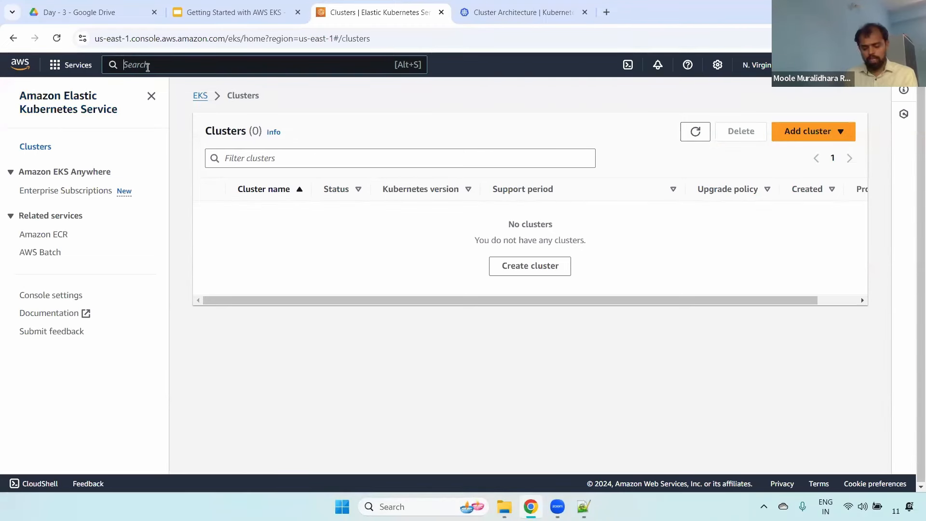
Open Elastic Kubernetes Service and start a new cluster to look over its configuration form
text(eks)
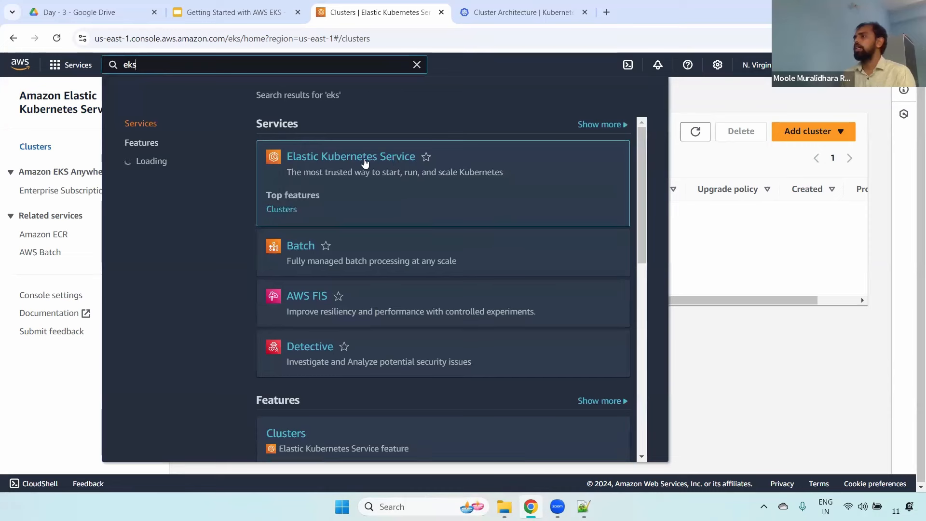
click(374, 160)
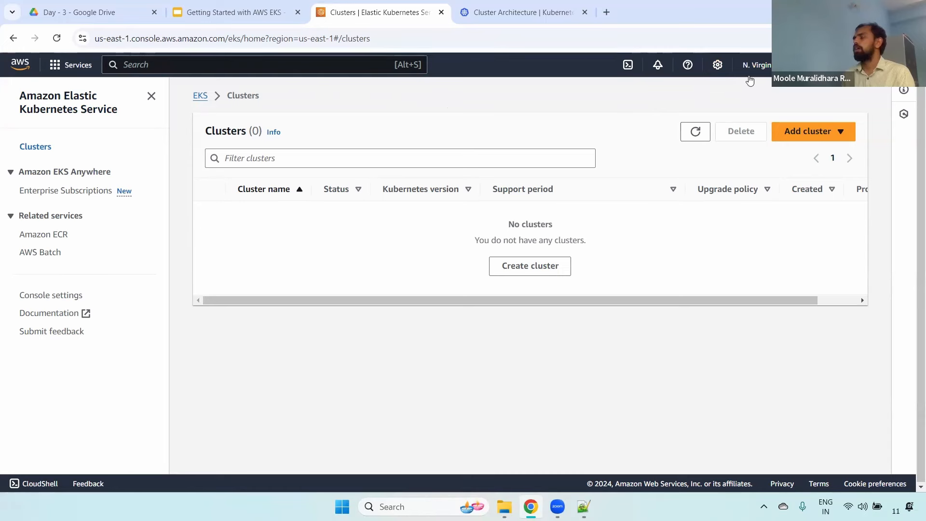
click(543, 270)
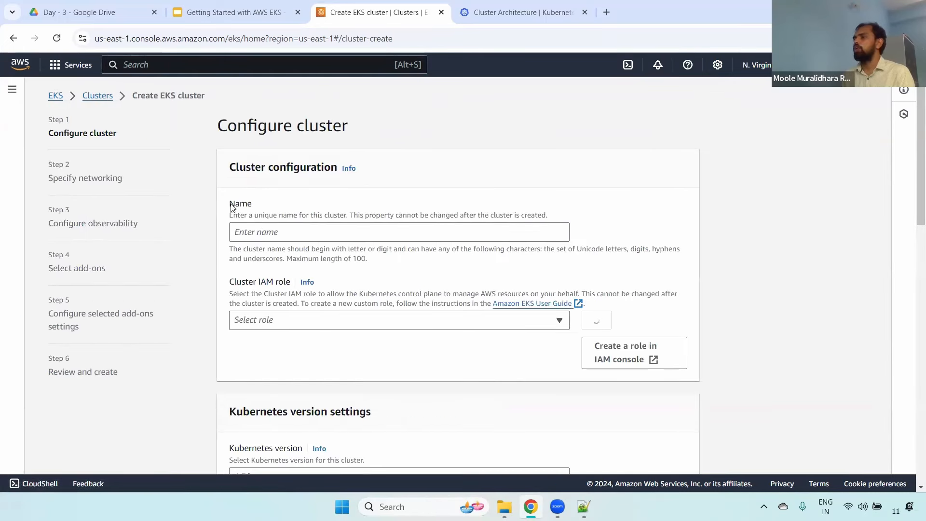
drag(232, 207, 547, 216)
scroll(914, 235, down, 5)
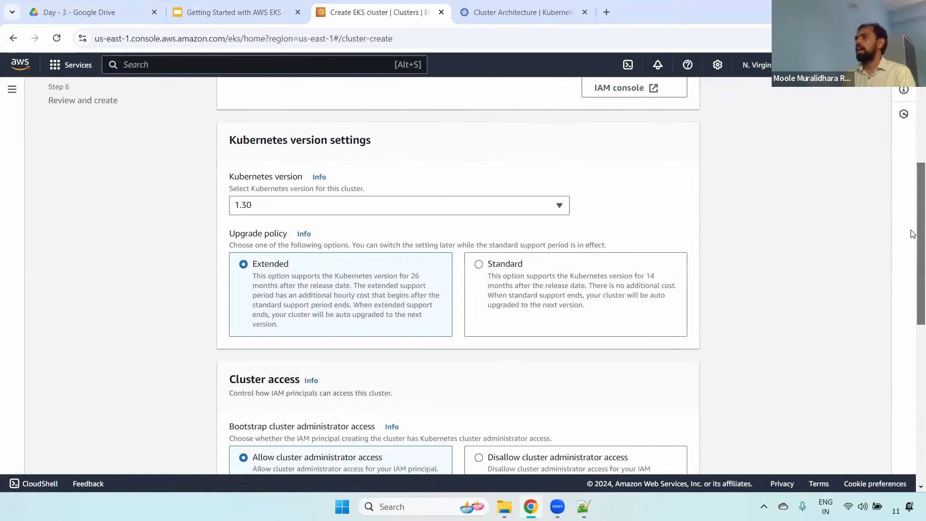
Review the Kubernetes versions offered for the new cluster without changing the selection
click(257, 209)
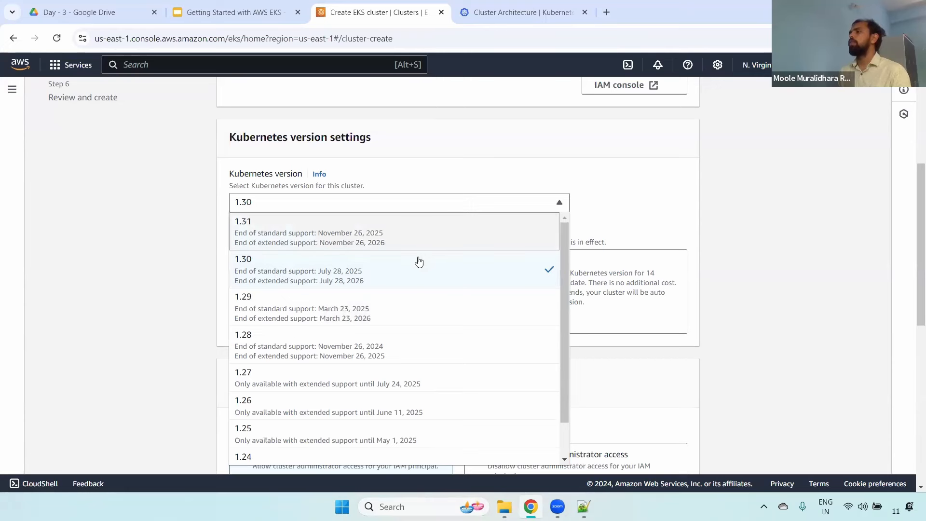
click(448, 209)
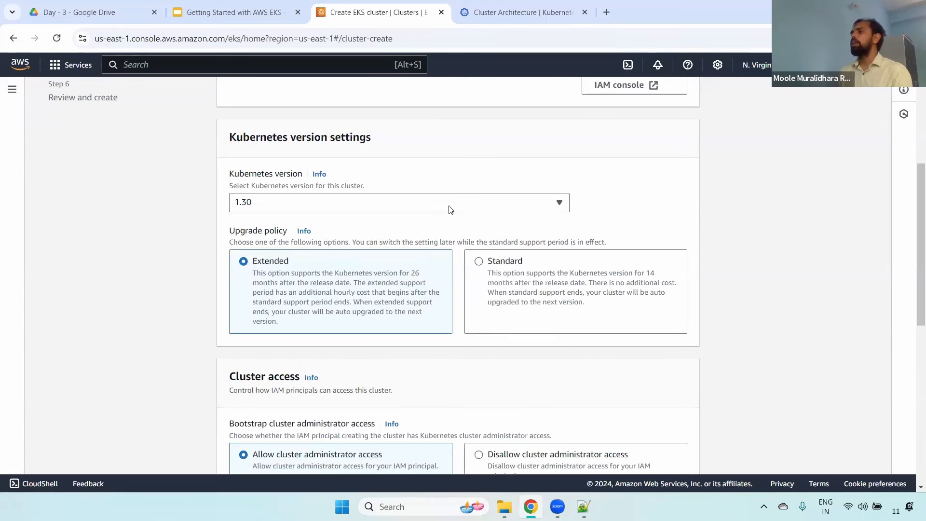
click(342, 205)
click(658, 247)
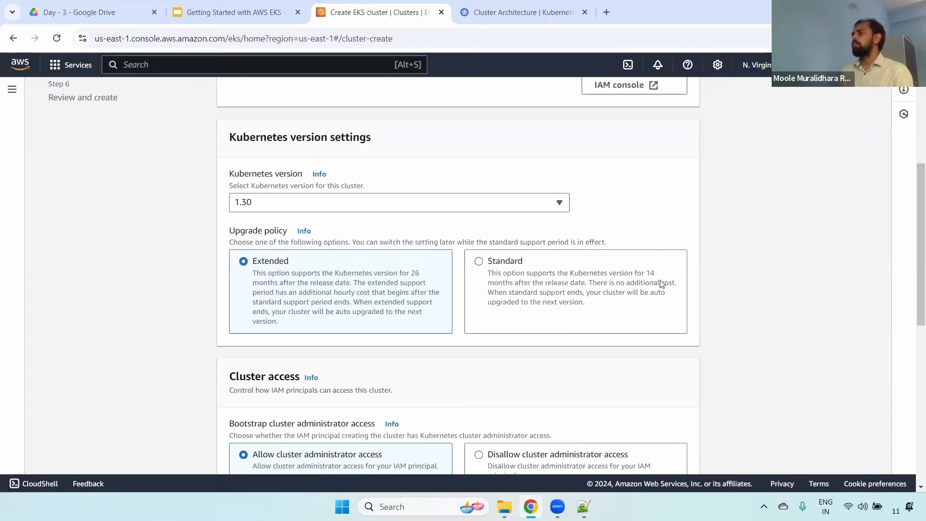
Compare the Standard and Extended upgrade policies, trying Standard and then selecting Extended again
drag(619, 273, 662, 284)
click(478, 261)
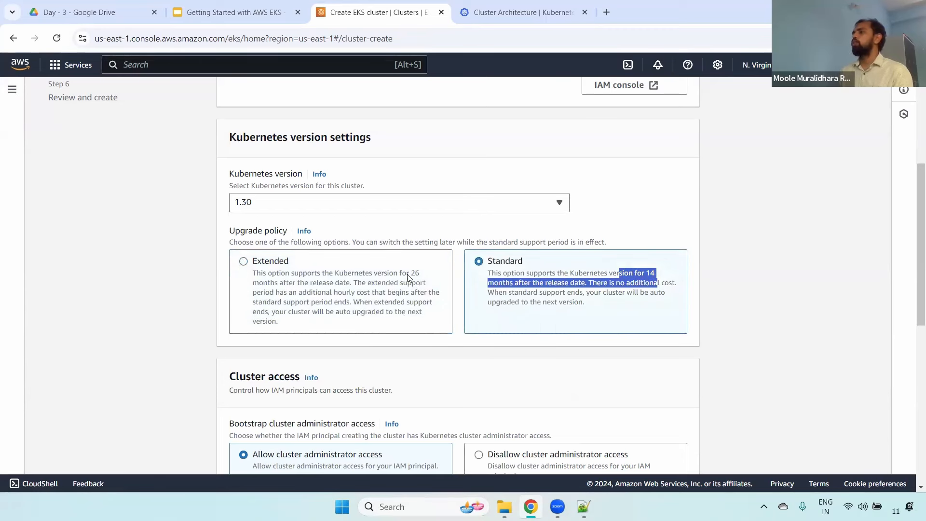
drag(409, 273, 433, 312)
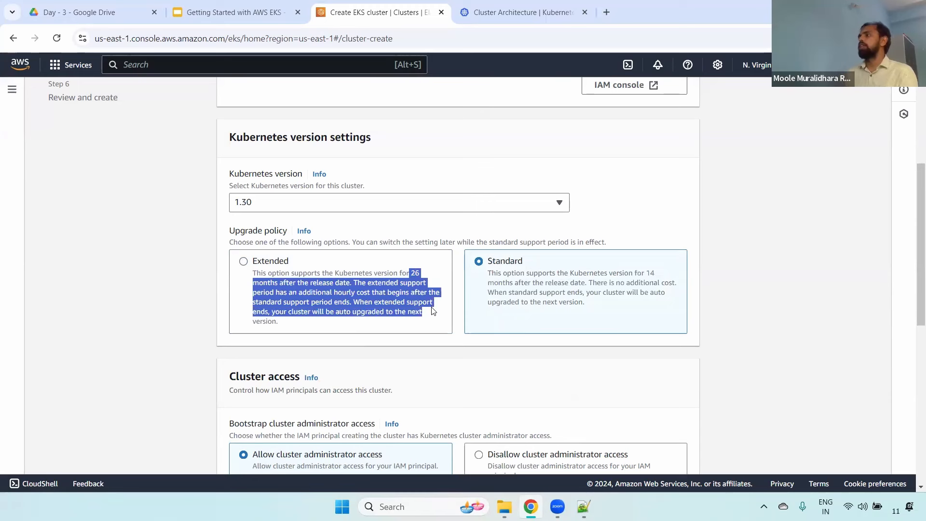
click(284, 268)
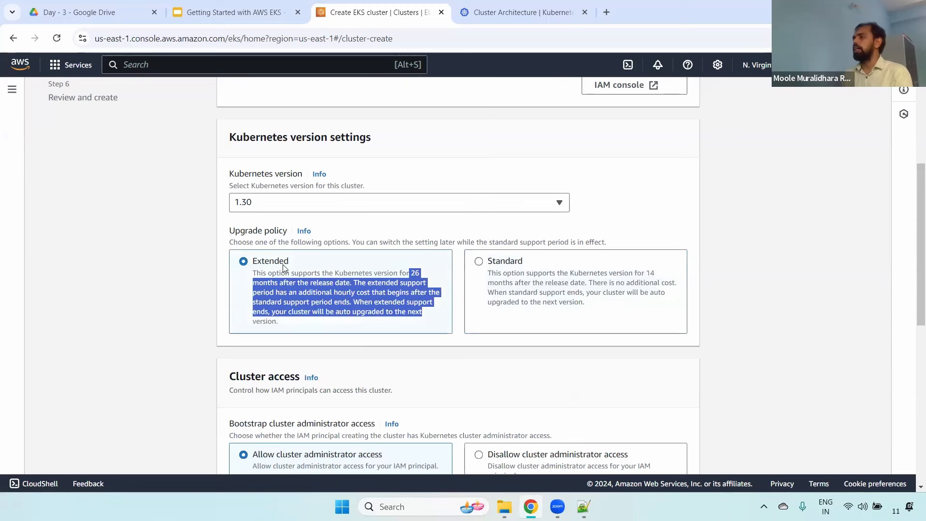
drag(257, 273, 426, 327)
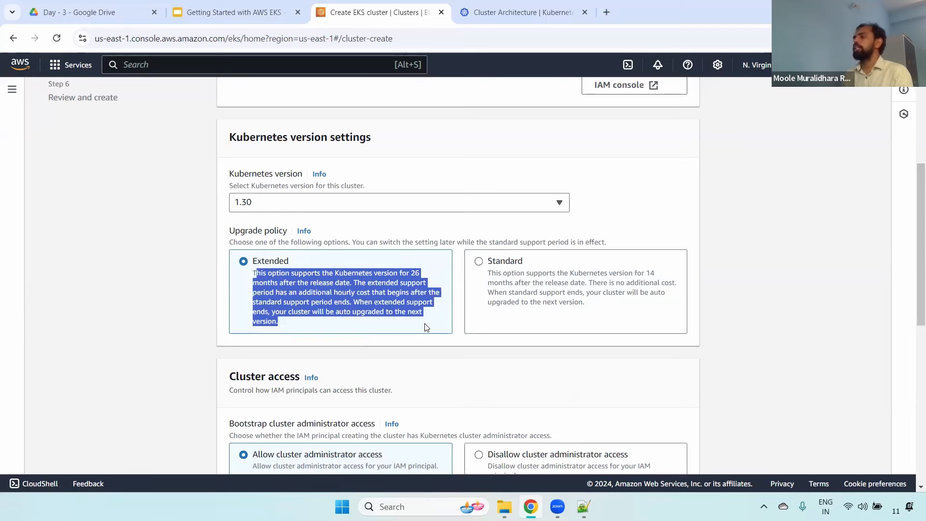
Leave the cluster configuration form and return to the Clusters list
drag(914, 201, 912, 106)
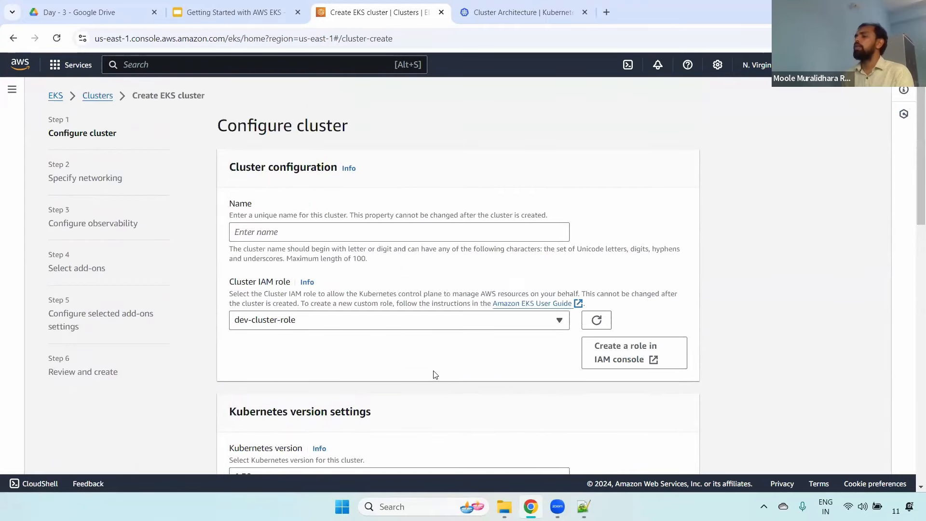
mouse_move(920, 163)
mouse_down()
mouse_move(913, 242)
mouse_move(914, 155)
mouse_up()
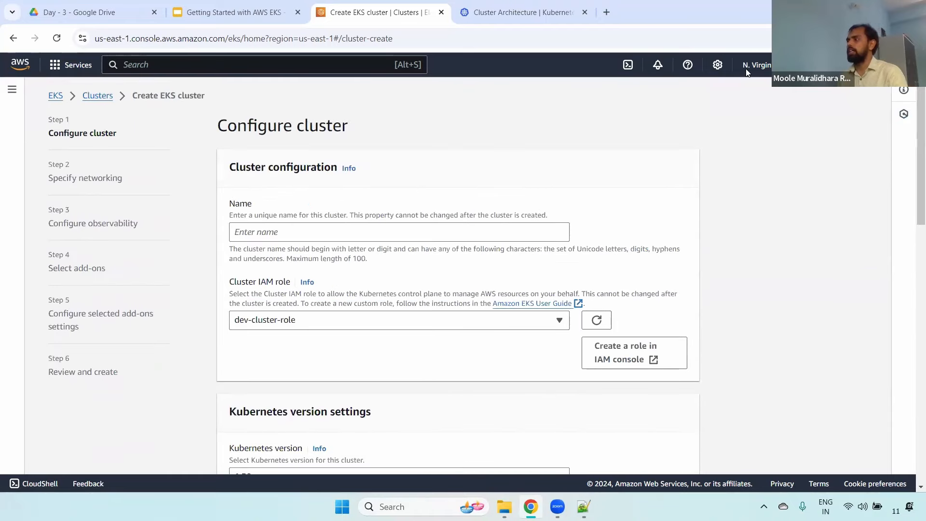
click(97, 96)
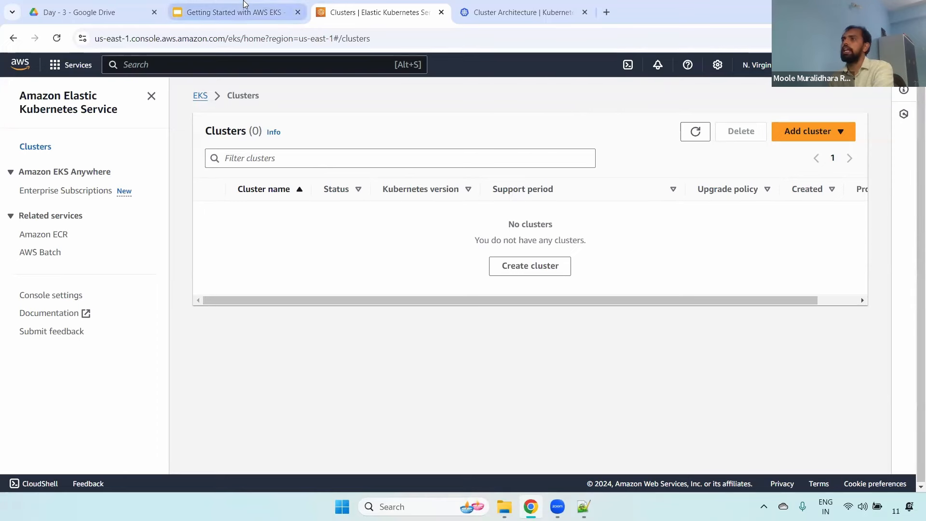
Switch to the slide deck, advance from the title to the DEMO slide, and exit the slideshow
click(234, 12)
scroll(137, 290, down, 2)
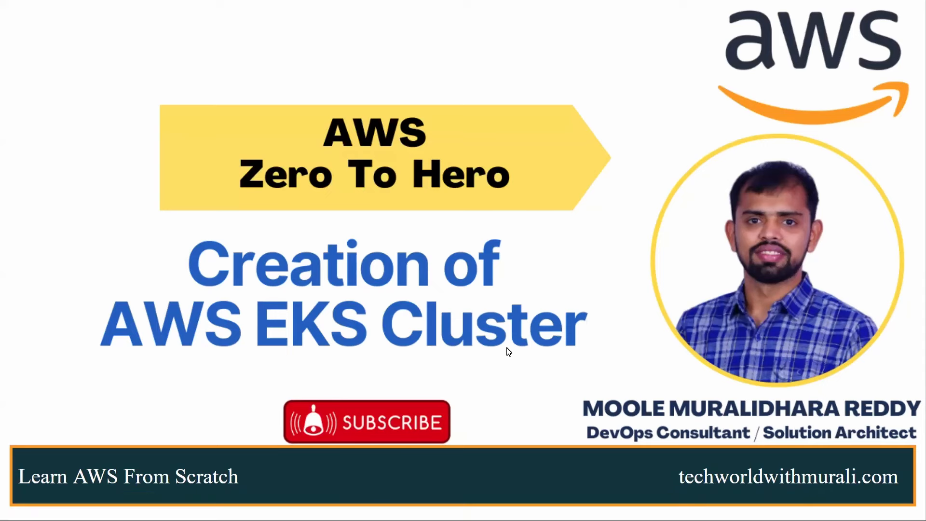
key(Right)
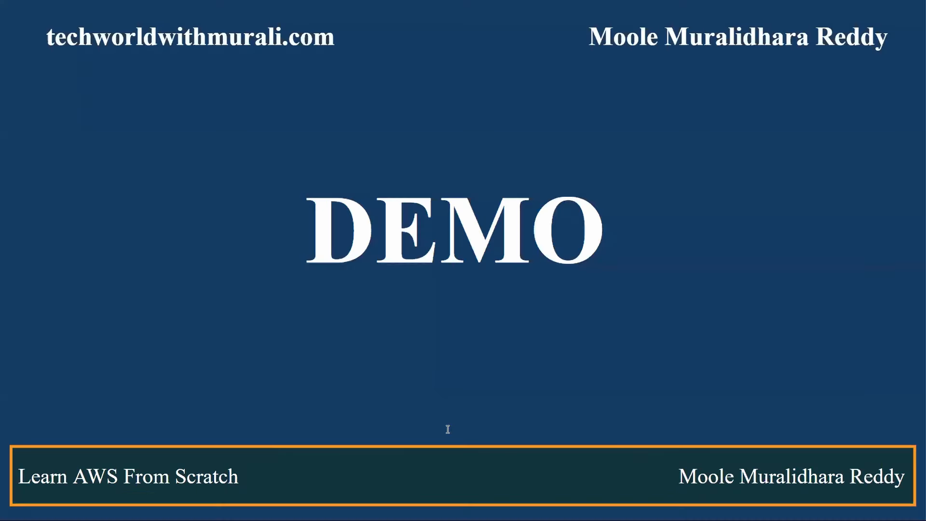
key(Escape)
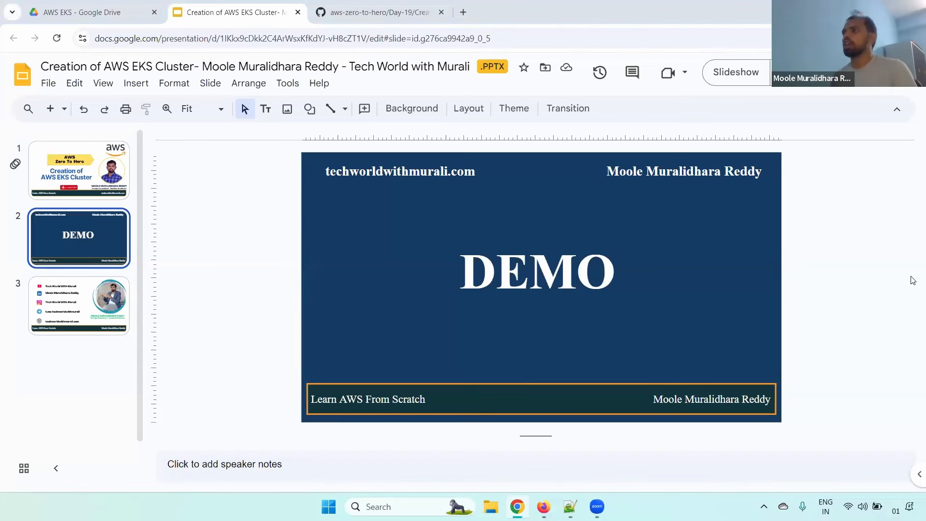
Read Step 1 of the AWS EKS guide on GitHub about creating an IAM user with admin access
key(ctrl+Tab)
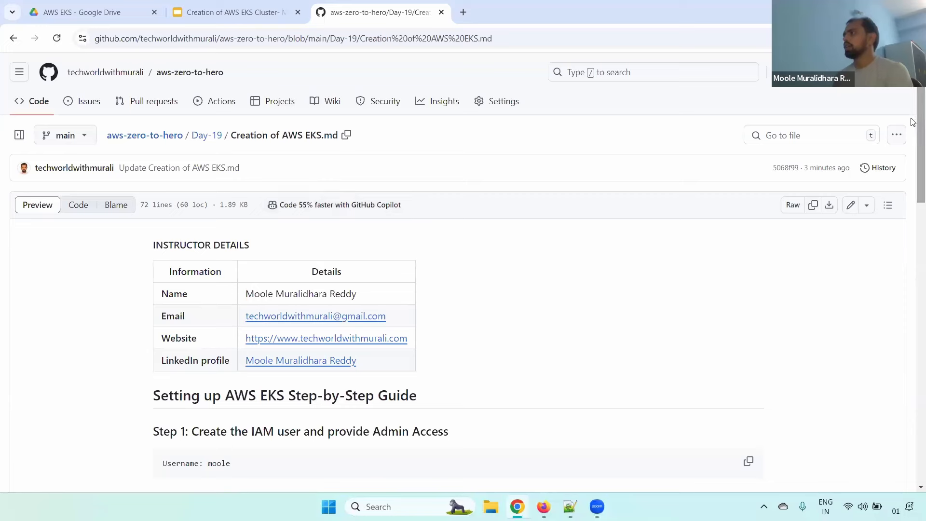
scroll(636, 205, down, 4)
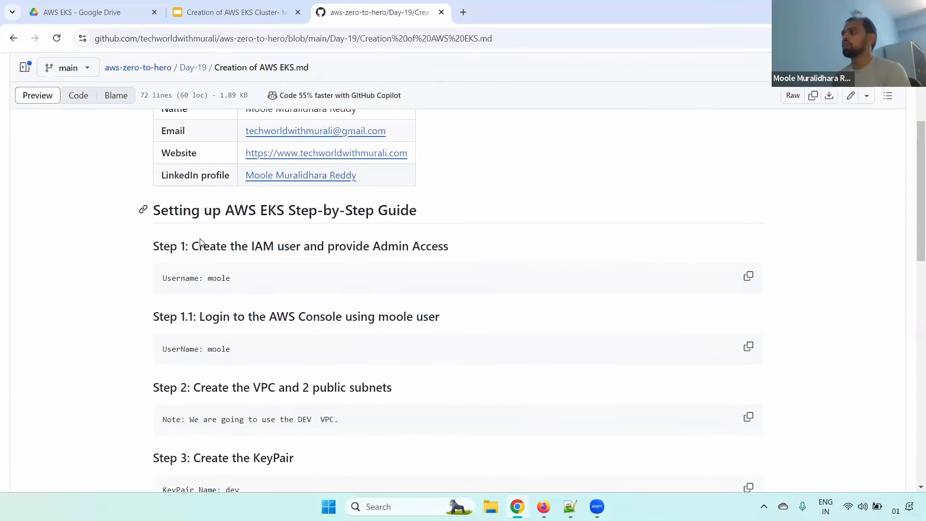
double_click(218, 277)
drag(327, 247, 452, 254)
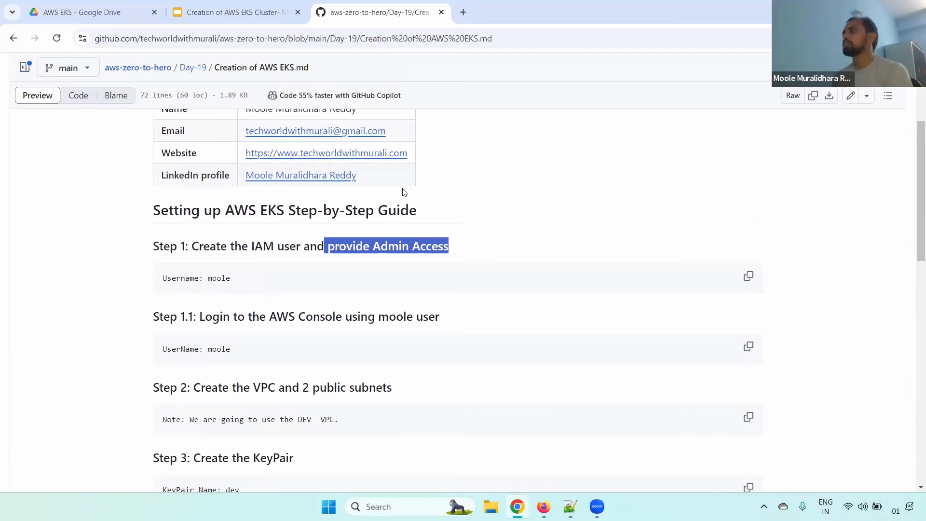
triple_click(270, 245)
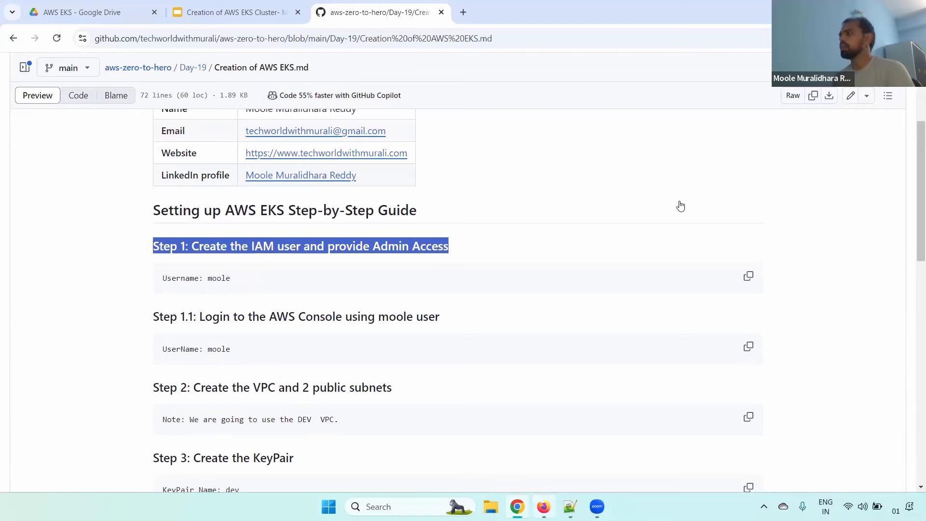
Switch to Firefox, abandon the unfinished user creation, and open the IAM Users list
key(alt+Tab)
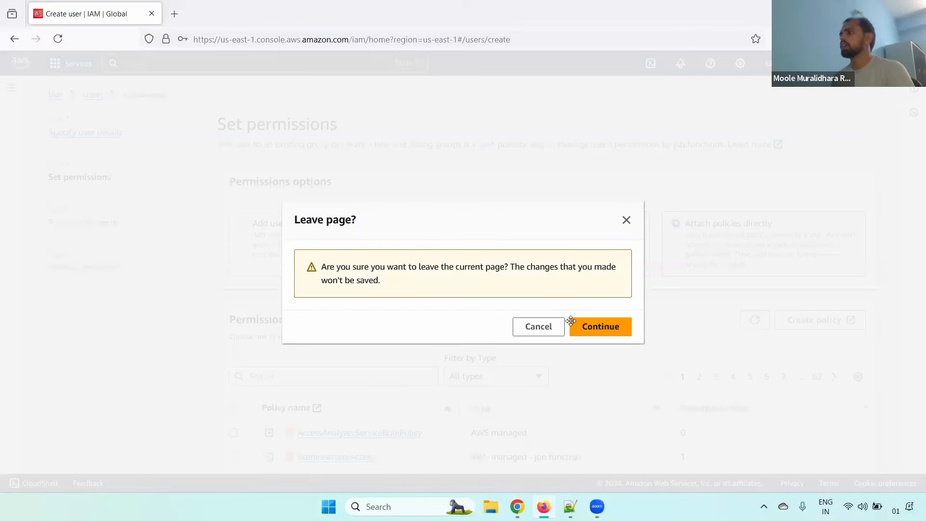
click(530, 325)
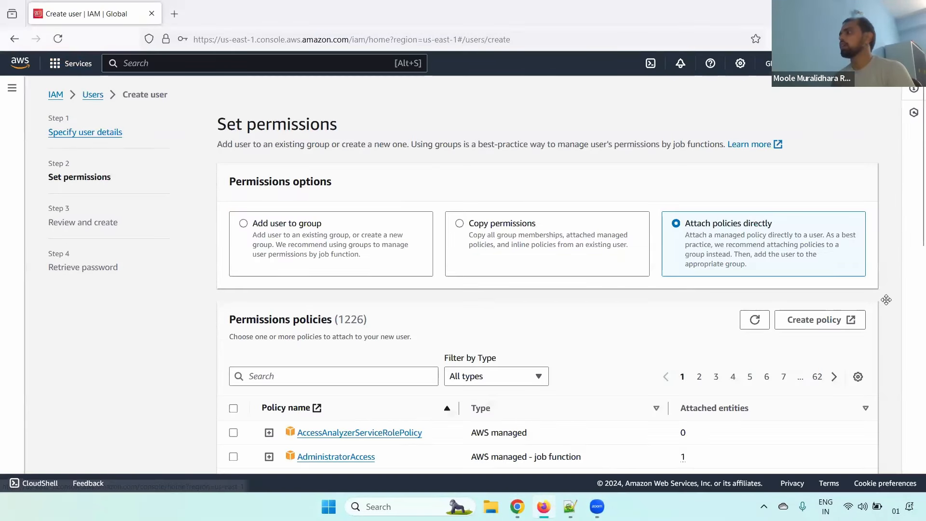
click(41, 65)
click(488, 297)
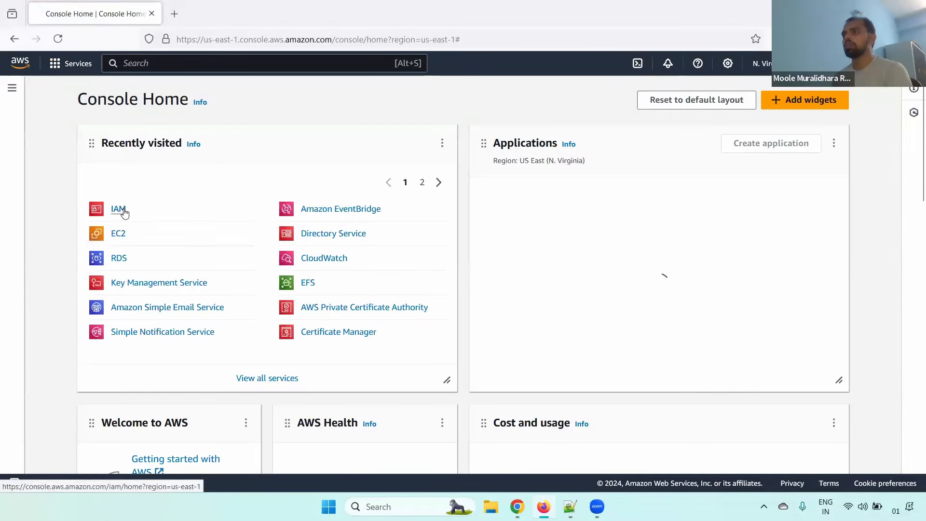
click(109, 212)
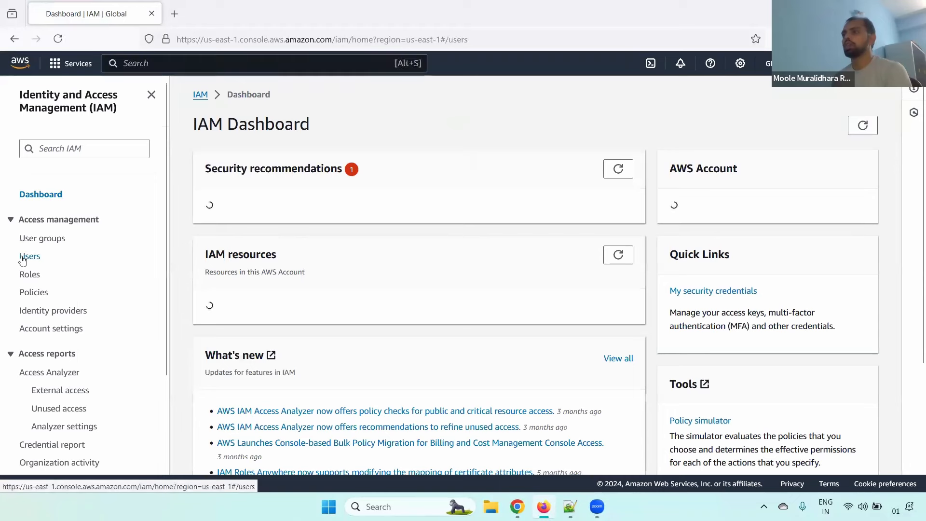
click(22, 255)
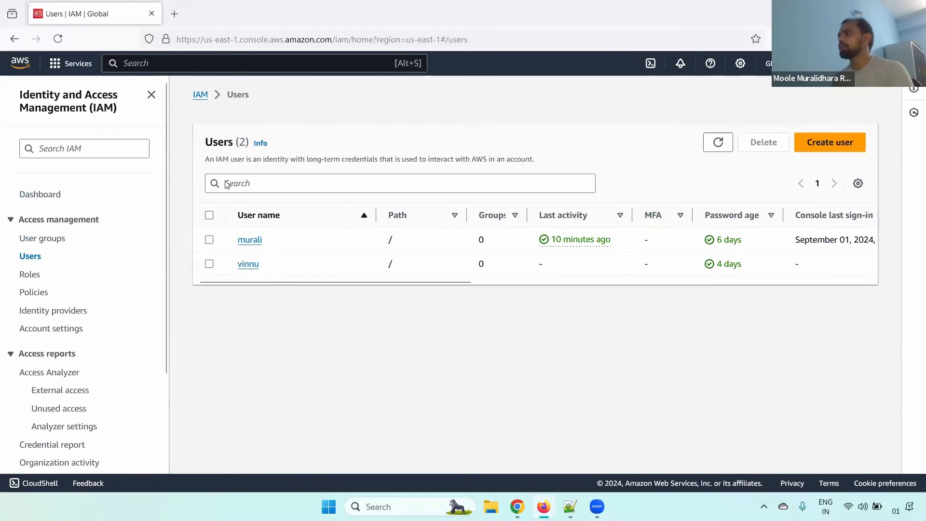
Start creating a new IAM user and enter the user name given in the guide
click(838, 144)
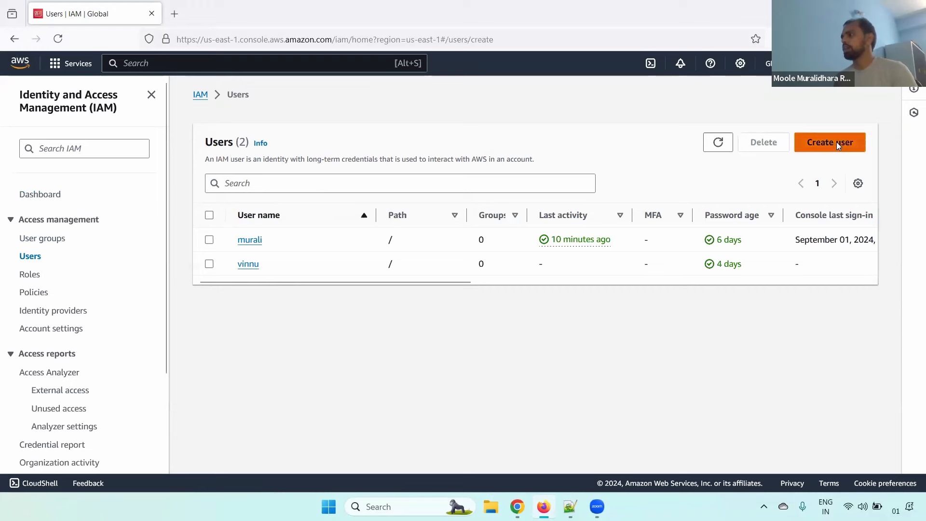
click(308, 226)
text(moole)
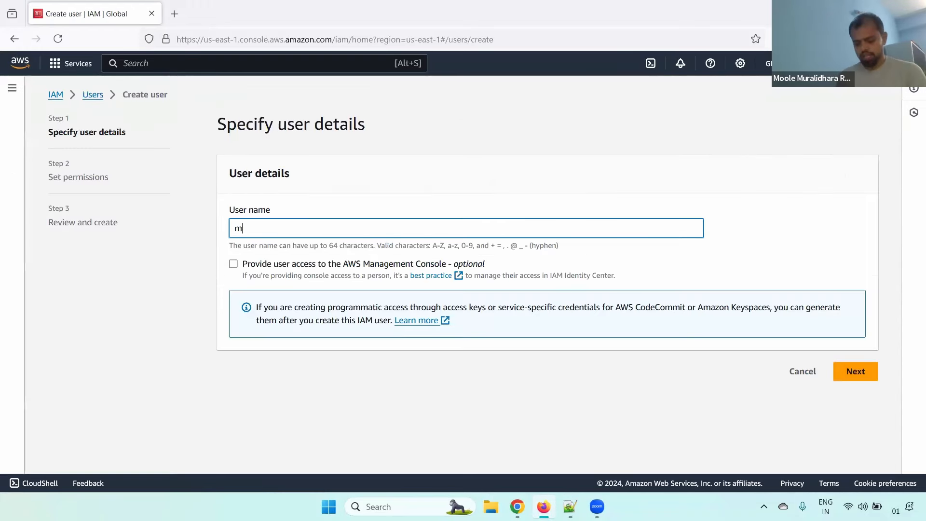
Provide the user access to the AWS Management Console and choose to create an IAM user
click(234, 264)
scroll(247, 349, down, 1)
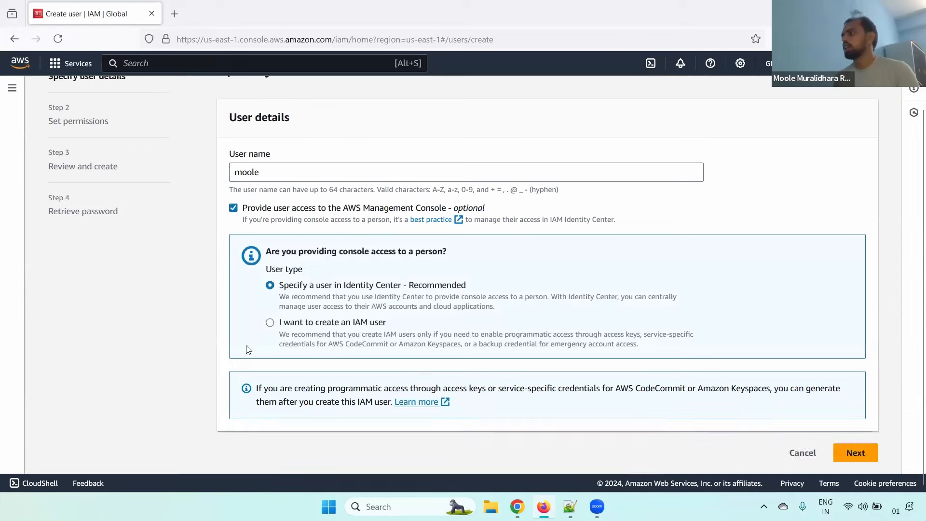
click(270, 323)
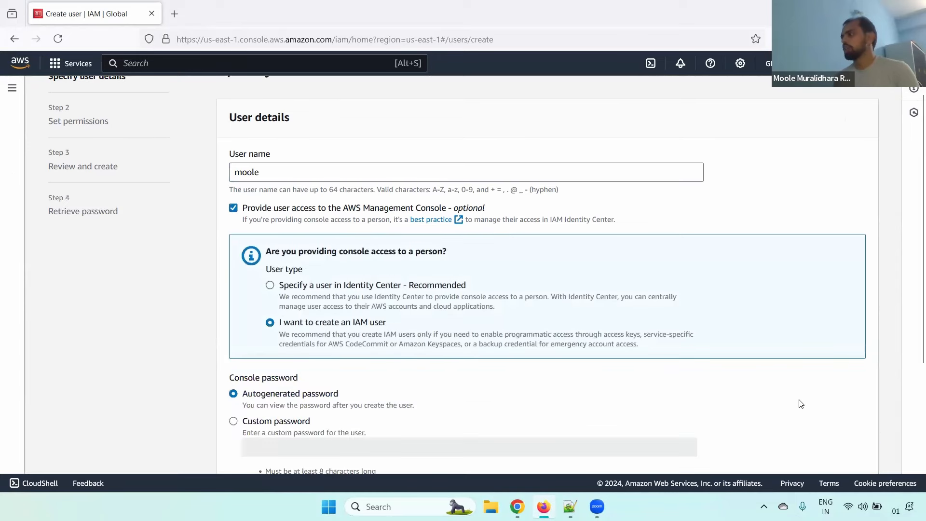
drag(847, 390, 845, 78)
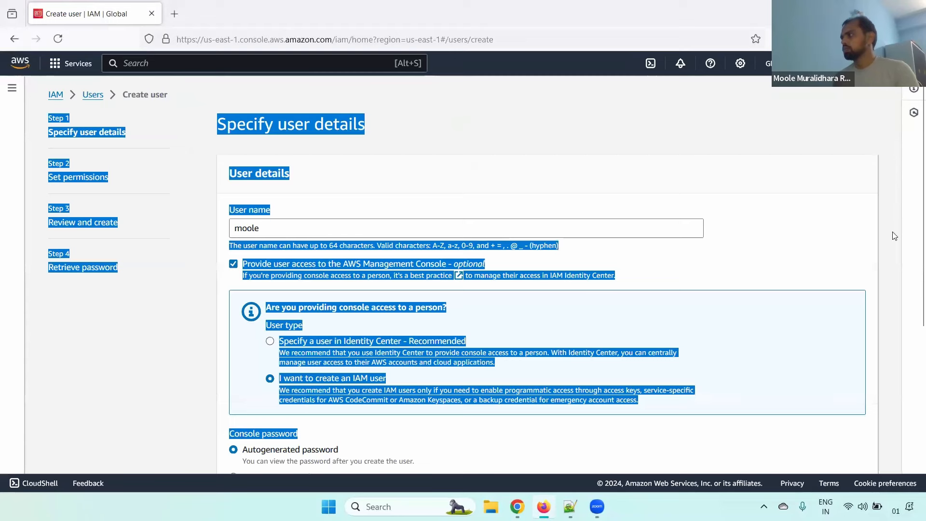
click(328, 320)
Enter a custom console password for the user and turn off the required password change at next sign-in
scroll(328, 320, down, 5)
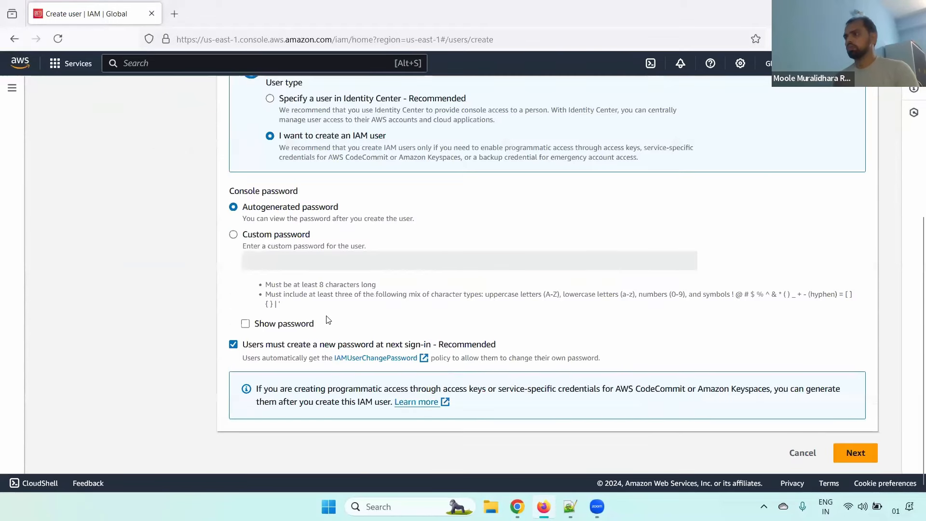
click(252, 245)
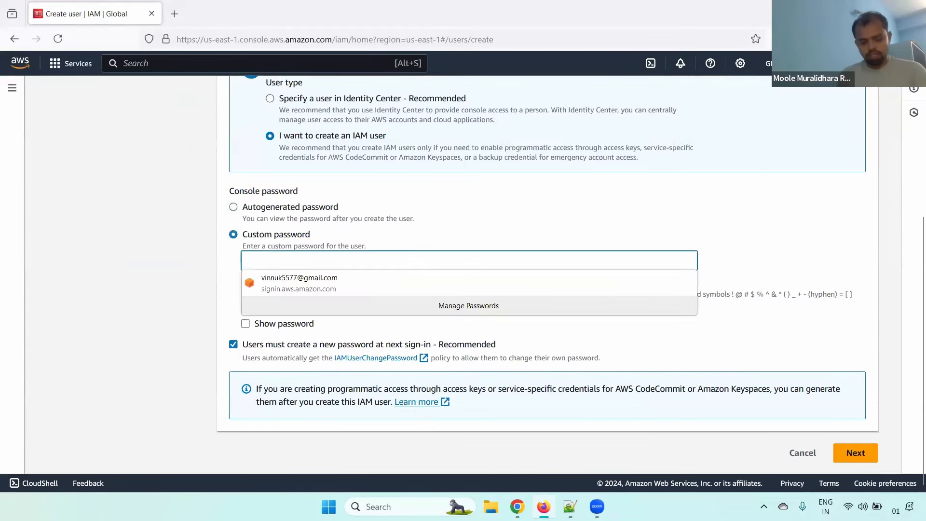
text(A••••••)
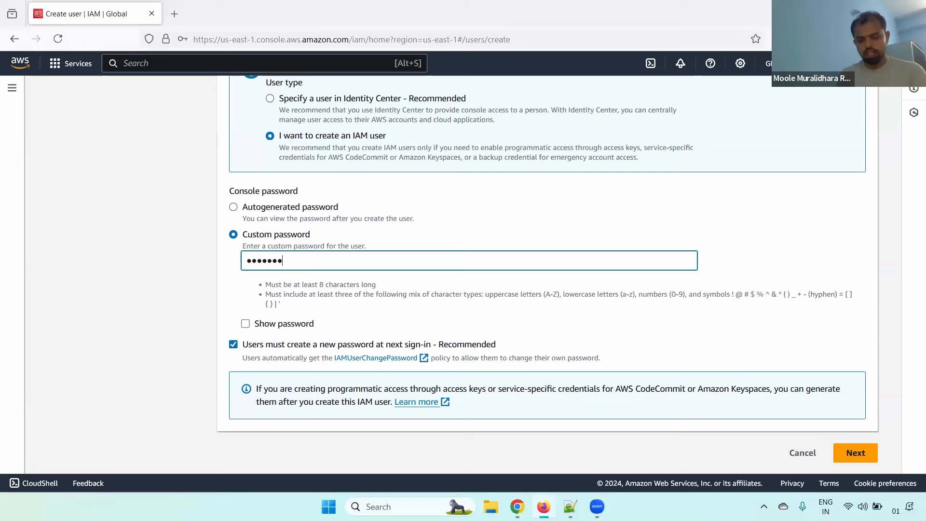
click(234, 344)
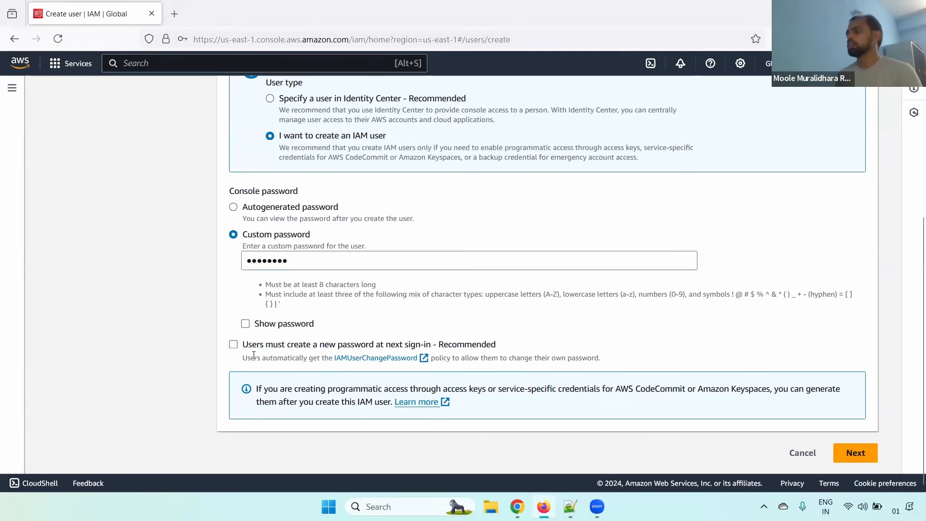
Attach the AdministratorAccess policy directly to the new user and continue to the review
click(855, 453)
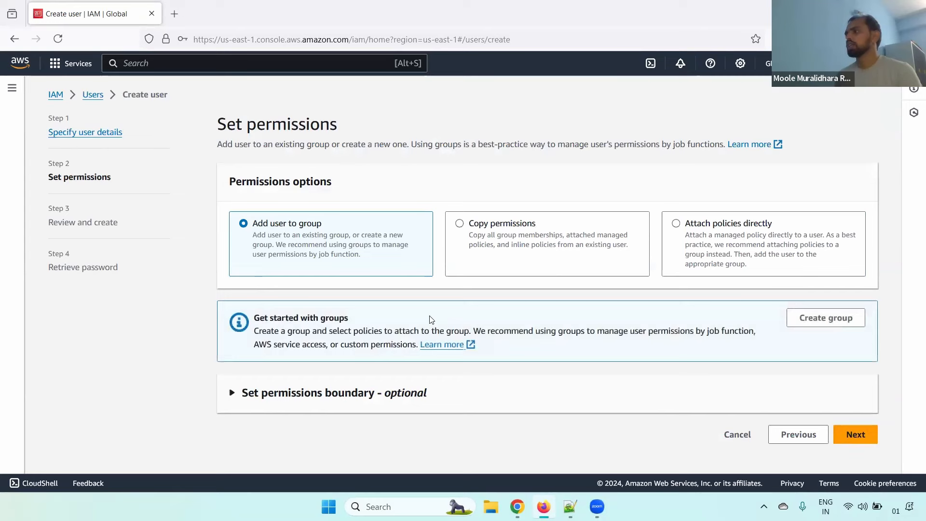
click(706, 227)
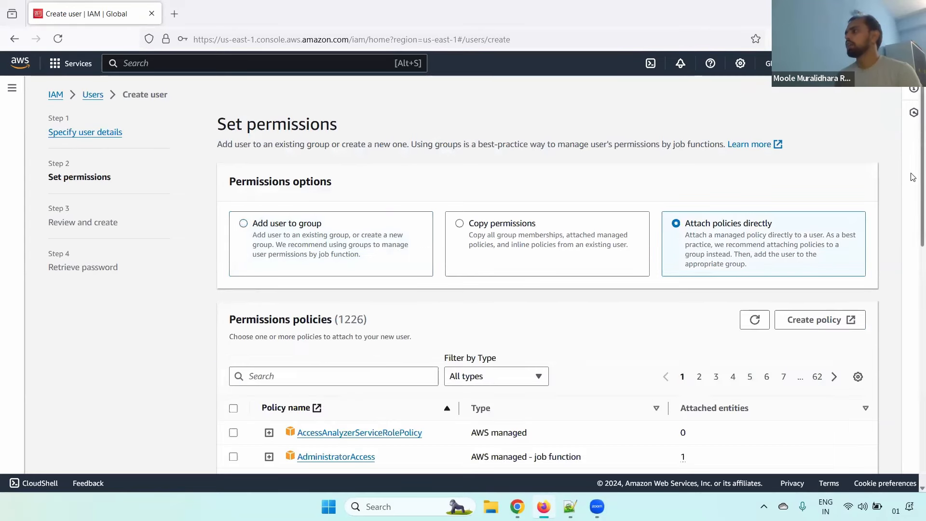
scroll(914, 235, down, 1)
scroll(913, 235, down, 3)
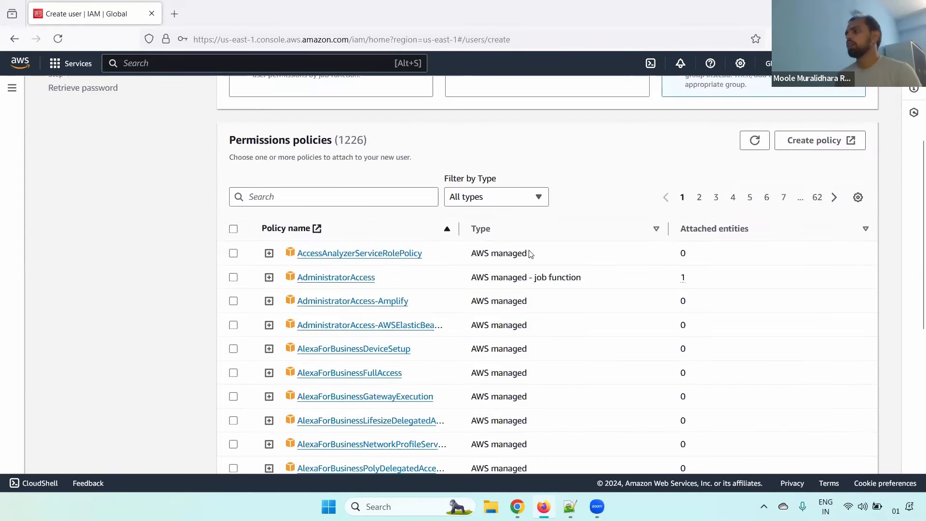
click(233, 277)
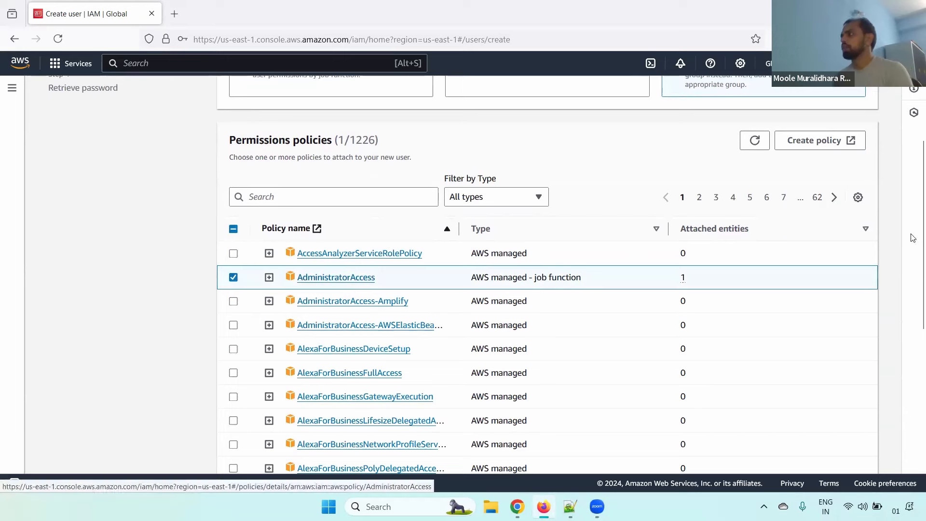
scroll(862, 469, down, 4)
scroll(861, 469, down, 3)
click(854, 450)
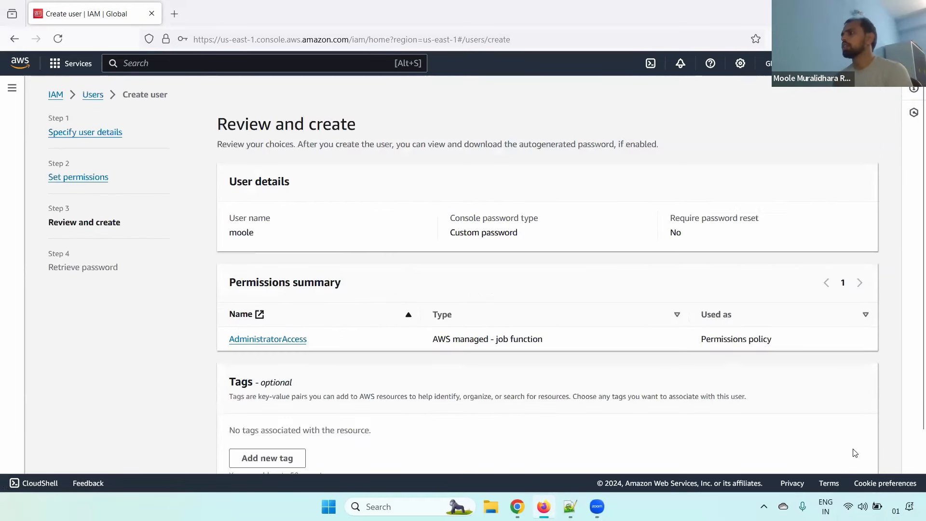
Add a tag with key Name and the IAM user's name as its value, and create the user
scroll(484, 365, down, 1)
click(267, 399)
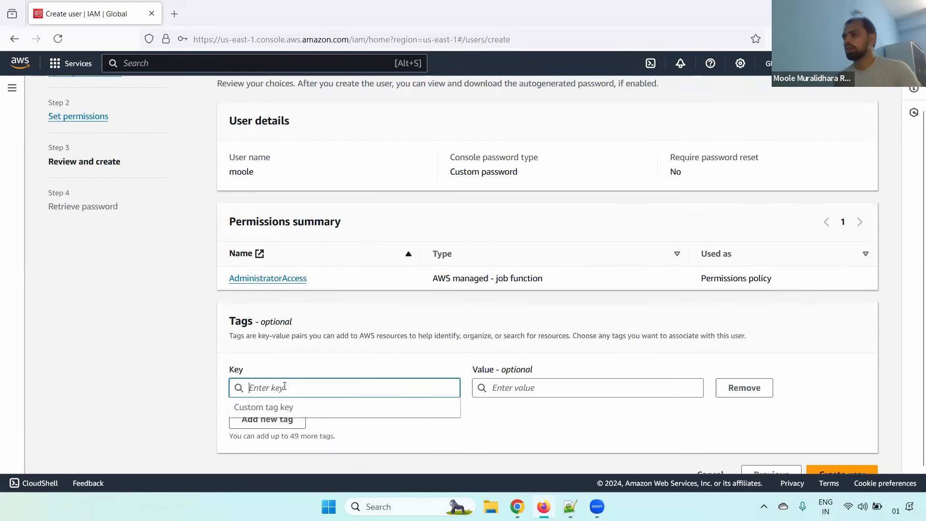
text(Name)
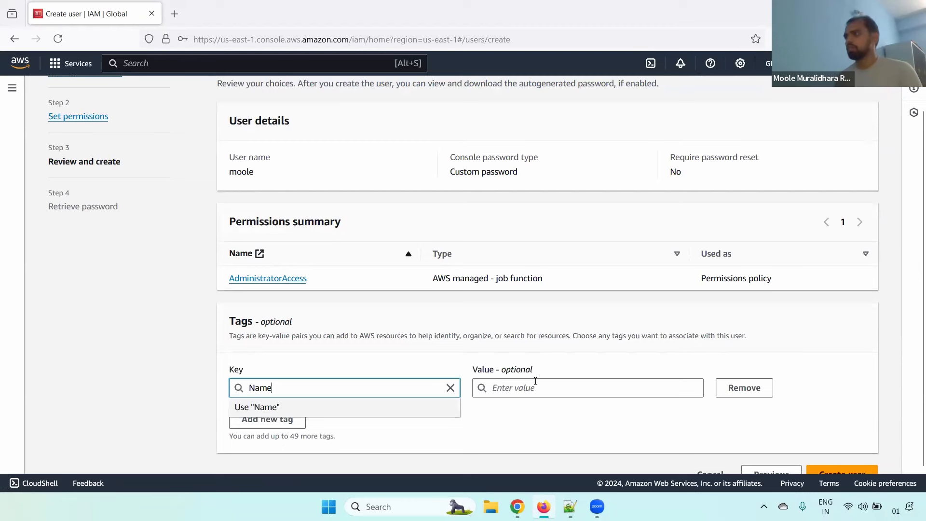
click(535, 383)
text(dev)
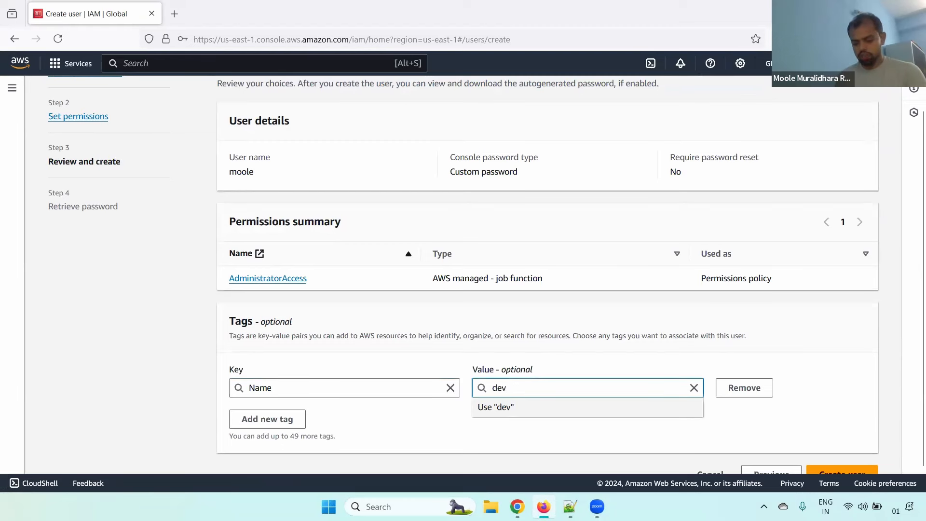
key(BackSpace)
key(BackSpace)
text(moole)
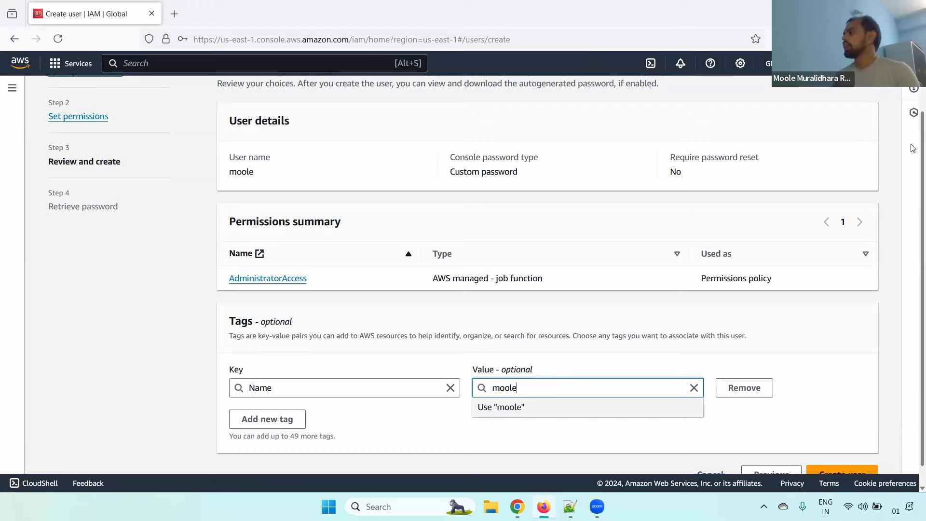
scroll(913, 148, down, 1)
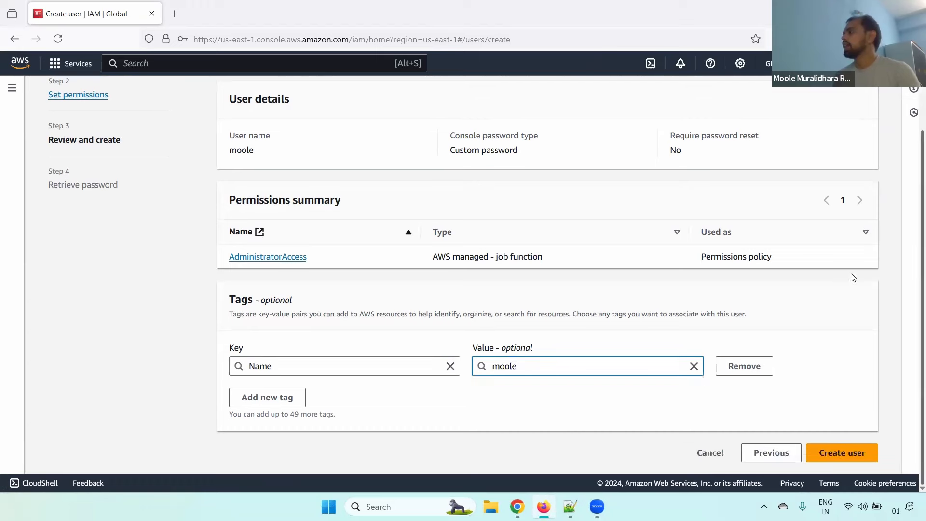
click(842, 453)
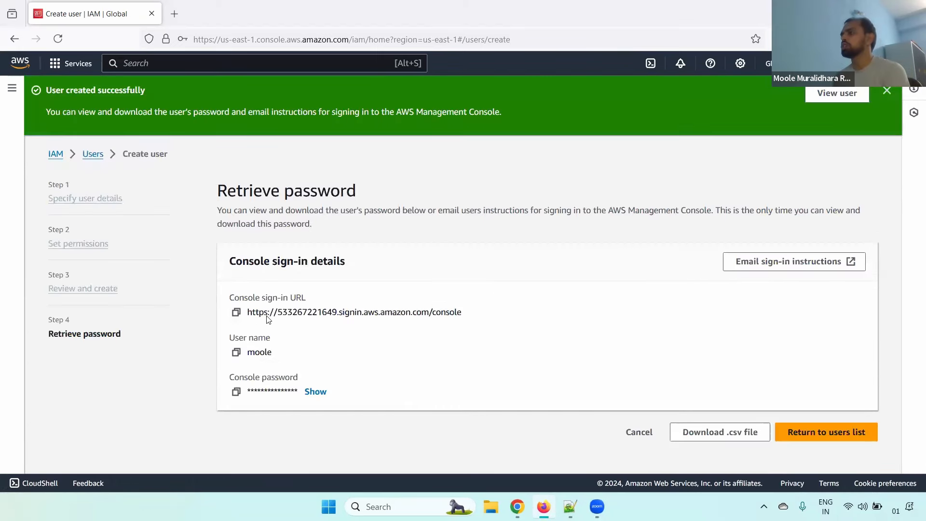
Copy the console sign-in URL into the blank Notepad++ document and add an empty line below it
triple_click(308, 299)
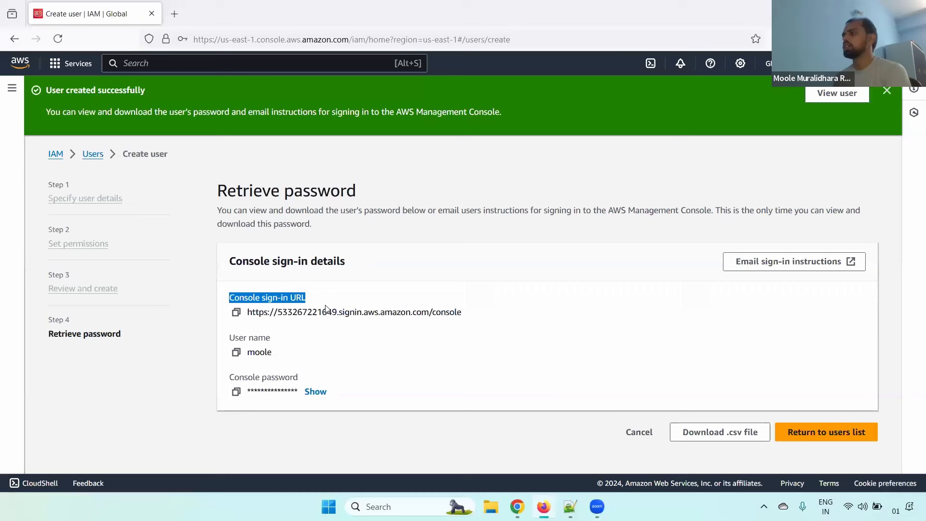
click(236, 312)
key(alt+Tab)
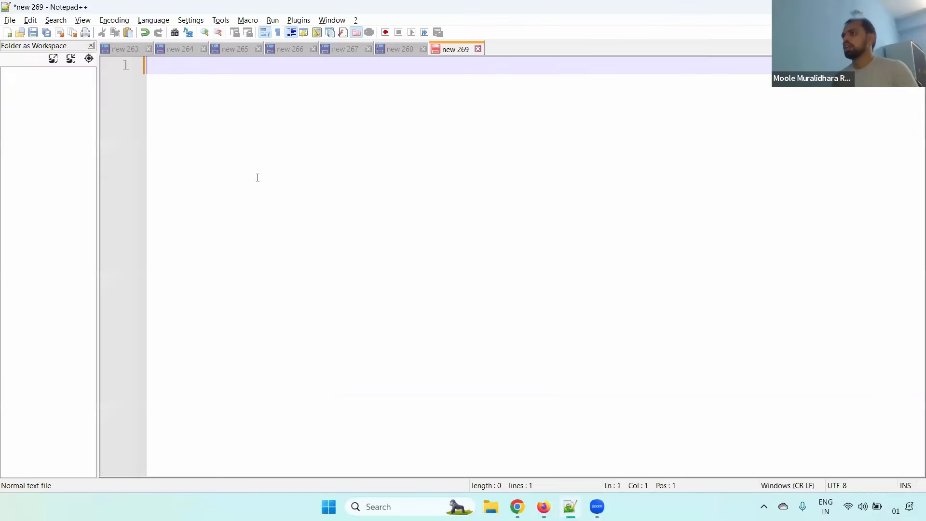
key(ctrl+v)
key(Return)
key(Return)
Copy the new user's name from the sign-in details in Firefox into Notepad++ below the URL
key(alt+Tab)
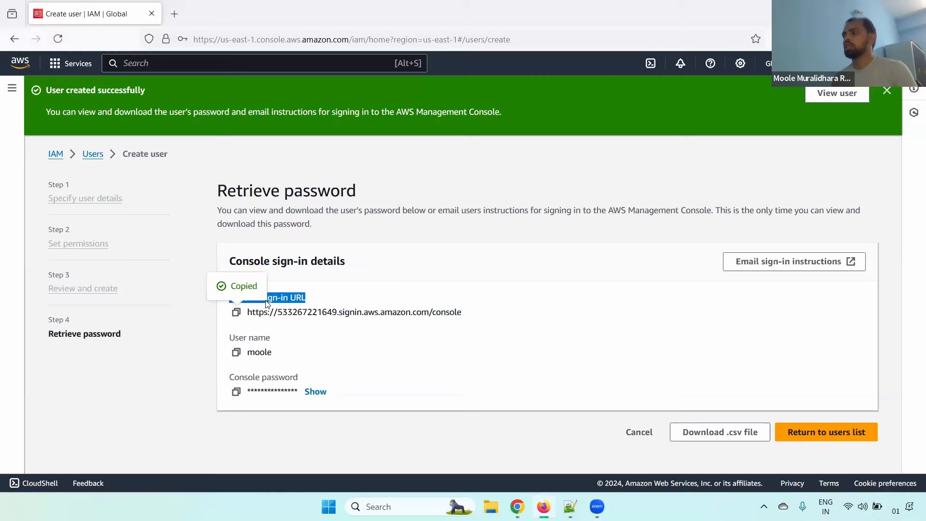
click(236, 352)
key(alt+Tab)
key(ctrl+v)
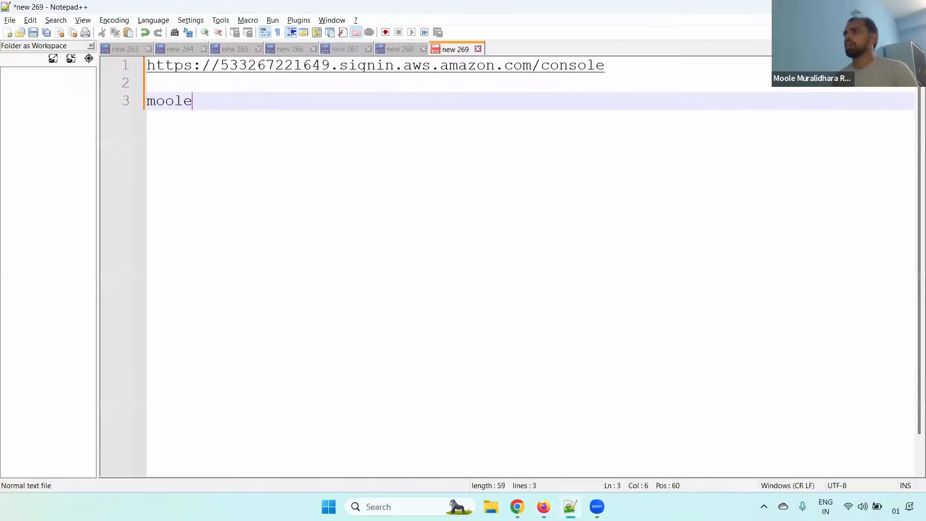
key(Return)
key(Return)
Return to the users list in Firefox and open the new user's details to examine the attached permissions policies
key(alt+Tab)
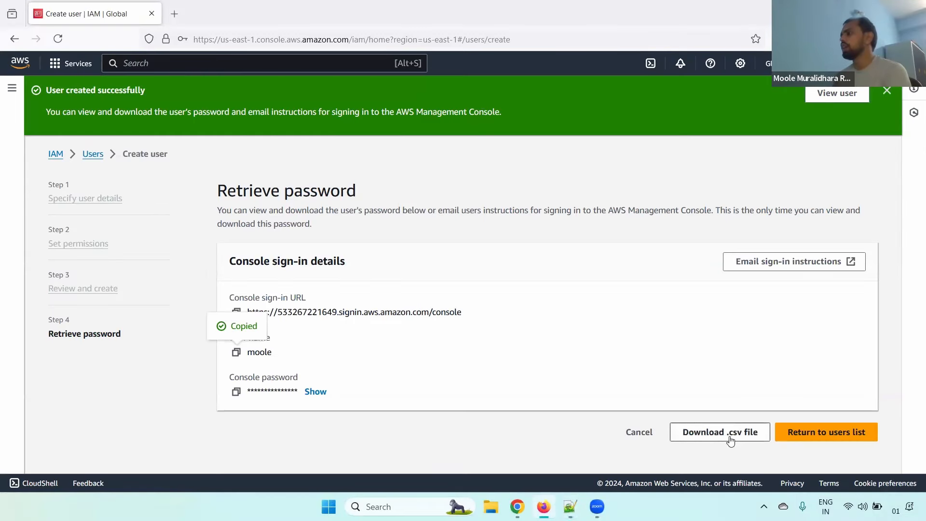
click(836, 441)
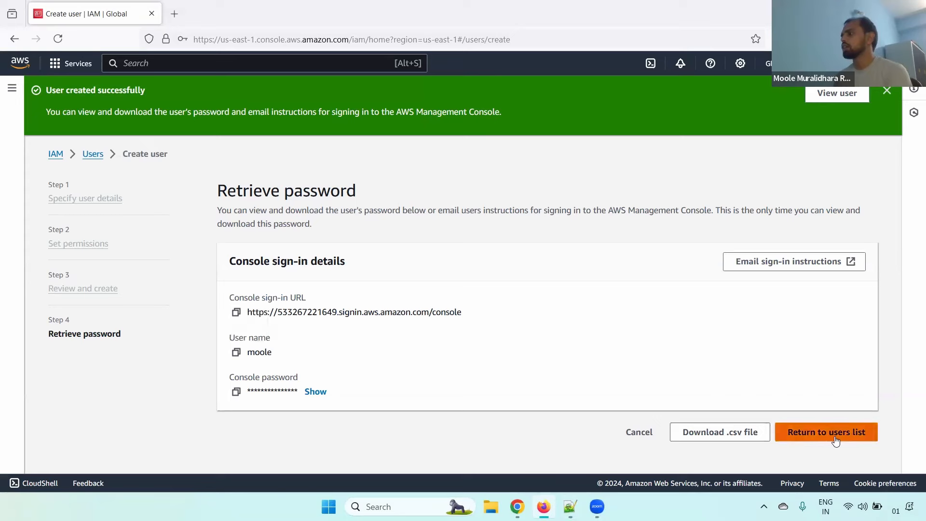
click(598, 335)
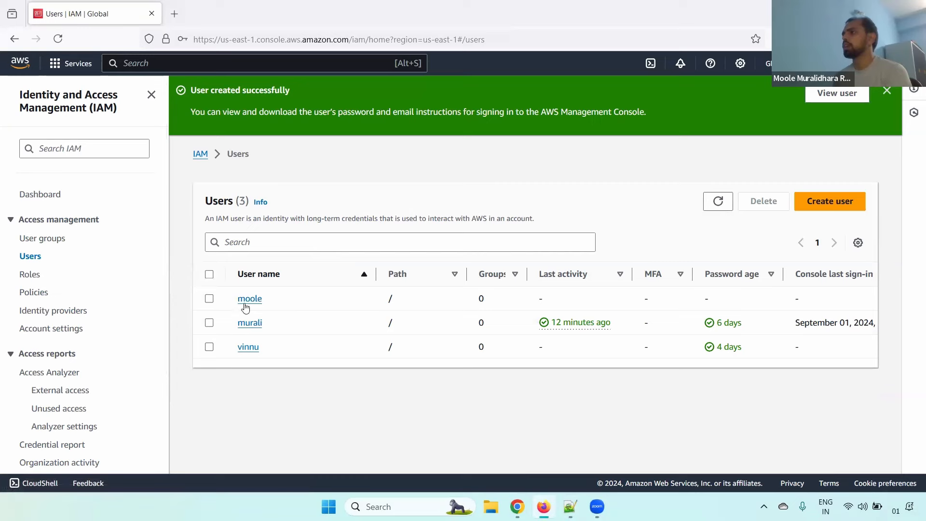
click(245, 305)
drag(922, 177, 922, 258)
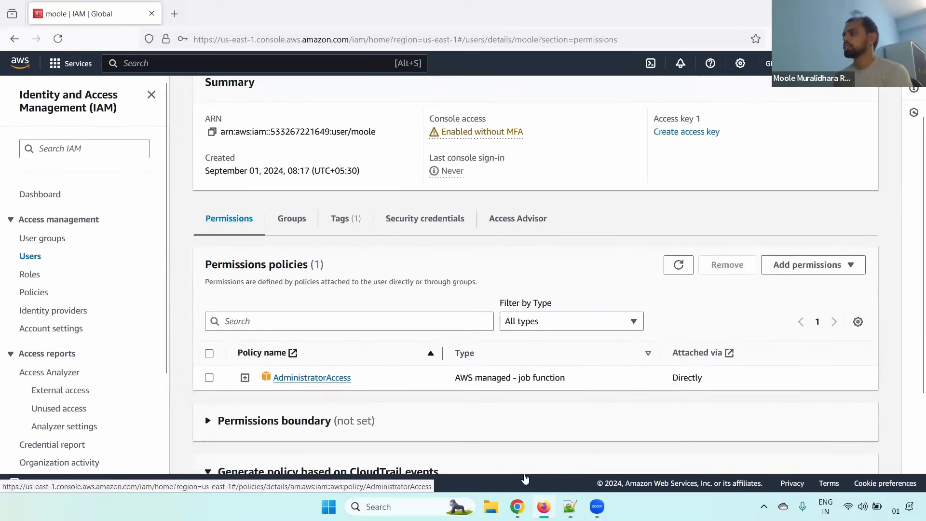
Switch to Chrome and read Step 1.1 of the guide about logging in to the AWS Console
click(517, 507)
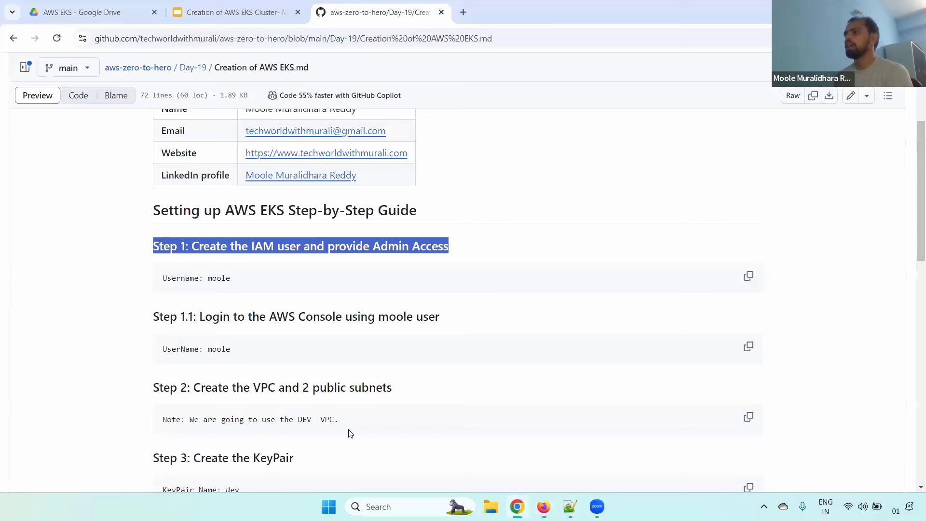
drag(249, 352, 164, 327)
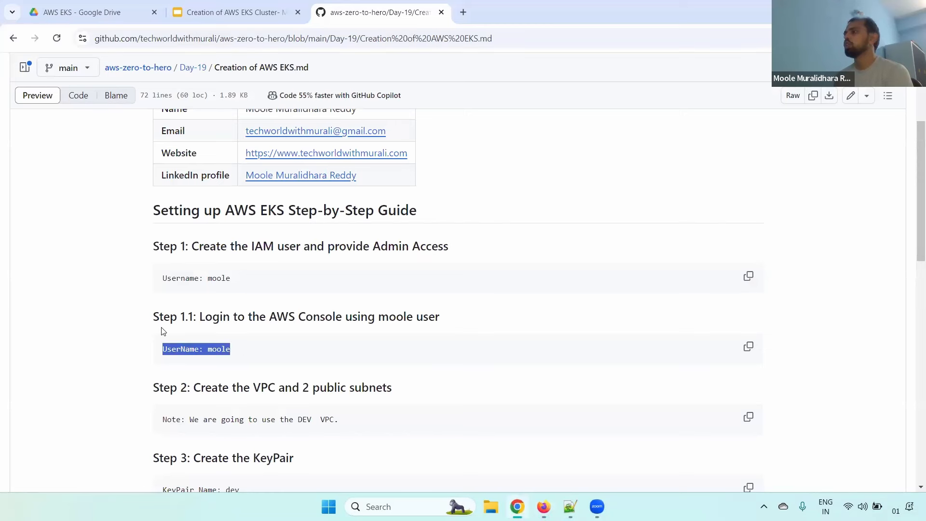
double_click(219, 348)
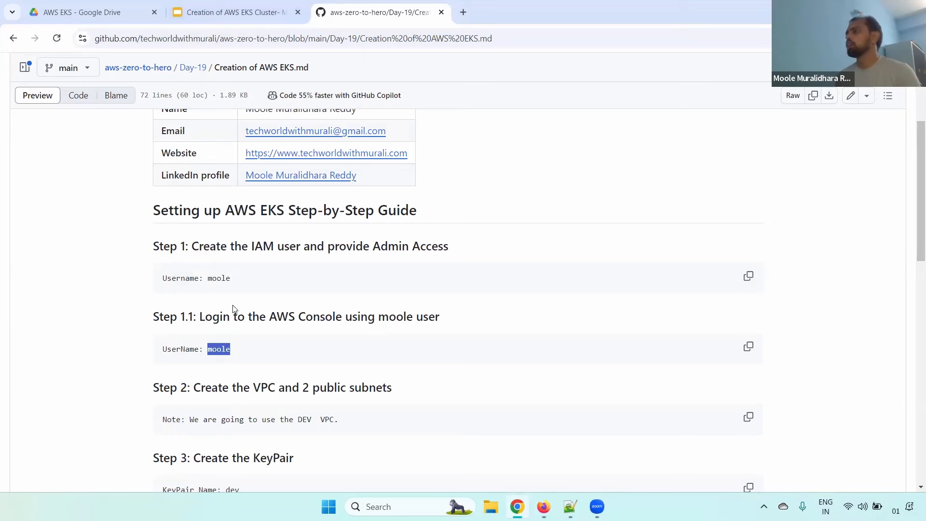
drag(441, 317, 193, 311)
Review the saved console sign-in URL in Notepad++ by highlighting it, and return to Firefox
click(544, 506)
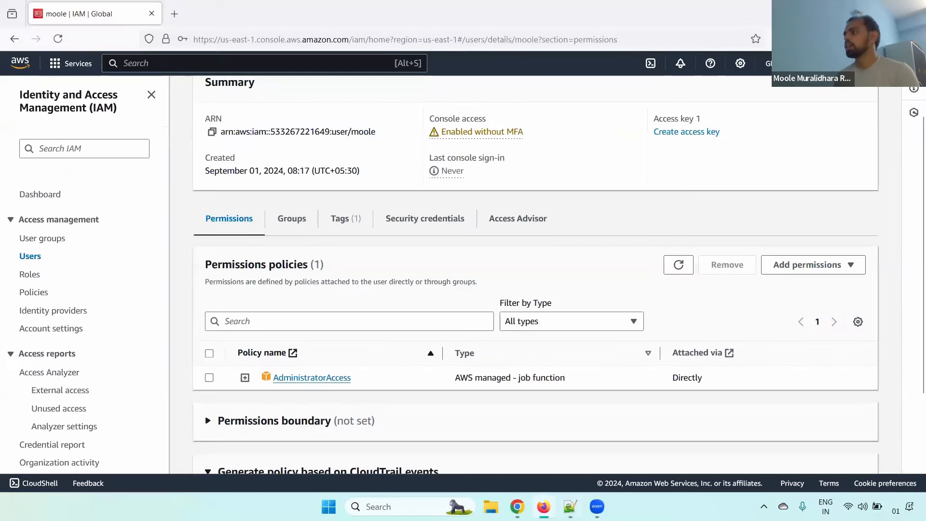
click(857, 10)
drag(625, 71, 140, 65)
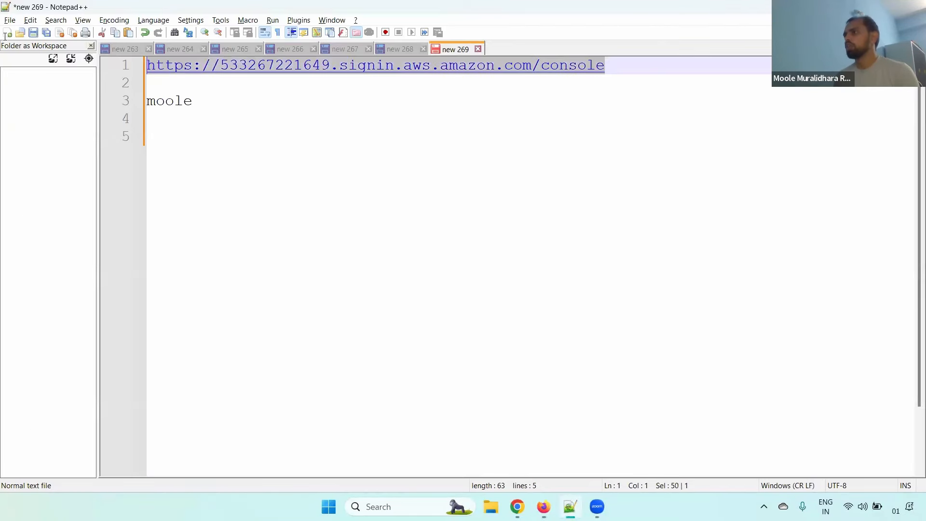
key(alt+Tab)
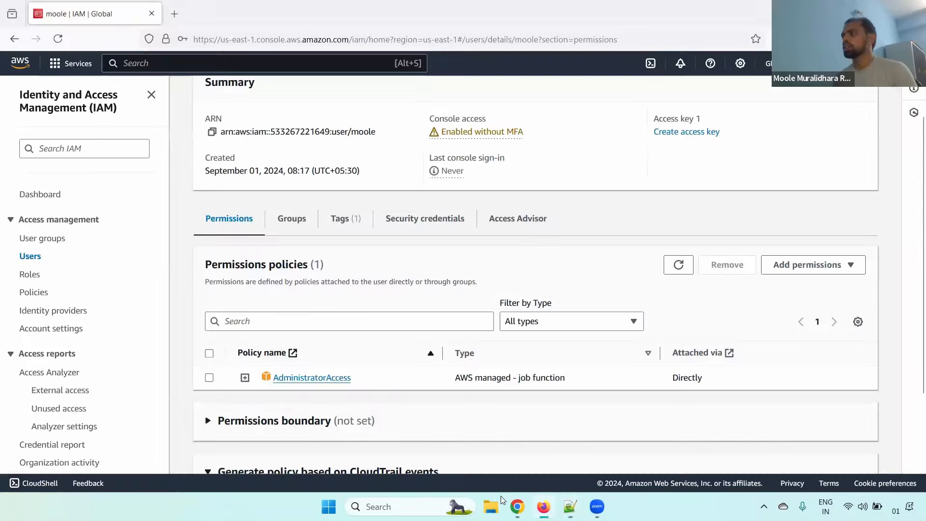
In a new Chrome tab, search Google for "amazon management console" and open the AWS console sign-in page
click(517, 507)
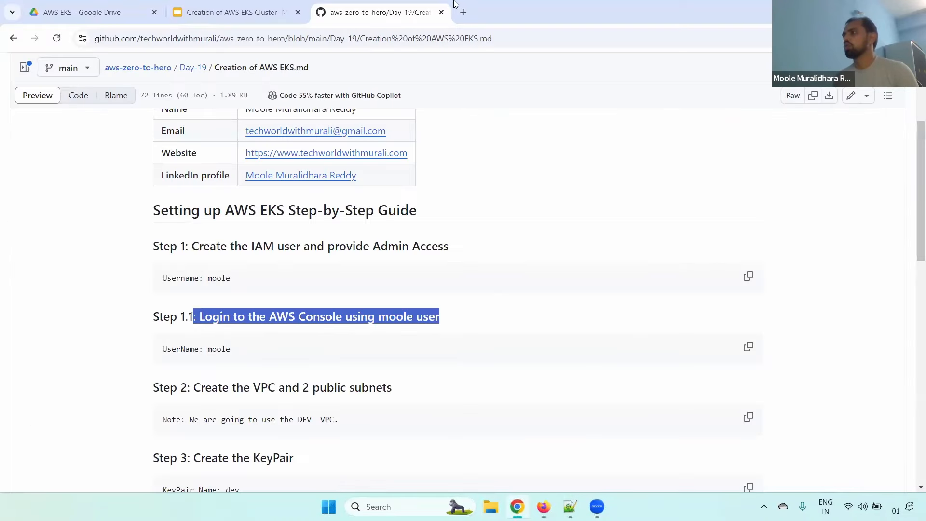
click(465, 13)
text(google.com)
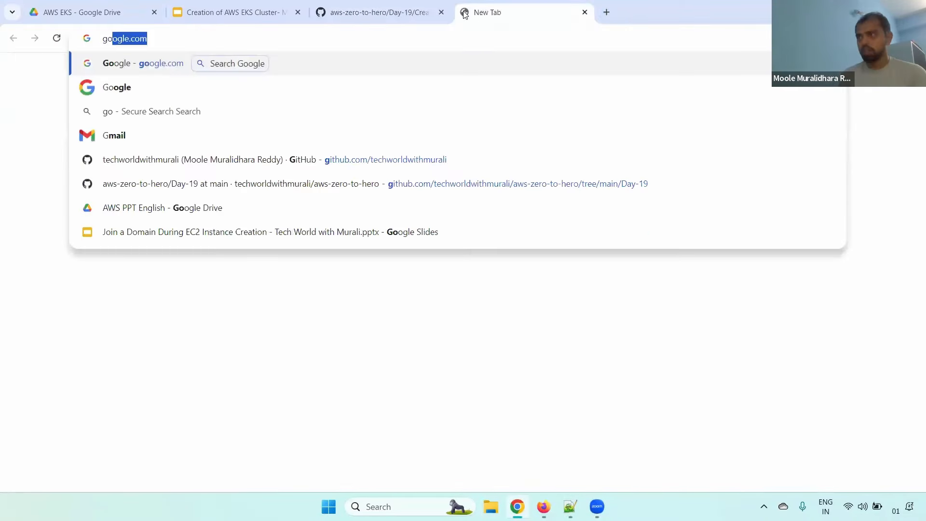
key(Return)
text(amazon man)
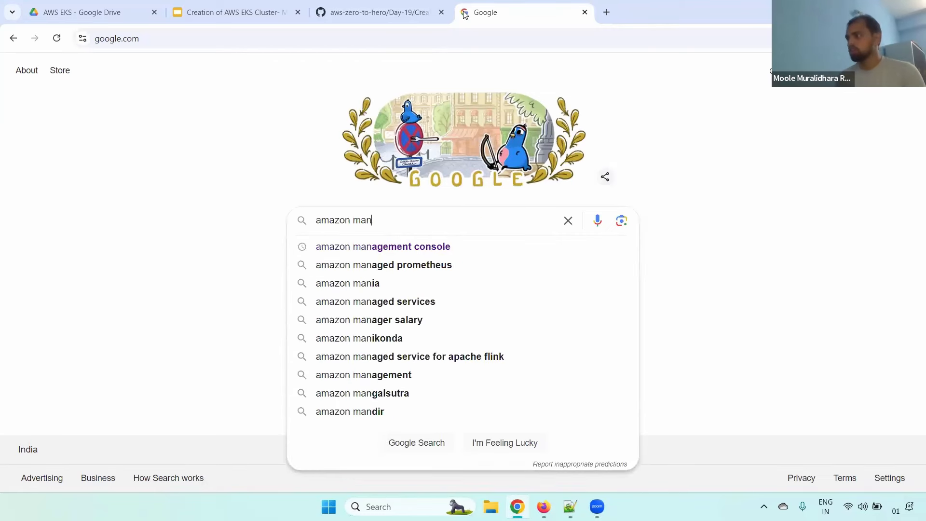
key(Down)
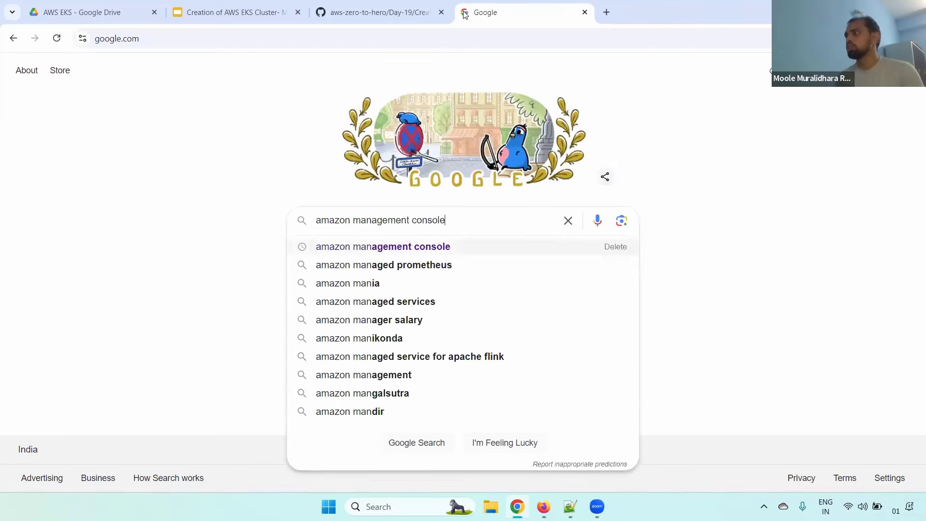
key(Return)
click(203, 189)
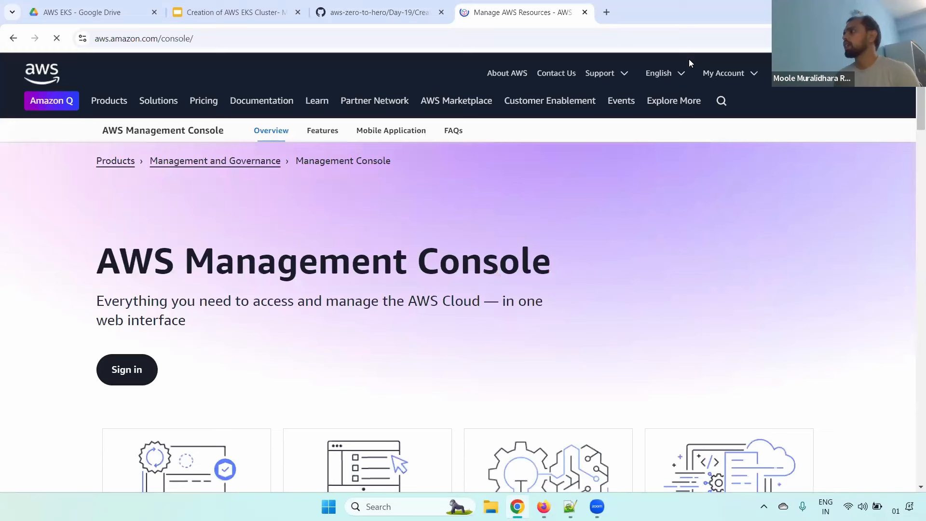
click(842, 73)
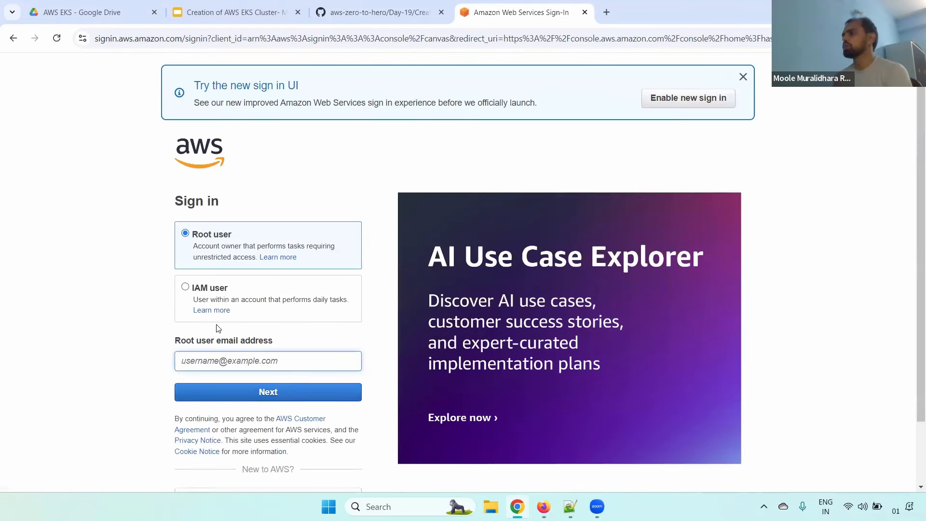
Choose IAM user as the sign-in type, and copy the 12-digit account ID from the saved console URL in Notepad++
click(185, 287)
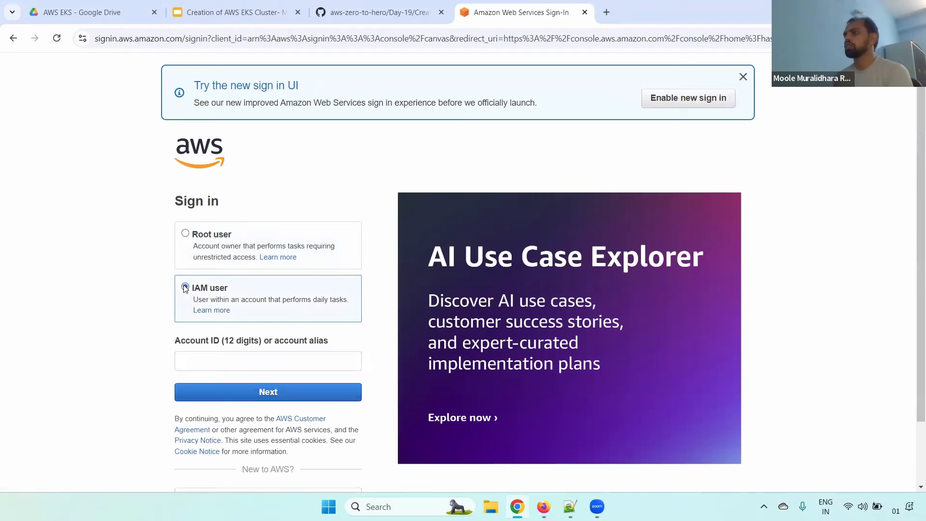
click(226, 357)
click(127, 346)
key(alt+Tab)
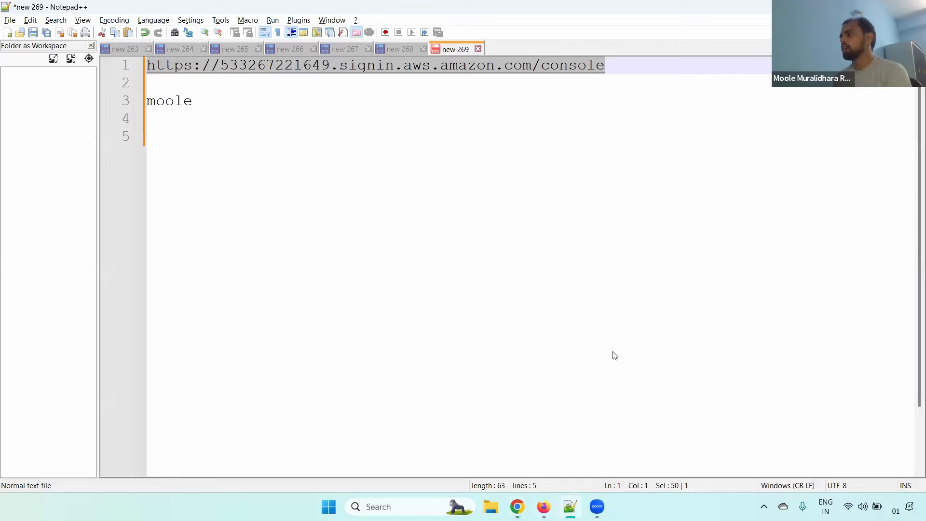
key(alt+Tab)
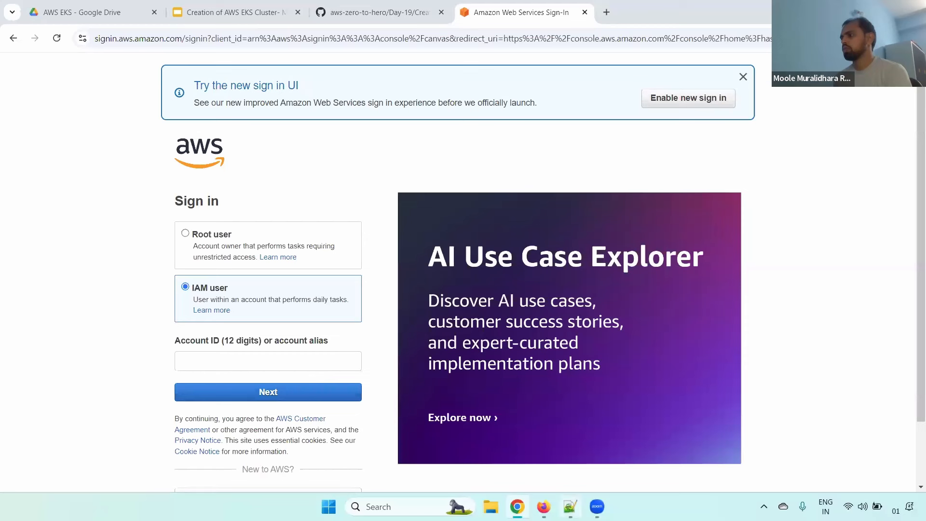
key(alt+Tab)
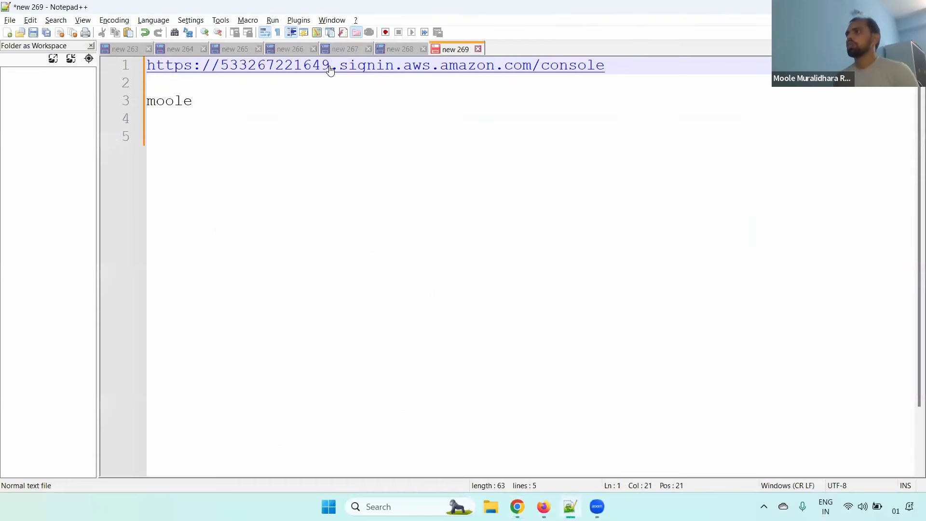
drag(331, 68, 222, 70)
key(ctrl+c)
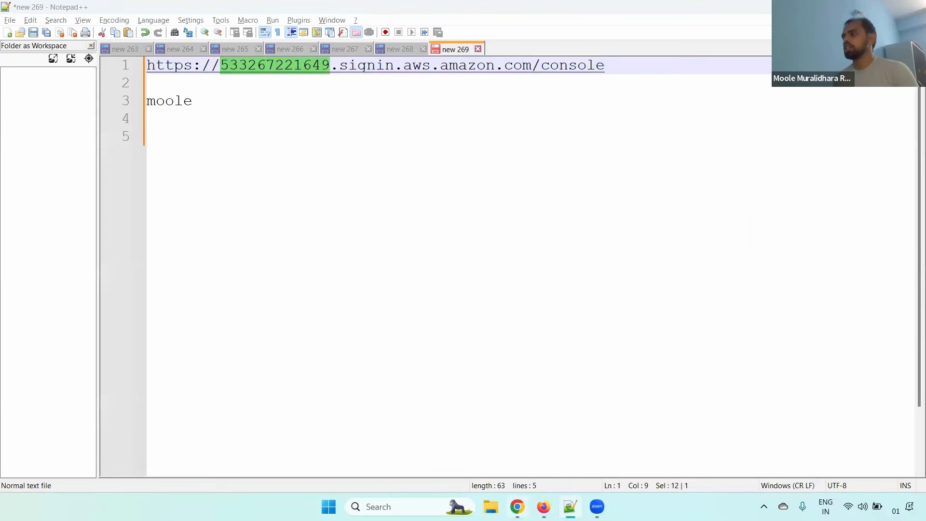
Back in Chrome, paste the copied account ID into the IAM user sign-in form and continue
key(alt+Tab)
click(262, 363)
key(ctrl+v)
click(221, 392)
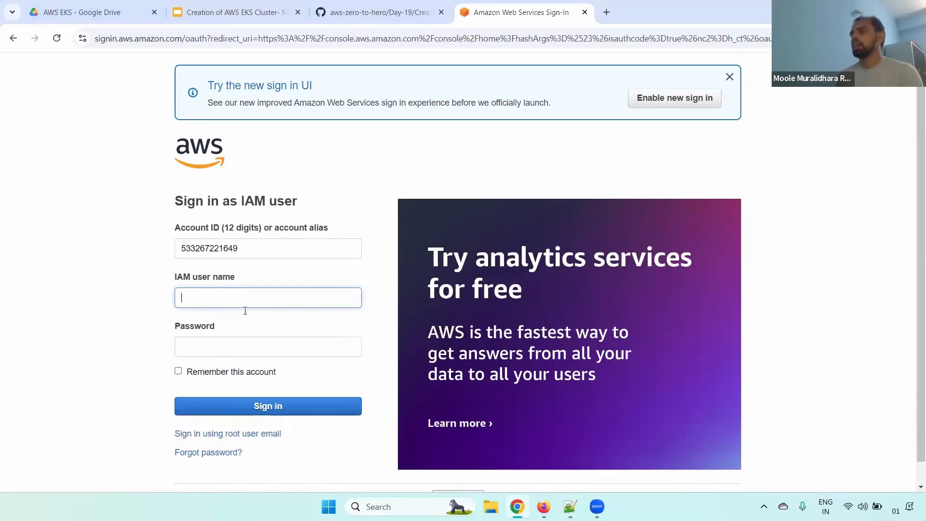
Enter the new admin's IAM user name and the account password, and sign in to the AWS console
click(227, 293)
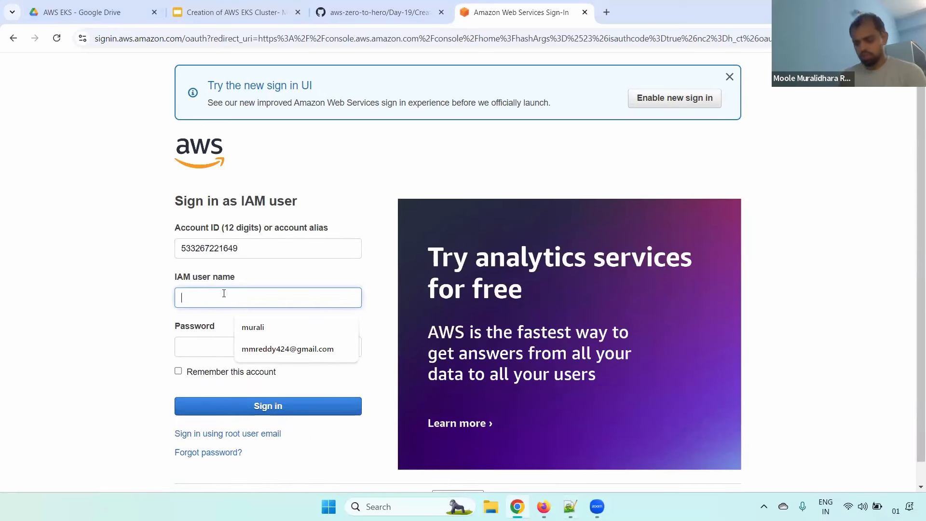
text(moole)
click(198, 347)
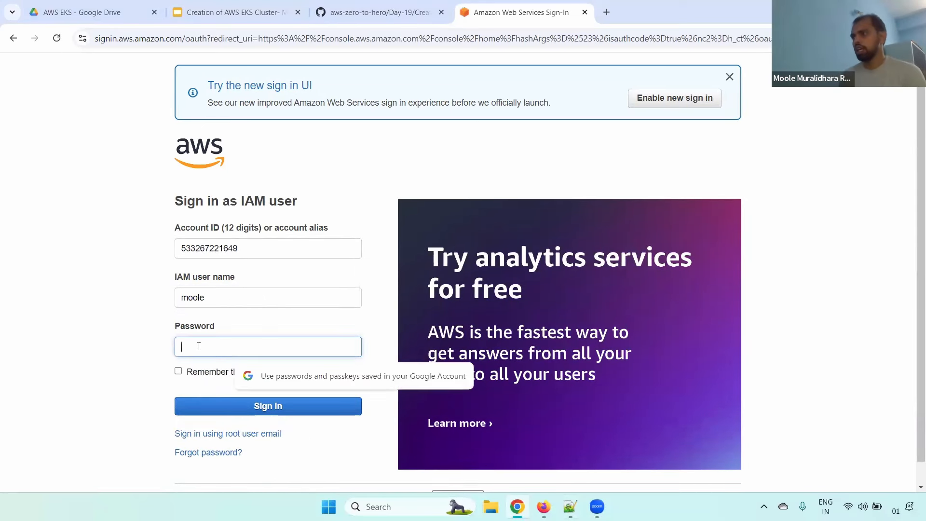
text(•)
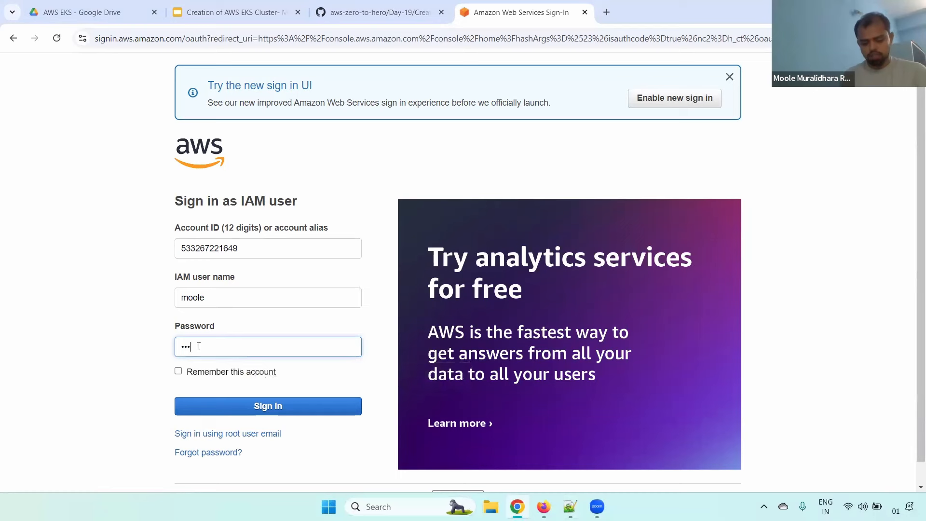
click(249, 409)
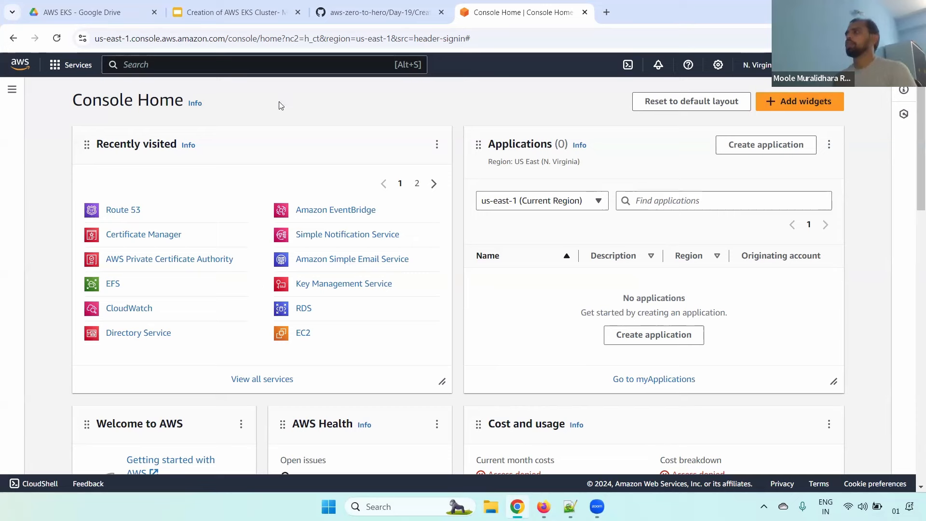
Return to the GitHub guide and read Step 2 about creating the VPC and 2 public subnets, including its note
click(253, 6)
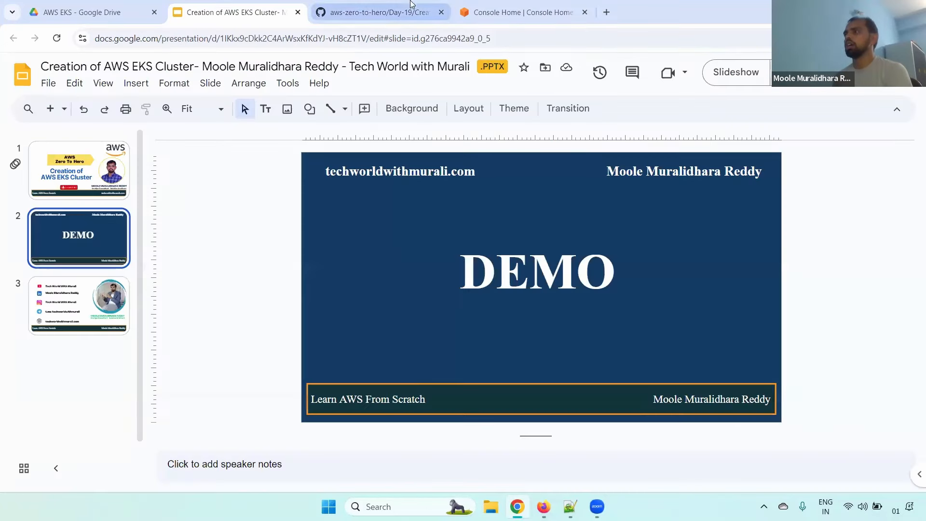
click(406, 12)
drag(162, 344, 352, 345)
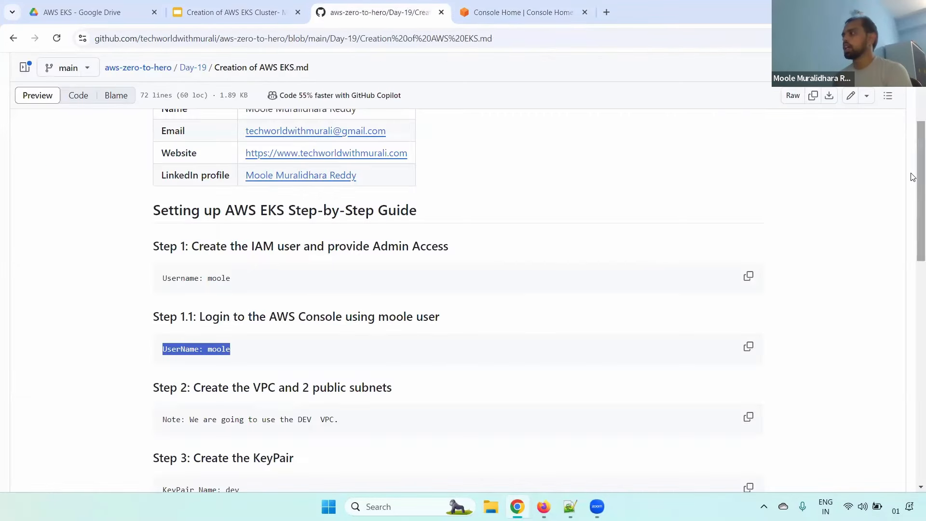
scroll(190, 205, down, 3)
drag(187, 213, 415, 217)
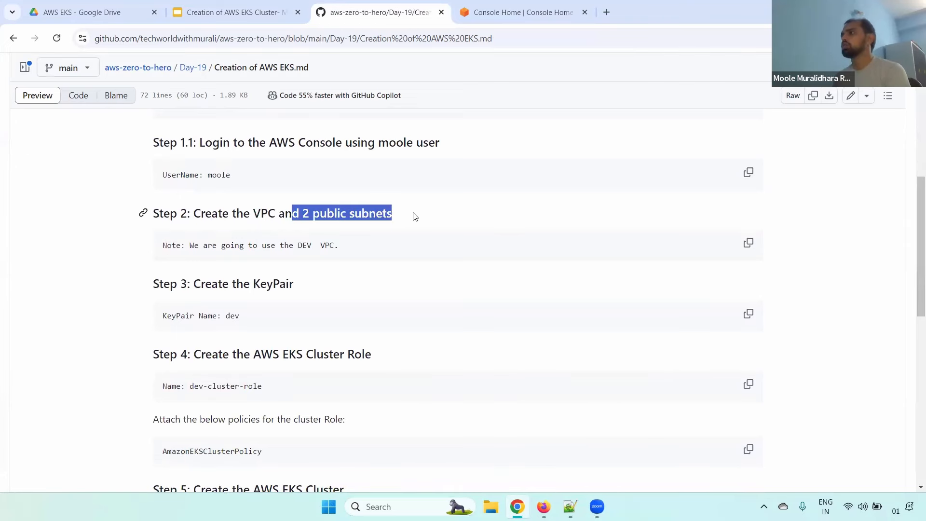
drag(191, 246, 350, 243)
Search the AWS console for "vpc" and open the VPC service in a new browser tab
click(519, 12)
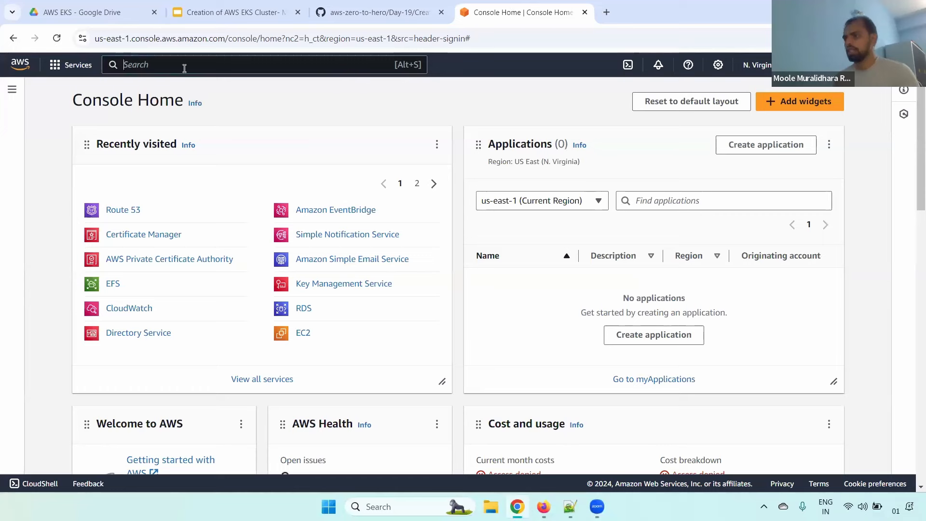
click(184, 68)
text(vpc)
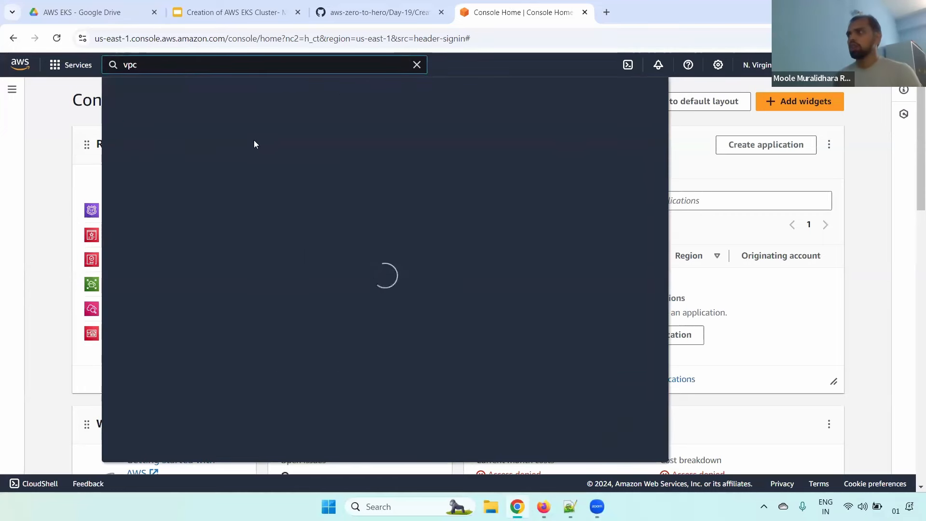
right_click(300, 159)
click(333, 174)
click(613, 13)
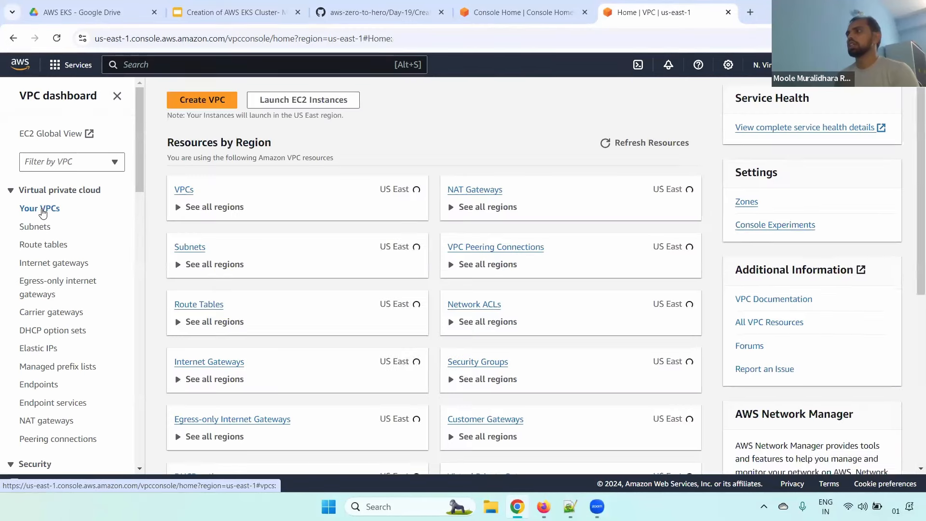
Open the list of VPCs and select Dev-VPC to view its details, and open the subnets list
click(42, 209)
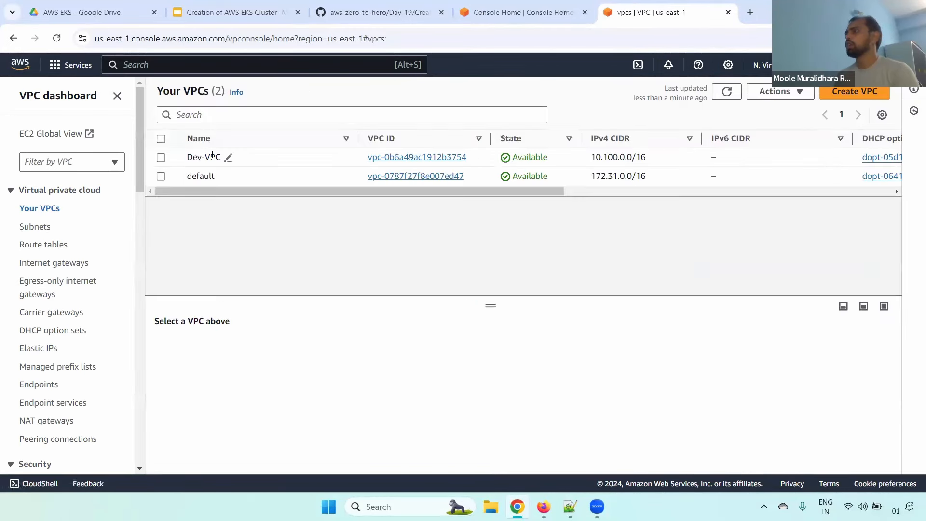
click(160, 157)
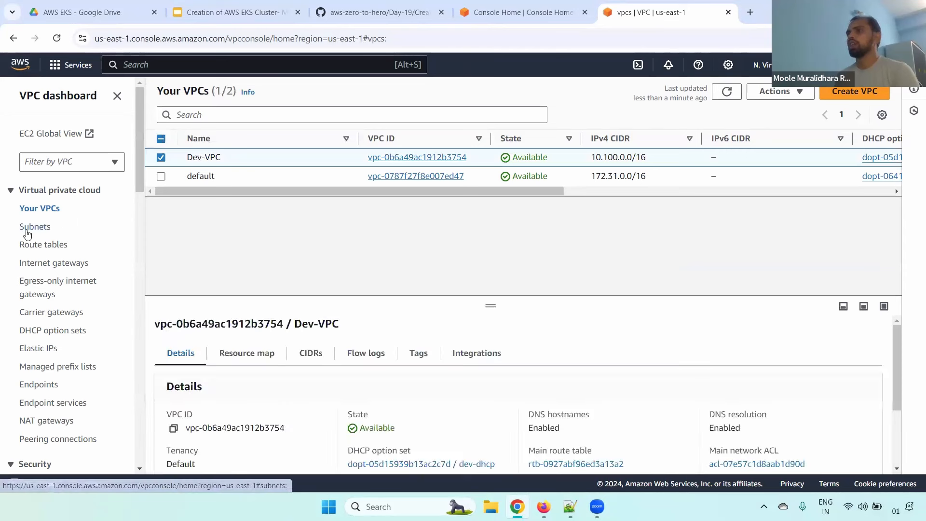
click(27, 231)
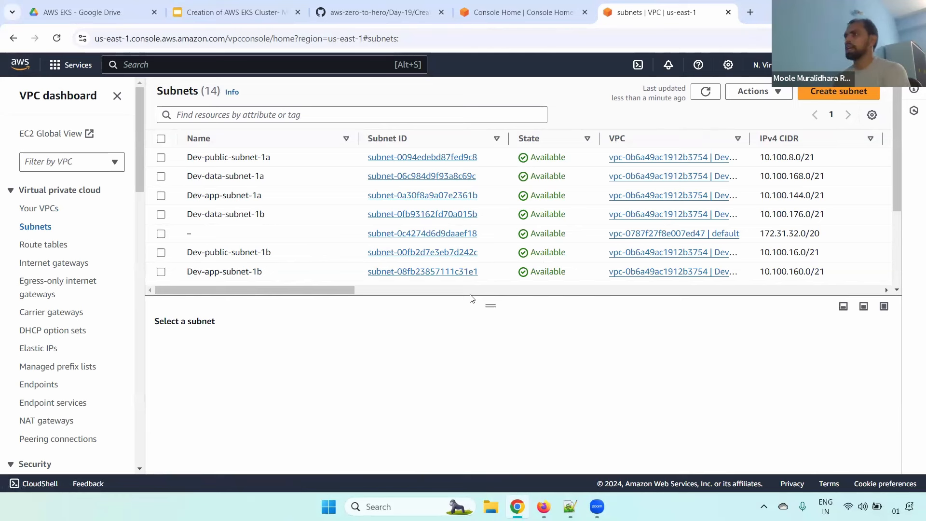
Review the guide's requirement for 2 public subnets and the note on using the DEV VPC, highlighting each phrase
click(379, 12)
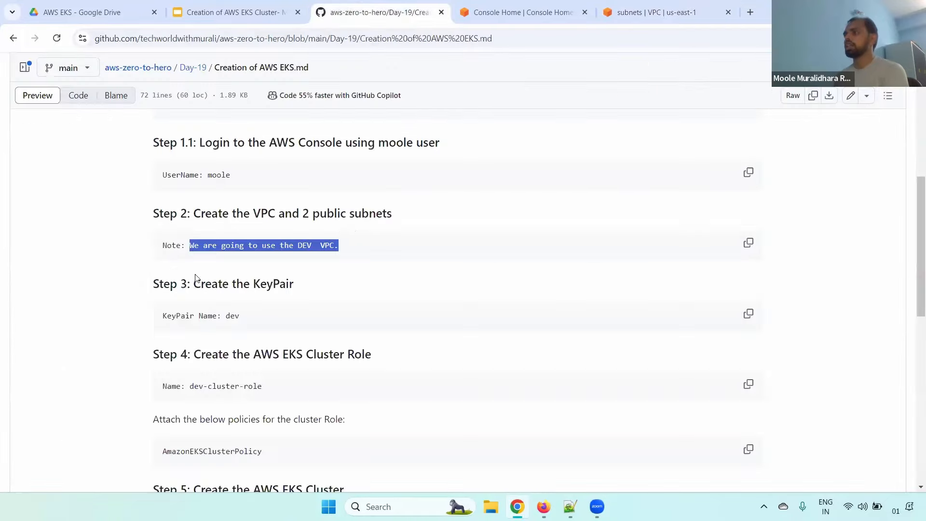
click(294, 211)
drag(304, 213, 407, 215)
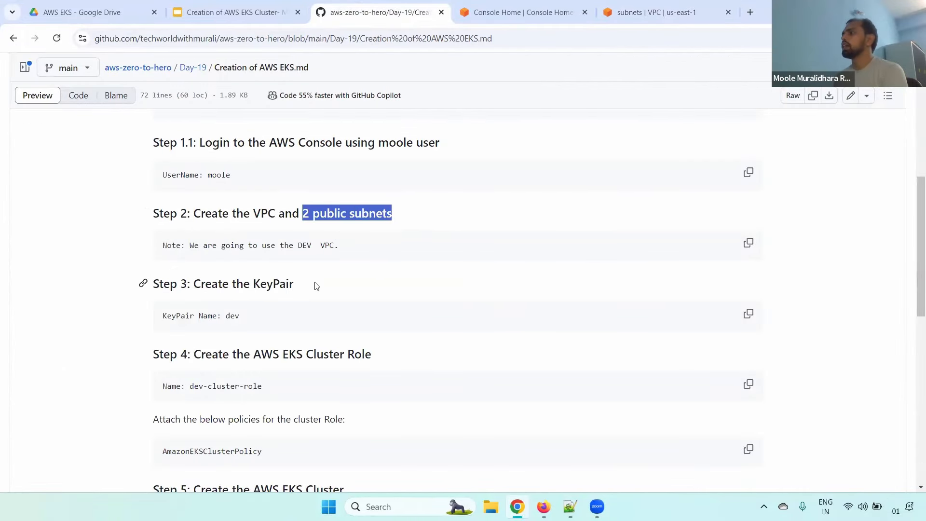
click(370, 215)
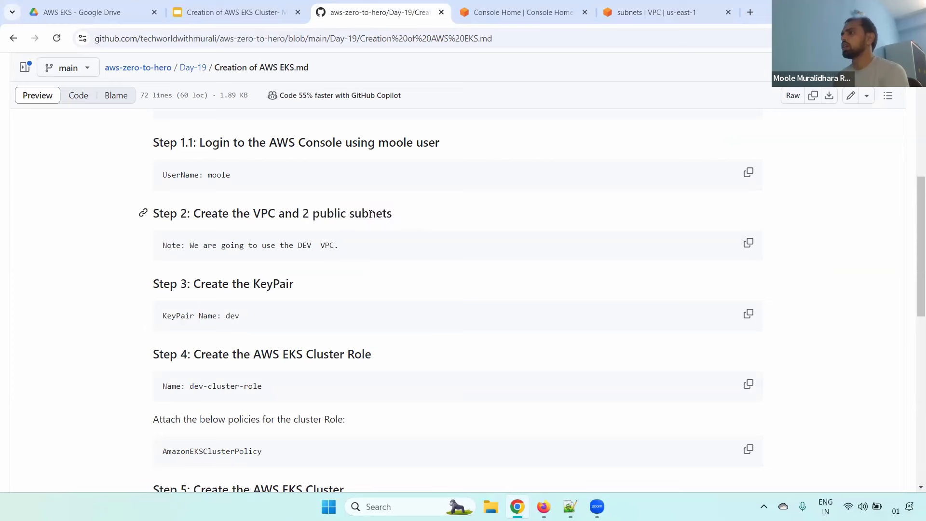
drag(302, 214, 399, 217)
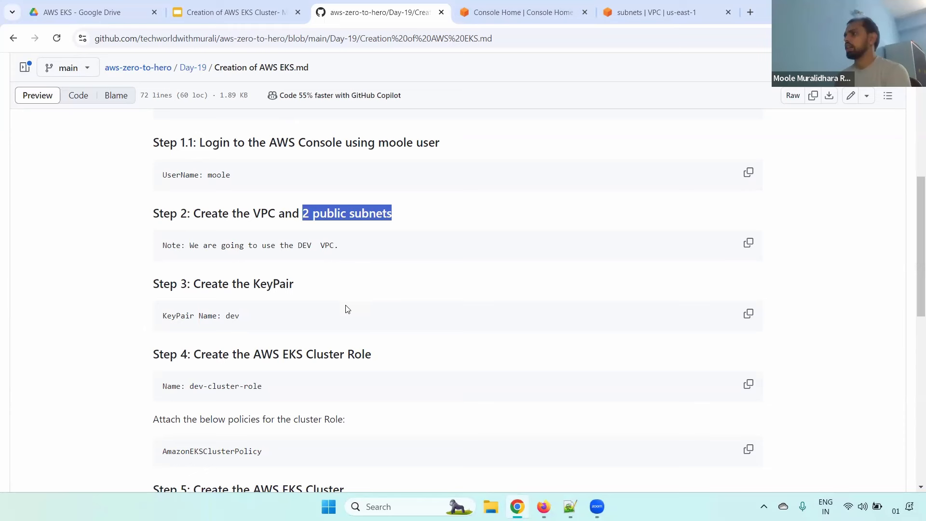
click(312, 210)
drag(303, 213, 386, 214)
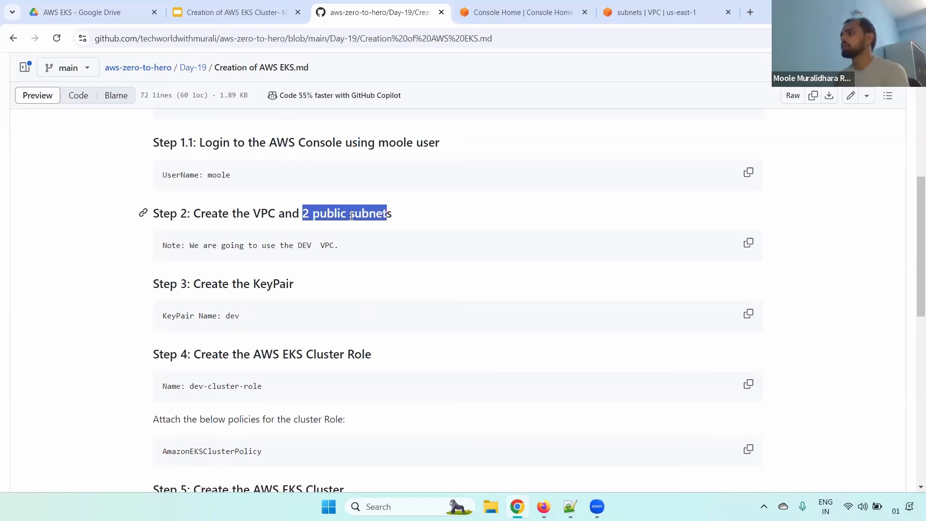
triple_click(385, 213)
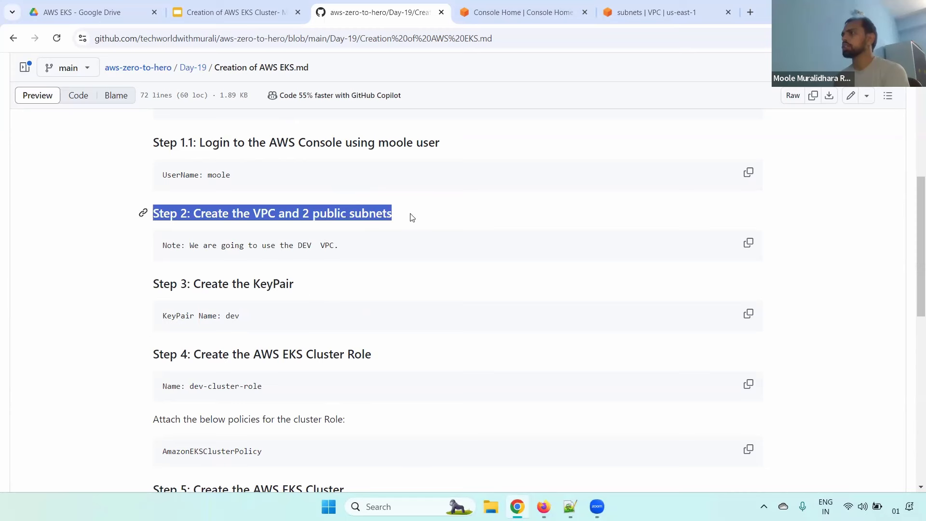
double_click(381, 216)
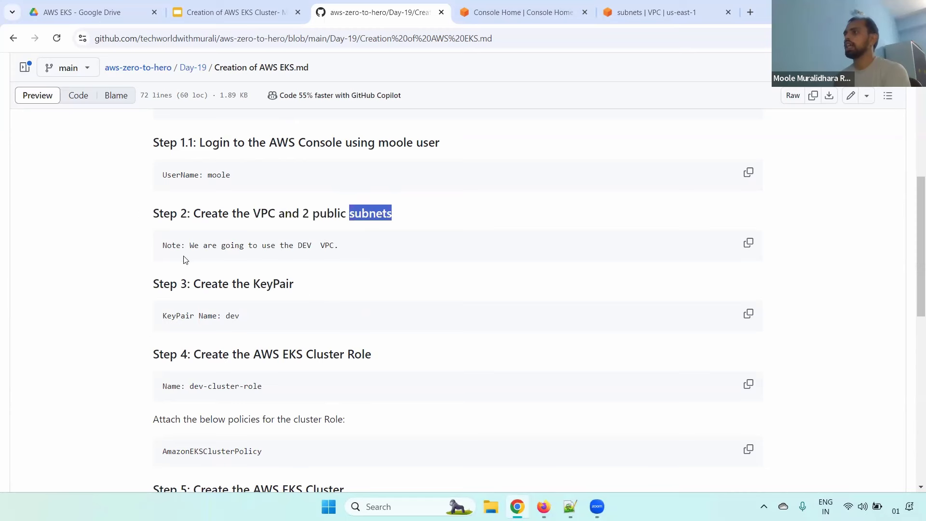
drag(185, 245, 342, 246)
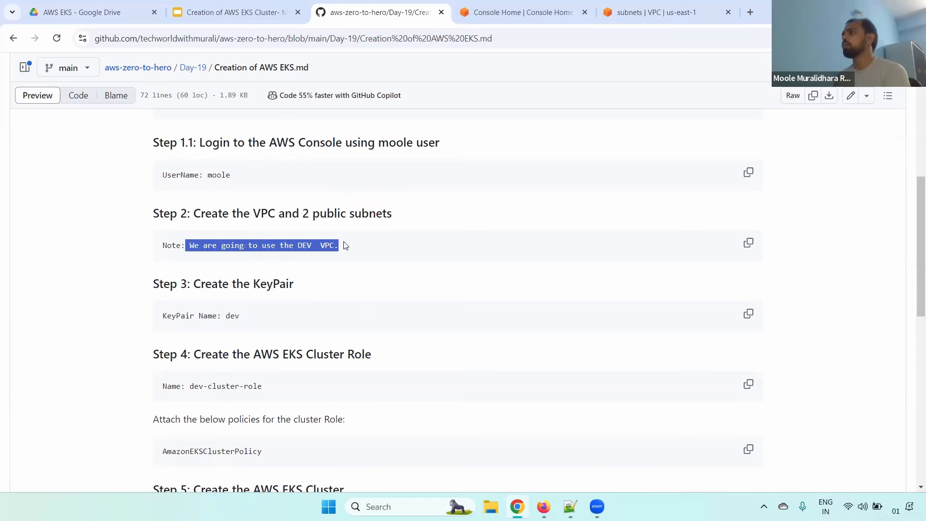
Return to the VPC subnets list and sort it by name in descending order to examine the Dev public subnets
click(591, 6)
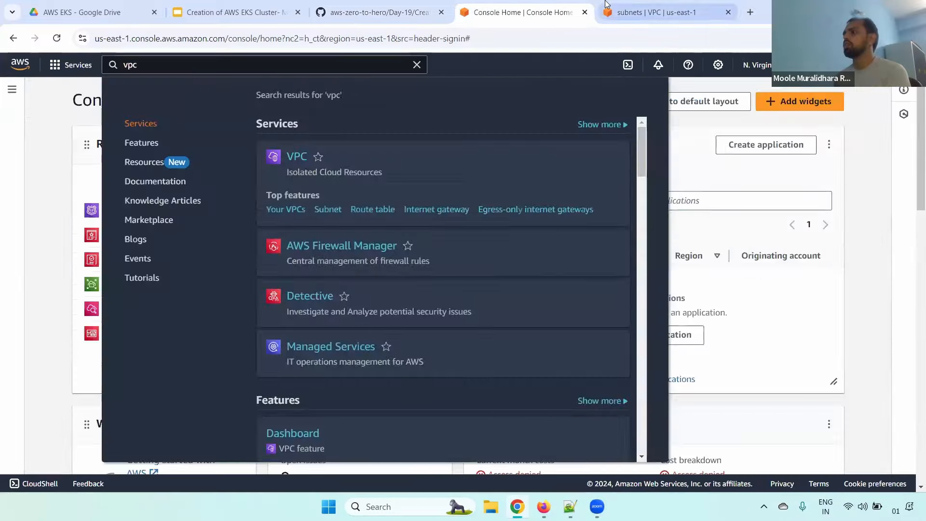
click(606, 5)
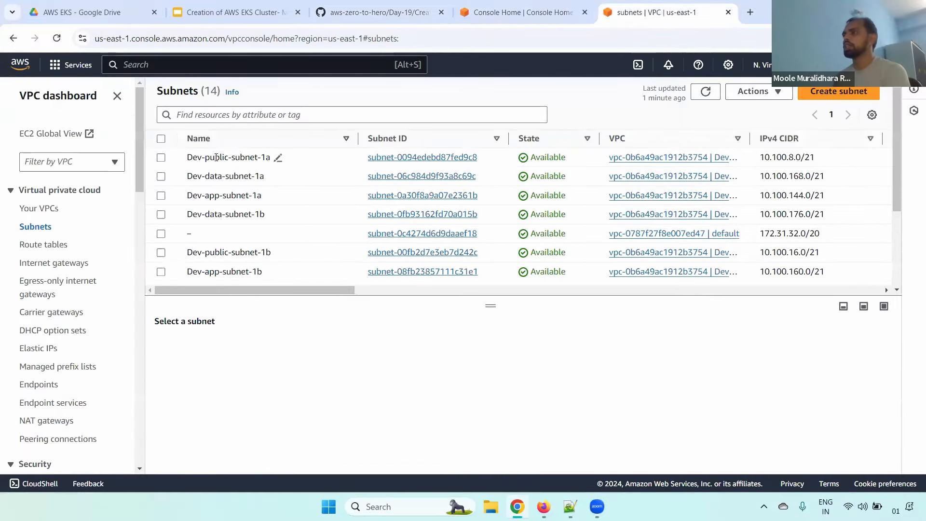
click(207, 140)
click(209, 140)
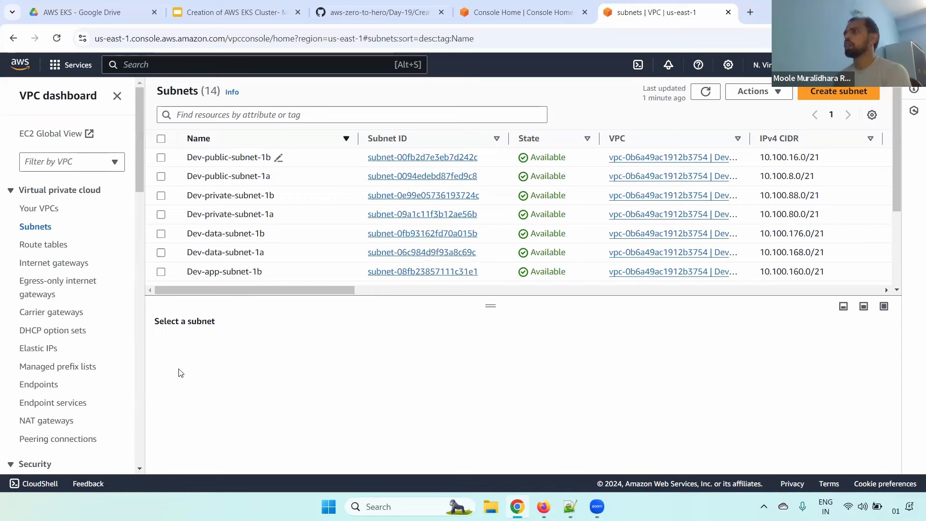
Read Step 3 of the guide about creating the key pair, highlighting the key pair name "dev"
click(381, 12)
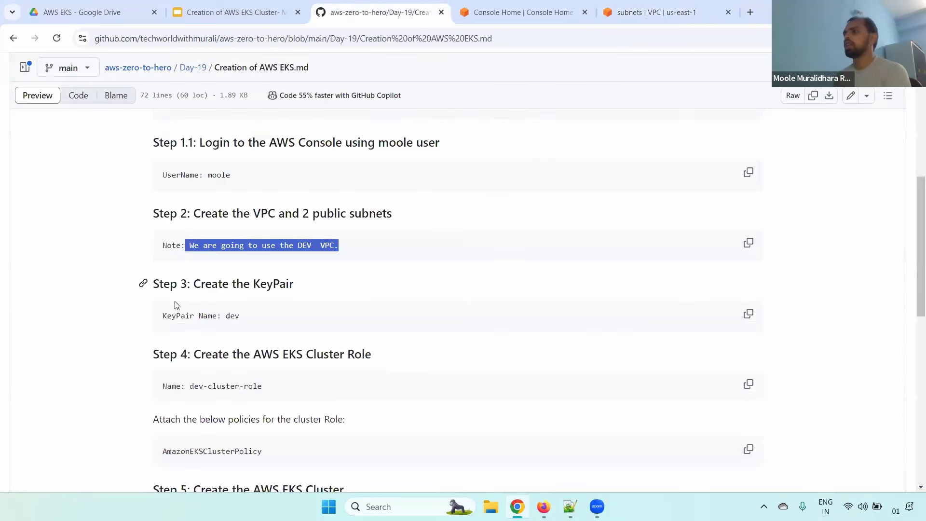
drag(195, 285, 308, 287)
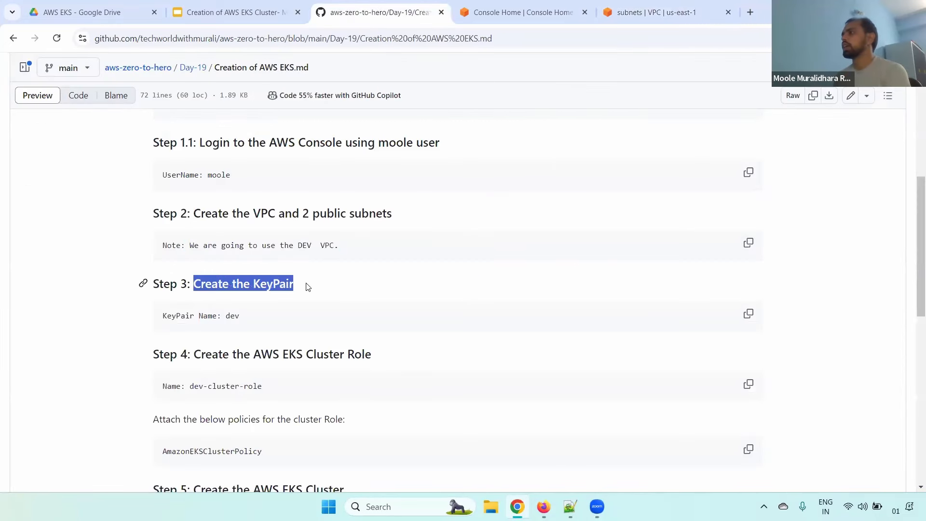
drag(226, 316, 247, 321)
Search the AWS console for ec2, open the EC2 service in a new browser tab and go to its key pairs list
click(654, 11)
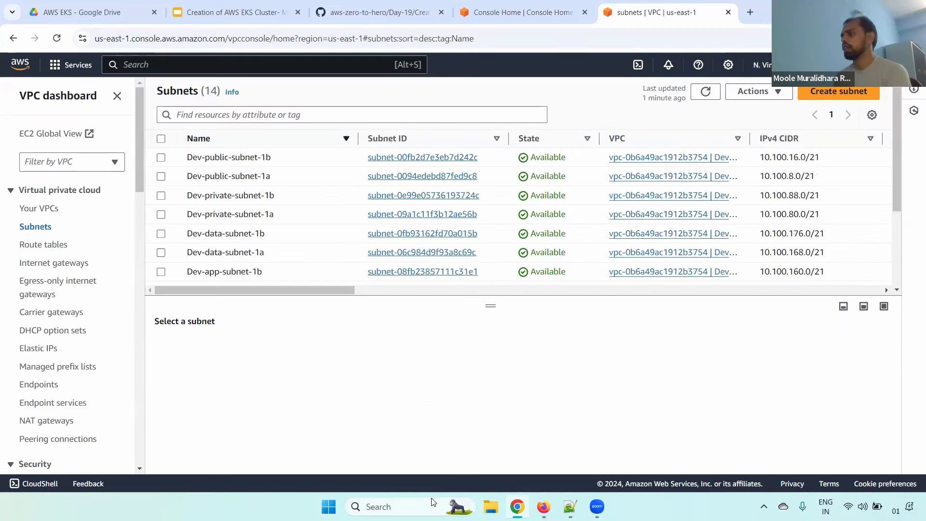
scroll(136, 229, down, 5)
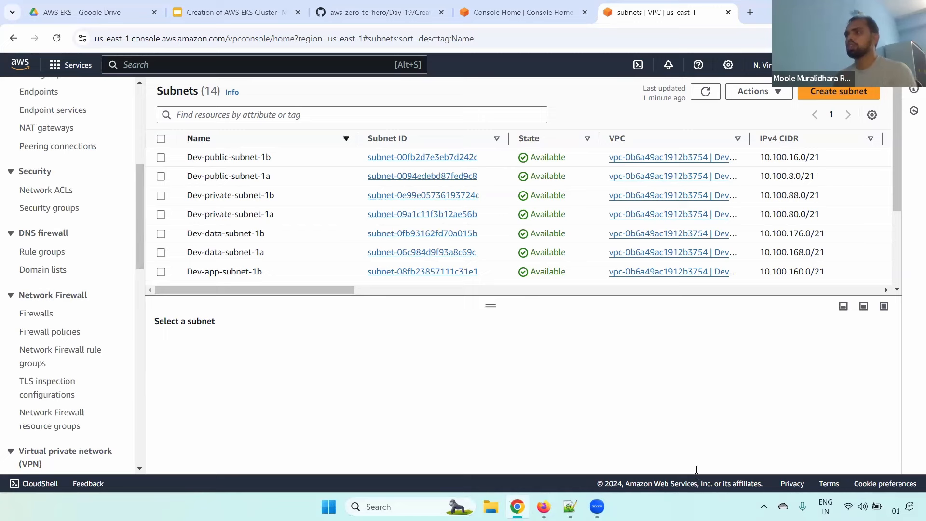
click(222, 59)
text(ec2)
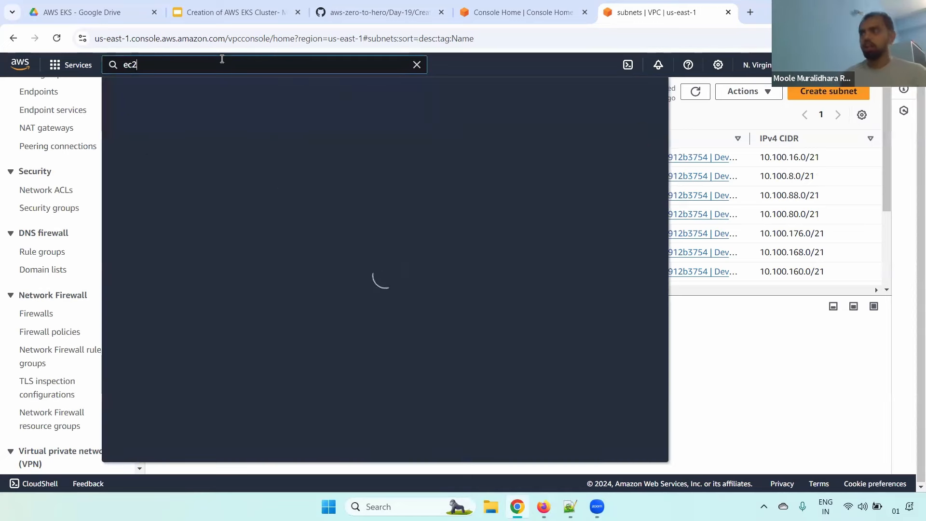
right_click(299, 152)
click(372, 159)
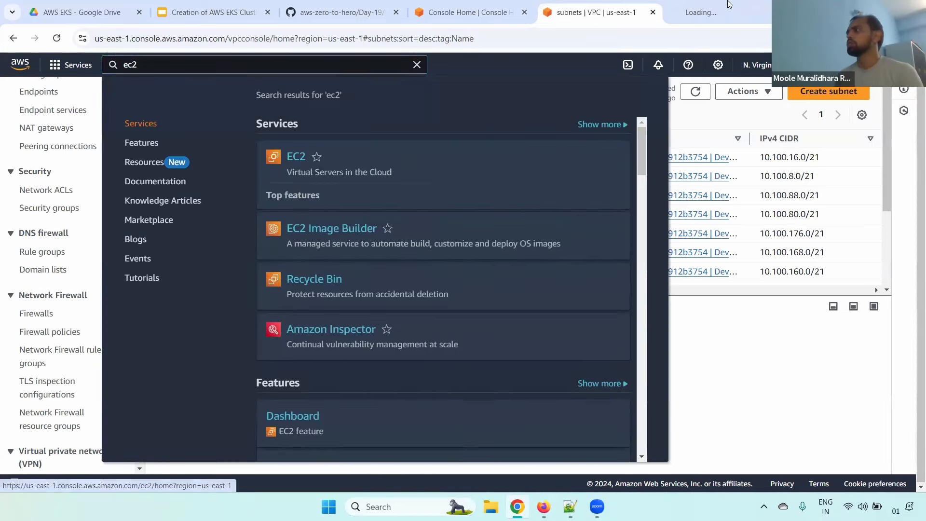
click(731, 6)
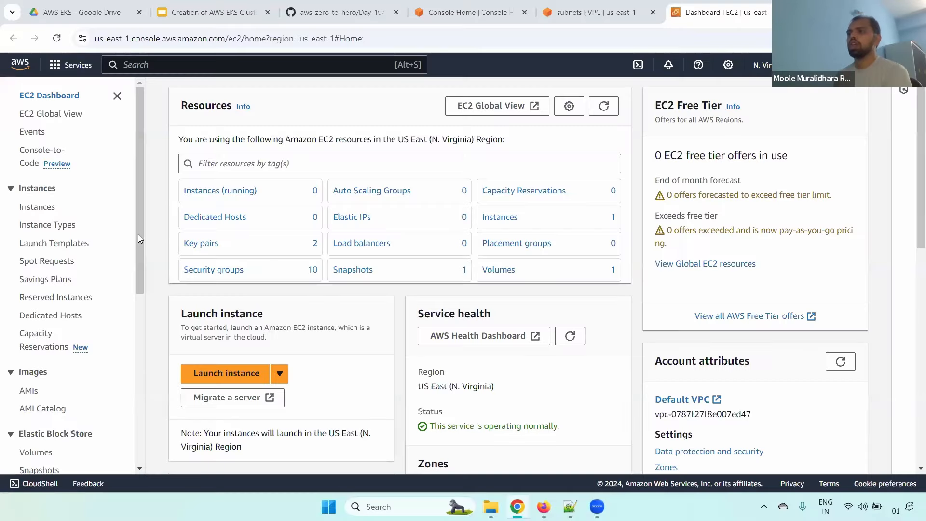
drag(138, 234, 62, 353)
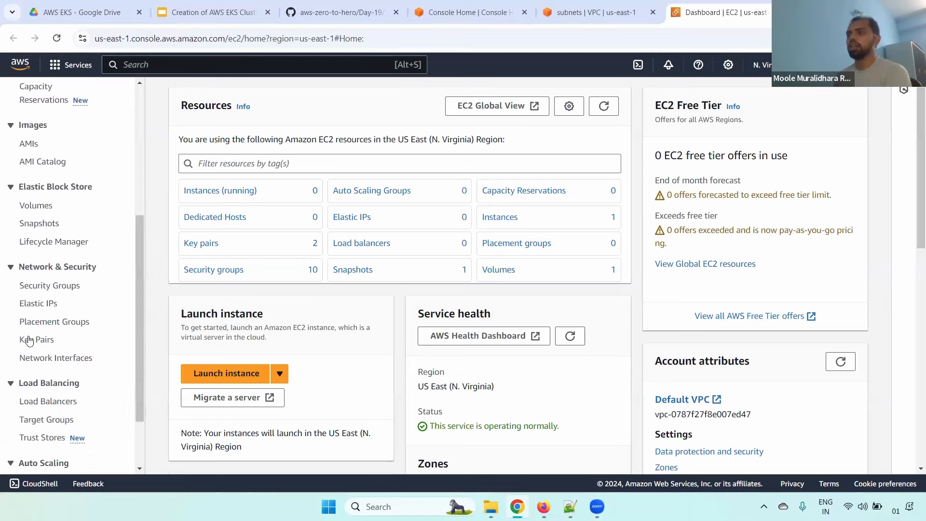
click(30, 340)
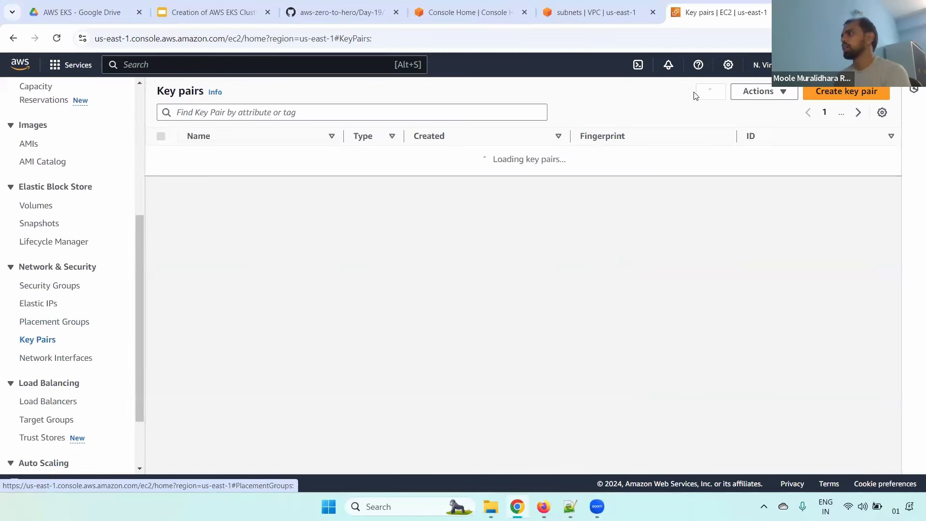
Start creating a key pair named dev and set its private key file format to .pem
click(847, 92)
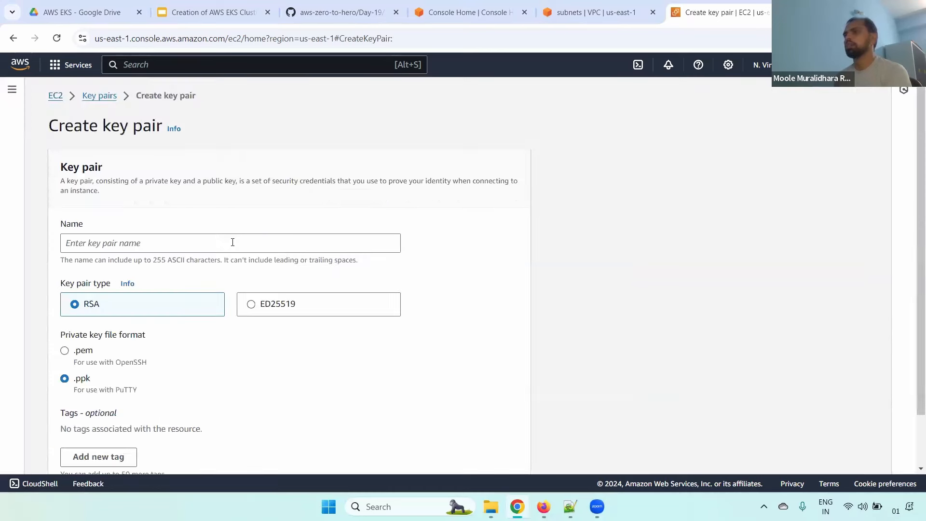
click(188, 242)
text(dev)
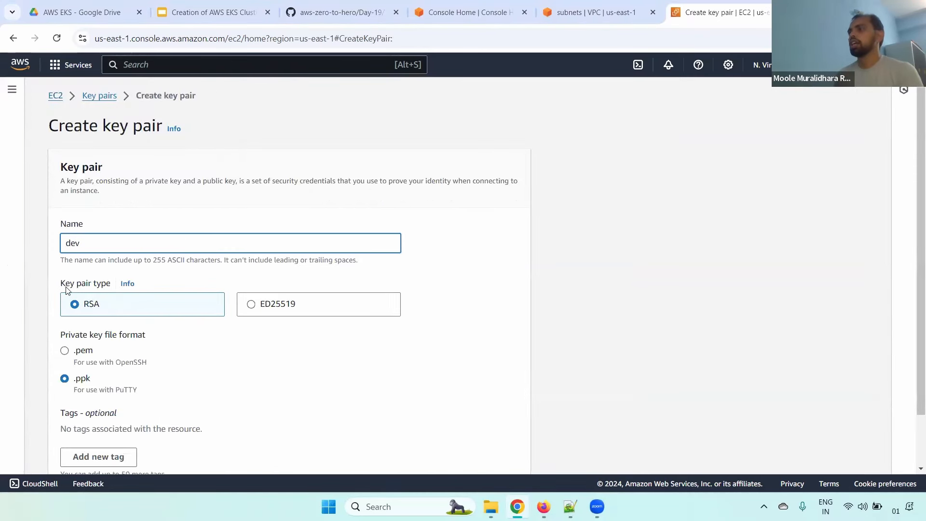
scroll(77, 305, down, 1)
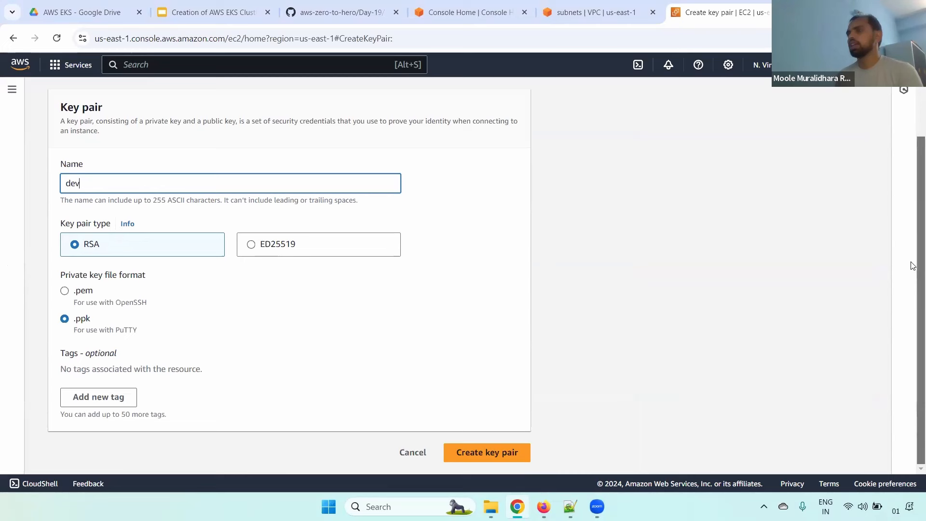
click(73, 294)
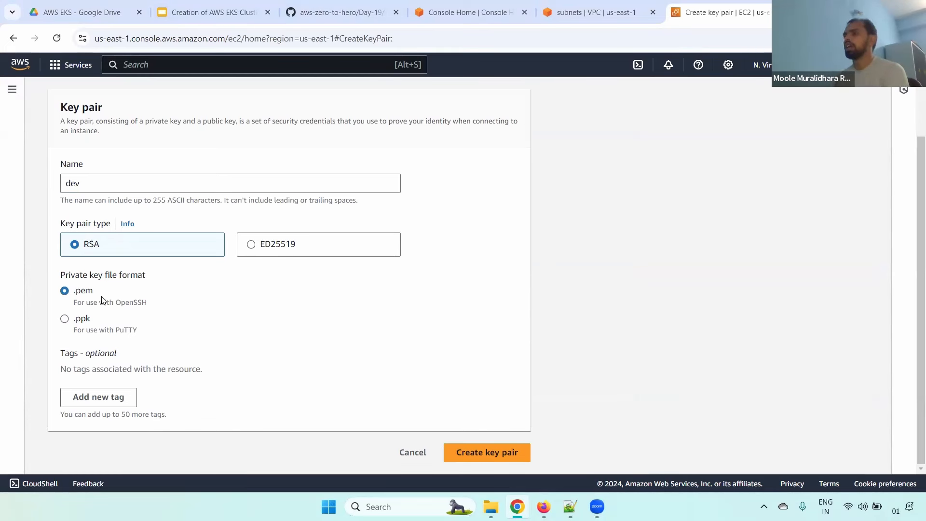
click(64, 319)
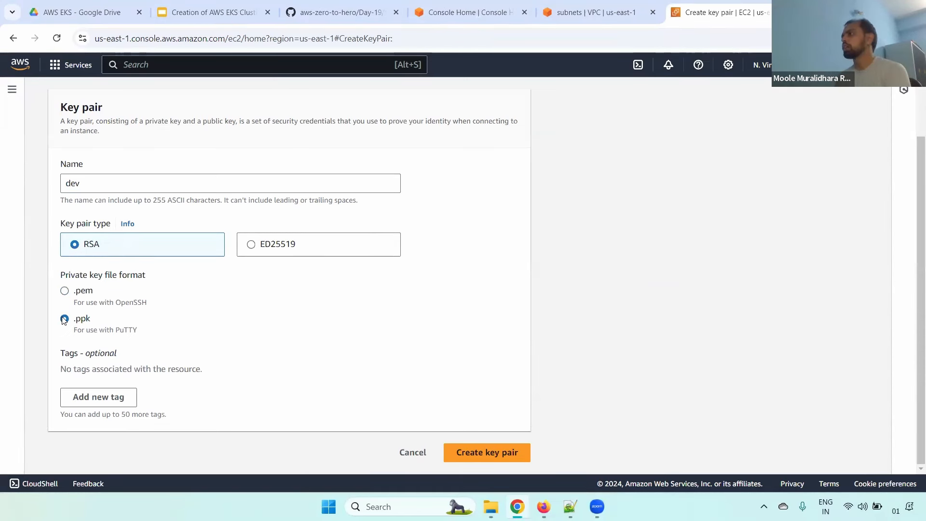
click(73, 293)
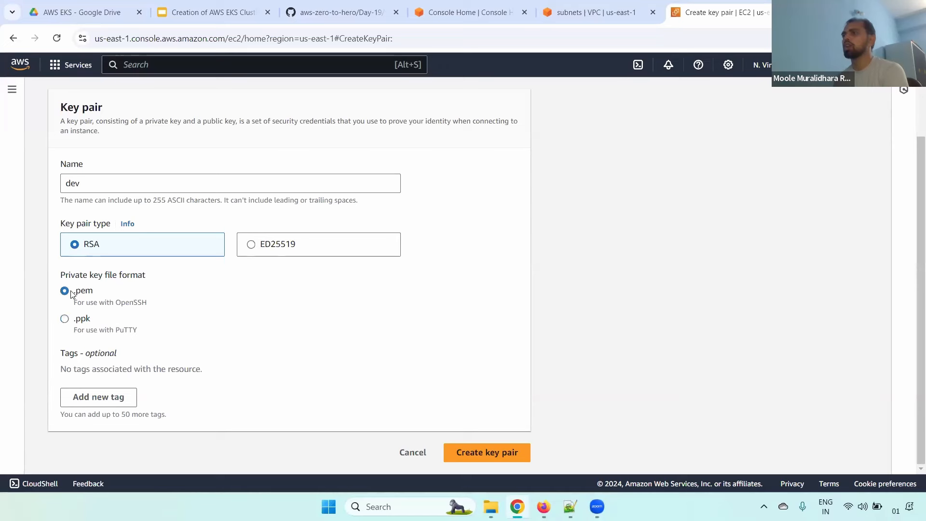
Add a tag with key Name and value dev to the key pair and create the key pair
click(94, 402)
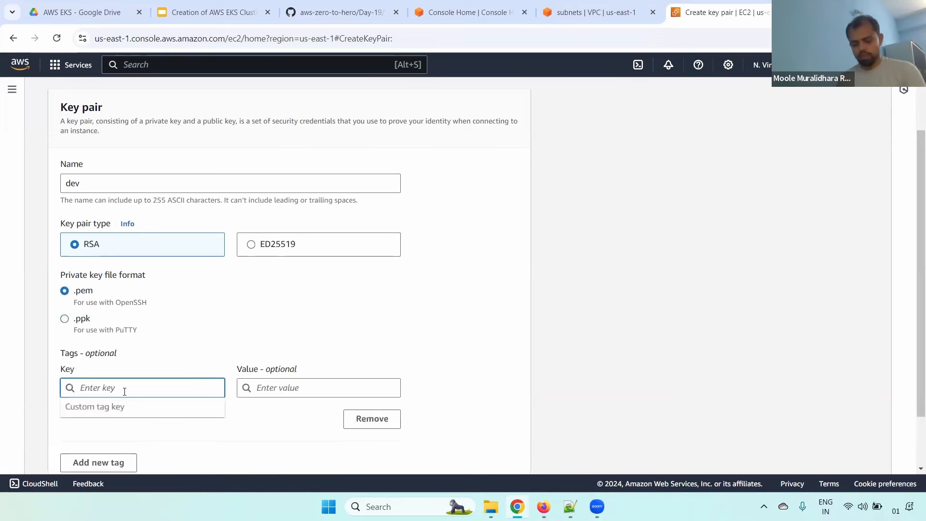
text(Name)
click(245, 391)
text(d)
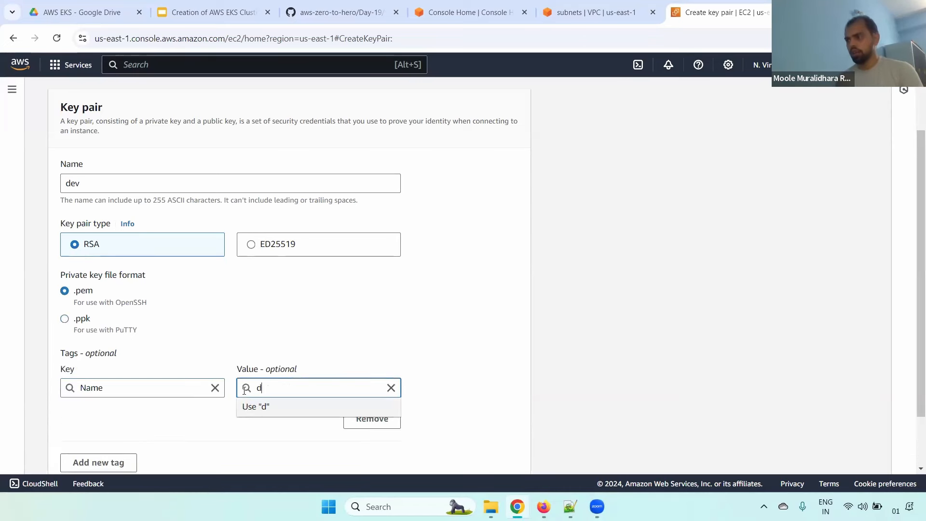
text(ev)
scroll(635, 388, down, 2)
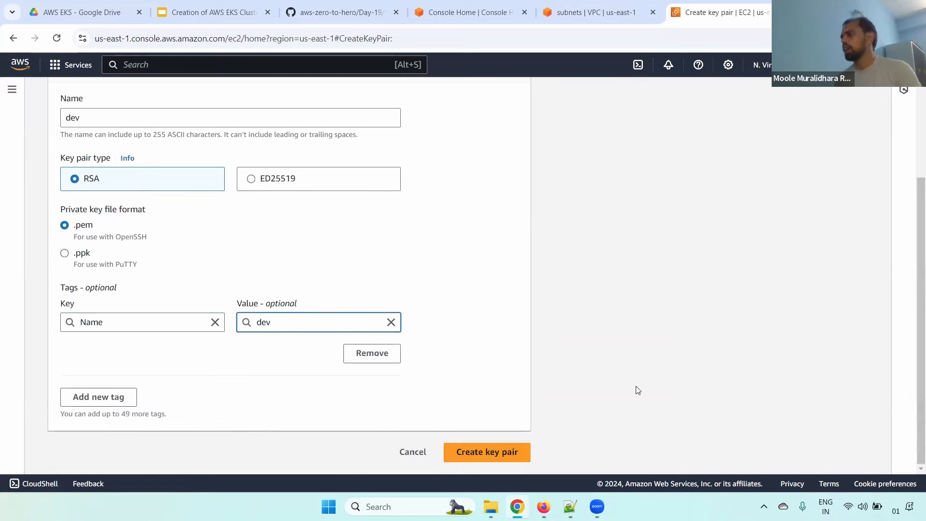
click(485, 453)
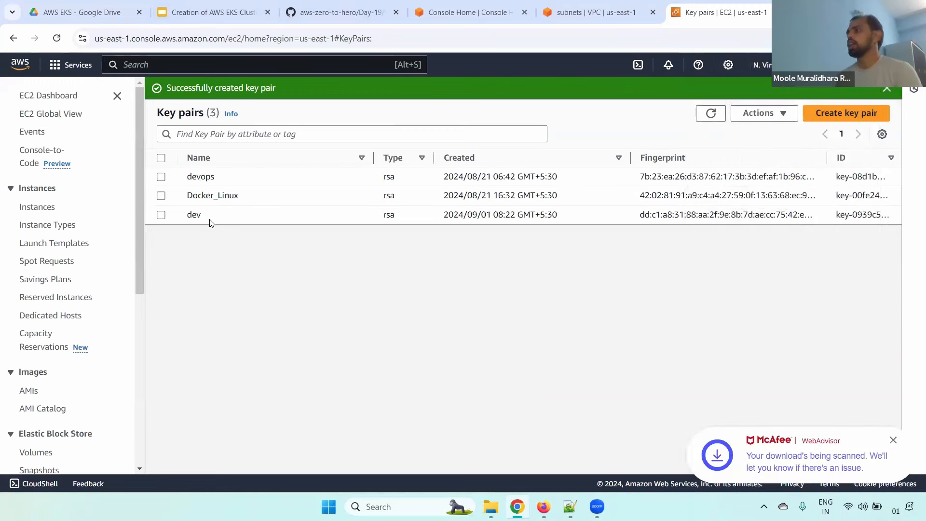
Read Step 4 of the GitHub guide on the EKS cluster role, highlighting the role name dev-cluster-role and the policy AmazonEKSClusterPolicy
click(336, 10)
drag(190, 385, 236, 386)
scroll(913, 193, up, 10)
scroll(913, 204, down, 10)
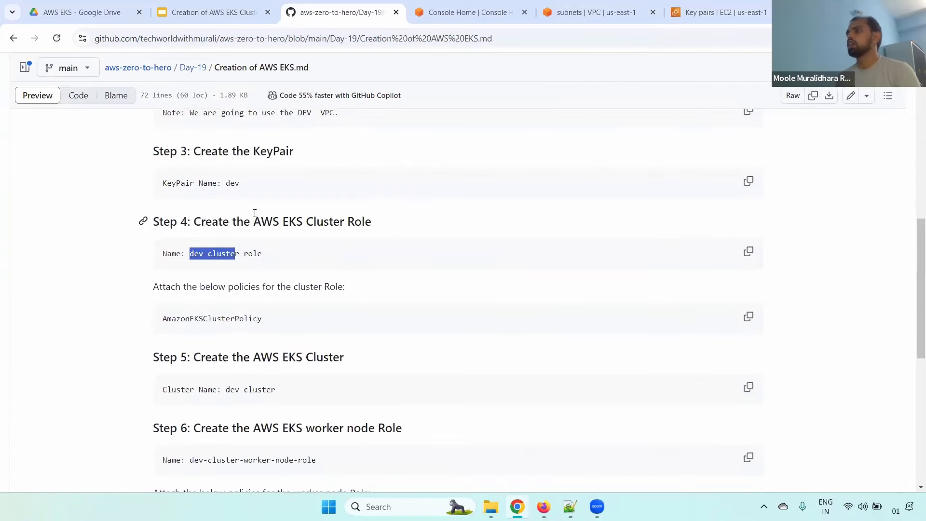
click(192, 247)
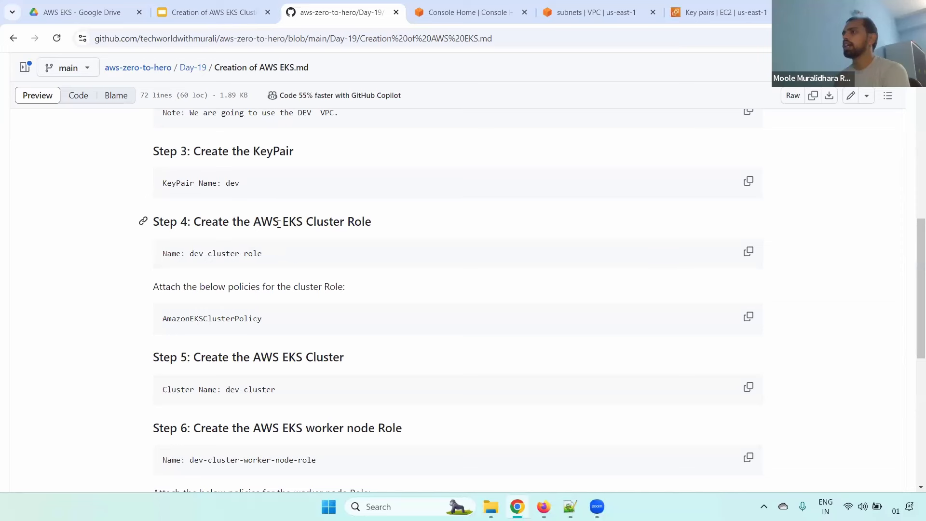
drag(278, 223, 384, 228)
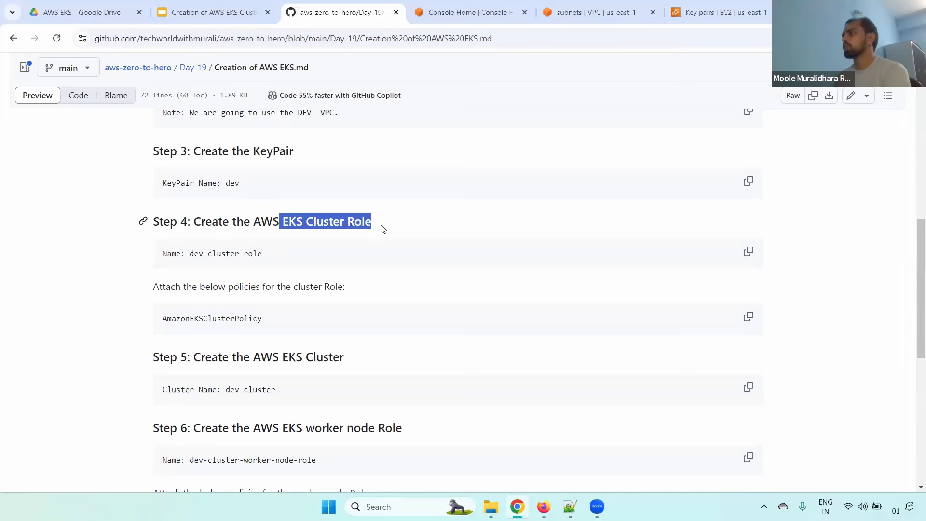
drag(190, 254, 271, 259)
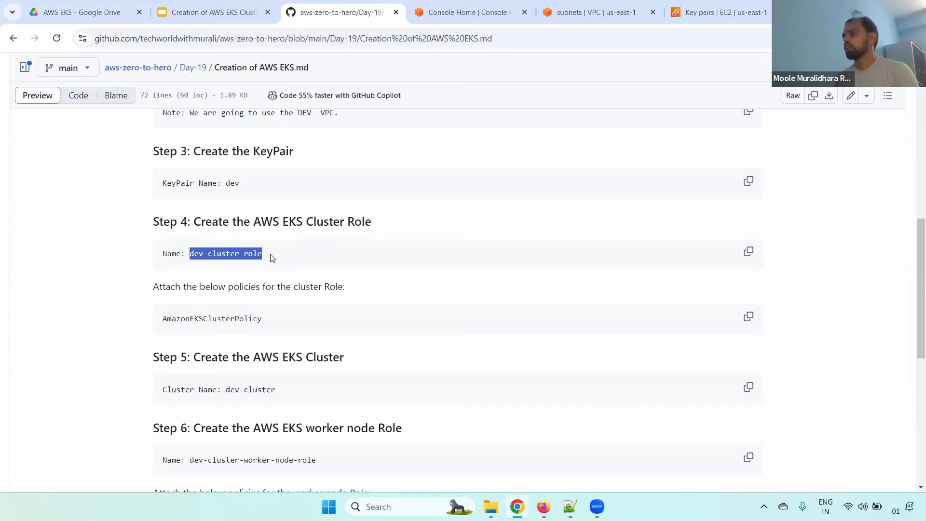
drag(163, 319, 290, 323)
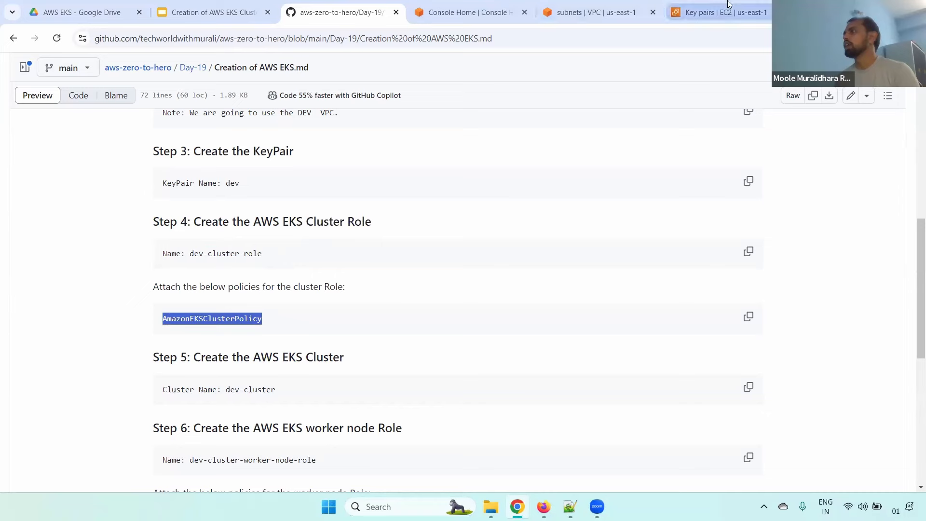
Return to the AWS console's VPC tab, search for iam and open the IAM roles list
click(594, 13)
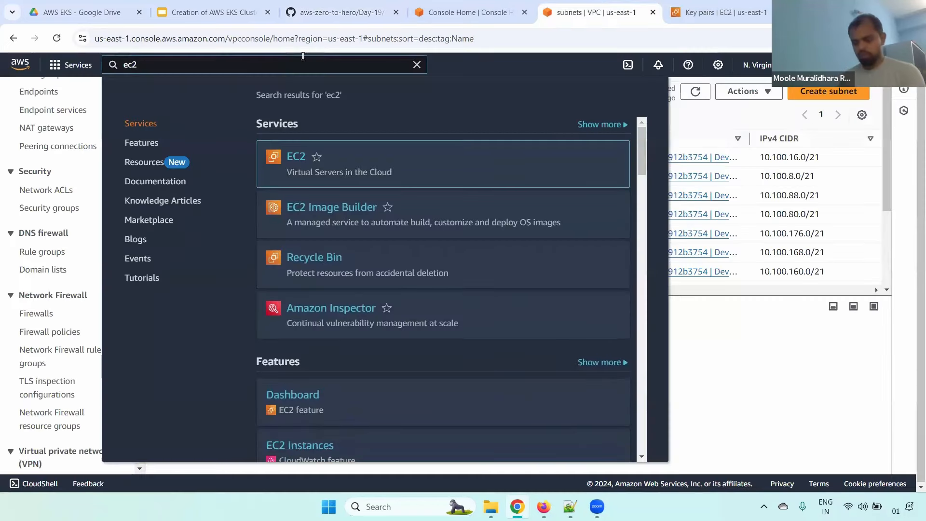
key(BackSpace)
key(BackSpace)
key(BackSpace)
text(iam)
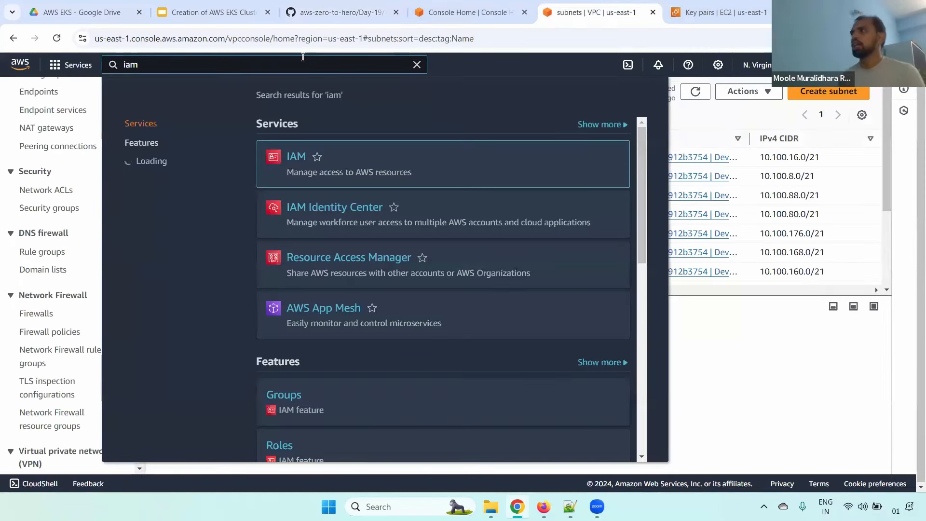
click(298, 158)
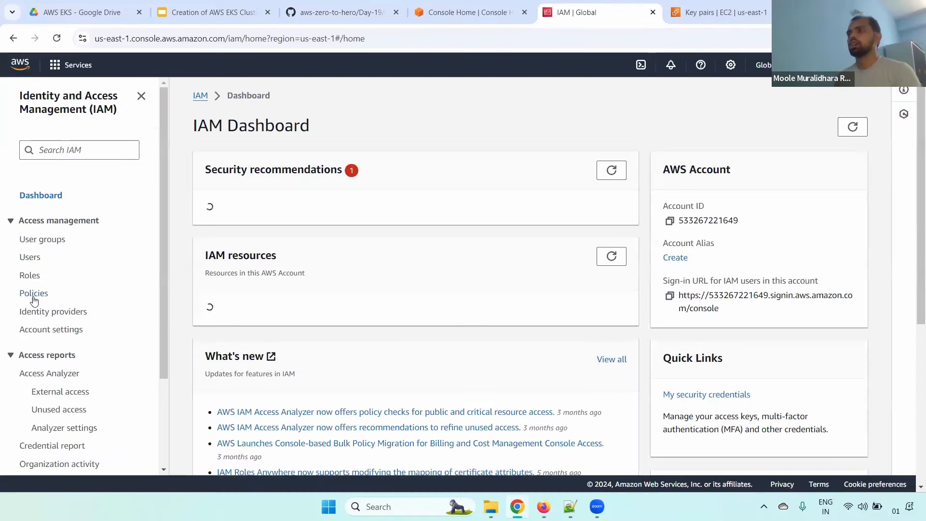
click(29, 275)
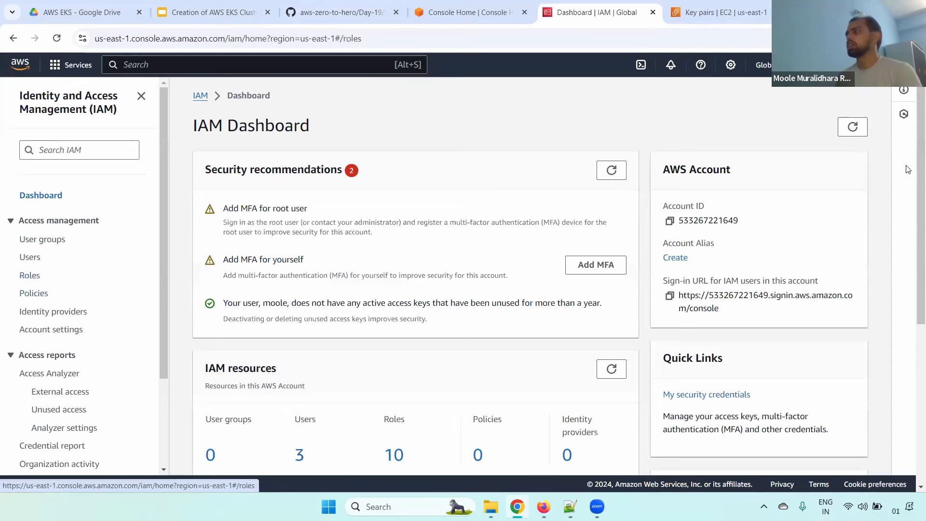
Start a new role for an AWS service, choose EKS with the EKS - Cluster use case, and continue to the permissions
click(835, 133)
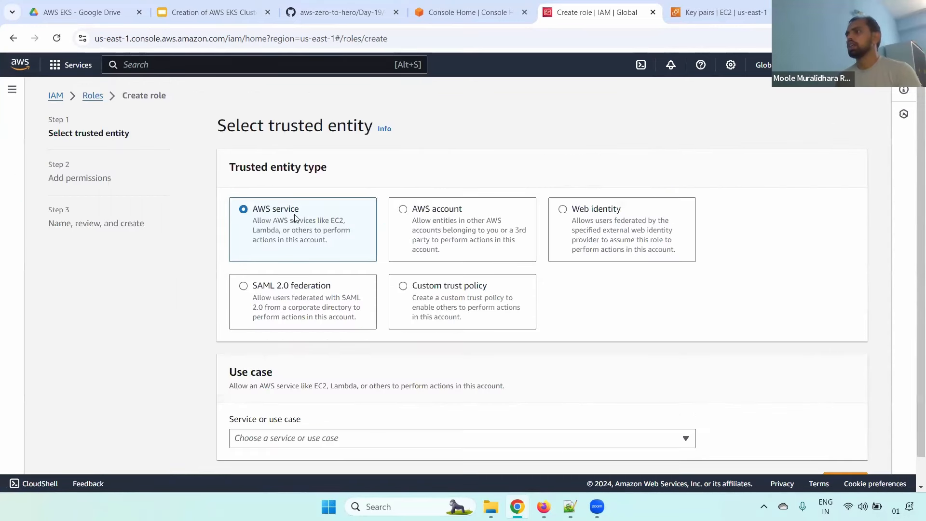
scroll(838, 202, down, 1)
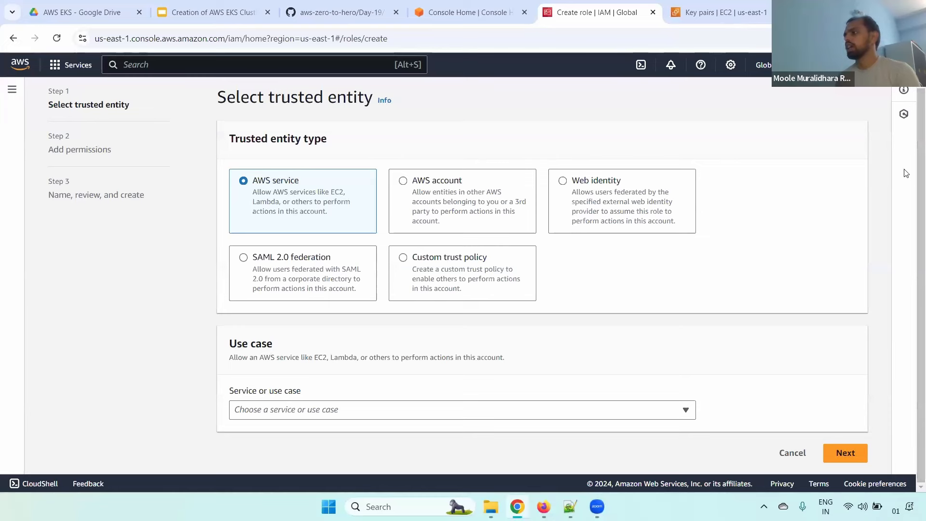
click(309, 411)
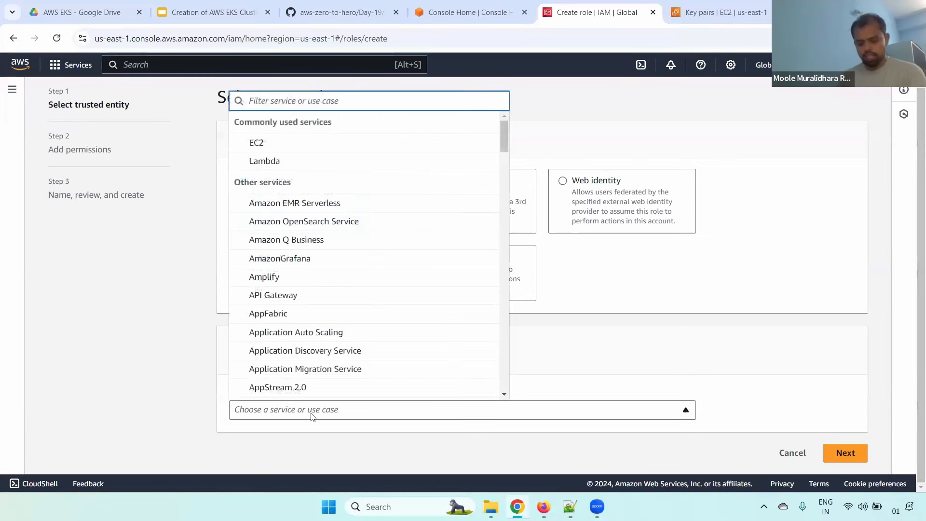
text(eks)
click(306, 389)
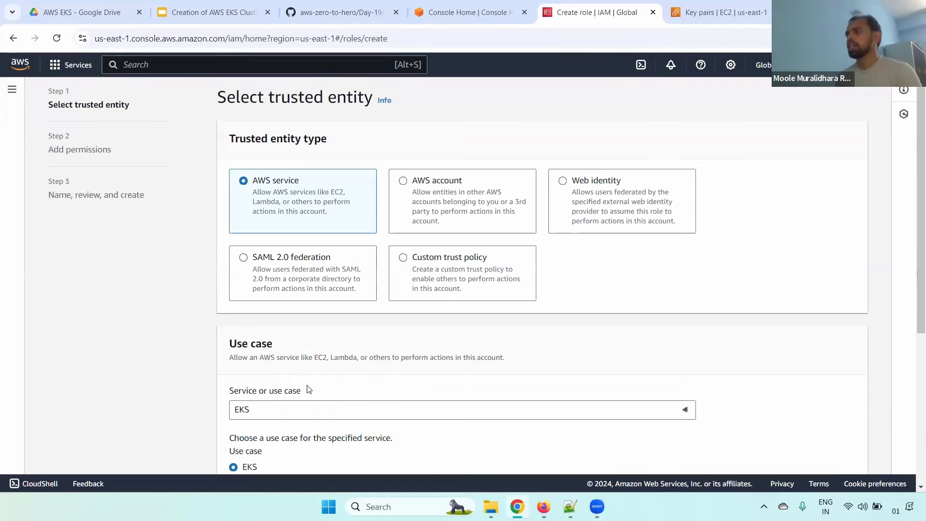
scroll(914, 224, down, 4)
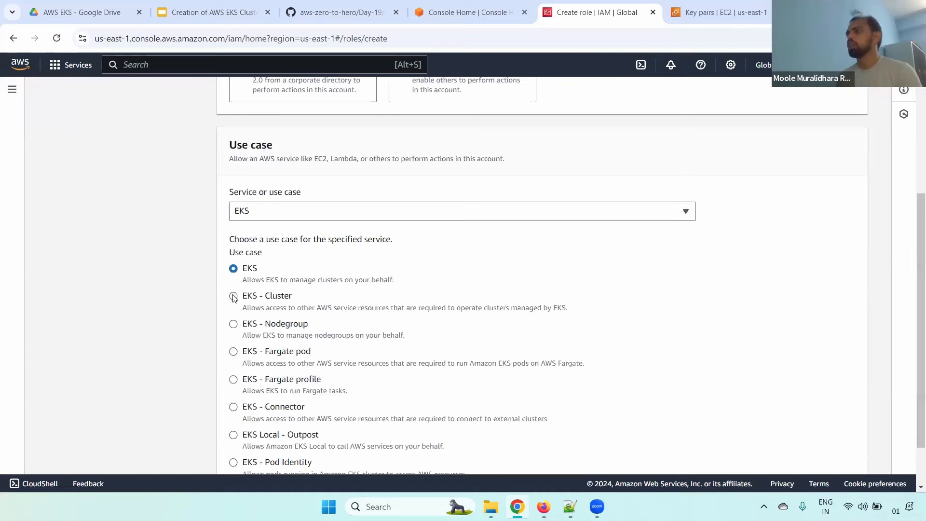
click(234, 297)
scroll(883, 403, down, 1)
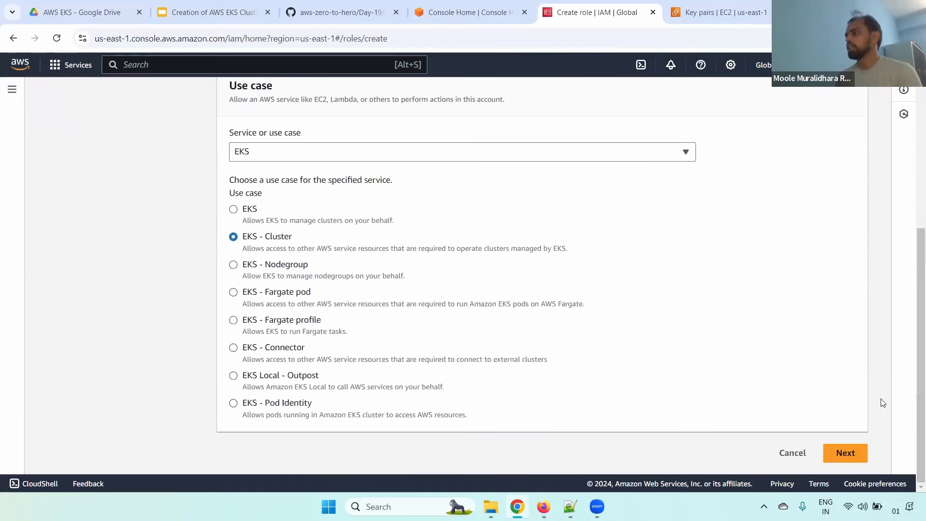
click(845, 453)
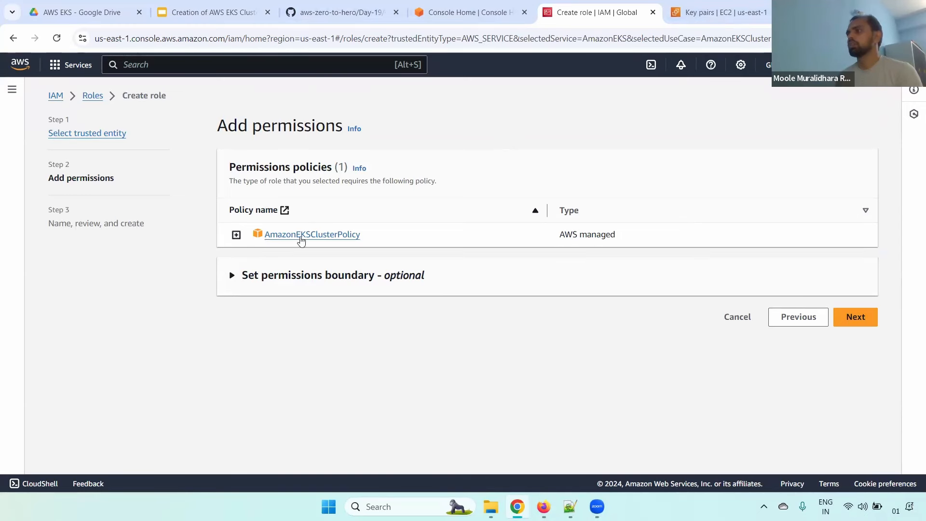
Expand the AmazonEKSClusterPolicy to examine its permissions, highlighting ec2:CreateTags, and continue to the role's name and review page
click(236, 236)
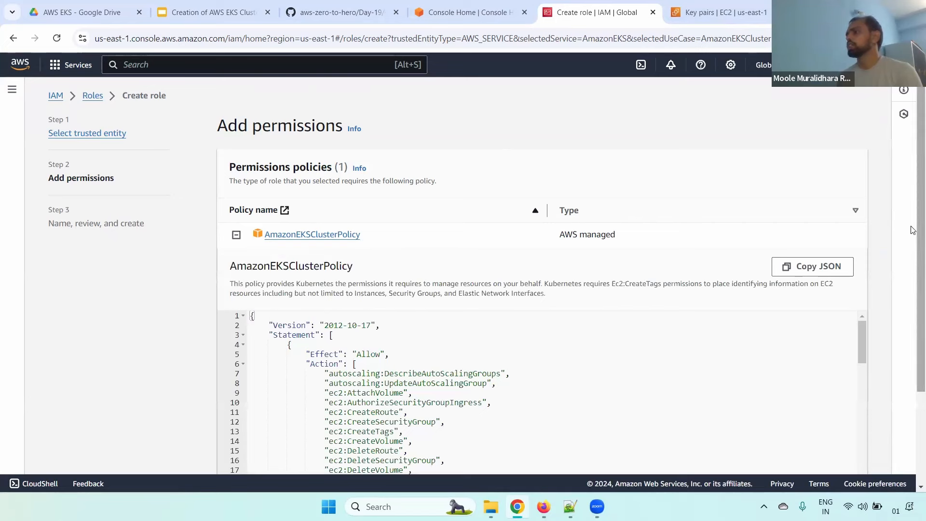
scroll(912, 329, down, 3)
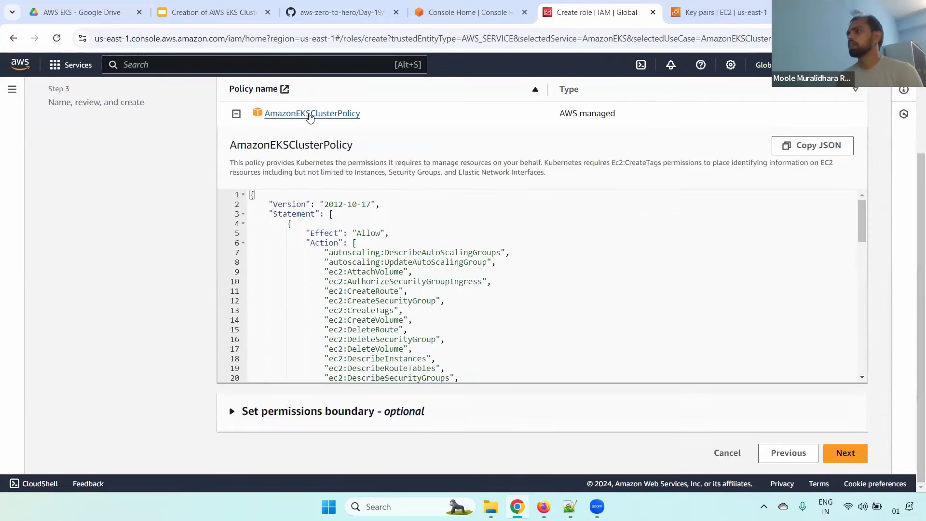
drag(862, 229, 818, 171)
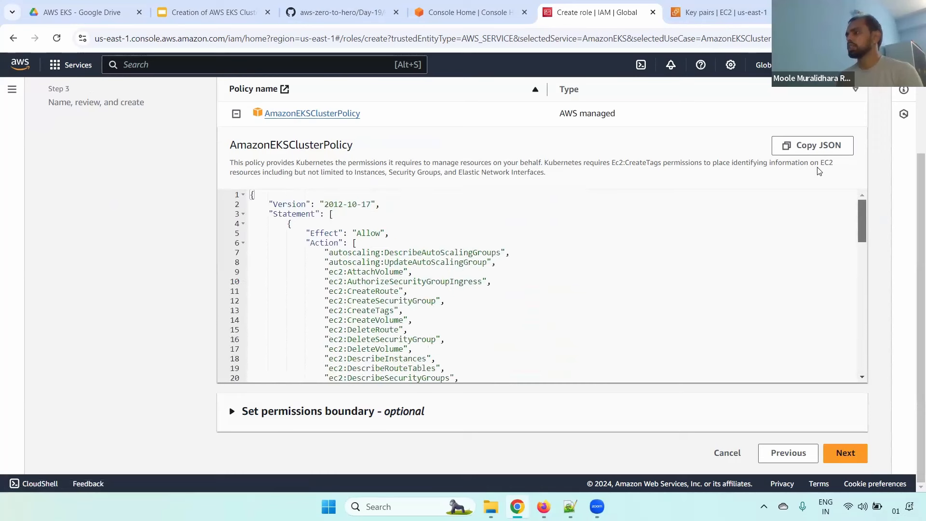
drag(331, 310, 449, 307)
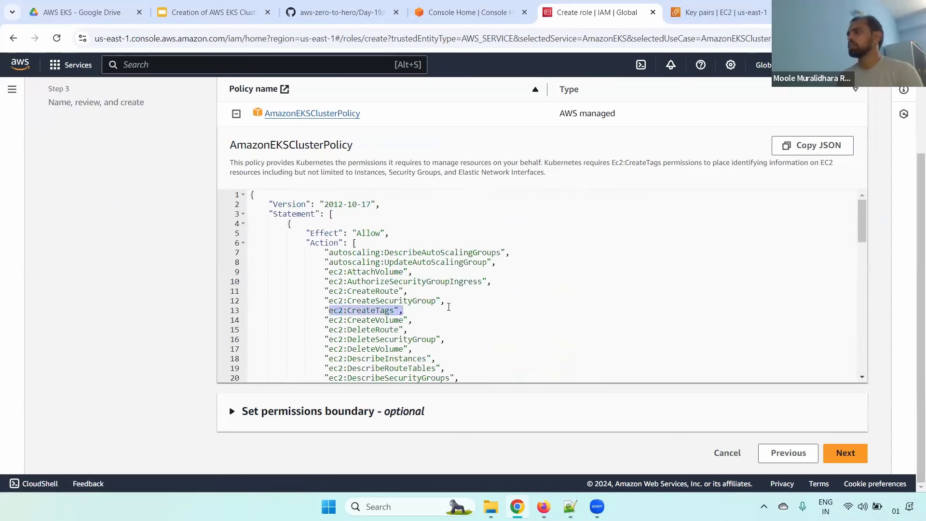
click(394, 328)
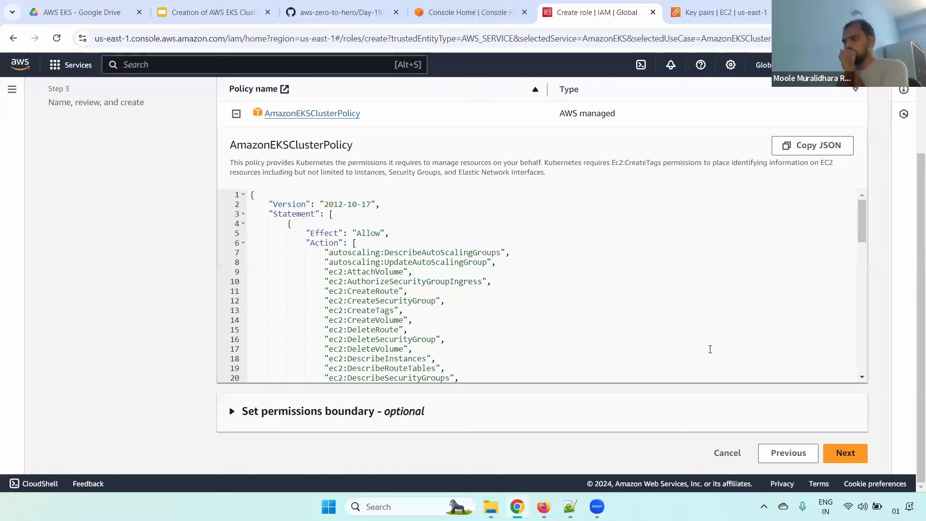
click(845, 450)
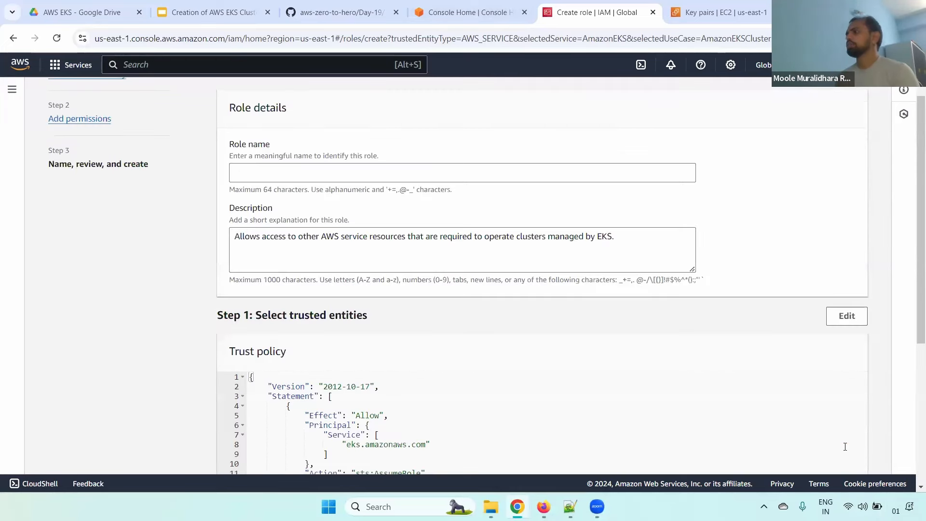
Copy dev-cluster-role from Step 4 of the GitHub guide and enter it as the new IAM role's name
click(319, 173)
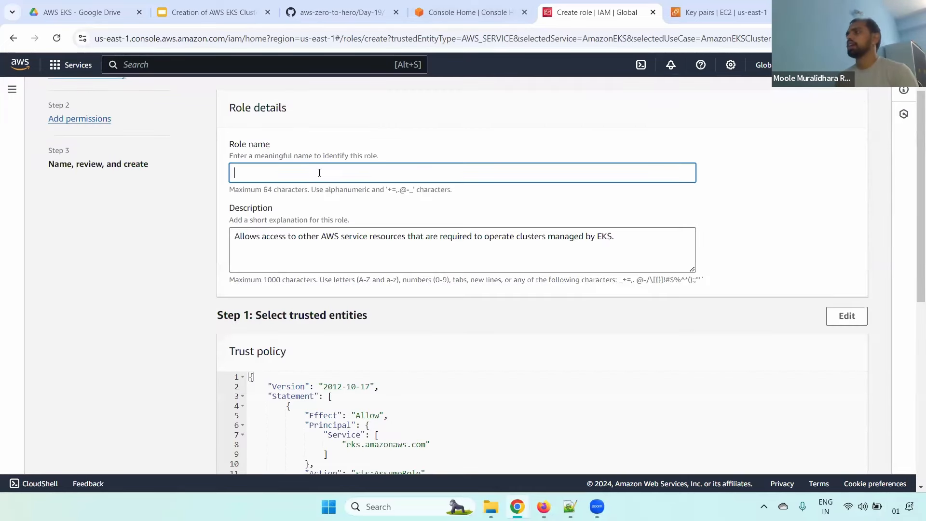
click(359, 7)
click(222, 398)
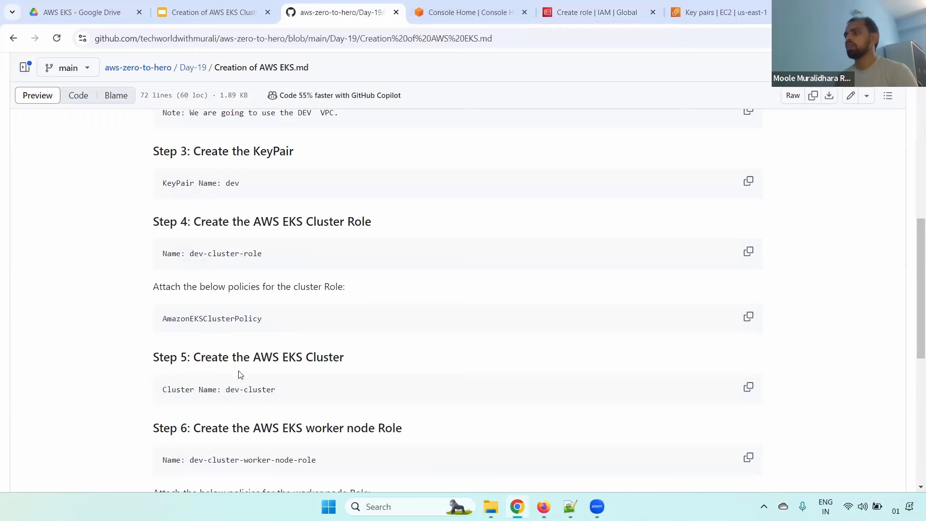
drag(189, 253, 267, 251)
key(ctrl+c)
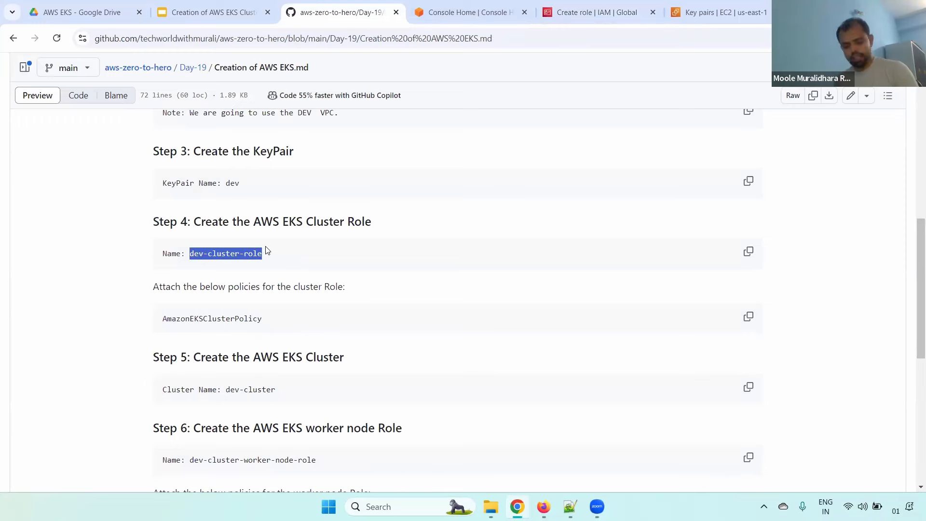
click(614, 8)
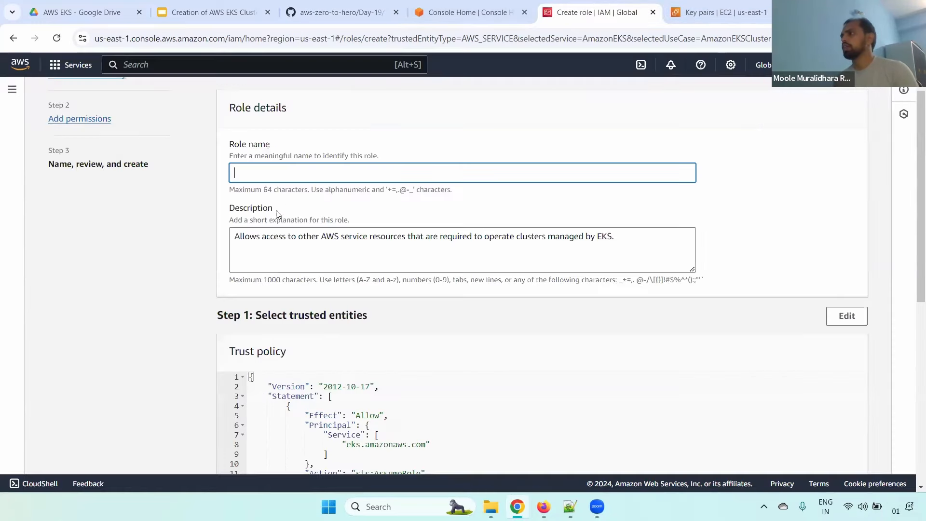
click(292, 166)
key(ctrl+v)
Check the trust policy's eks.amazonaws.com service, add a tag with key Name and value dev-cluster-role, and create the role
scroll(914, 217, down, 5)
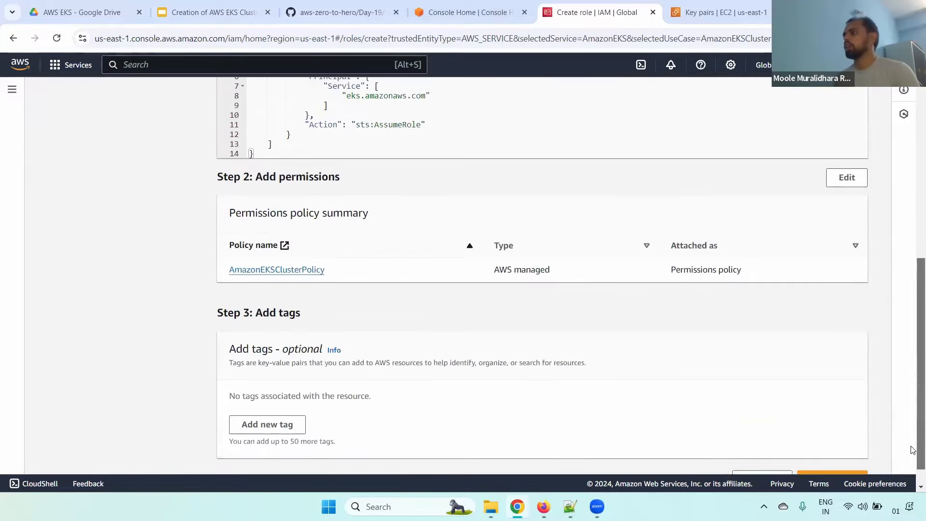
scroll(913, 245, up, 5)
drag(294, 260, 397, 260)
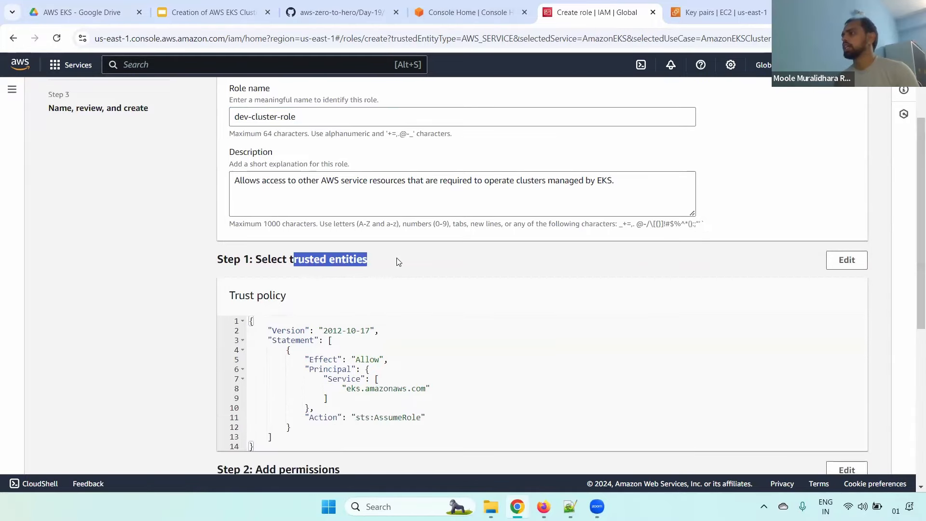
drag(431, 389, 322, 391)
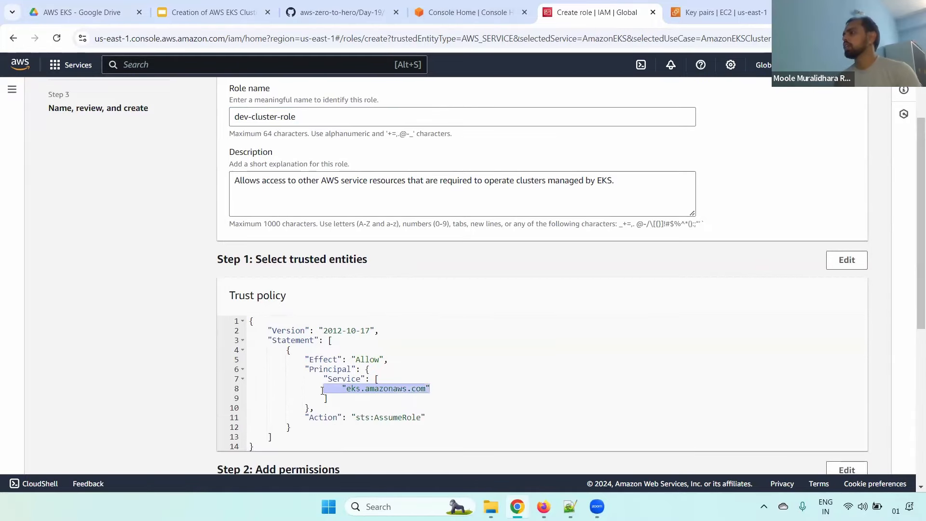
scroll(913, 280, down, 6)
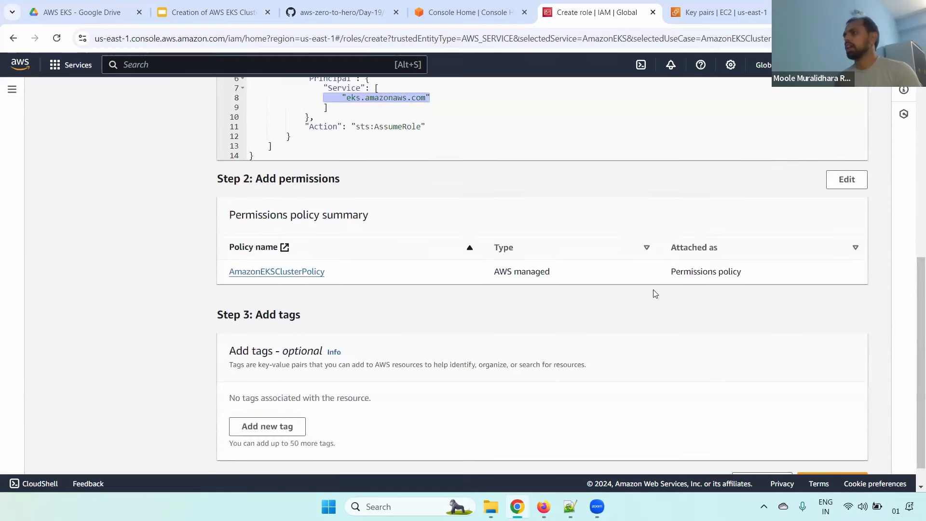
click(271, 427)
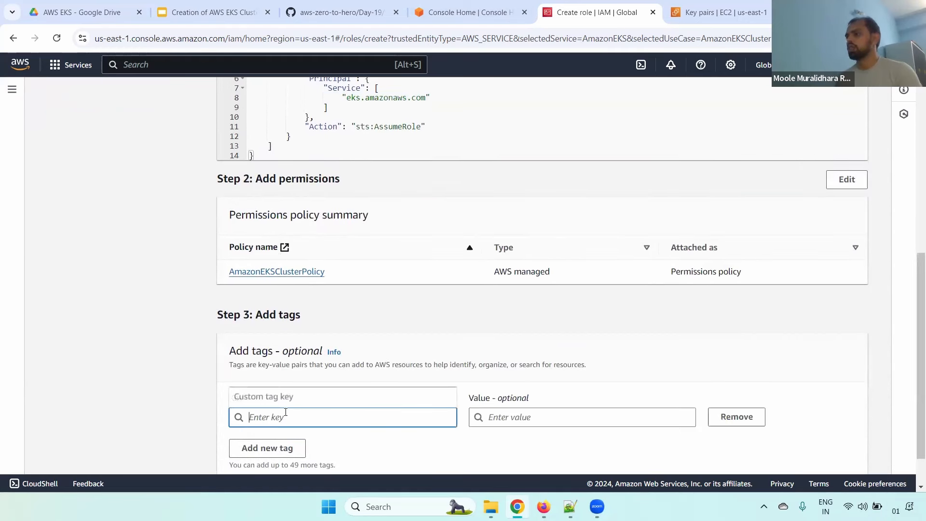
text(Name)
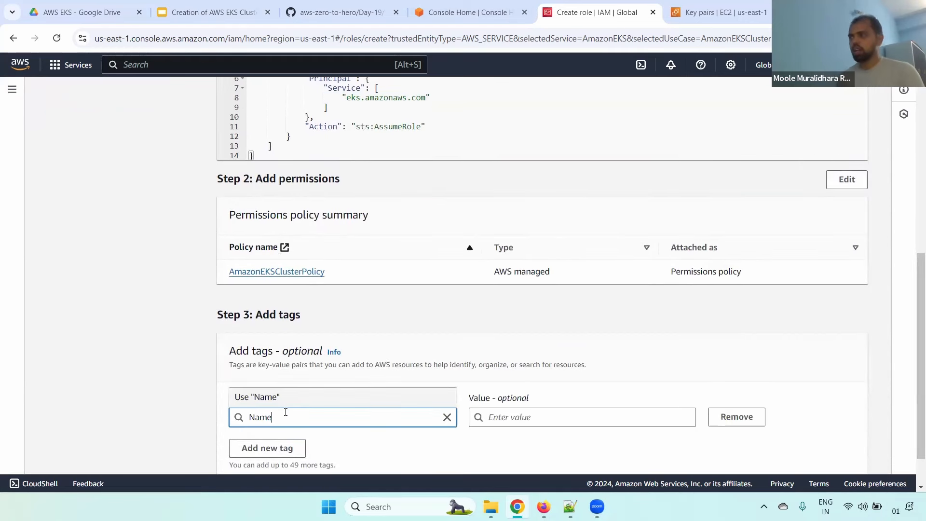
click(530, 417)
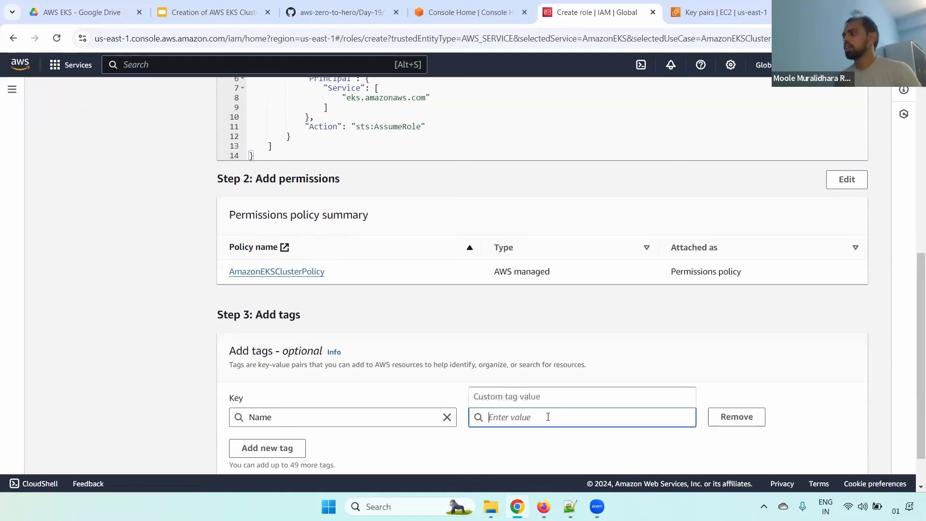
text(dev-cluster-role)
scroll(548, 417, down, 1)
click(831, 456)
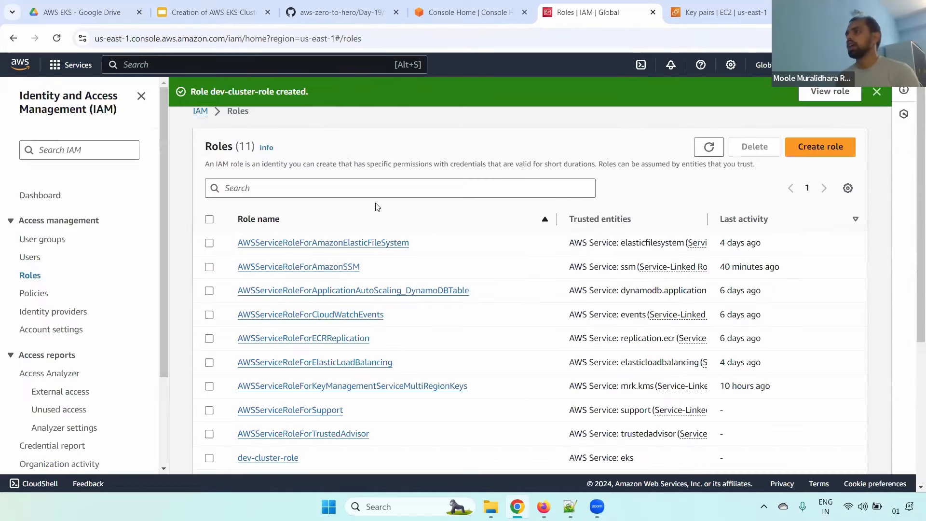
Search the IAM roles for dev-cluster-role and open that role to examine its attached permissions policies
click(342, 188)
key(ctrl+v)
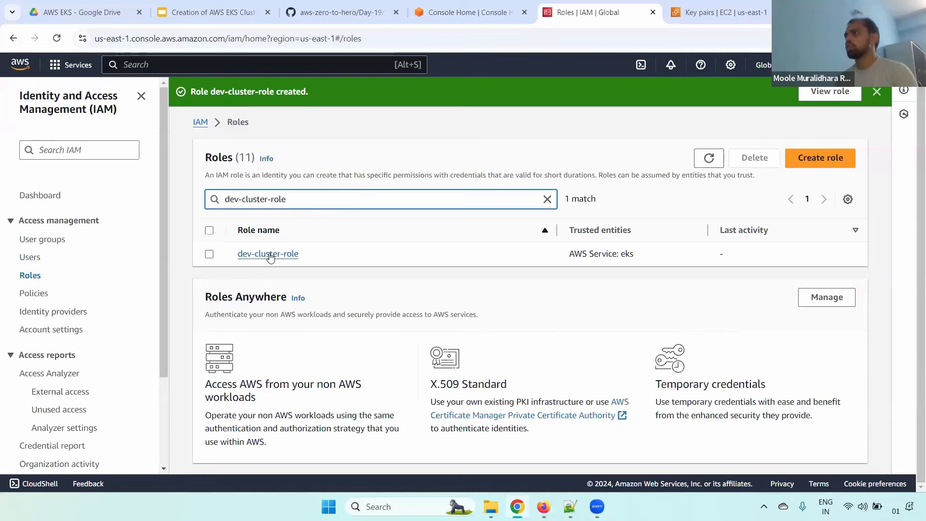
click(247, 255)
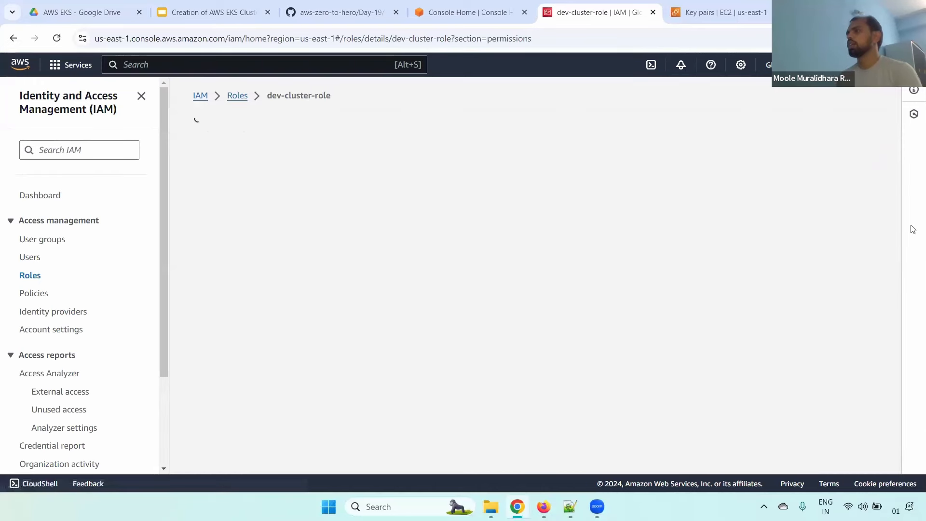
scroll(483, 242, down, 3)
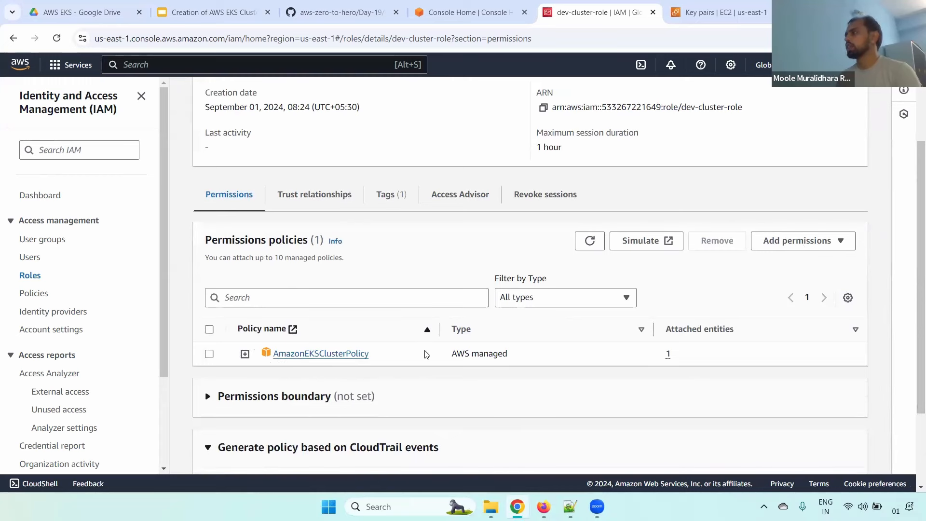
Read Step 5 of the GitHub guide on creating the EKS cluster, highlighting the cluster name dev-cluster
click(368, 5)
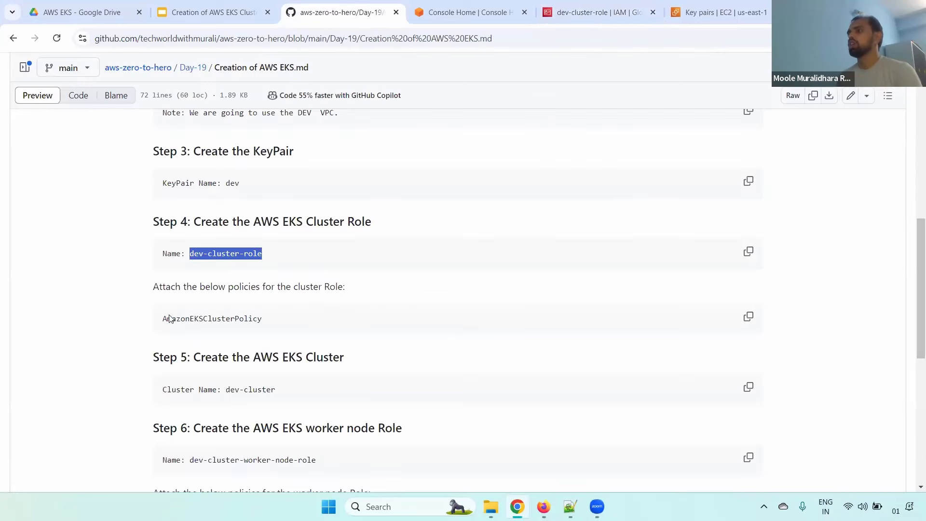
drag(195, 357, 357, 362)
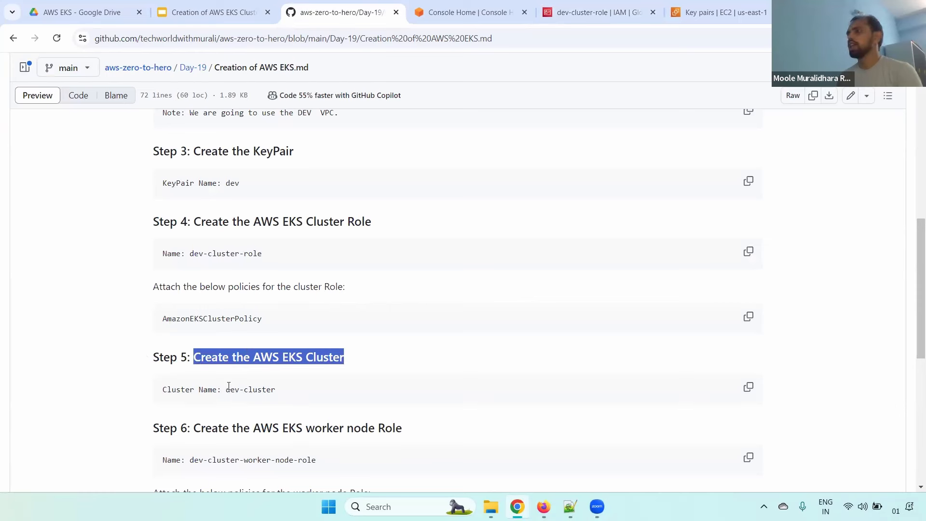
drag(228, 388, 287, 395)
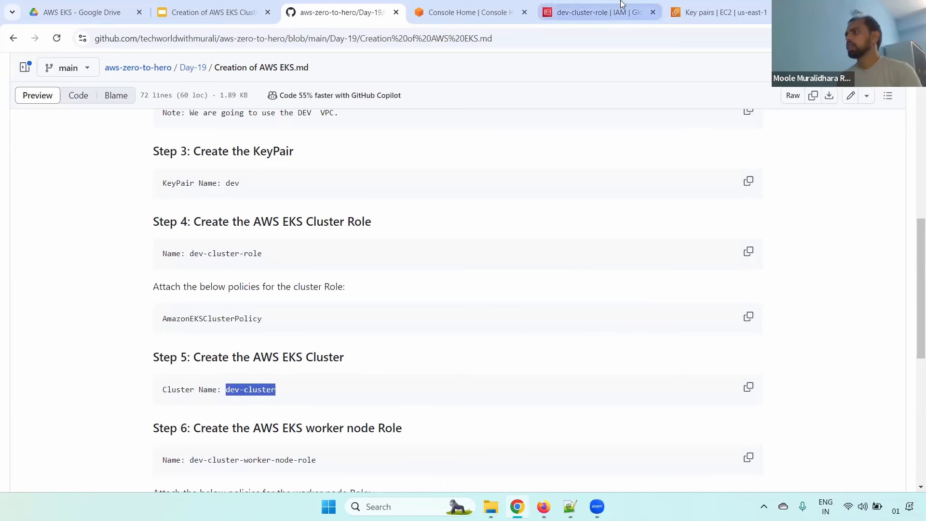
Return to the AWS console's IAM role tab, search for eks, open the Elastic Kubernetes Service clusters list and start creating a new cluster
click(579, 6)
click(280, 63)
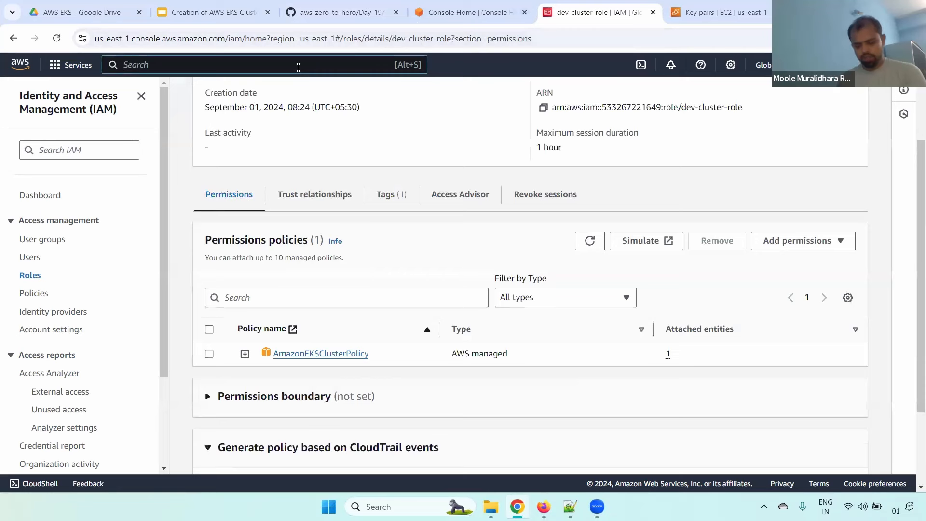
text(eks)
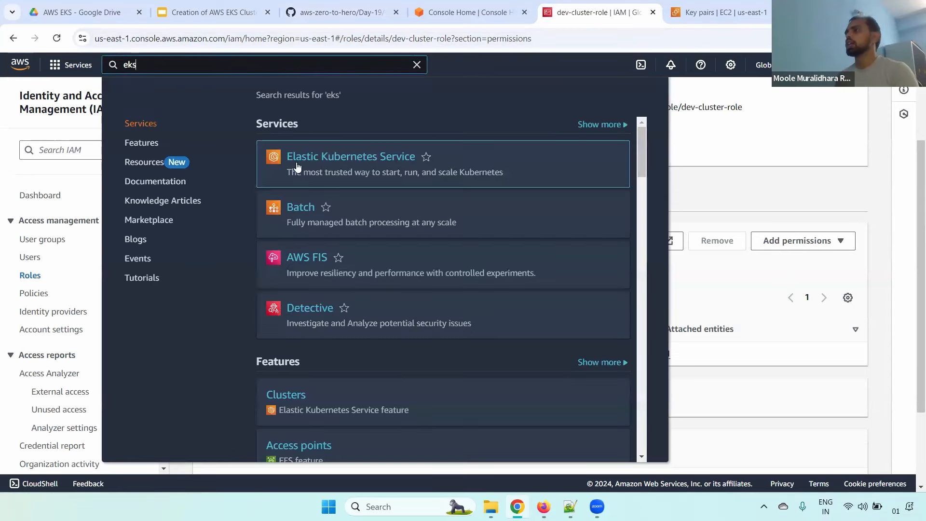
click(386, 156)
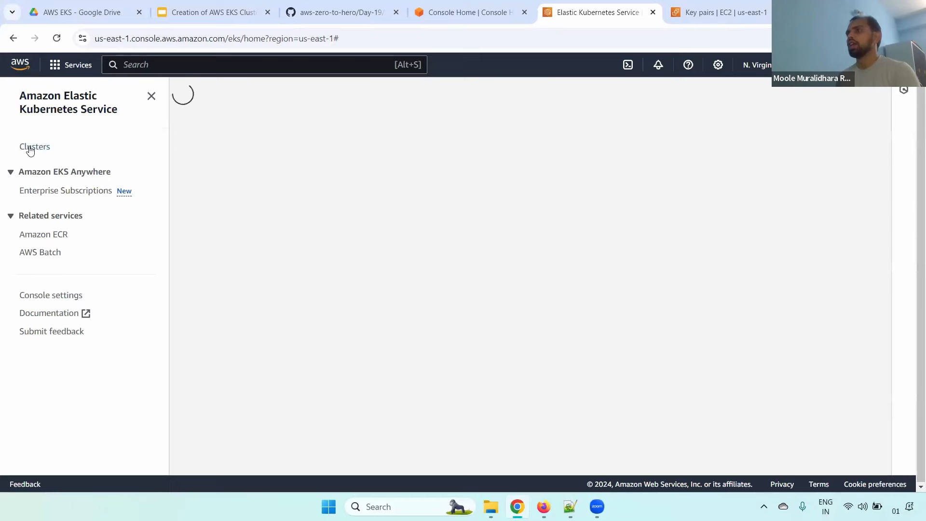
click(27, 147)
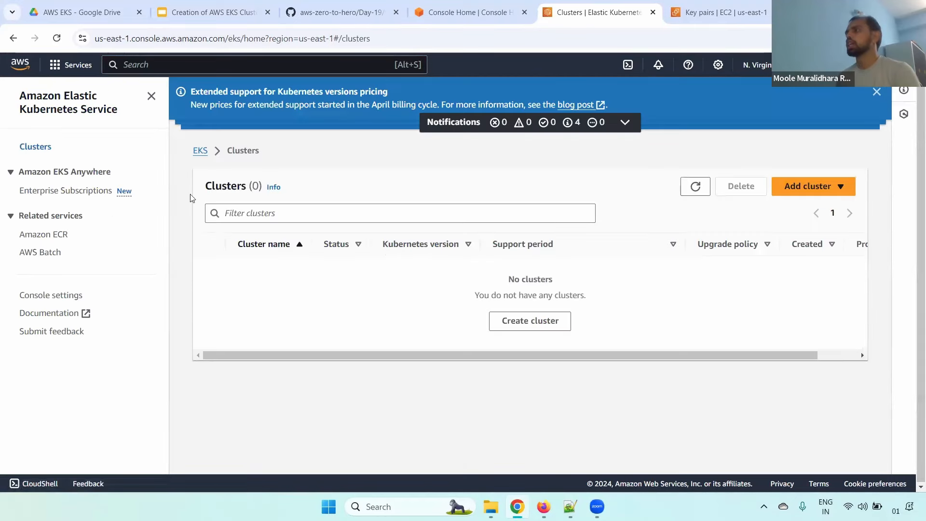
click(841, 186)
click(814, 206)
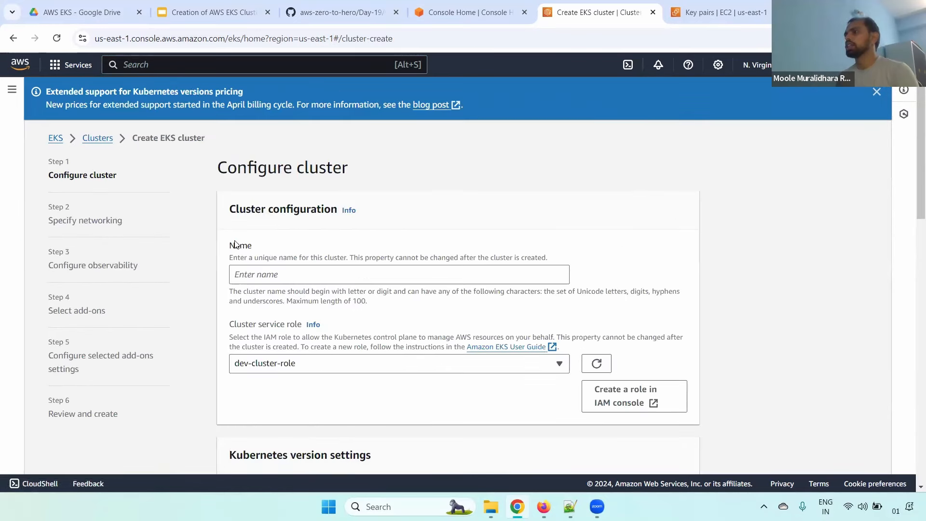
drag(236, 244, 253, 246)
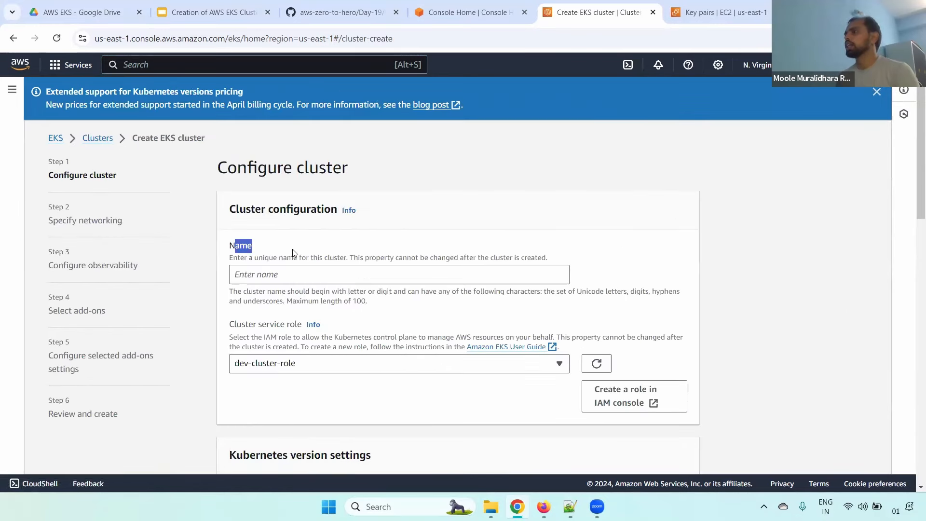
click(877, 91)
scroll(868, 203, down, 1)
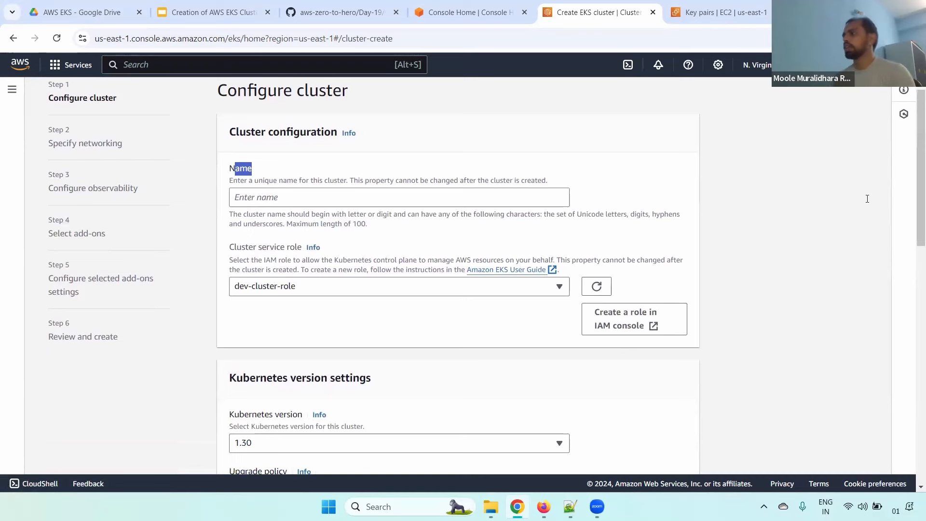
click(285, 203)
text(dev-cluster-role)
key(ctrl+a)
key(BackSpace)
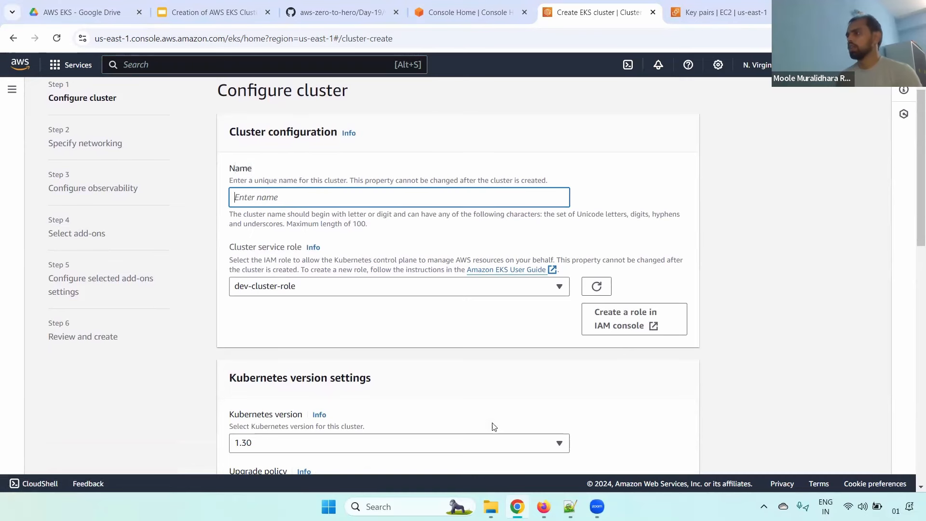
Copy the cluster name dev-cluster from Step 5 of the GitHub guide and paste it as the new EKS cluster's name
click(338, 12)
click(234, 387)
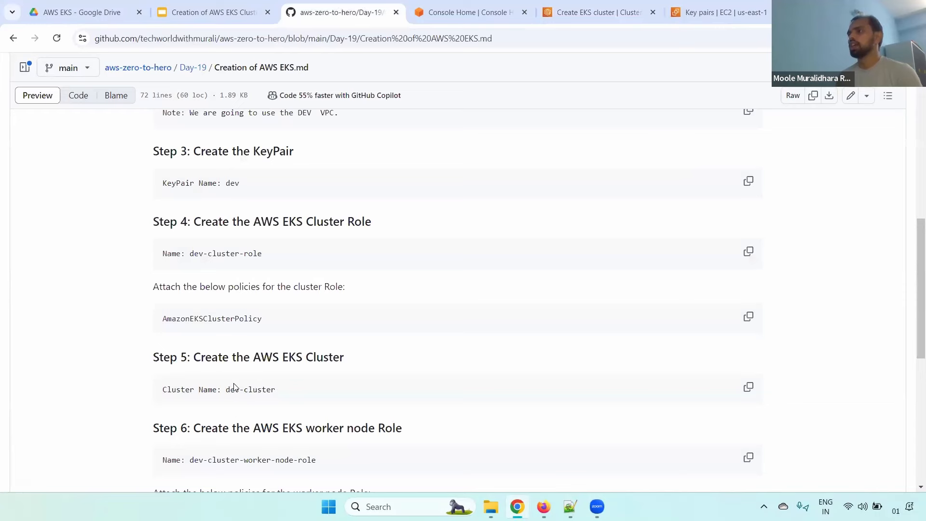
double_click(279, 395)
key(ctrl+c)
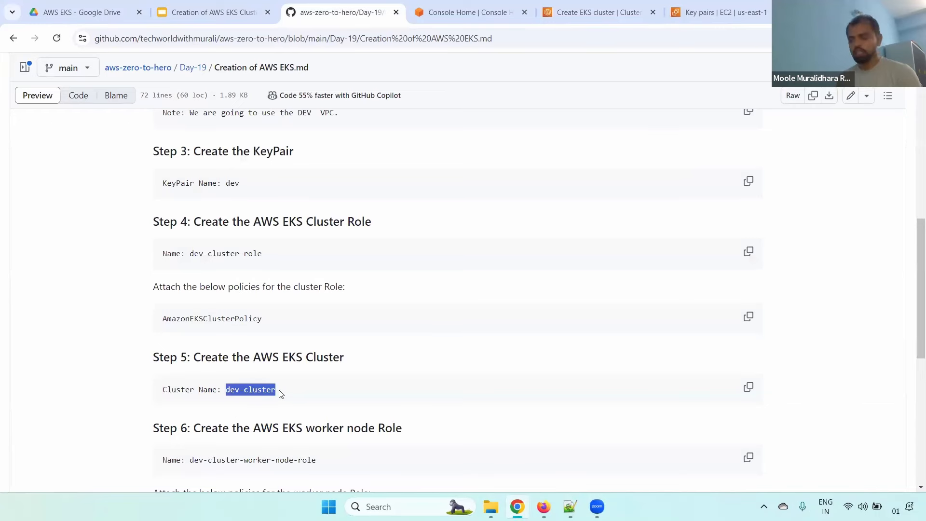
click(719, 13)
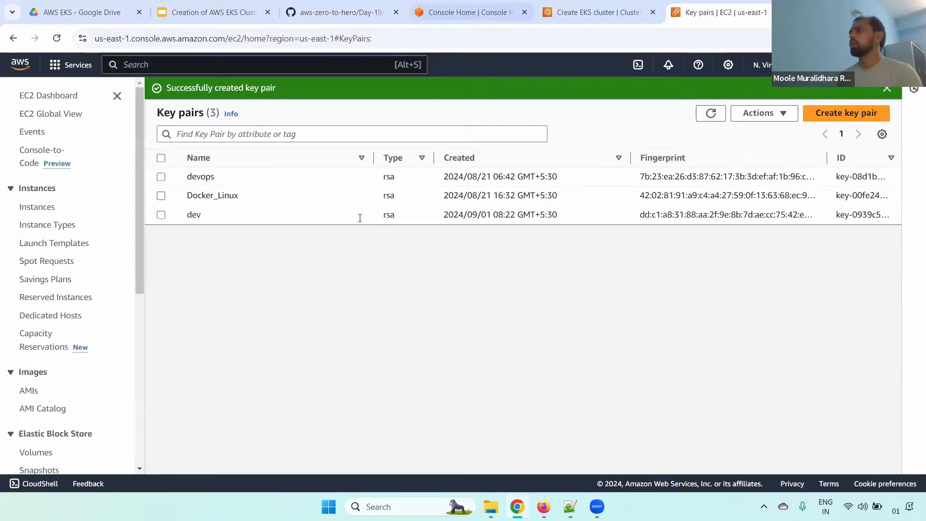
click(598, 12)
key(ctrl+v)
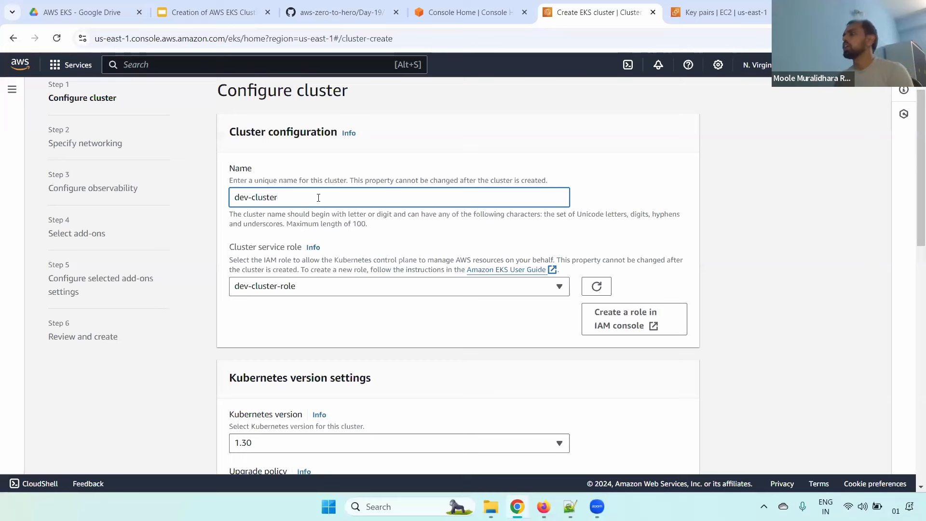
double_click(244, 199)
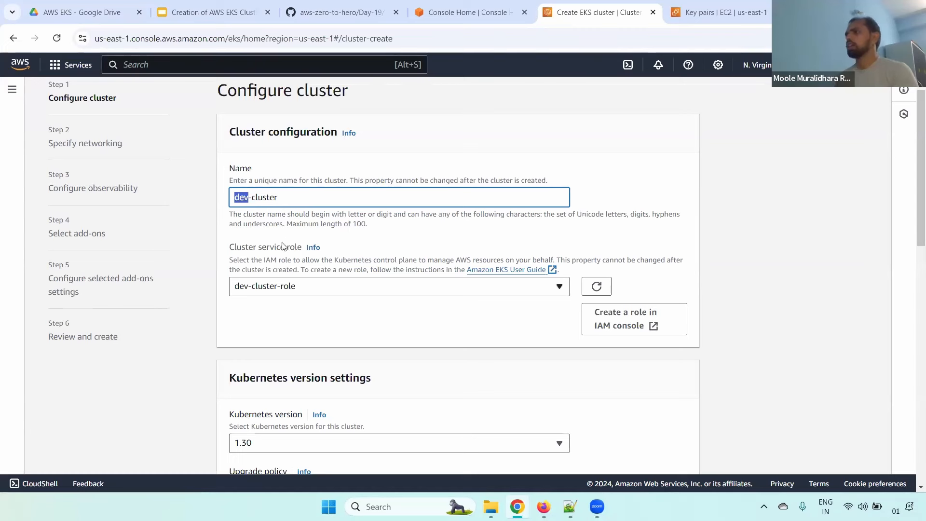
Check the roles offered for the cluster service role and read what that role allows
drag(231, 248, 304, 248)
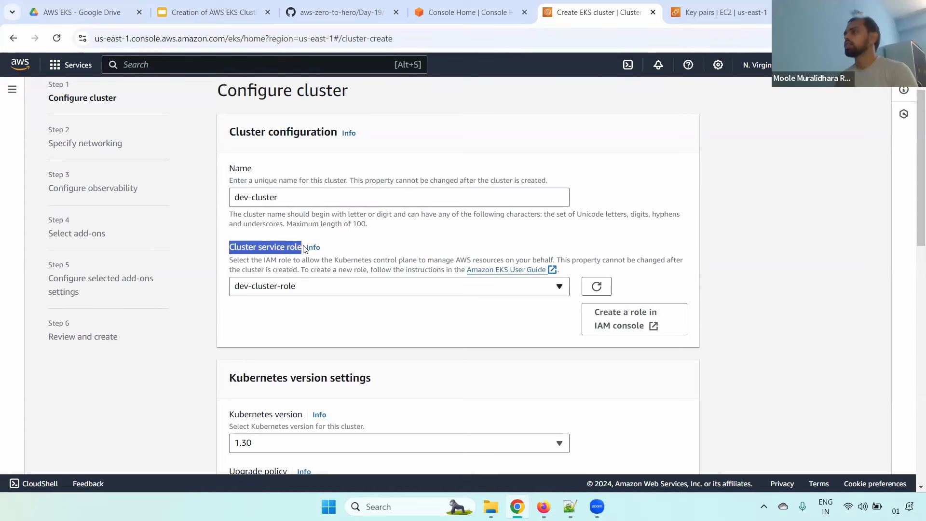
click(386, 288)
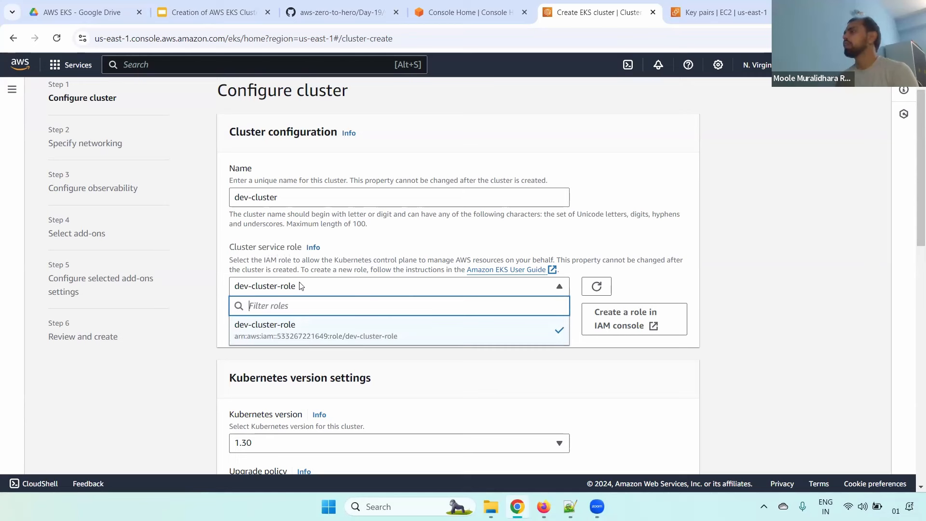
drag(260, 260, 554, 258)
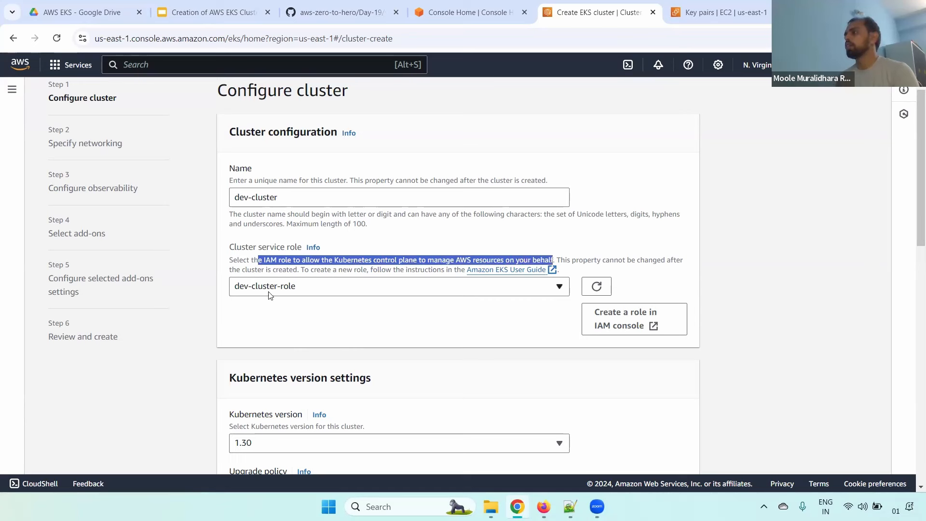
Review the available Kubernetes versions and set the cluster's Kubernetes version to 1.29
scroll(685, 246, down, 4)
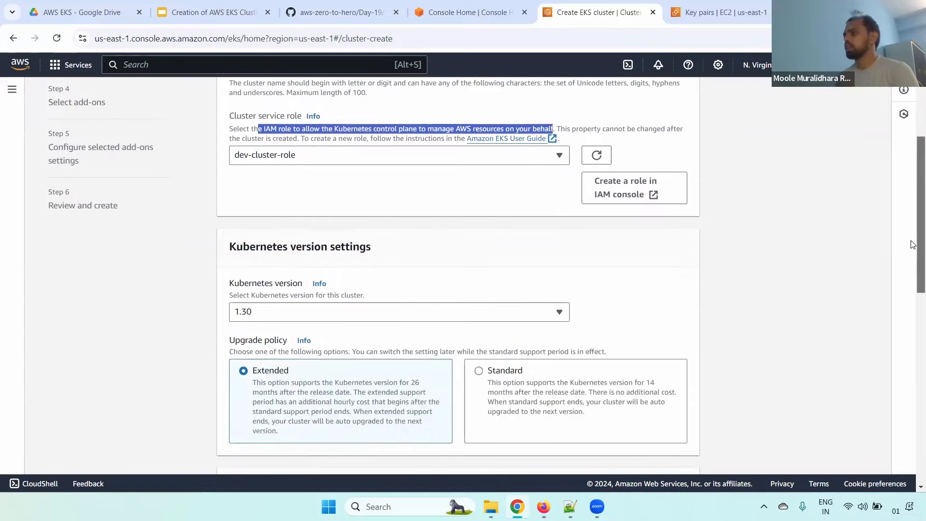
drag(229, 237, 299, 238)
click(352, 266)
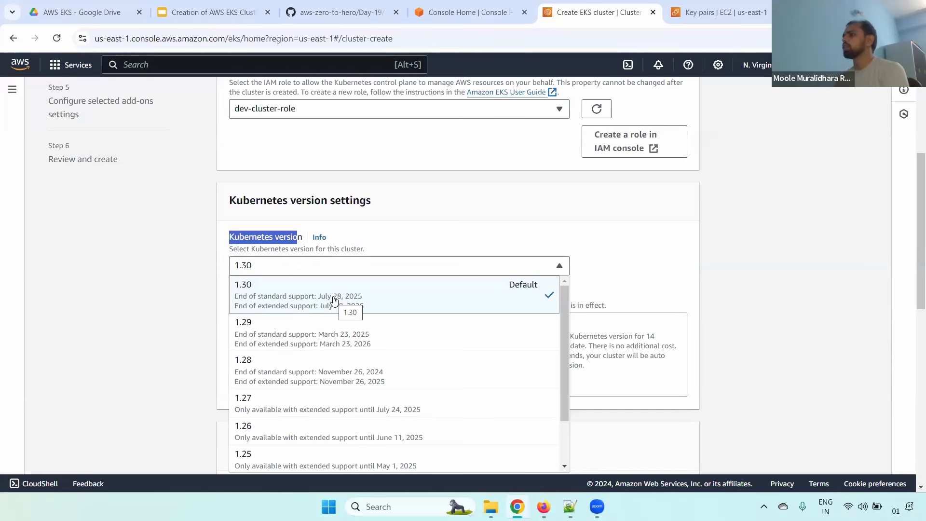
click(298, 332)
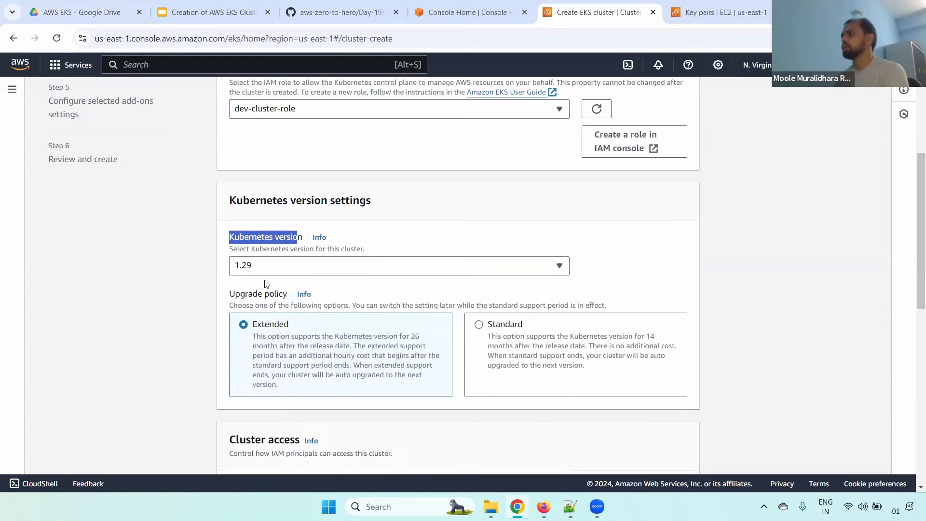
click(307, 265)
click(296, 328)
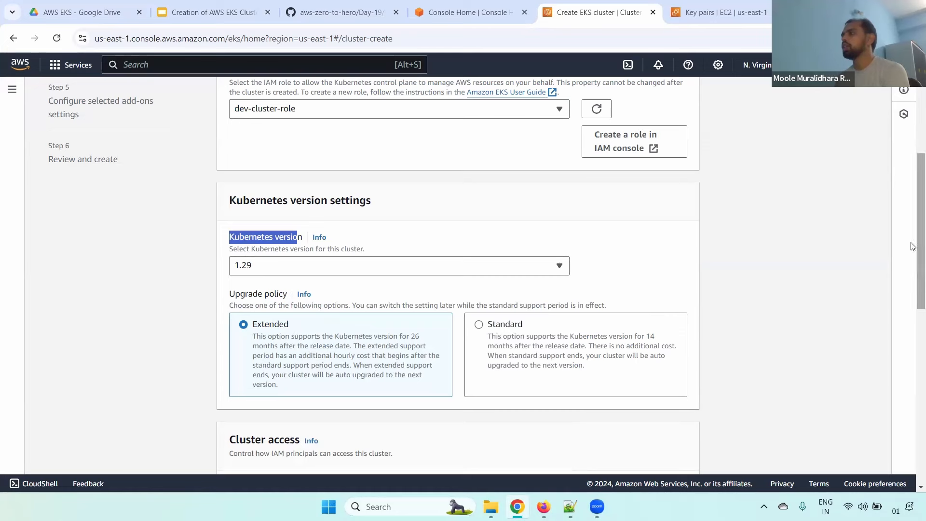
Set the upgrade policy to Standard and check its auto-upgrade terms against the support end dates of the Kubernetes versions
scroll(427, 171, down, 2)
click(370, 156)
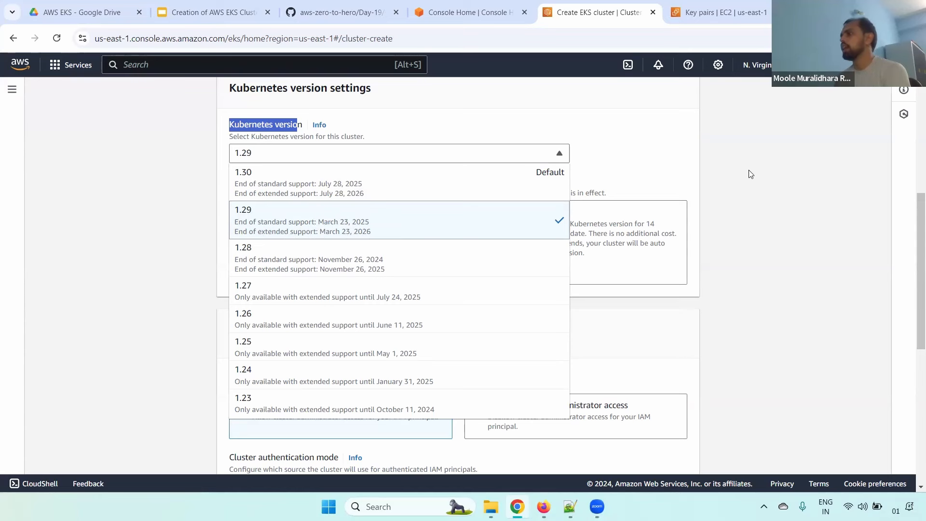
click(628, 192)
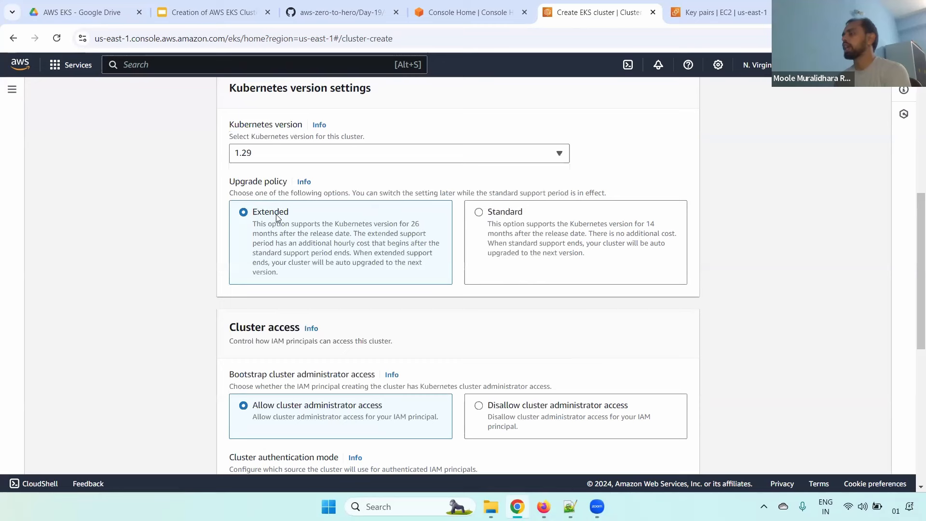
click(480, 213)
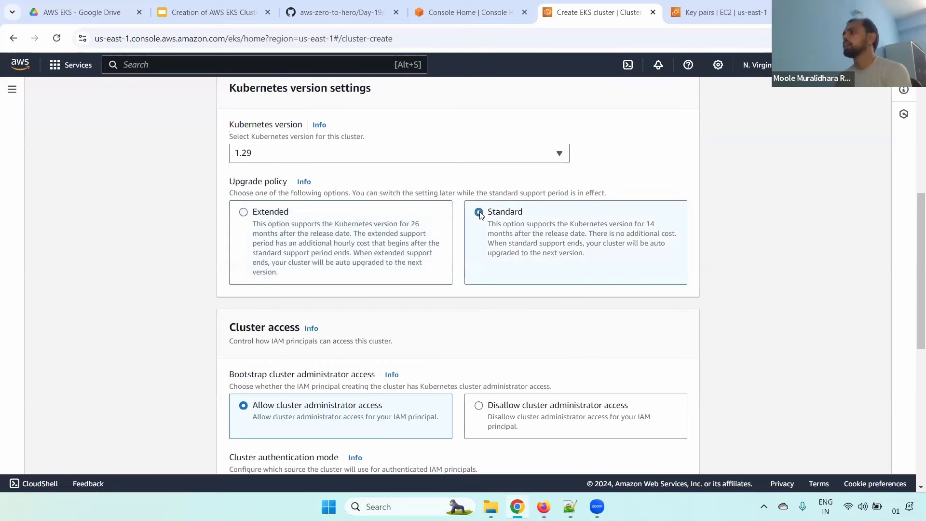
click(403, 155)
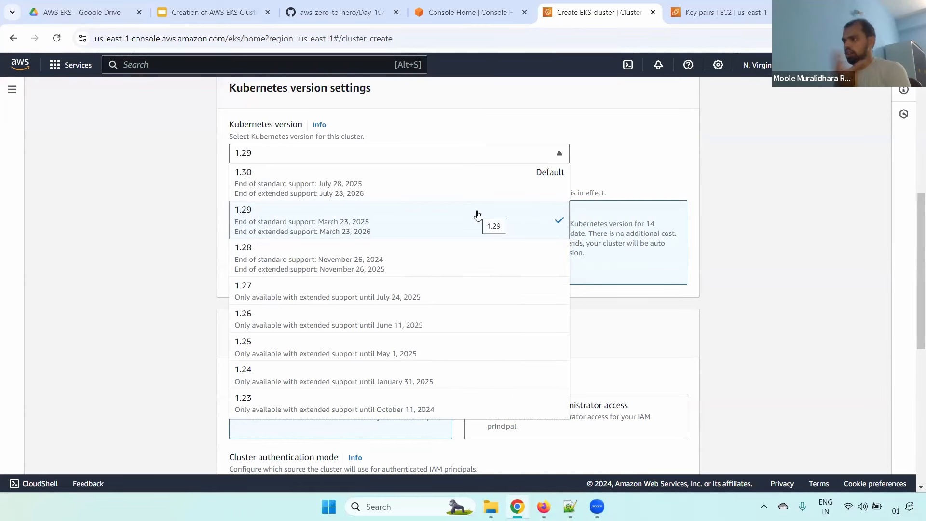
click(617, 248)
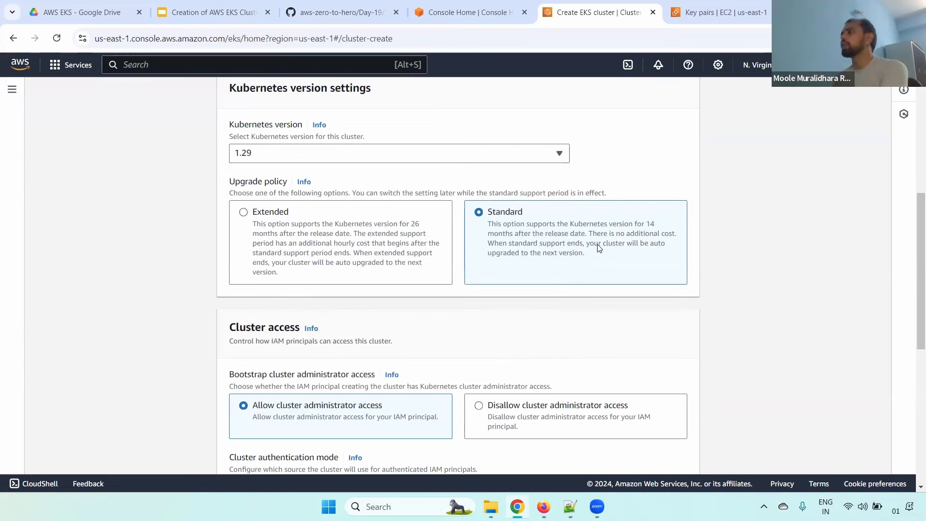
drag(595, 245, 648, 257)
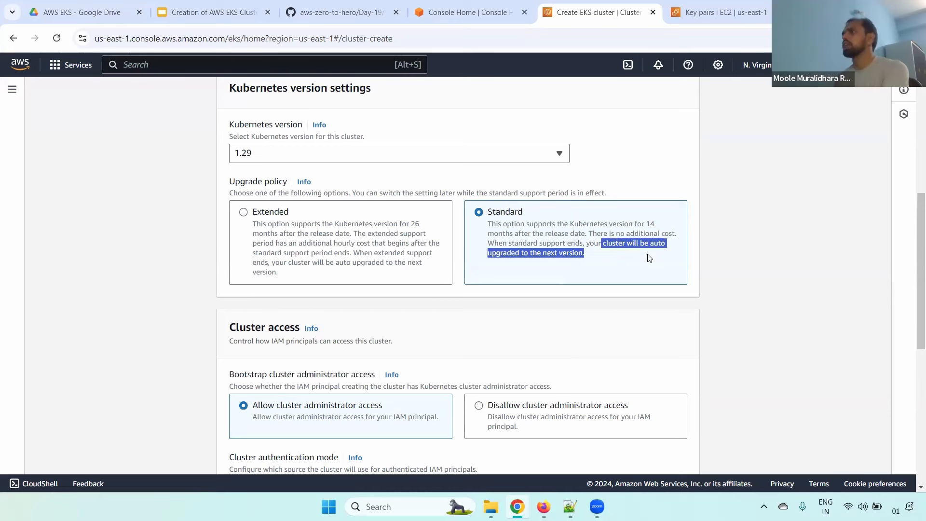
click(404, 161)
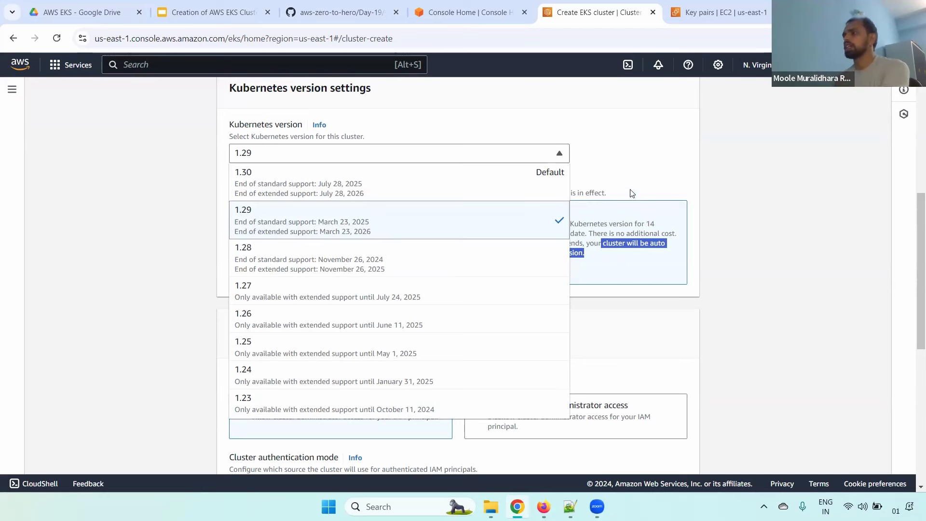
click(611, 152)
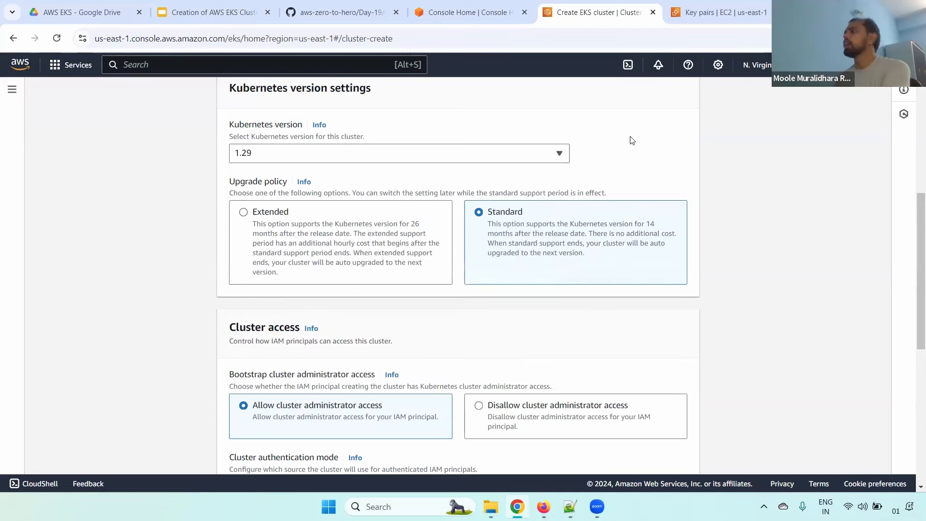
Compare the Extended and Standard upgrade policies' support periods and costs, and set the upgrade policy to Extended
triple_click(284, 182)
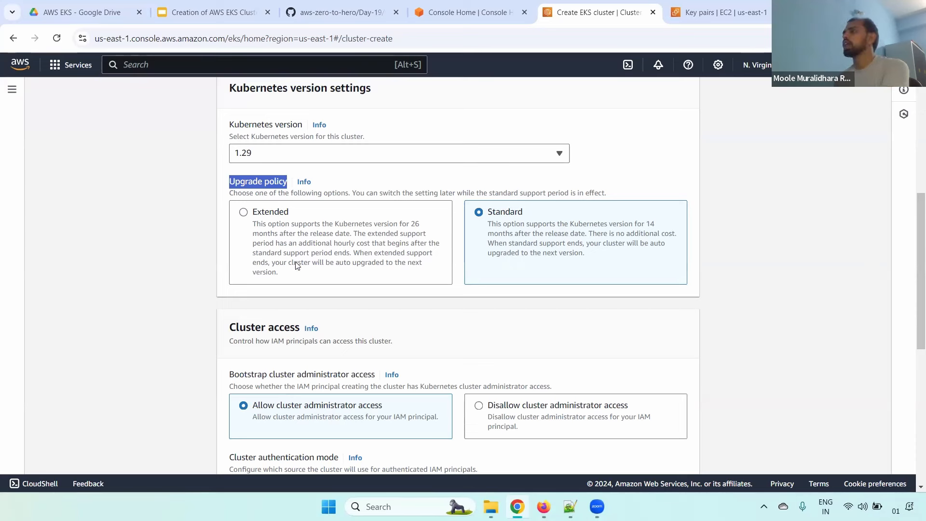
click(243, 212)
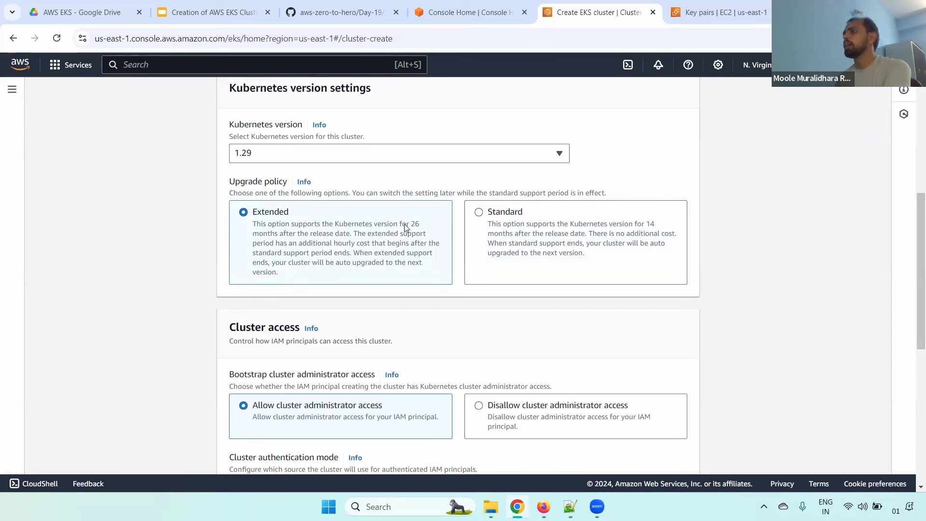
drag(405, 224, 426, 227)
click(282, 156)
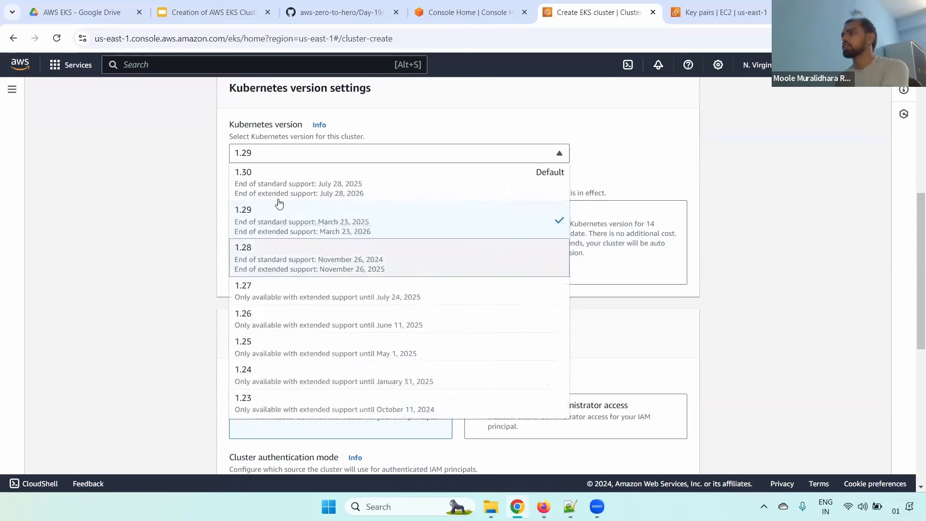
click(660, 188)
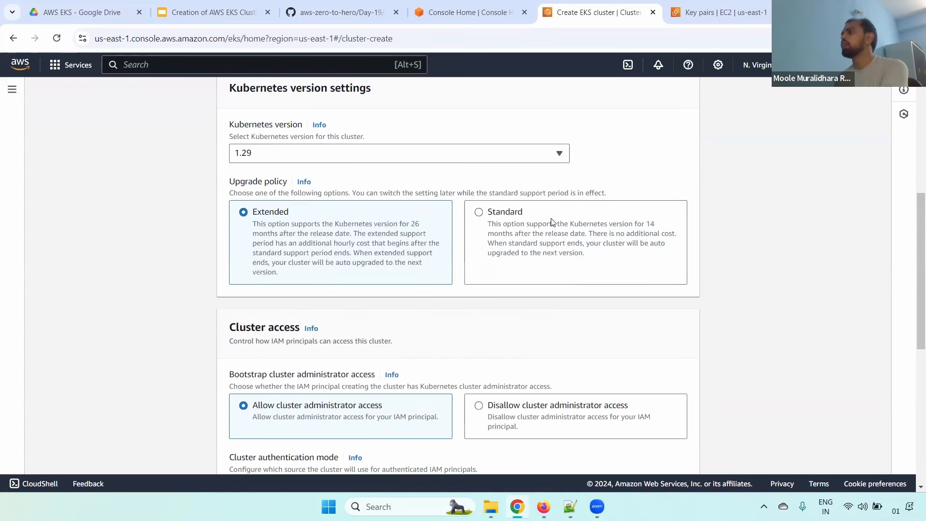
click(478, 212)
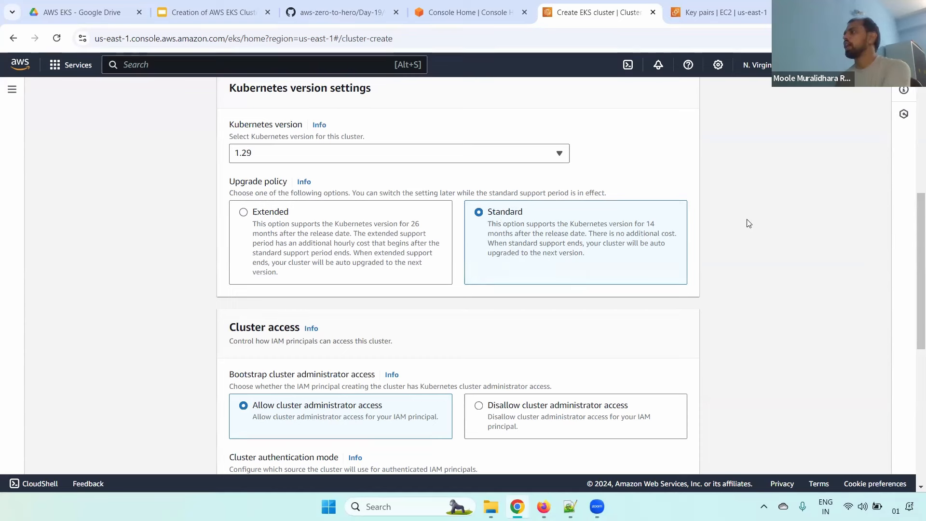
click(253, 216)
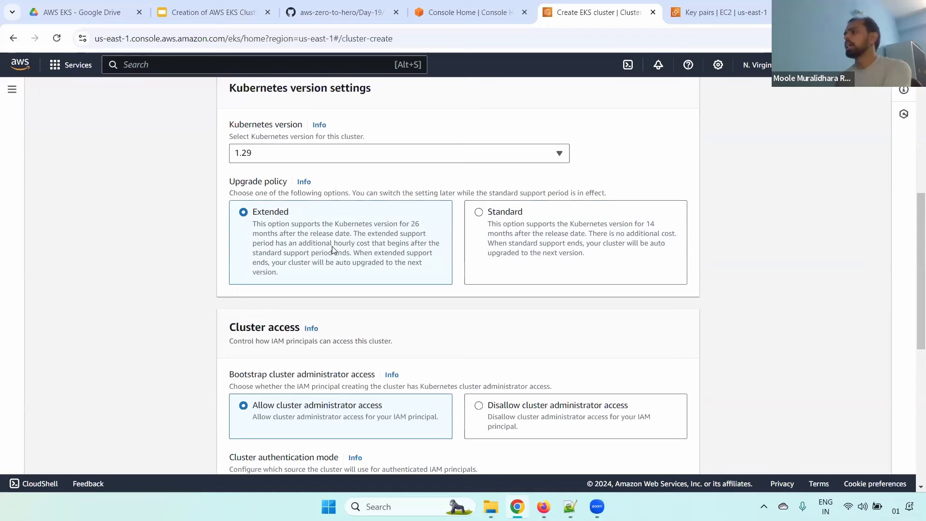
drag(307, 248, 371, 246)
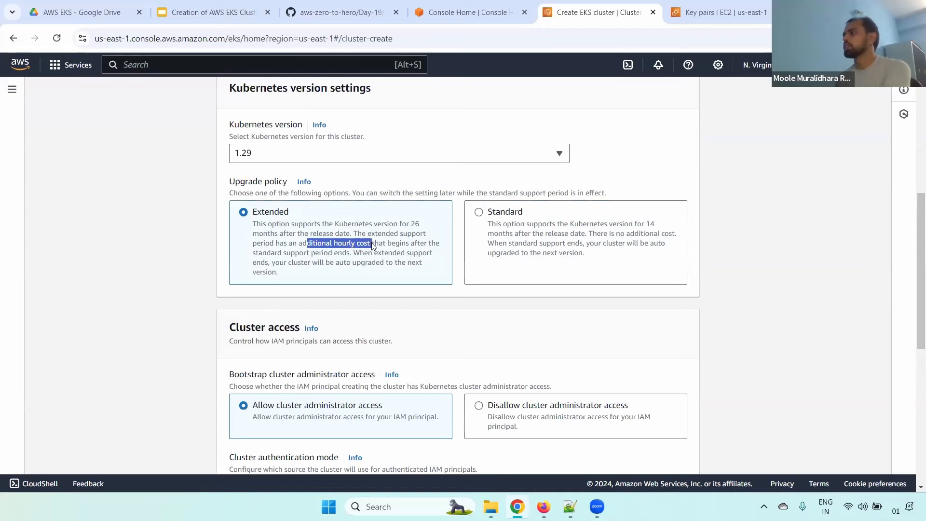
Review the cluster access section's administrator access and authentication mode options
scroll(246, 164, down, 4)
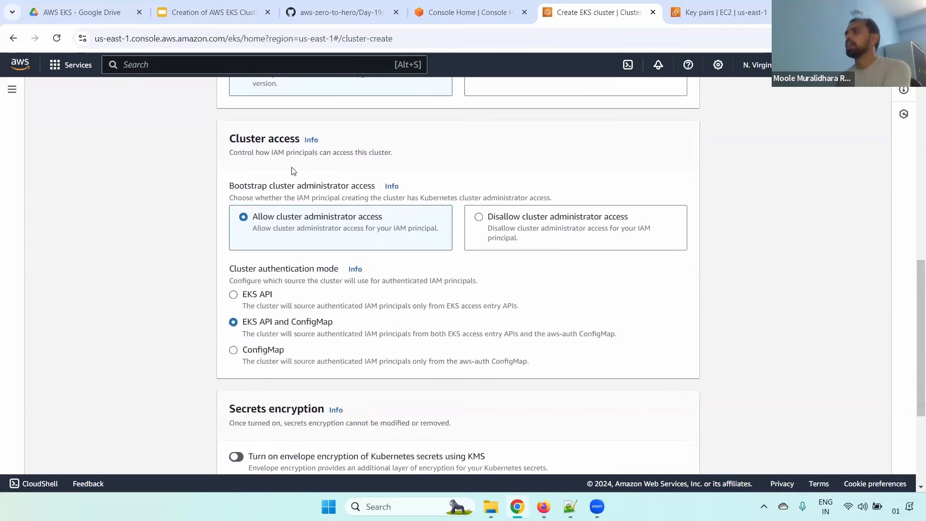
drag(231, 143, 275, 142)
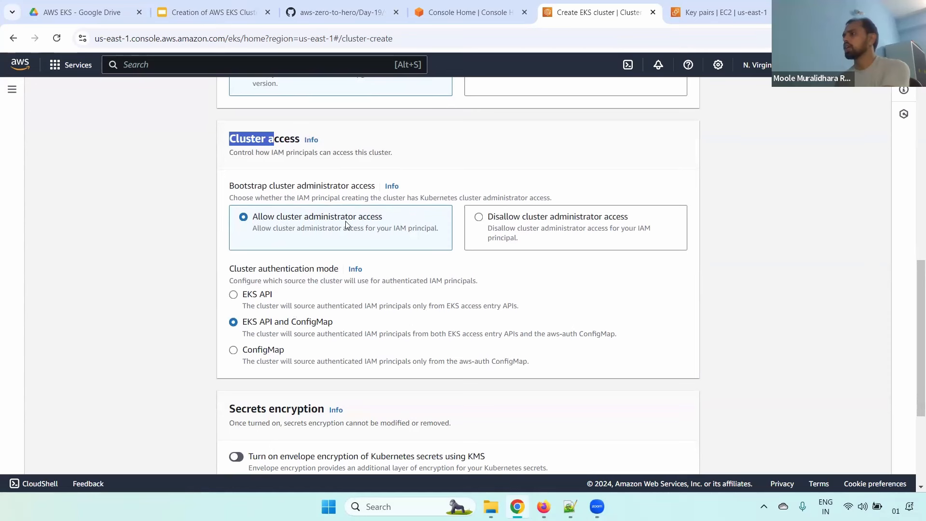
drag(912, 296, 913, 349)
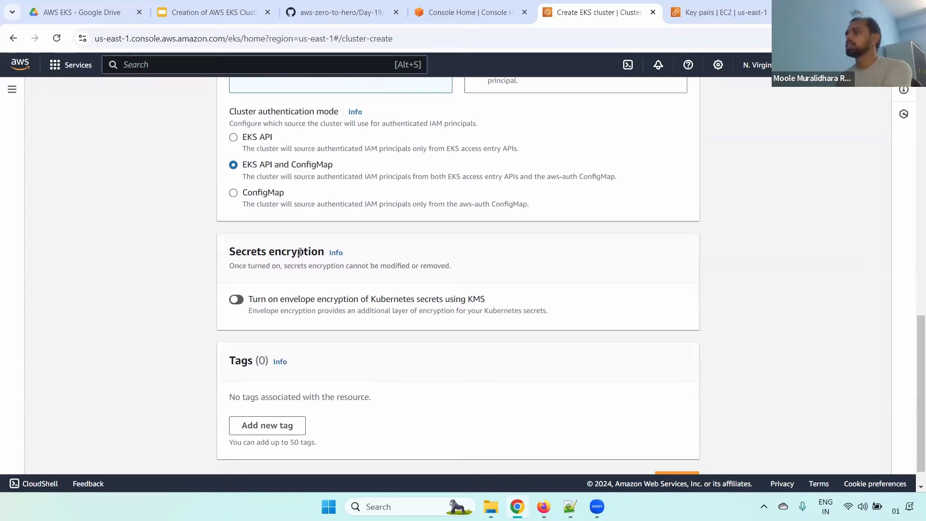
Turn on KMS envelope encryption of Kubernetes secrets, check the available KMS keys, and turn the encryption off again
drag(228, 252, 325, 251)
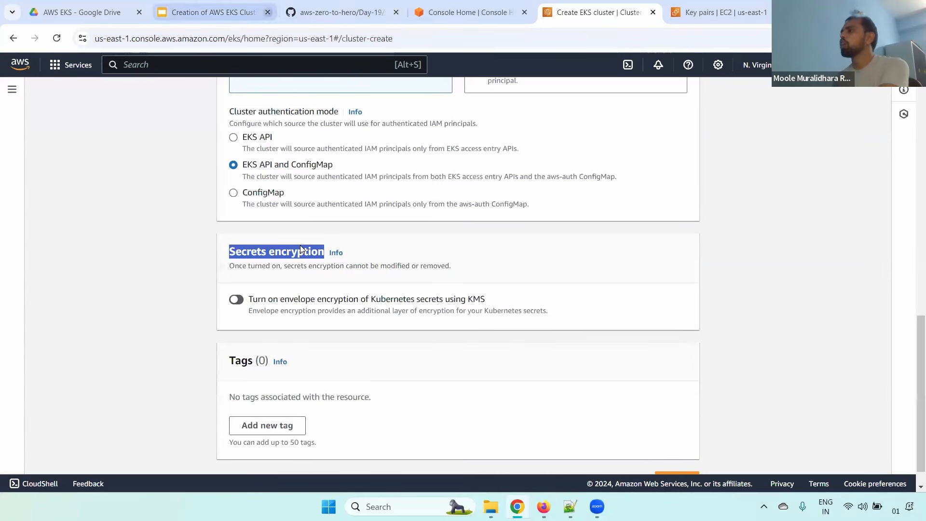
click(236, 300)
scroll(907, 319, down, 2)
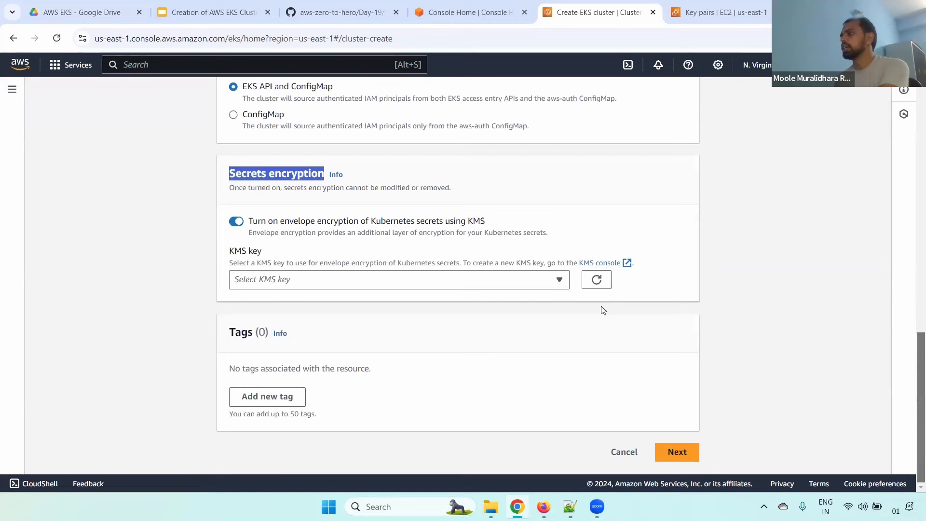
click(373, 278)
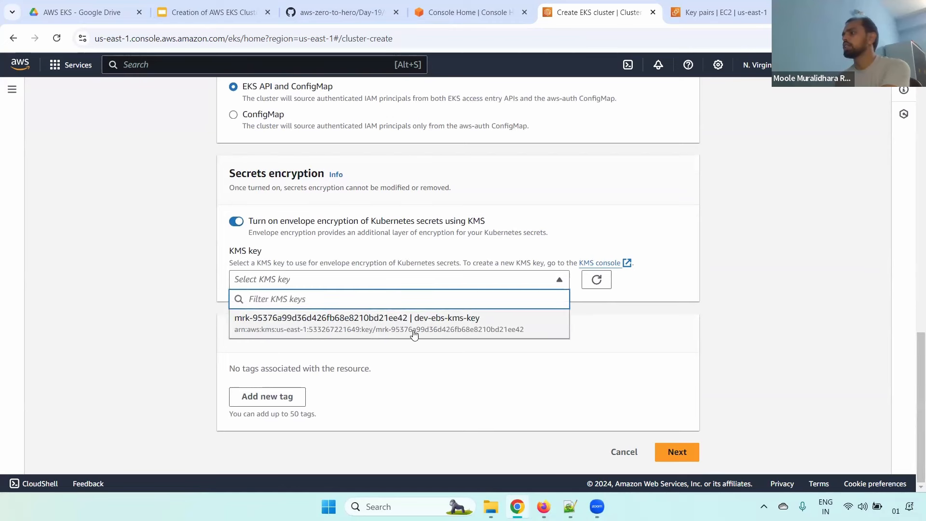
click(693, 296)
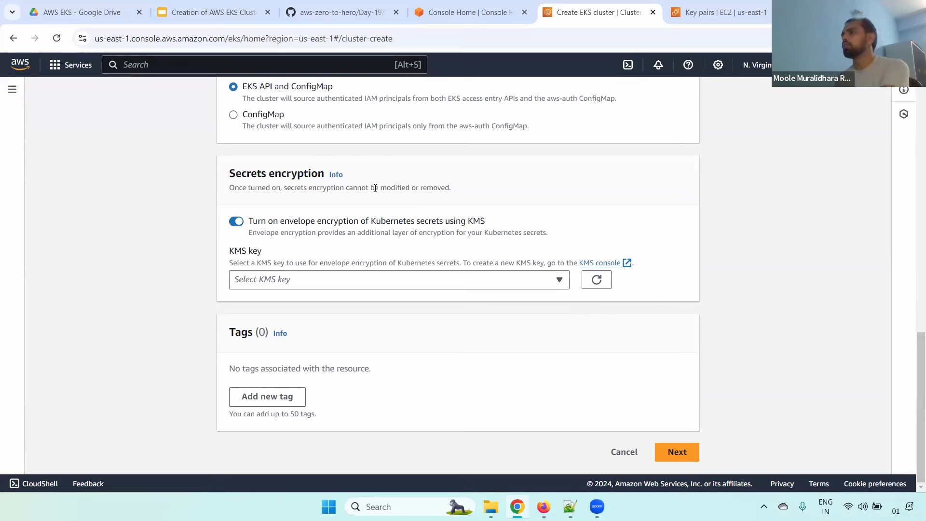
drag(374, 188, 457, 189)
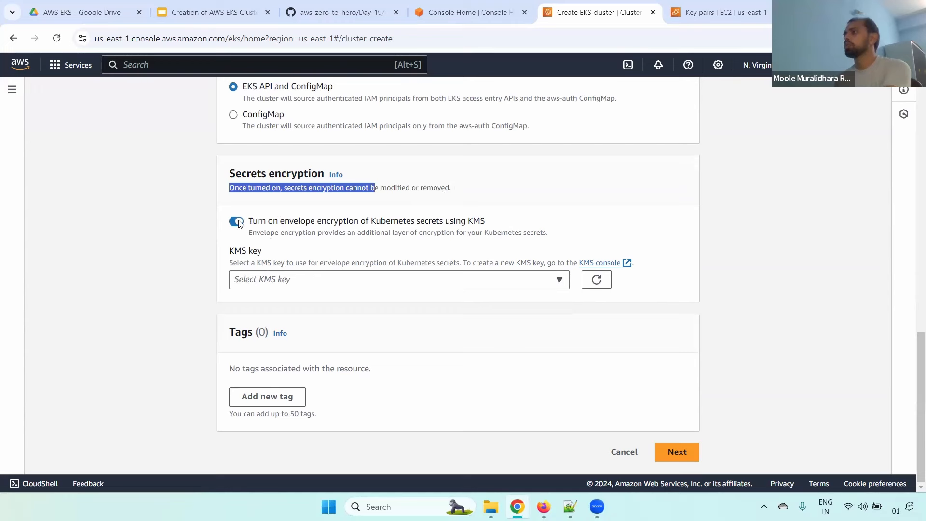
click(263, 218)
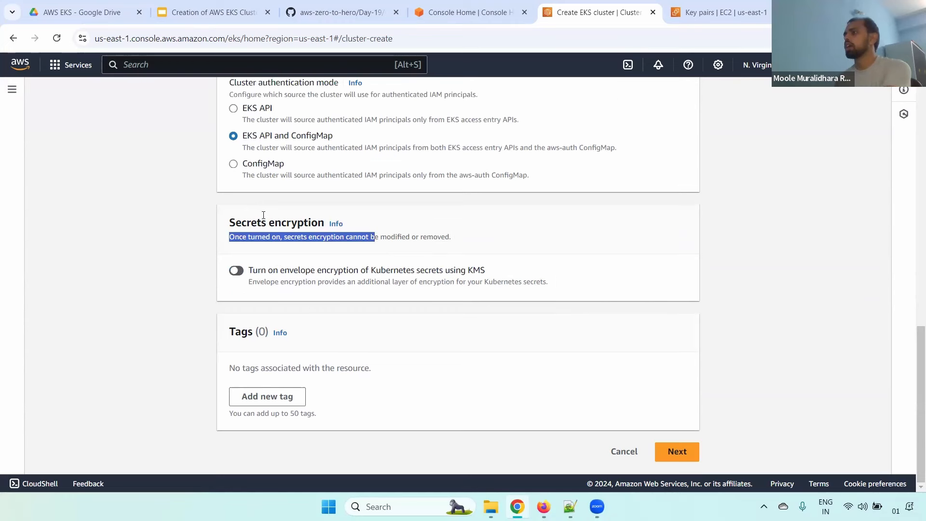
Add a cluster tag with key Name and value dev-cluster, and continue to the networking settings
click(291, 396)
text(Name)
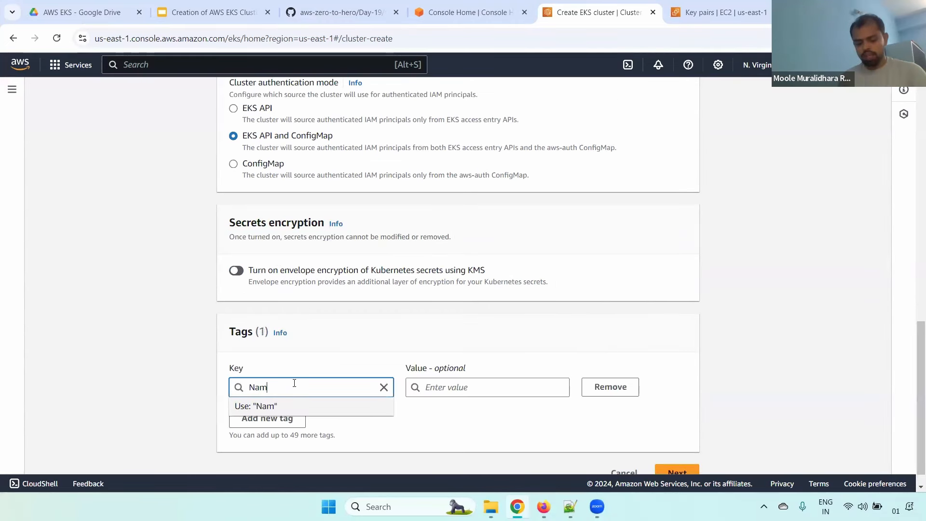
click(507, 374)
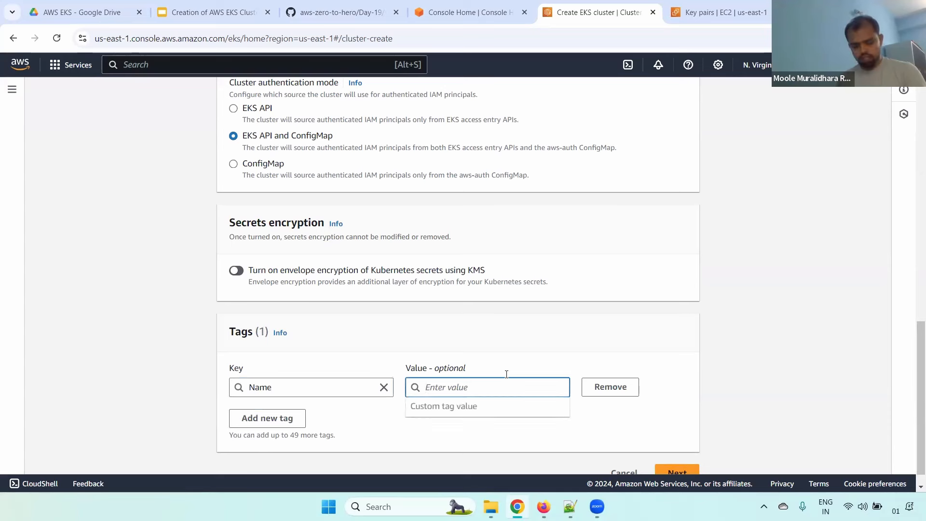
text(dev-v)
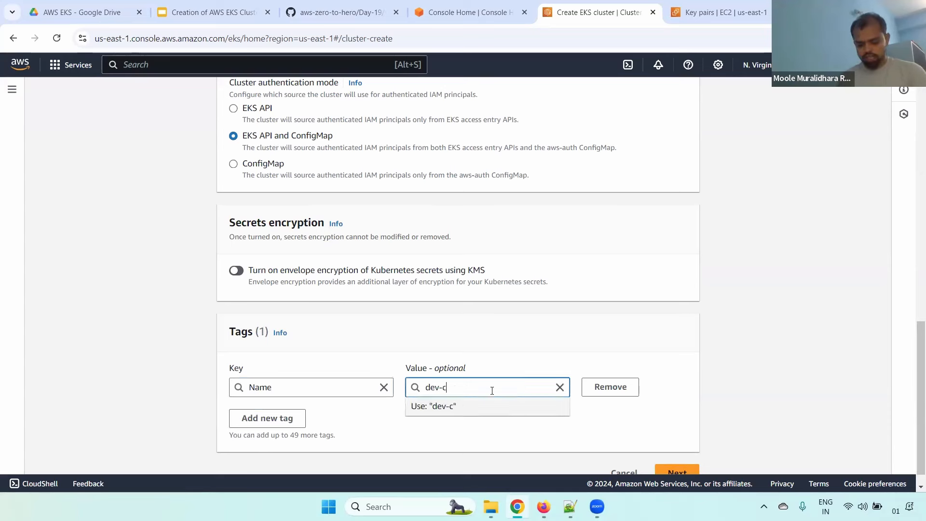
text(luster)
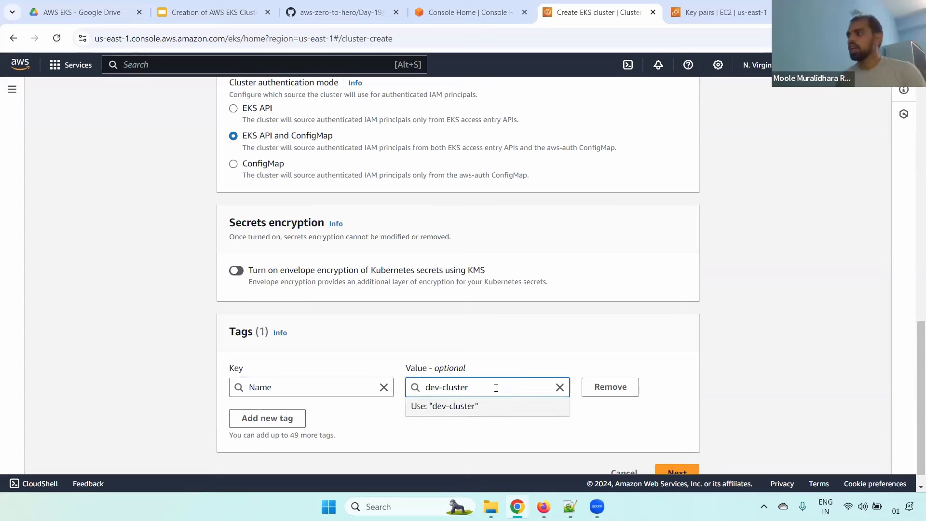
click(492, 415)
scroll(913, 323, up, 8)
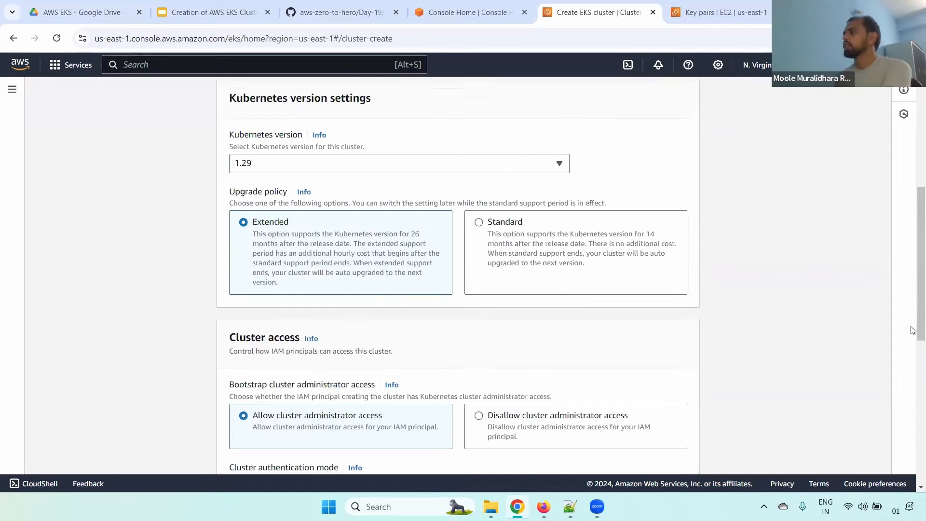
scroll(913, 331, down, 8)
click(671, 450)
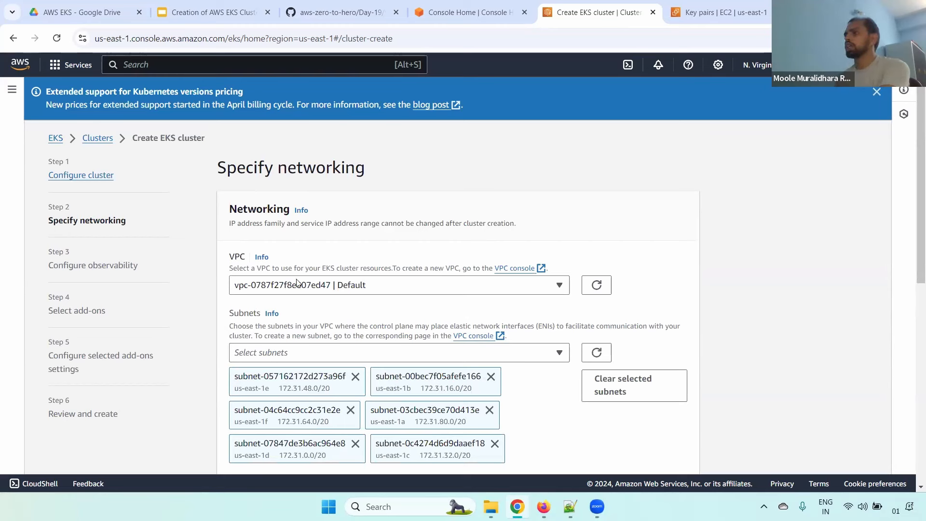
Set the cluster's VPC to Dev-VPC and review its preselected subnets
click(336, 288)
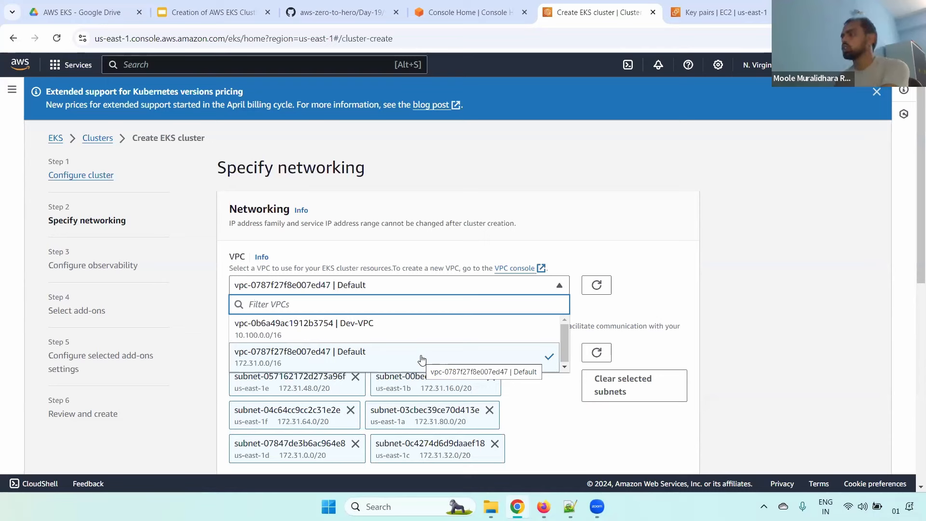
click(380, 325)
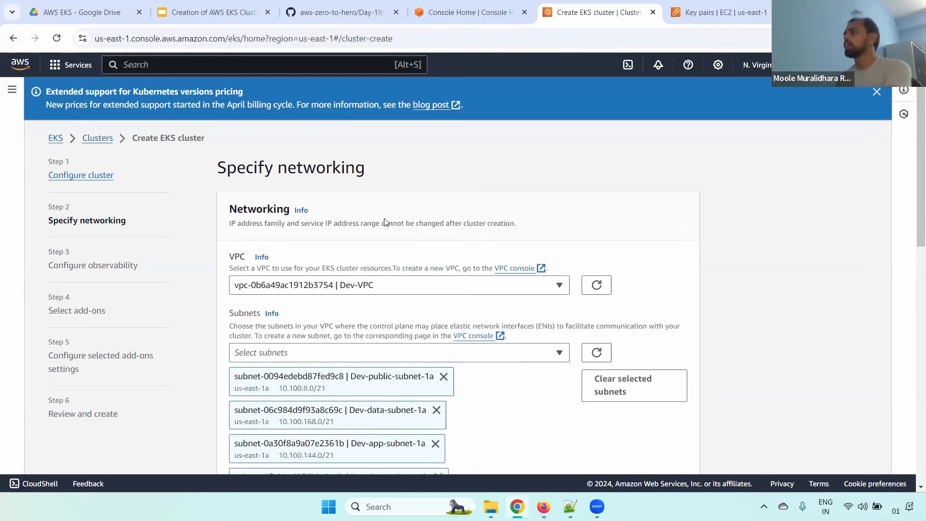
scroll(914, 229, down, 1)
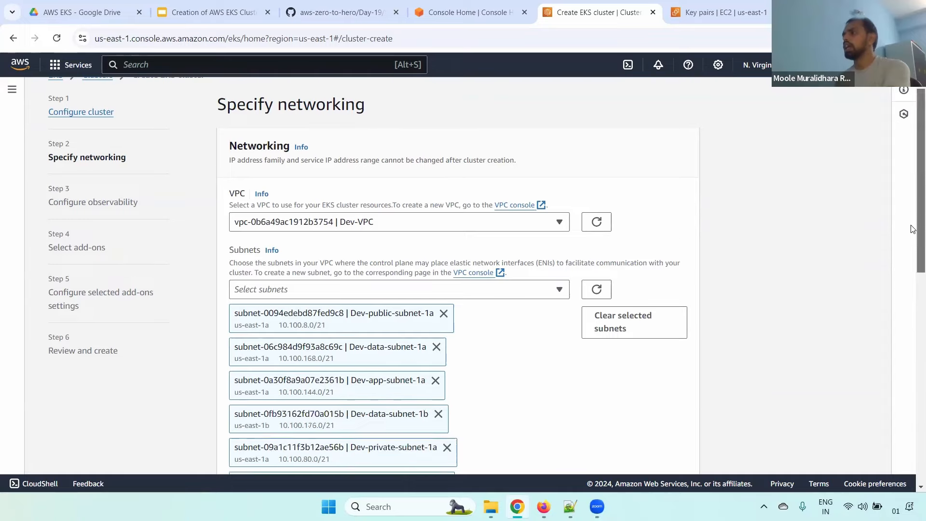
scroll(913, 229, down, 1)
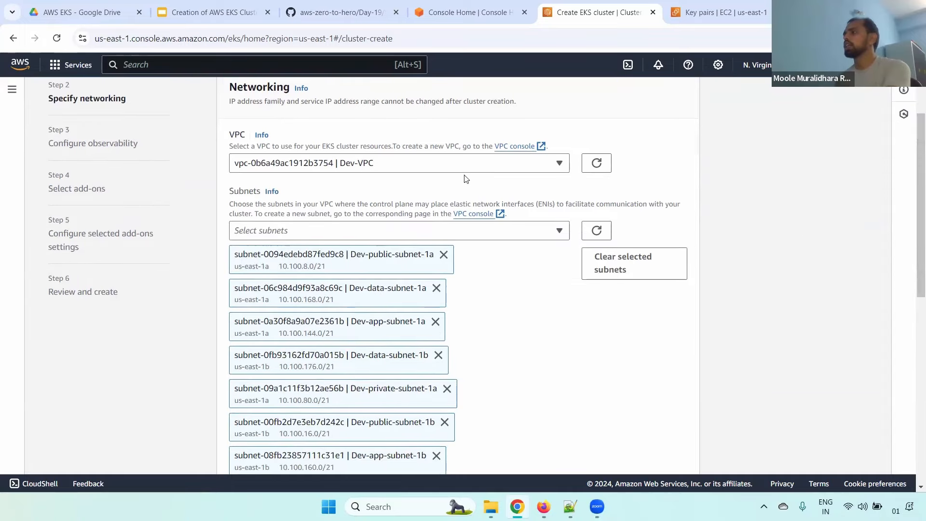
scroll(492, 212, down, 3)
scroll(516, 240, up, 2)
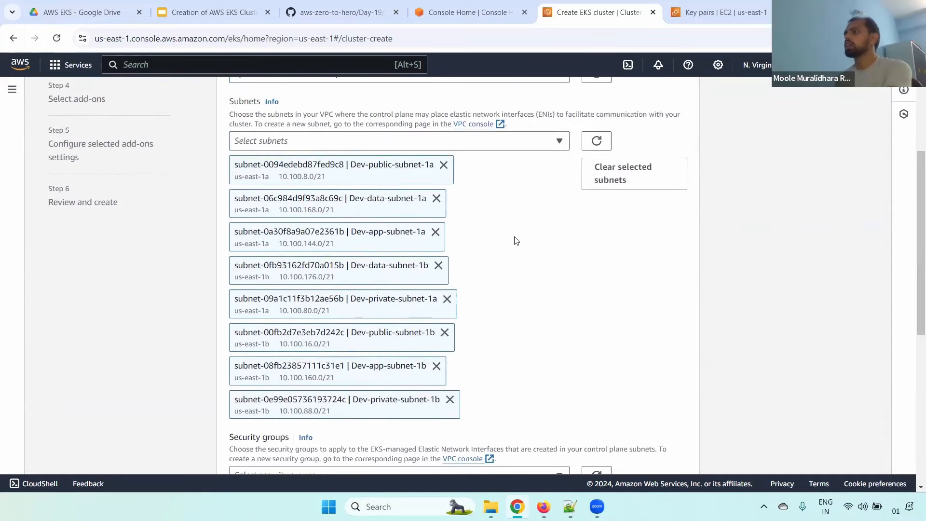
Replace the preselected subnets with only Dev-public-subnet-1a and Dev-public-subnet-1b
click(636, 175)
click(327, 139)
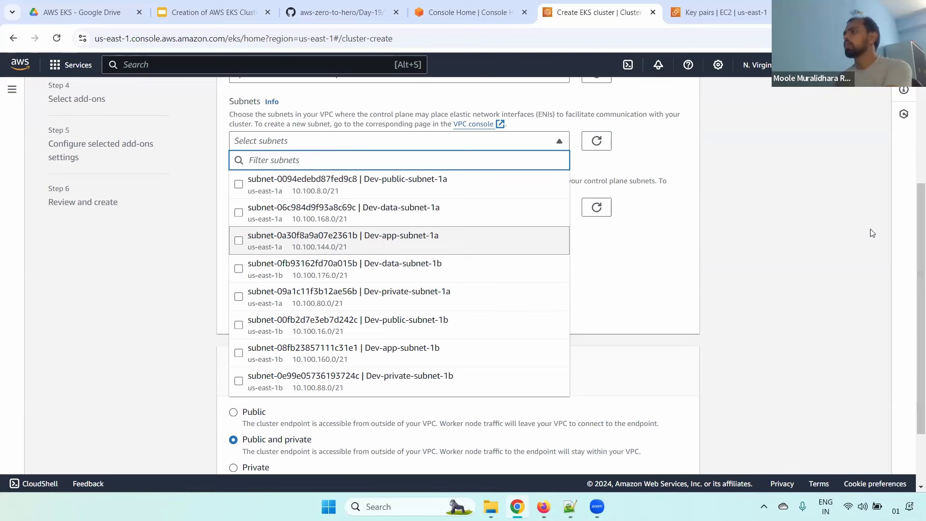
click(238, 185)
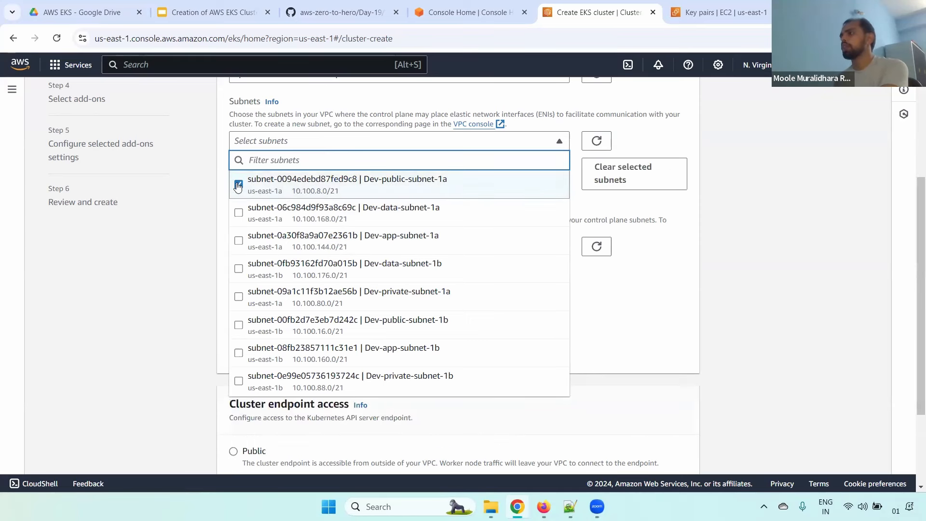
click(239, 326)
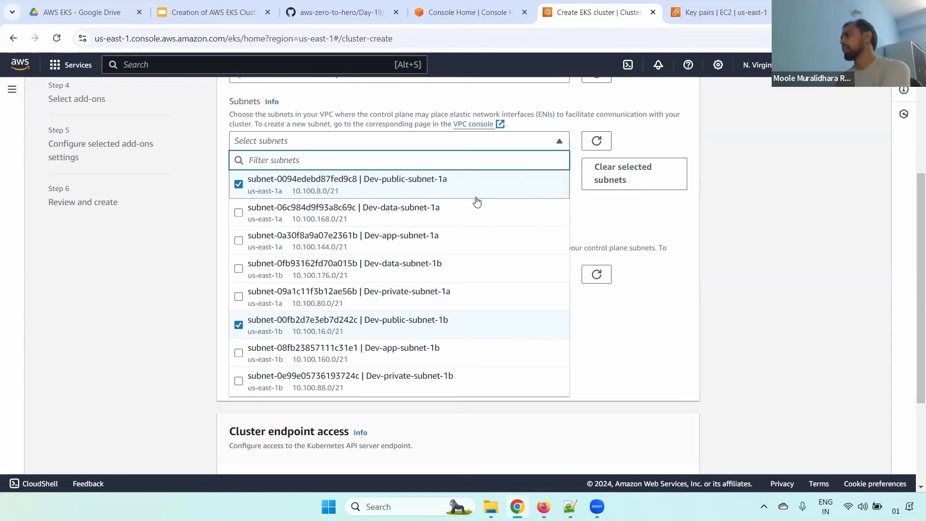
click(739, 210)
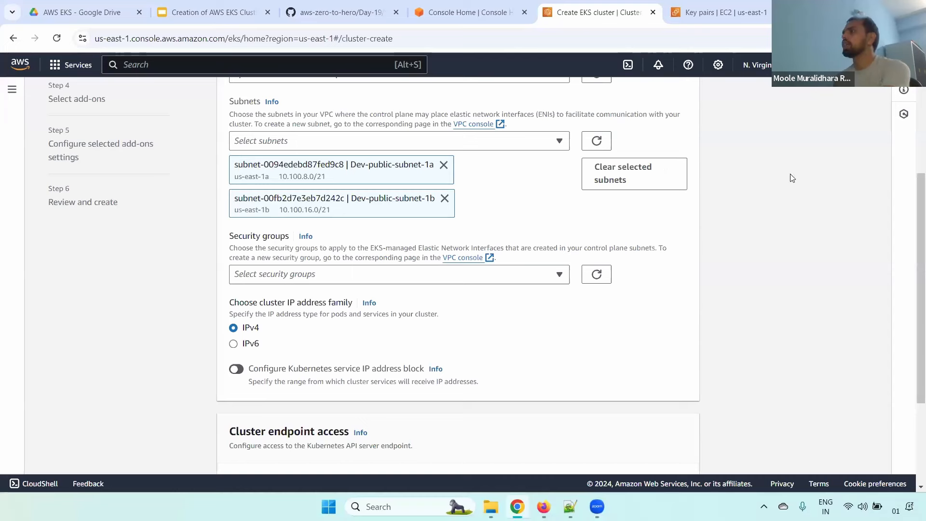
Filter the security groups by "def" and assign the default VPC security group to the cluster
scroll(913, 271, down, 1)
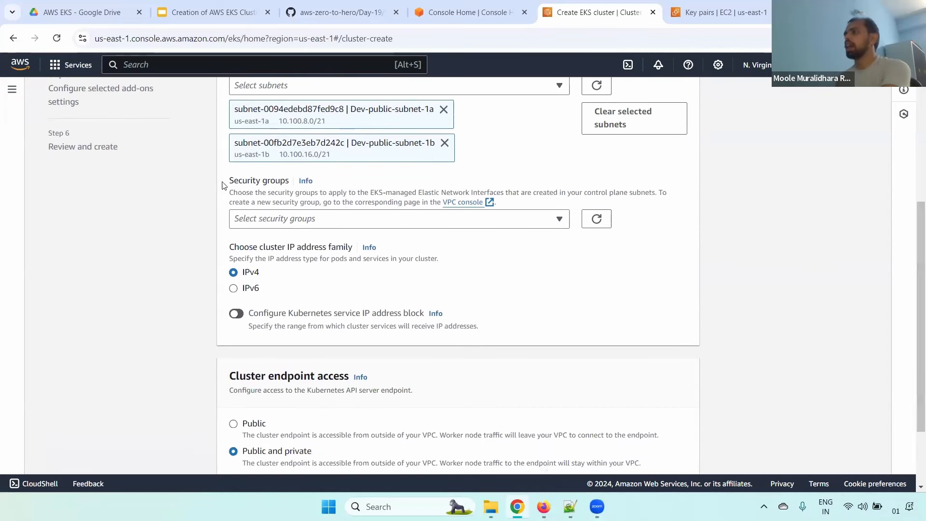
drag(223, 184, 288, 185)
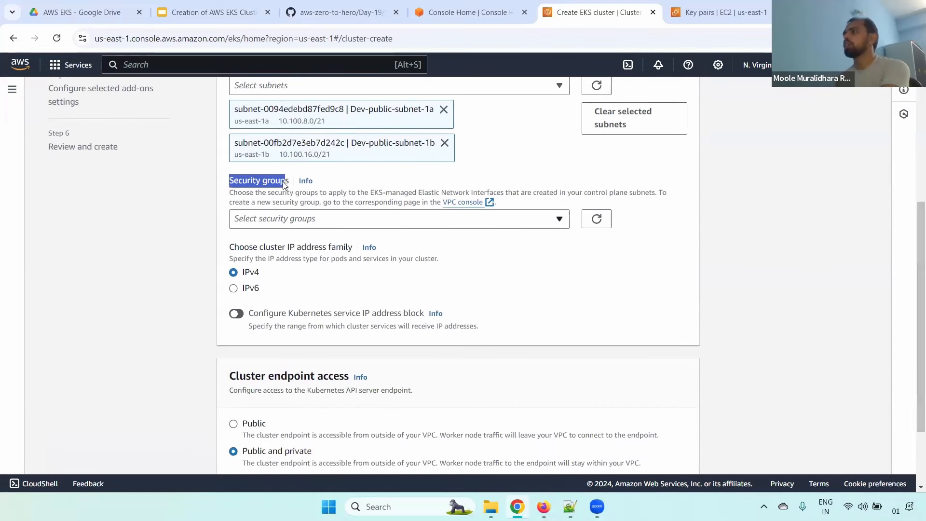
click(440, 223)
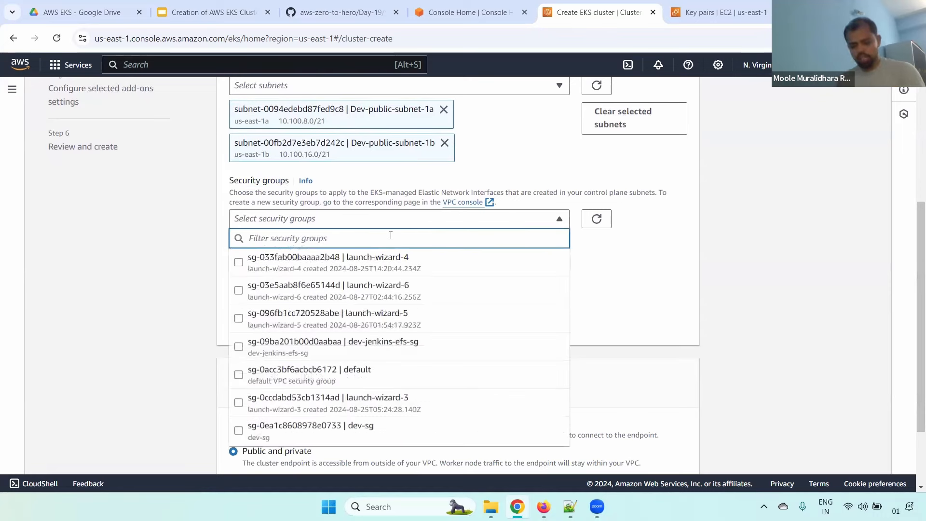
text(def)
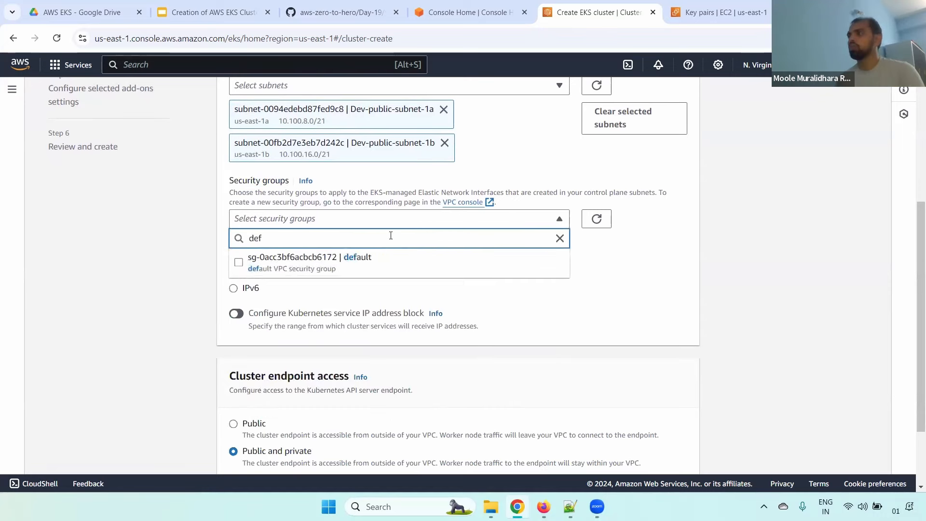
click(244, 263)
click(780, 181)
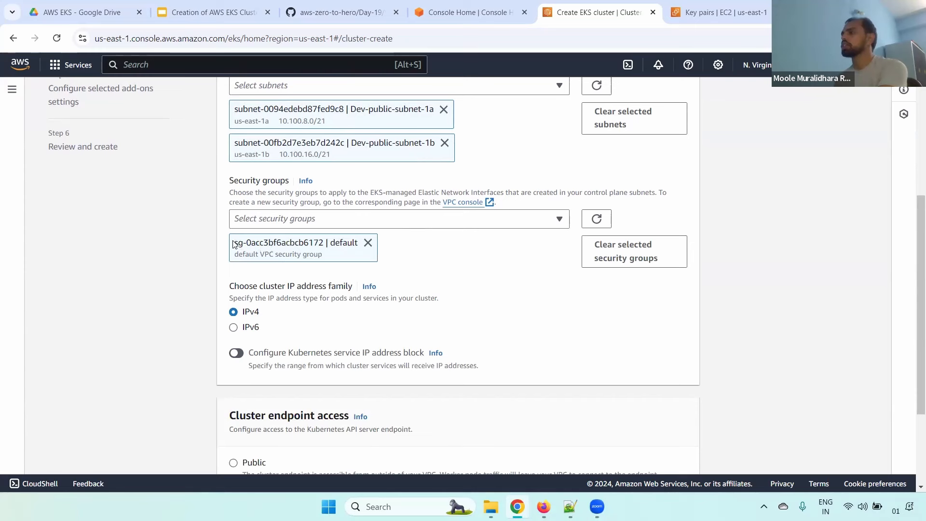
drag(234, 243, 330, 254)
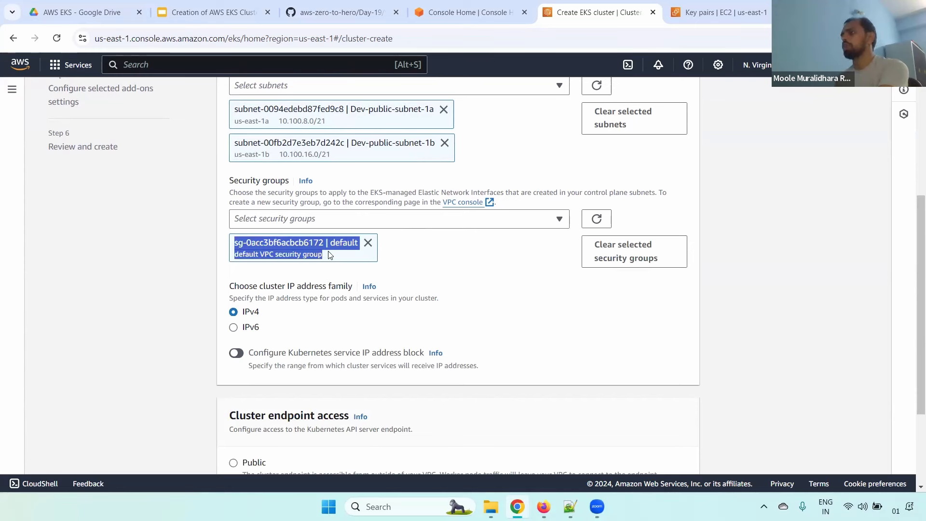
Review the cluster IP address family, enable the Kubernetes service IP address block to view its IPv4 range field, and disable it again
drag(230, 286, 350, 289)
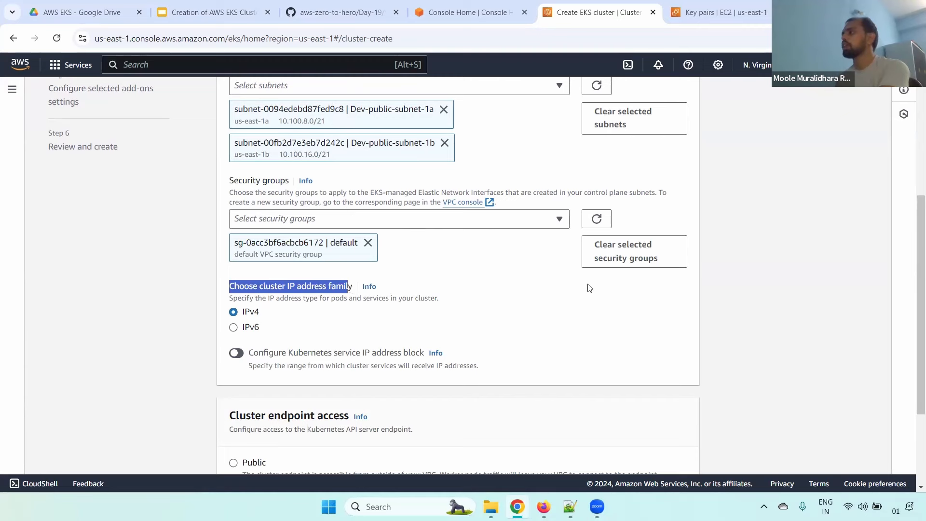
scroll(919, 289, down, 2)
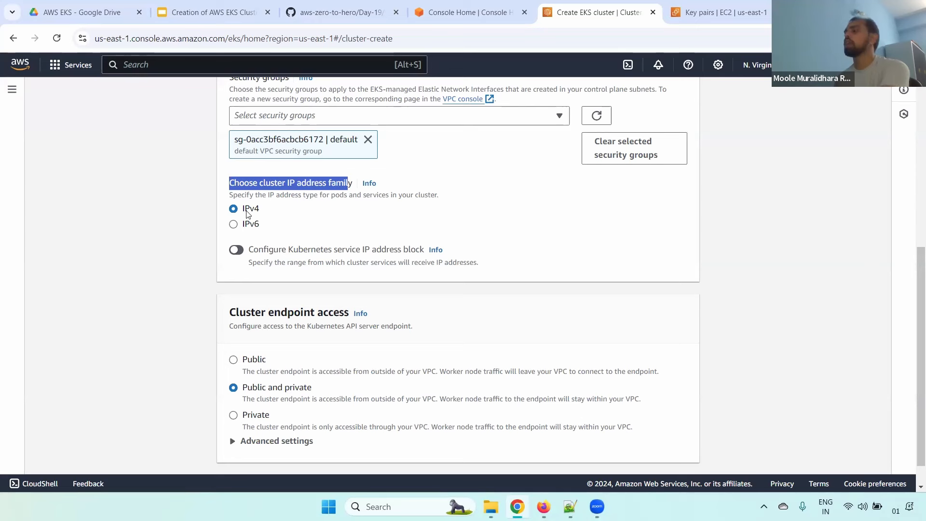
click(237, 249)
click(344, 309)
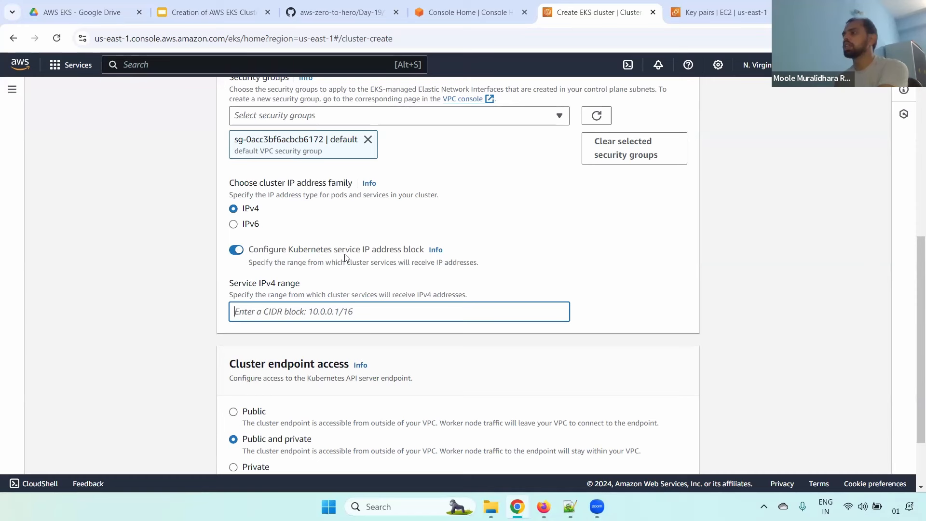
click(240, 251)
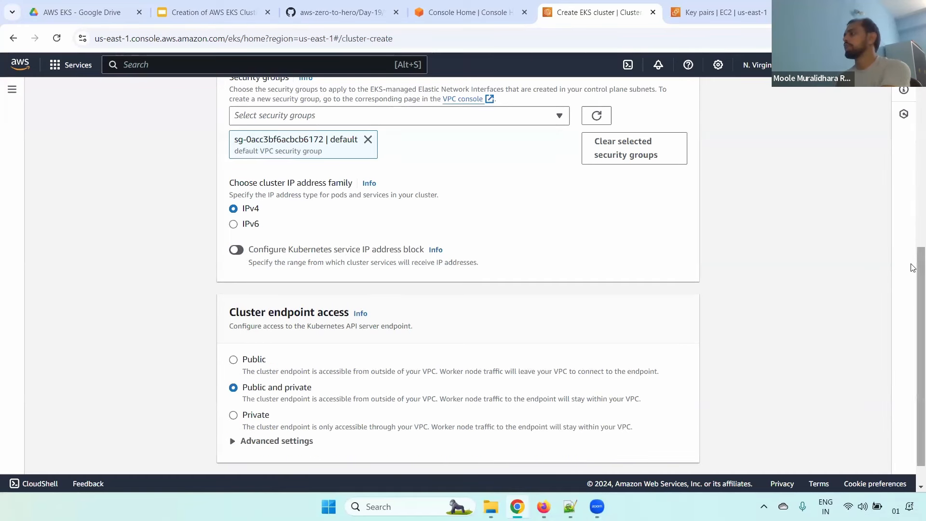
Compare the cluster endpoint access options by choosing Public and switching back to Public and private
drag(918, 270, 918, 336)
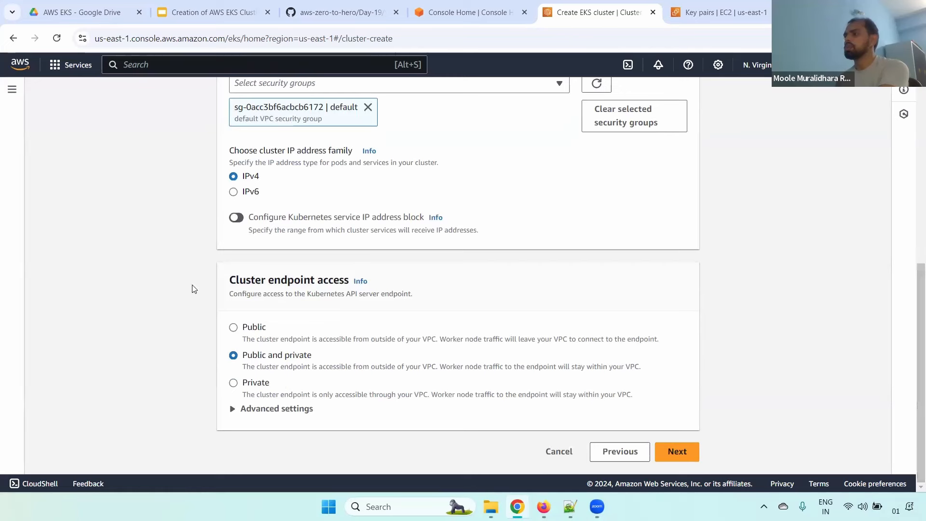
drag(230, 280, 355, 283)
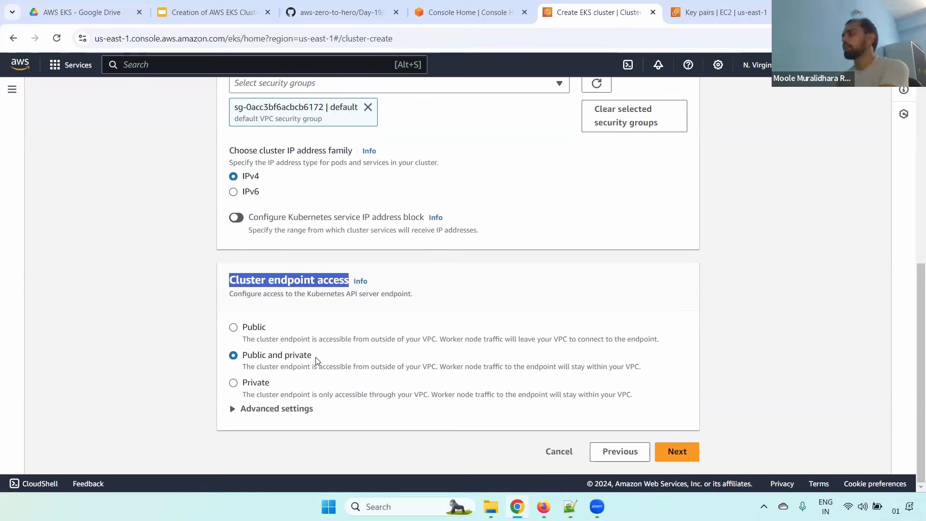
click(234, 328)
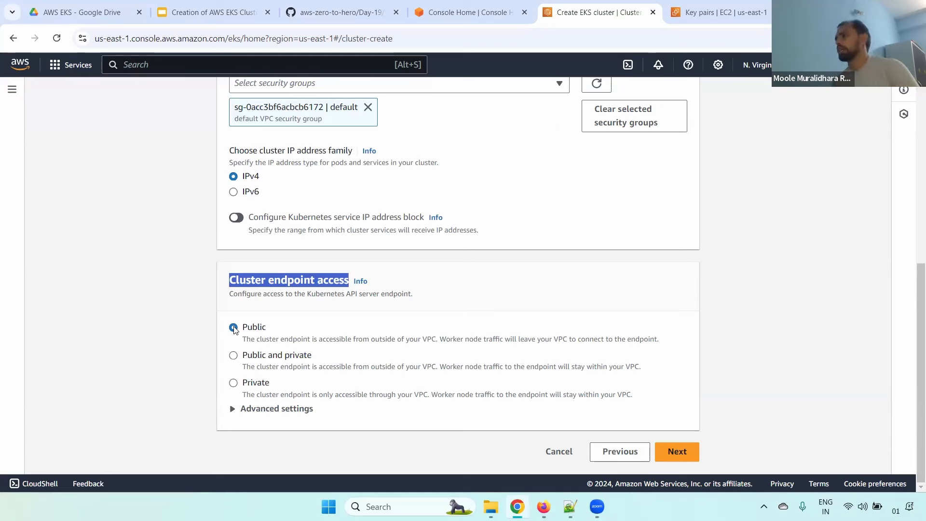
click(234, 355)
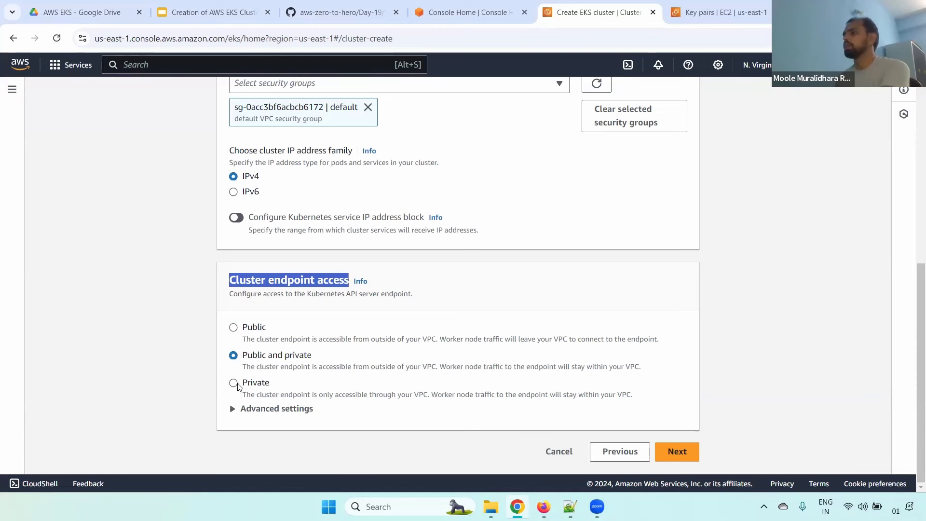
Compare the Private cluster endpoint option, set the endpoint access to Public, and continue to the observability configuration
click(237, 385)
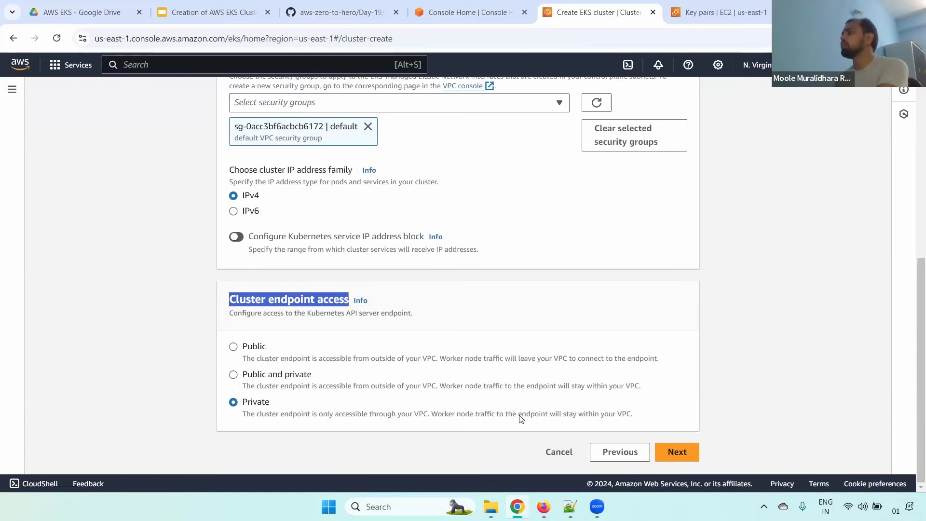
drag(309, 415, 632, 414)
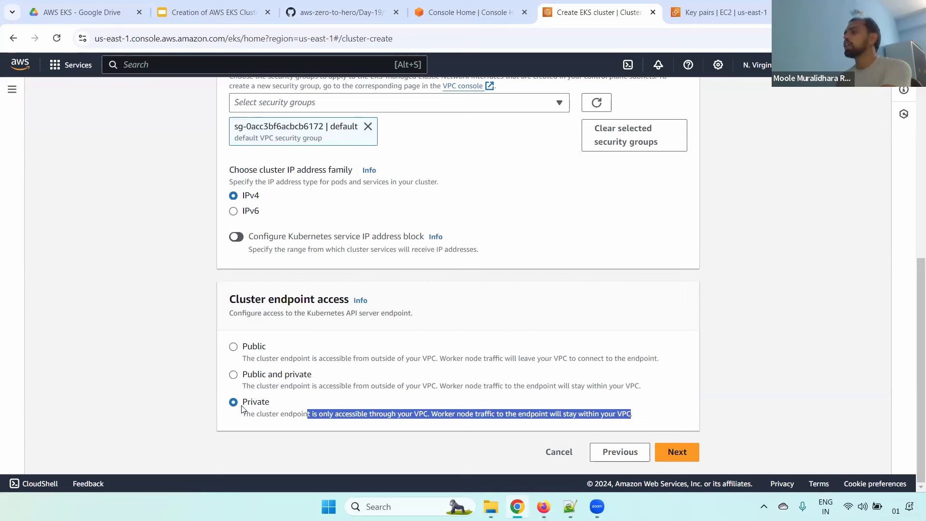
click(253, 347)
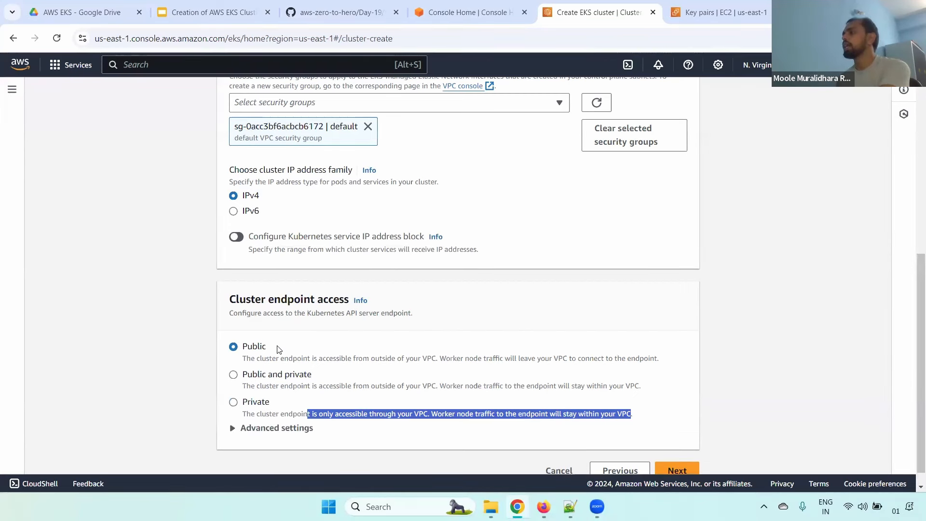
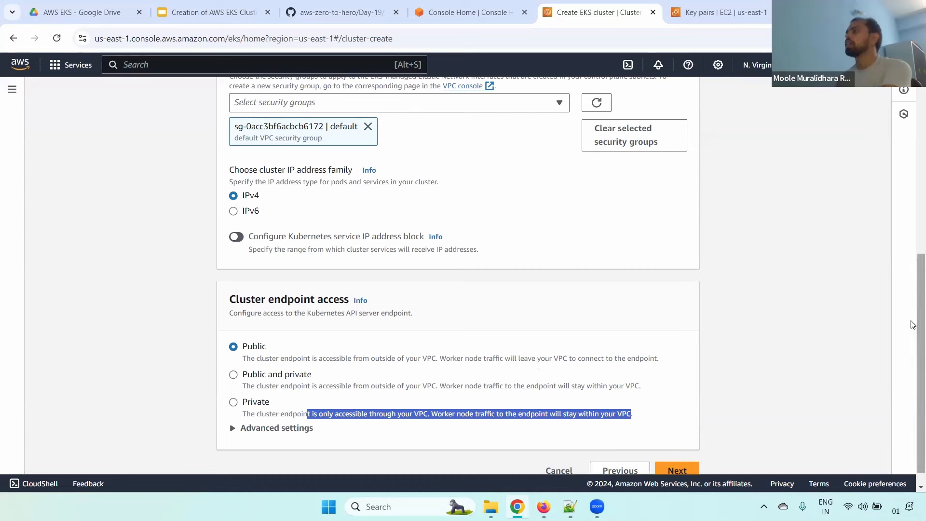
scroll(912, 350, down, 1)
mouse_move(912, 349)
mouse_down()
mouse_move(911, 218)
mouse_move(911, 360)
mouse_up()
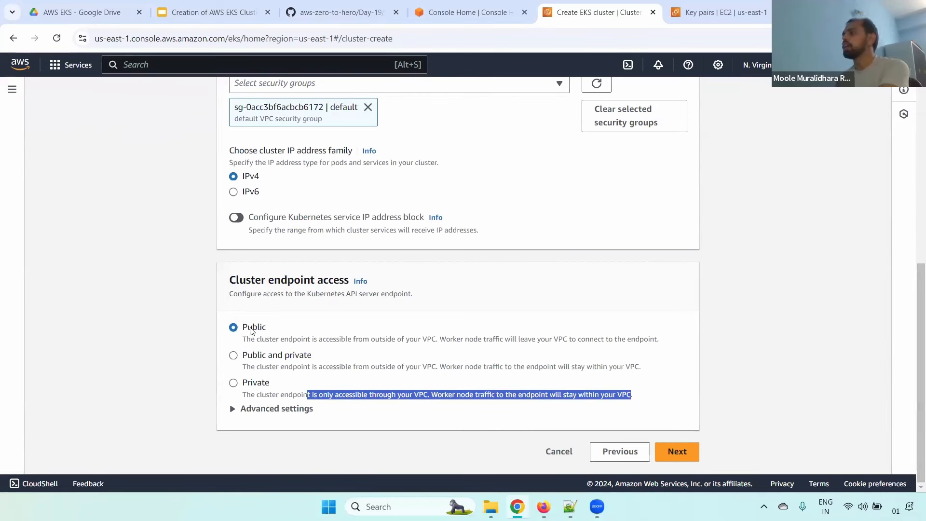
drag(242, 327, 287, 329)
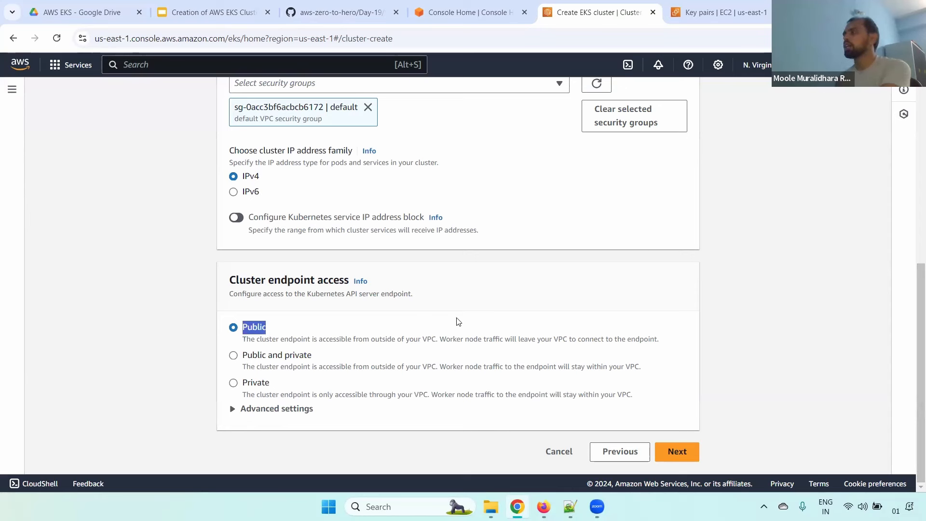
click(678, 456)
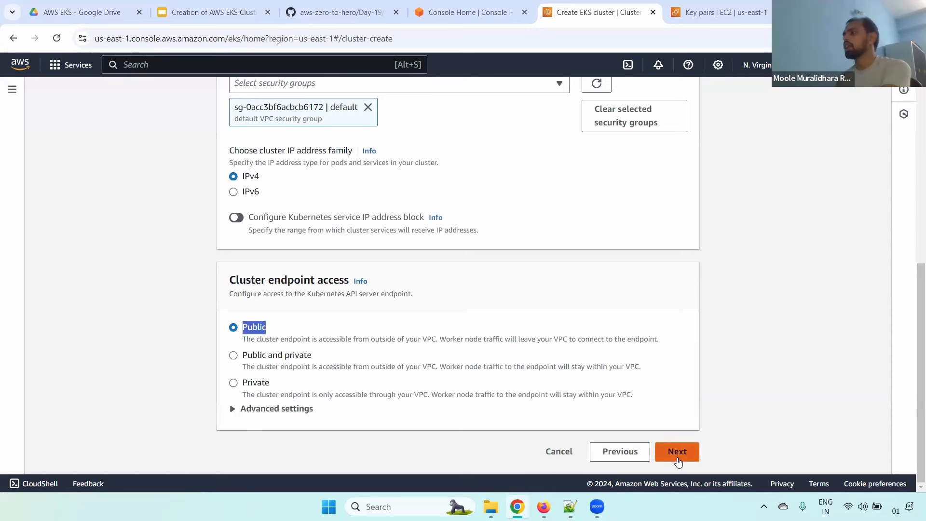
Collapse the About observability section and enable API server, Audit, Authenticator, Controller manager and Scheduler control plane logging
drag(910, 161, 912, 207)
click(300, 130)
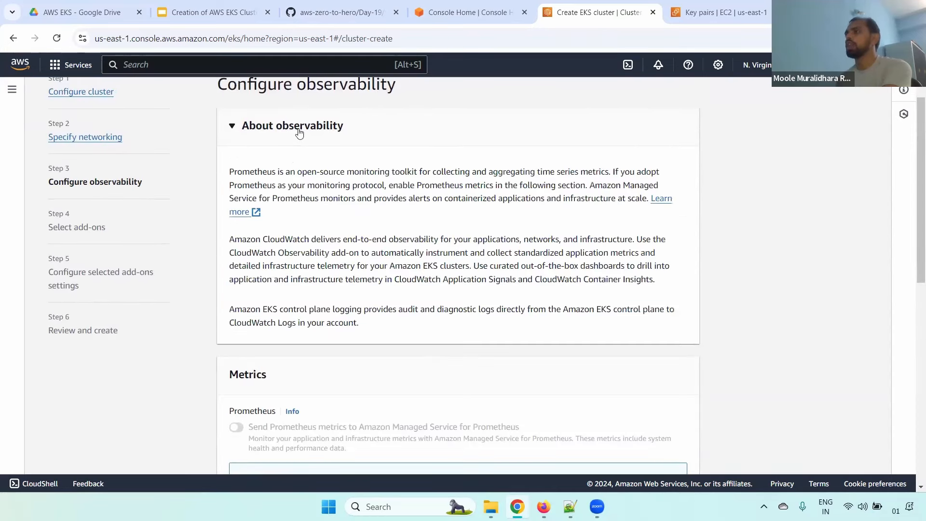
click(299, 130)
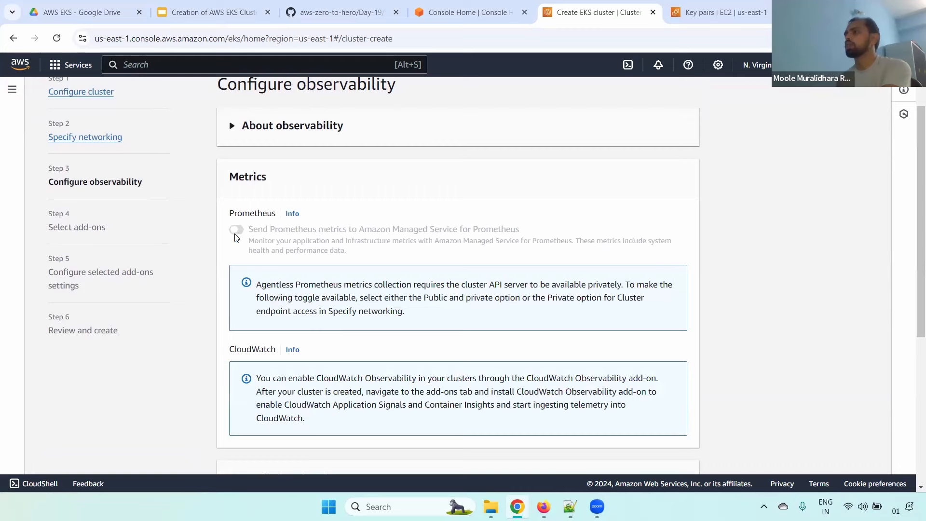
scroll(912, 230, down, 2)
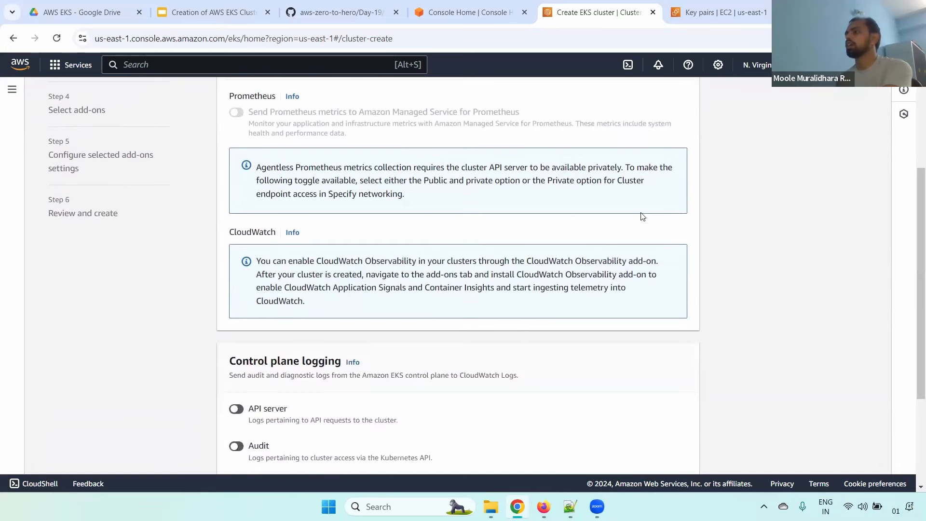
scroll(912, 280, down, 3)
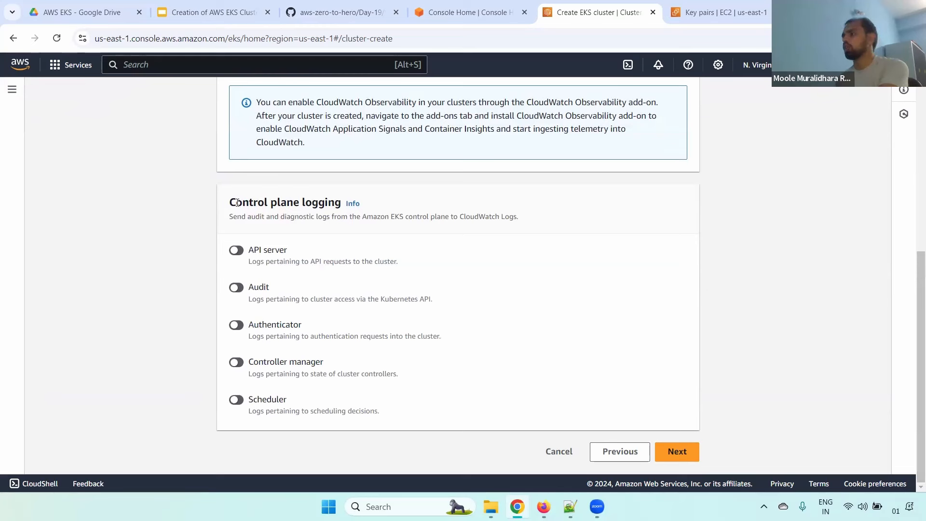
drag(237, 203, 304, 205)
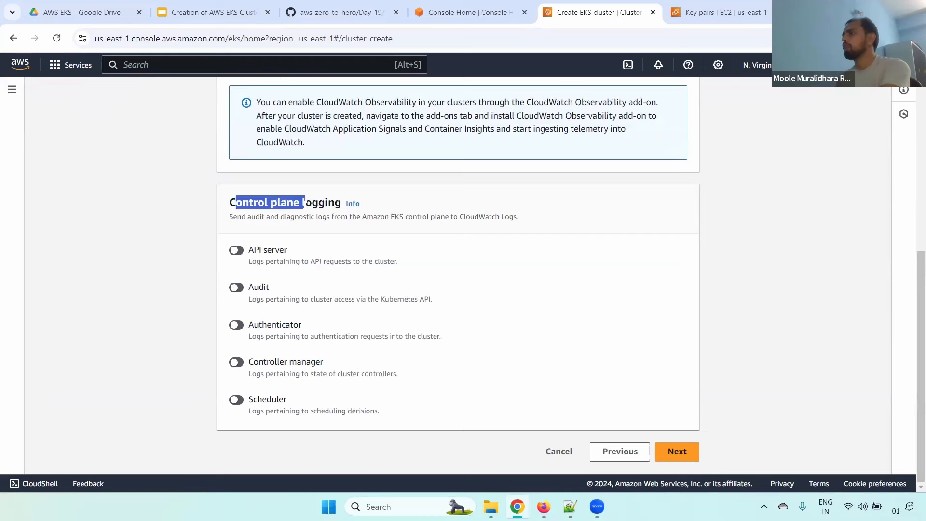
click(238, 250)
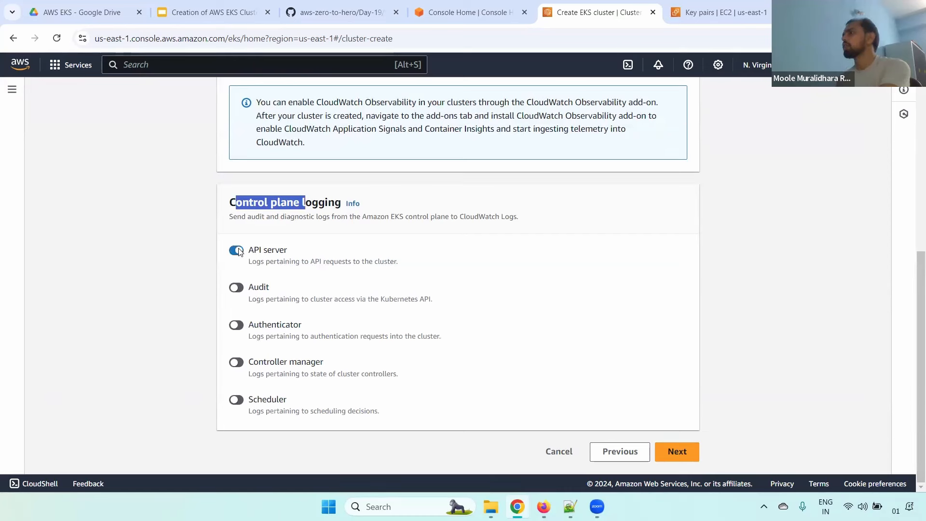
click(240, 291)
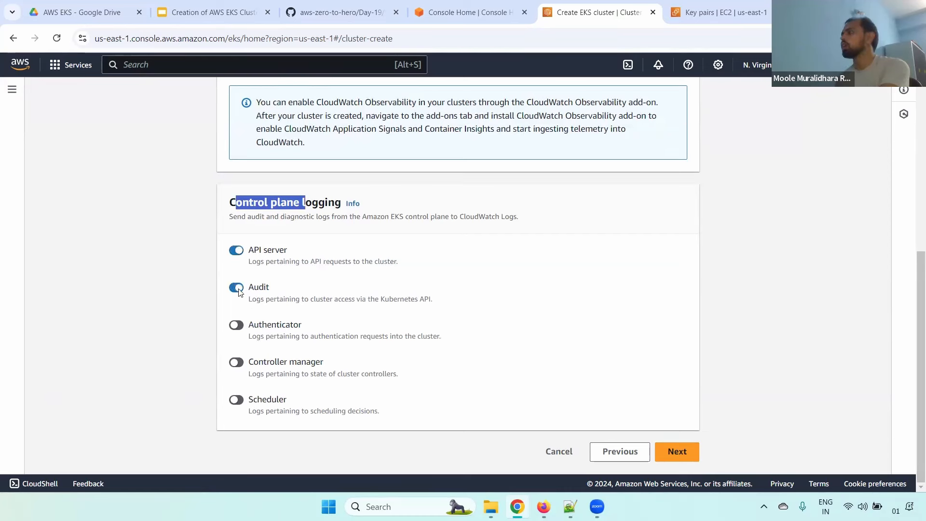
click(237, 328)
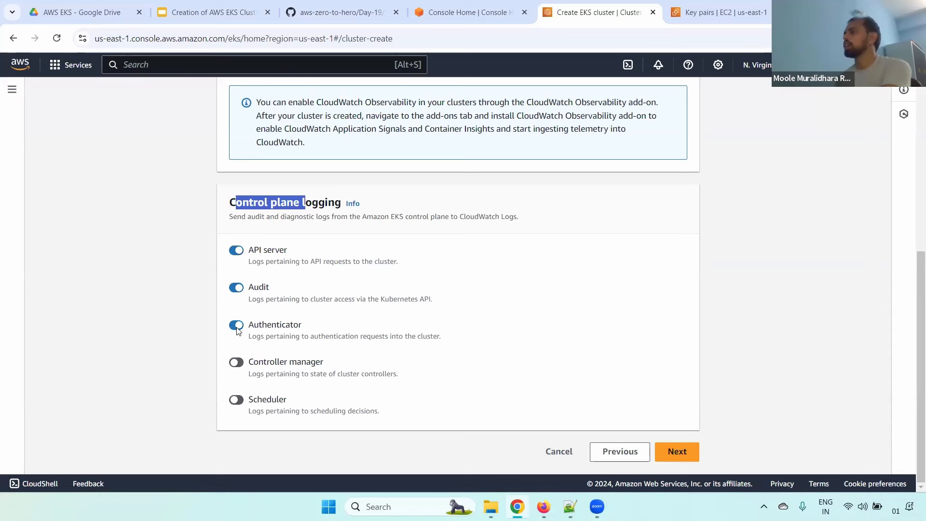
click(237, 367)
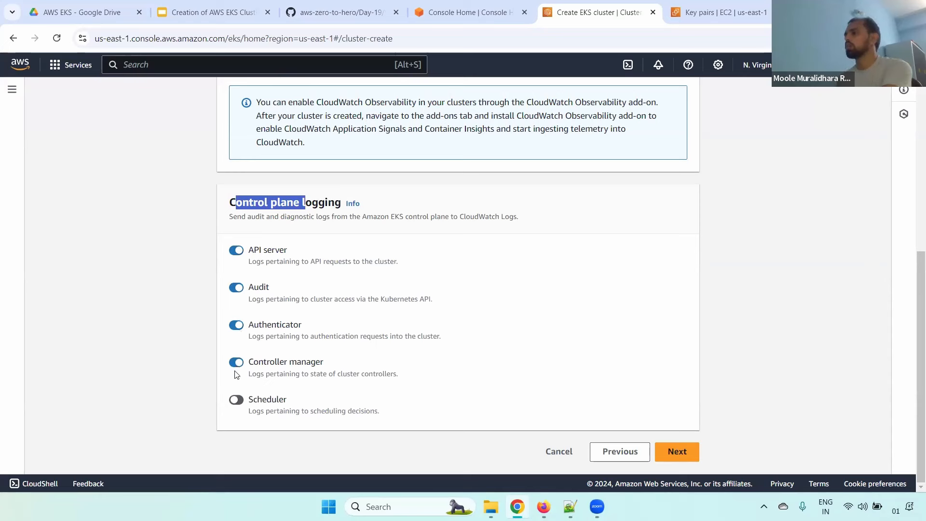
click(236, 405)
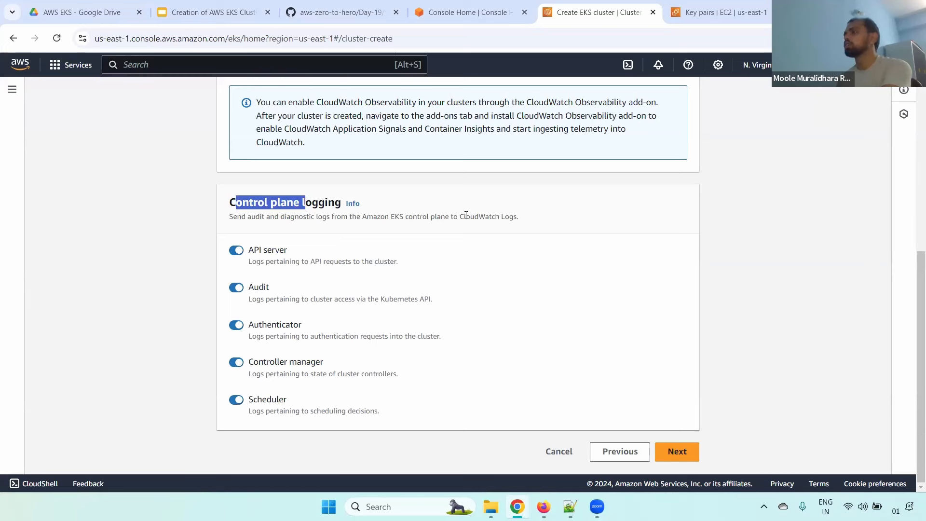
Review the control plane logging description, switch Audit logging off and back on, and continue to the add-on selection
drag(461, 216, 541, 218)
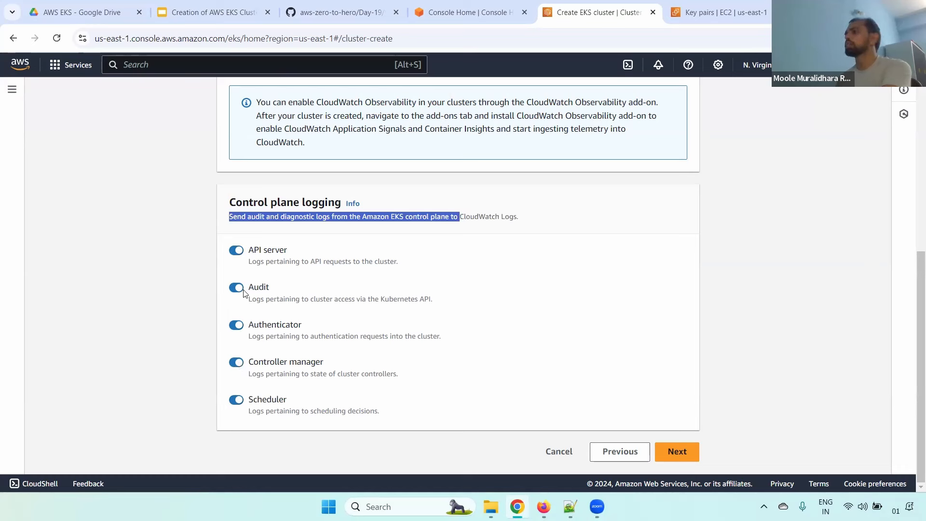
drag(249, 288, 279, 288)
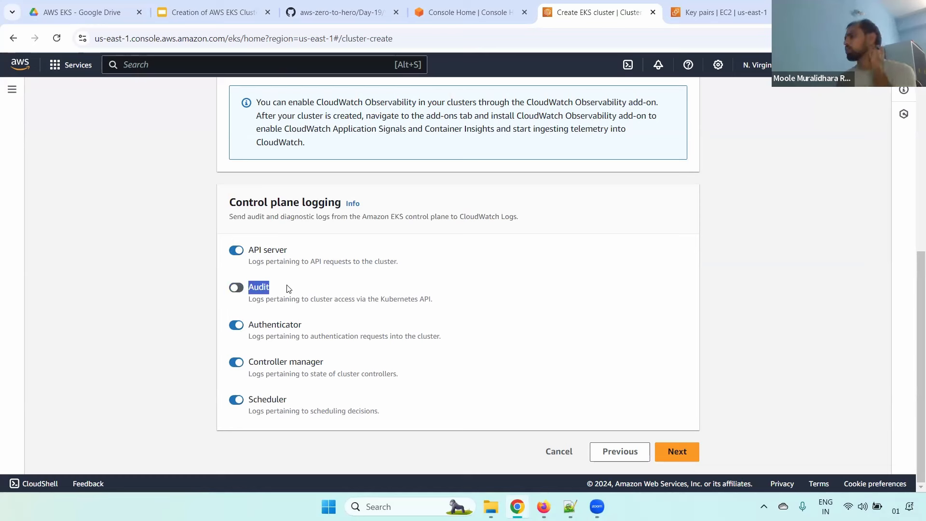
click(242, 292)
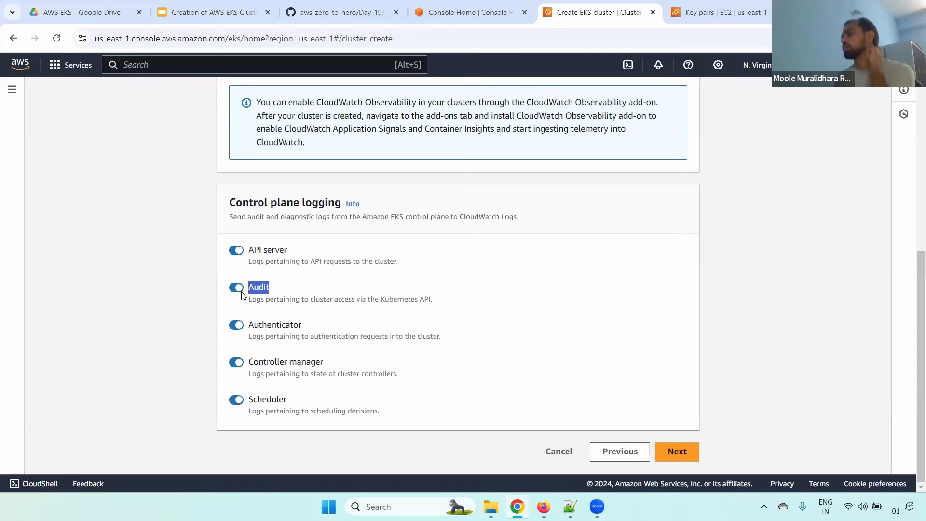
click(564, 277)
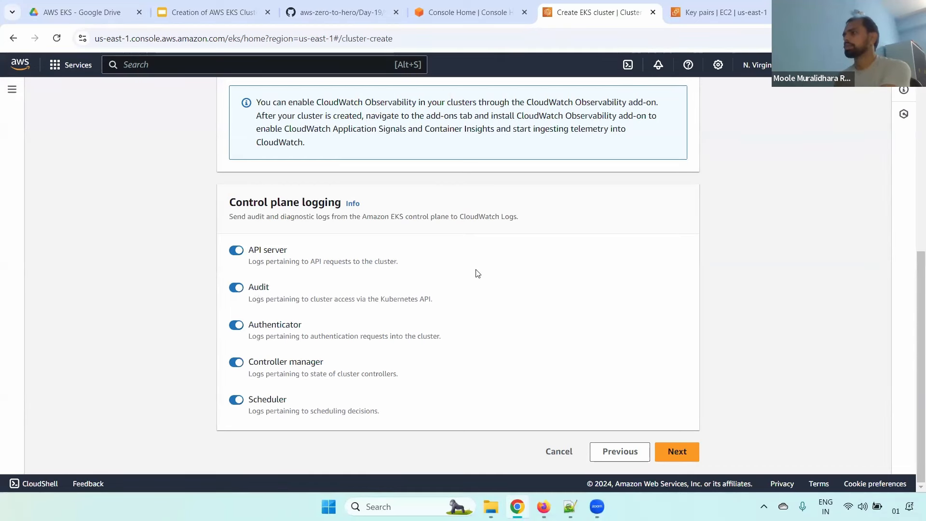
click(684, 451)
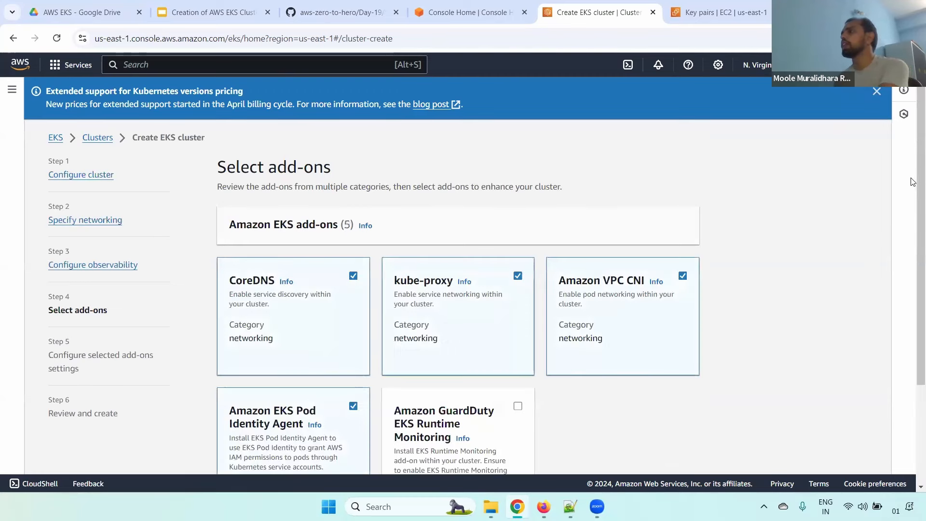
Review the preselected Amazon EKS add-ons and deselect the Amazon EKS Pod Identity Agent
scroll(913, 182, down, 2)
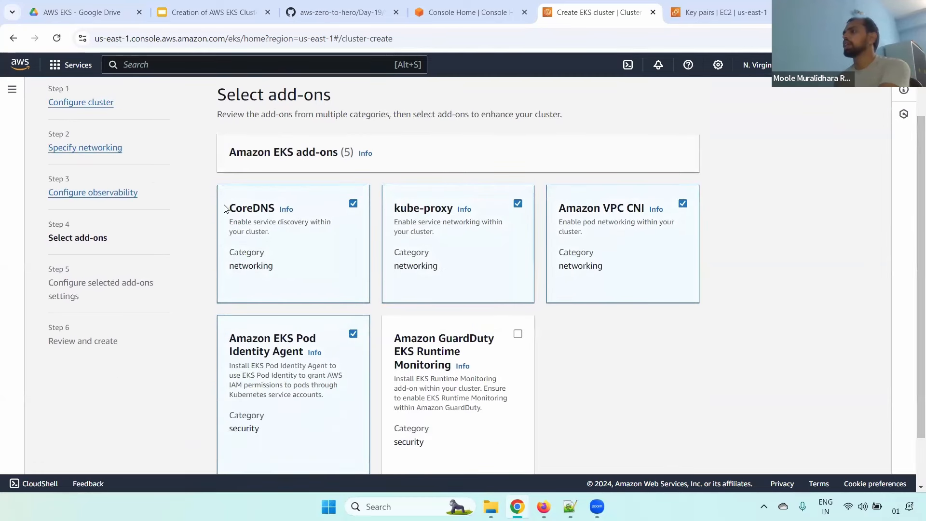
drag(227, 207, 276, 203)
drag(393, 208, 448, 208)
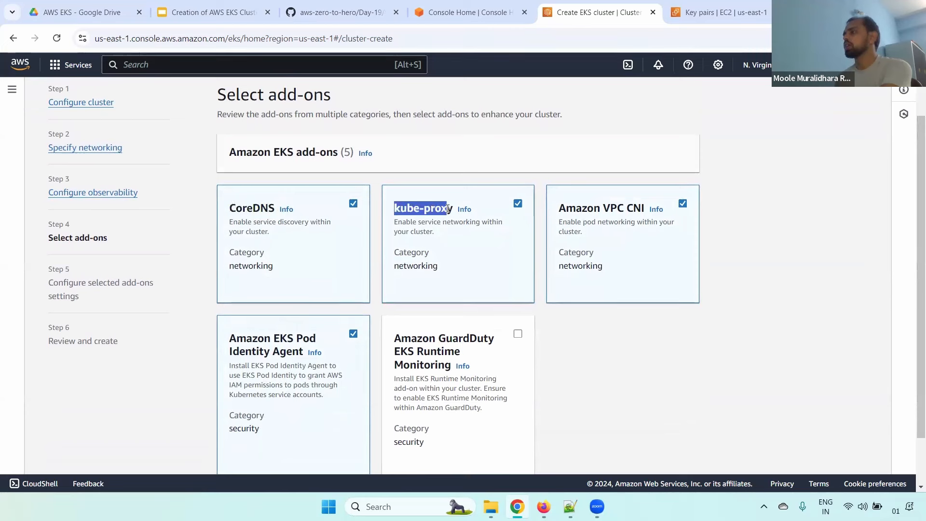
drag(558, 209, 648, 212)
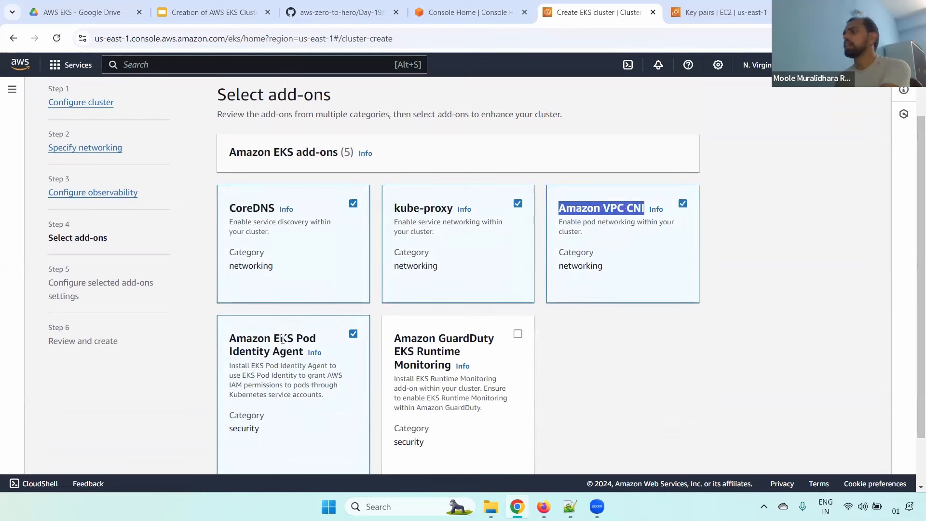
drag(236, 339, 313, 336)
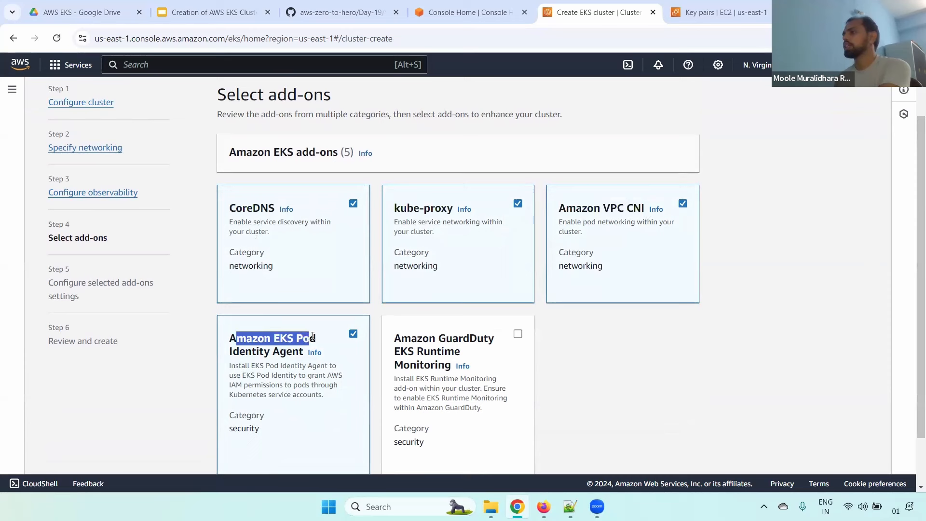
click(354, 334)
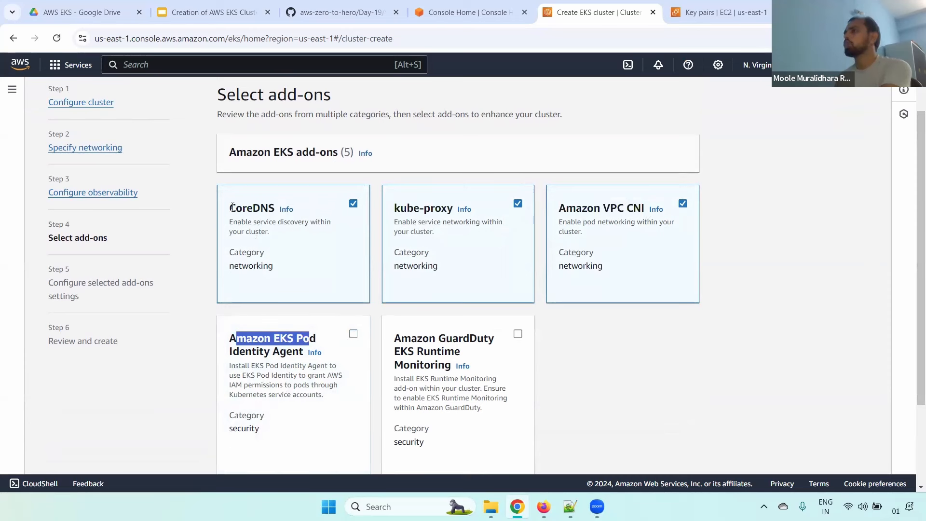
Examine the descriptions and categories of the CoreDNS, kube-proxy and Amazon VPC CNI add-ons
drag(232, 208, 280, 211)
drag(224, 222, 338, 227)
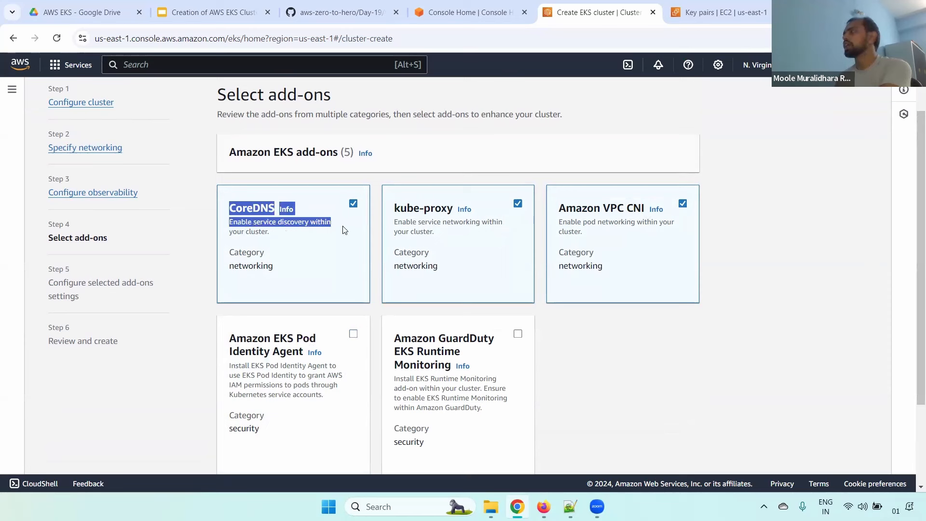
drag(227, 257, 292, 267)
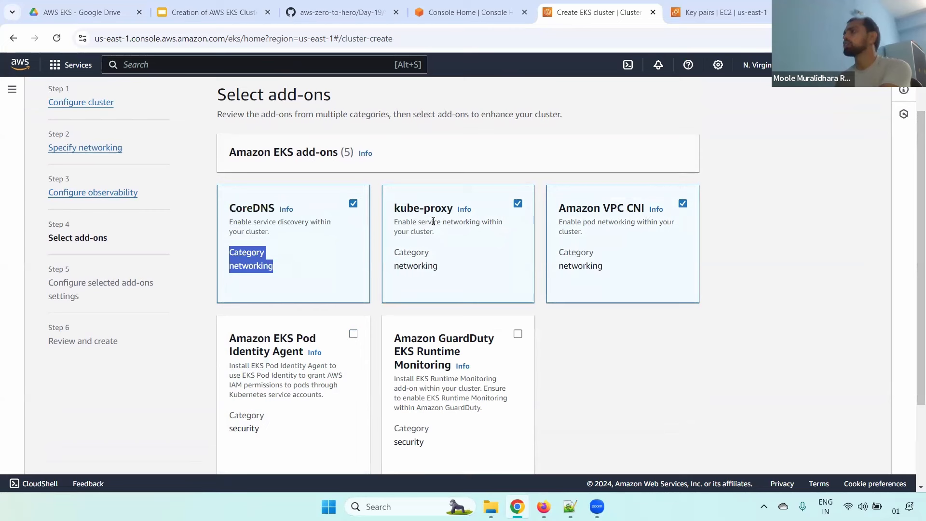
drag(454, 209, 391, 216)
drag(497, 225, 513, 239)
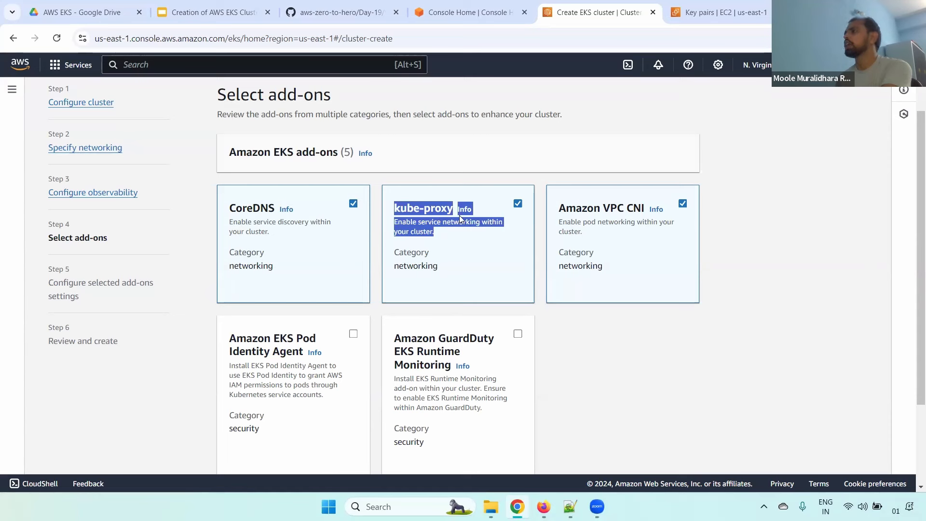
drag(395, 250, 453, 268)
drag(559, 208, 651, 213)
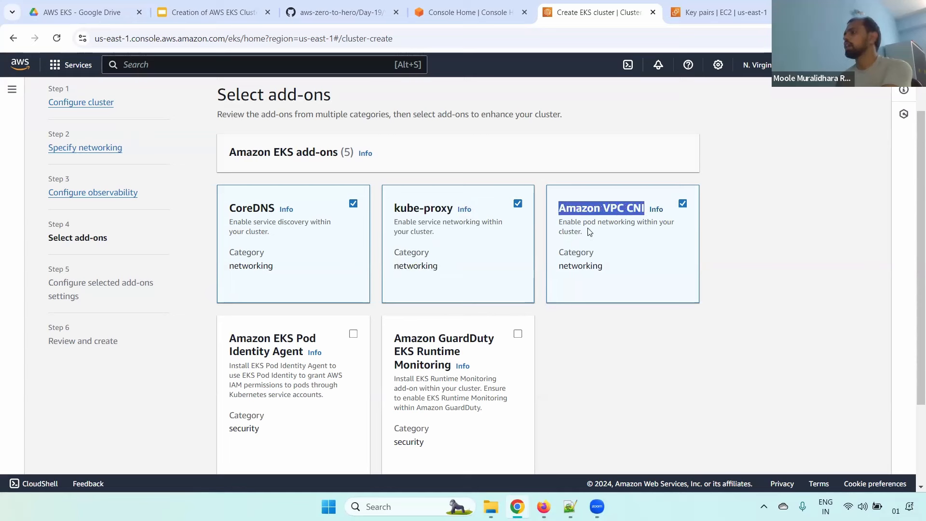
drag(555, 222, 663, 235)
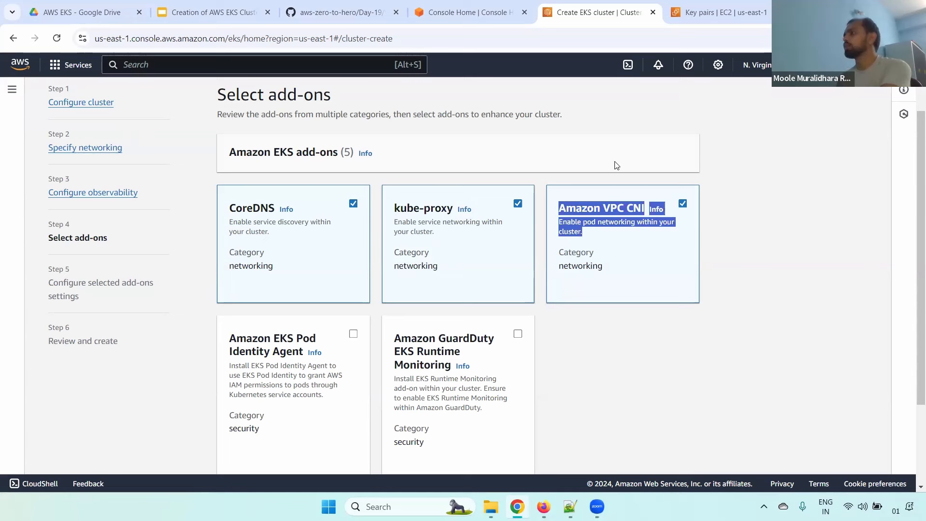
drag(602, 203, 599, 205)
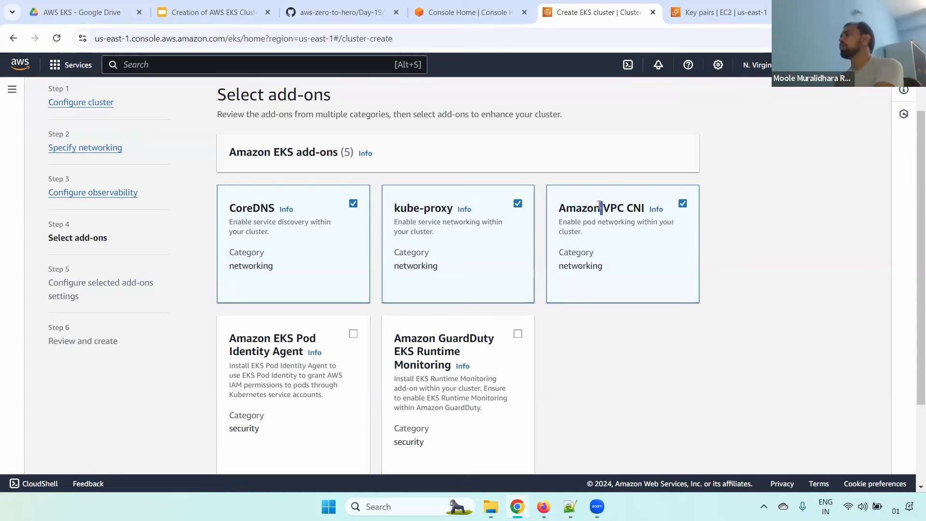
drag(559, 250, 598, 264)
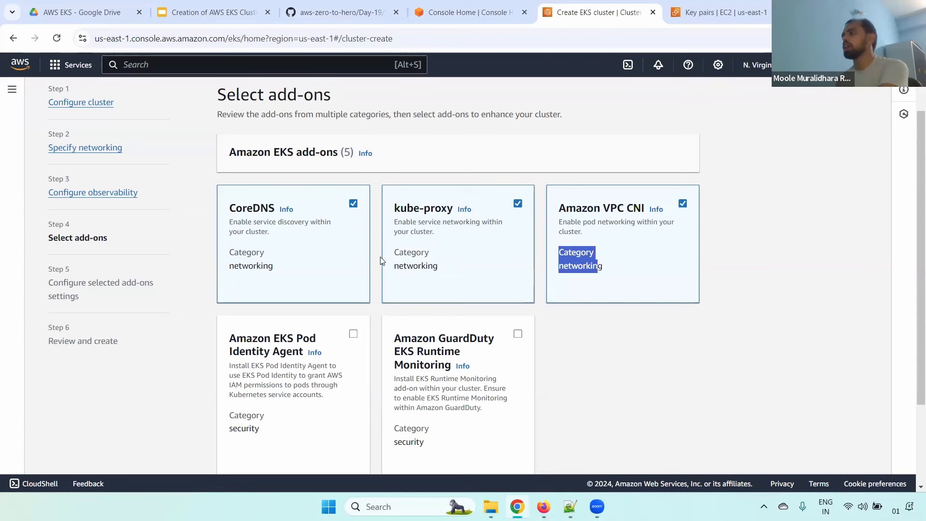
scroll(598, 263, down, 2)
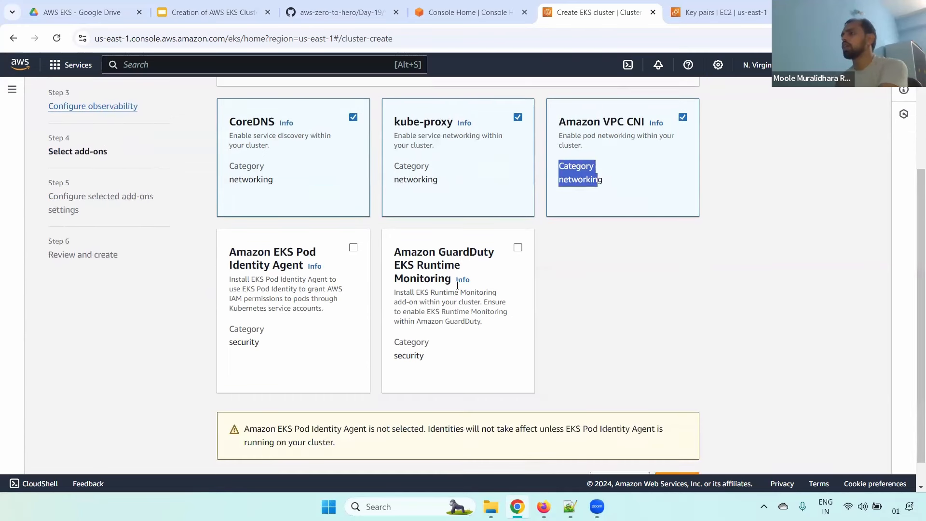
Leave the Amazon EKS Pod Identity Agent and GuardDuty EKS Runtime Monitoring add-ons unselected and continue to the add-on settings
drag(236, 249, 288, 252)
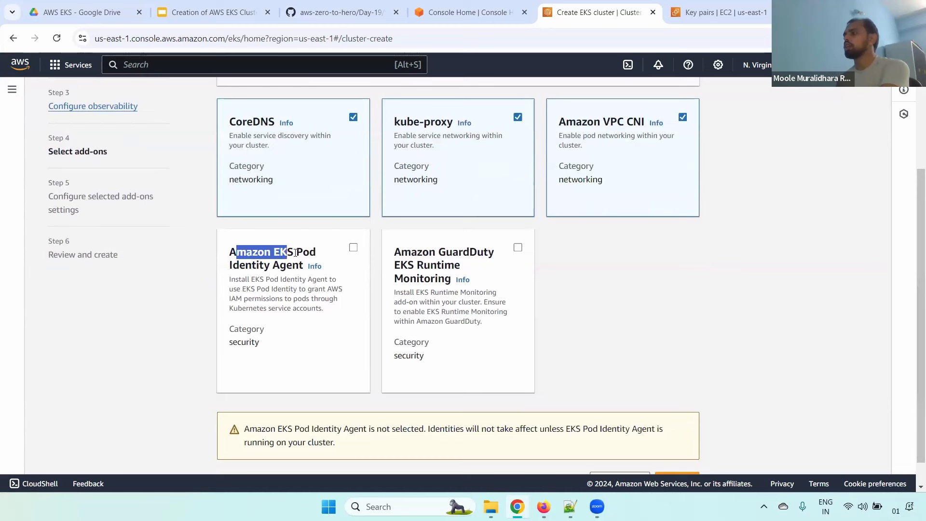
drag(394, 252, 486, 263)
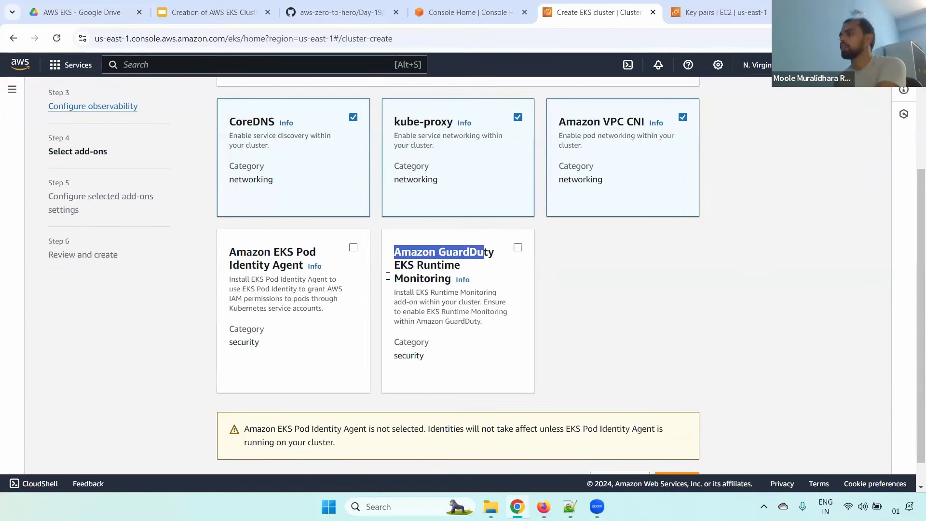
scroll(913, 223, down, 1)
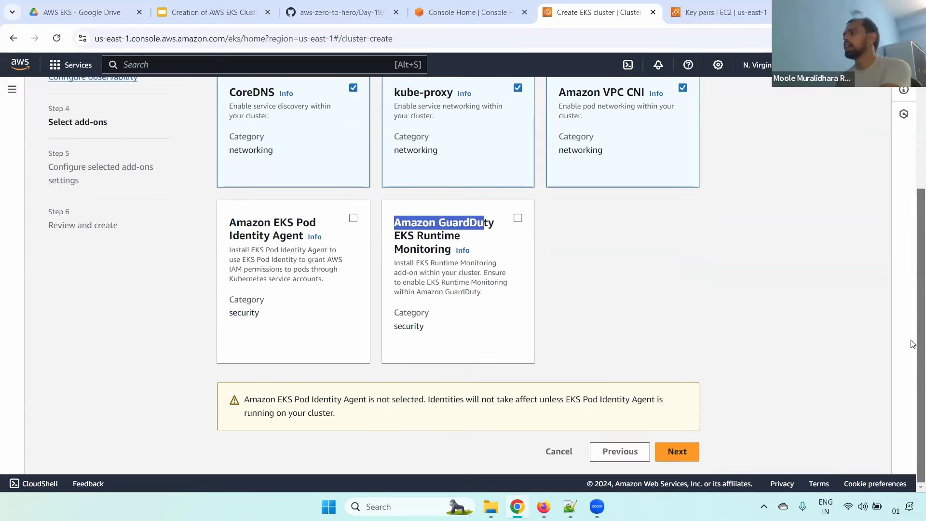
click(679, 452)
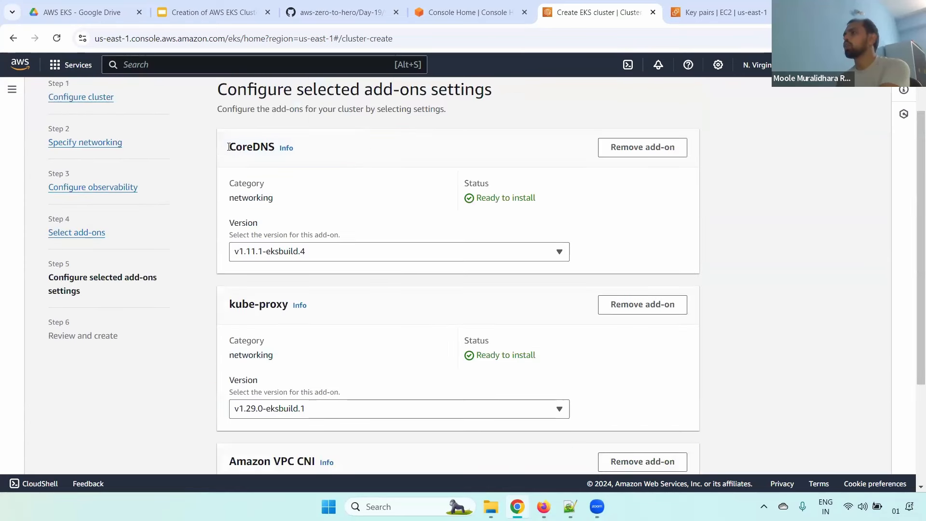
Review the three selected networking add-ons and keep CoreDNS at its default version v1.11.1-eksbuild.4
drag(229, 147, 254, 148)
drag(230, 304, 276, 304)
drag(917, 212, 914, 299)
drag(226, 331, 318, 329)
drag(910, 306, 887, 167)
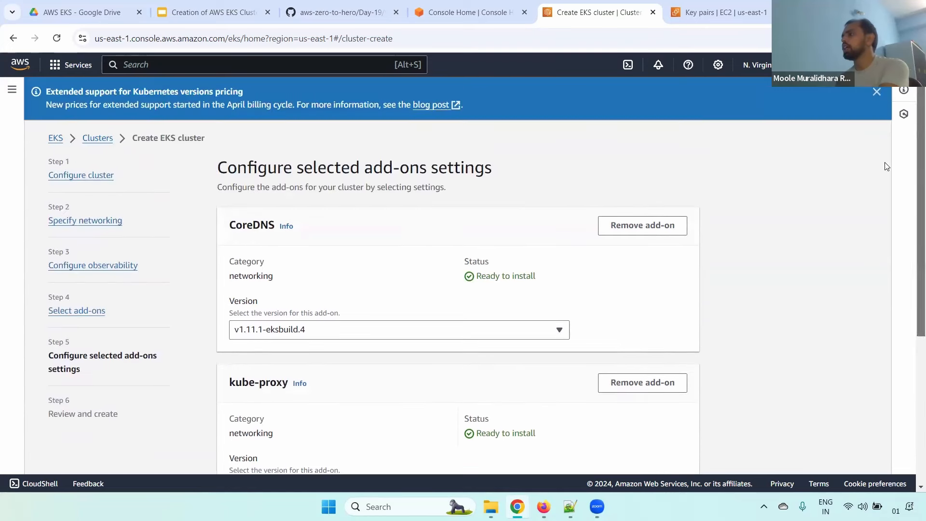
click(347, 330)
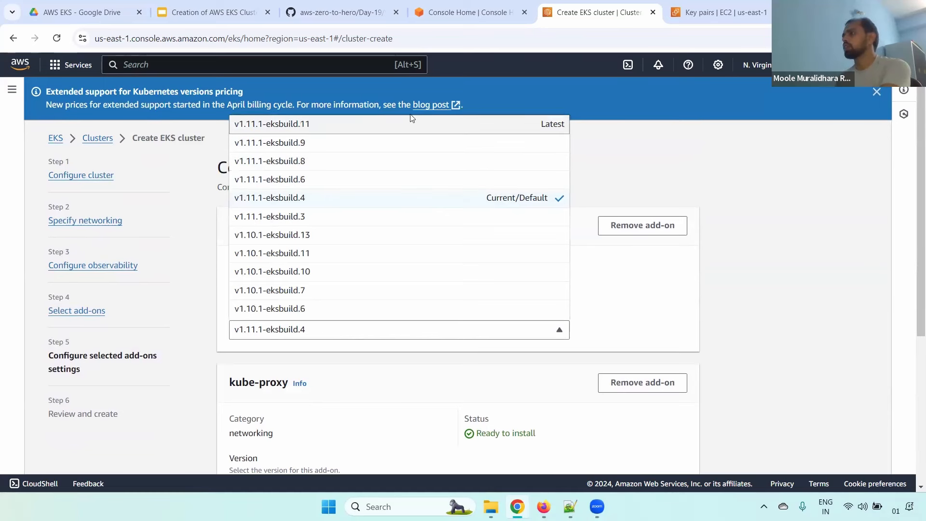
click(517, 200)
Check the available kube-proxy versions and keep the default v1.29.0-eksbuild.1
scroll(474, 302, down, 4)
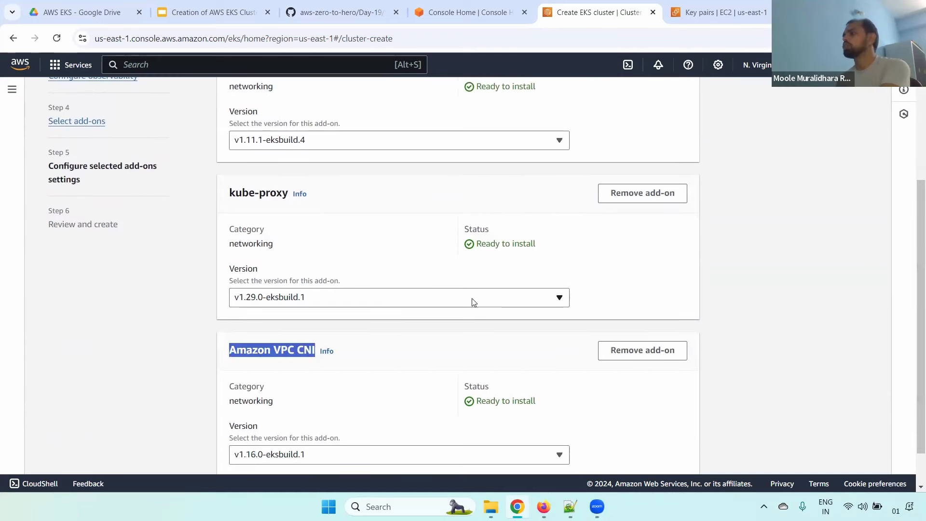
click(403, 298)
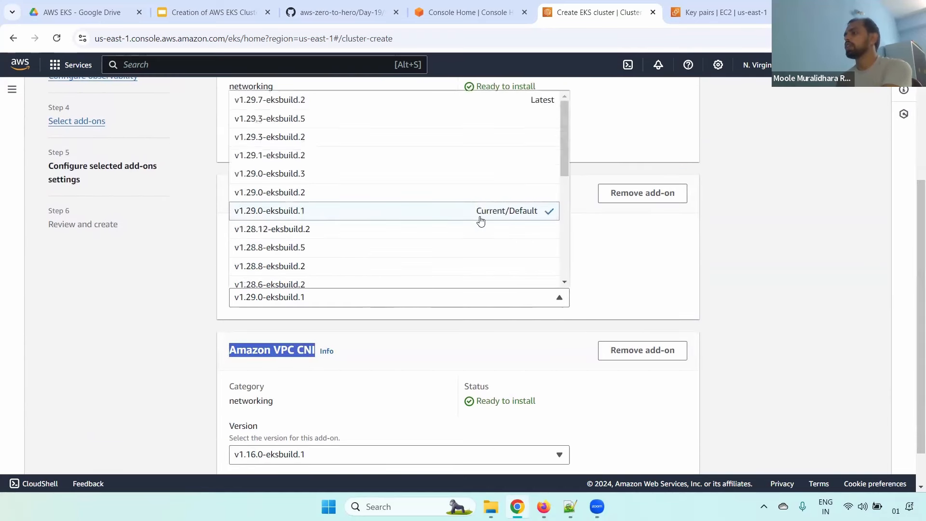
click(514, 212)
click(514, 293)
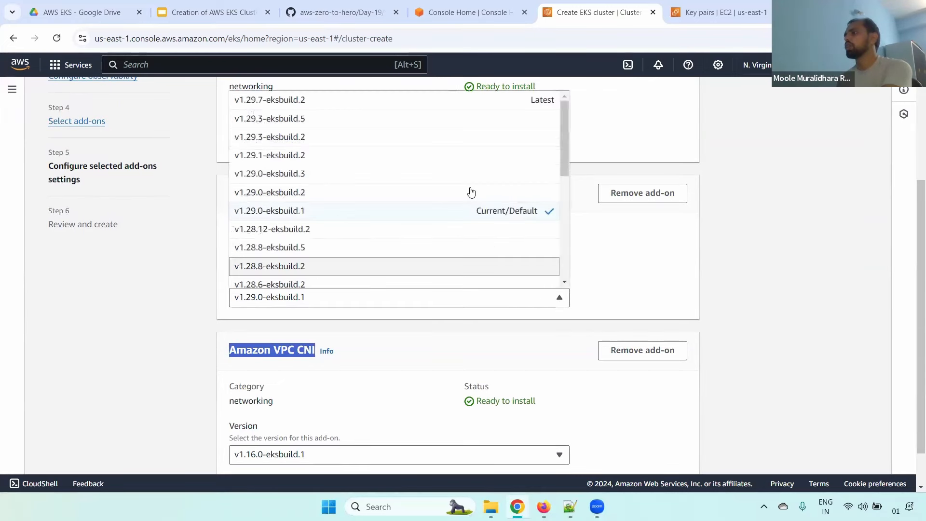
click(882, 322)
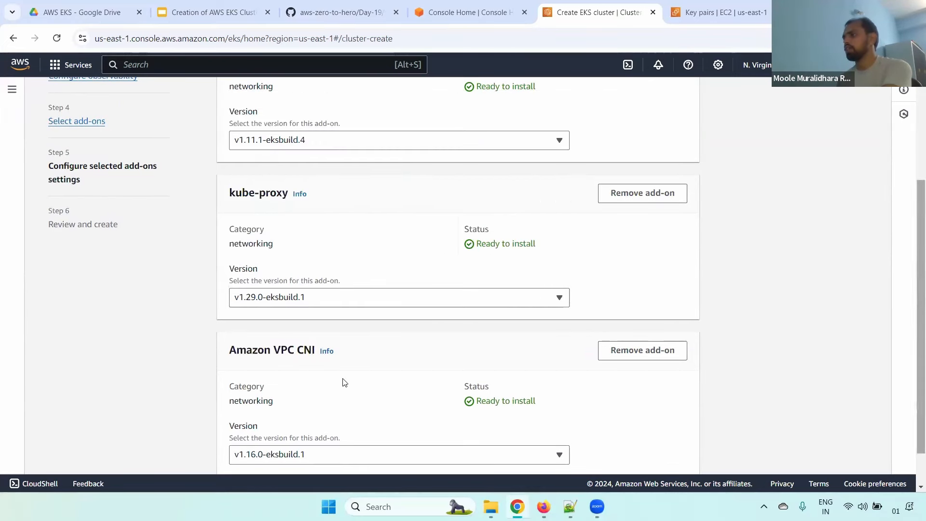
Recheck the add-on versions, leave Amazon VPC CNI at v1.16.0-eksbuild.1, and continue to the final review
scroll(344, 383, down, 2)
click(338, 409)
drag(911, 252, 913, 150)
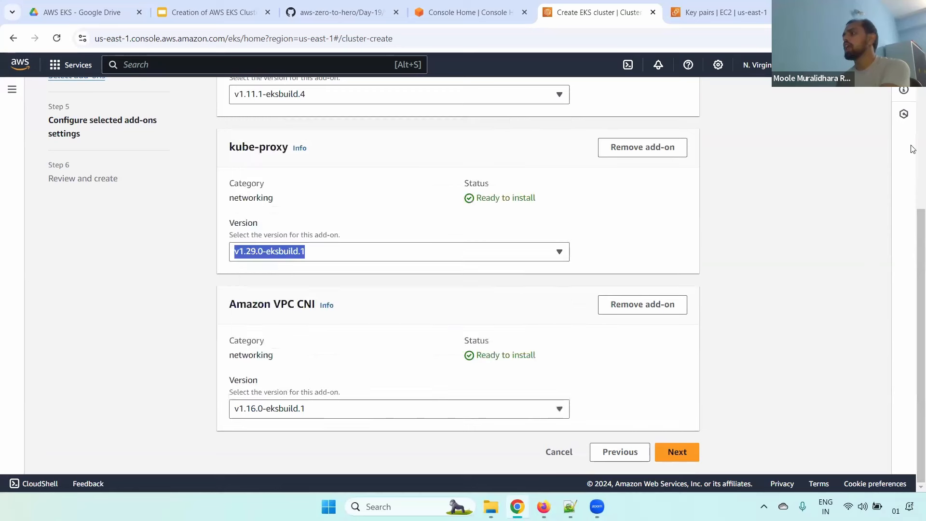
scroll(913, 150, up, 3)
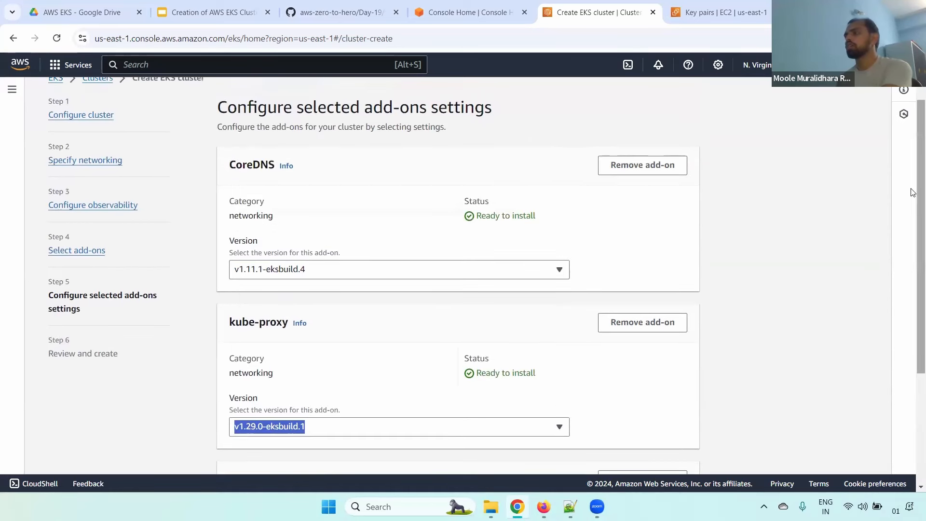
scroll(913, 192, down, 3)
drag(229, 303, 316, 303)
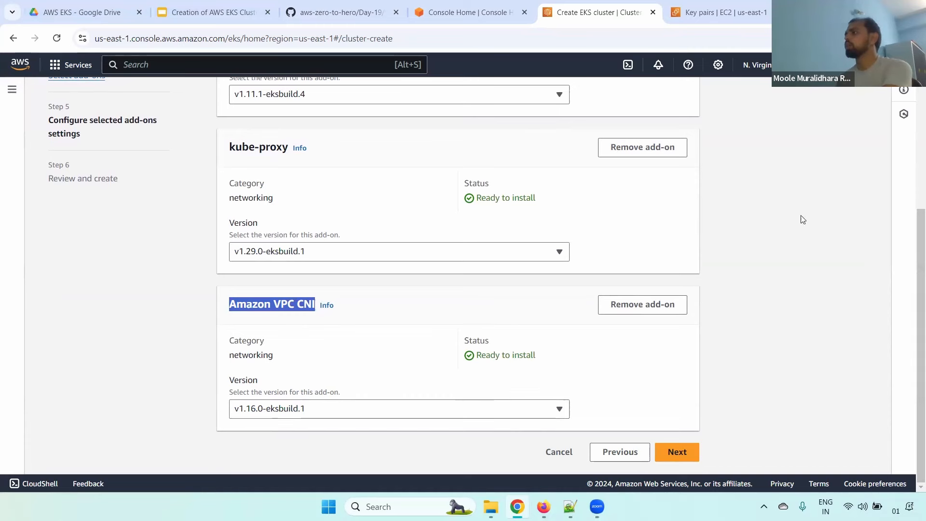
drag(917, 246, 916, 277)
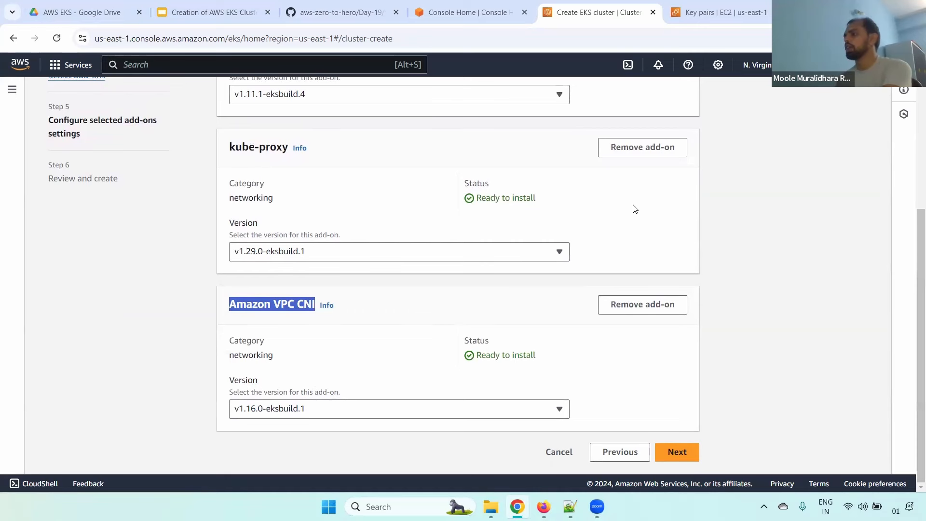
click(676, 453)
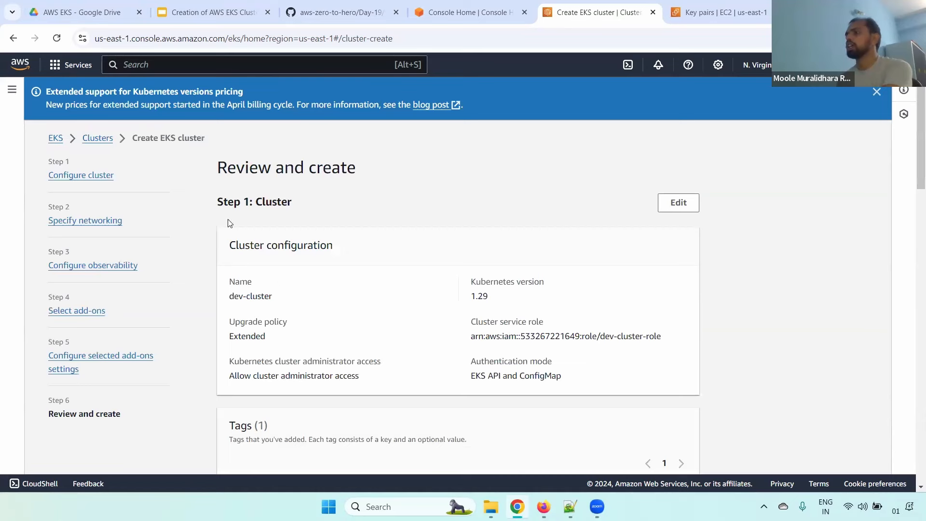
Review the cluster configuration, the VPC, subnet and security group settings, and the cluster endpoint access
drag(220, 198, 308, 203)
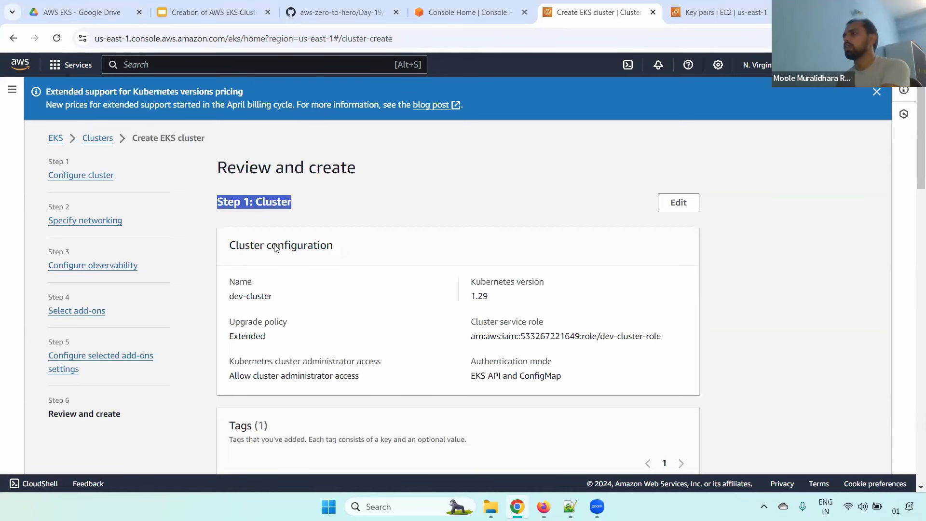
drag(236, 245, 596, 367)
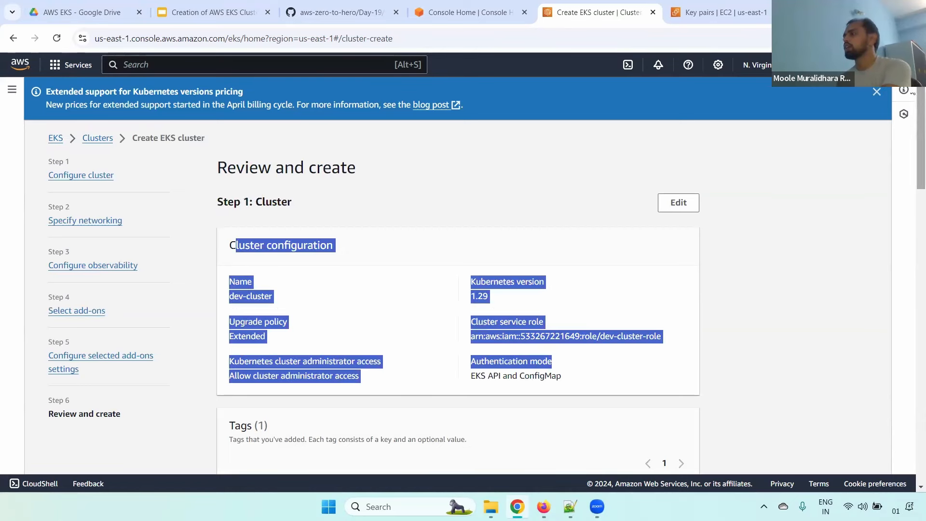
scroll(478, 110, down, 8)
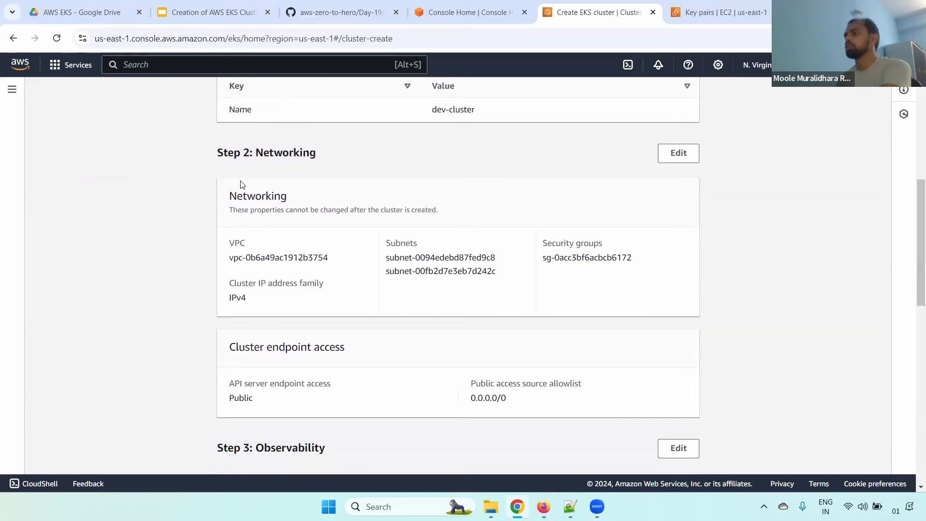
drag(225, 195, 378, 284)
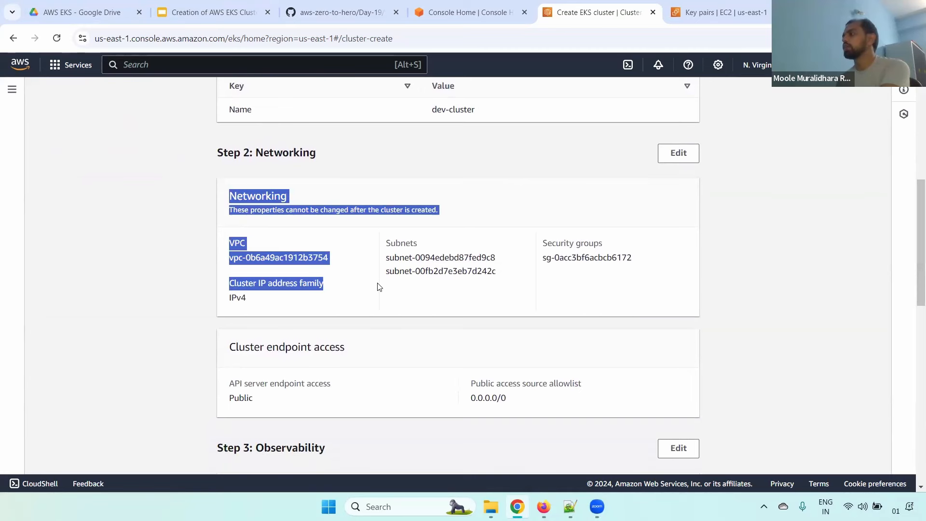
drag(543, 260, 643, 269)
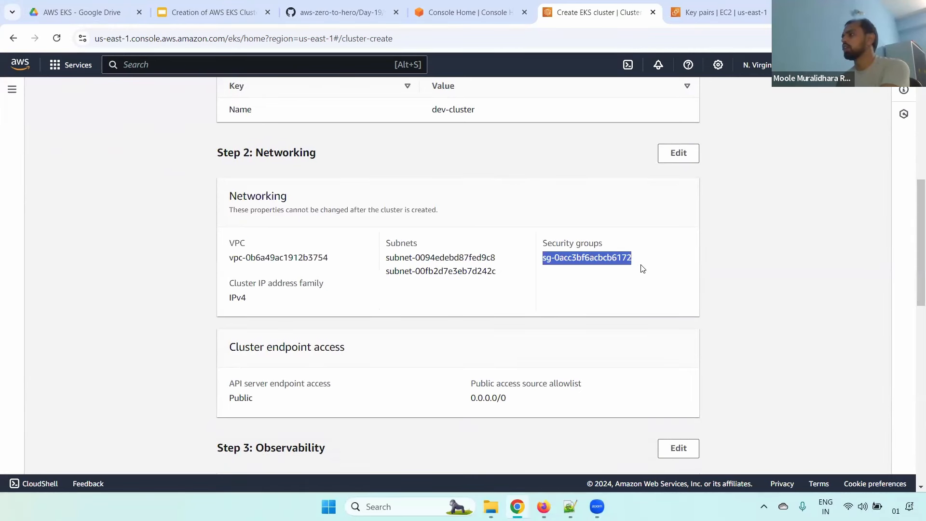
scroll(584, 182, down, 2)
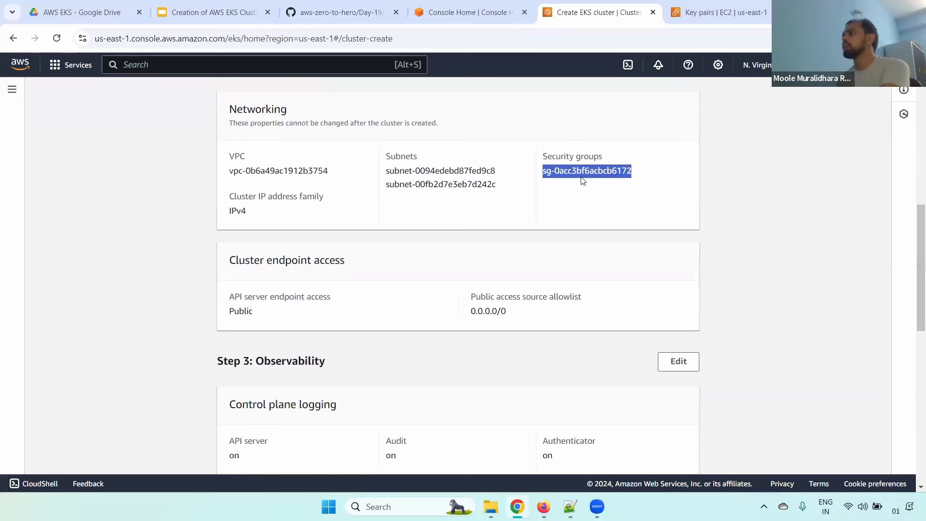
double_click(583, 174)
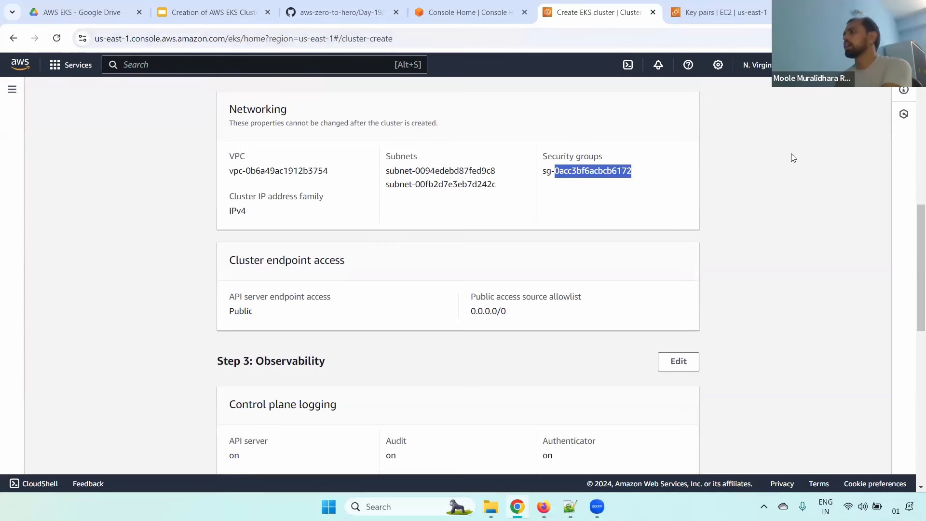
scroll(913, 203, down, 2)
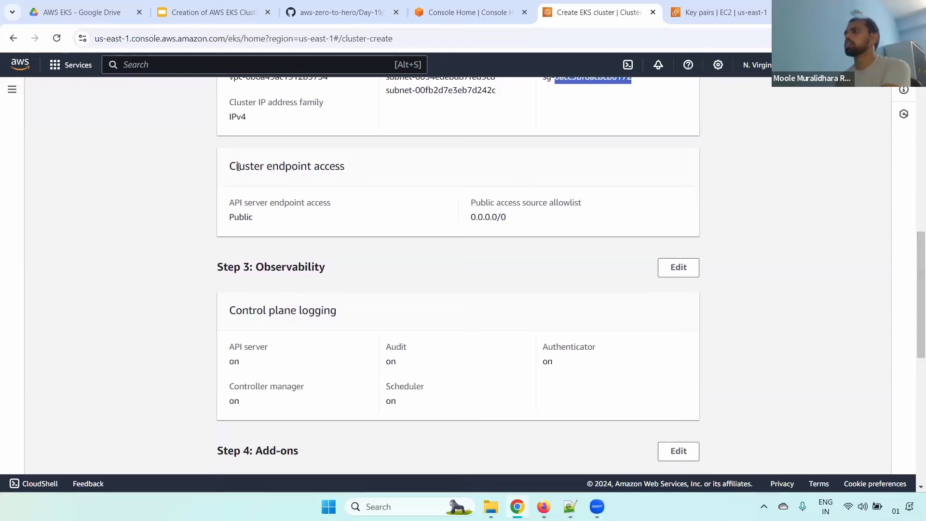
drag(230, 167, 542, 212)
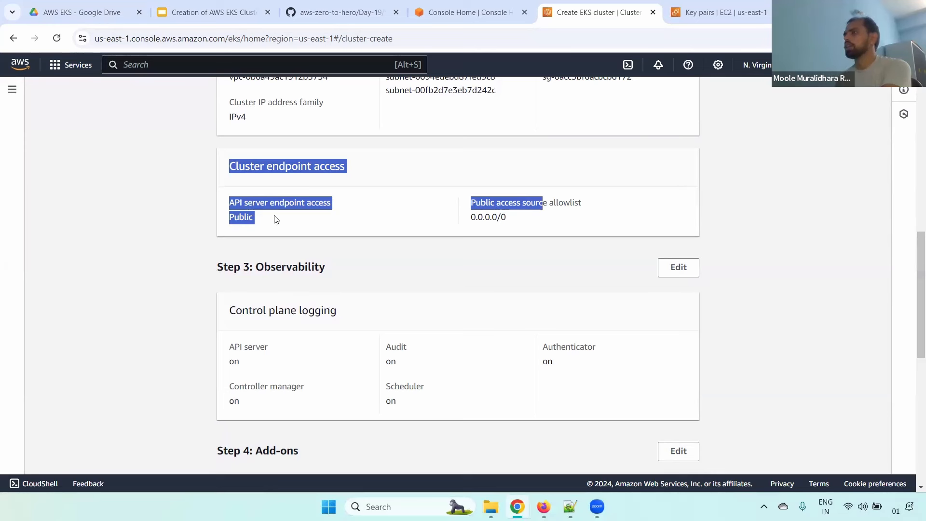
click(254, 225)
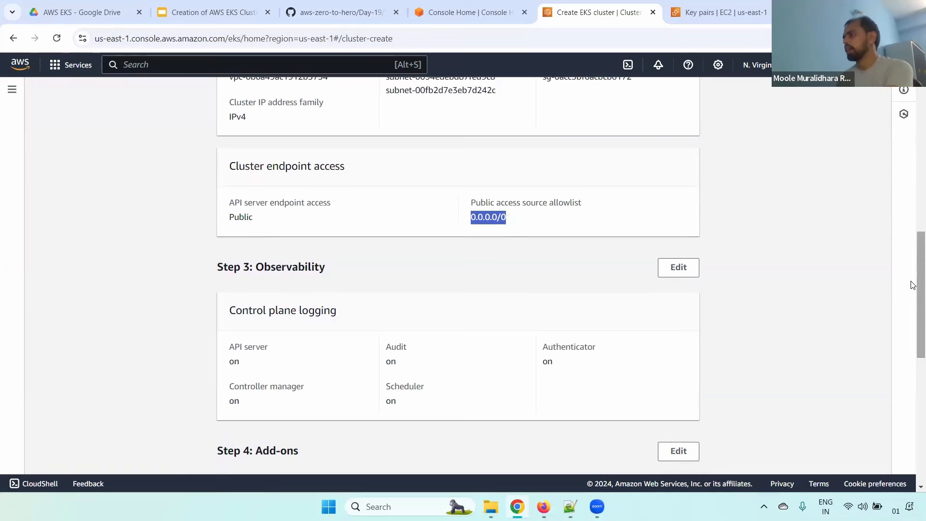
Check the control plane logging, selected add-ons and their versions in the summary, and create the cluster dev-cluster
drag(913, 290, 913, 326)
drag(230, 176, 384, 186)
drag(231, 213, 418, 264)
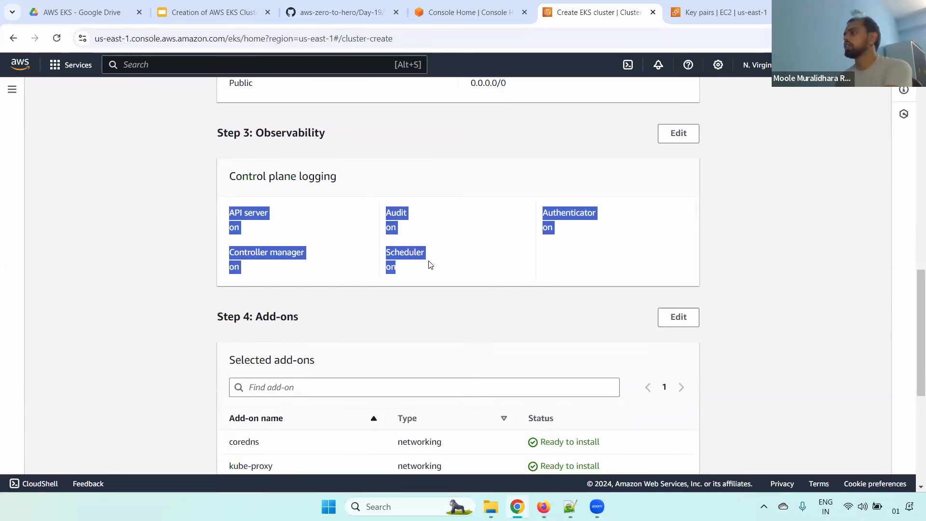
scroll(878, 260, down, 5)
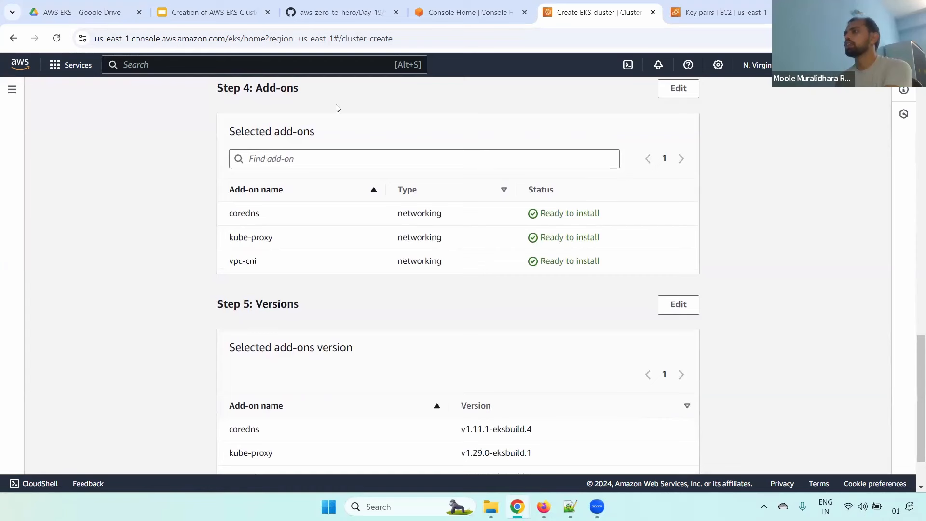
drag(229, 197, 637, 263)
triple_click(564, 213)
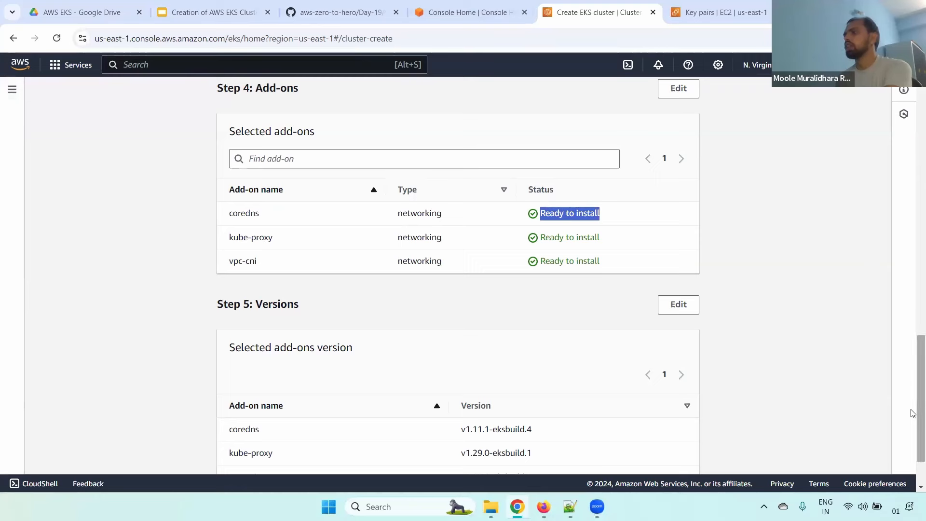
scroll(913, 410, down, 2)
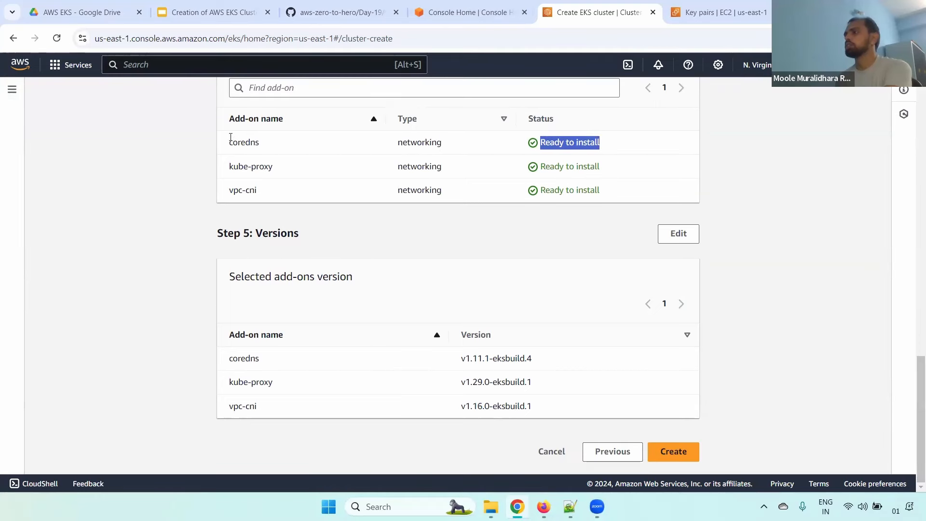
drag(229, 141, 393, 341)
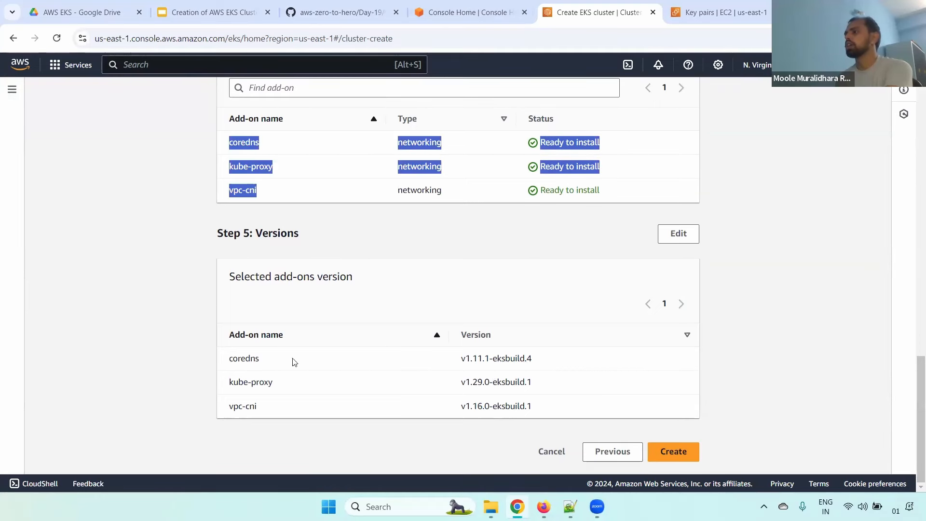
drag(240, 361, 512, 359)
double_click(255, 365)
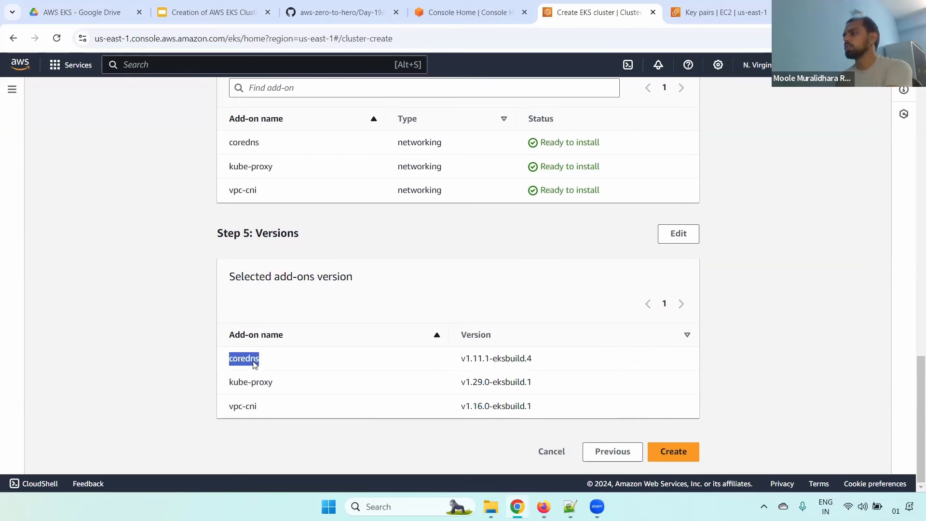
triple_click(502, 381)
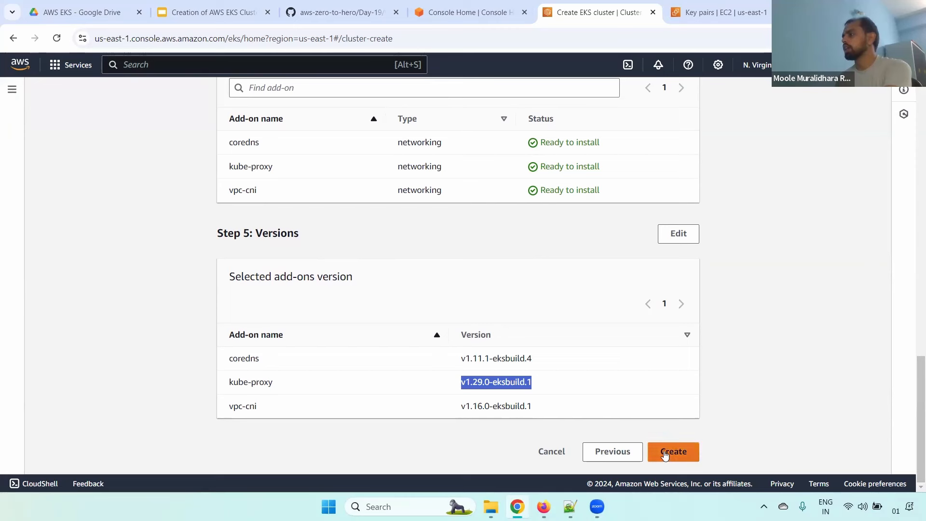
click(687, 452)
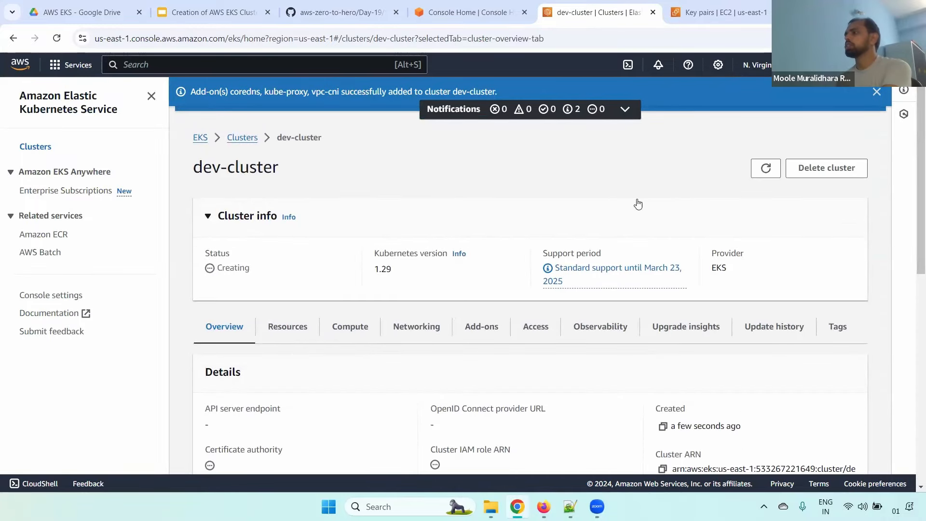
Dismiss the cluster notifications and refresh the status of dev-cluster in the EKS clusters list
click(878, 92)
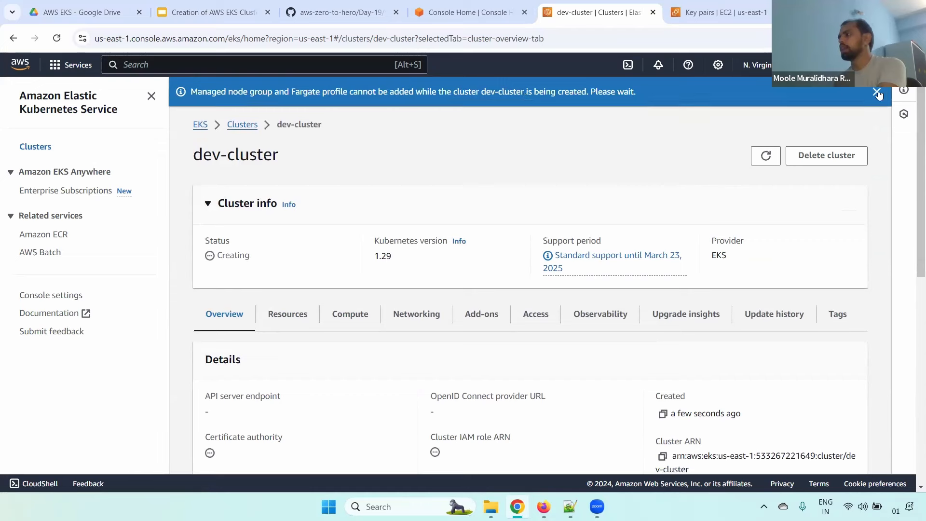
click(877, 93)
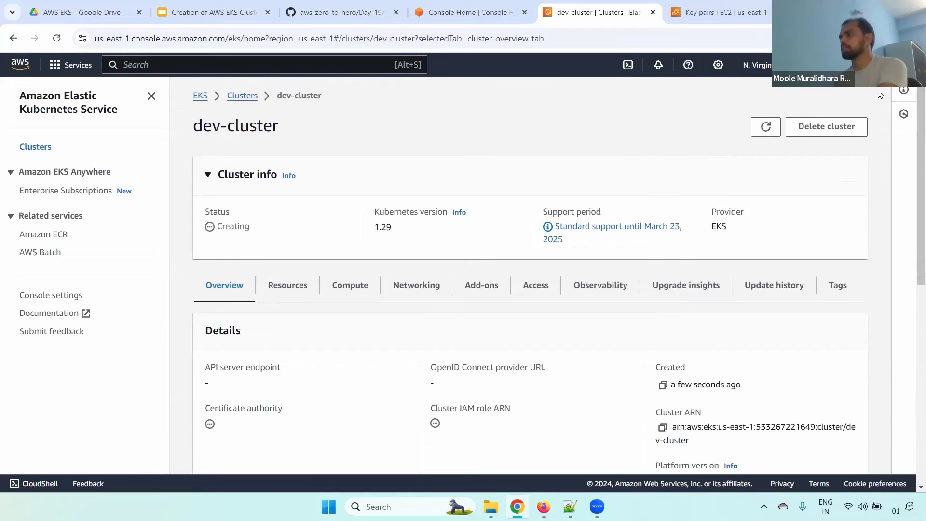
click(766, 127)
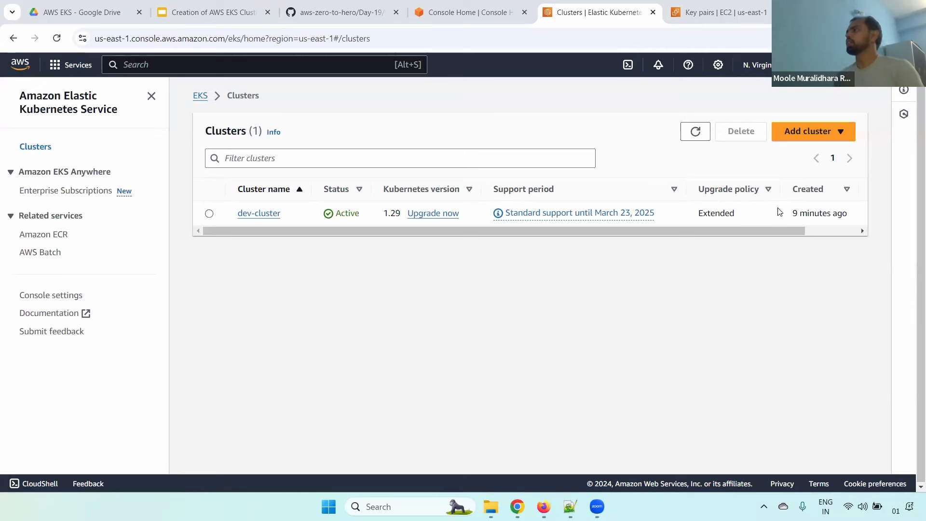
click(695, 131)
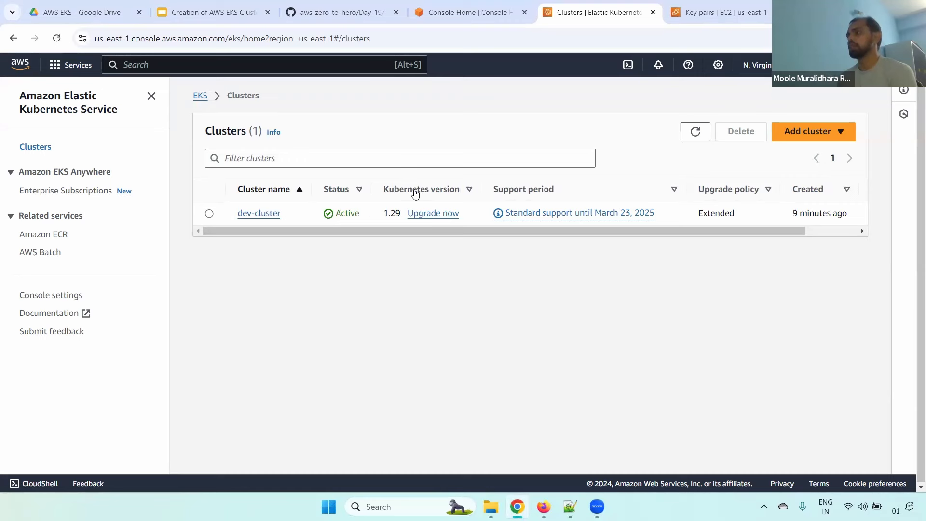
View the Kubernetes version upgrade options for dev-cluster and close them without upgrading
drag(467, 231, 526, 238)
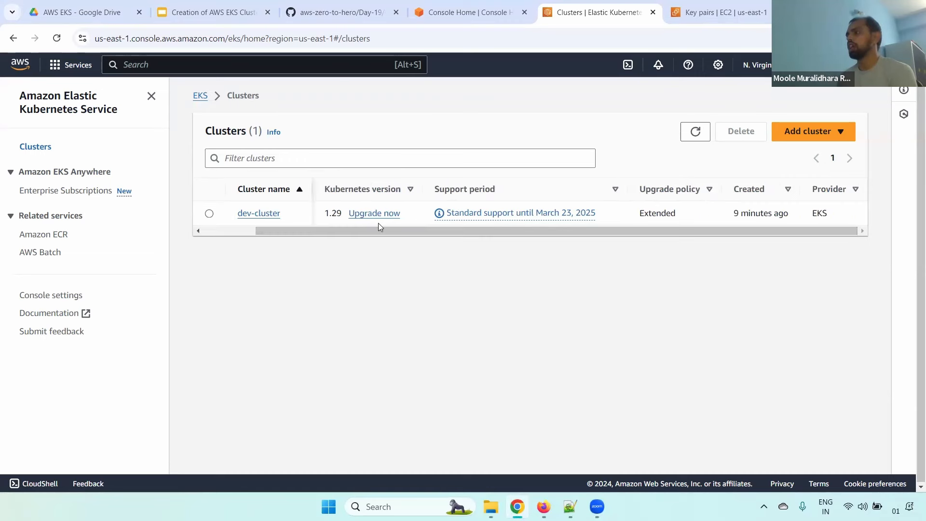
click(375, 215)
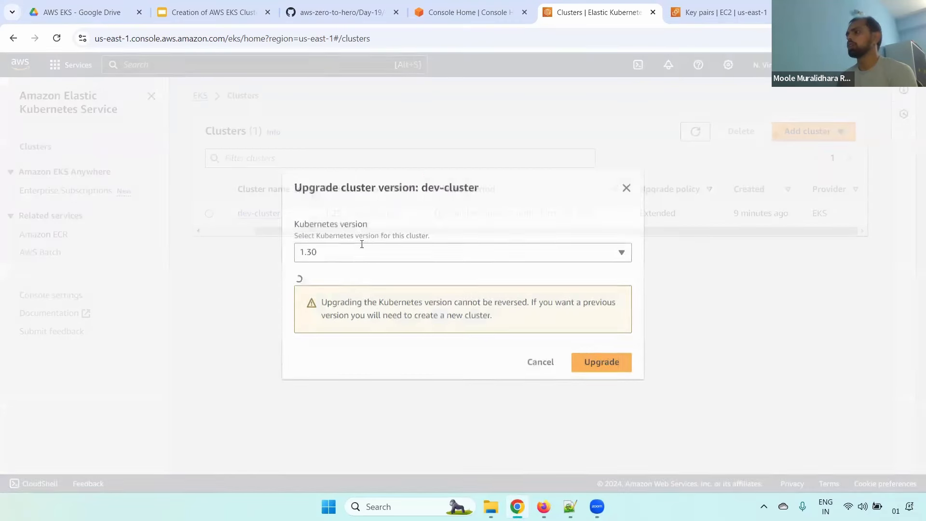
click(633, 196)
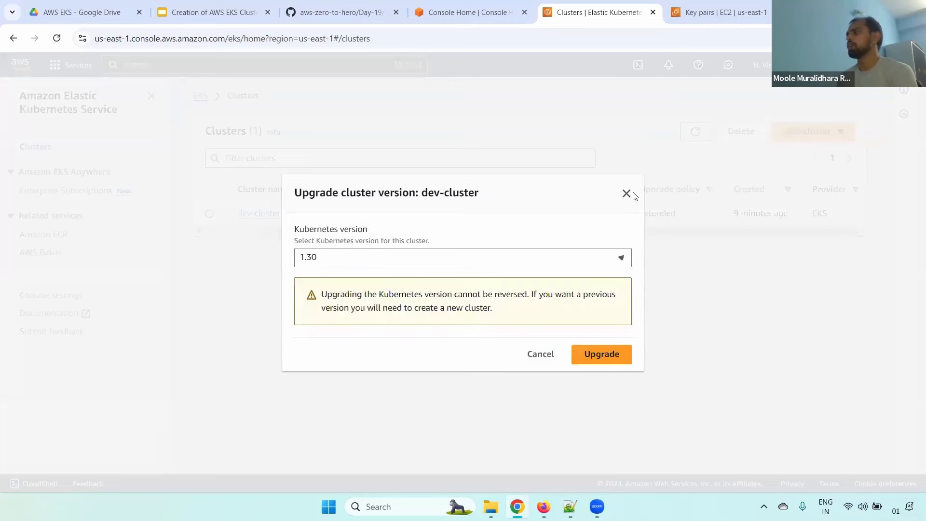
click(627, 193)
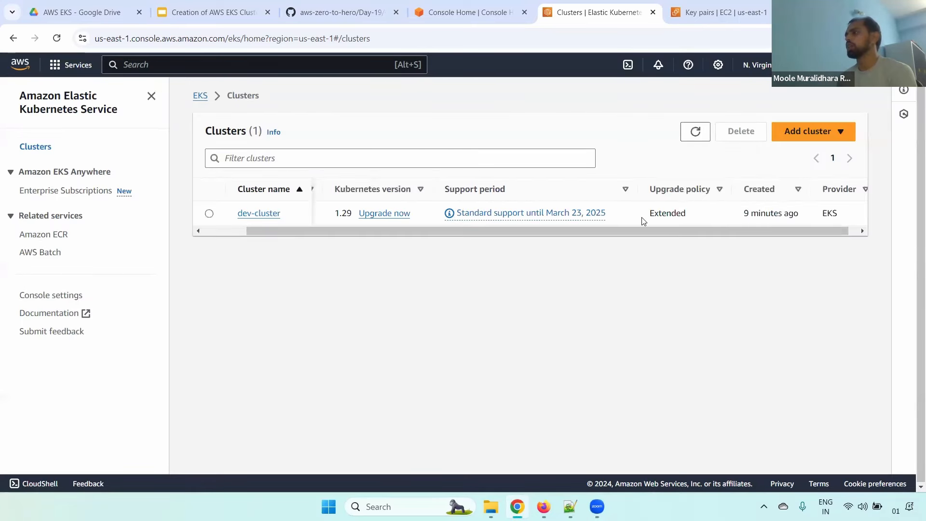
Examine the upgrade policy, creation time and provider of dev-cluster in the clusters list
scroll(631, 229, right, 1)
double_click(656, 213)
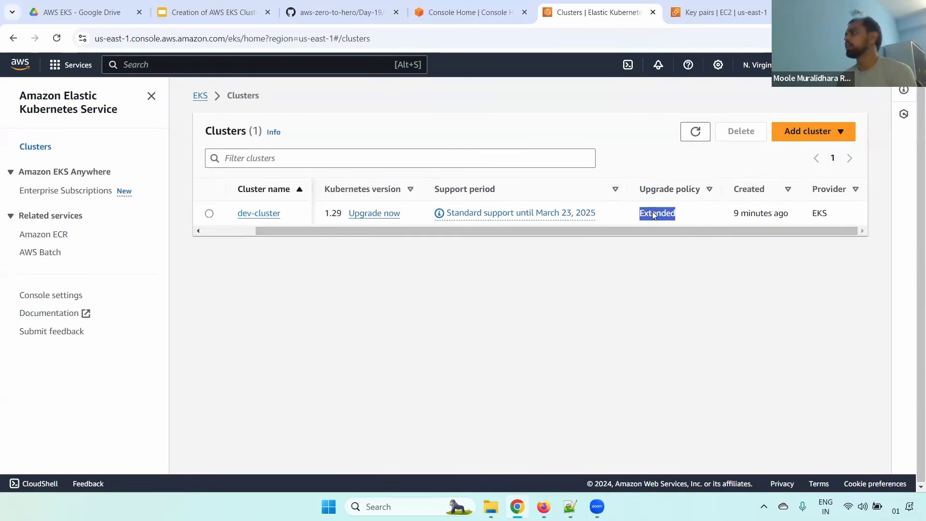
drag(737, 213, 836, 215)
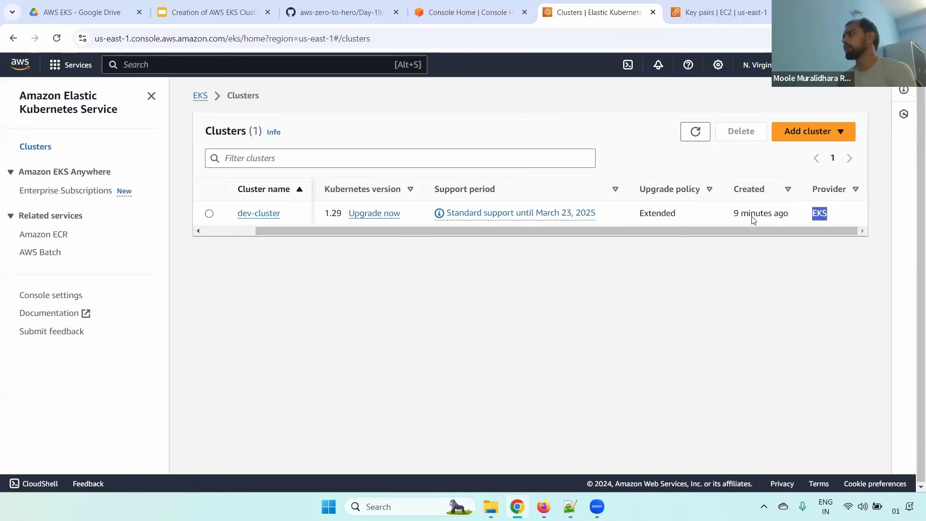
drag(337, 232, 251, 229)
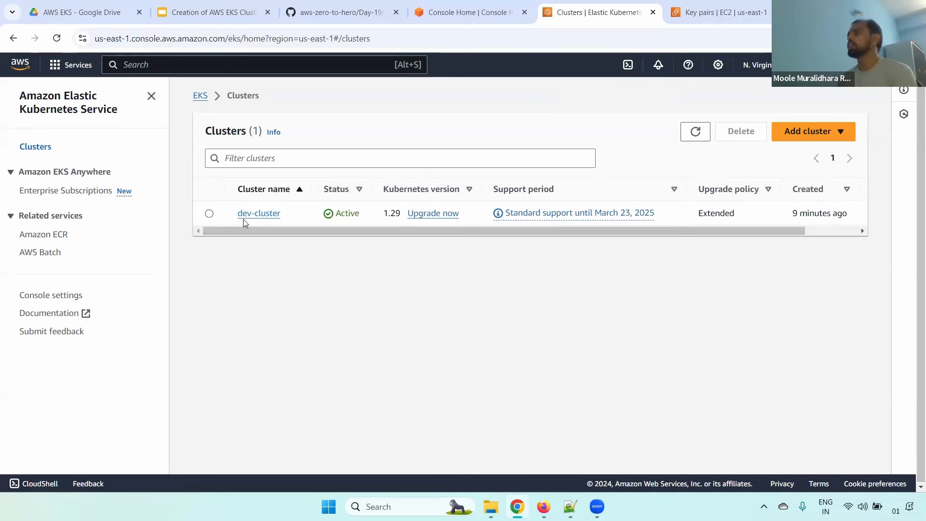
Open the dev-cluster details and read the notice about the end of standard support for its Kubernetes version
click(256, 213)
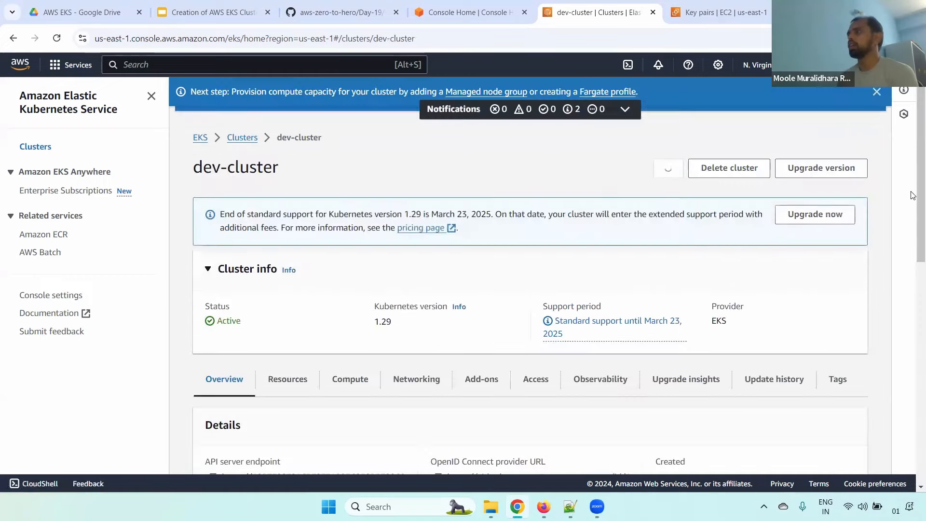
drag(914, 166, 913, 188)
drag(224, 164, 491, 158)
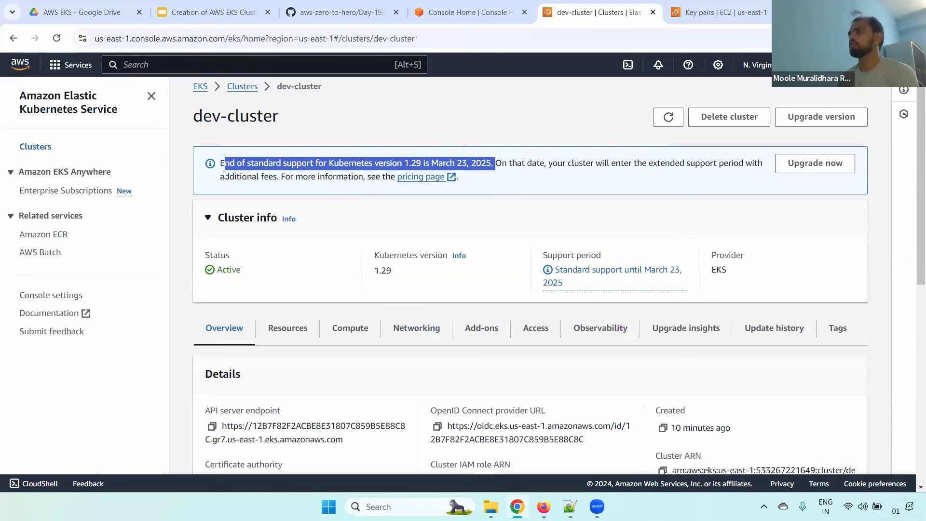
drag(221, 163, 275, 177)
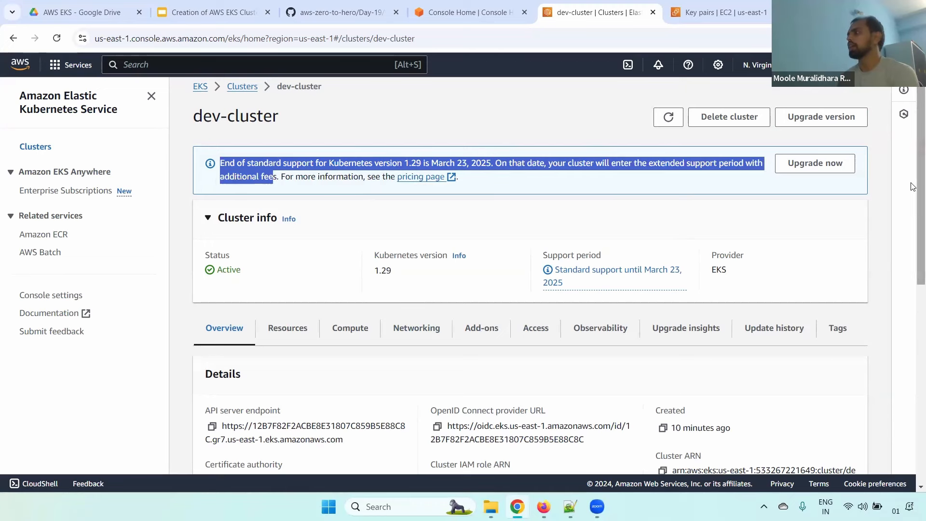
Review the status, Kubernetes version and provider in the cluster info of dev-cluster
scroll(914, 219, down, 1)
scroll(254, 186, down, 1)
drag(204, 172, 433, 191)
drag(375, 174, 459, 194)
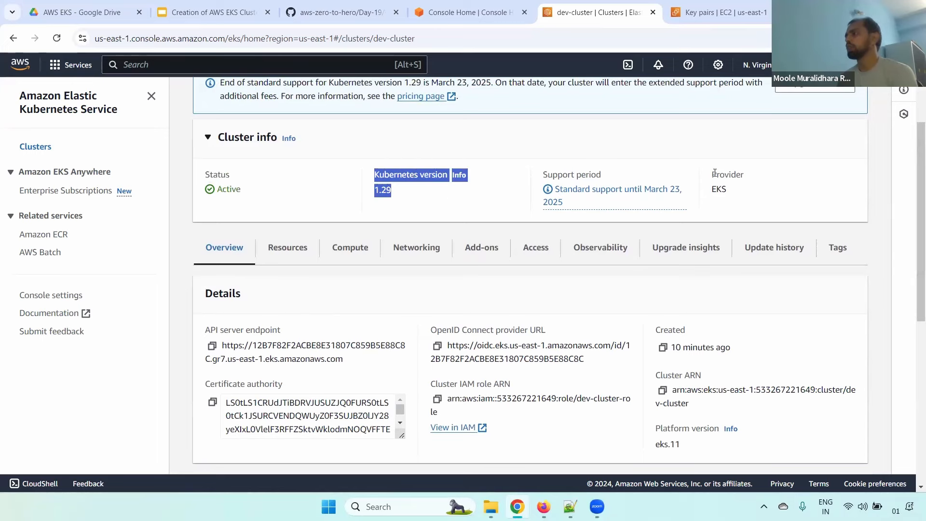
drag(713, 173, 743, 205)
scroll(914, 193, down, 1)
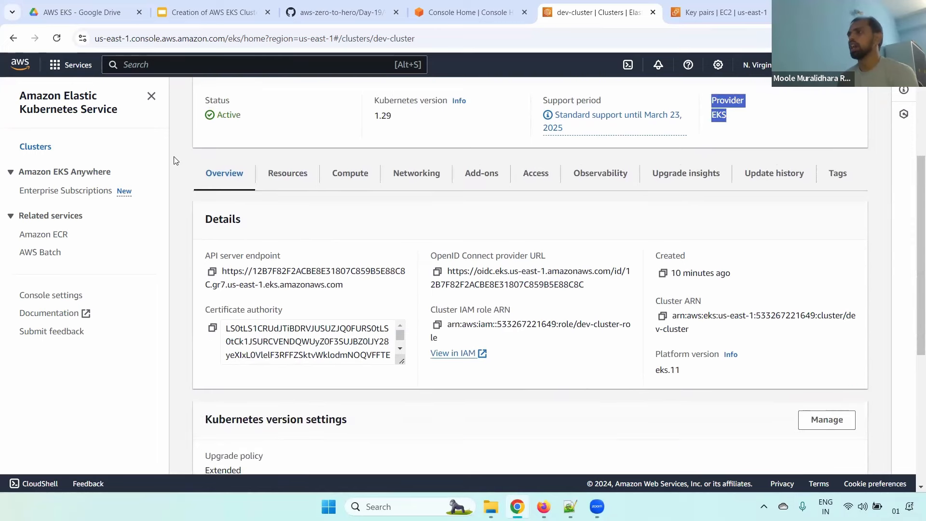
Review the API server endpoint and certificate authority of dev-cluster, and copy its OpenID Connect provider URL
drag(206, 260, 295, 259)
drag(343, 285, 215, 273)
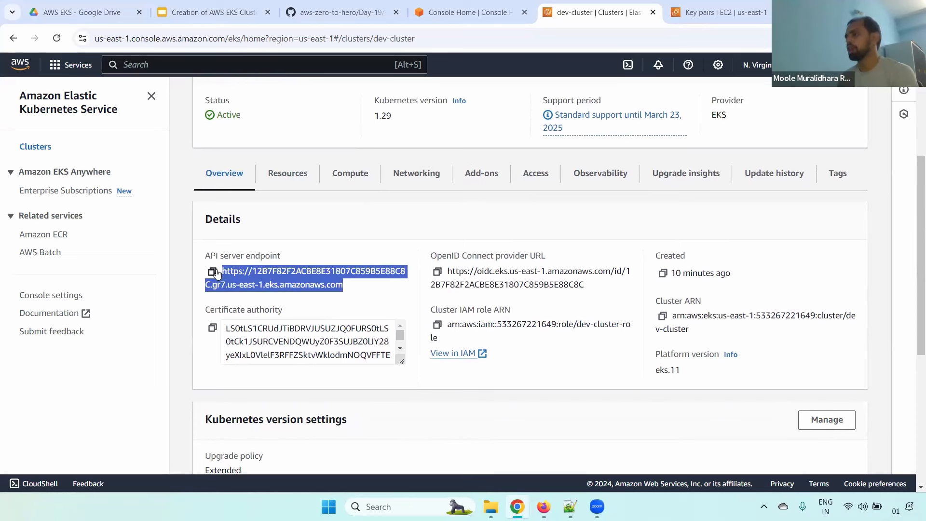
drag(204, 309, 289, 310)
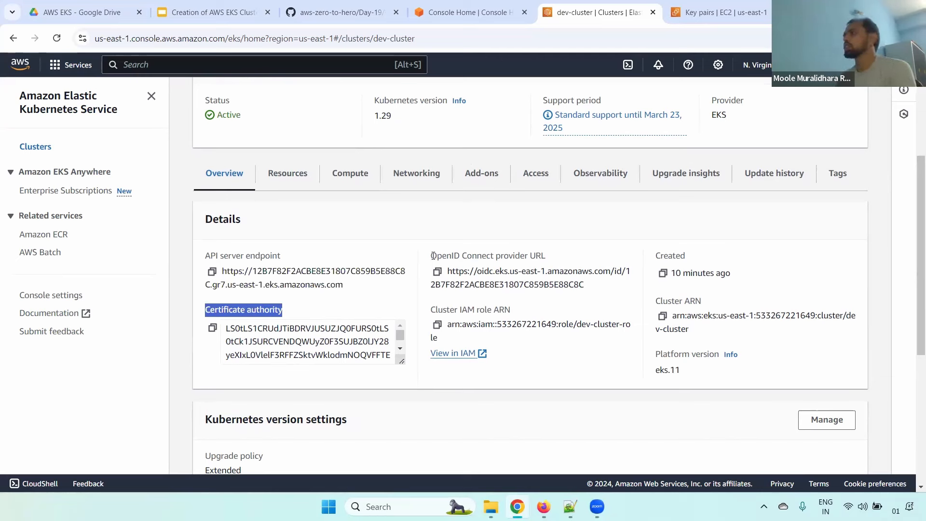
drag(431, 256, 571, 255)
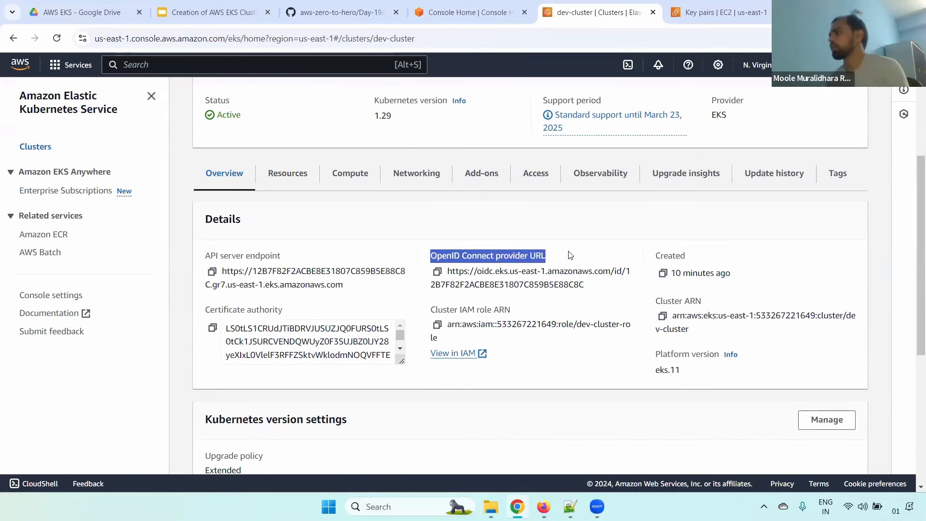
click(437, 272)
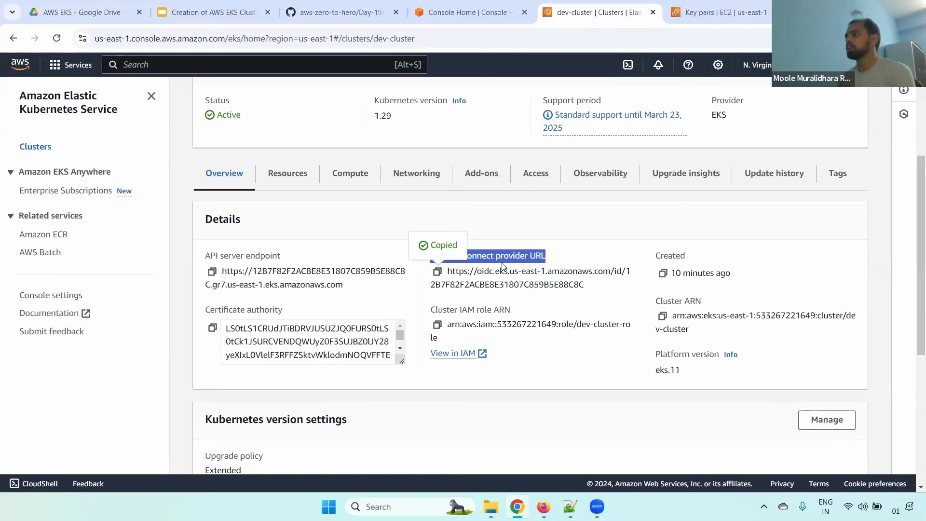
Examine the cluster's IAM role ARN, creation time, cluster ARN and platform version, comparing the latter with the Kubernetes version
drag(429, 311, 533, 312)
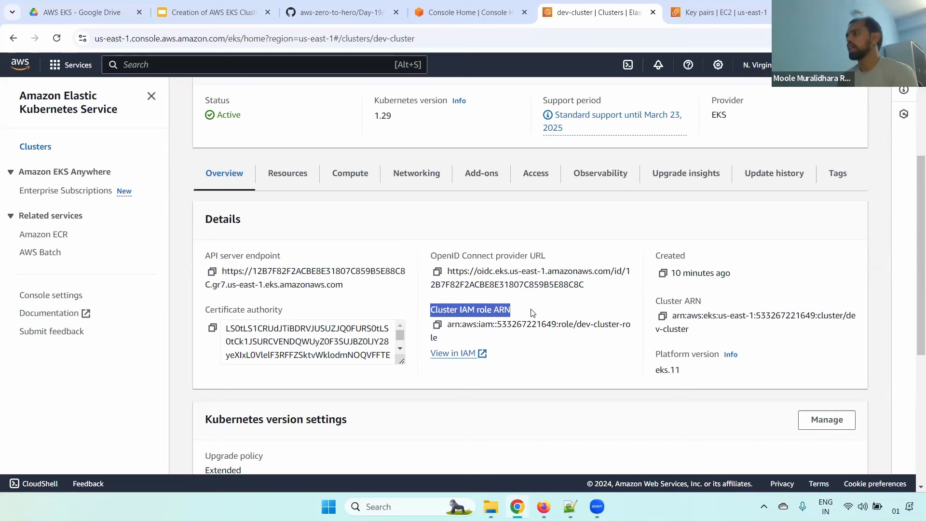
drag(658, 258, 754, 277)
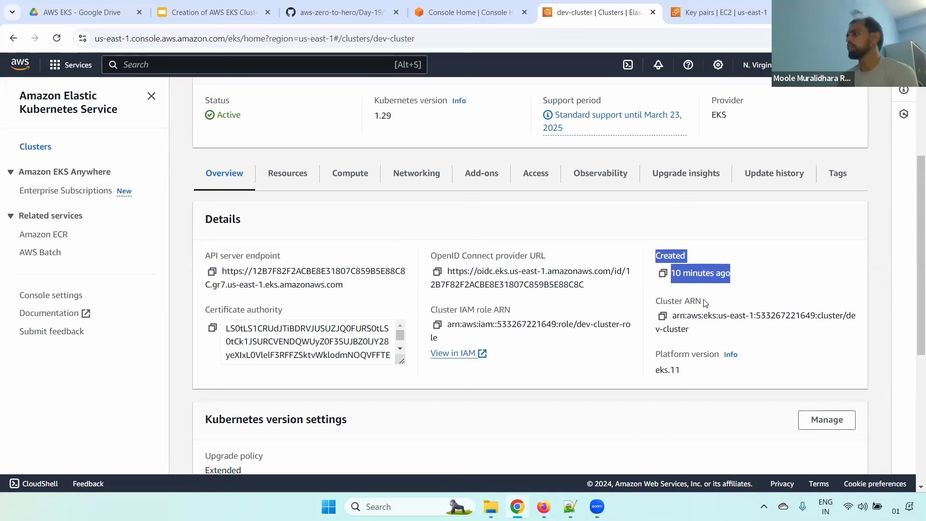
drag(657, 301, 726, 303)
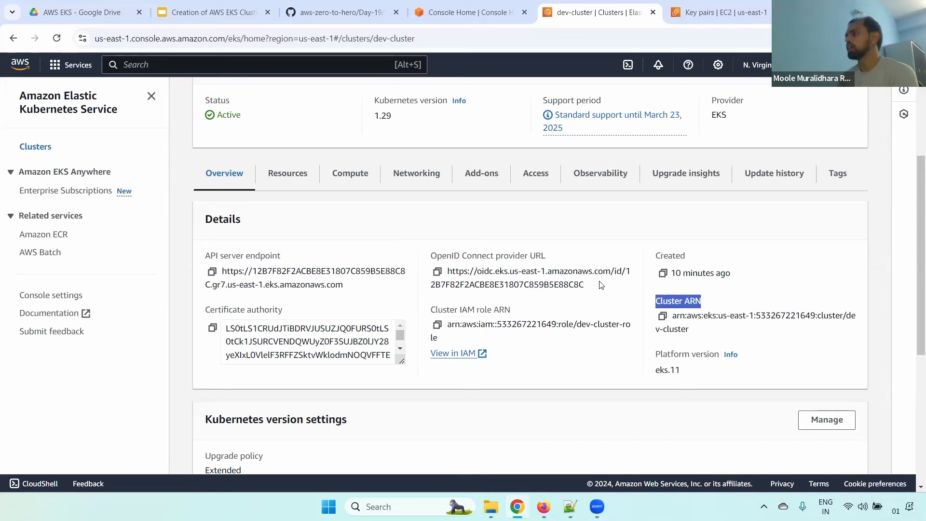
drag(429, 311, 584, 320)
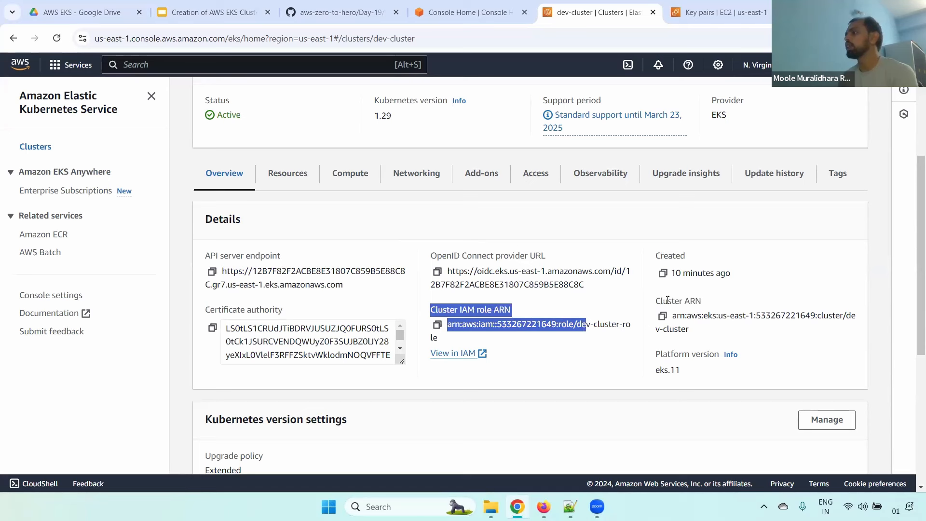
drag(661, 301, 719, 319)
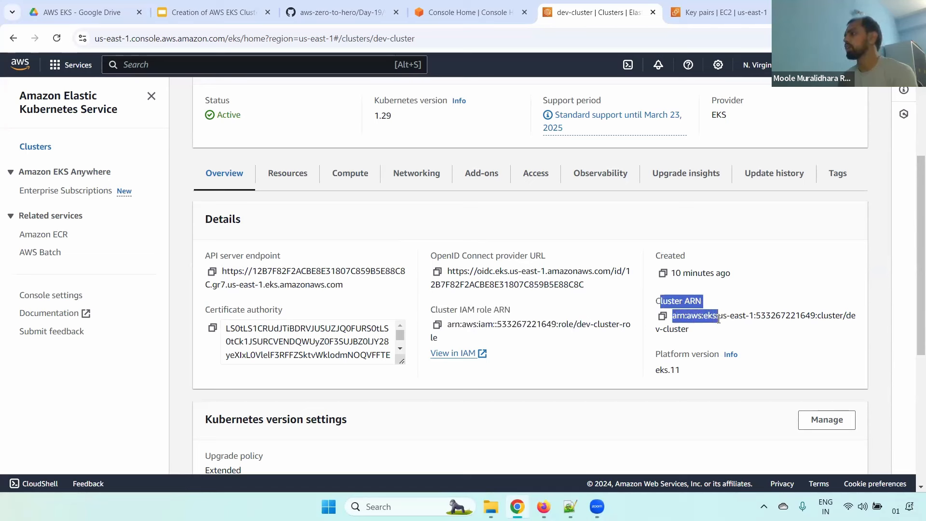
drag(654, 354, 722, 358)
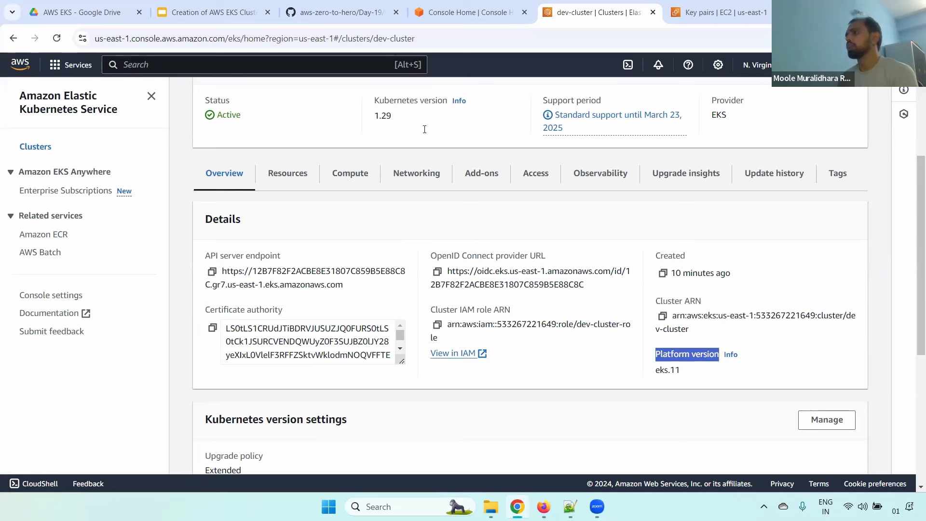
drag(374, 116, 414, 120)
drag(656, 372, 692, 373)
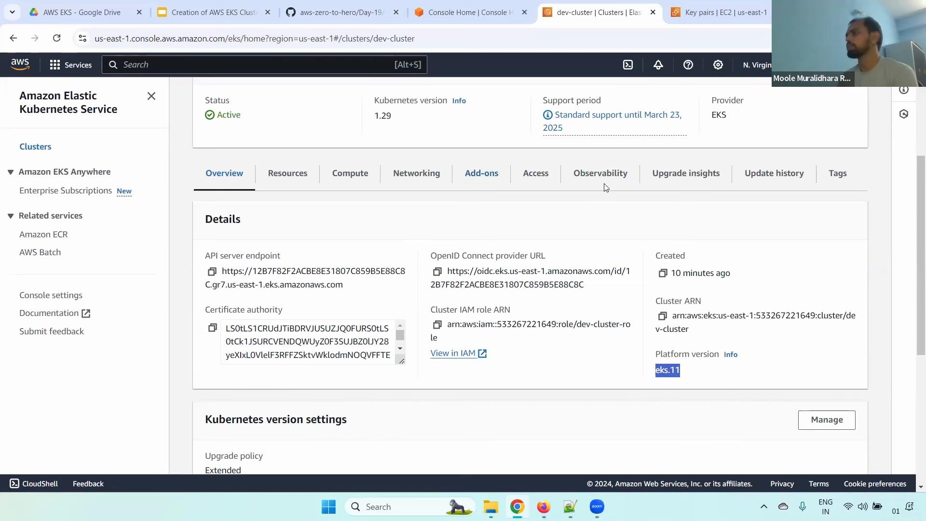
Review the upgrade policy in the Kubernetes version settings and the health issues of dev-cluster
drag(912, 234, 913, 315)
drag(199, 255, 363, 260)
drag(208, 292, 292, 295)
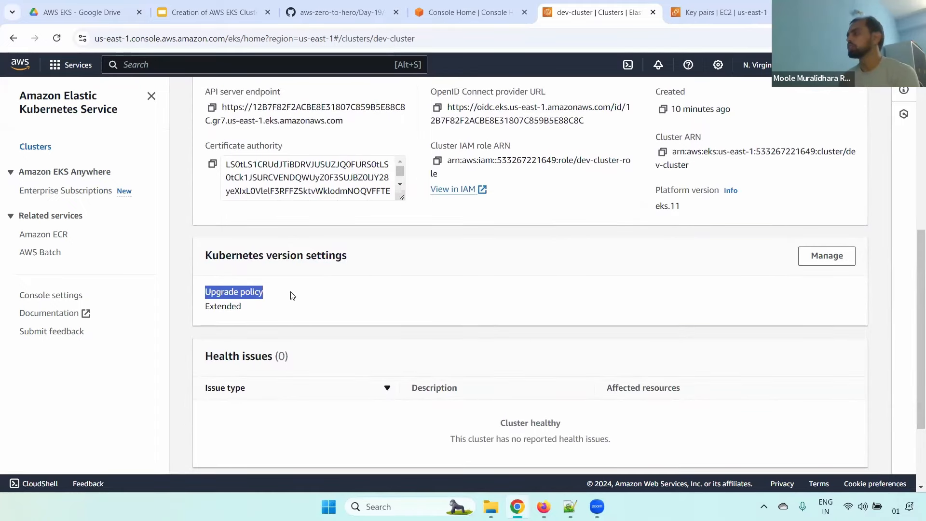
double_click(230, 306)
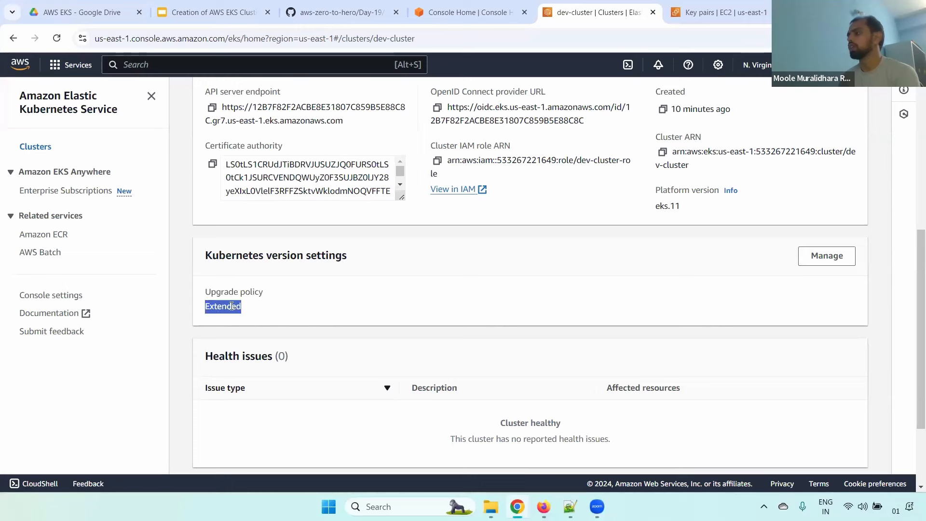
drag(914, 295, 913, 359)
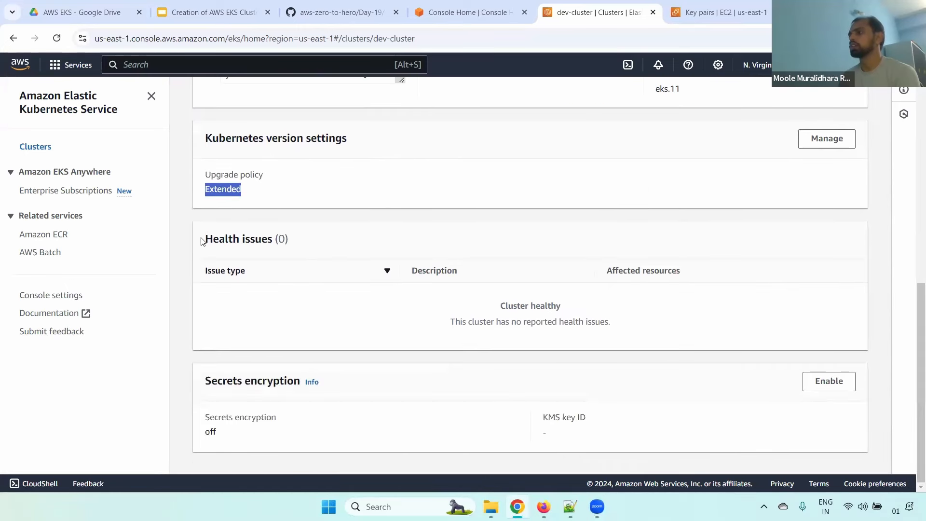
drag(202, 240, 287, 239)
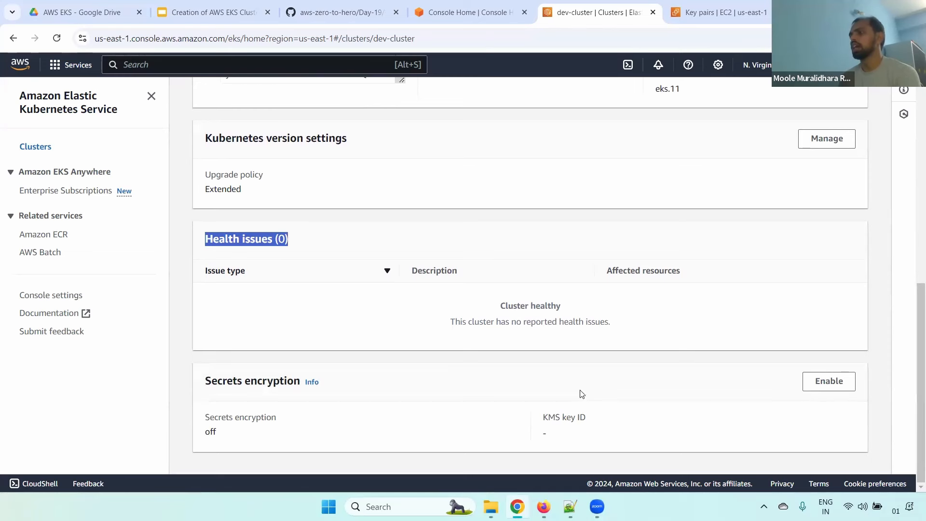
View the form for enabling secrets encryption with a KMS key and return to dev-cluster without enabling it
drag(201, 381, 304, 384)
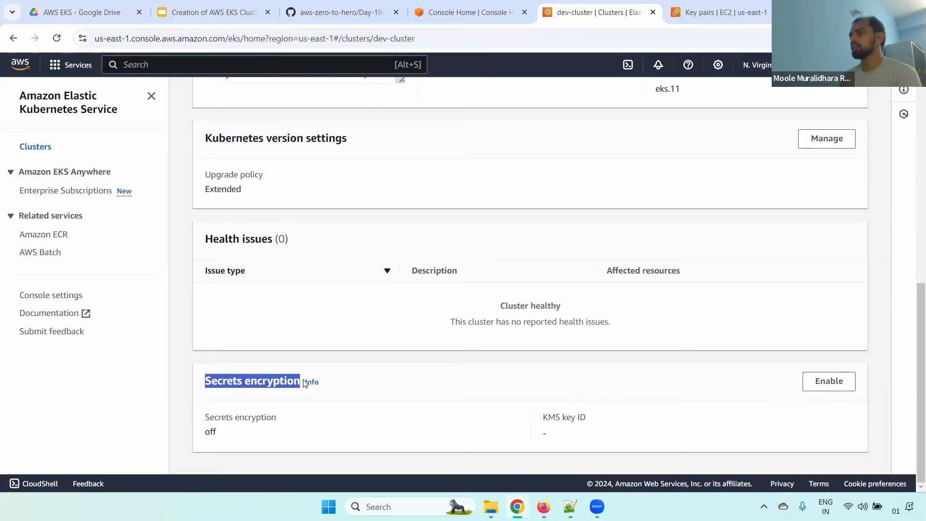
click(831, 382)
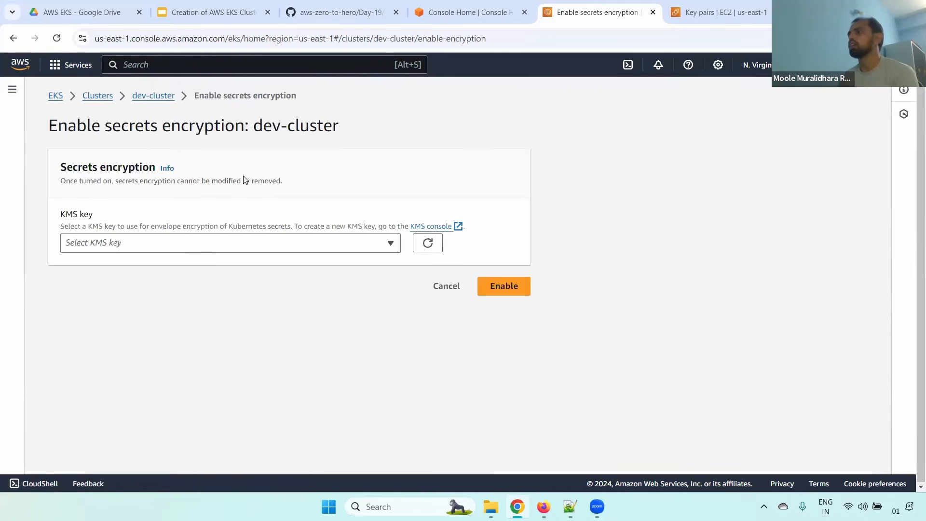
click(164, 96)
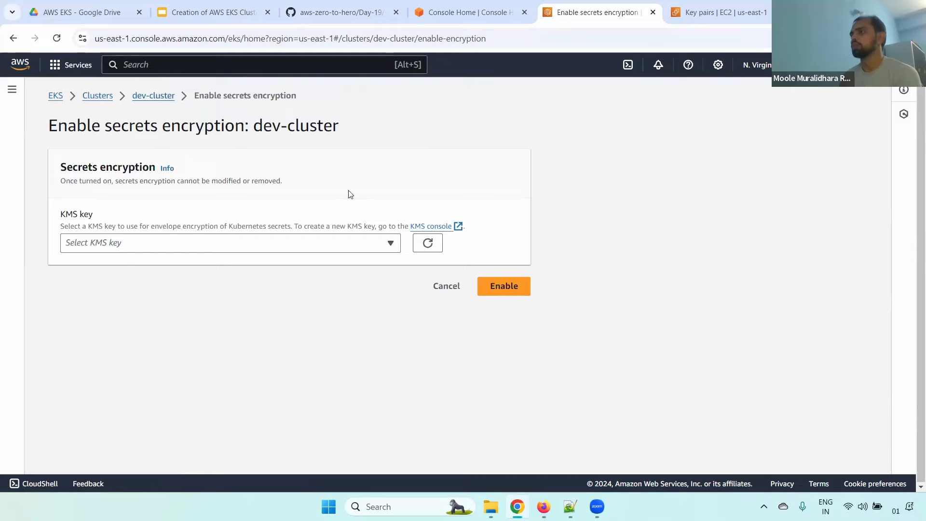
Show the Pods workloads among the resources of dev-cluster
mouse_move(920, 180)
mouse_down()
mouse_move(913, 341)
mouse_move(913, 167)
mouse_move(913, 234)
mouse_up()
click(278, 348)
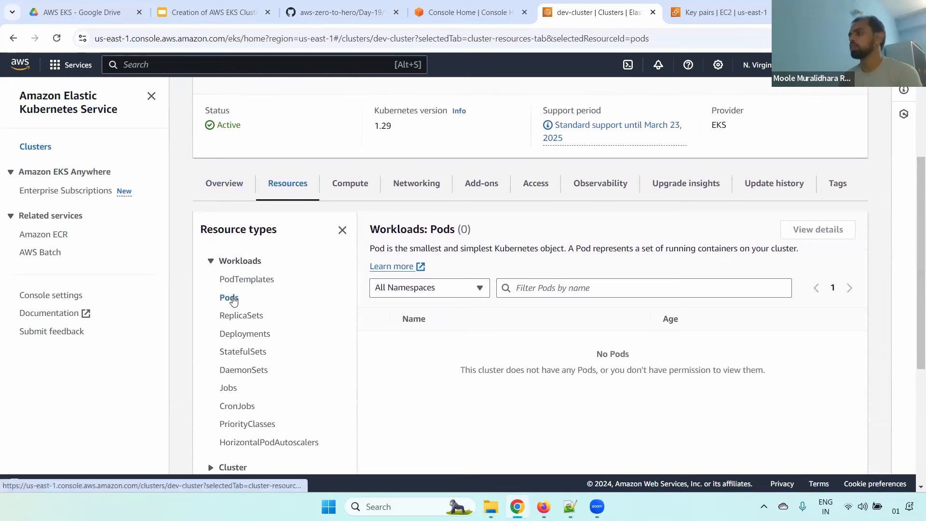
Show the PodTemplates, ReplicaSets and Deployments workloads of dev-cluster one after another
click(243, 280)
click(240, 316)
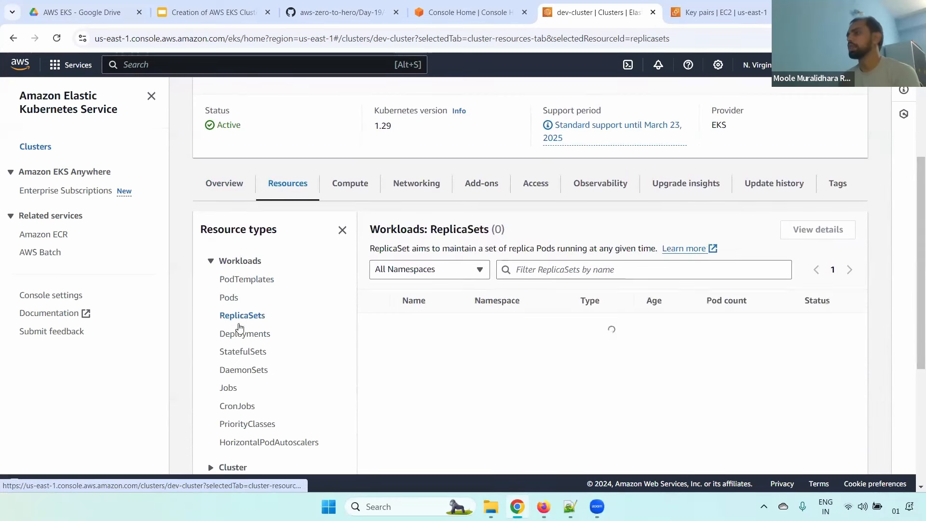
click(240, 336)
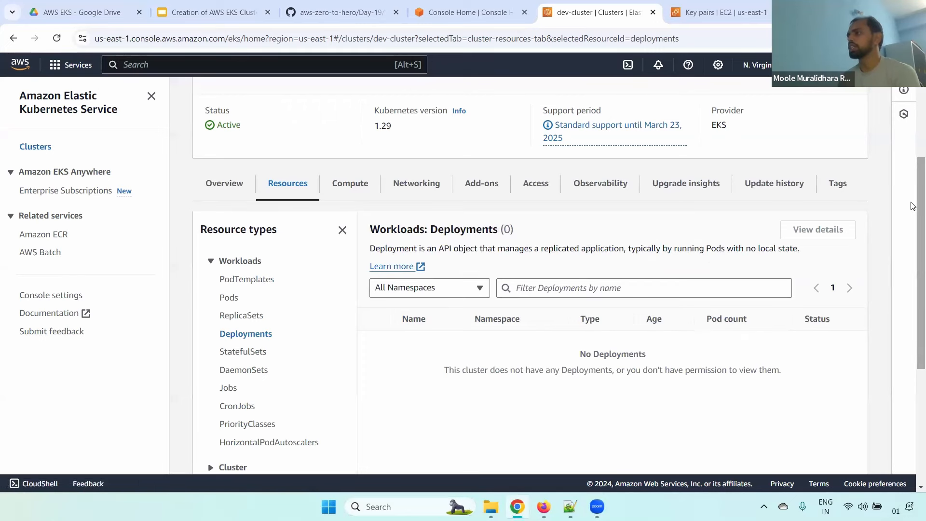
List the namespace filter choices for Deployments and show the DaemonSets workloads
scroll(912, 206, down, 1)
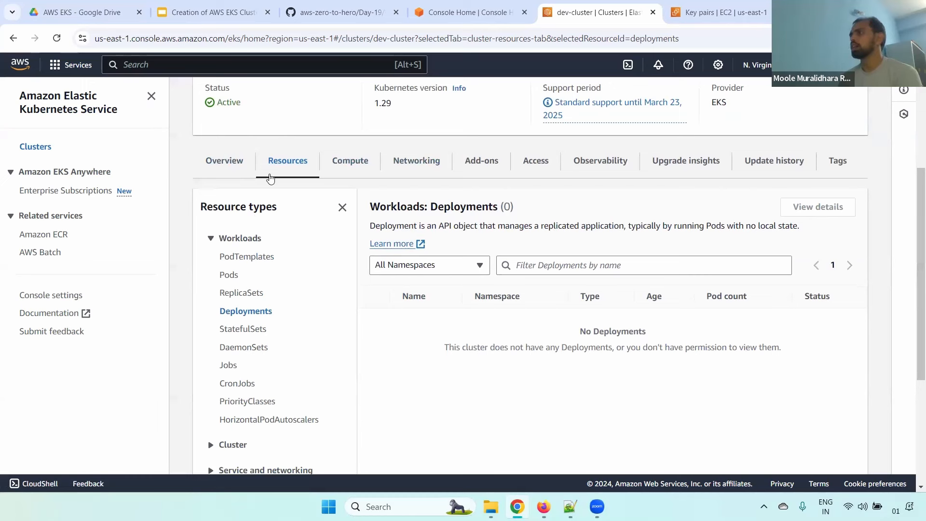
click(460, 270)
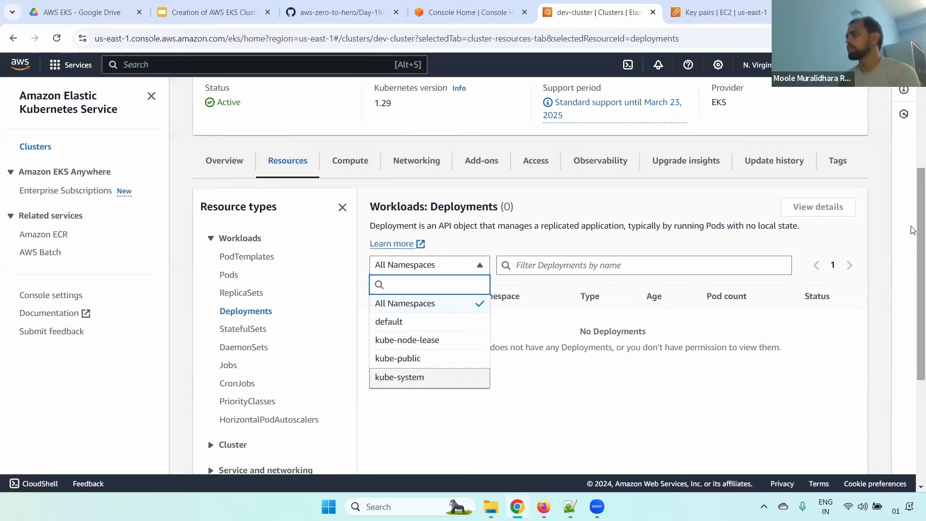
scroll(704, 265, down, 3)
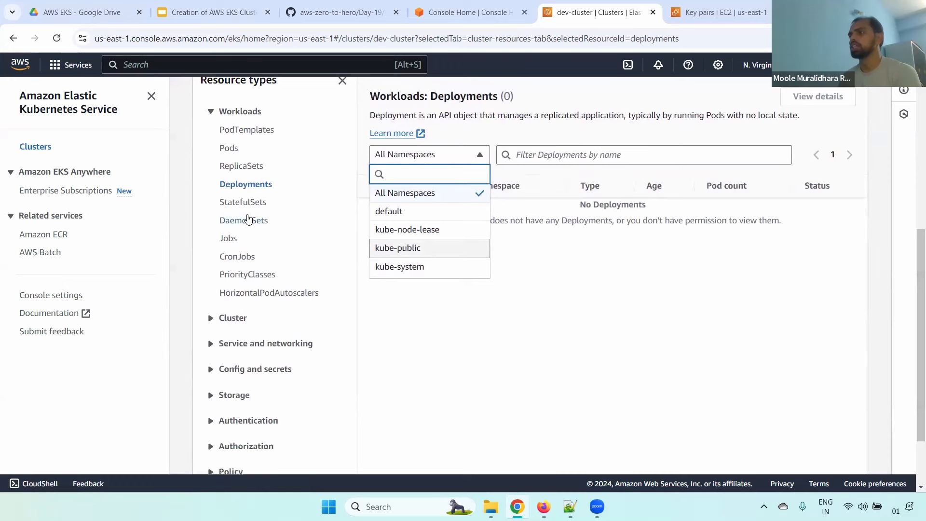
click(244, 220)
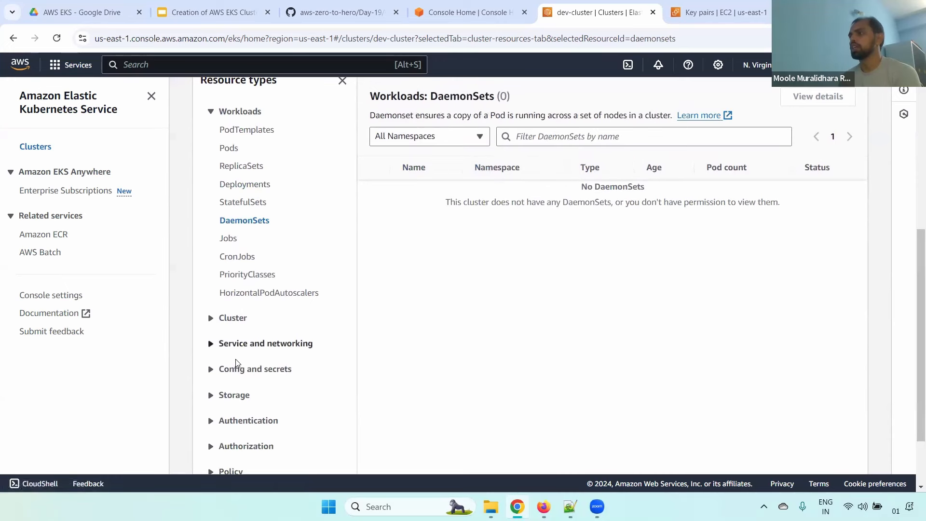
Show the Nodes and the Namespaces among the cluster resource types and review the namespace list
click(228, 319)
click(231, 337)
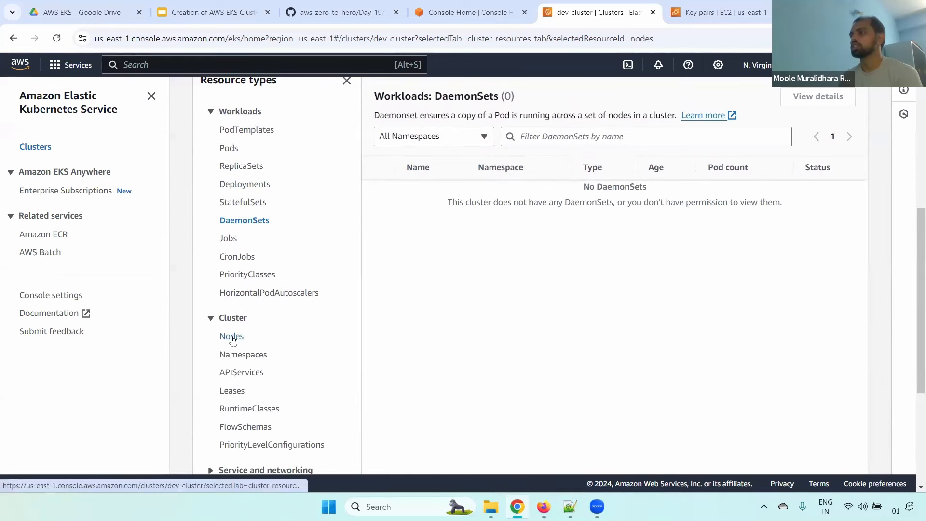
scroll(919, 352, down, 1)
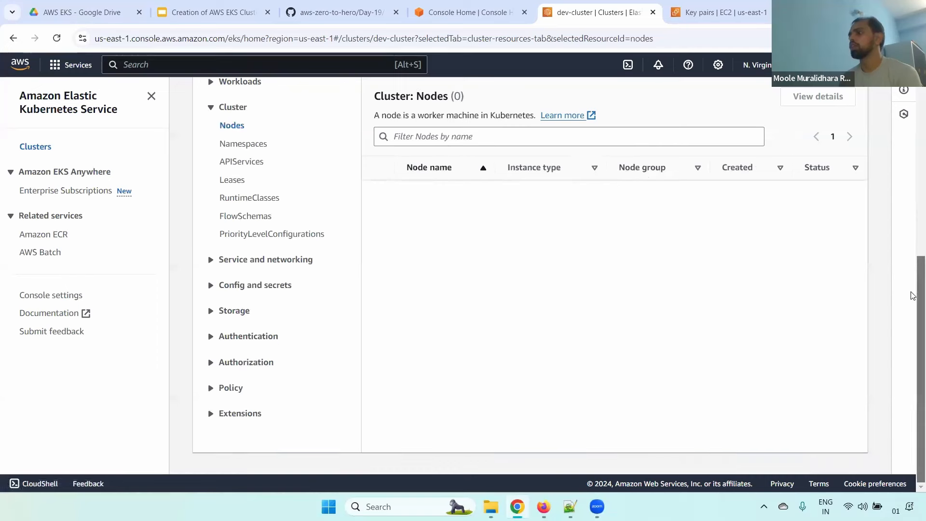
click(245, 147)
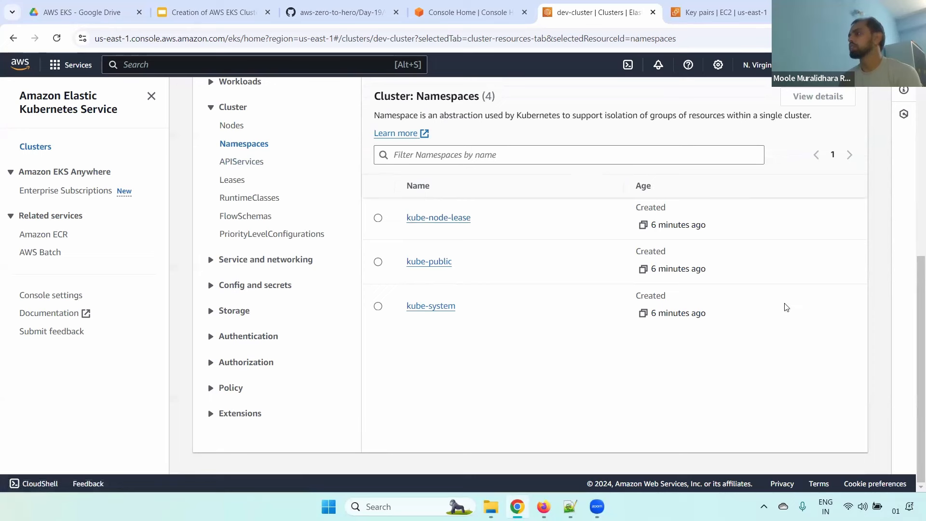
scroll(914, 291, up, 2)
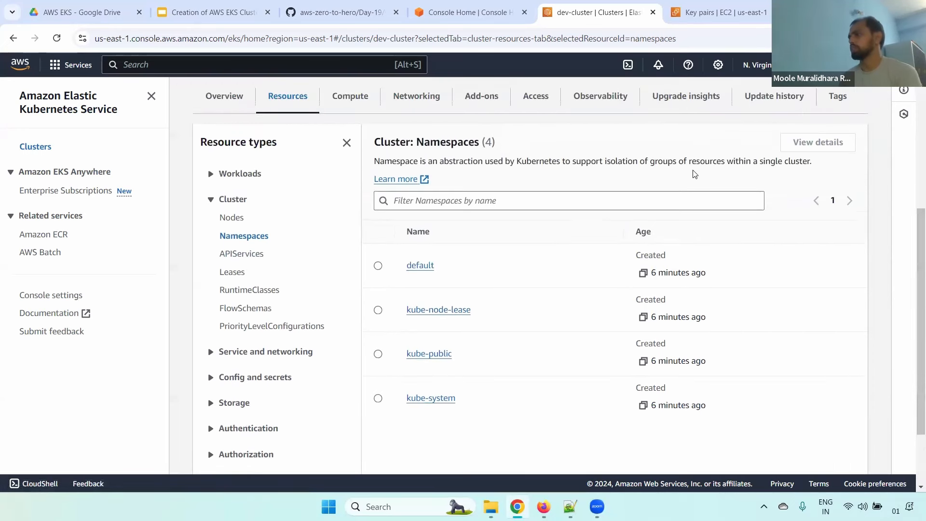
Expand the Service and networking resource types and view the default namespace's details, returning to the namespace list
scroll(501, 220, down, 2)
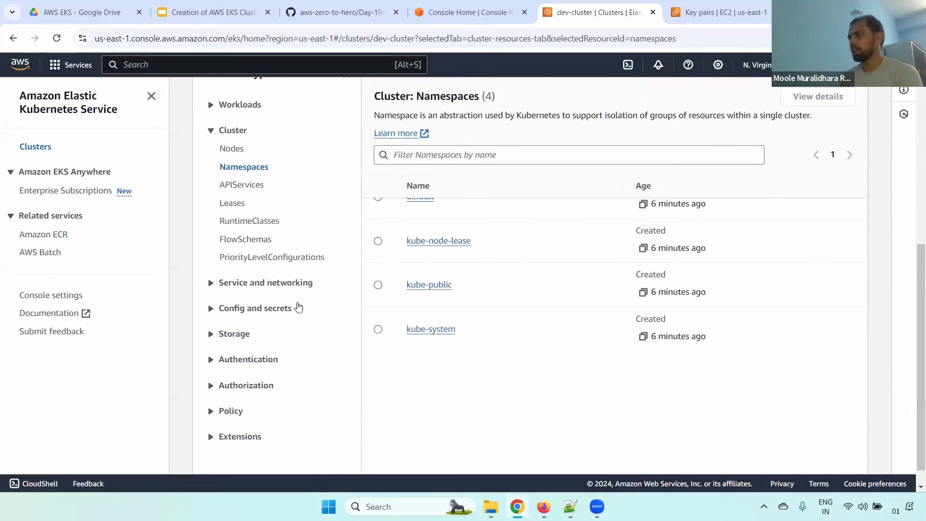
click(271, 283)
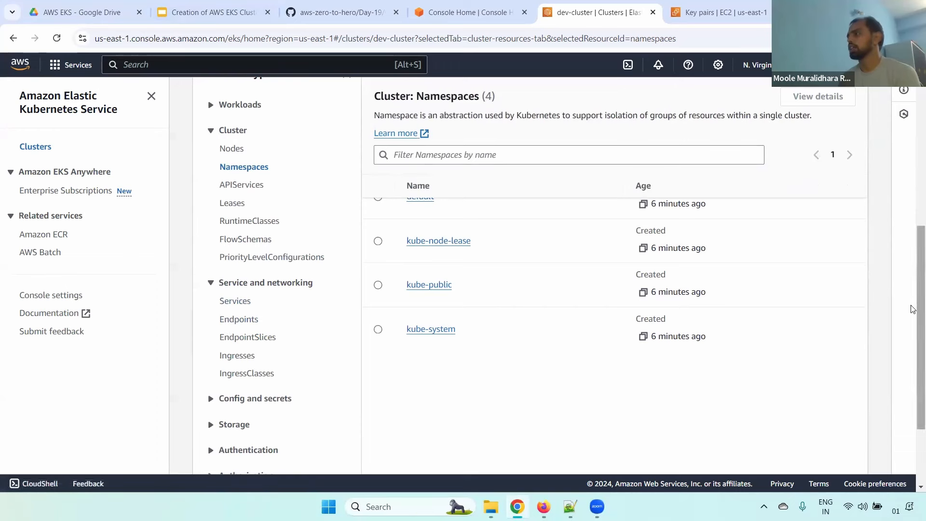
scroll(912, 309, up, 2)
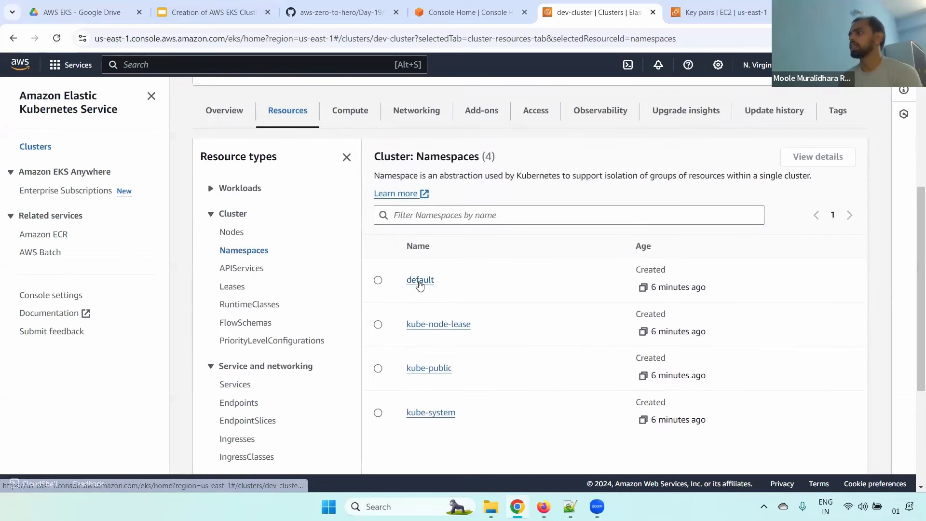
click(419, 282)
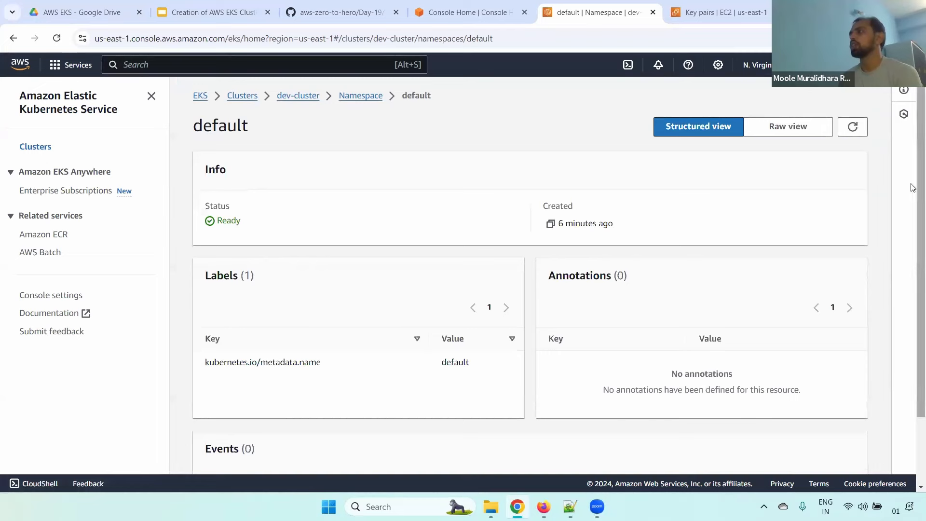
scroll(613, 216, down, 2)
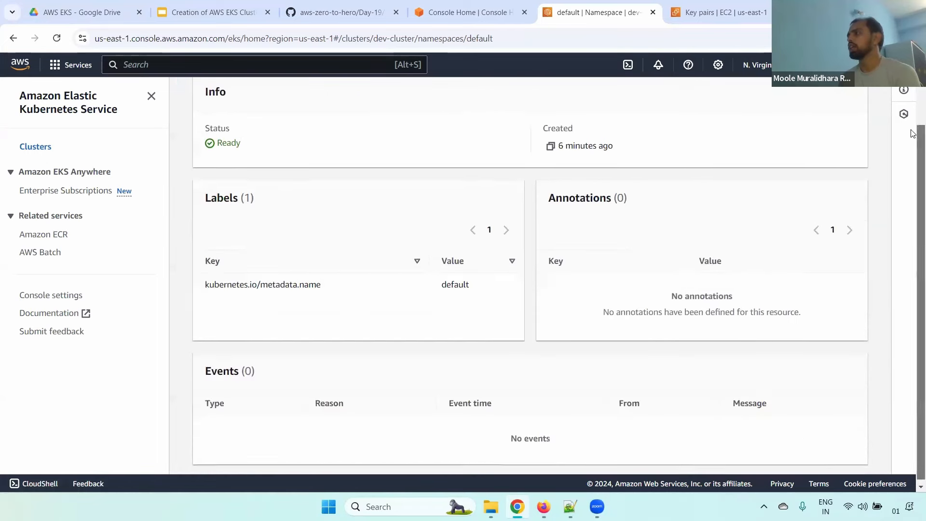
scroll(491, 222, up, 2)
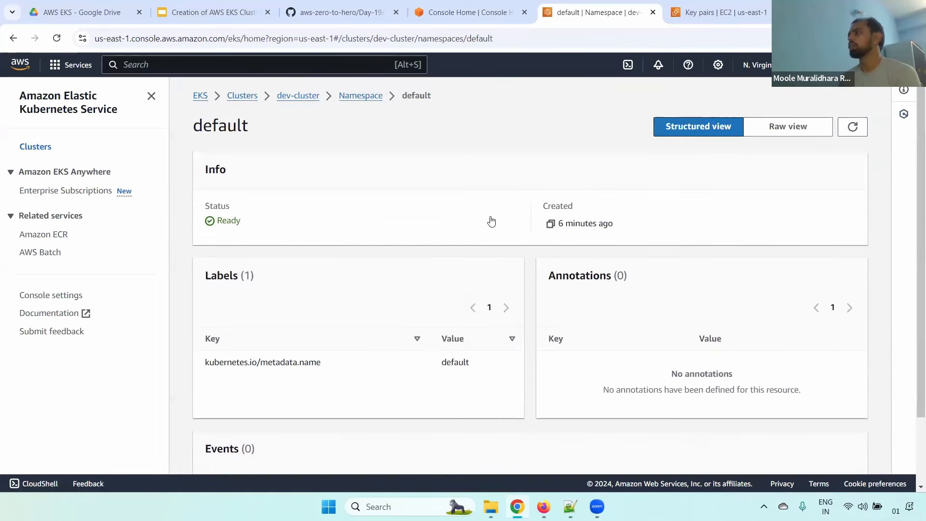
click(355, 96)
Show the compute details of dev-cluster and examine its Nodes section
scroll(913, 205, down, 4)
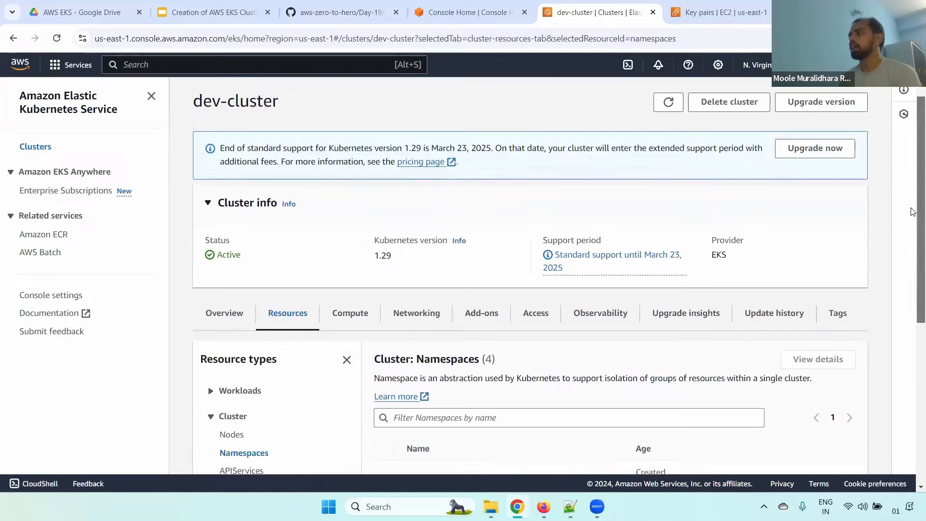
click(365, 231)
scroll(913, 242, down, 3)
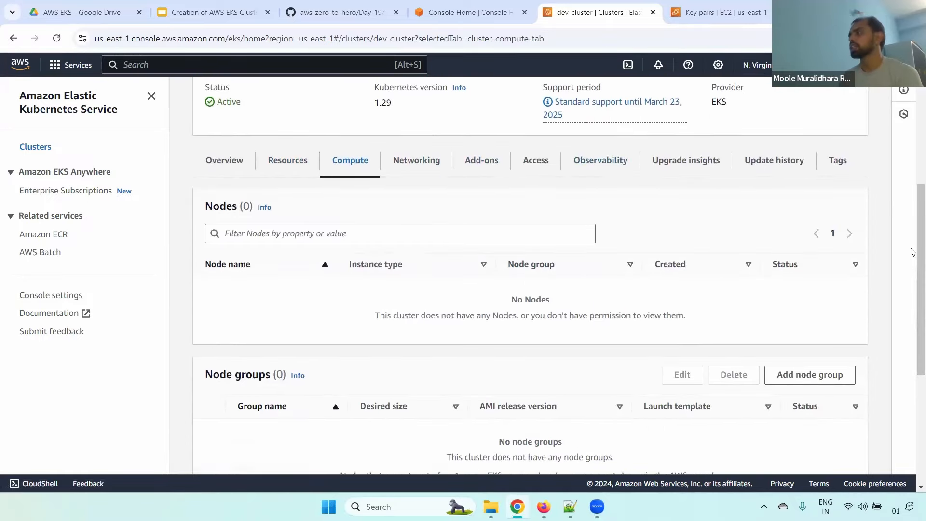
scroll(913, 252, up, 6)
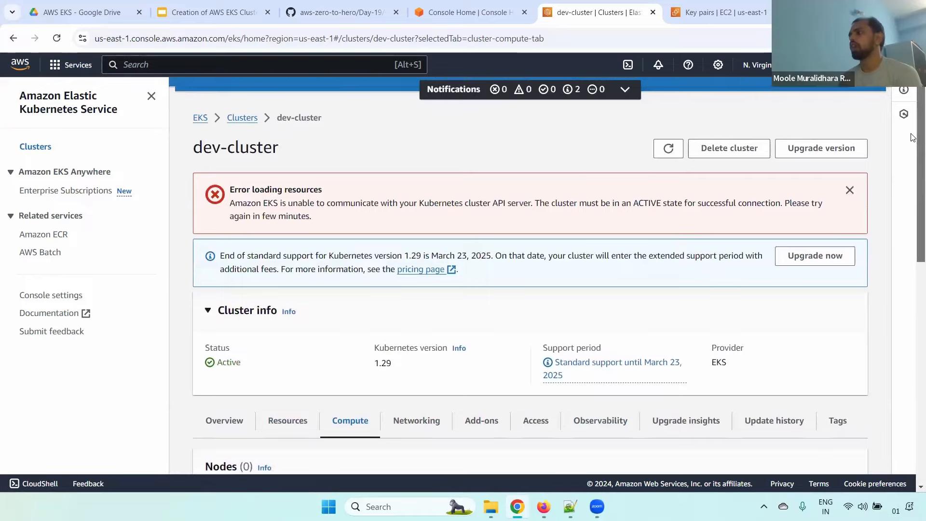
scroll(913, 145, down, 6)
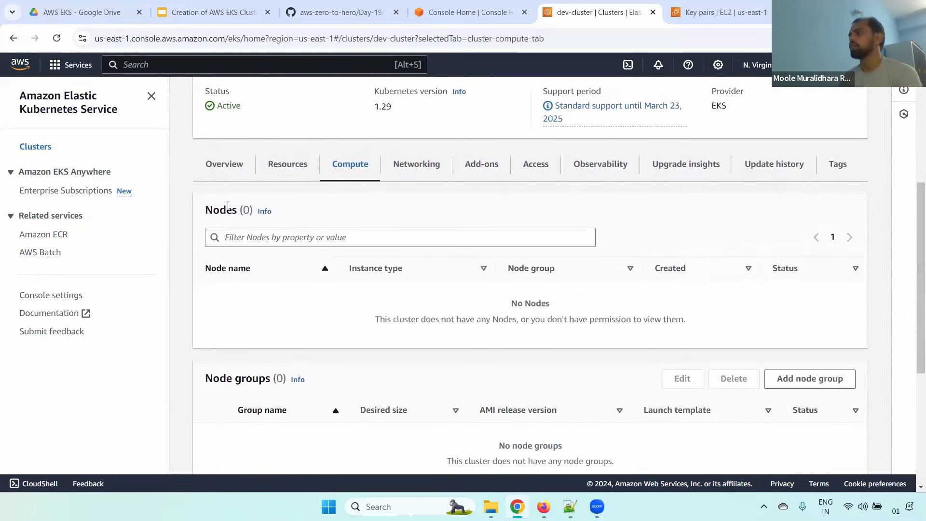
drag(215, 203, 665, 290)
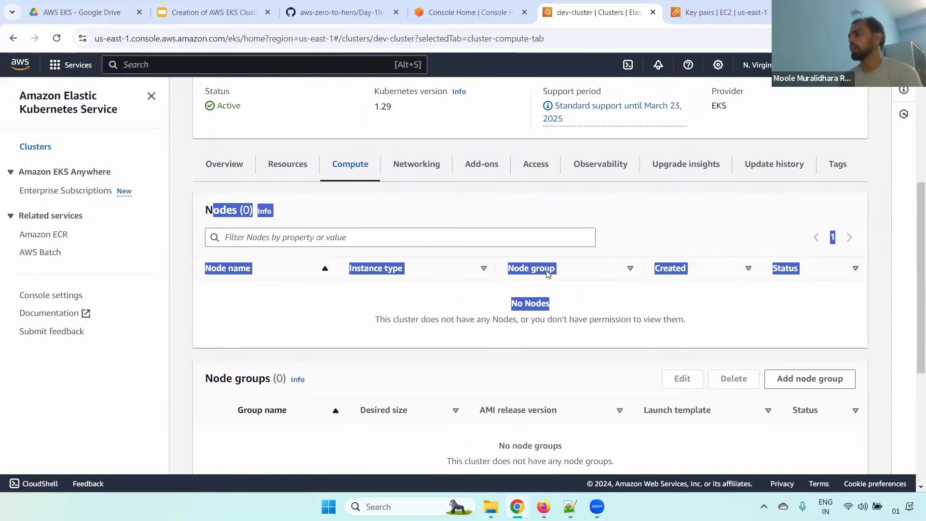
Examine the Node groups and Fargate profiles sections of the cluster's compute details
scroll(433, 285, down, 3)
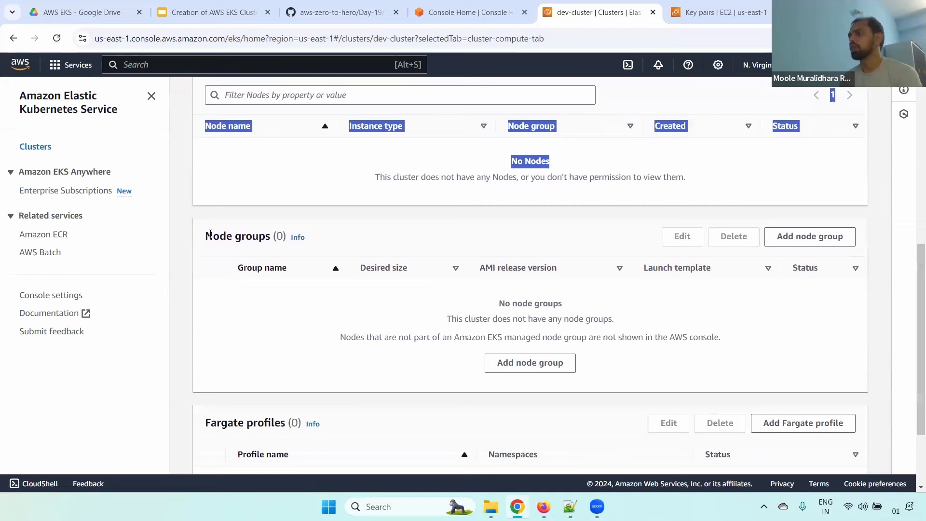
drag(211, 234, 292, 236)
scroll(292, 236, down, 2)
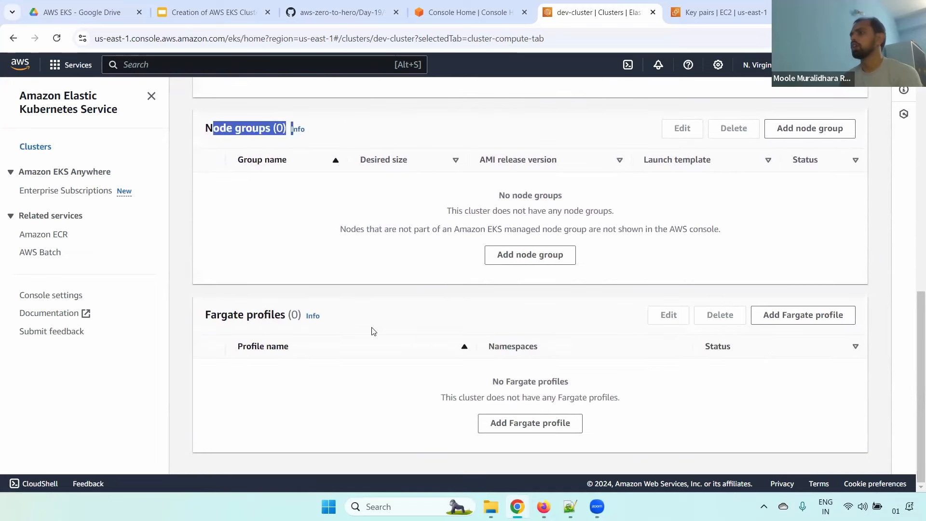
drag(205, 316, 273, 317)
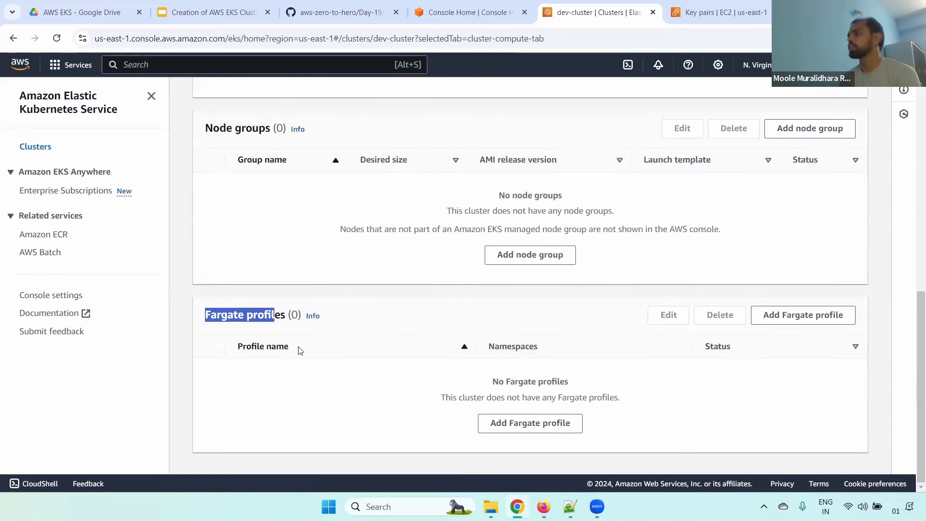
triple_click(232, 317)
scroll(783, 271, up, 2)
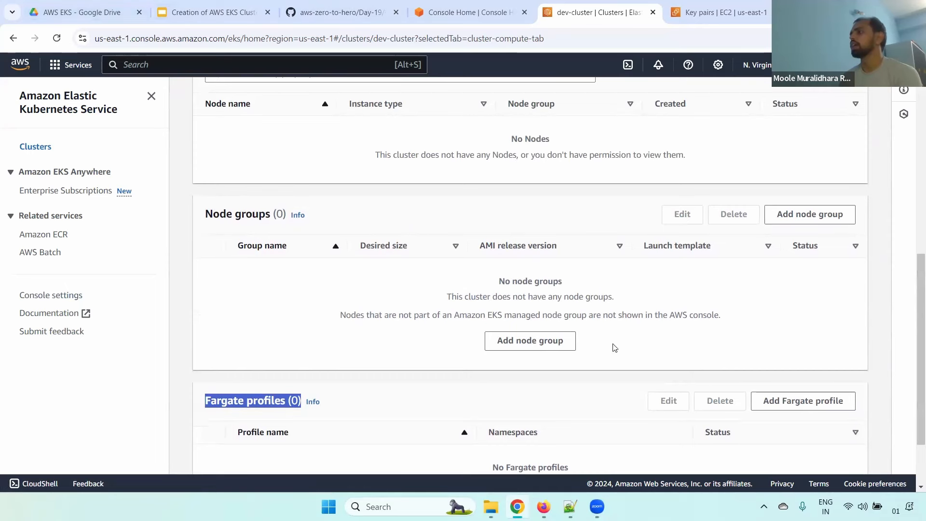
Read the message in the Node groups section and review the Nodes section again
drag(486, 288, 633, 298)
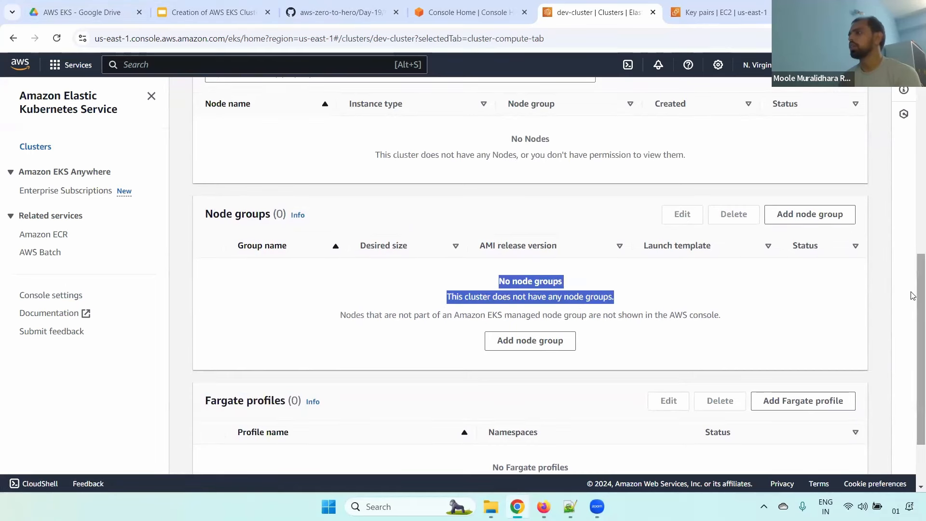
scroll(914, 308, up, 2)
scroll(913, 270, up, 3)
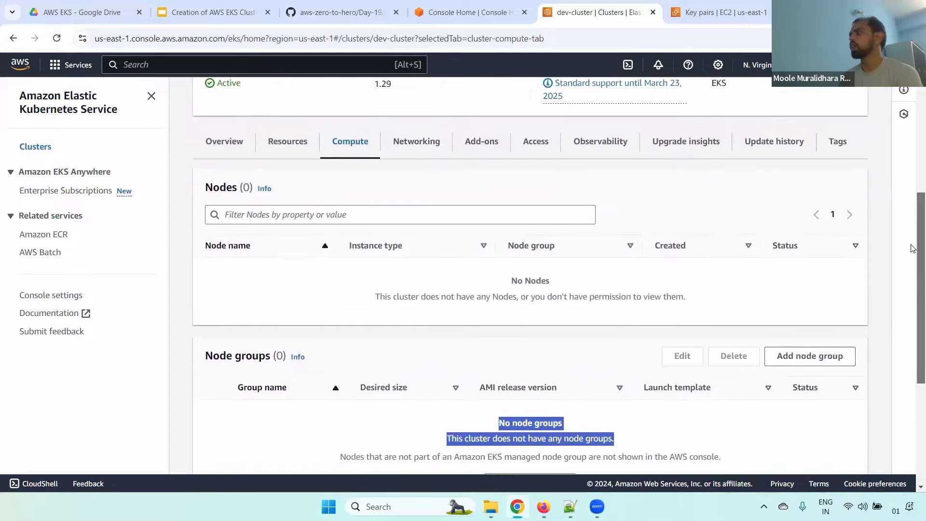
scroll(914, 271, down, 3)
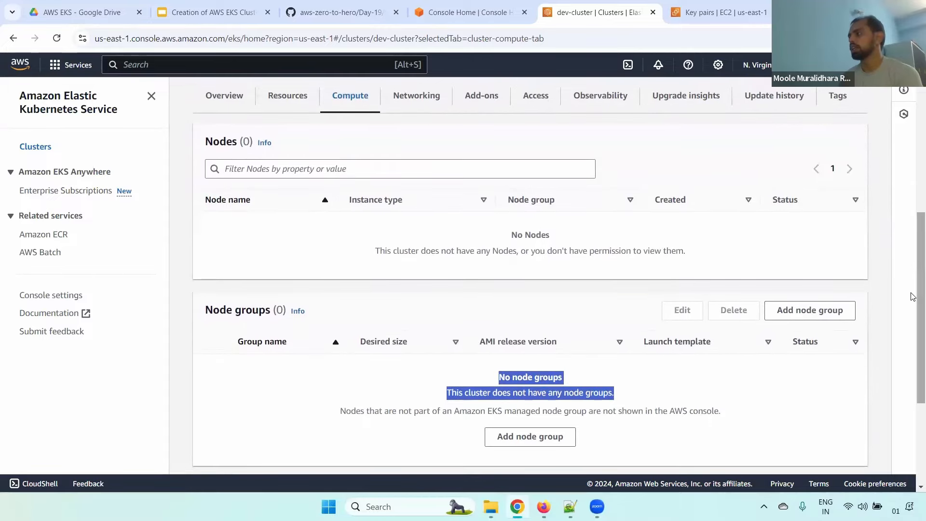
Show the networking details of dev-cluster and examine its subnets, cluster IP address family and service IPv4 range
scroll(913, 198, up, 5)
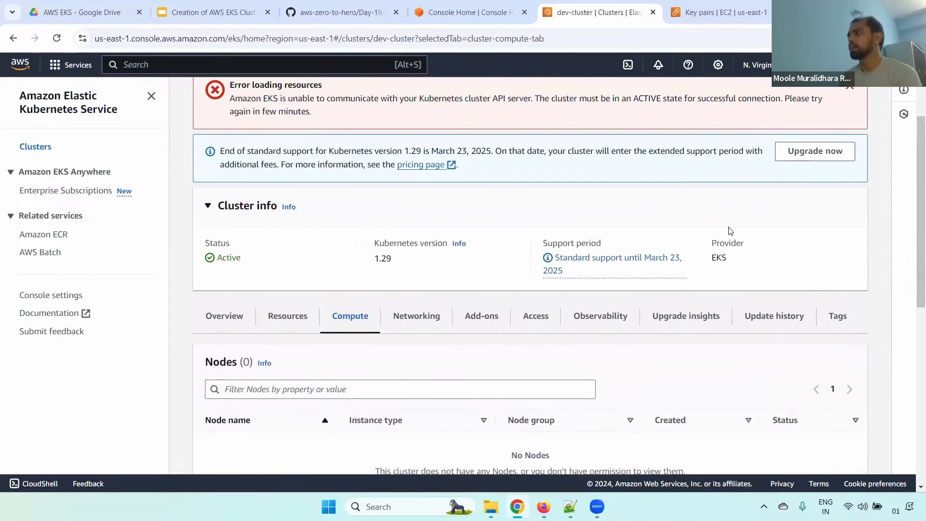
click(432, 316)
scroll(914, 174, down, 2)
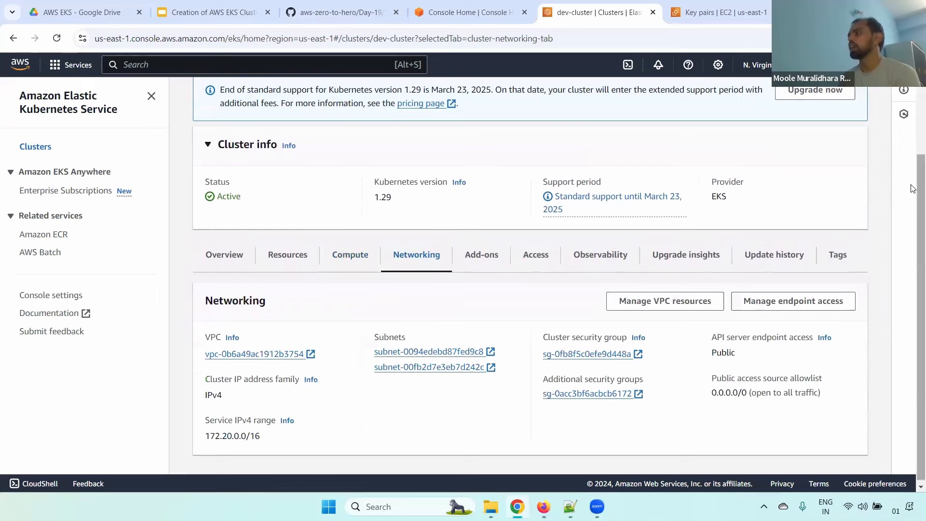
drag(203, 333, 480, 349)
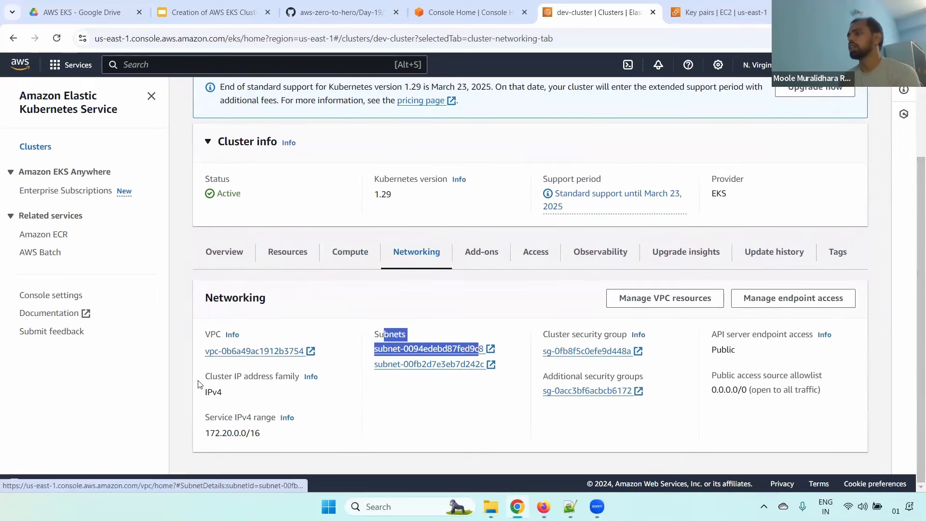
drag(207, 374, 243, 391)
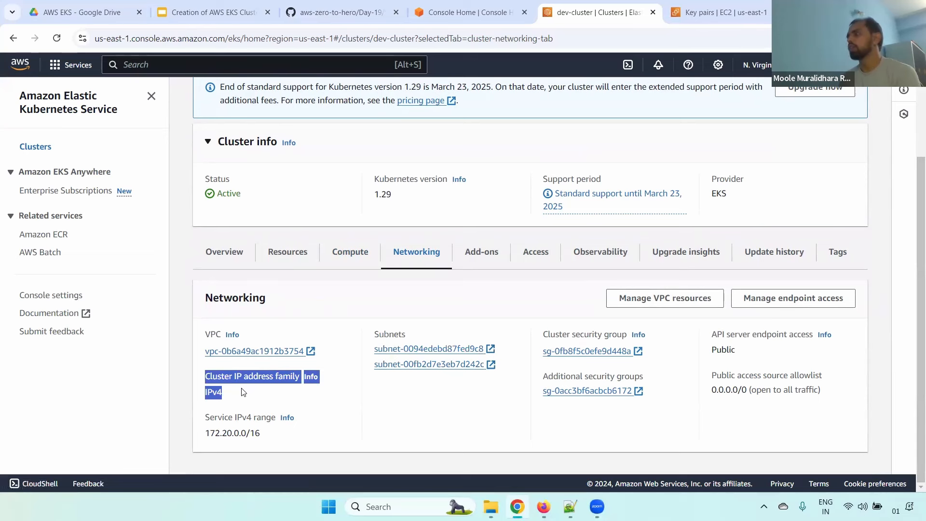
drag(207, 416, 281, 435)
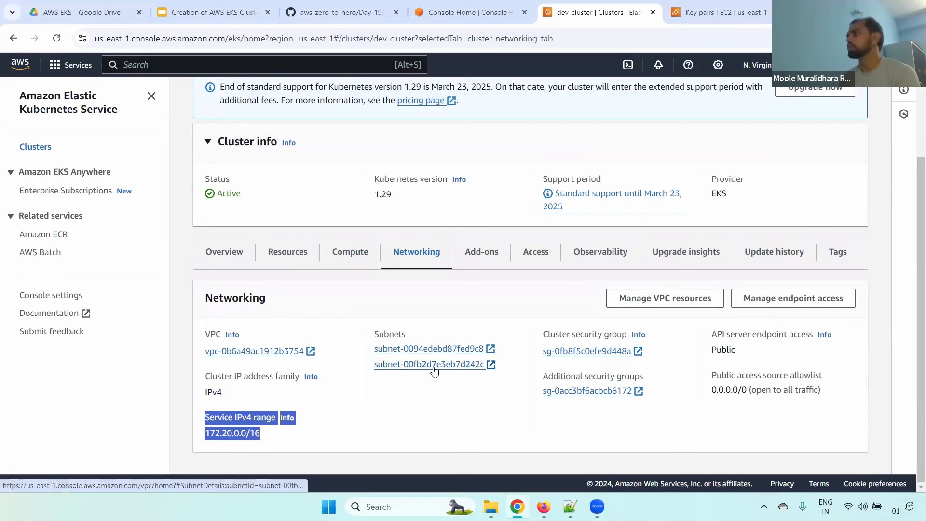
Highlight the cluster security group label and open that security group in a new browser tab
drag(651, 333, 572, 335)
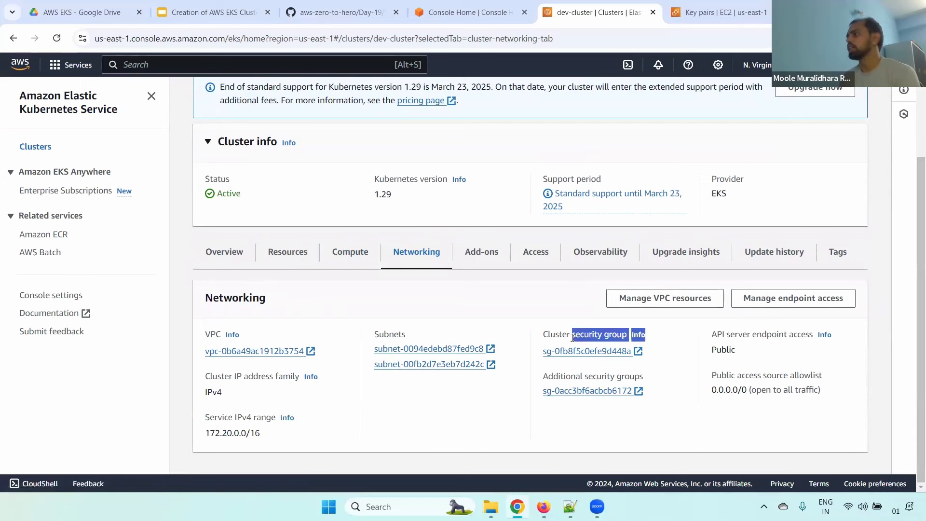
right_click(574, 356)
click(605, 234)
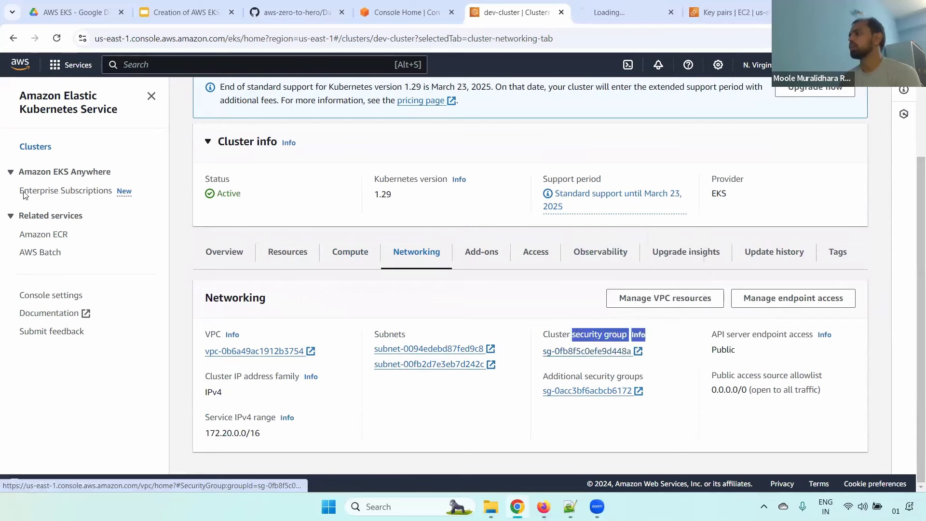
Switch to the cluster security group page and highlight the parts of its name
click(614, 8)
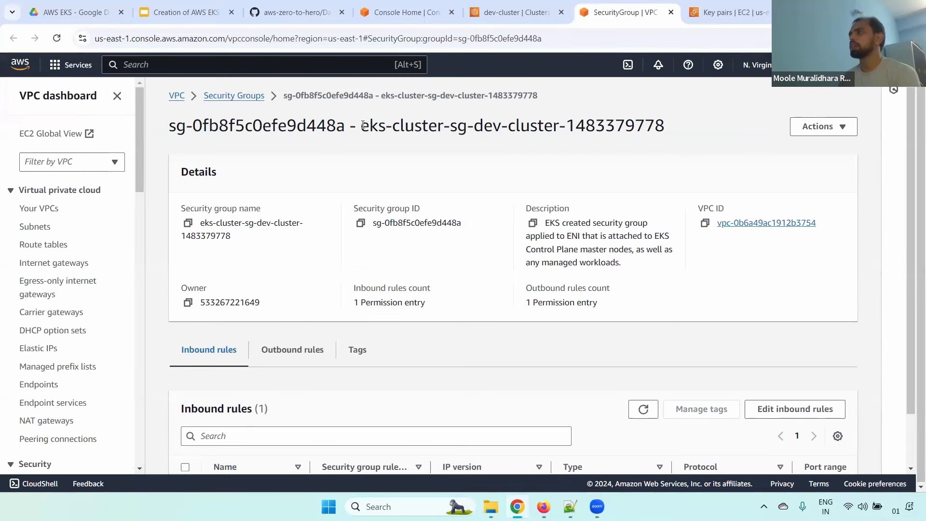
drag(363, 125, 558, 126)
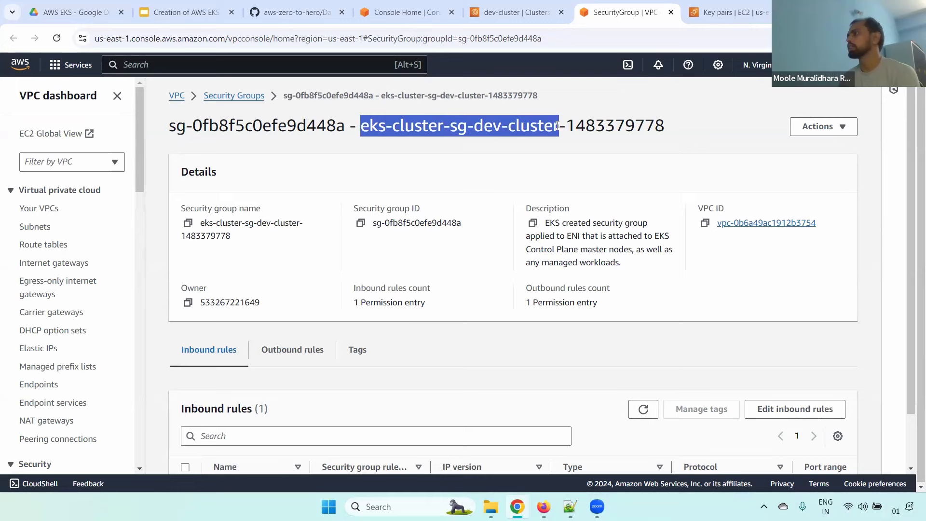
double_click(599, 123)
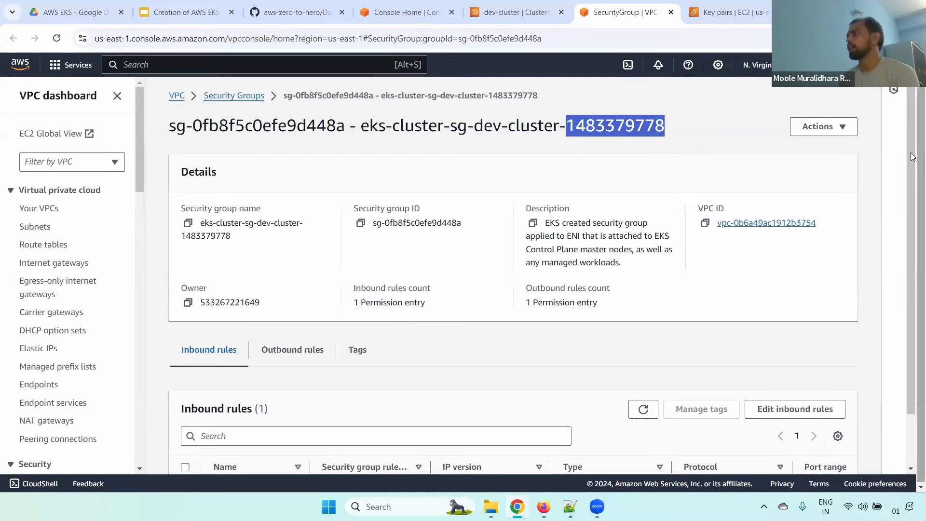
click(758, 66)
click(828, 156)
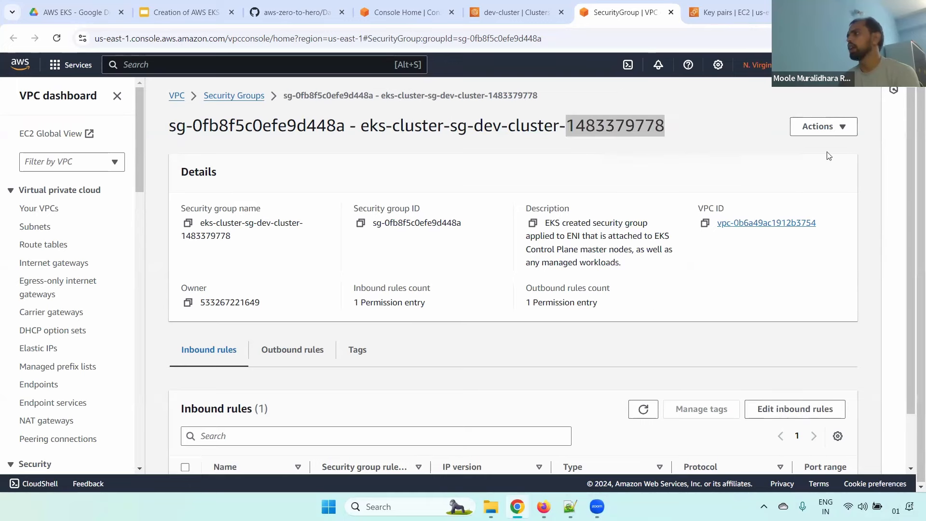
Examine the security group's details, the source of its inbound rule, and its outbound rules
scroll(910, 191, down, 1)
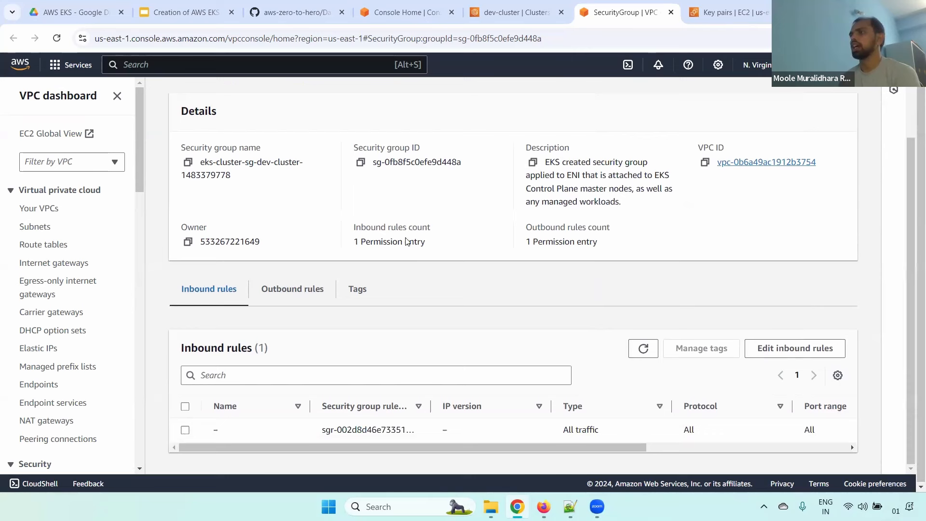
drag(195, 149, 292, 161)
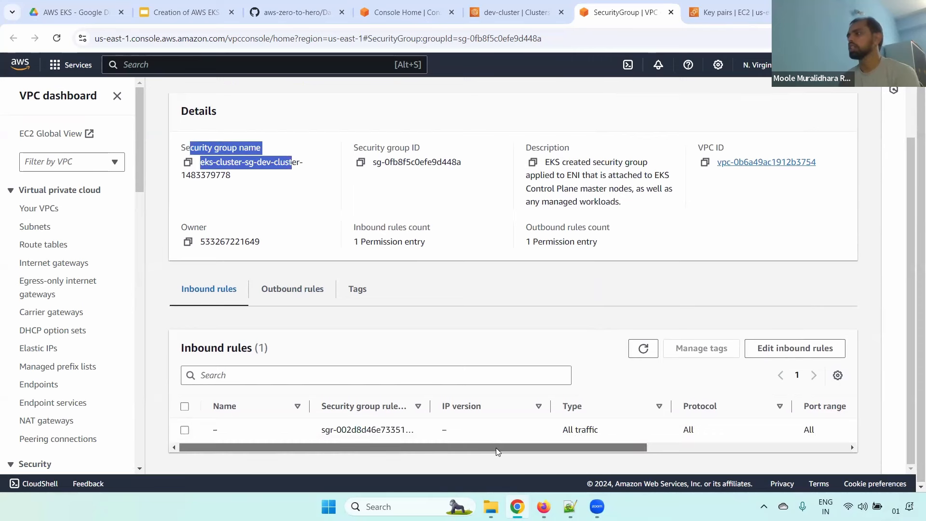
drag(496, 448, 686, 449)
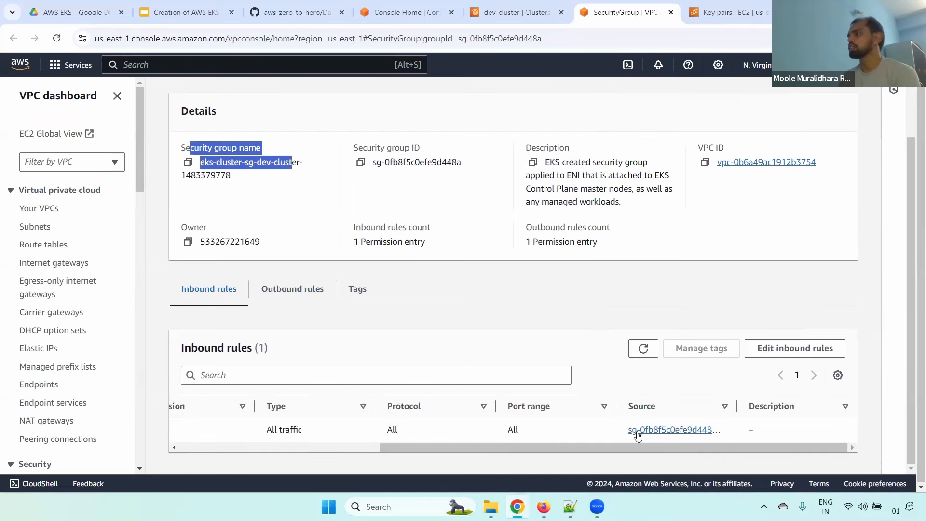
click(295, 289)
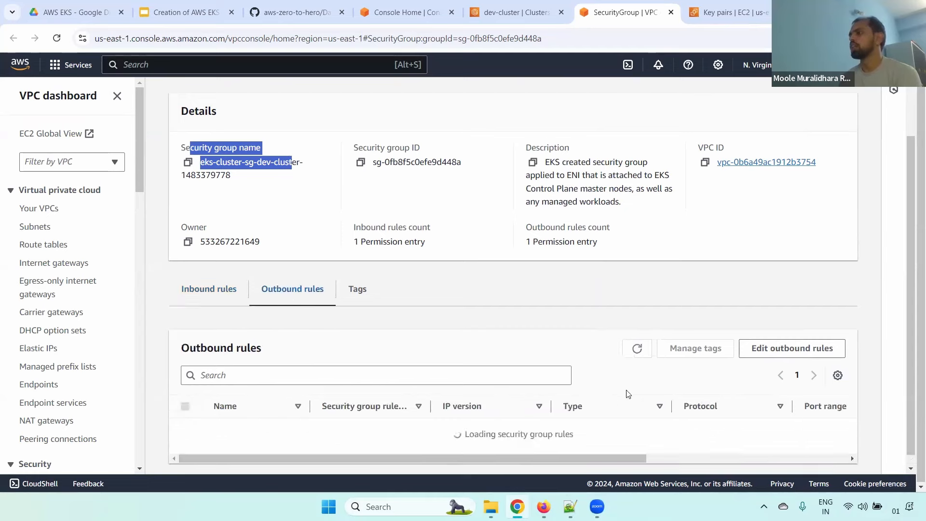
mouse_move(593, 446)
mouse_down()
mouse_move(789, 448)
mouse_move(596, 449)
mouse_up()
Return to dev-cluster and examine the status and version of its Amazon VPC CNI, kube-proxy and CoreDNS add-ons
click(534, 4)
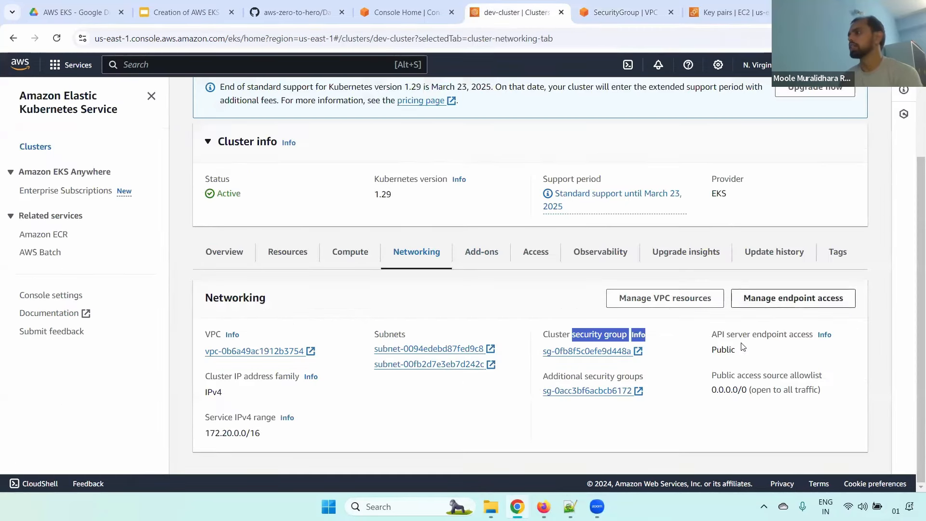
click(472, 259)
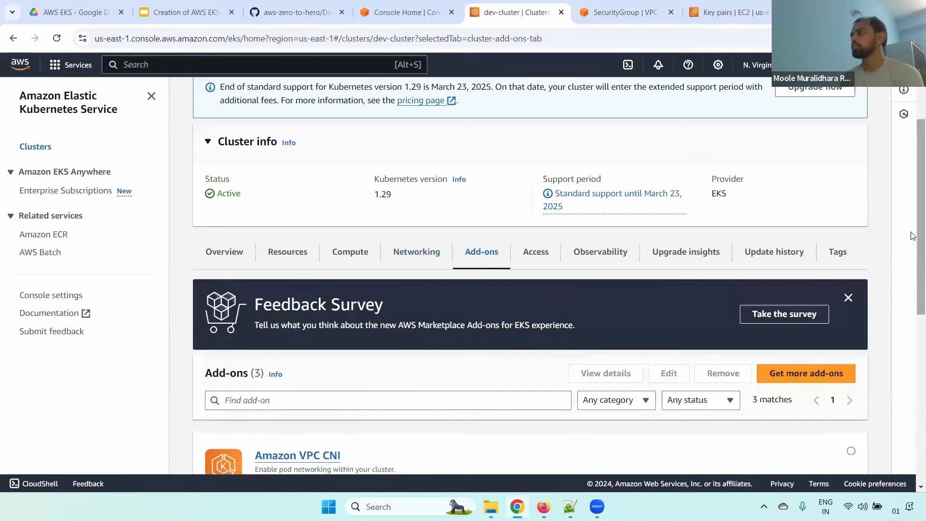
scroll(913, 283, down, 3)
scroll(914, 283, down, 3)
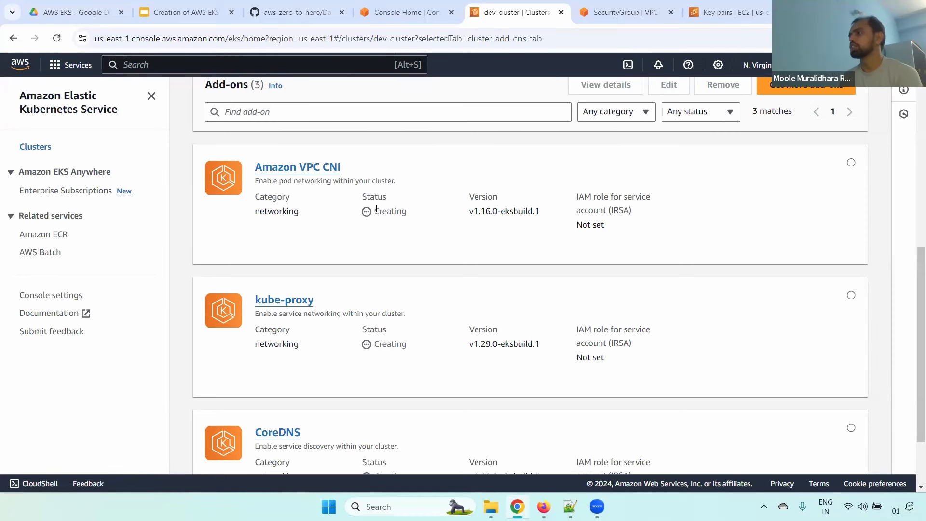
drag(376, 209, 438, 215)
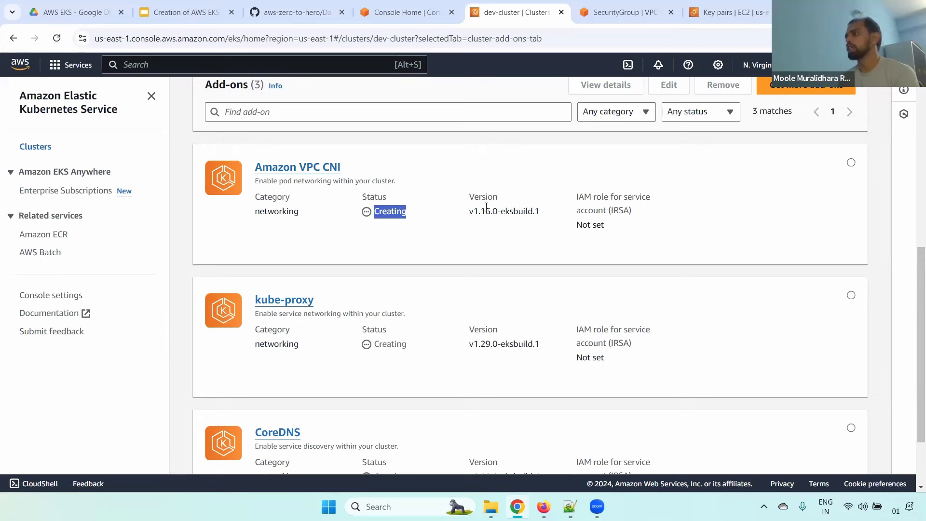
shift+click(523, 215)
scroll(915, 290, down, 2)
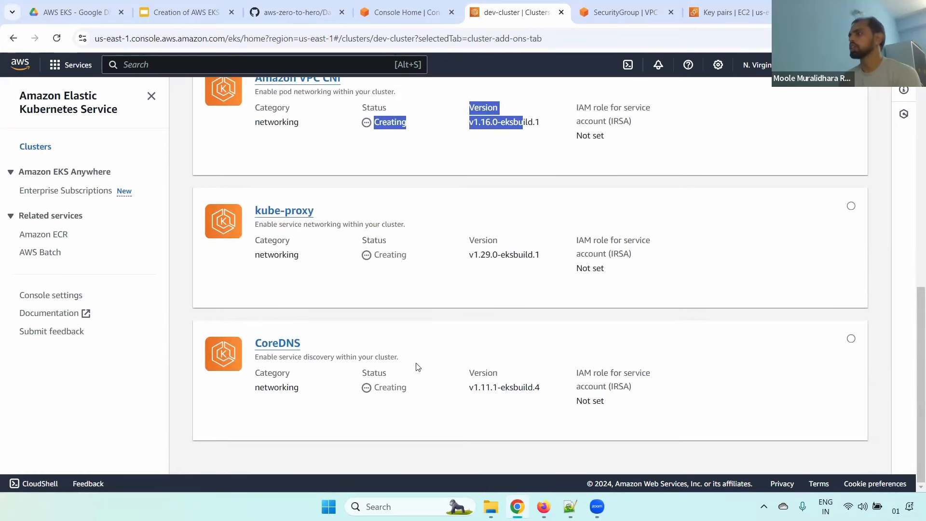
Review the cluster's add-ons list again, highlighting the status of Amazon VPC CNI
scroll(913, 278, up, 8)
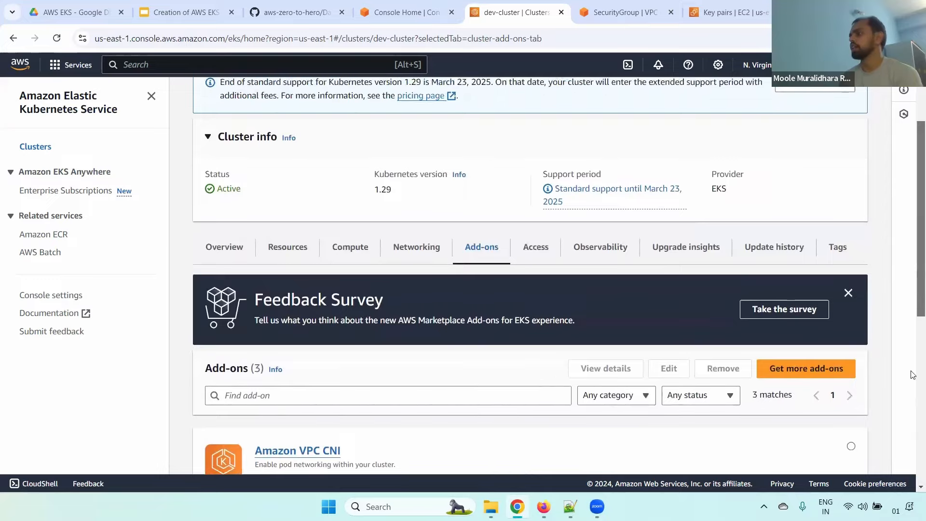
scroll(913, 278, down, 8)
scroll(913, 279, up, 4)
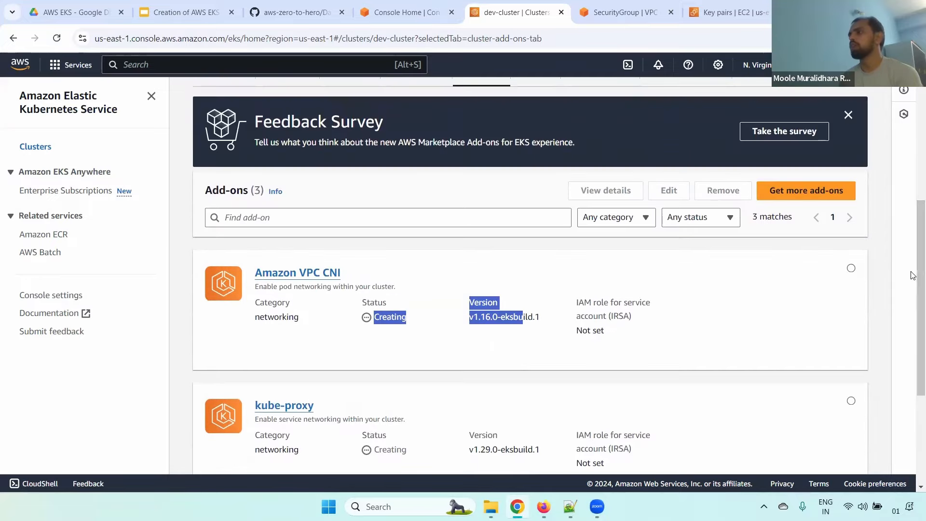
double_click(404, 316)
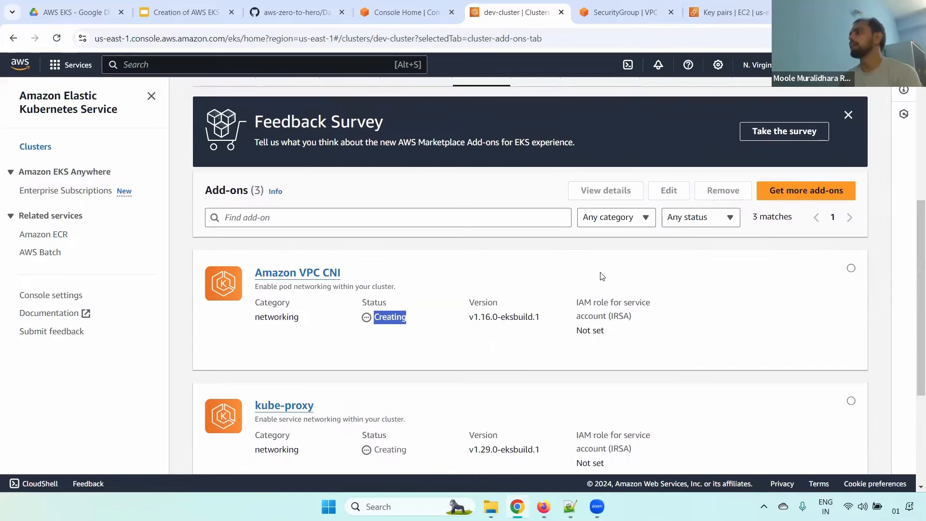
click(472, 280)
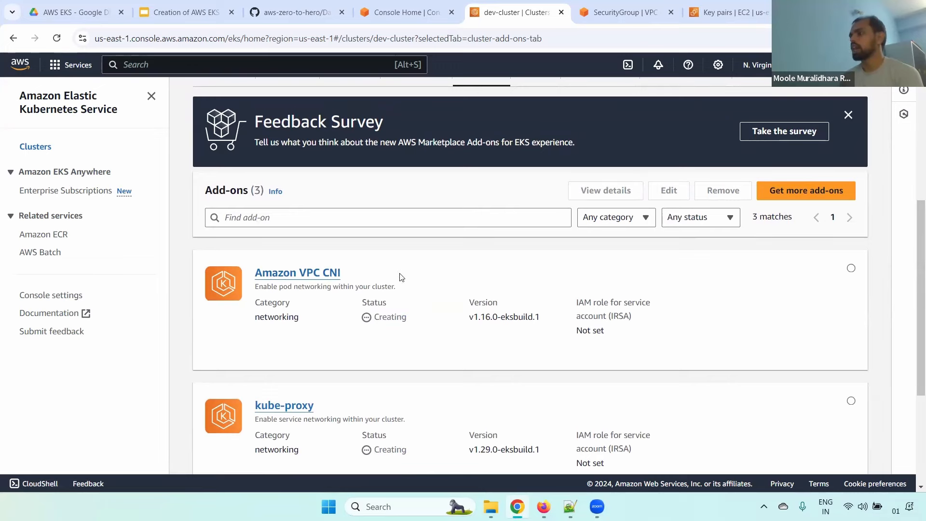
drag(913, 283, 914, 177)
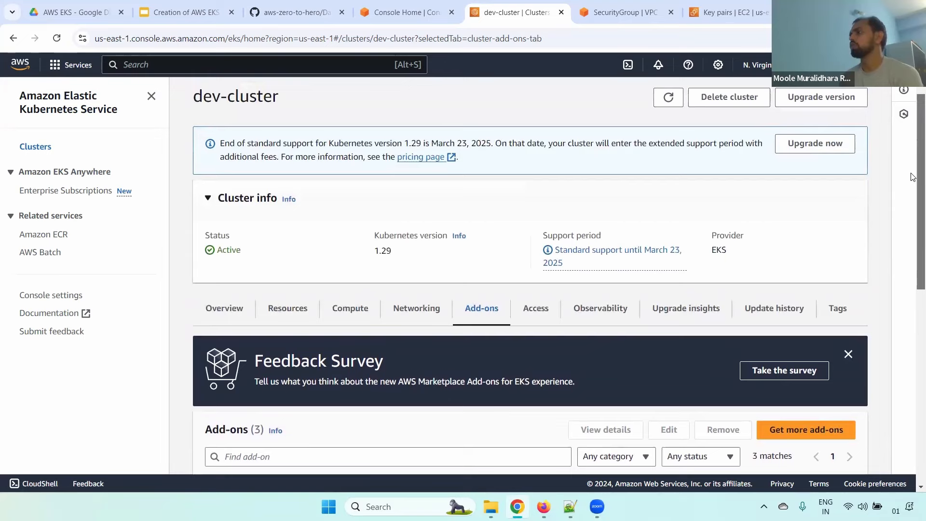
scroll(682, 308, down, 5)
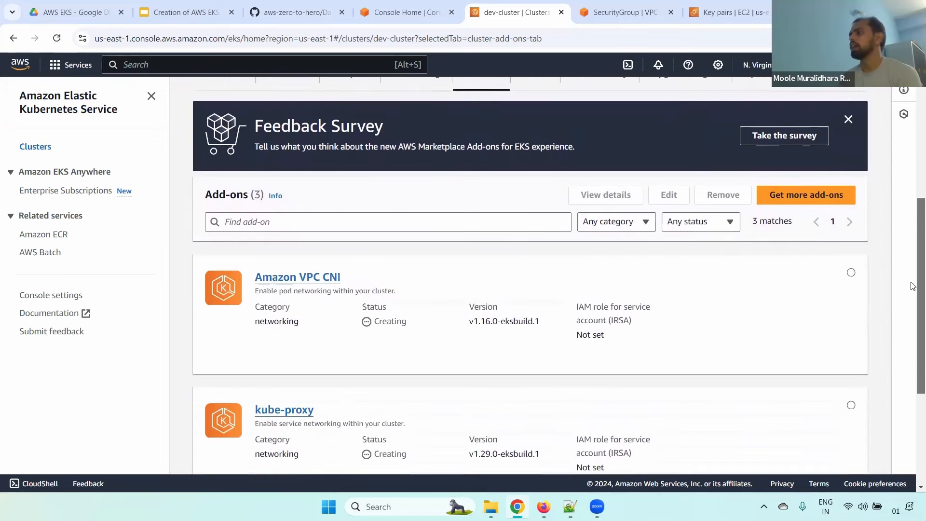
double_click(390, 306)
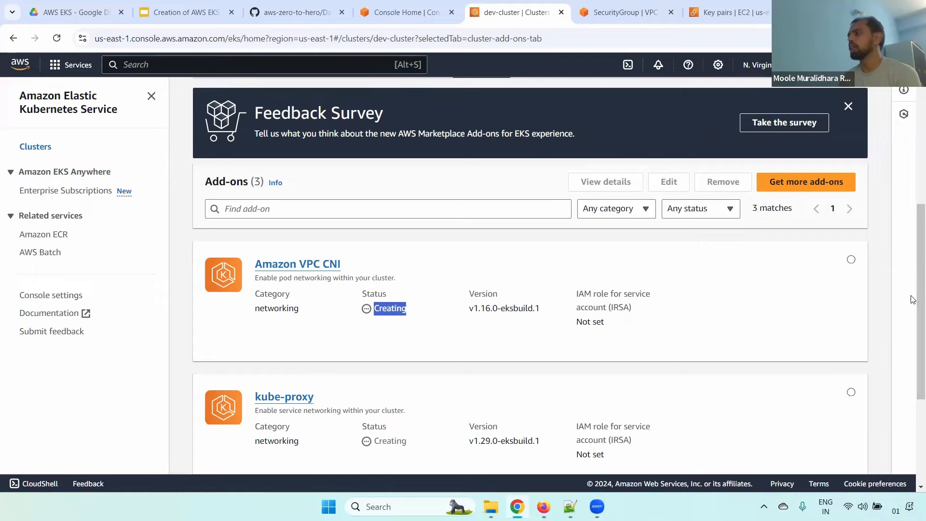
Show the access details of dev-cluster and highlight the access configuration, authentication mode and IAM access entries
drag(913, 300, 913, 222)
click(540, 244)
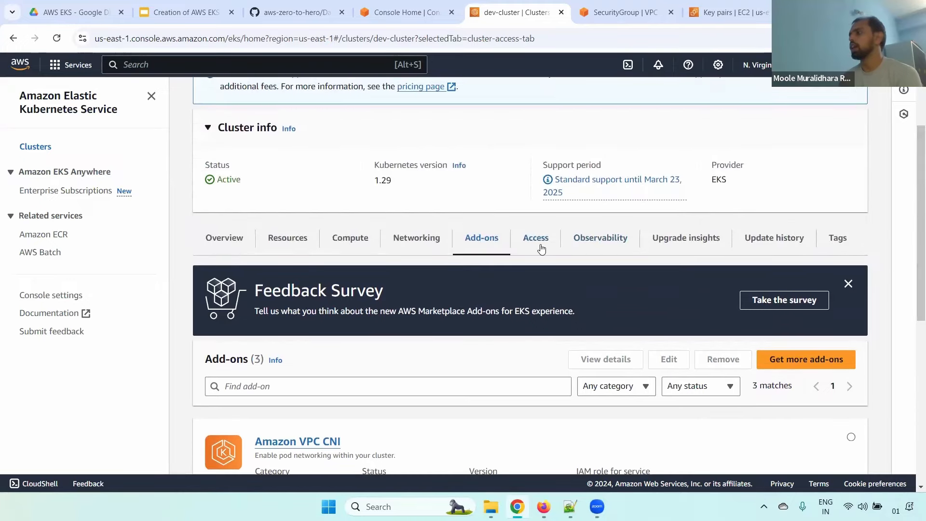
scroll(592, 220, down, 3)
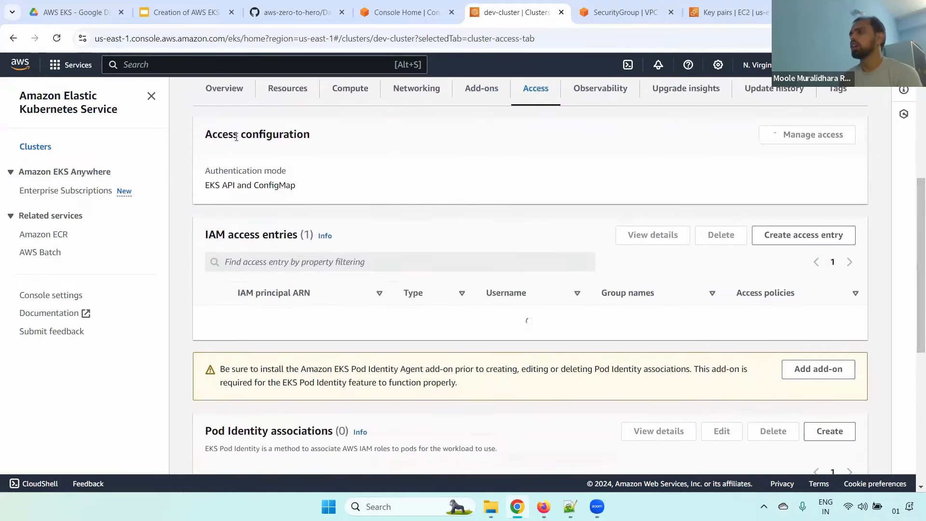
drag(212, 134, 319, 136)
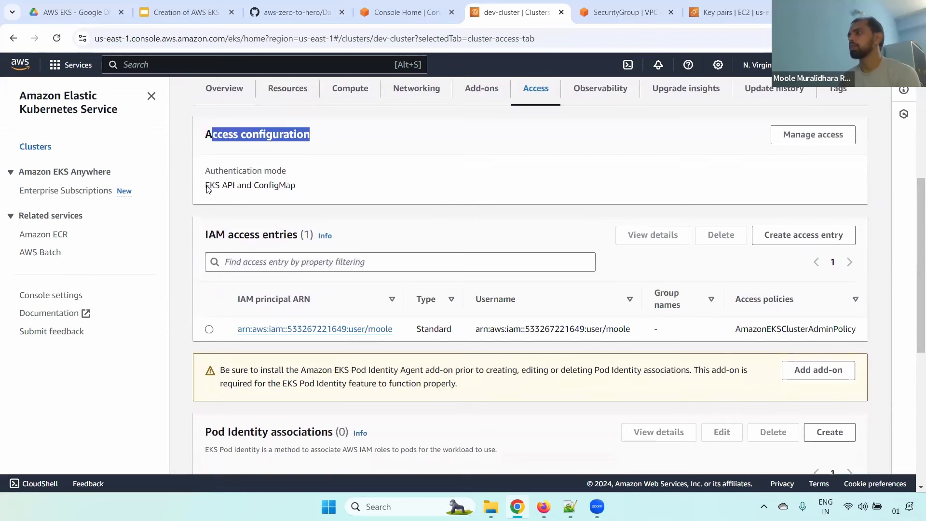
drag(205, 185, 314, 187)
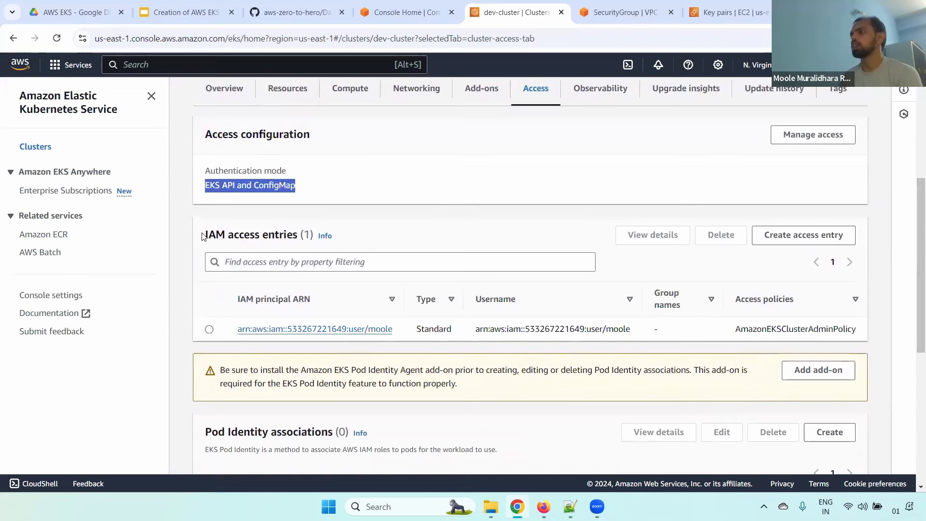
drag(205, 235, 306, 229)
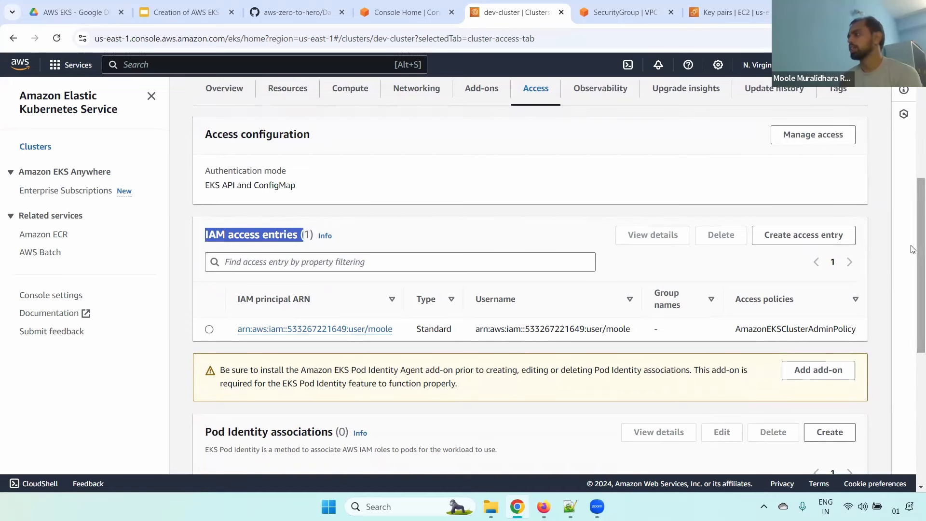
Open the form for creating an access entry, view the available IAM principals, and return to the cluster's access details
scroll(913, 250, down, 1)
click(804, 195)
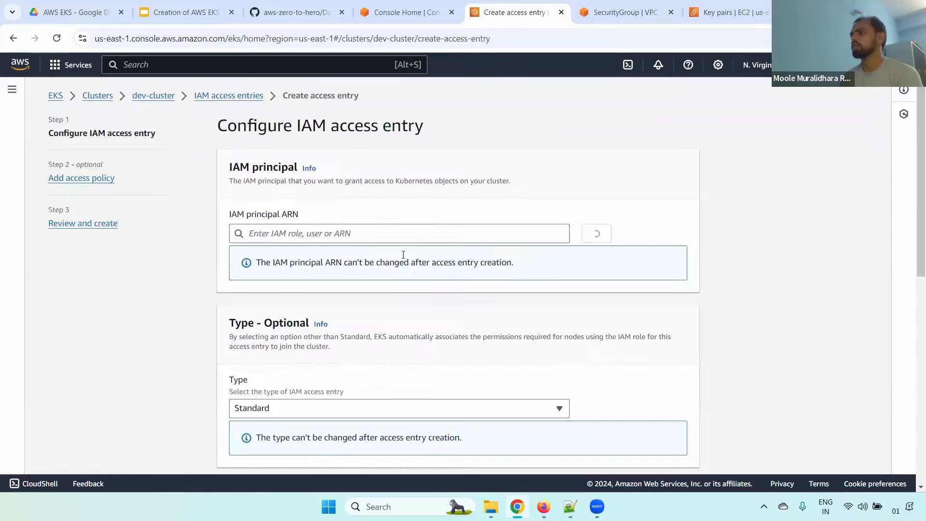
click(329, 233)
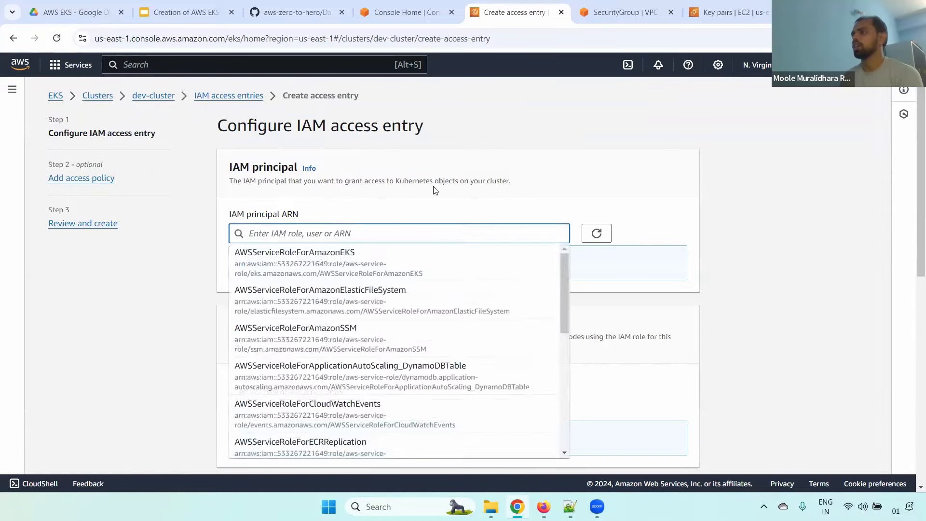
click(472, 181)
click(224, 95)
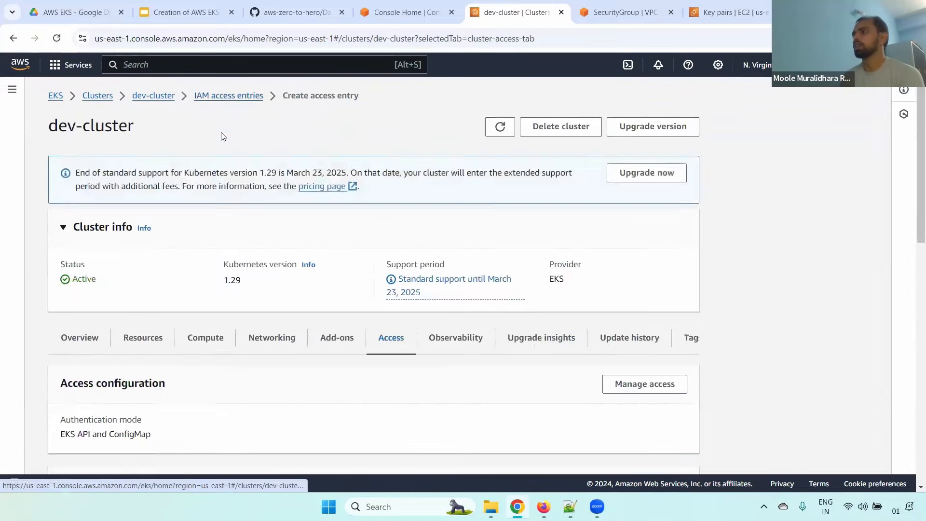
Examine the Pod Identity associations and OIDC identity providers sections of the cluster's access details
scroll(913, 250, down, 10)
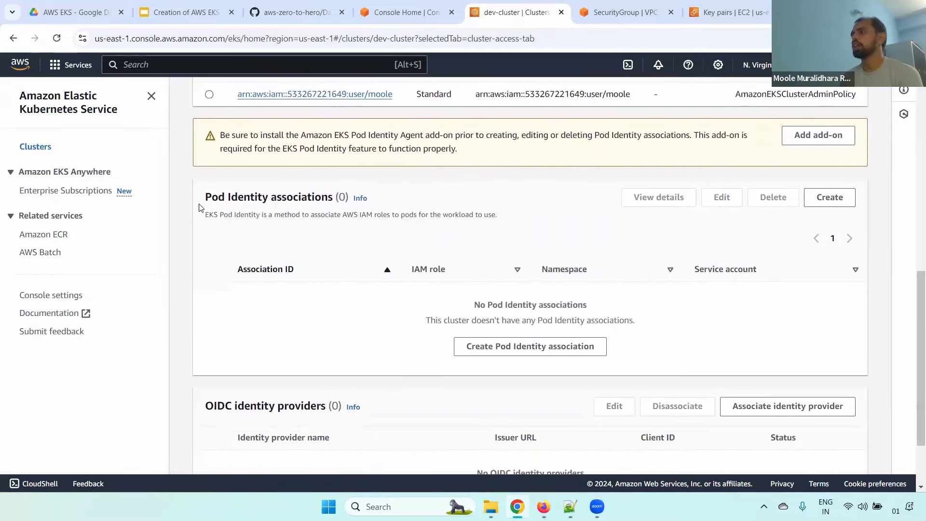
drag(200, 208, 346, 190)
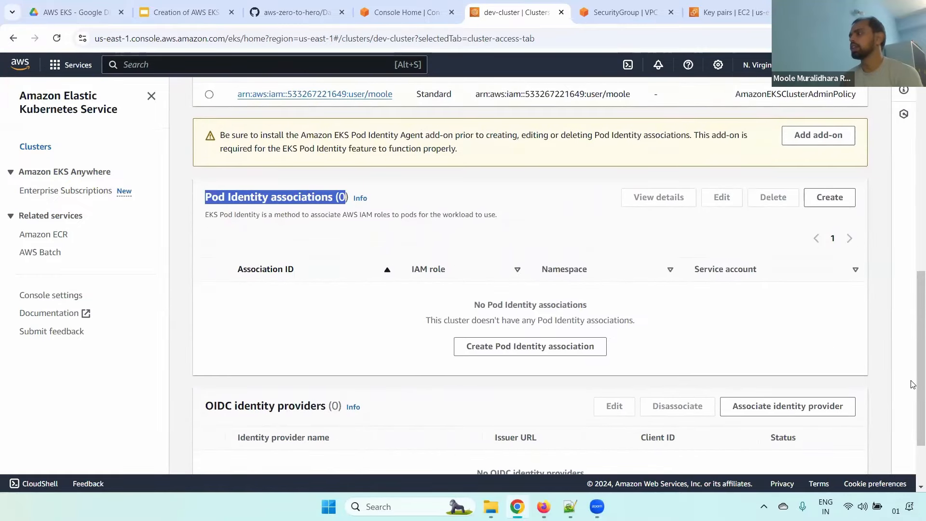
scroll(914, 334, down, 2)
drag(205, 314, 332, 316)
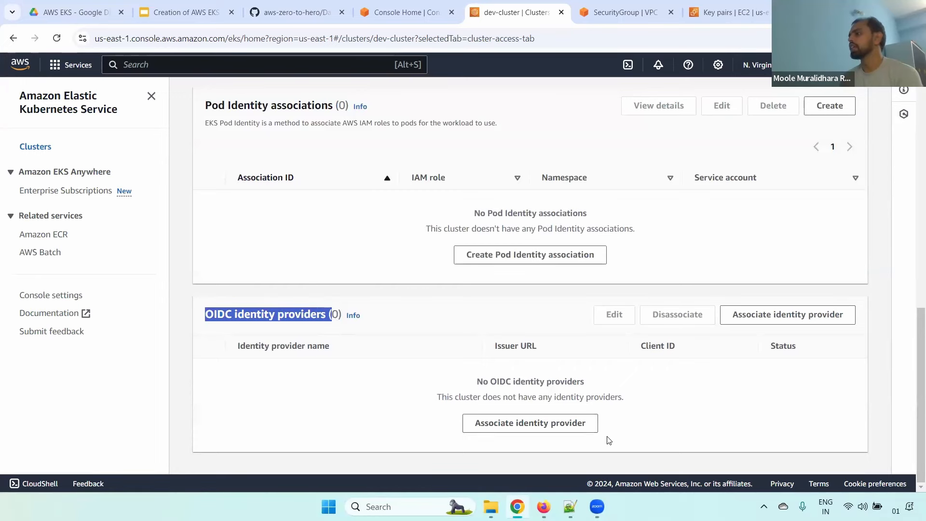
Show the observability details of dev-cluster and highlight the Prometheus metrics section
drag(917, 388, 914, 181)
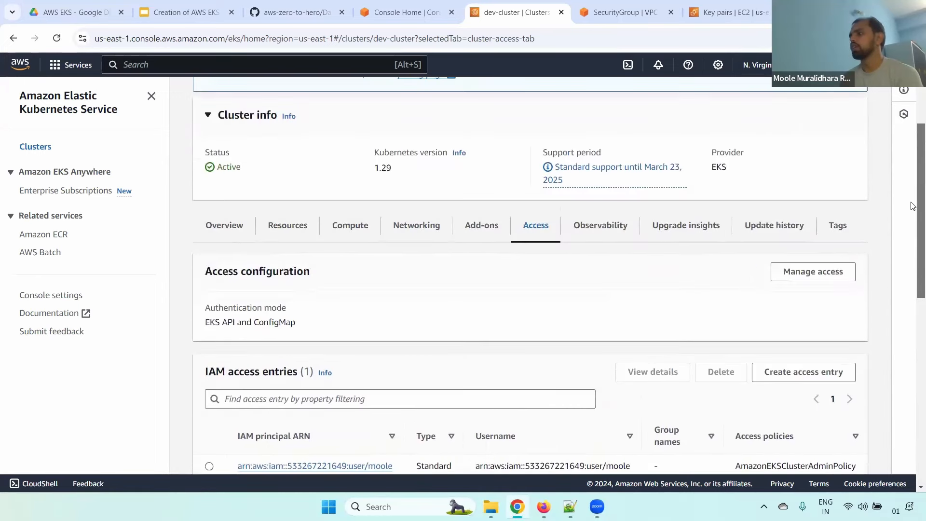
click(609, 235)
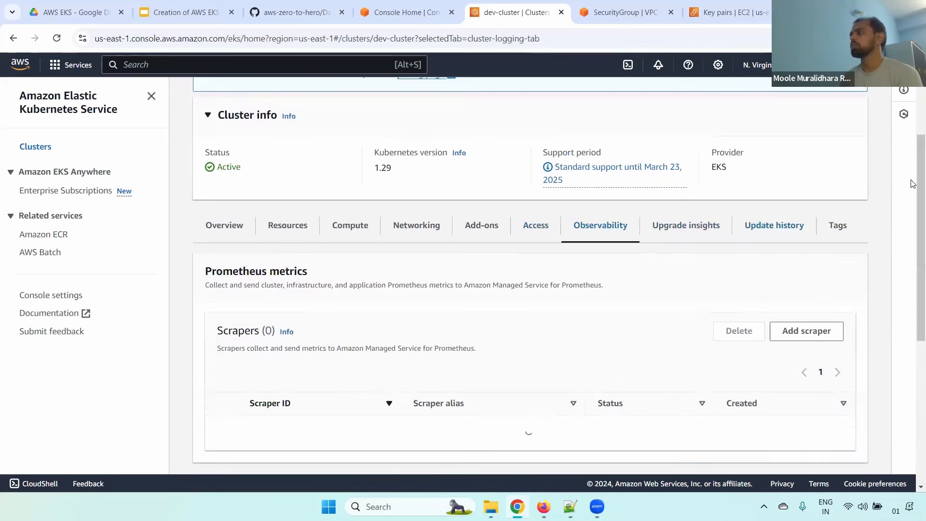
scroll(562, 199, down, 1)
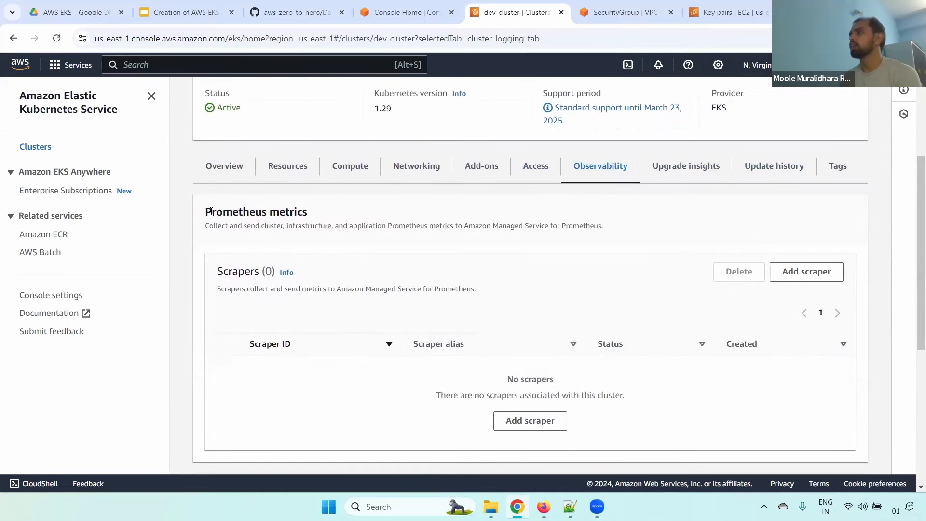
drag(211, 212, 309, 212)
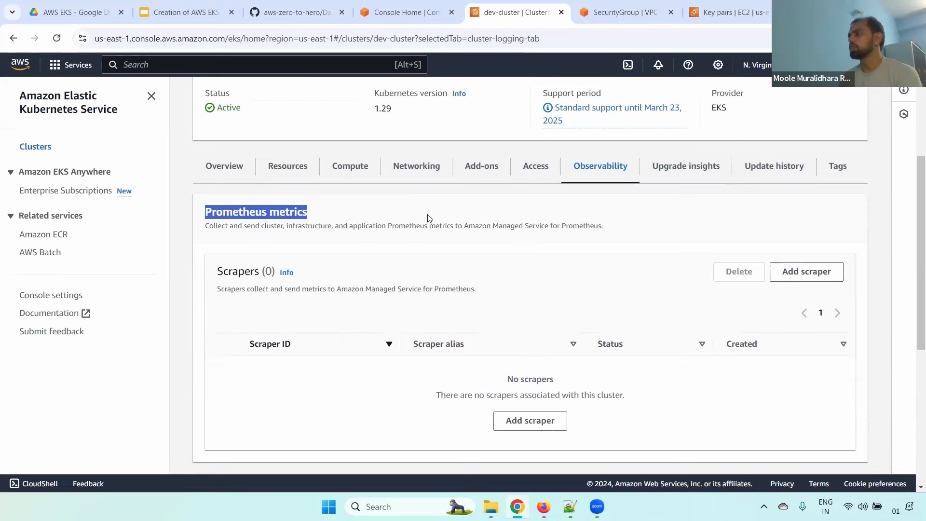
Show the upgrade insights and update history of dev-cluster, highlighting the update history heading and the Kubernetes version
click(690, 169)
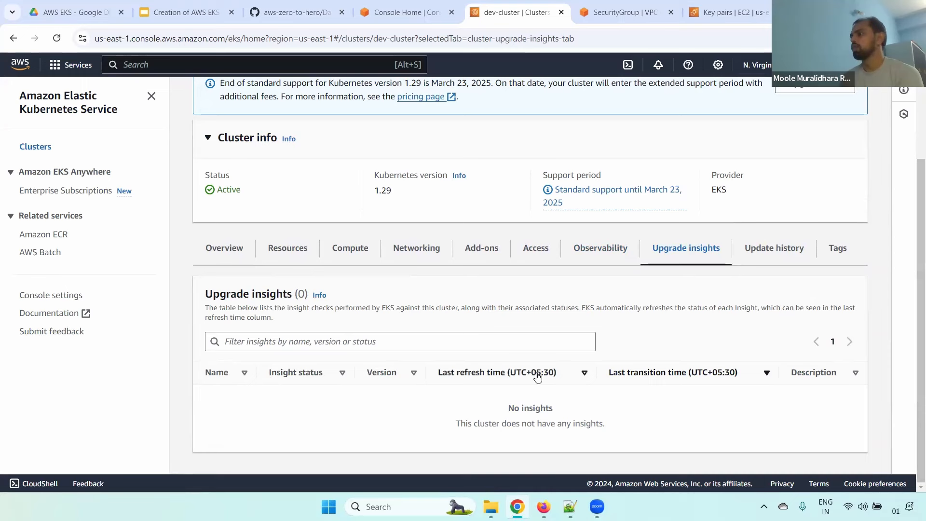
click(777, 250)
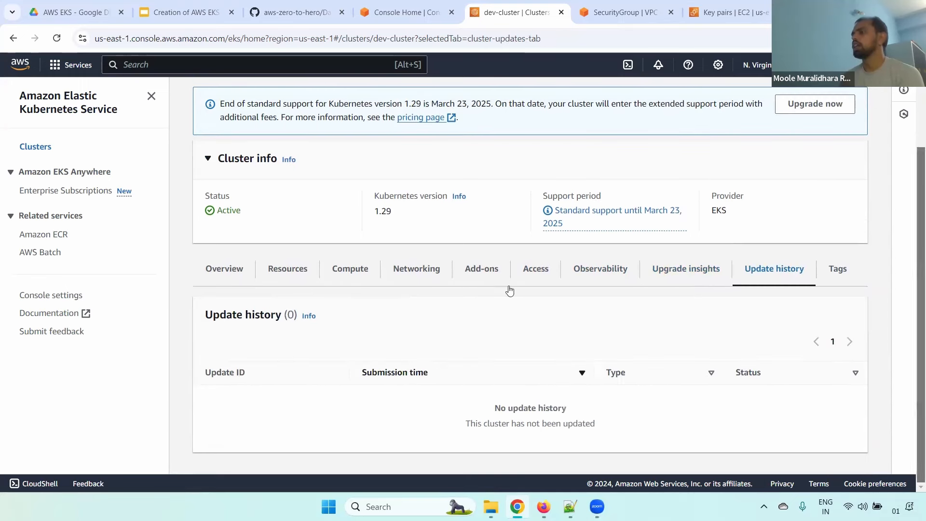
drag(204, 315, 270, 315)
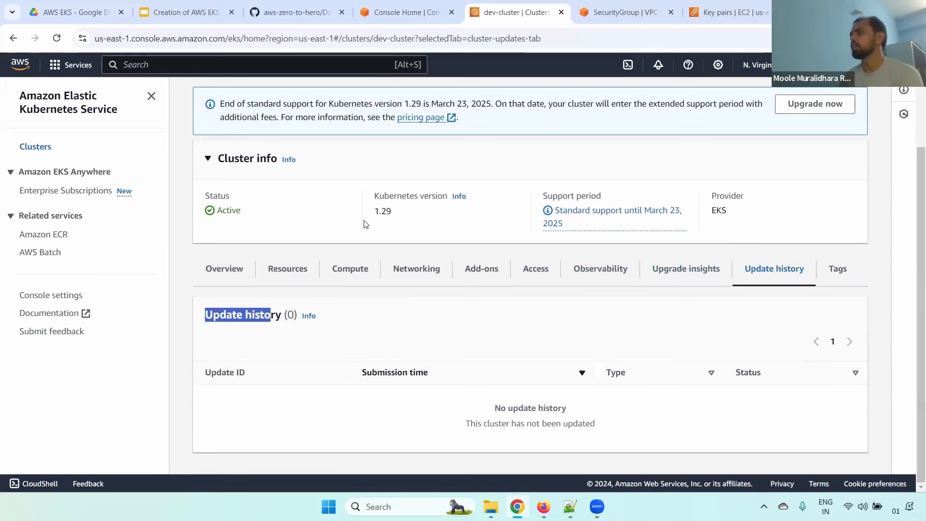
drag(370, 197, 396, 216)
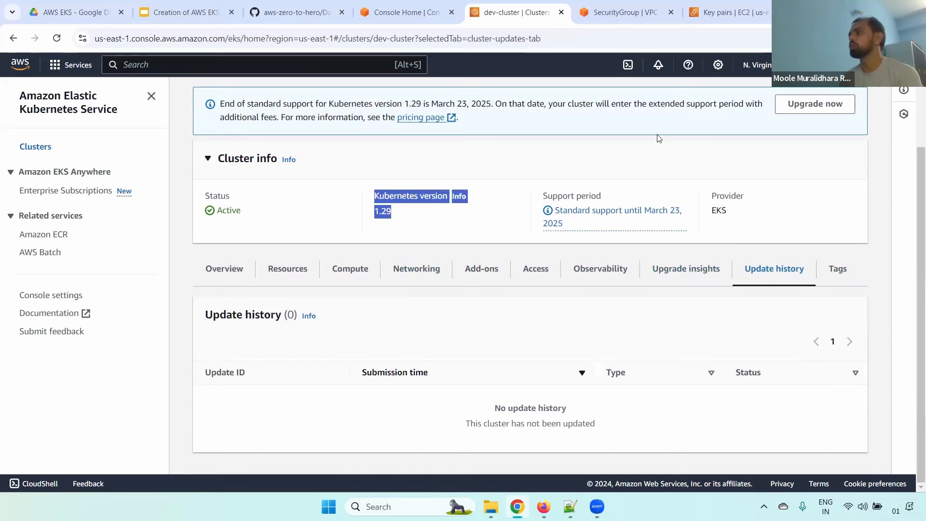
click(355, 303)
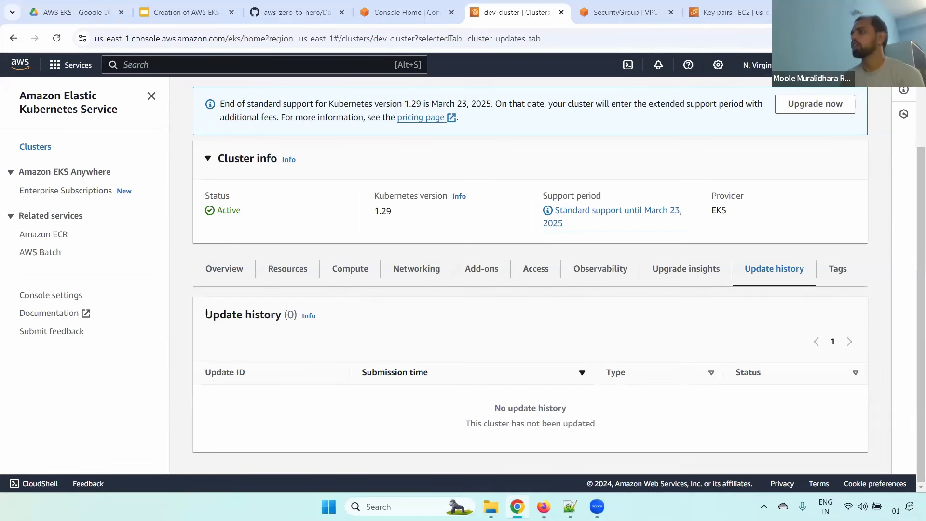
drag(206, 314, 288, 315)
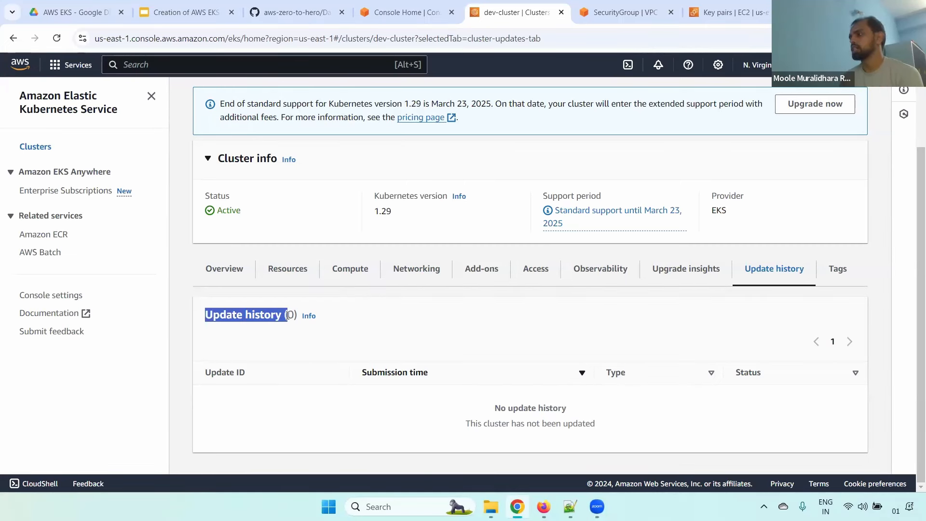
Show the tags of dev-cluster, and open its deletion confirmation and dismiss it without deleting the cluster
click(838, 280)
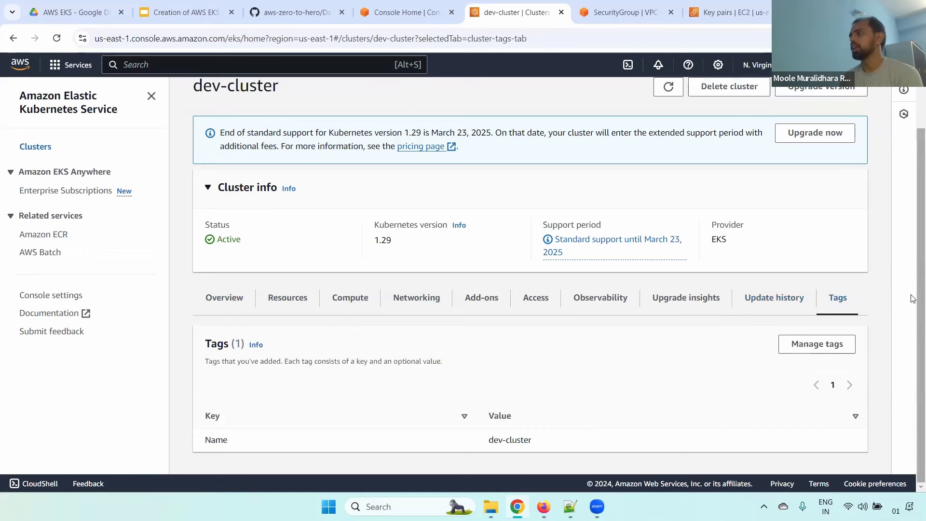
drag(913, 198, 913, 118)
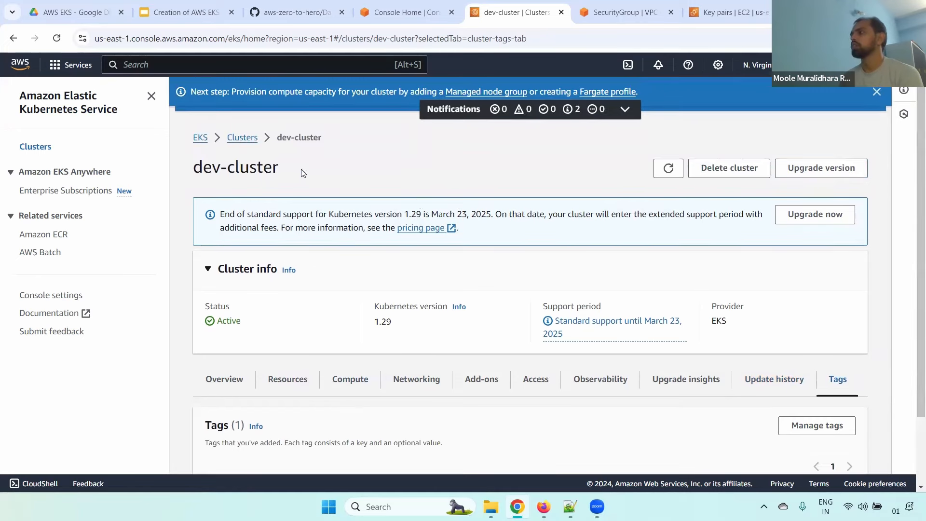
click(729, 167)
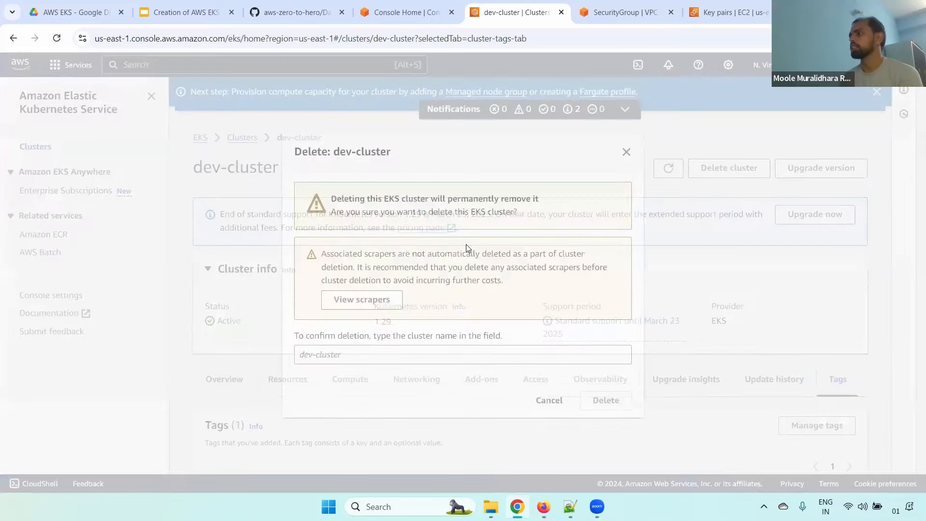
click(322, 346)
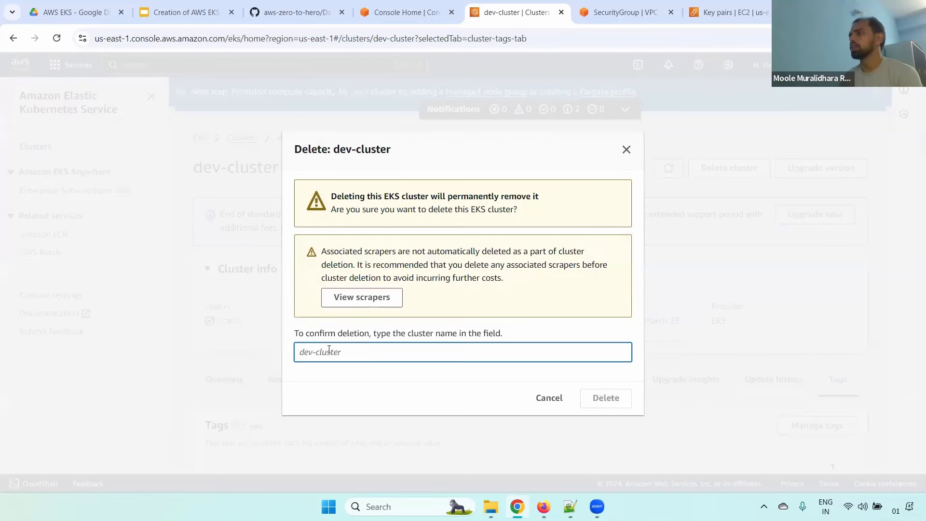
click(627, 149)
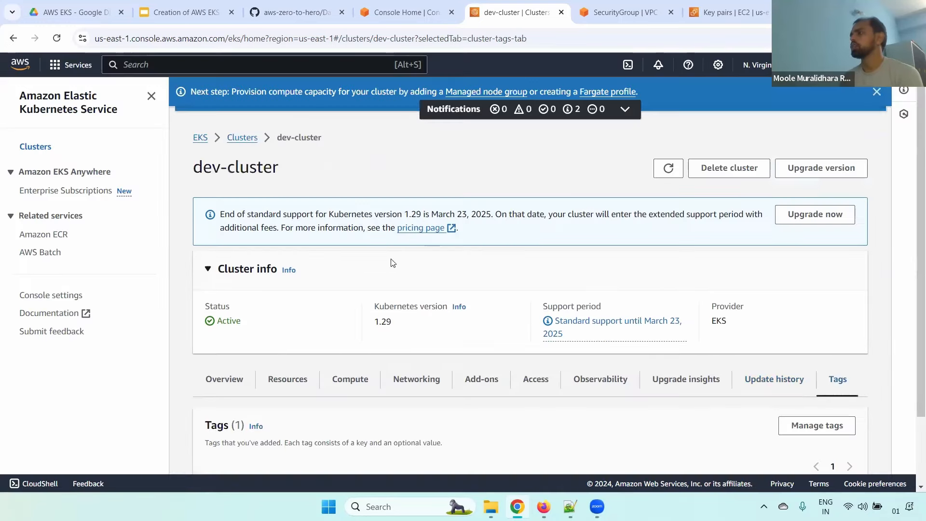
View the Kubernetes versions available for upgrading dev-cluster and close the upgrade dialog without upgrading
click(837, 172)
click(437, 263)
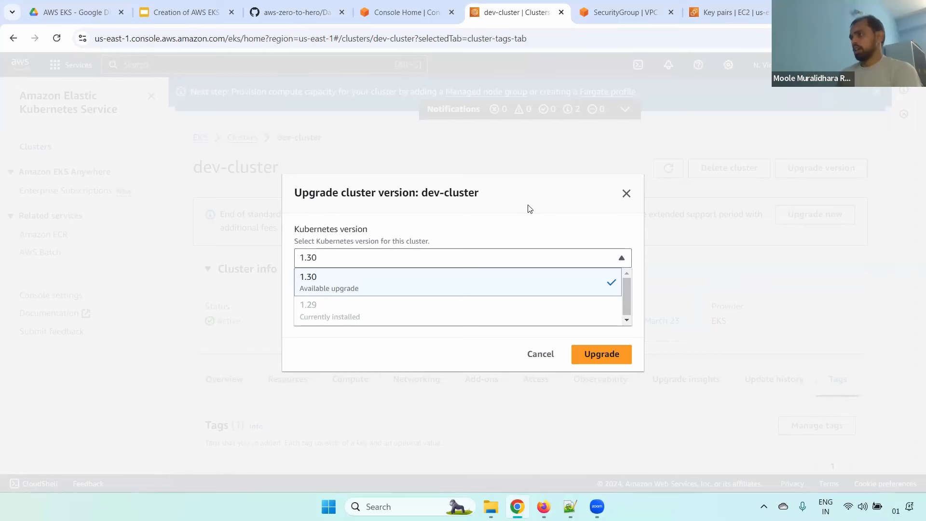
click(527, 208)
click(481, 253)
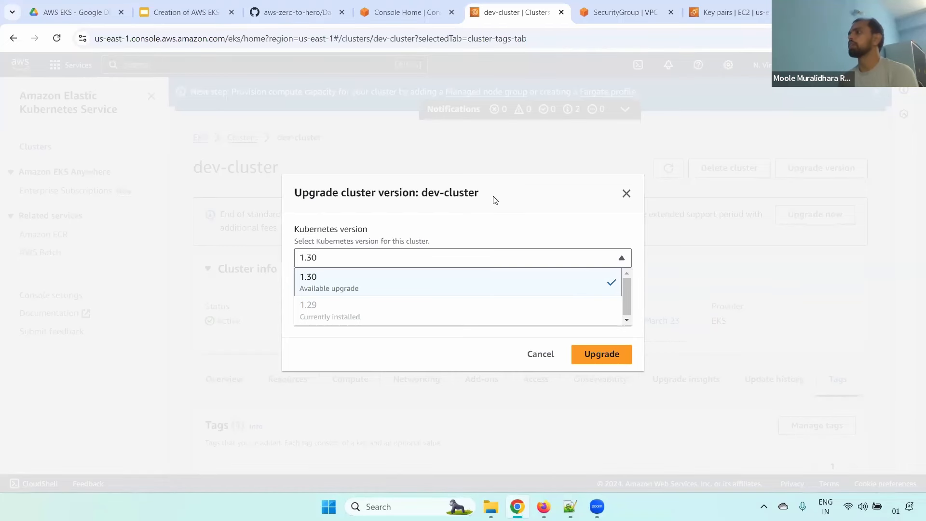
click(626, 194)
click(627, 193)
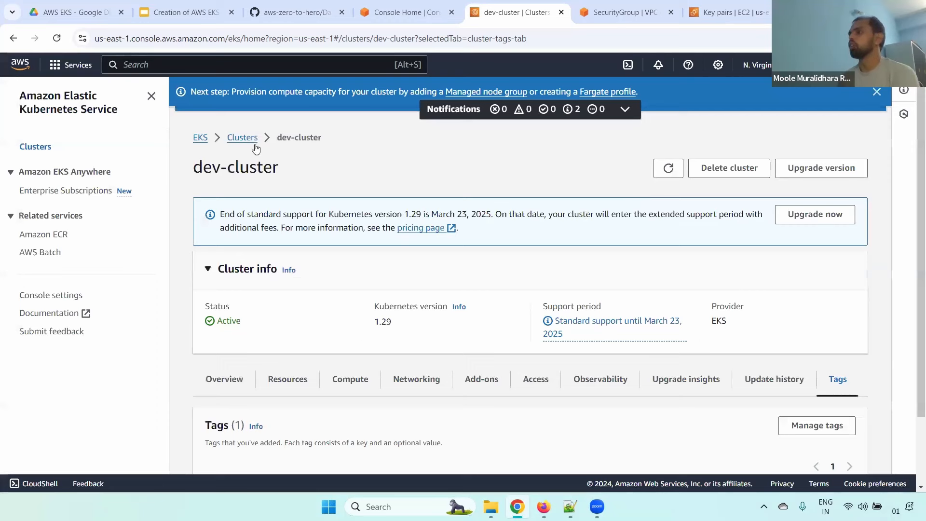
drag(912, 141, 912, 116)
mouse_move(914, 154)
mouse_down()
mouse_move(914, 236)
mouse_move(913, 144)
mouse_up()
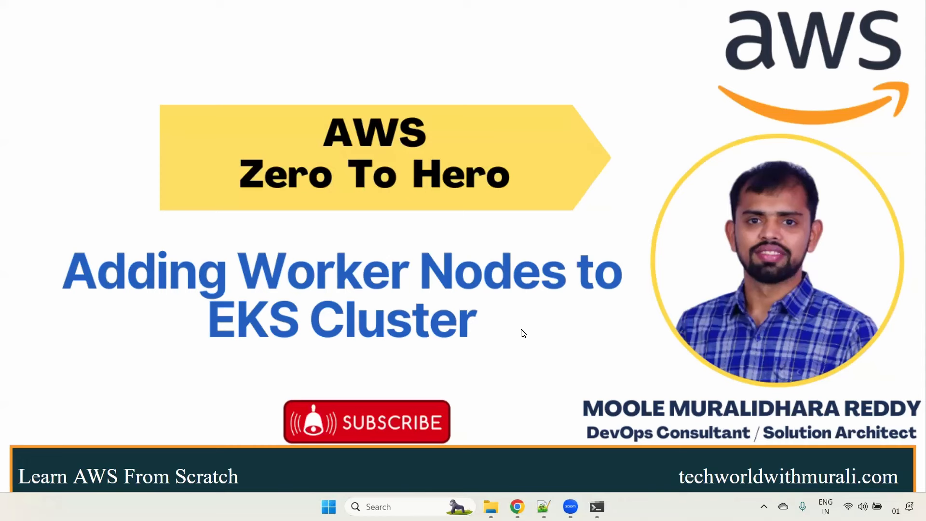
click(537, 333)
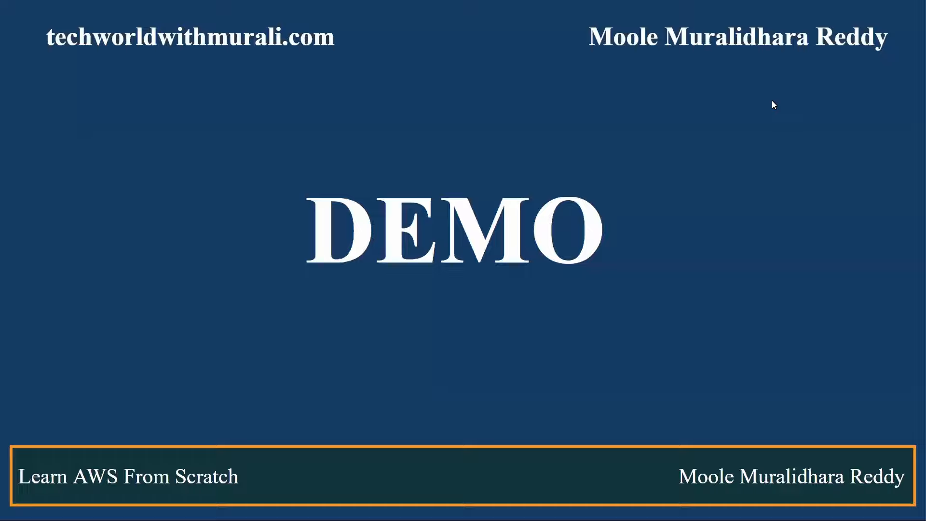
Leave the slideshow, dismiss the service search results and open dev-cluster from the EKS cluster list
key(Escape)
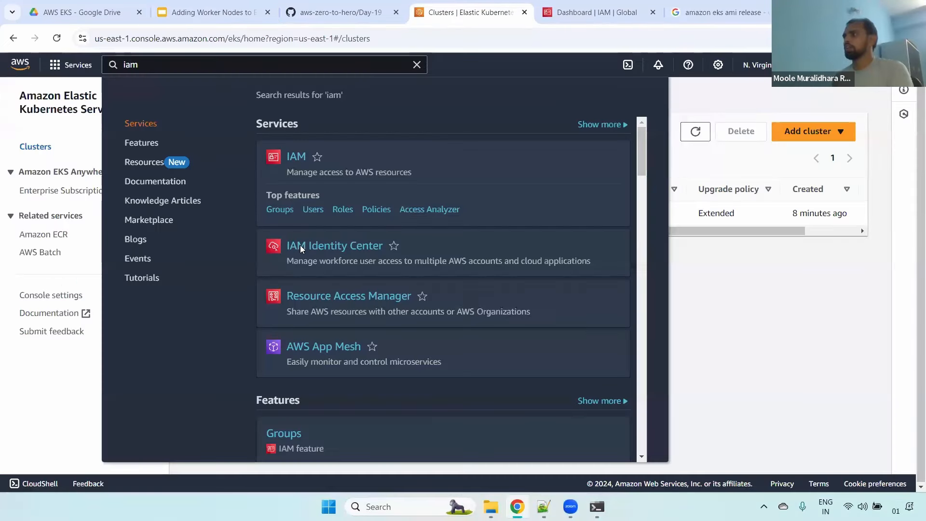
key(Escape)
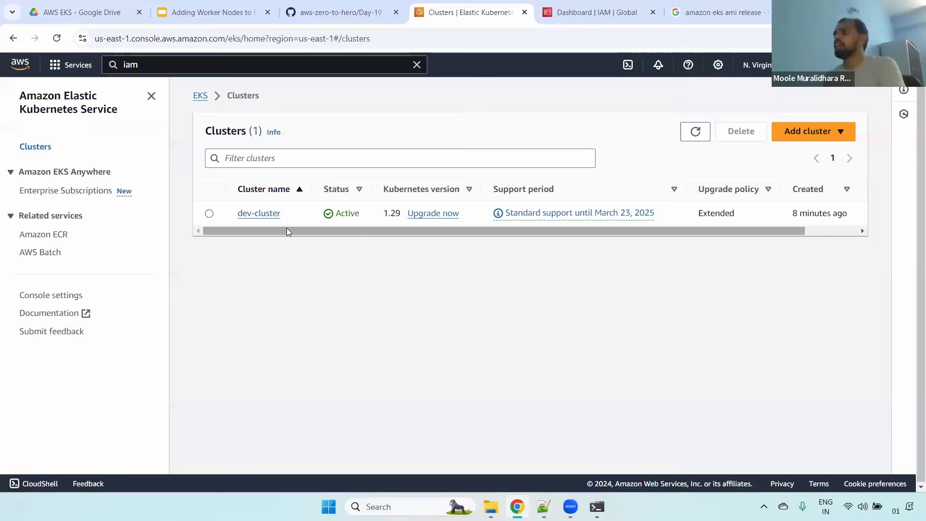
click(261, 217)
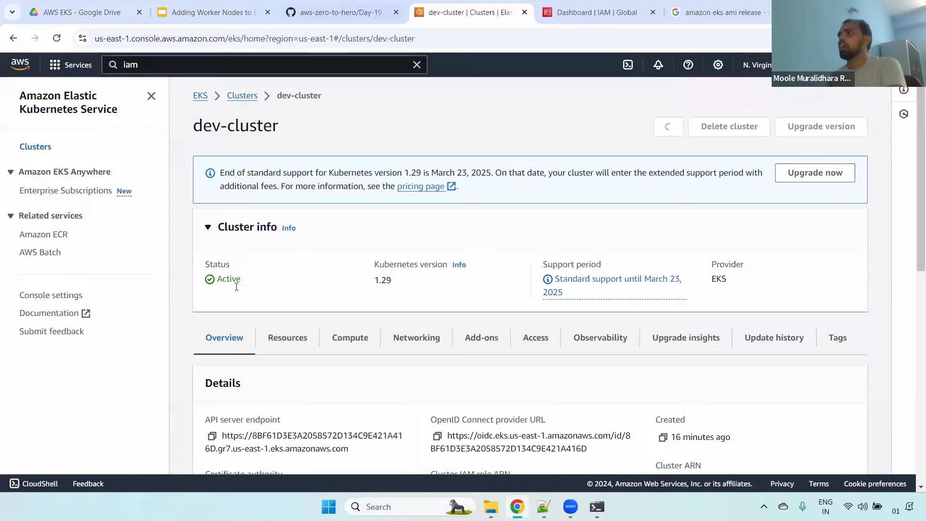
In the Day-19 GitHub guide, highlight the EKS cluster step and the worker node role step with the name dev-cluster-worker-node-role
click(342, 11)
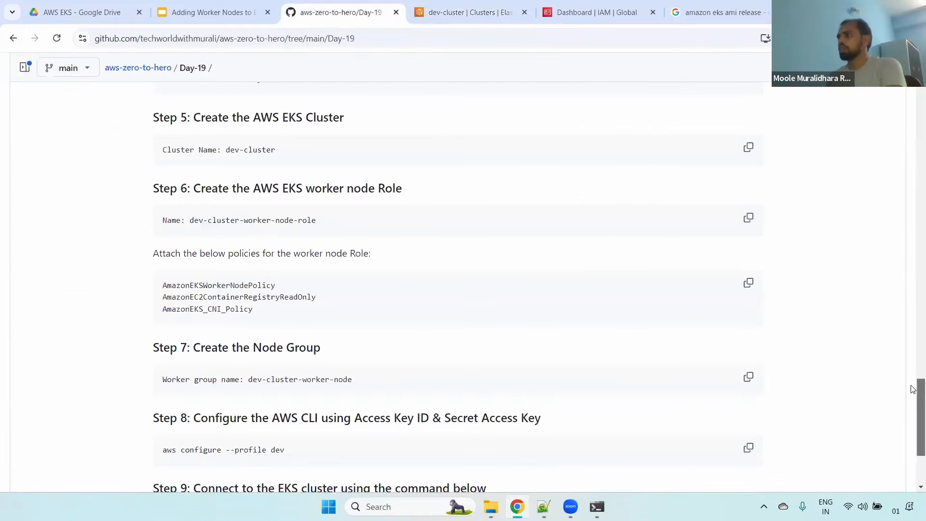
scroll(914, 391, up, 1)
drag(157, 138, 364, 142)
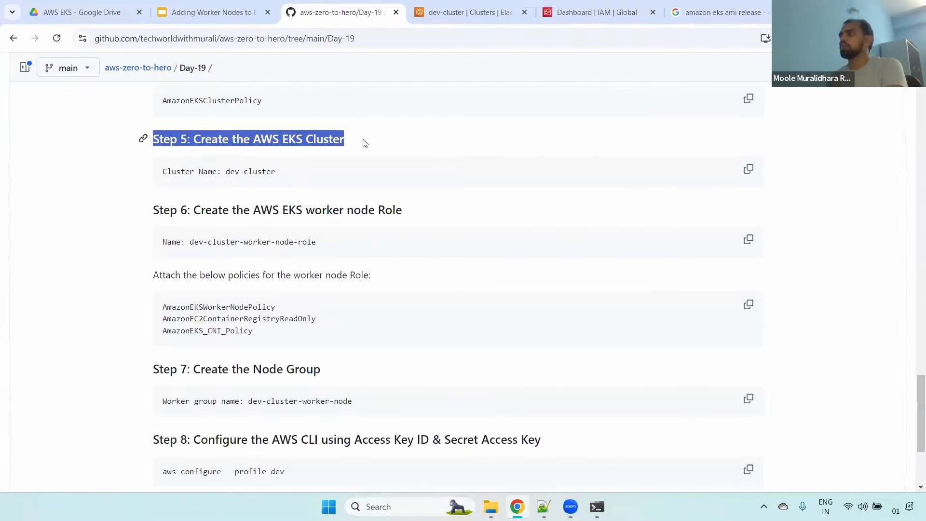
click(201, 210)
drag(201, 210, 420, 210)
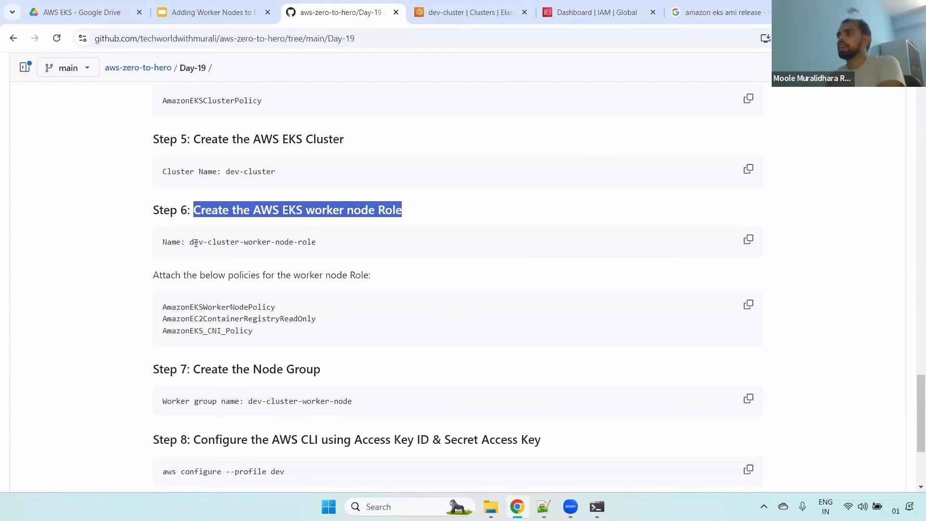
drag(190, 242, 316, 243)
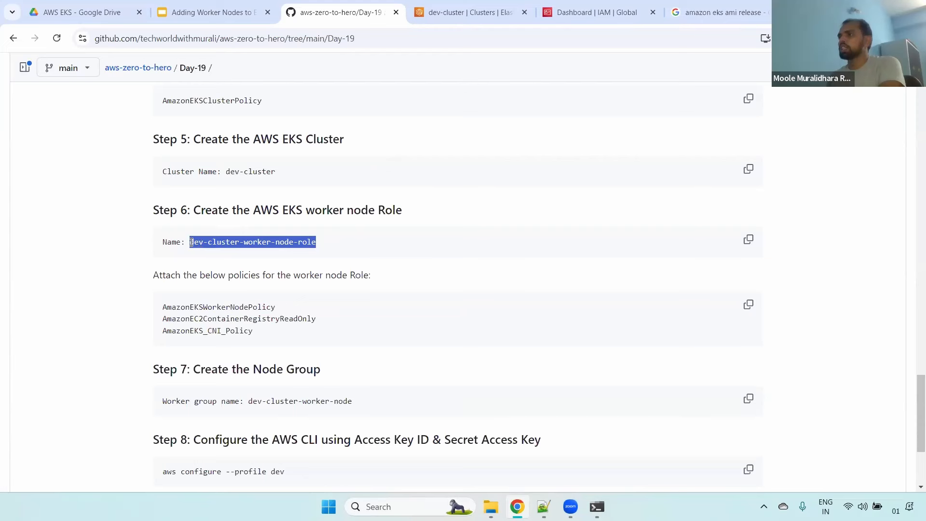
drag(191, 243, 327, 245)
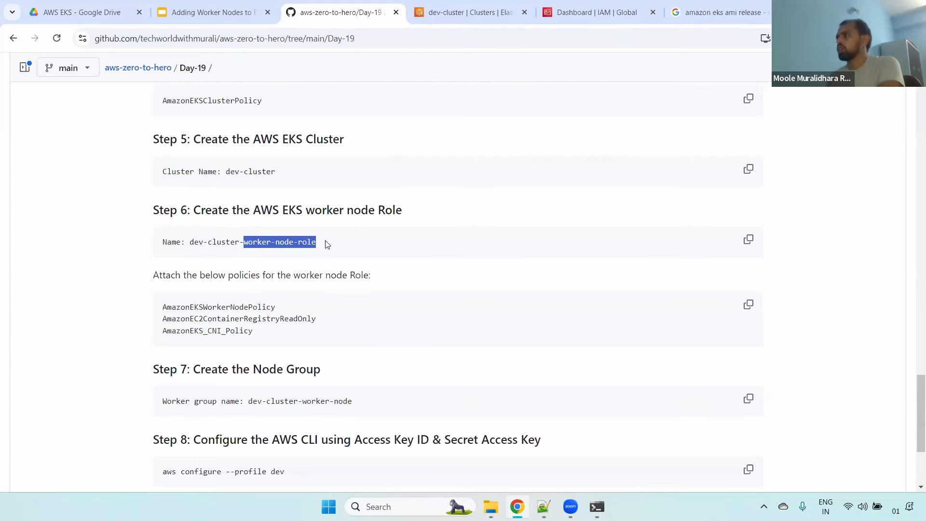
triple_click(204, 242)
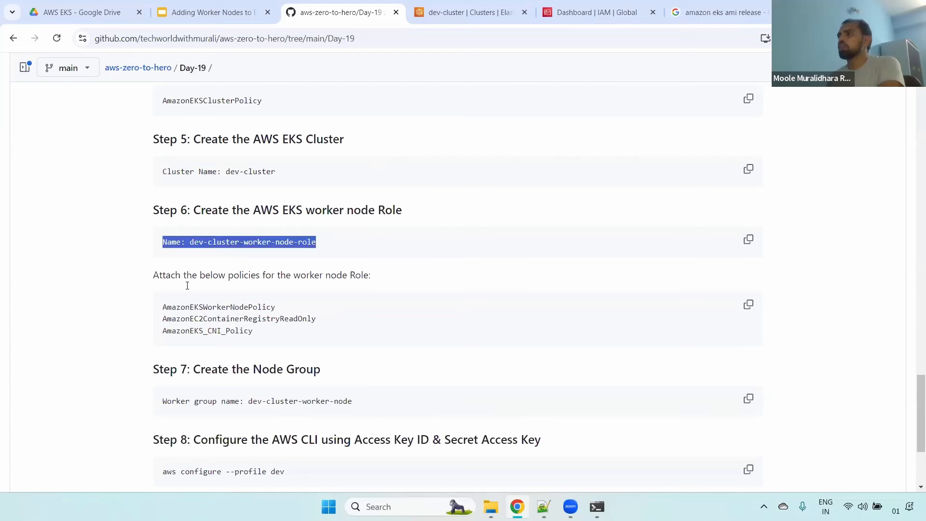
Highlight the worker node role policies AmazonEKSWorkerNodePolicy, AmazonEC2ContainerRegistryReadOnly and AmazonEKS_CNI_Policy in the guide
drag(163, 306, 271, 329)
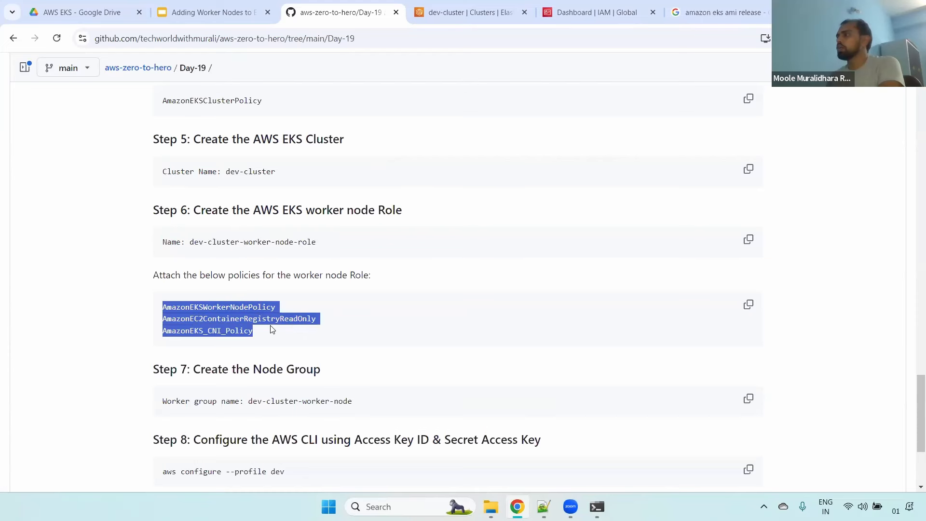
double_click(173, 305)
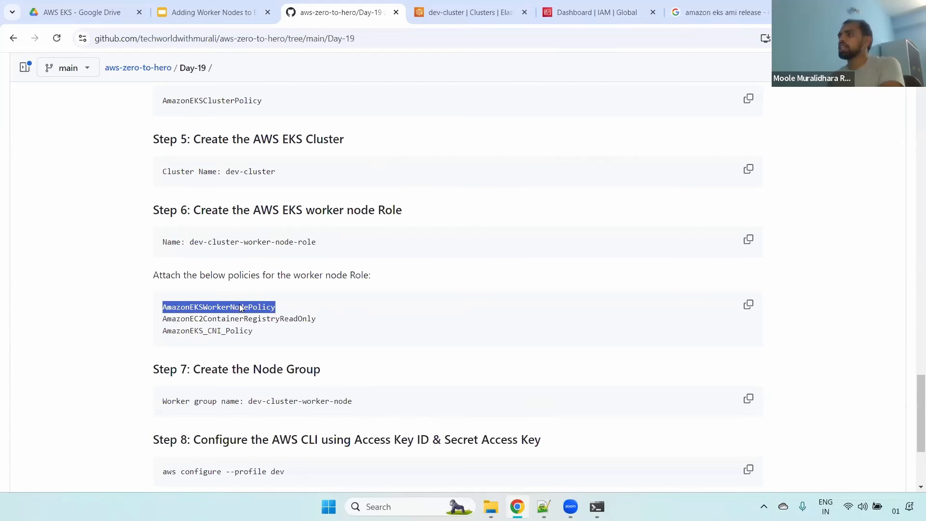
double_click(190, 318)
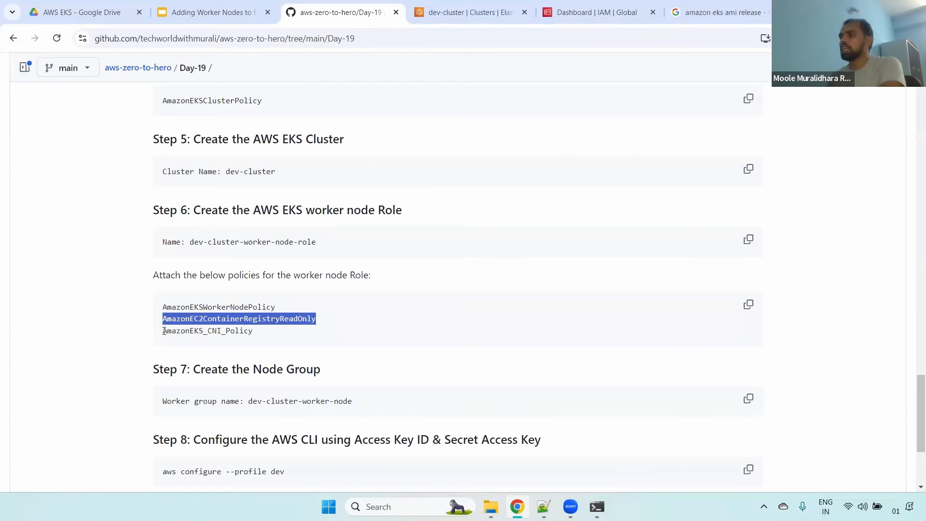
drag(163, 331, 250, 331)
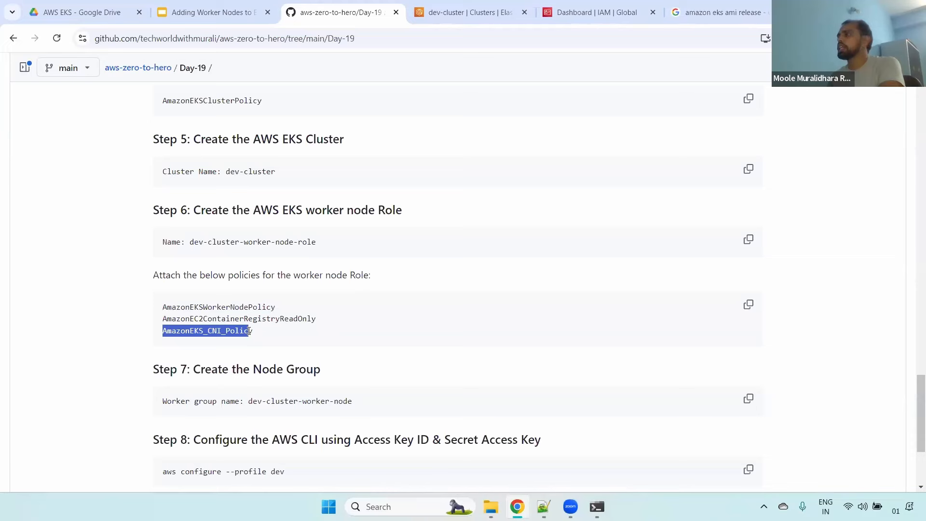
drag(166, 307, 276, 333)
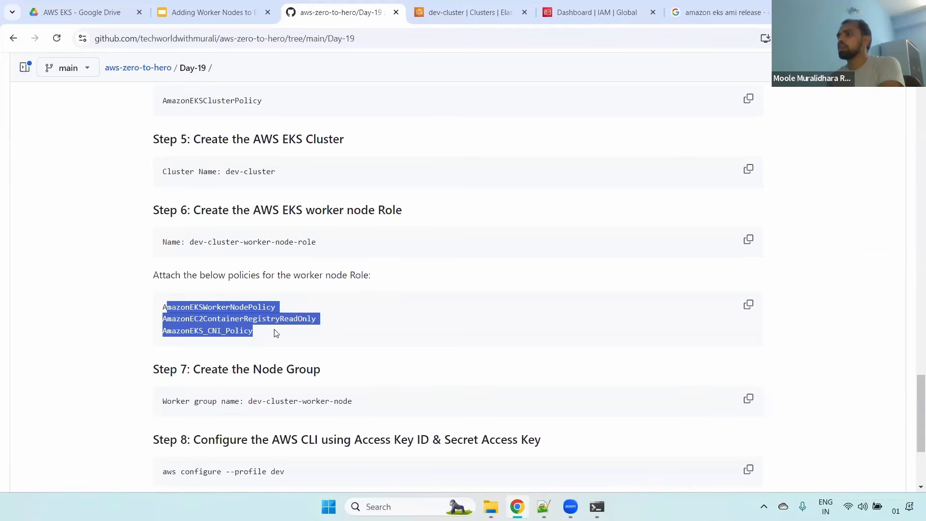
In the IAM console, start a new role with trusted entity type AWS service and the EC2 use case, and continue to permissions
click(593, 12)
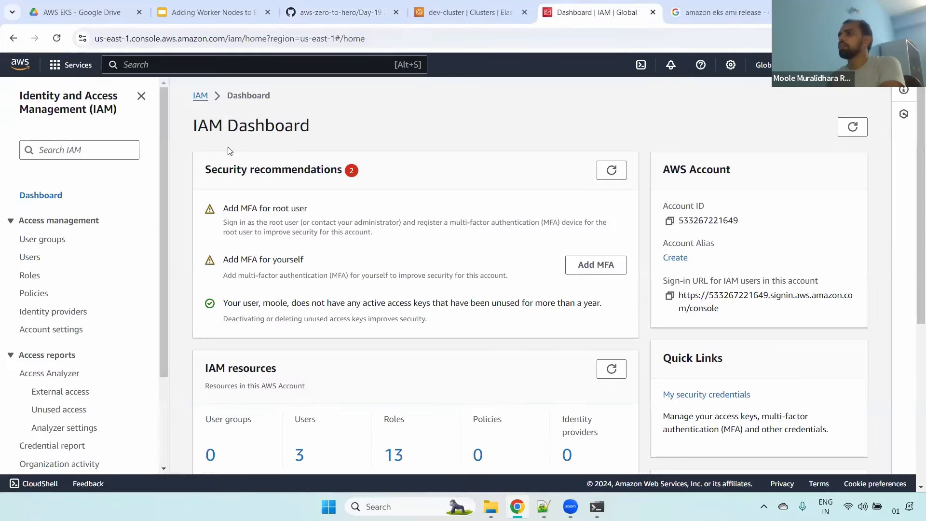
click(30, 278)
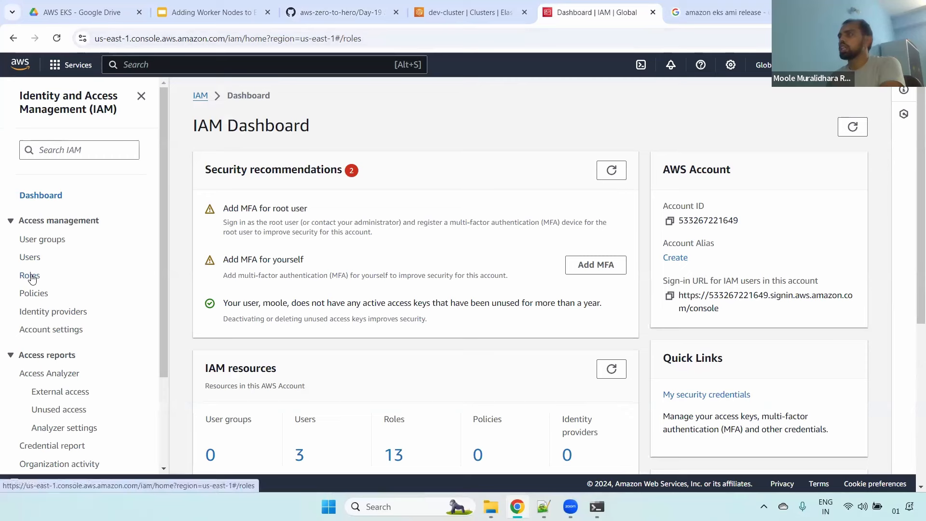
click(819, 133)
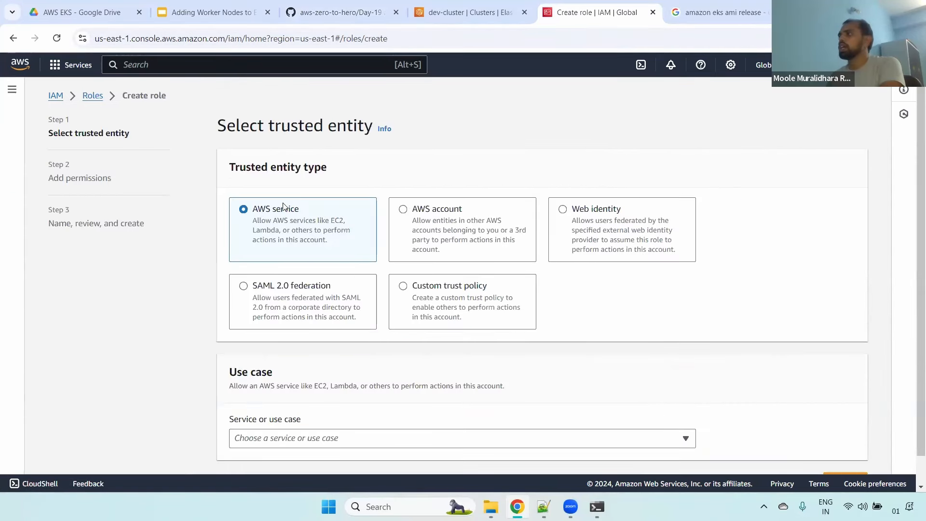
scroll(282, 275, down, 1)
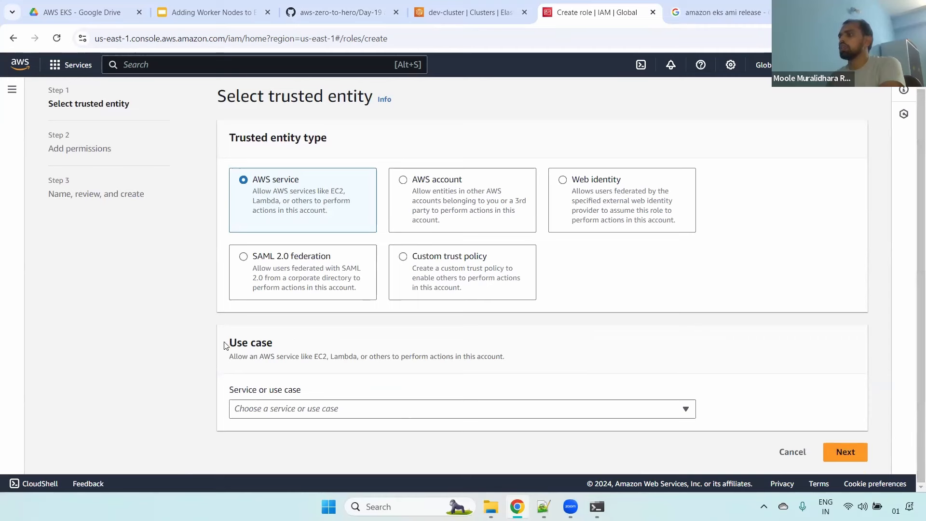
drag(225, 345, 293, 341)
click(327, 410)
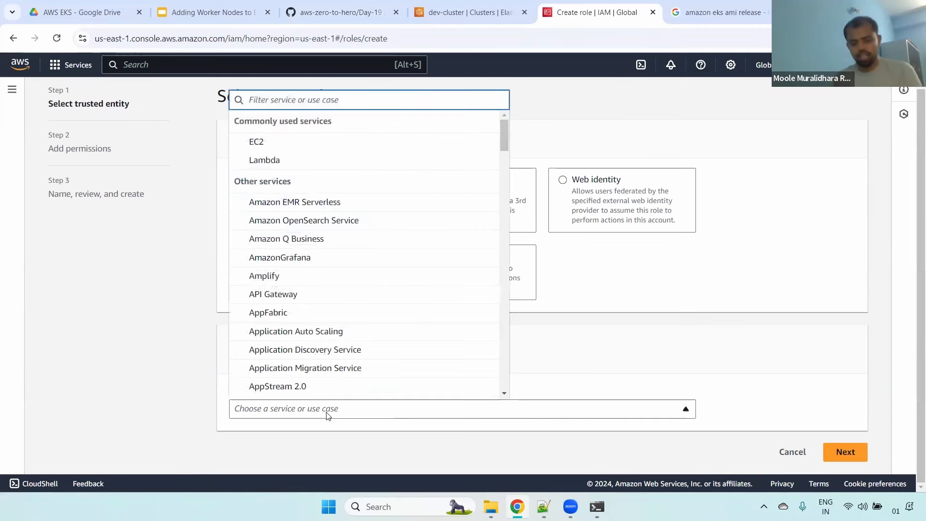
text(ec2)
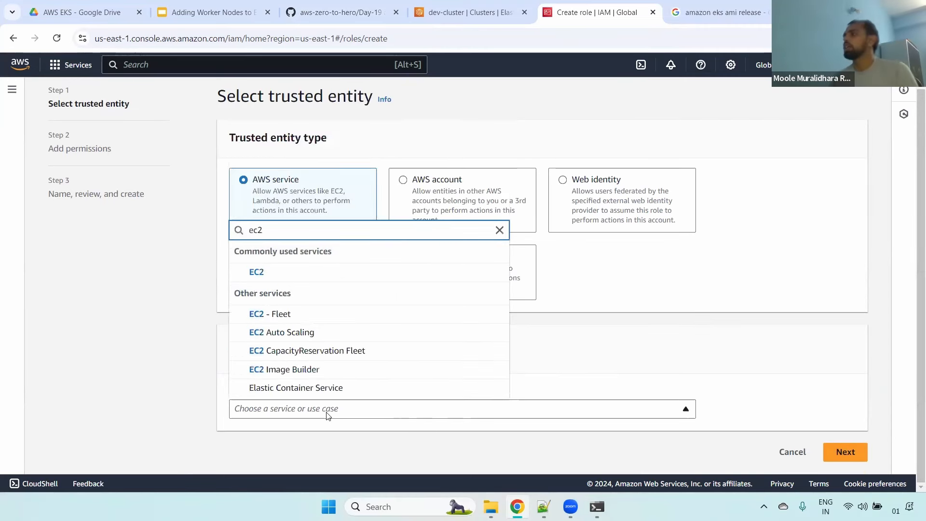
click(287, 273)
scroll(715, 277, down, 5)
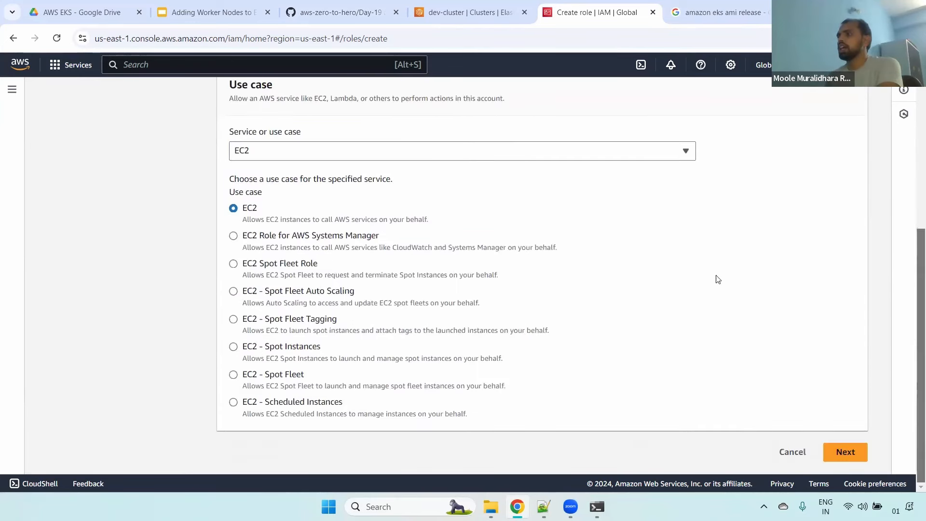
double_click(249, 208)
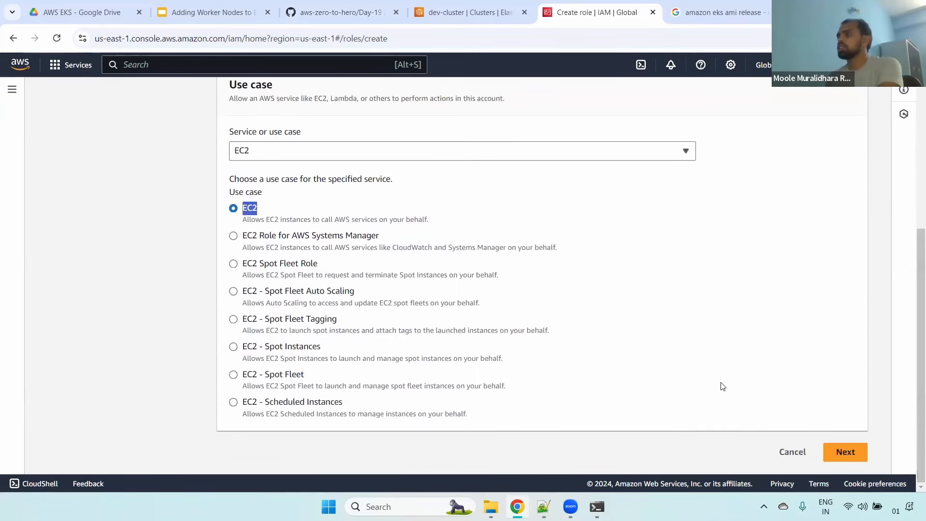
click(846, 457)
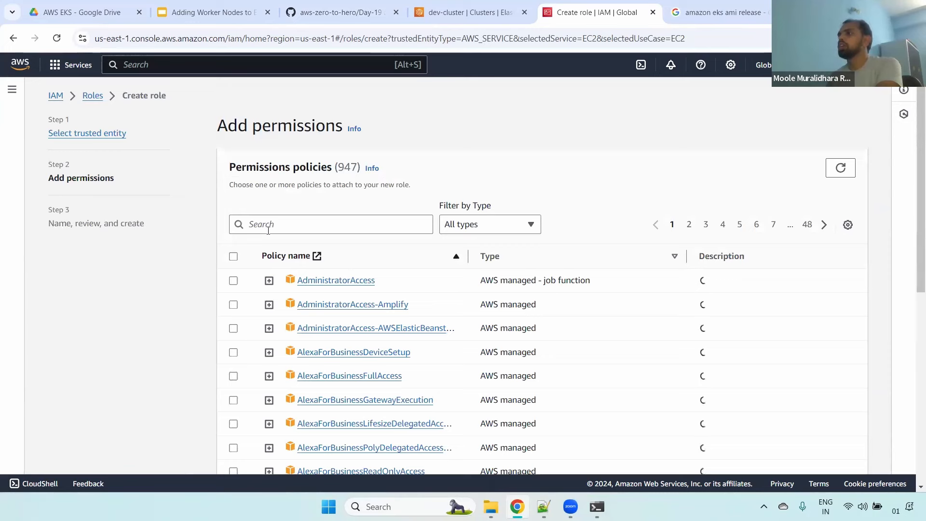
Copy the policy name AmazonEKSWorkerNodePolicy from the Day-19 guide, search for it in the role's permissions and select it
click(268, 230)
click(333, 6)
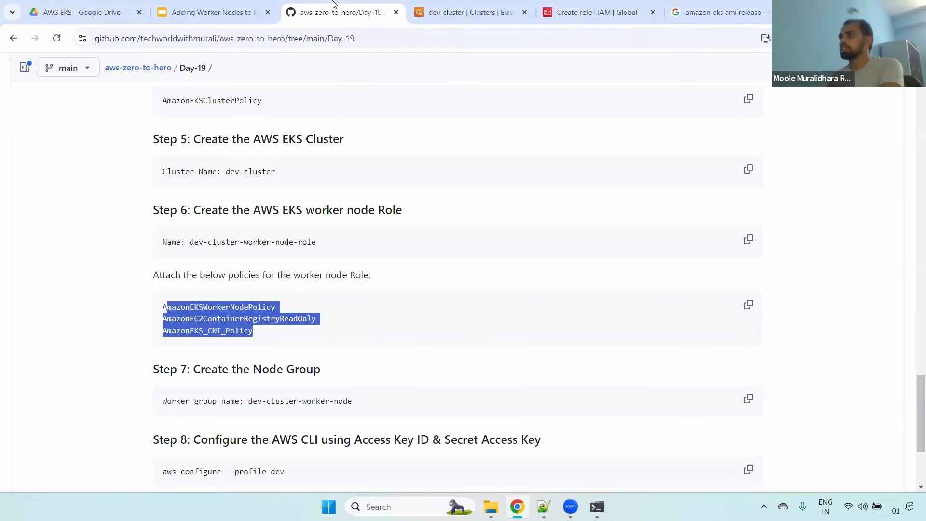
click(194, 301)
drag(163, 305, 278, 309)
key(ctrl+c)
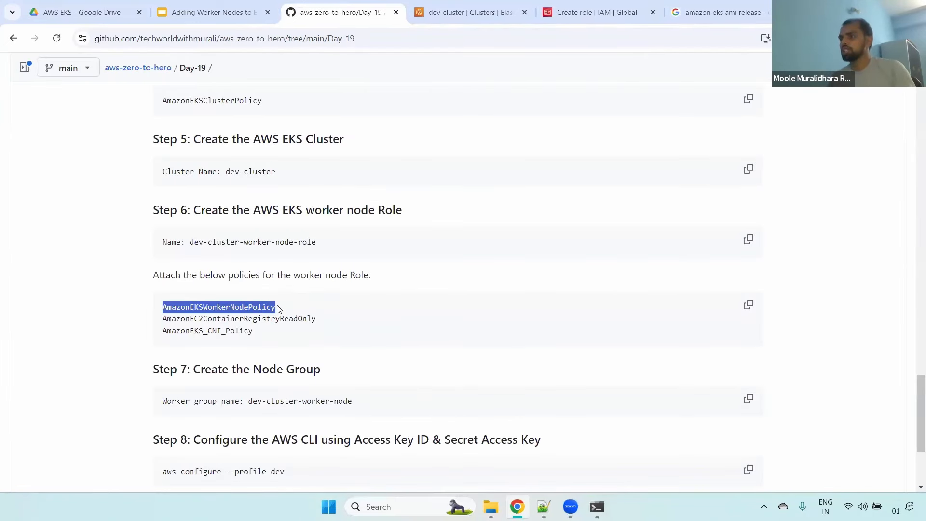
click(571, 7)
click(303, 220)
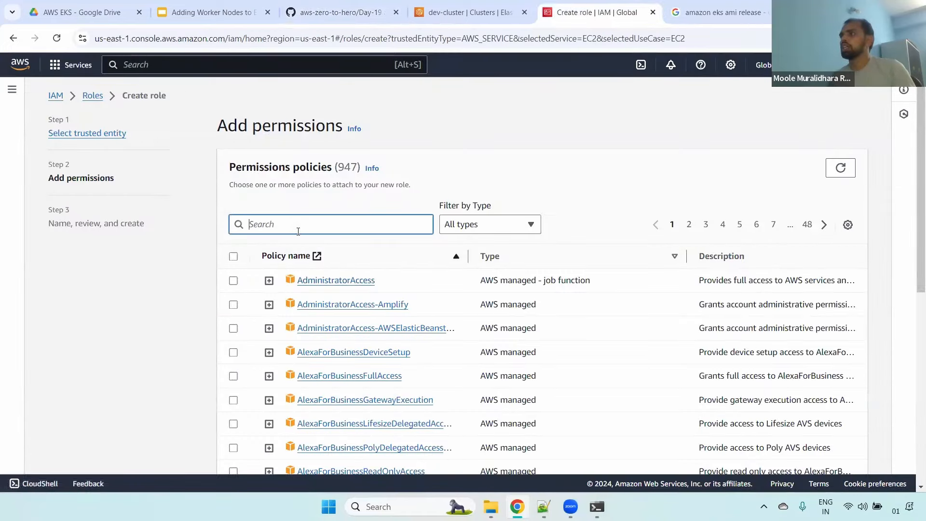
key(ctrl+v)
click(233, 281)
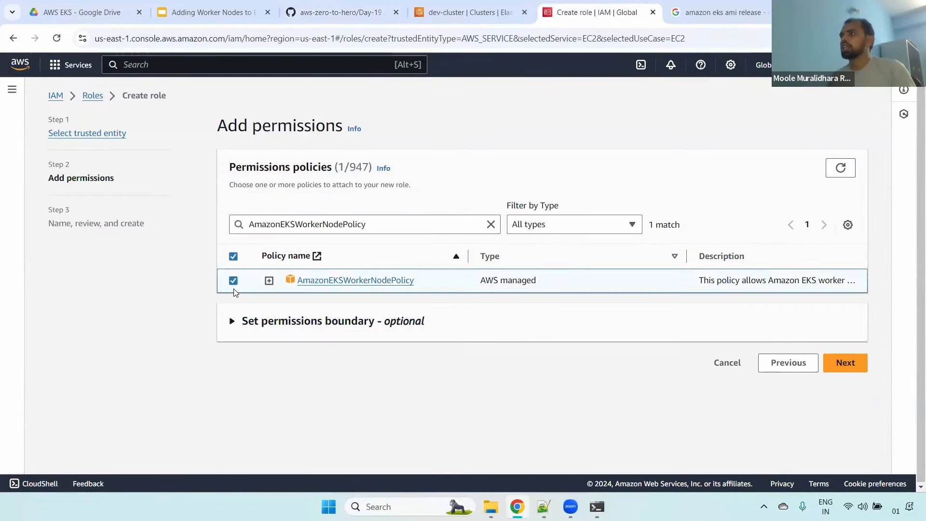
Look up the AmazonEC2ContainerRegistryReadOnly policy from the guide in the permissions list and add it to the role's selection
click(342, 12)
drag(167, 320, 315, 321)
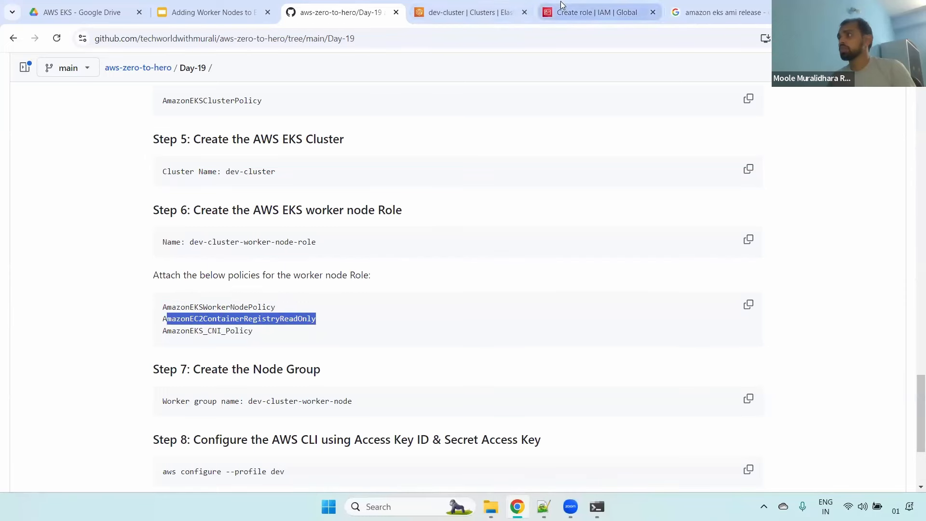
click(596, 12)
click(363, 225)
key(ctrl+a)
text(mazonEC2ContainerRegistryReadOnly)
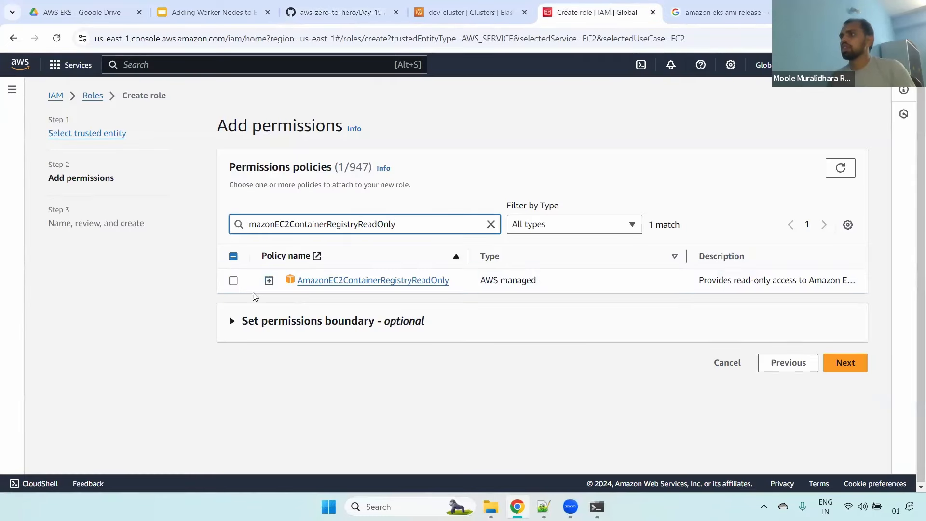
click(233, 282)
Find and select the guide's third policy, AmazonEKS_CNI_Policy, for the role and continue to naming and review
click(341, 12)
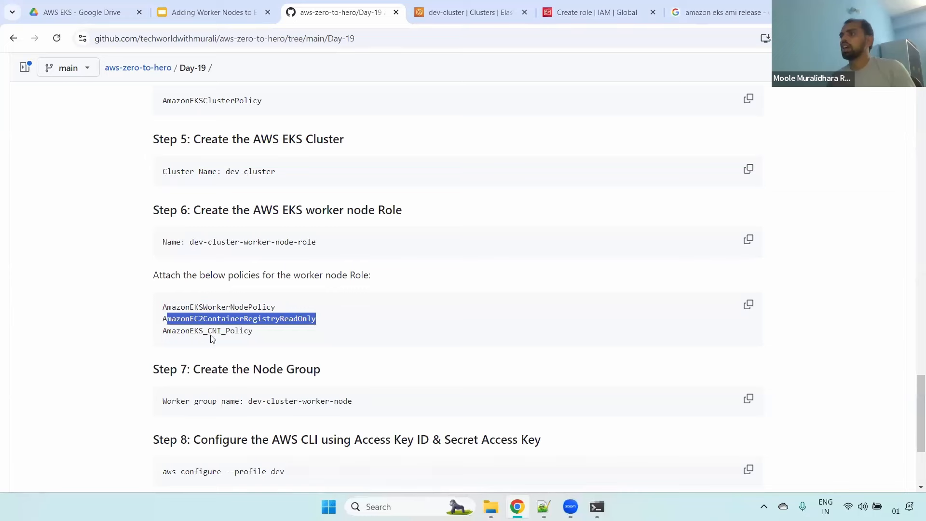
drag(162, 333, 250, 334)
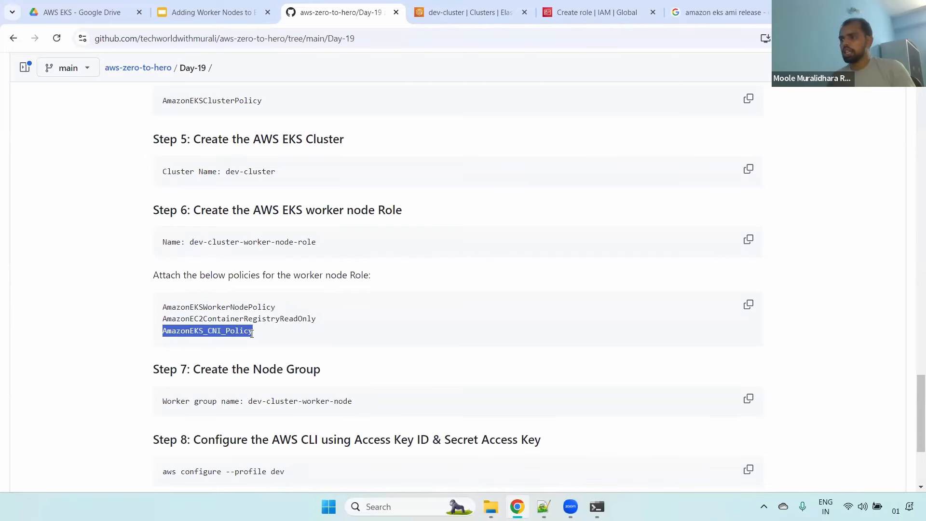
click(603, 5)
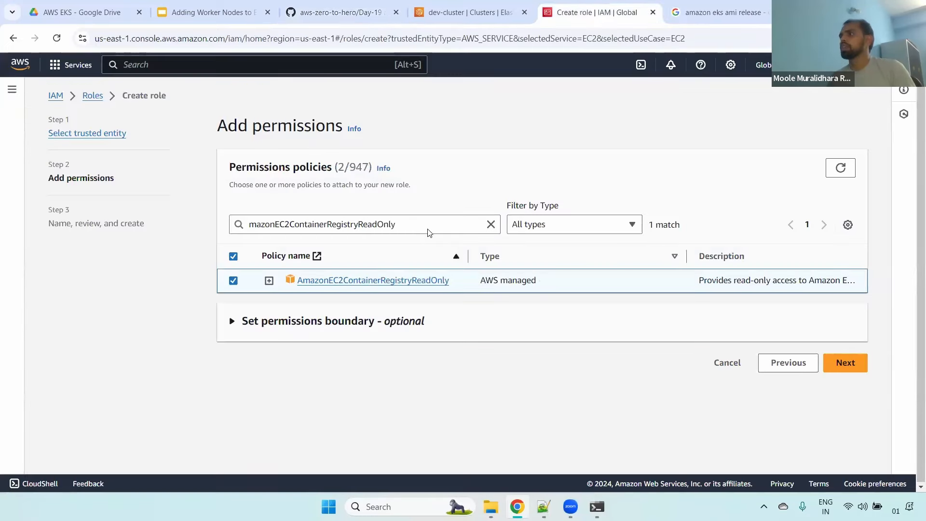
click(429, 231)
key(ctrl+a)
text(AmazonEKS_CNI_Policy)
click(234, 280)
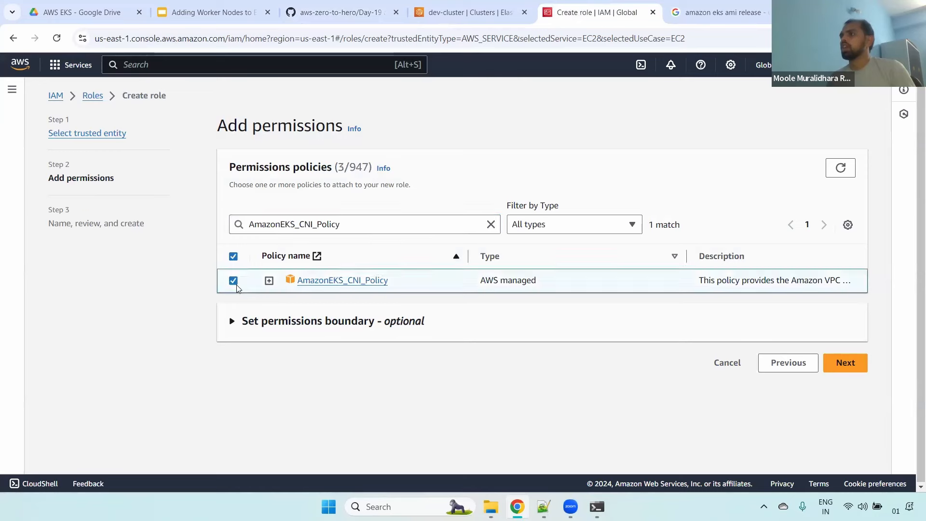
click(846, 364)
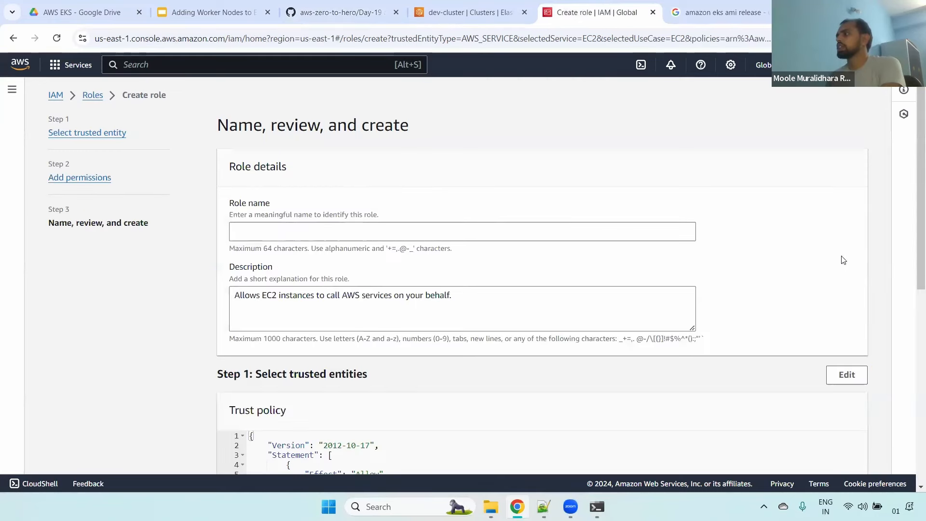
Name the new role dev-cluster-worker-node-role, copying the name from the guide's worker node role step
drag(235, 204, 314, 216)
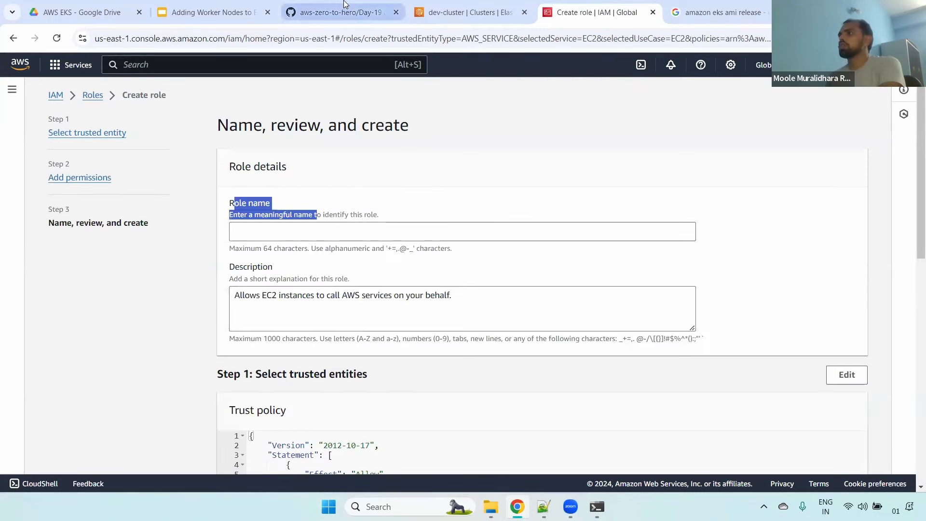
click(340, 12)
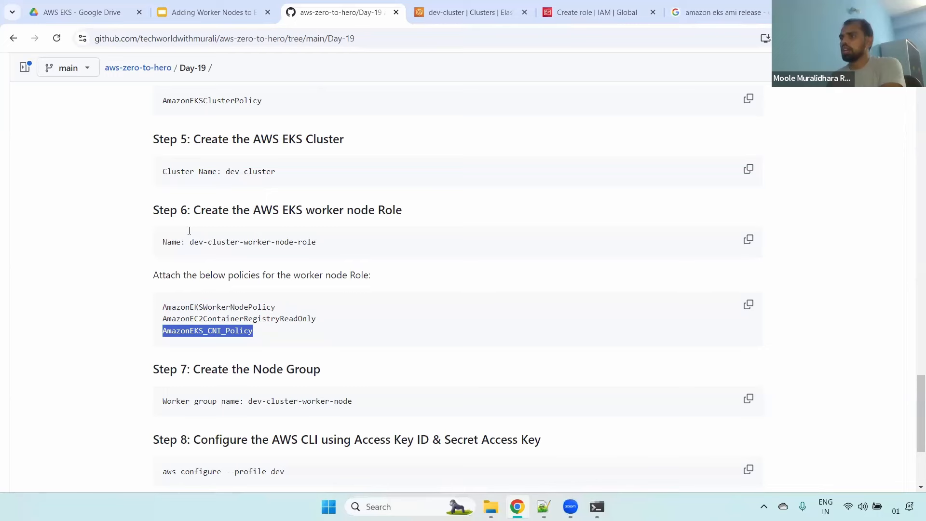
drag(191, 243, 317, 238)
key(ctrl+c)
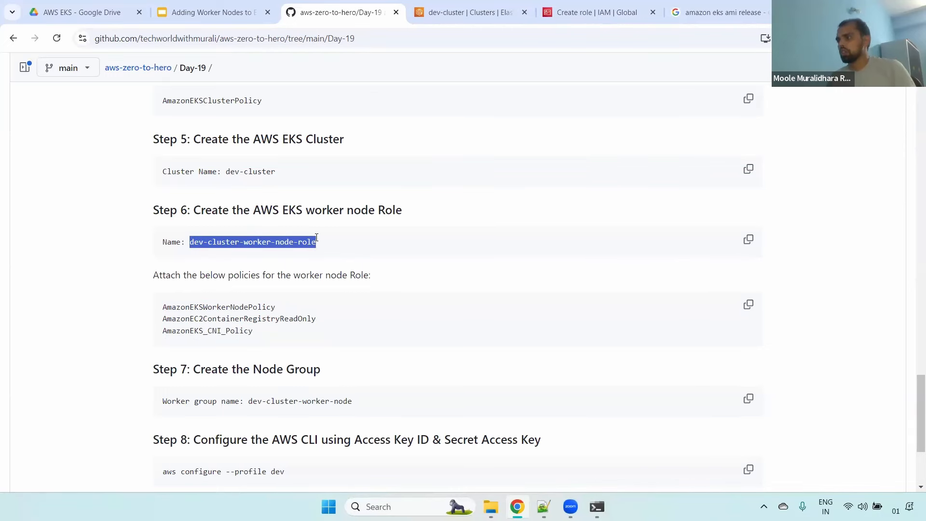
key(ctrl+Tab)
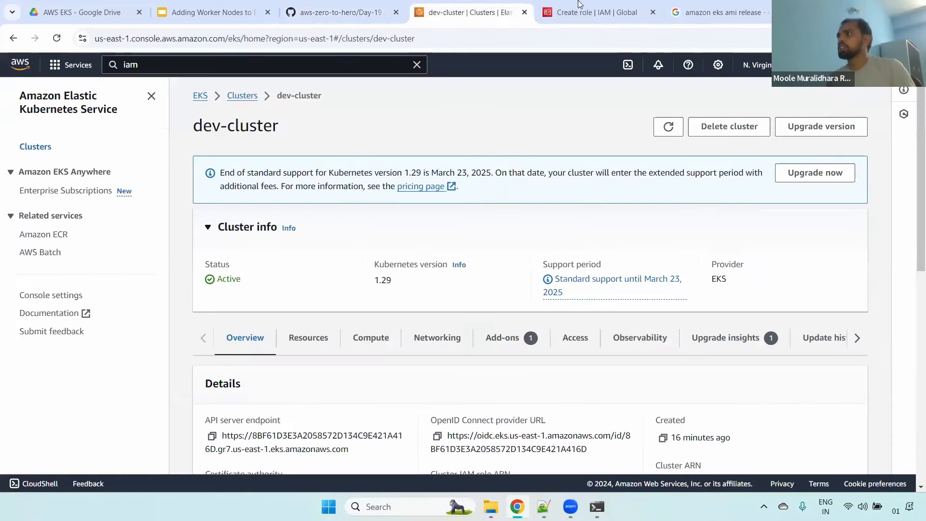
key(ctrl+Tab)
click(364, 237)
key(ctrl+v)
Review the role's trust policy action and service principal, and the permissions policy summary
scroll(913, 233, down, 9)
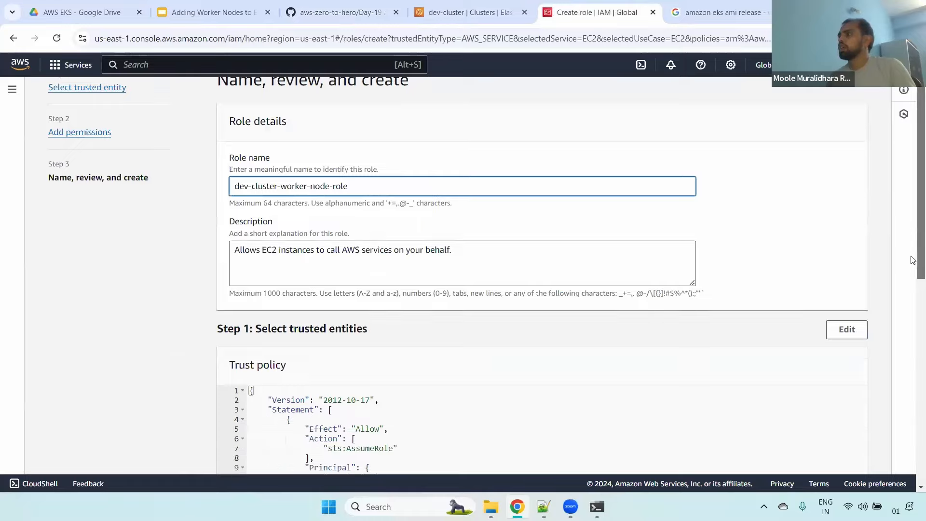
scroll(914, 233, up, 6)
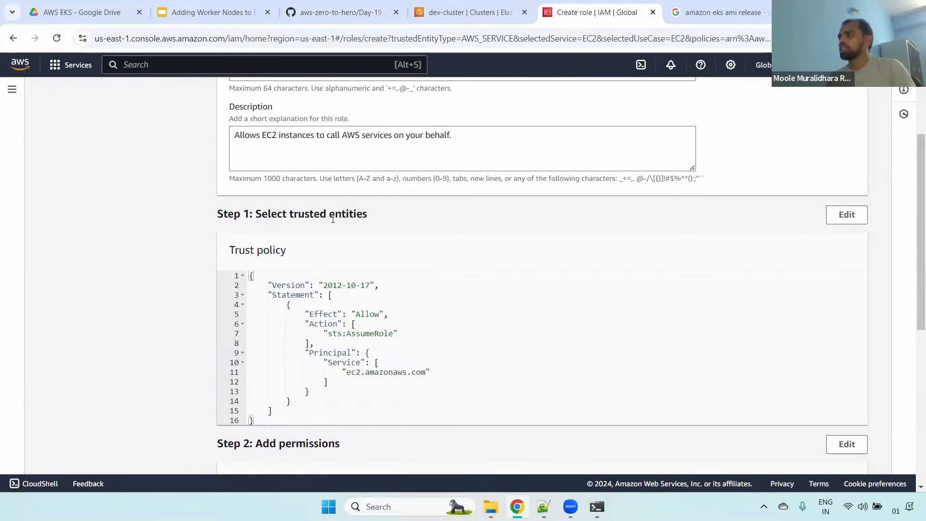
drag(299, 215, 387, 349)
drag(312, 332, 433, 332)
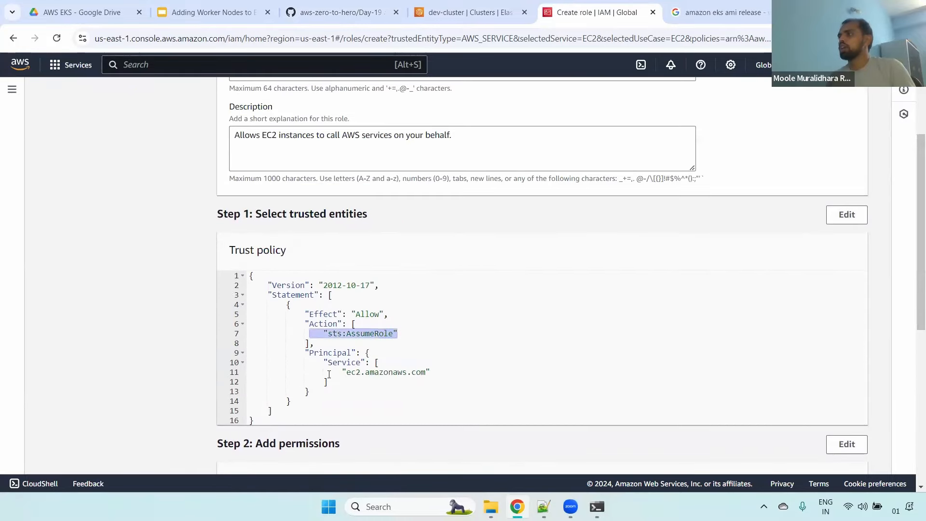
drag(301, 373, 440, 365)
drag(919, 181, 903, 320)
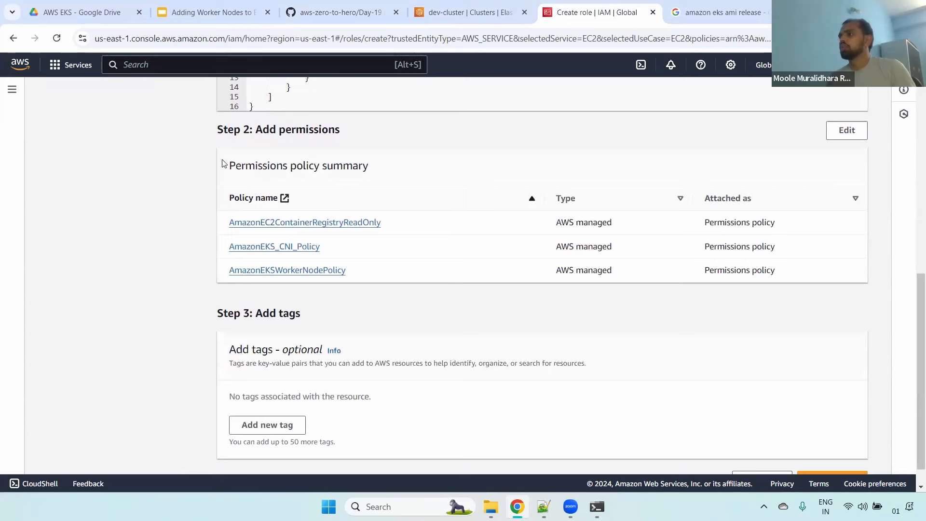
drag(223, 164, 403, 270)
Add a tag with key Name and value dev-cluster-worker-node-role, and create the role
scroll(616, 331, down, 1)
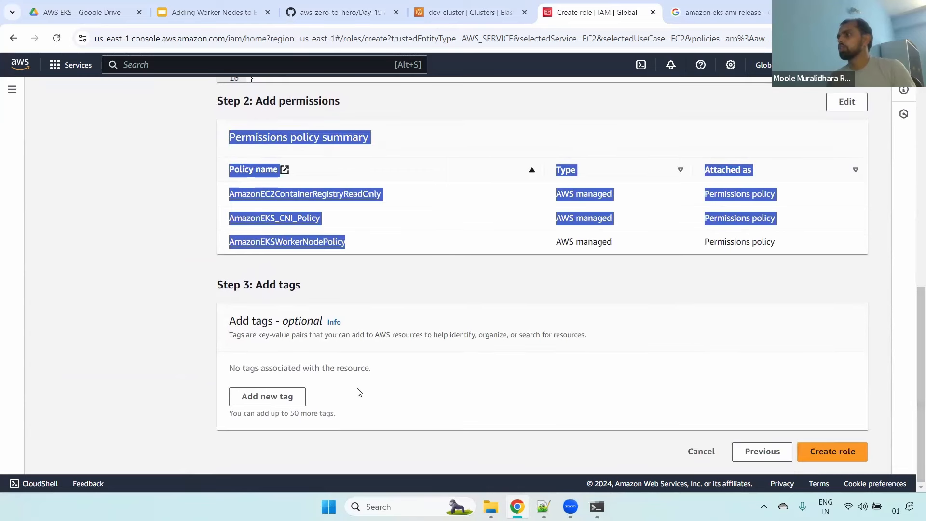
click(298, 397)
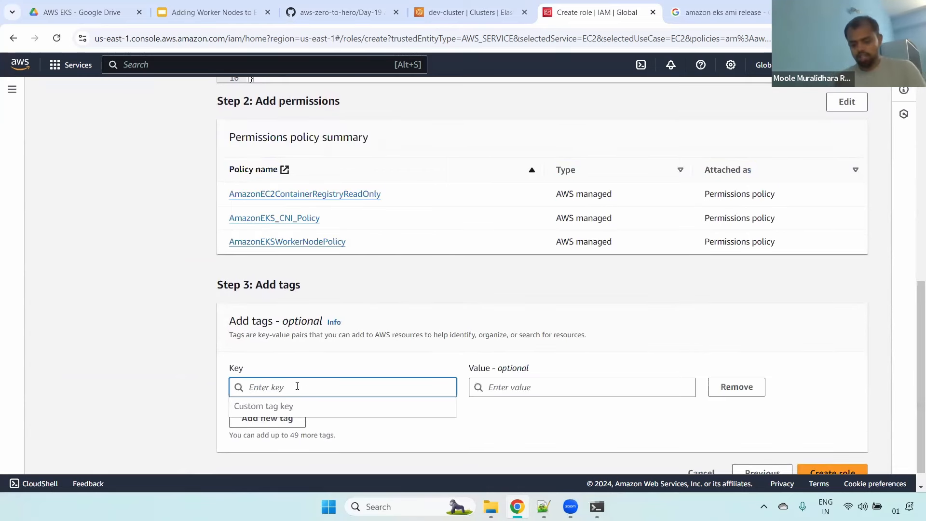
text(Name)
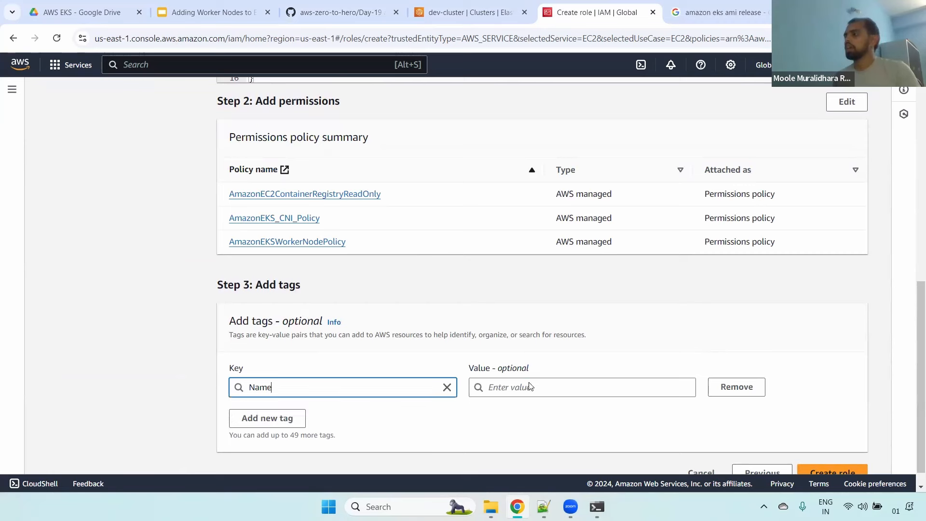
click(529, 387)
key(ctrl+v)
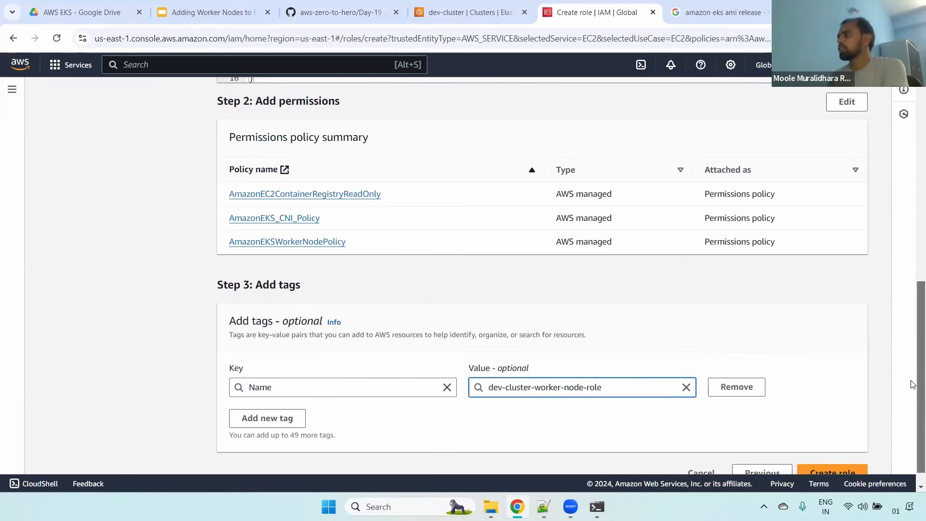
scroll(913, 385, down, 1)
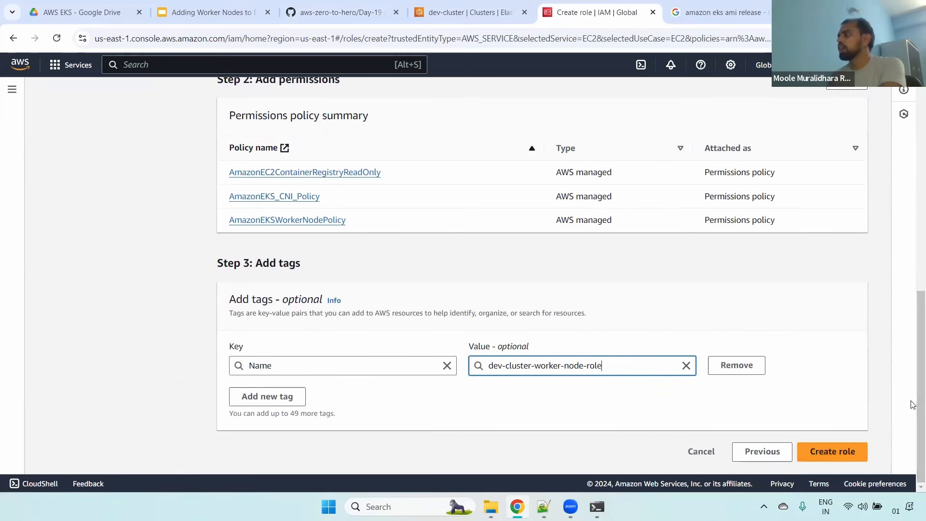
click(832, 452)
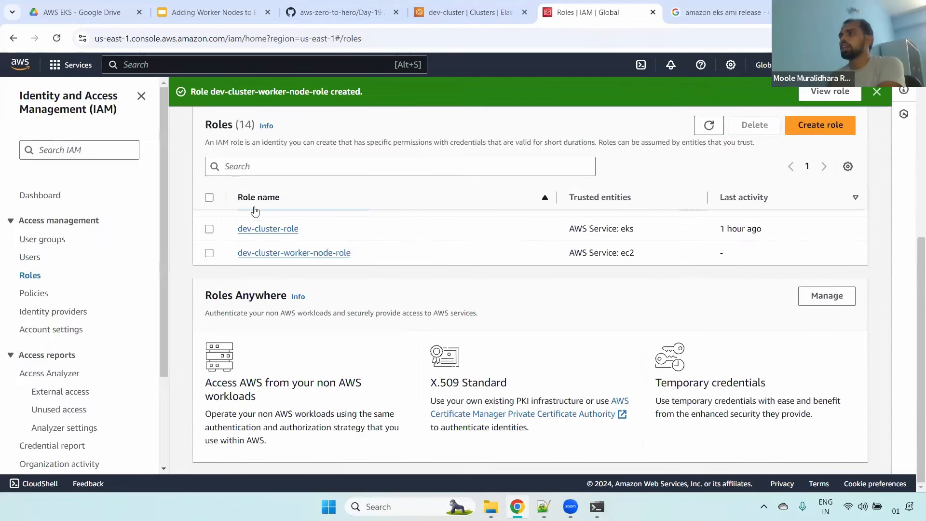
Open the dev-cluster-worker-node-role role and check its attached permissions policies
click(294, 254)
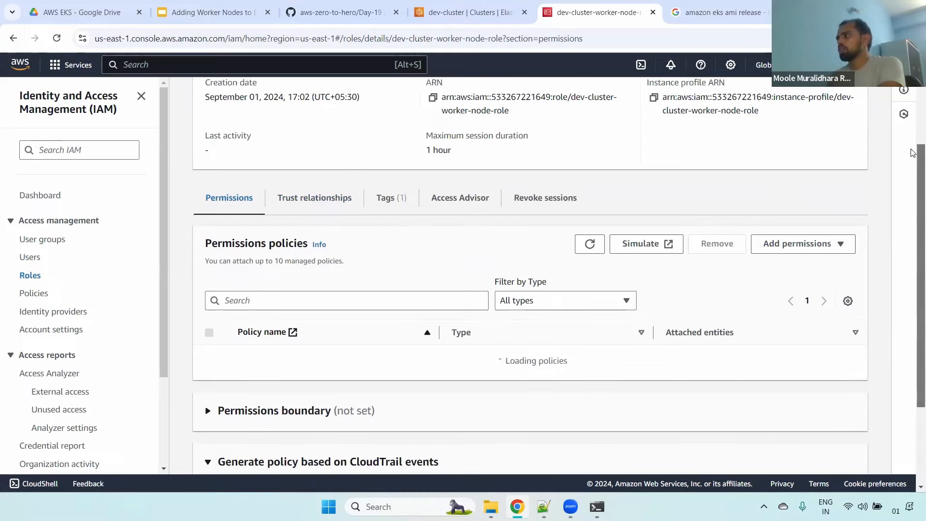
scroll(914, 285, down, 3)
mouse_move(912, 281)
mouse_down()
mouse_move(912, 181)
mouse_move(912, 265)
mouse_up()
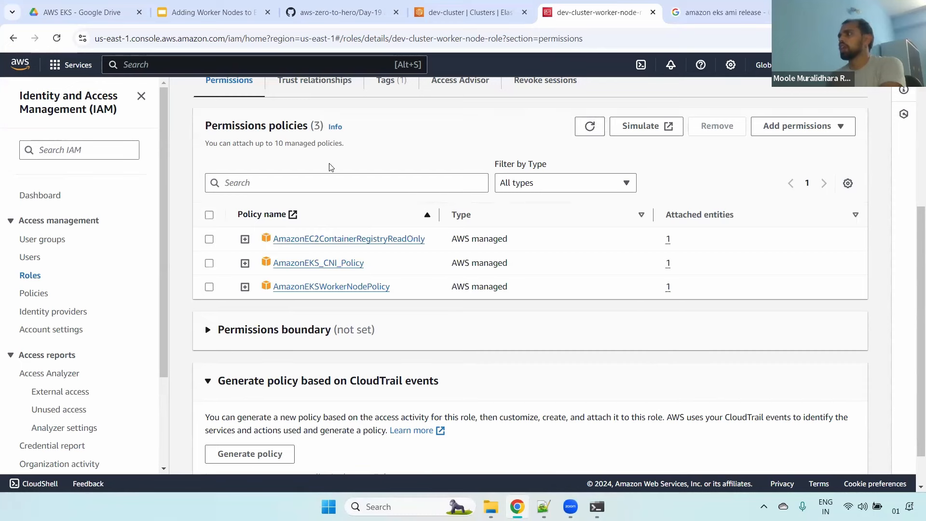
Read the guide's step 6 on the worker node role and step 7 on creating the node group and its name
click(338, 12)
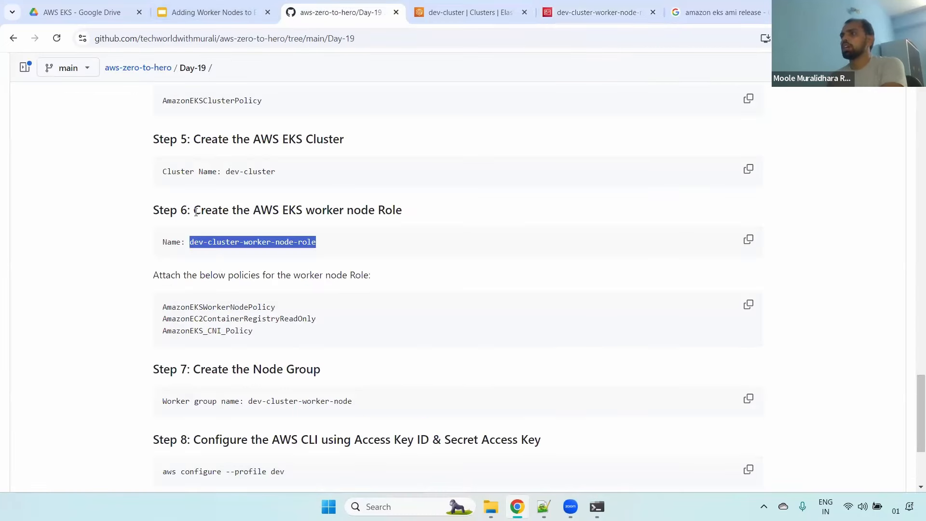
drag(162, 209, 360, 210)
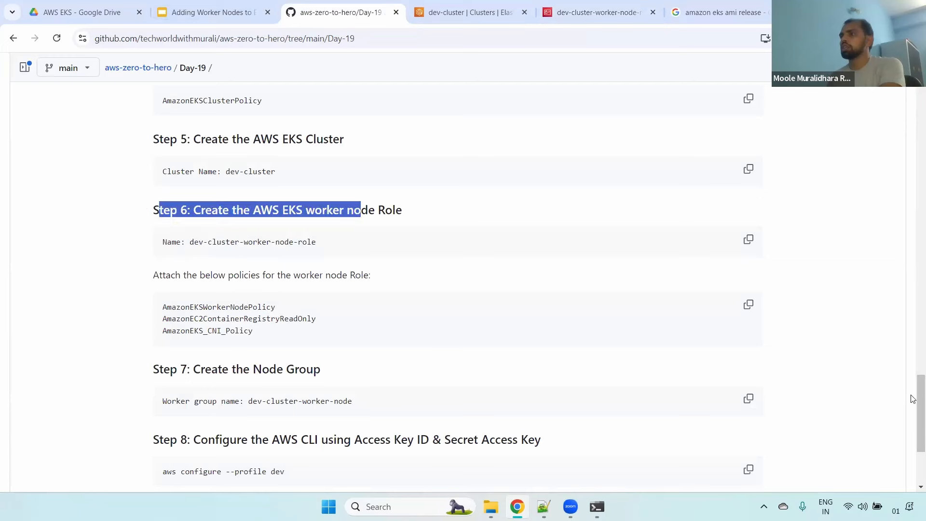
scroll(197, 246, down, 2)
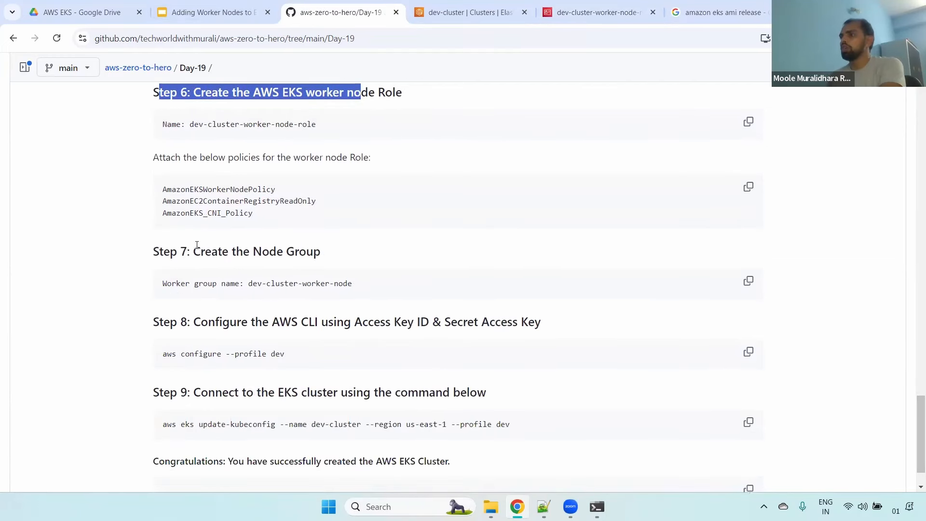
drag(193, 252, 366, 254)
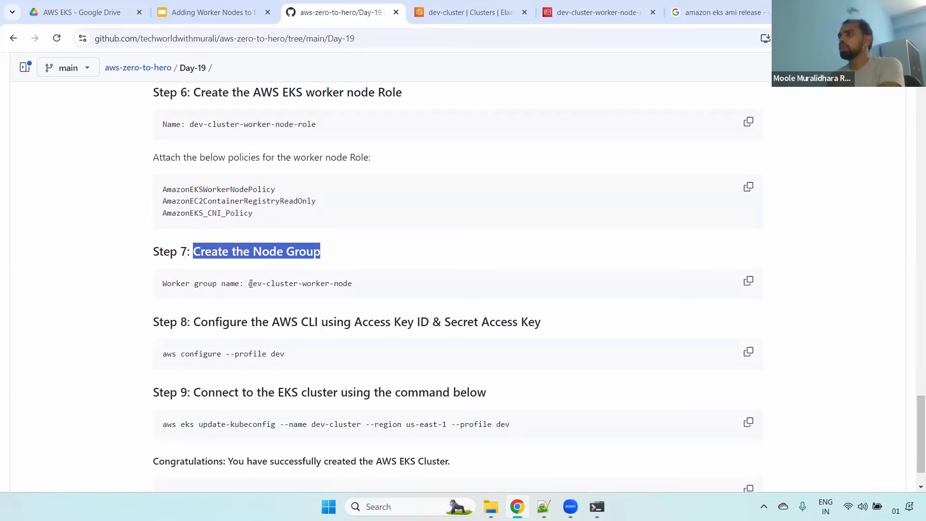
drag(248, 285, 364, 285)
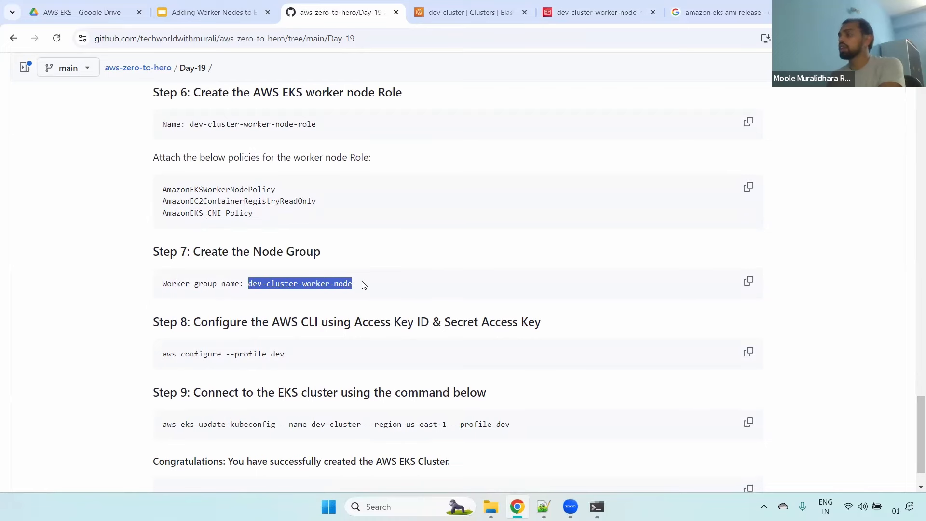
Return to dev-cluster in the EKS console and start adding a node group from its compute settings
click(460, 10)
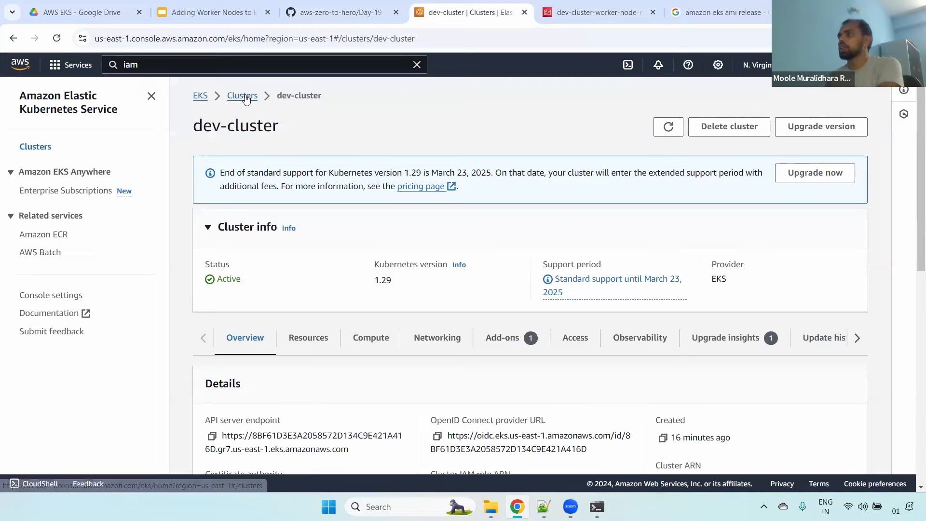
click(367, 338)
scroll(914, 216, down, 7)
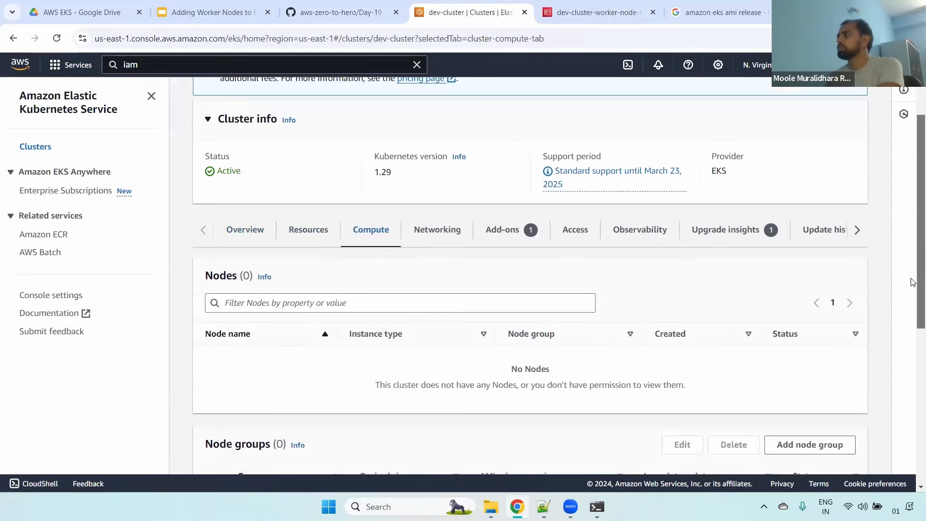
click(544, 346)
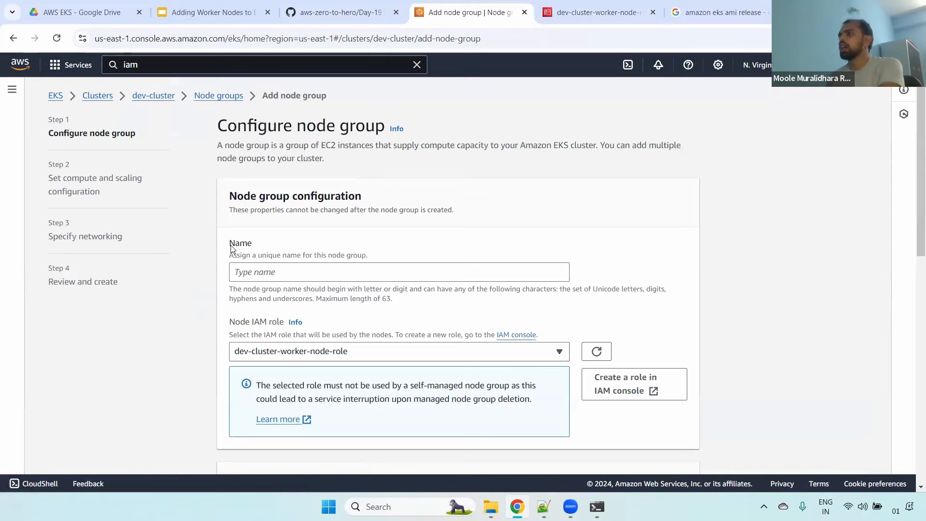
Name the node group dev-cluster-worker-node, copying the worker group name from the guide
click(273, 279)
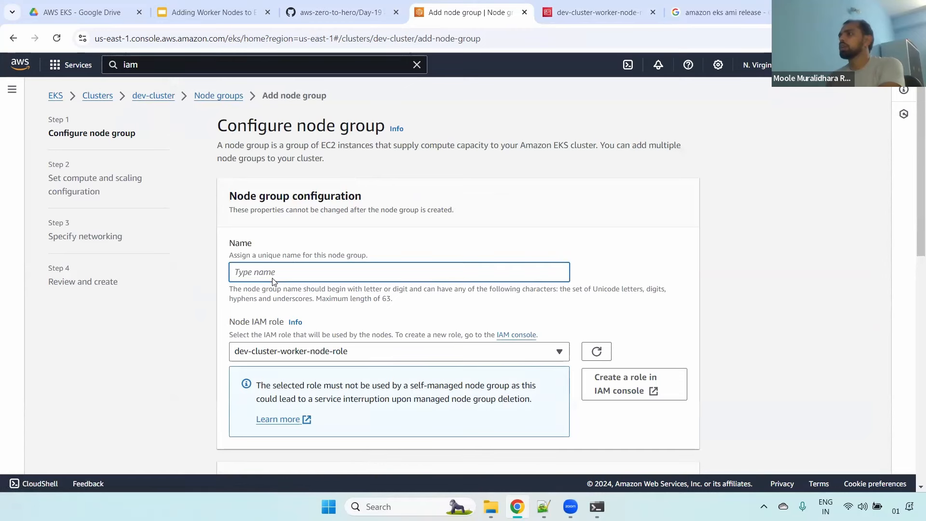
click(331, 5)
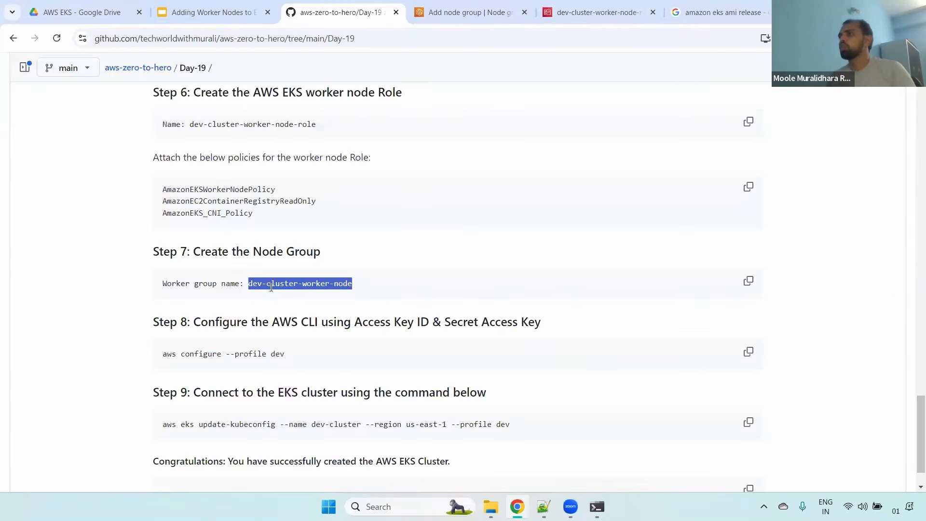
click(250, 285)
drag(250, 284, 357, 286)
key(ctrl+c)
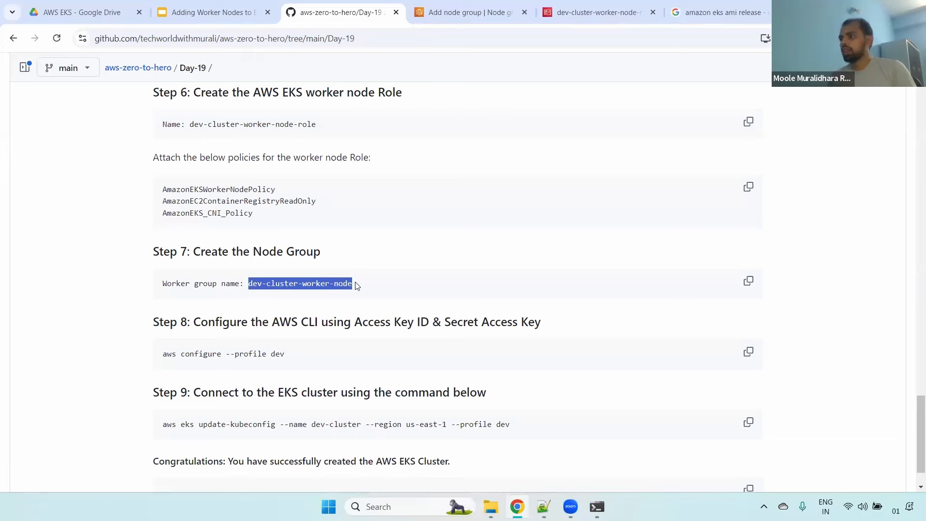
click(463, 12)
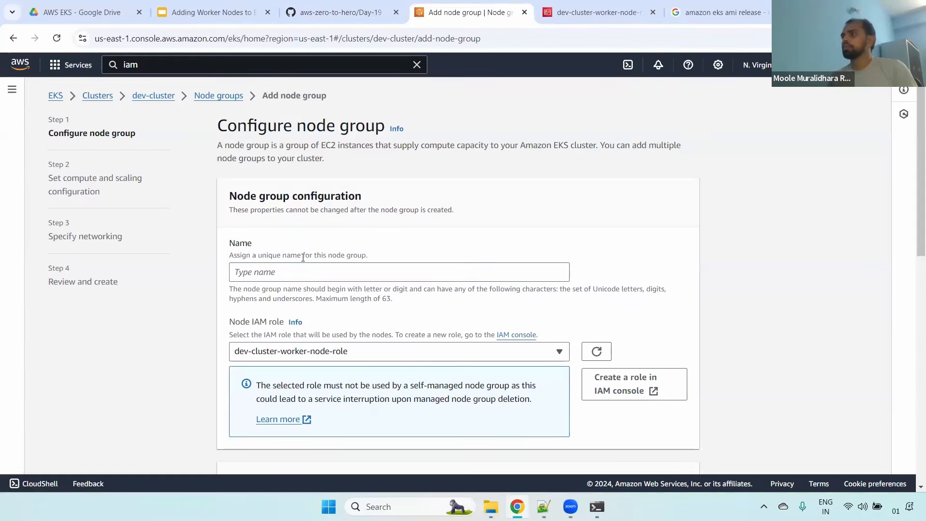
click(301, 272)
key(ctrl+v)
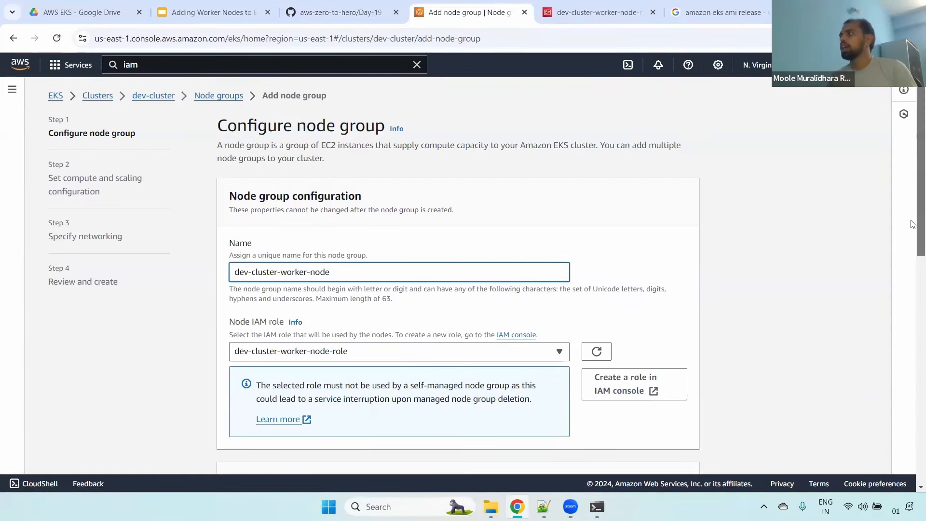
Select dev-cluster-worker-node-role as the node IAM role, filtering the roles by dev
scroll(301, 236, down, 3)
drag(225, 197, 283, 192)
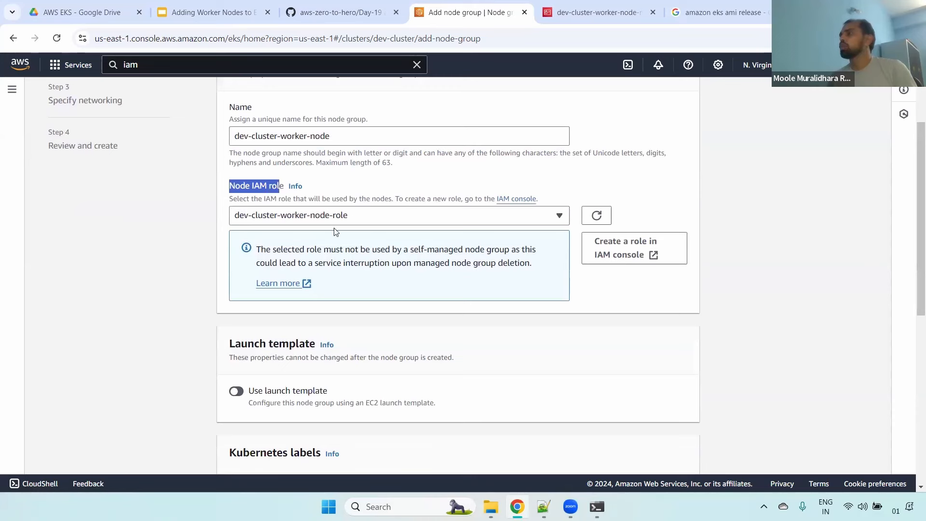
click(352, 218)
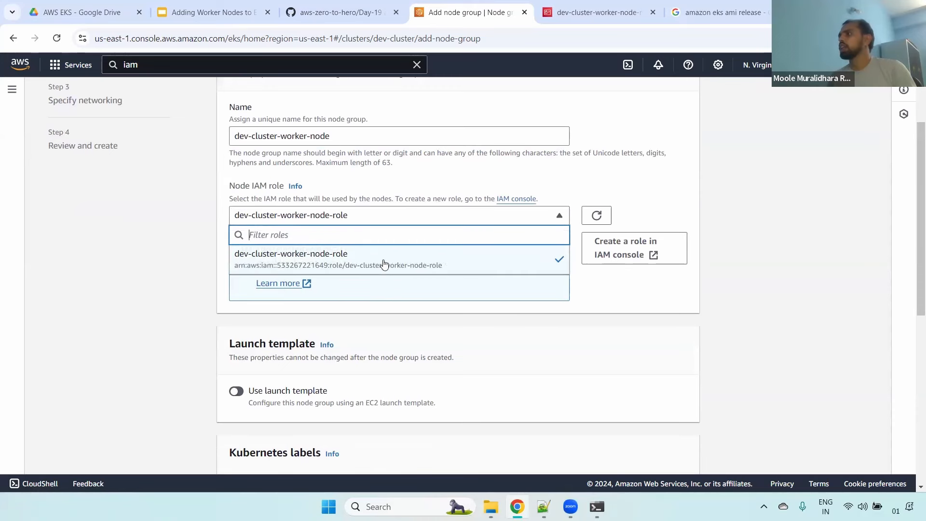
text(dev)
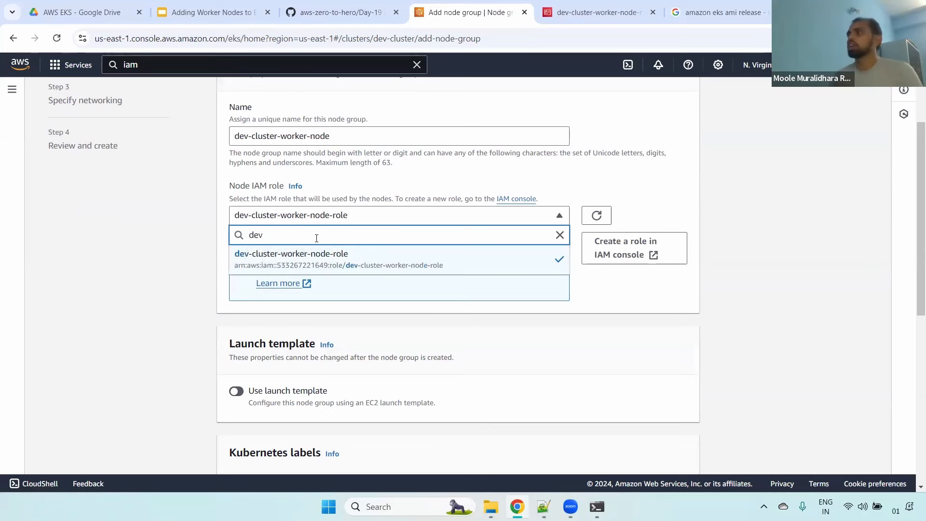
click(392, 261)
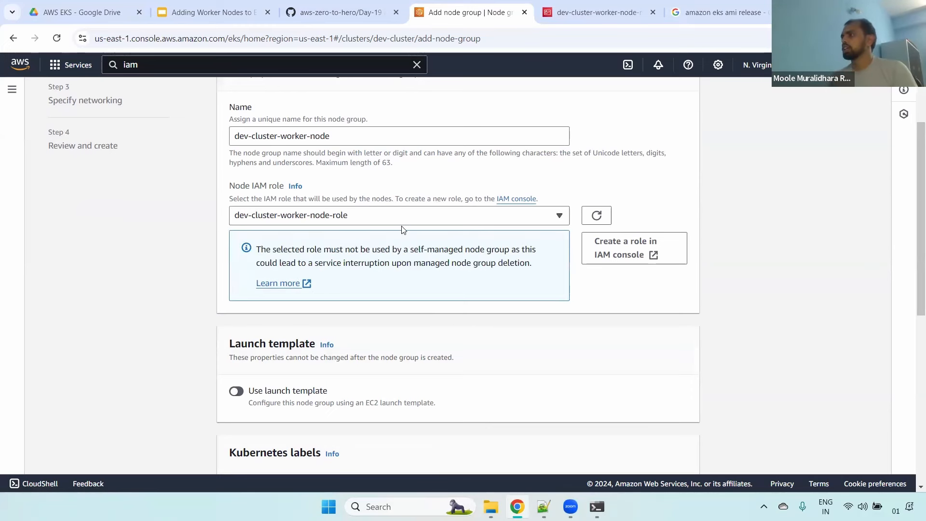
Check which launch templates are available for the node group, and leave the launch template option off
scroll(642, 275, down, 4)
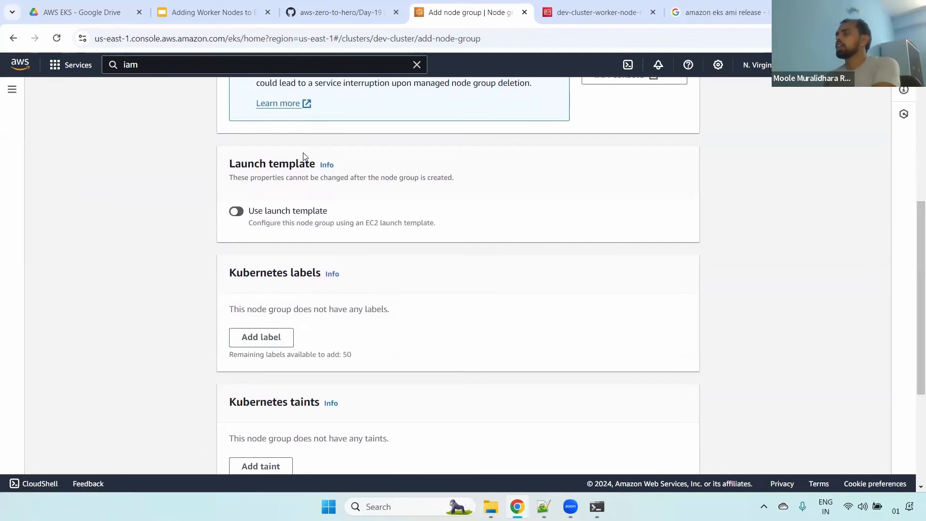
drag(229, 167, 316, 164)
click(236, 212)
click(366, 284)
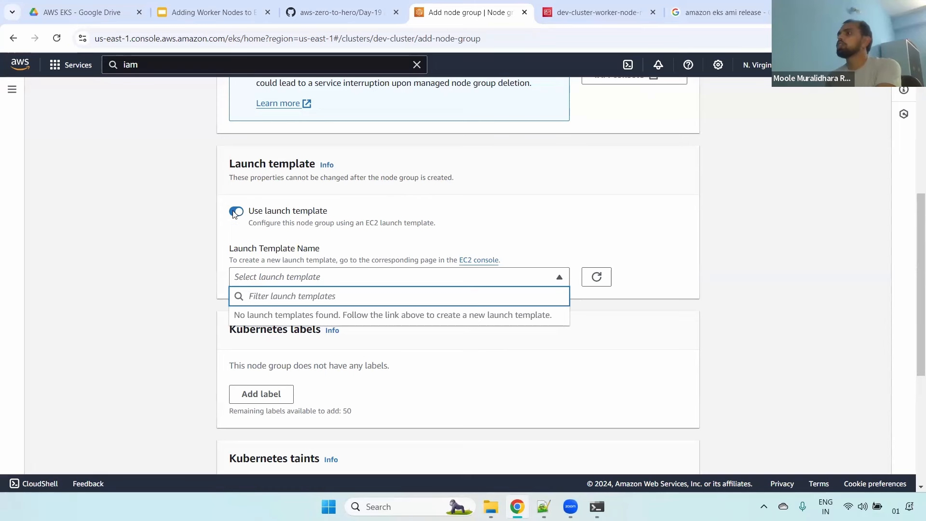
click(209, 217)
click(236, 211)
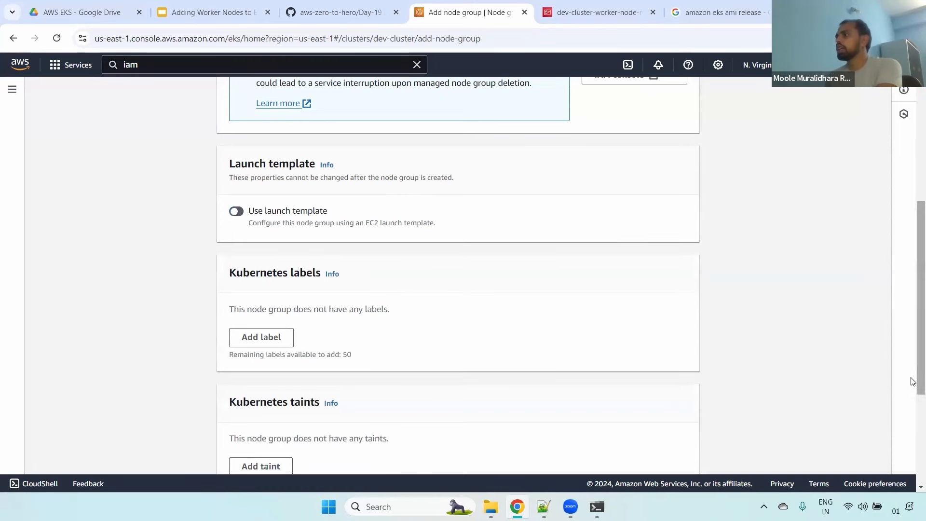
Review the AMI type, instance types and disk size in the compute and scaling configuration, and go back to the node group configuration
scroll(912, 378, down, 5)
click(677, 451)
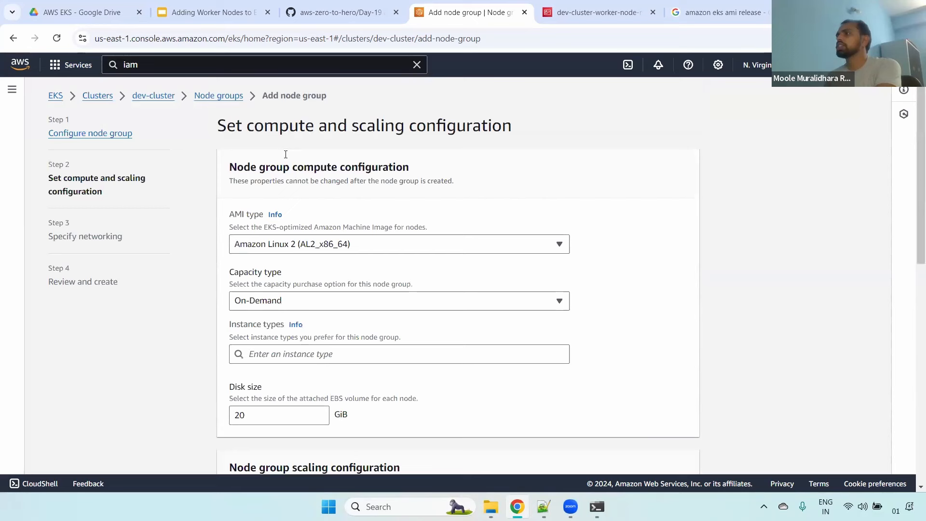
triple_click(238, 221)
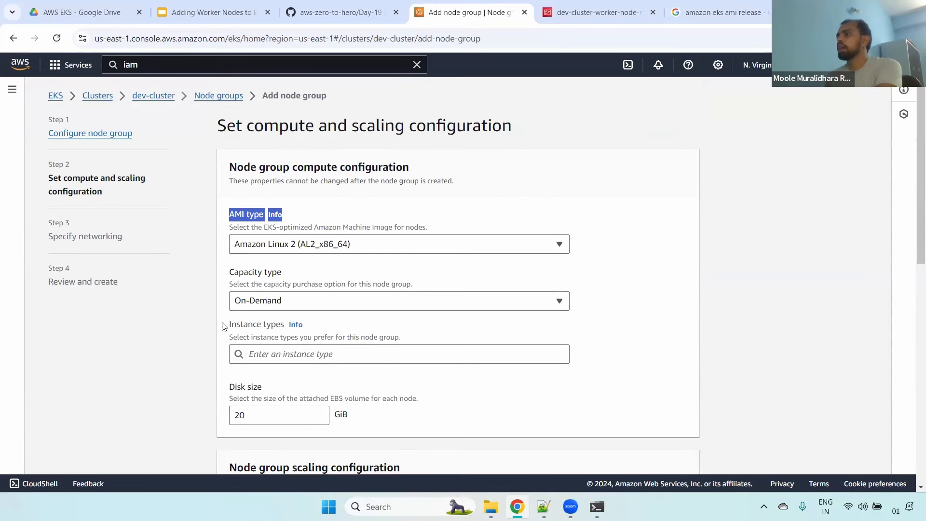
drag(223, 325, 302, 332)
drag(309, 386, 235, 387)
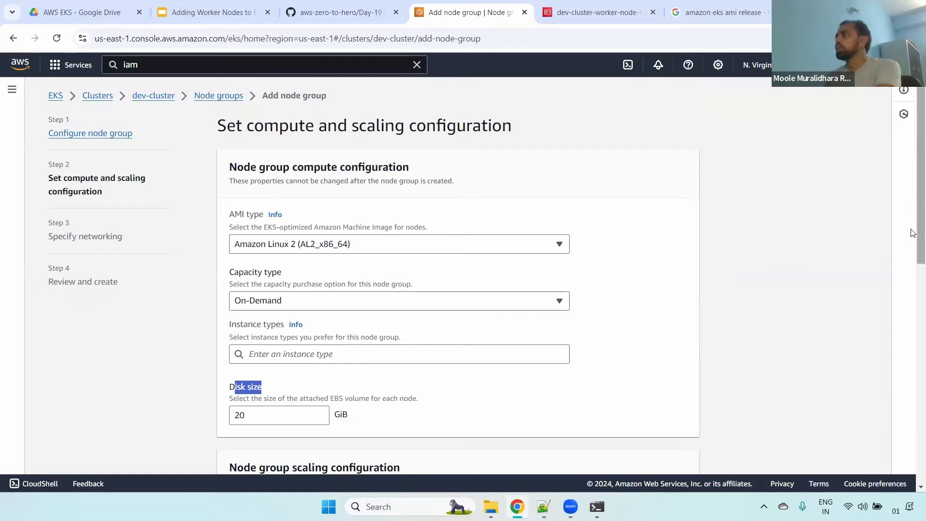
drag(913, 234, 913, 425)
click(620, 452)
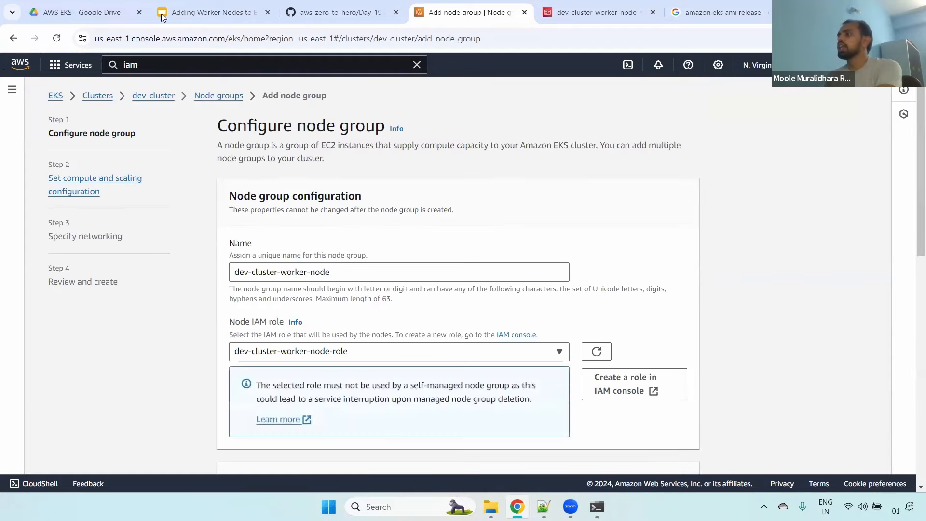
Enable the use of a launch template for the node group and look through the launch template name choices
drag(914, 130, 910, 200)
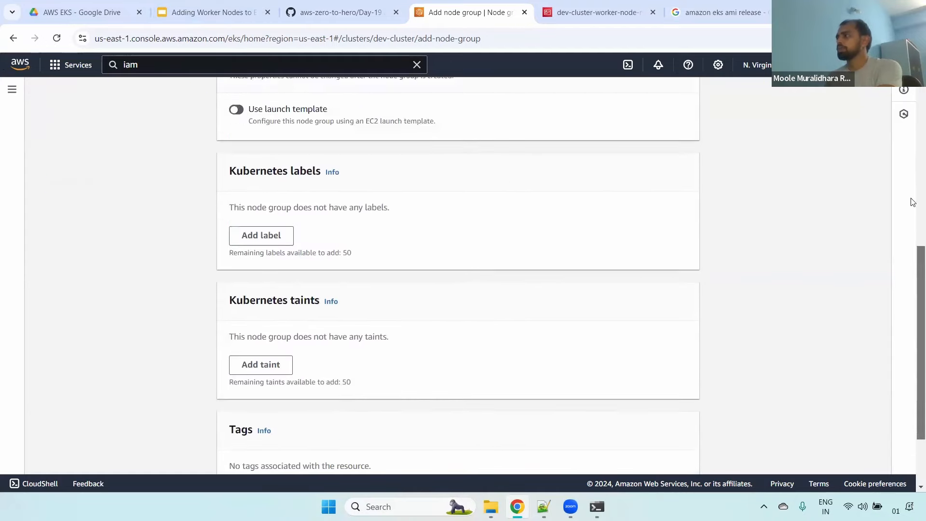
click(251, 377)
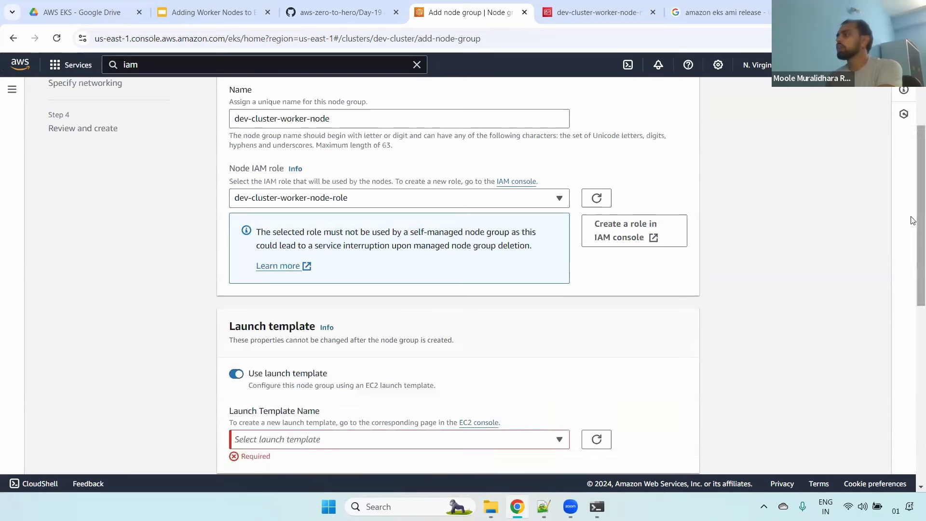
scroll(611, 254, down, 4)
click(304, 227)
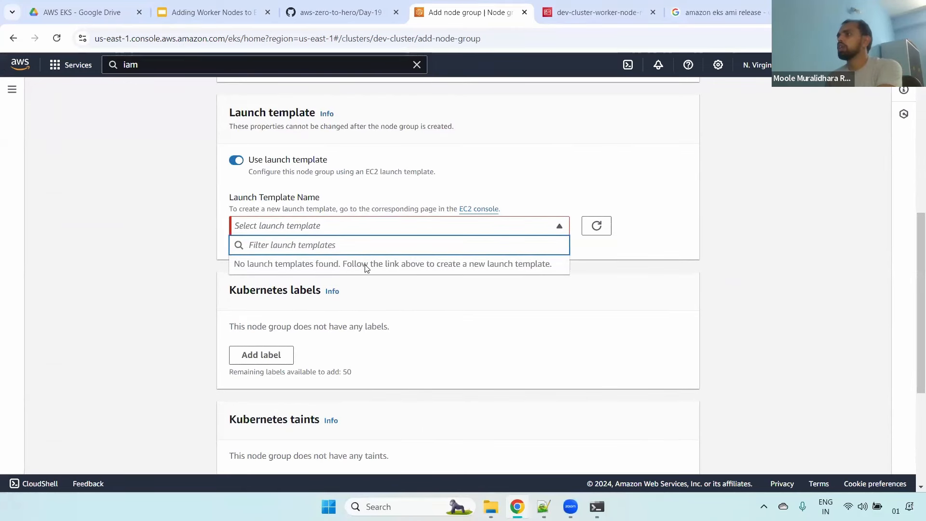
drag(263, 199, 325, 197)
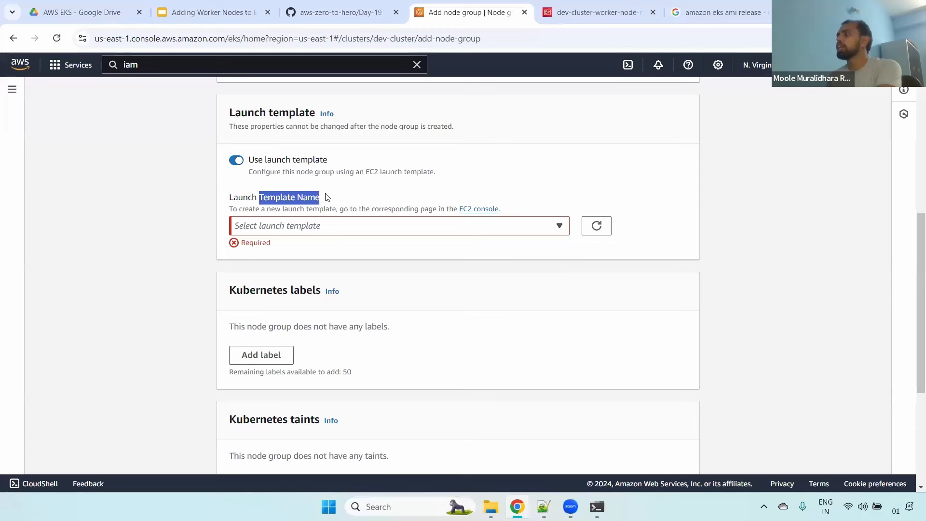
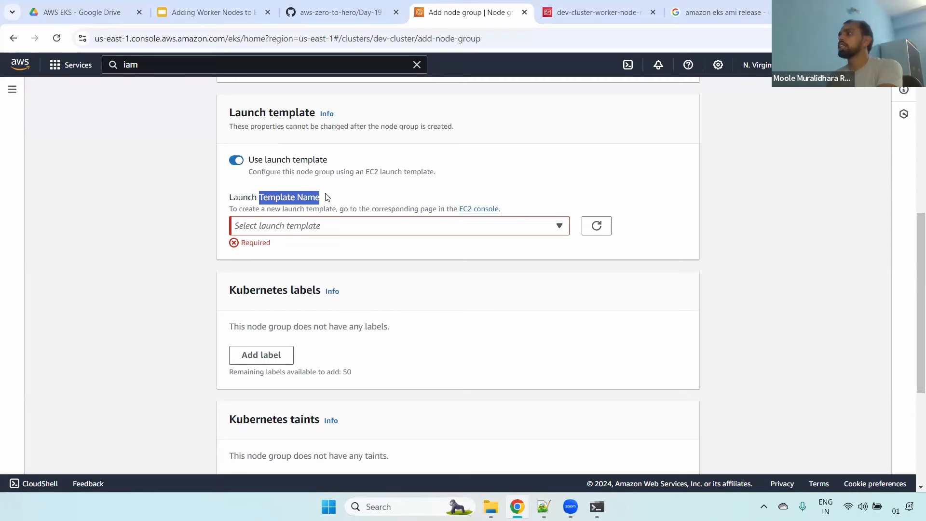
Examine the web search results for amazon eks ami release, focusing on the awslabs/amazon-eks-ami releases entry
click(726, 11)
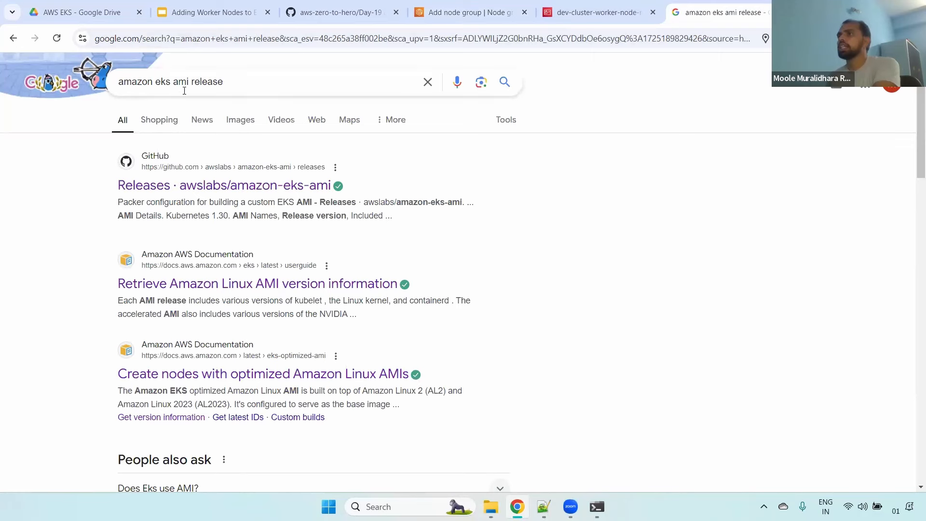
triple_click(214, 81)
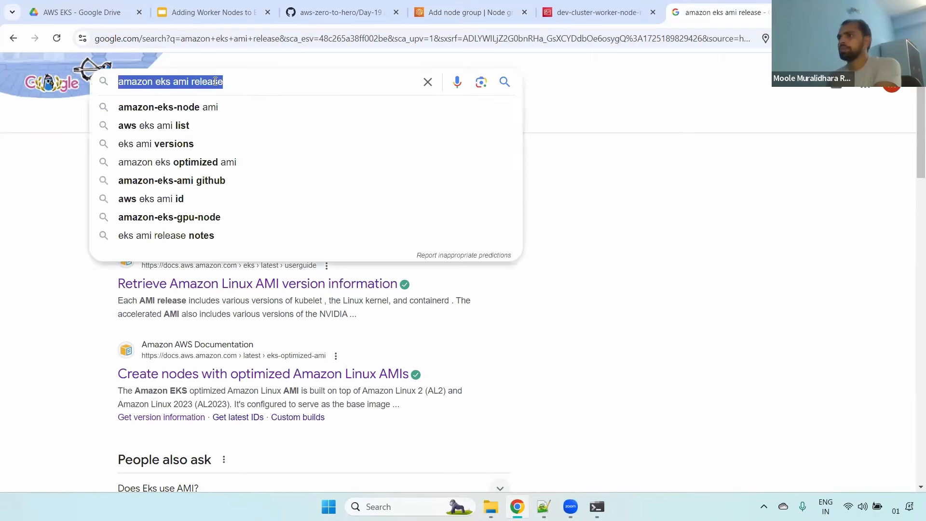
click(717, 173)
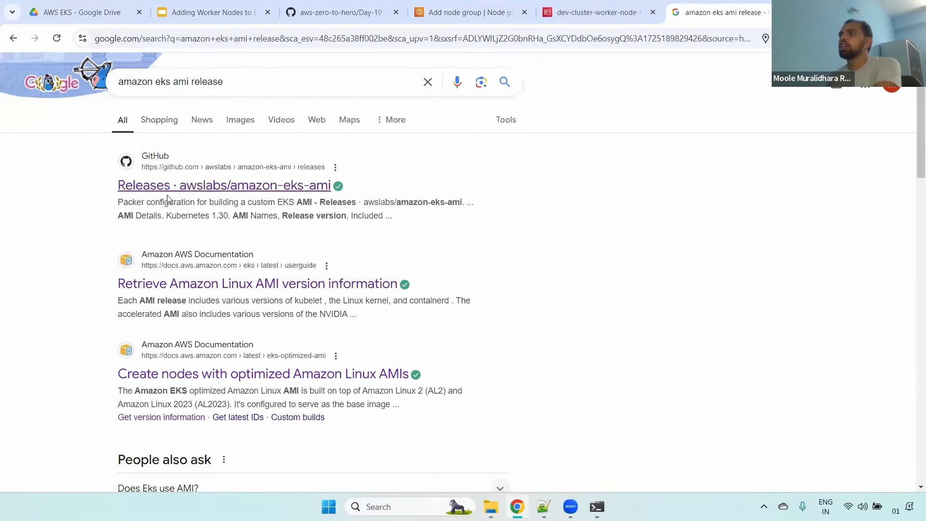
drag(117, 185, 354, 189)
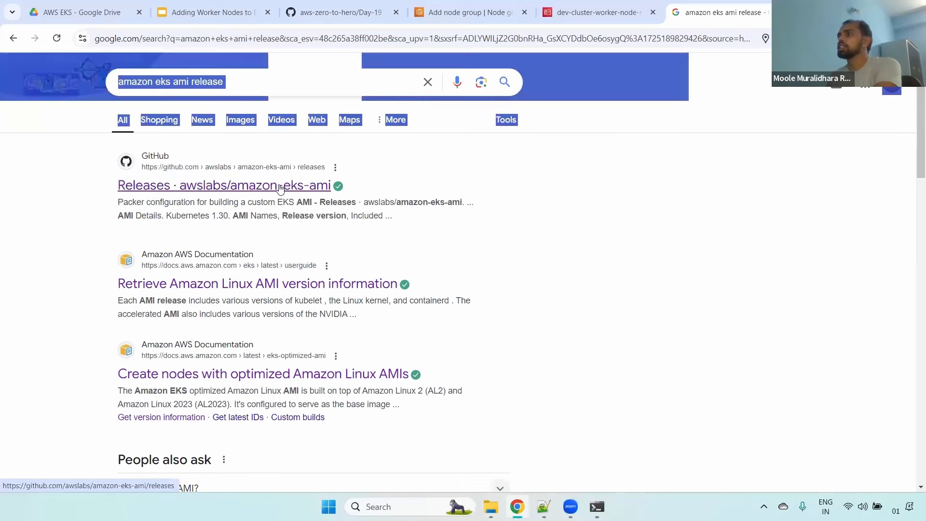
Open the awslabs/amazon-eks-ami releases page and expand the Kubernetes 1.29 details of AMI Release v20240828
click(271, 187)
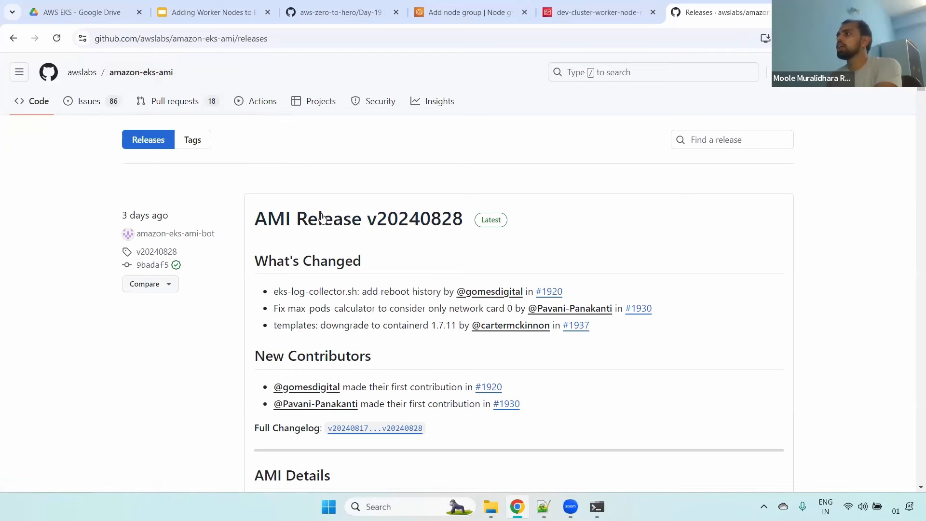
drag(241, 217, 464, 220)
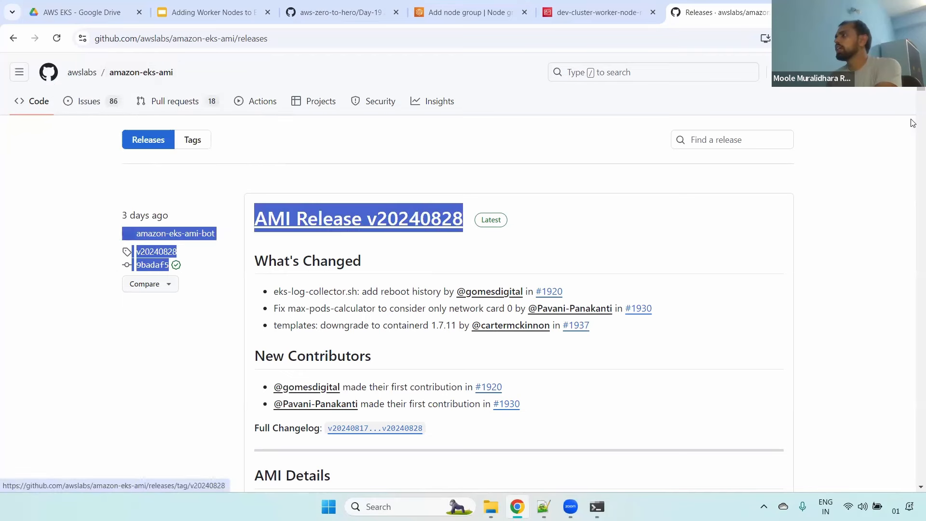
drag(917, 88, 911, 104)
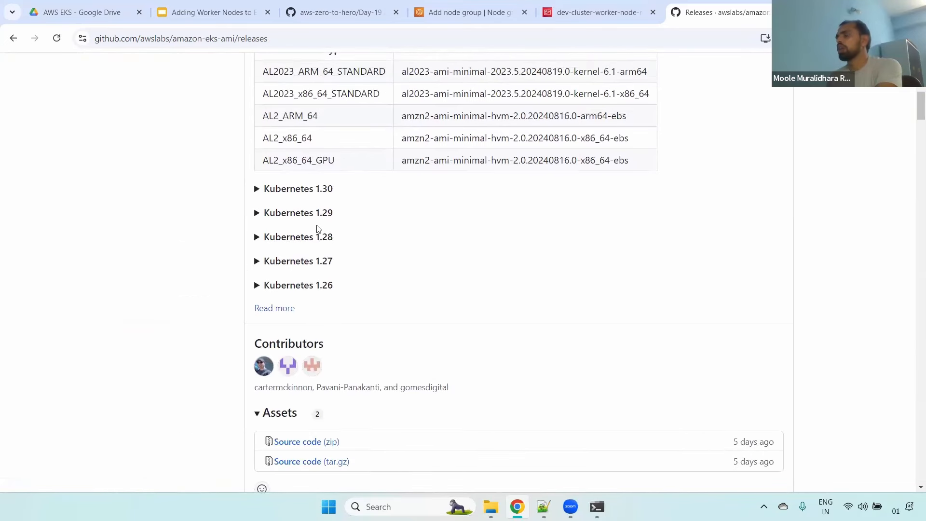
click(257, 214)
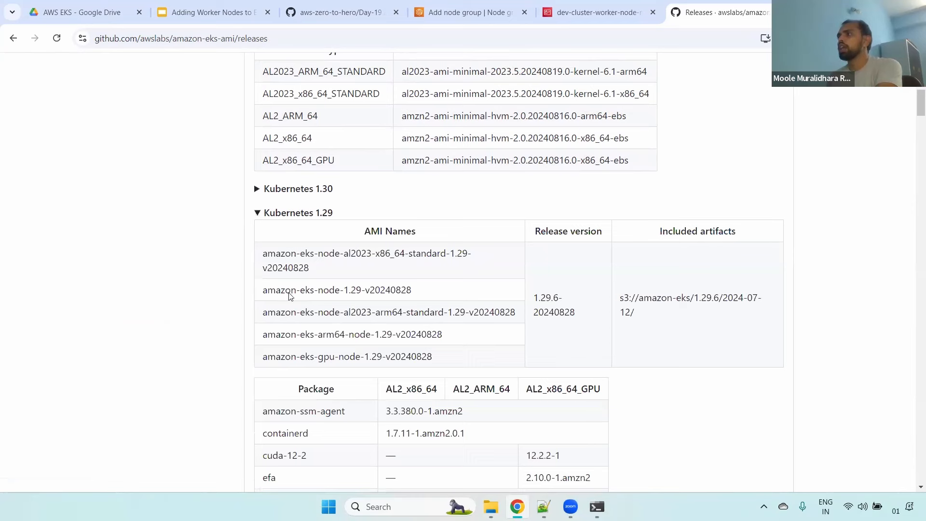
Examine the Kubernetes 1.29 AMI names, comparing the al2023 x86_64 standard image with amazon-eks-node-1.29-v20240828
drag(262, 249, 479, 328)
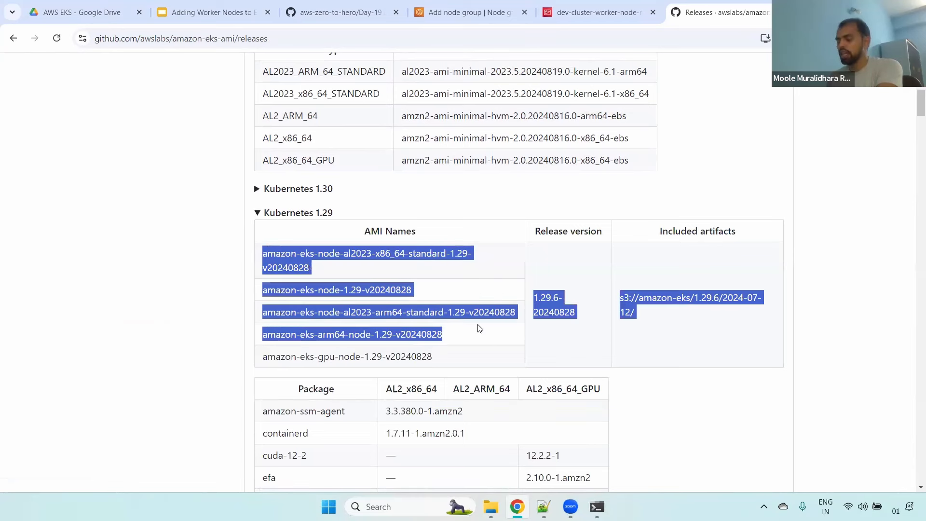
click(403, 287)
drag(261, 257, 339, 267)
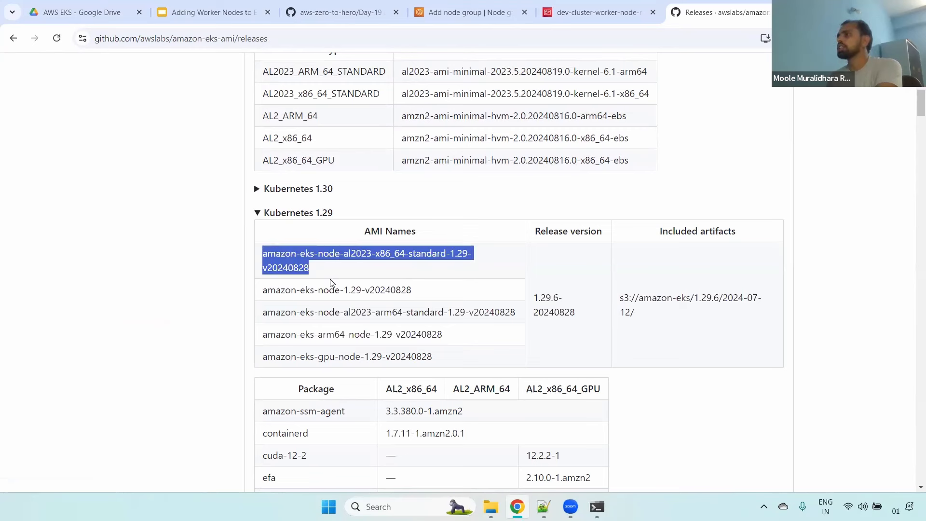
drag(263, 292, 413, 290)
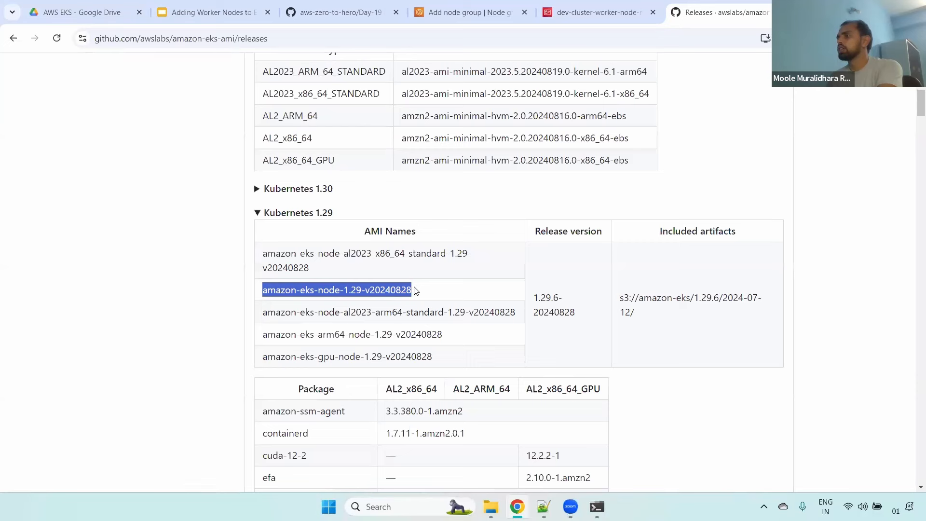
double_click(302, 290)
double_click(319, 290)
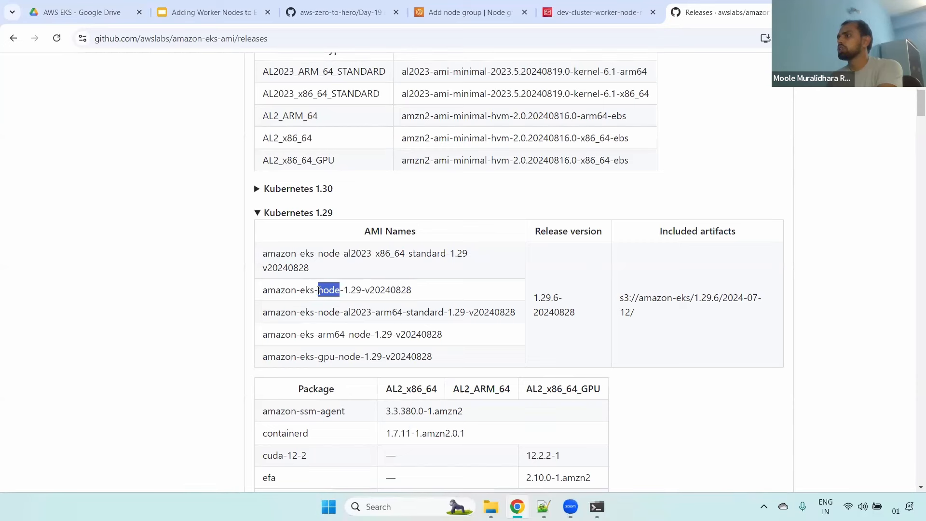
drag(345, 252, 372, 252)
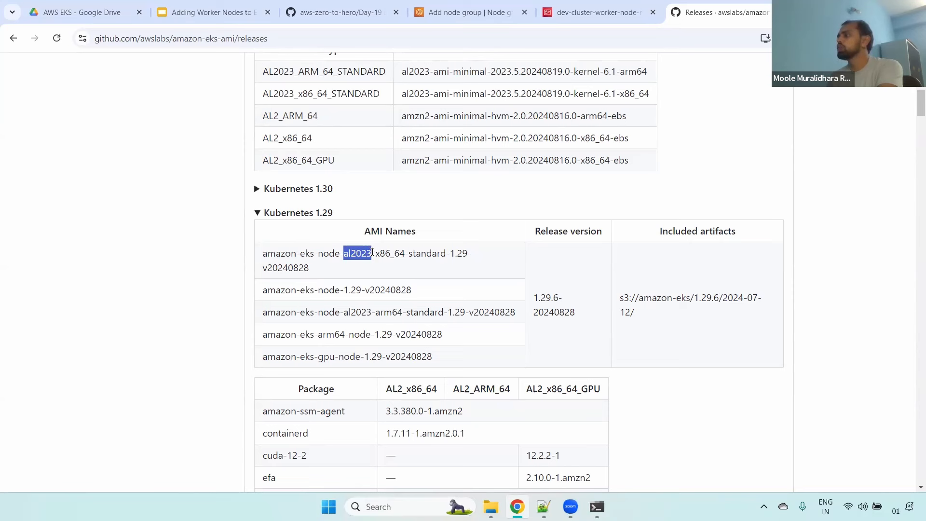
triple_click(341, 263)
drag(429, 288, 272, 293)
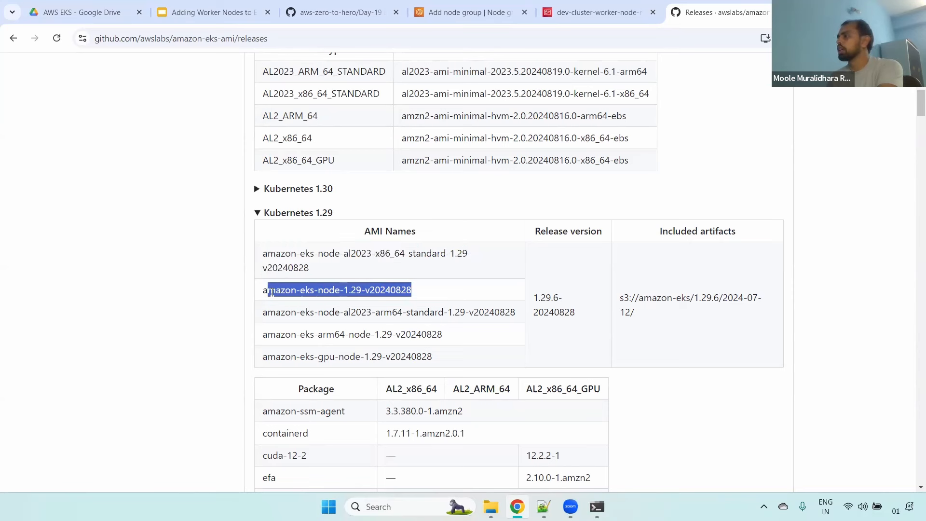
triple_click(312, 290)
triple_click(294, 292)
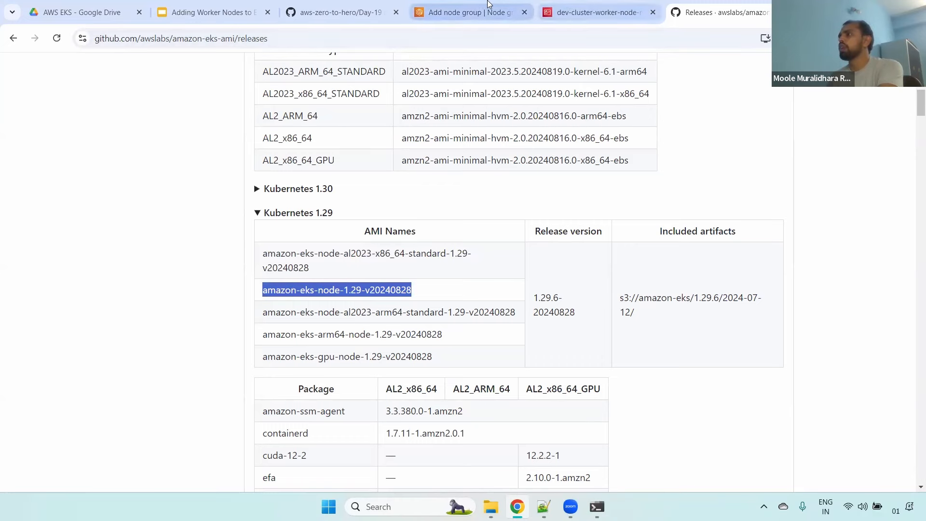
click(470, 12)
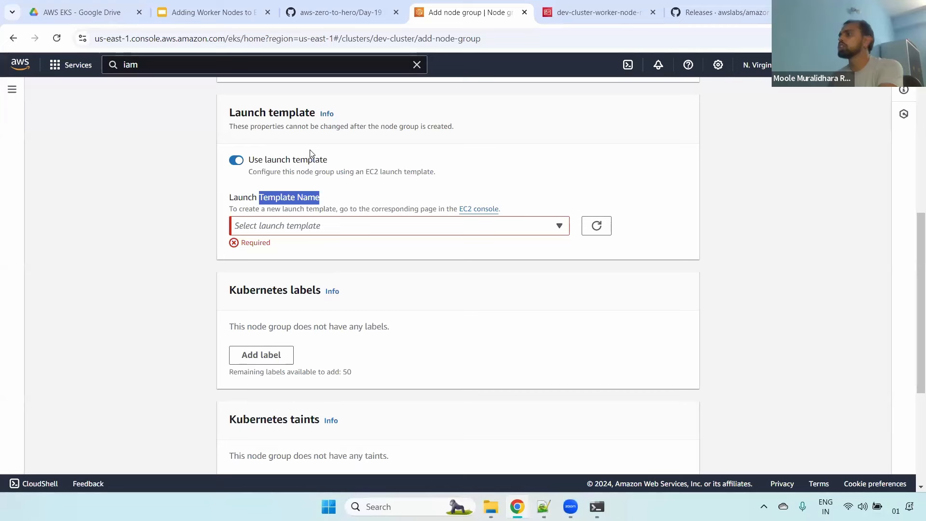
click(700, 12)
triple_click(288, 287)
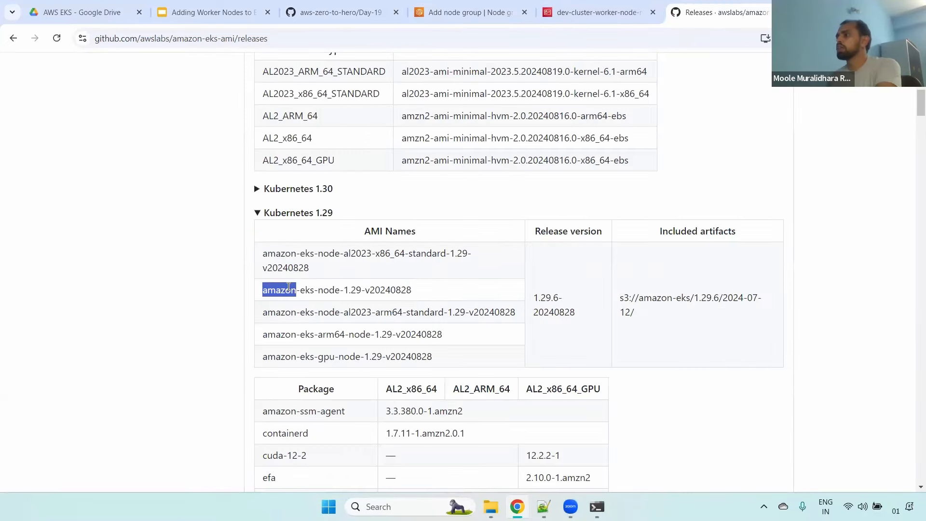
Return to the node group configuration, turn off the launch template option, and review the Kubernetes labels section
click(470, 12)
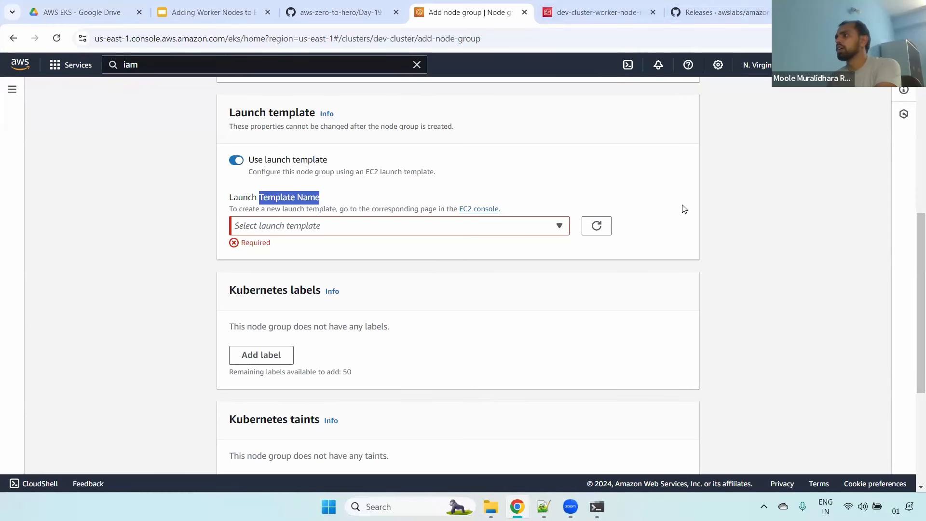
click(238, 160)
scroll(913, 263, down, 1)
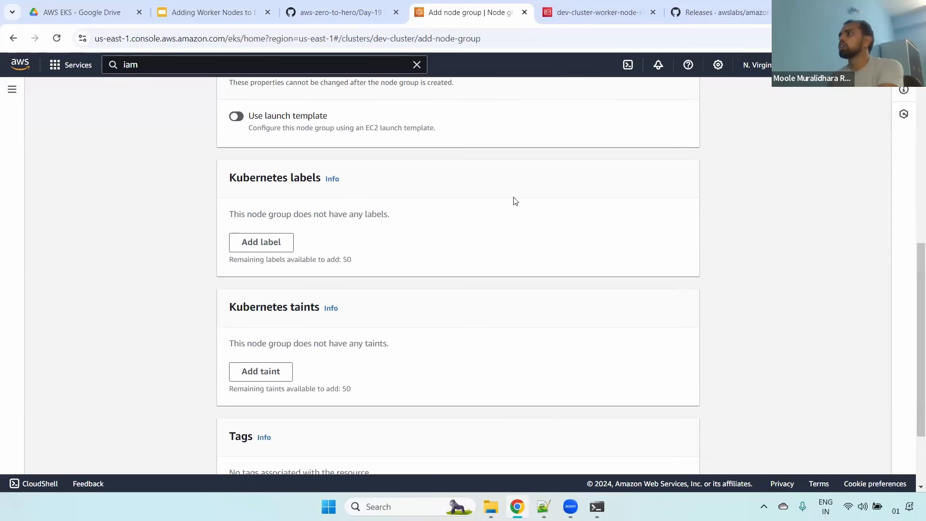
scroll(916, 244, up, 1)
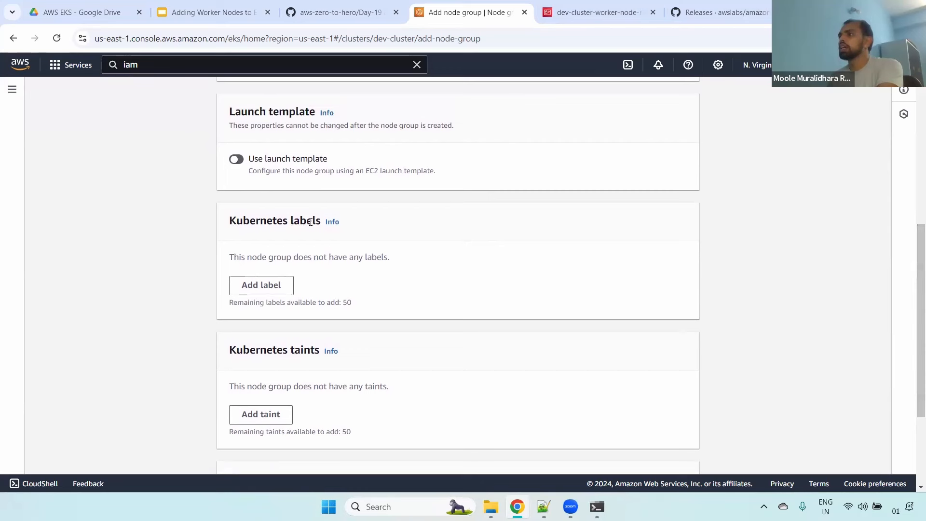
drag(230, 221, 317, 220)
triple_click(373, 245)
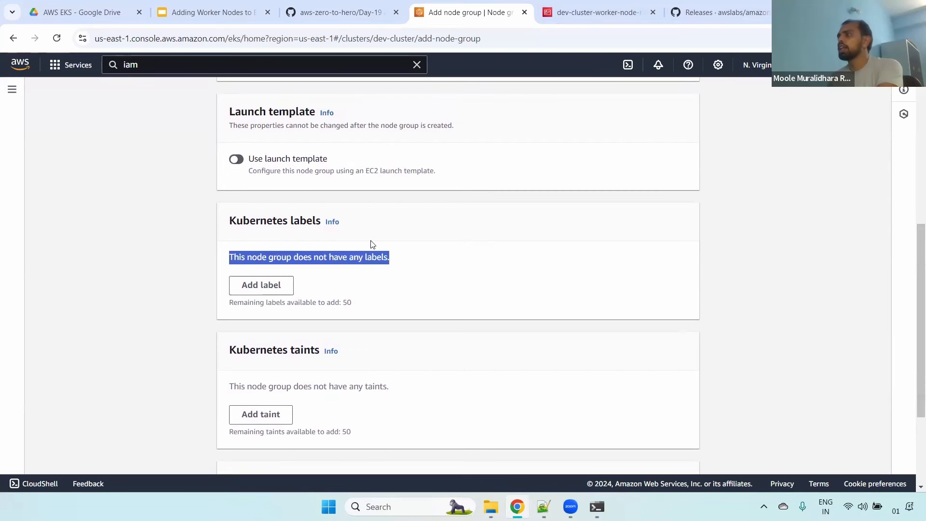
Check the Kubernetes taint fields and effect choices, leaving the node group without taints
scroll(914, 251, down, 3)
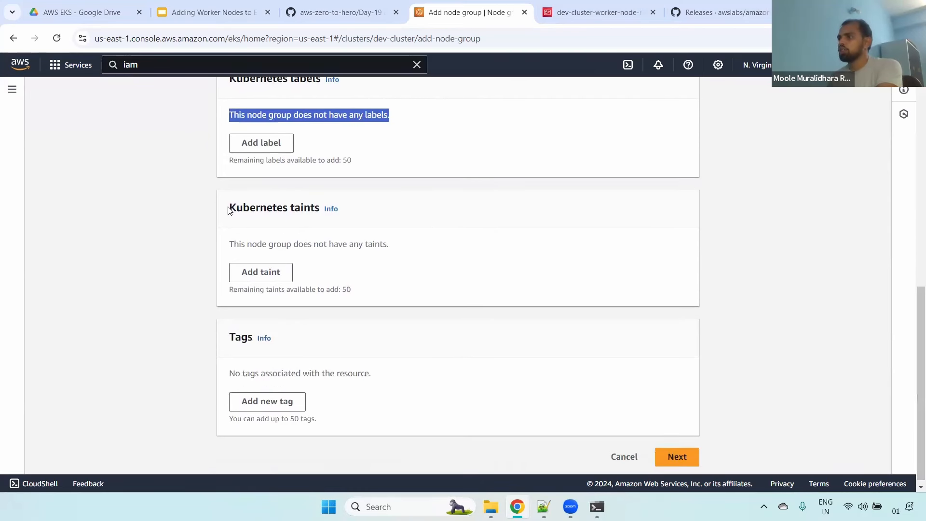
drag(228, 208, 327, 207)
click(275, 274)
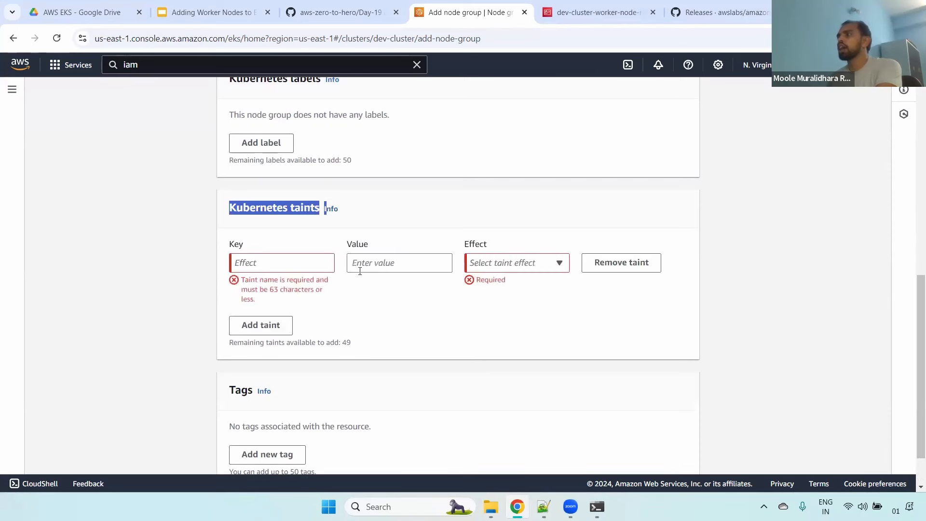
click(410, 263)
click(509, 263)
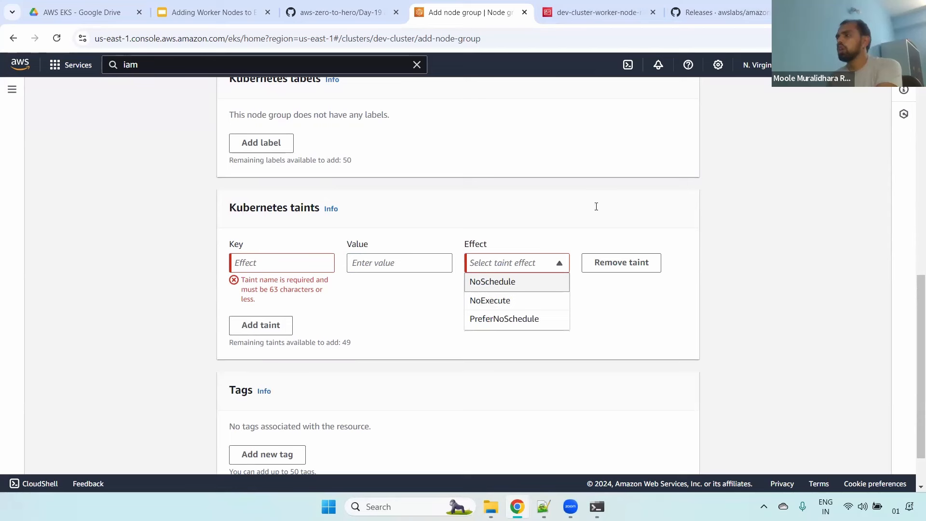
drag(230, 208, 321, 209)
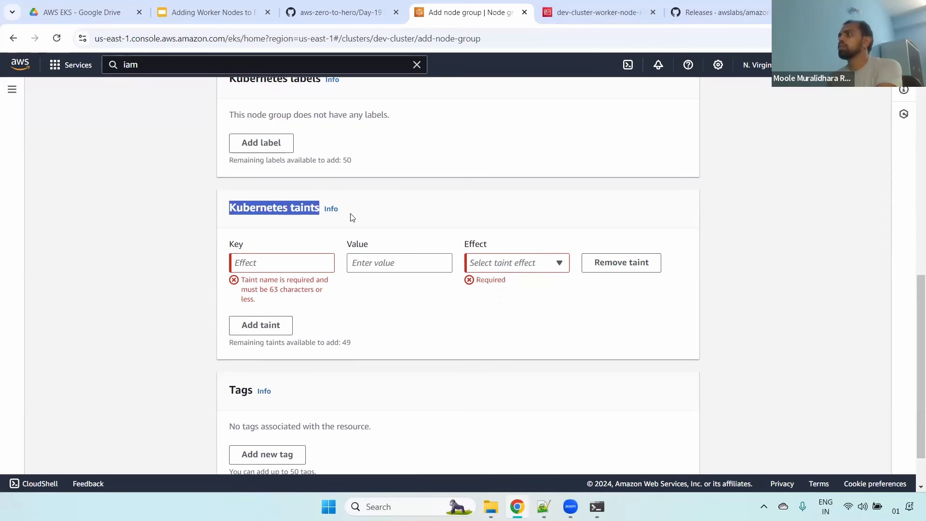
click(622, 265)
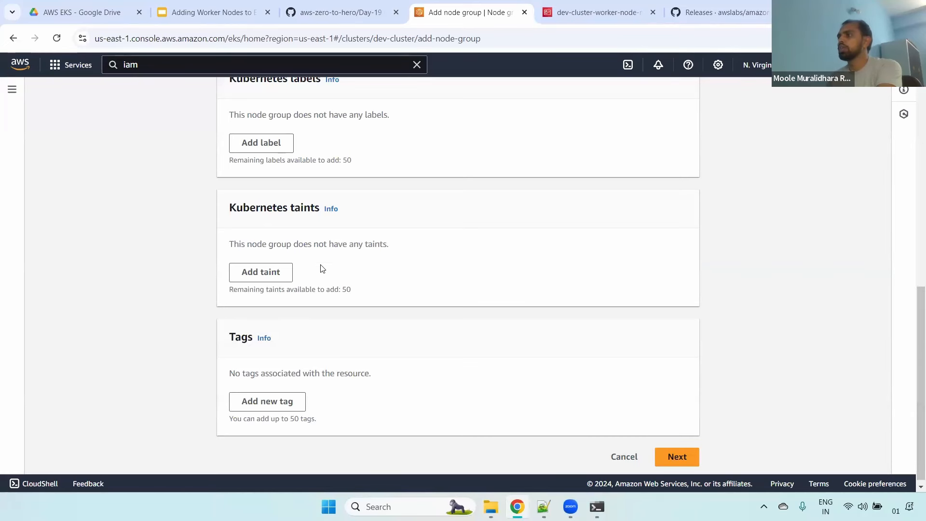
Tag the node group with key Name and value dev-cluster-worker-node, and continue to the compute and scaling configuration
click(253, 402)
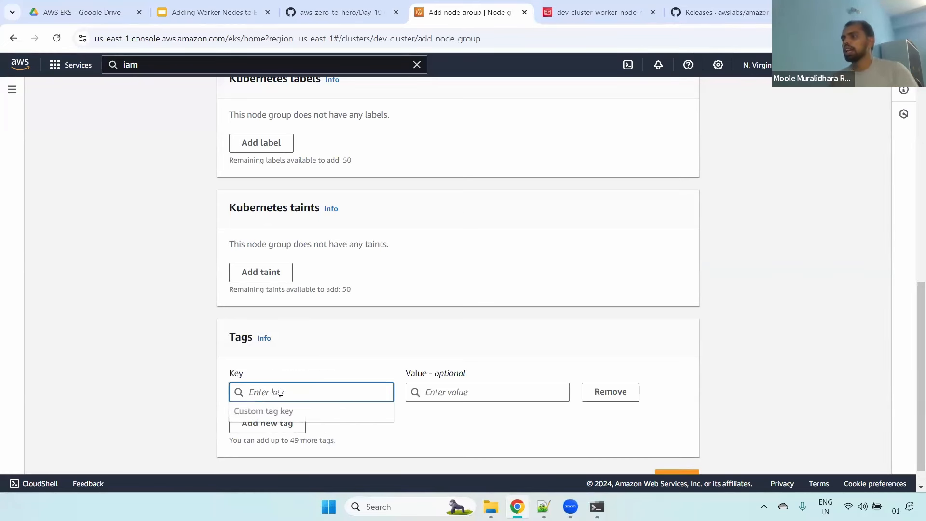
text(Name)
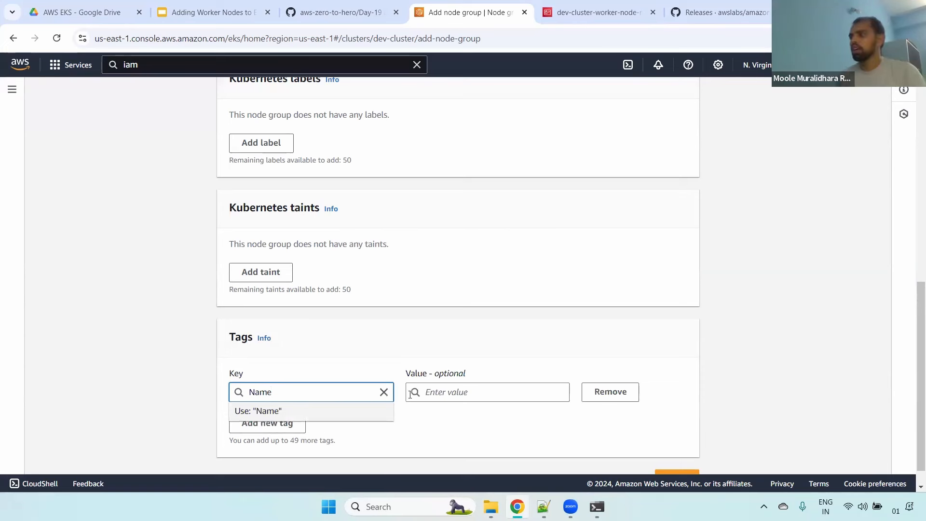
click(441, 392)
text(dev-cluster-worker-node)
click(459, 412)
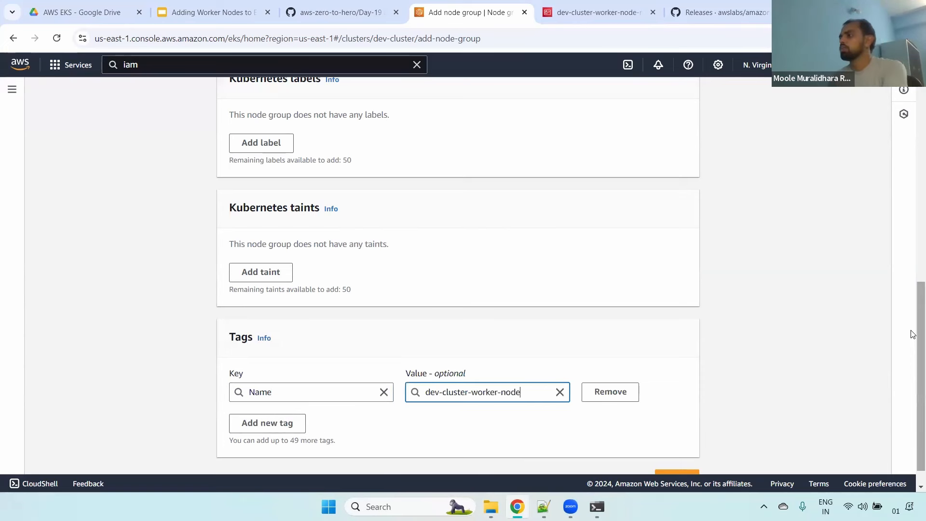
scroll(913, 383, down, 1)
key(Return)
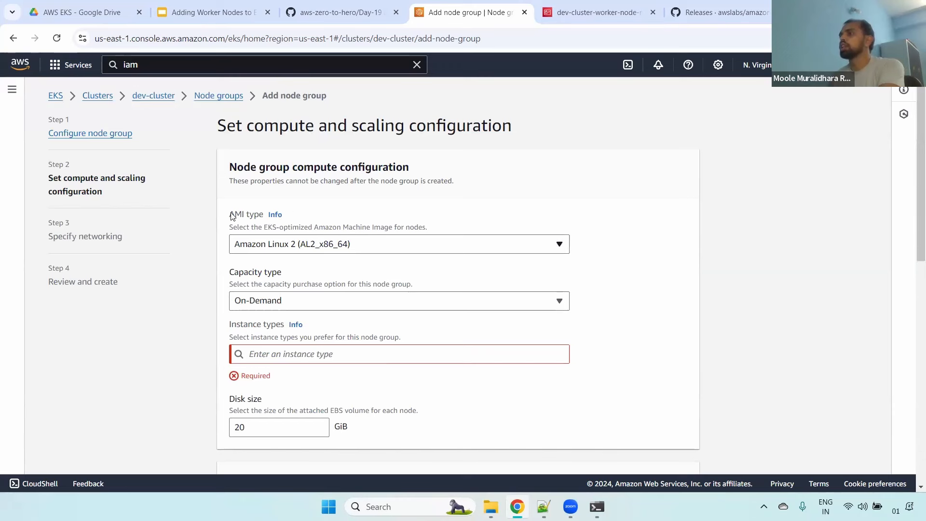
Look through the EKS-optimized AMI types and select Amazon Linux 2 (AL2_x86_64) for the node group
drag(225, 216, 264, 218)
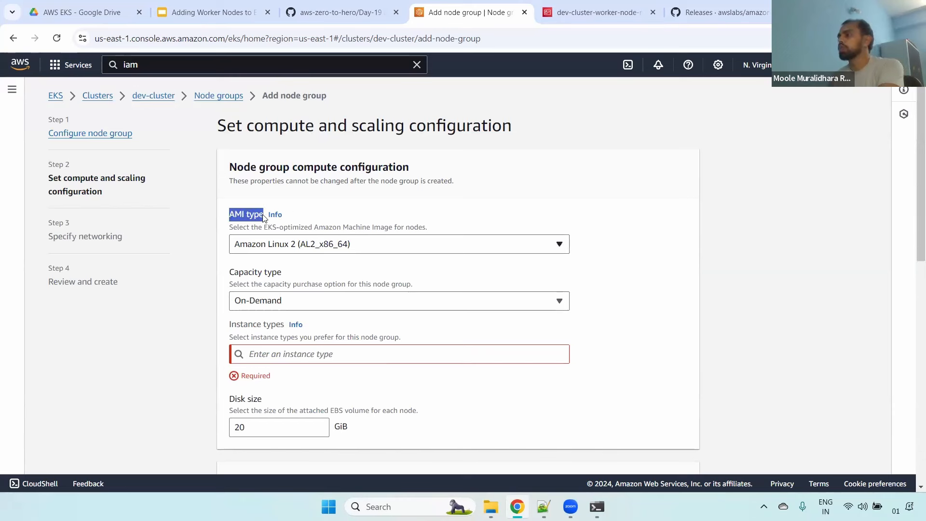
click(359, 244)
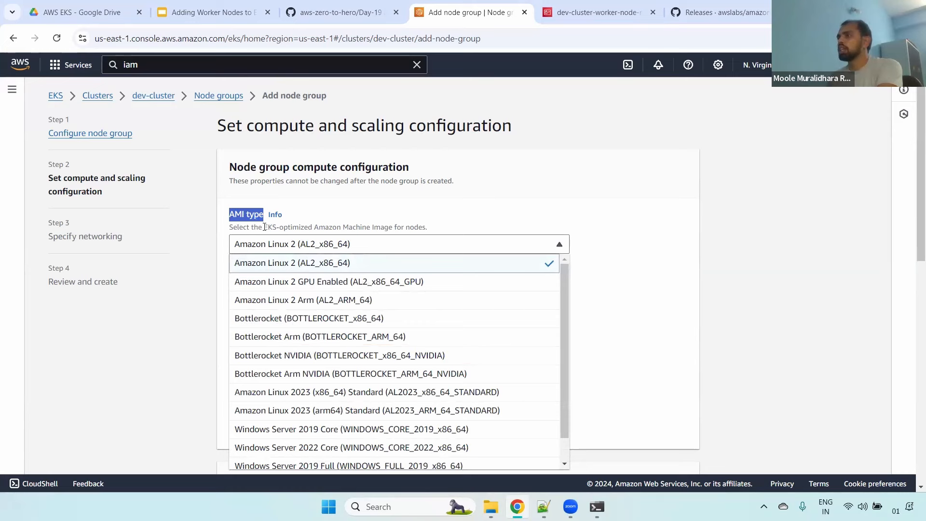
drag(265, 227, 333, 227)
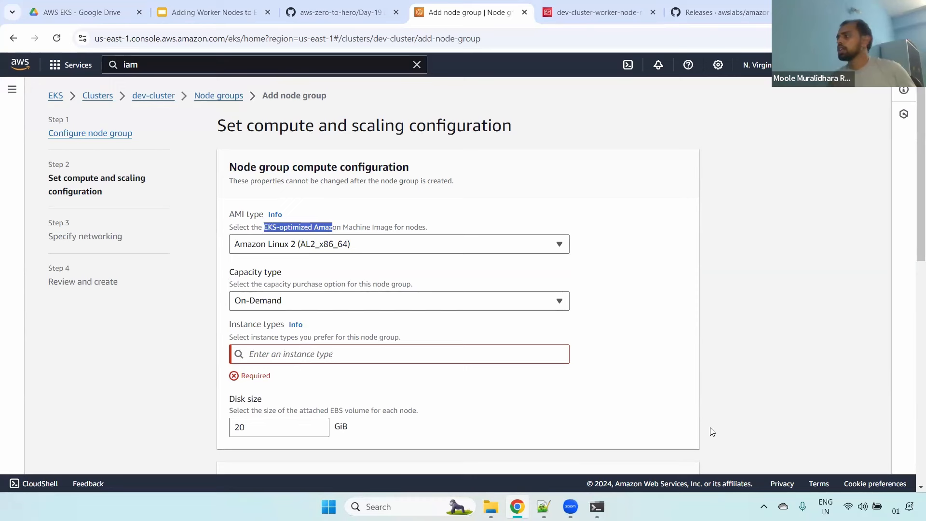
triple_click(326, 227)
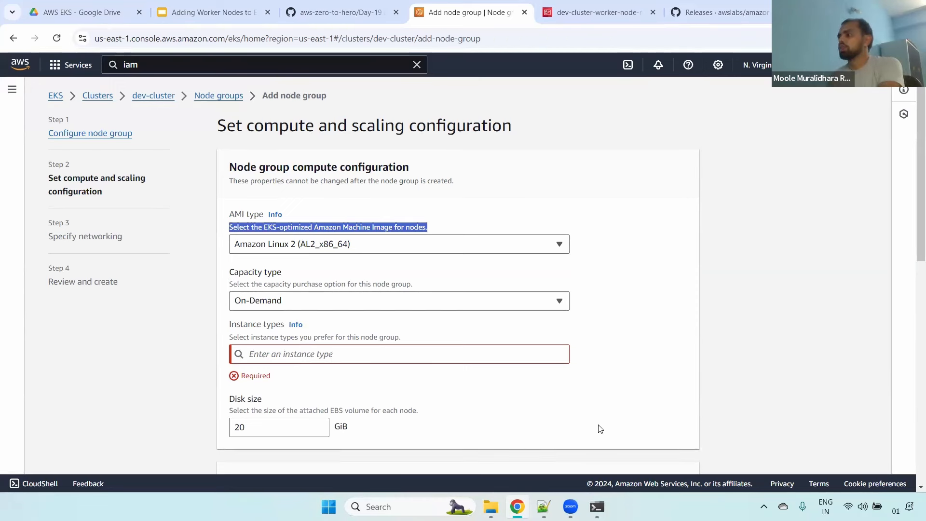
click(295, 249)
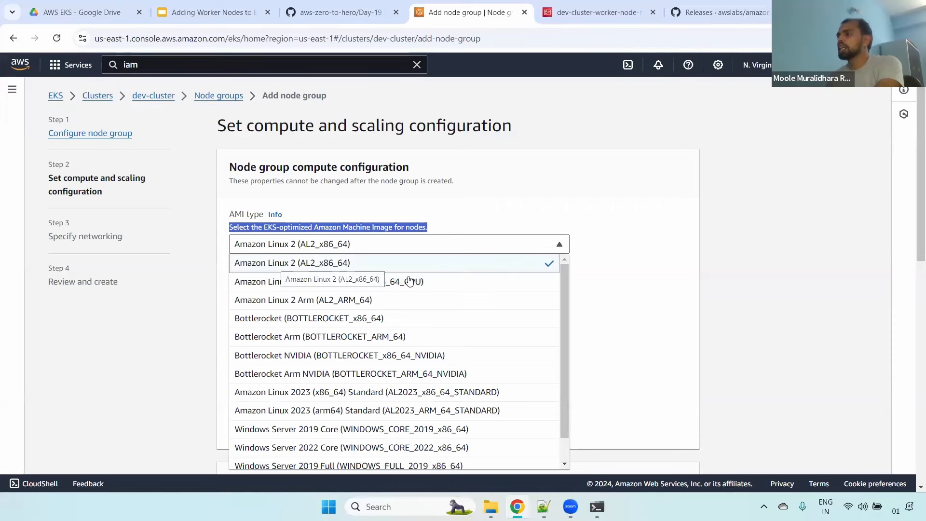
scroll(566, 289, down, 1)
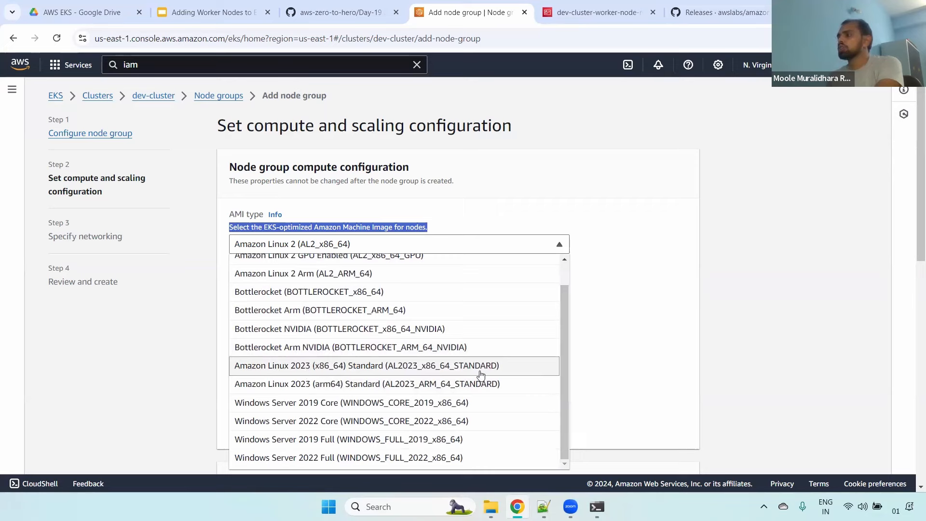
click(624, 265)
click(523, 245)
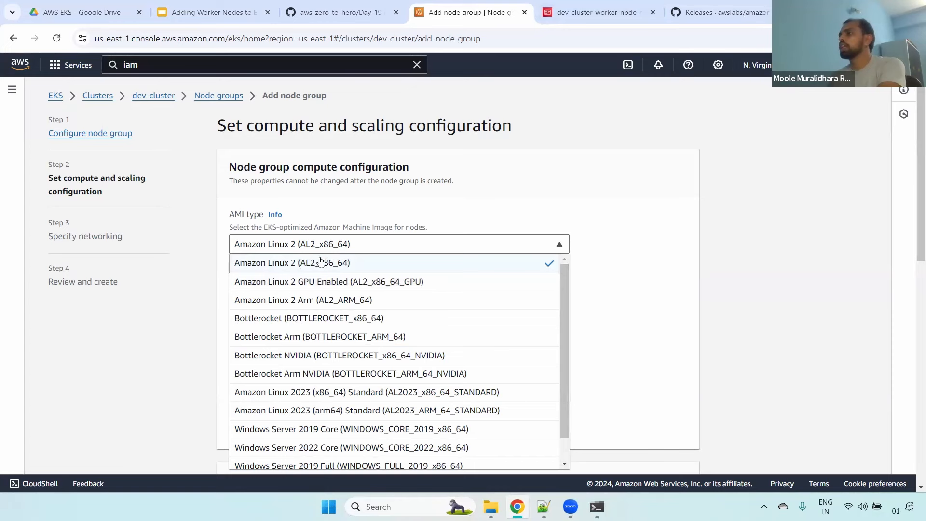
click(287, 266)
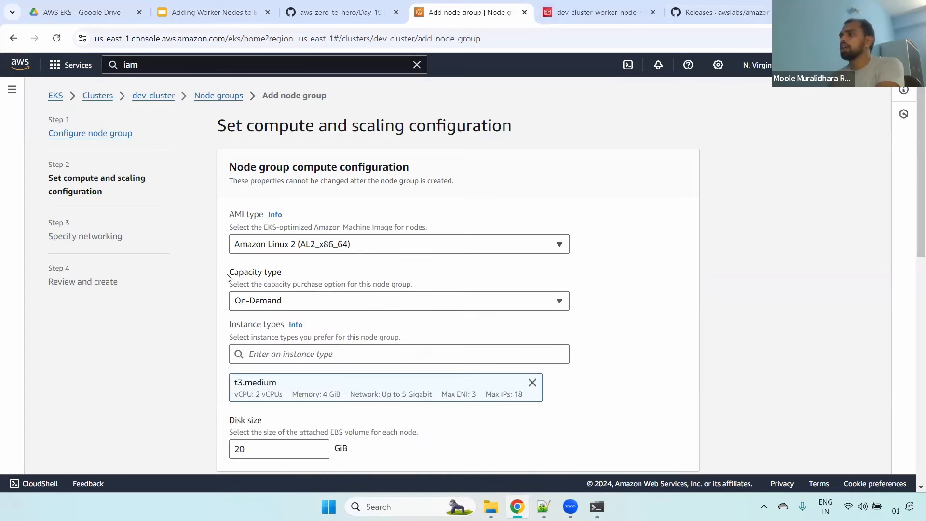
Check the capacity type options and choose On-Demand for the node group
triple_click(307, 278)
click(323, 304)
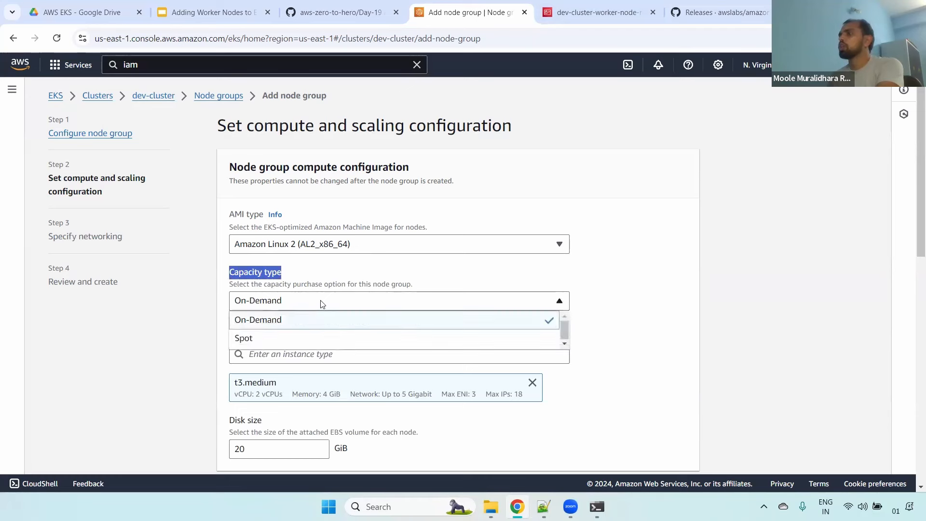
click(283, 320)
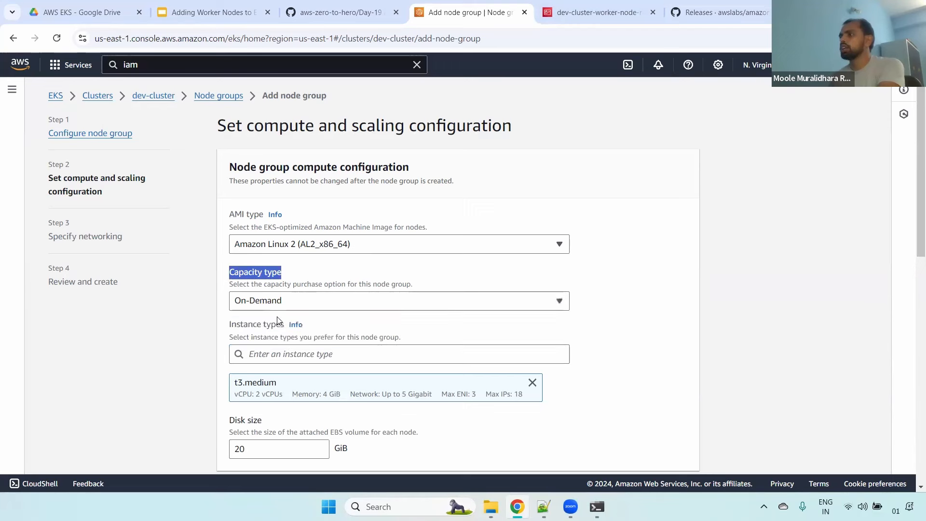
click(667, 288)
Replace the t3.medium instance type of the node group with t2.micro
drag(920, 177, 918, 224)
drag(229, 221, 282, 219)
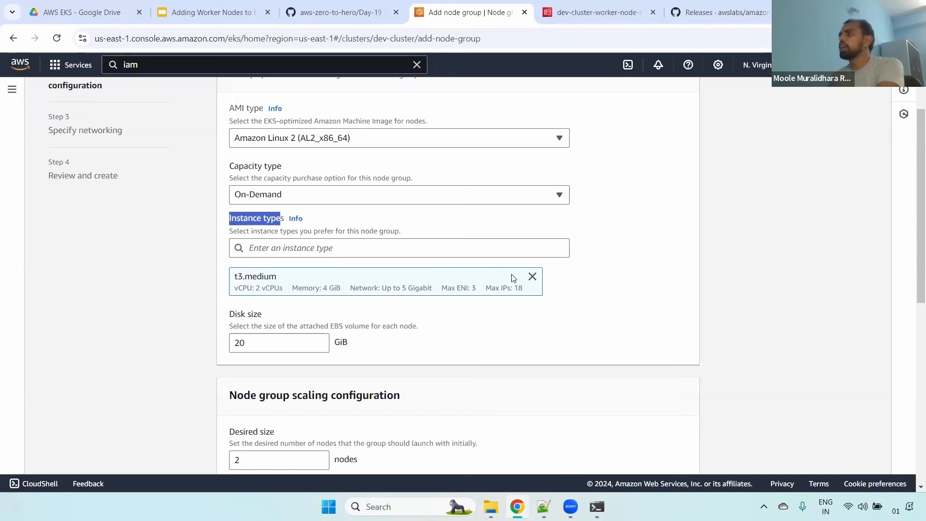
click(532, 276)
click(392, 249)
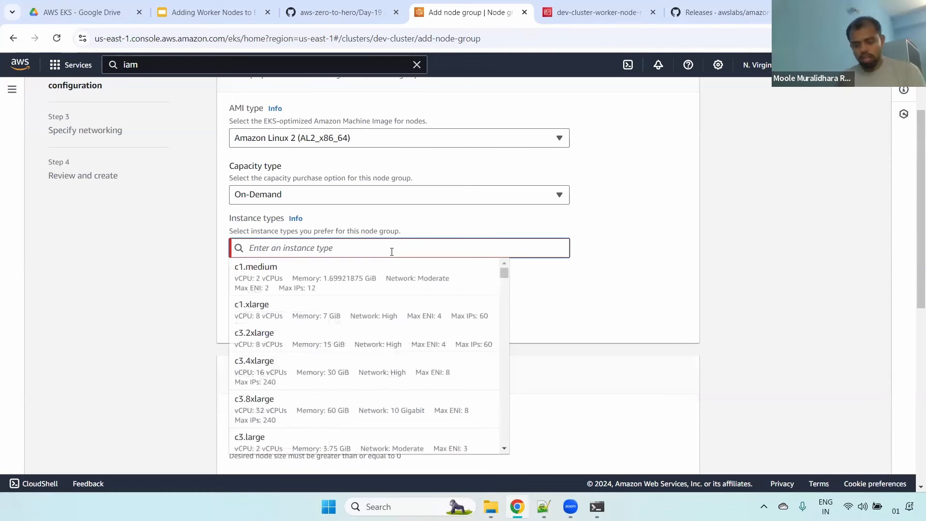
text(t2.mi)
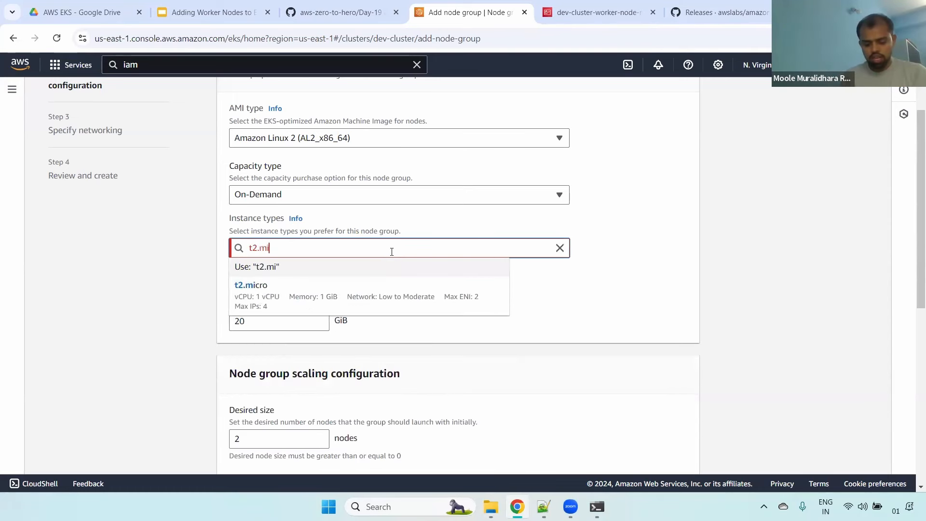
text(crr)
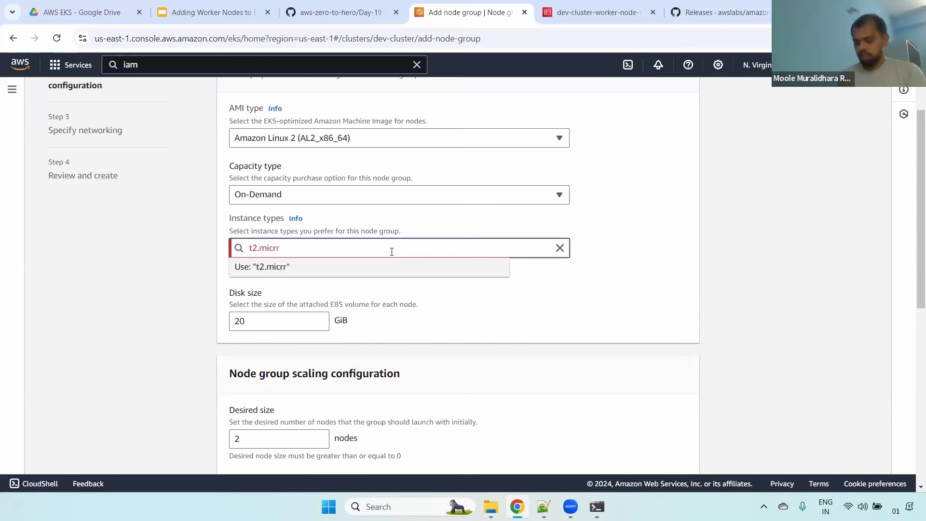
key(BackSpace)
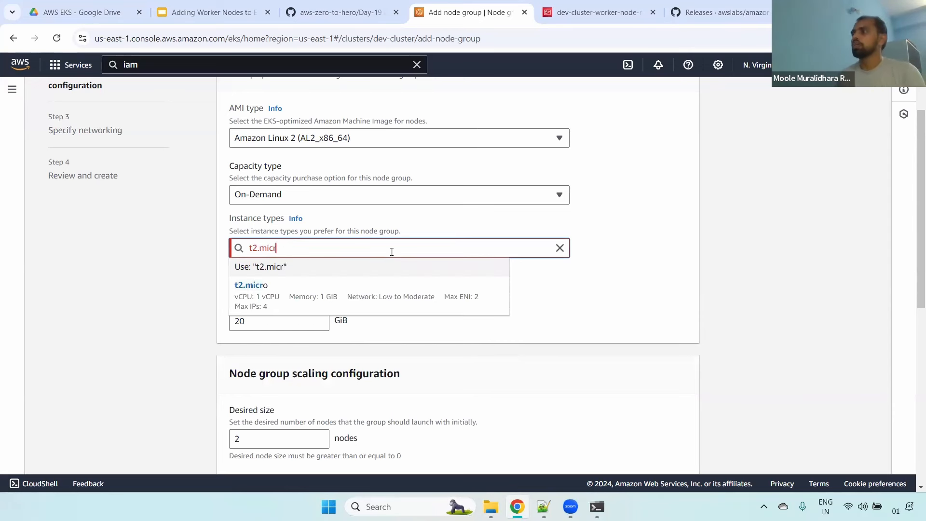
click(389, 311)
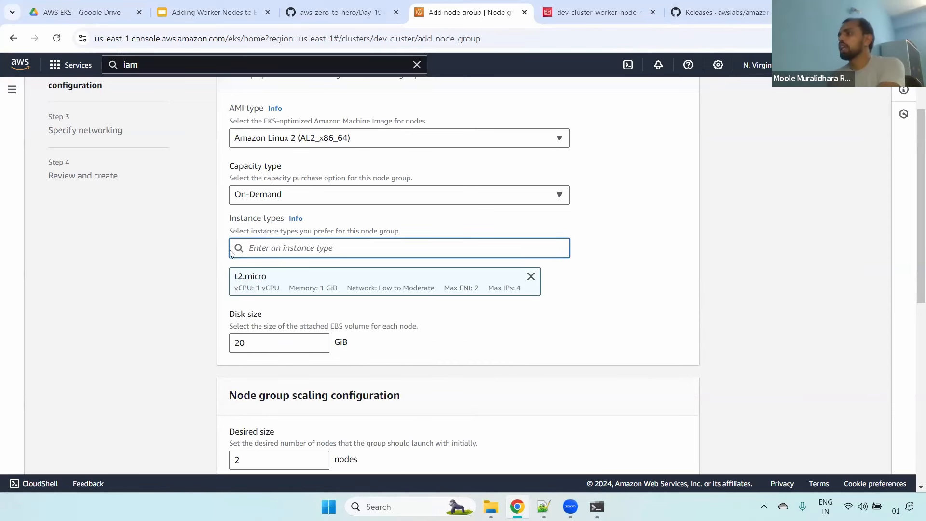
drag(230, 280, 274, 280)
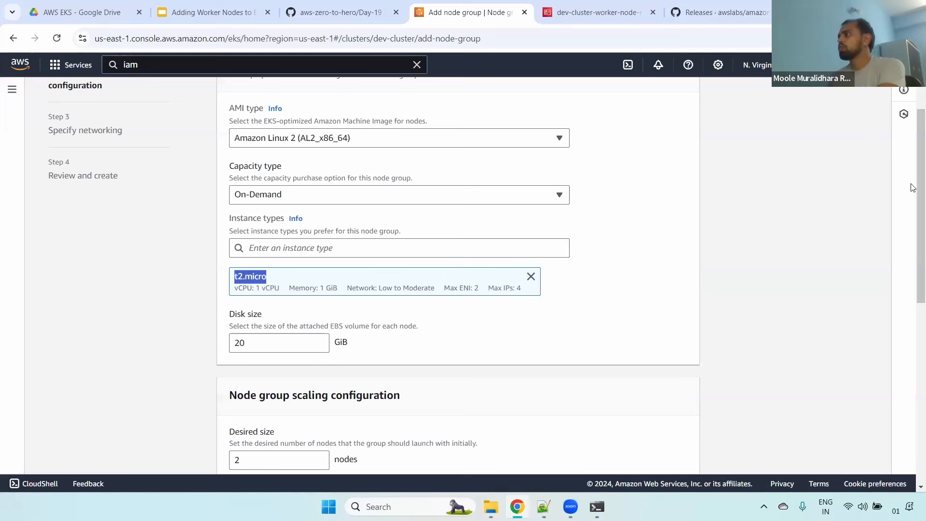
Set the disk size of each node's attached EBS volume to 50 GiB
scroll(912, 181, down, 3)
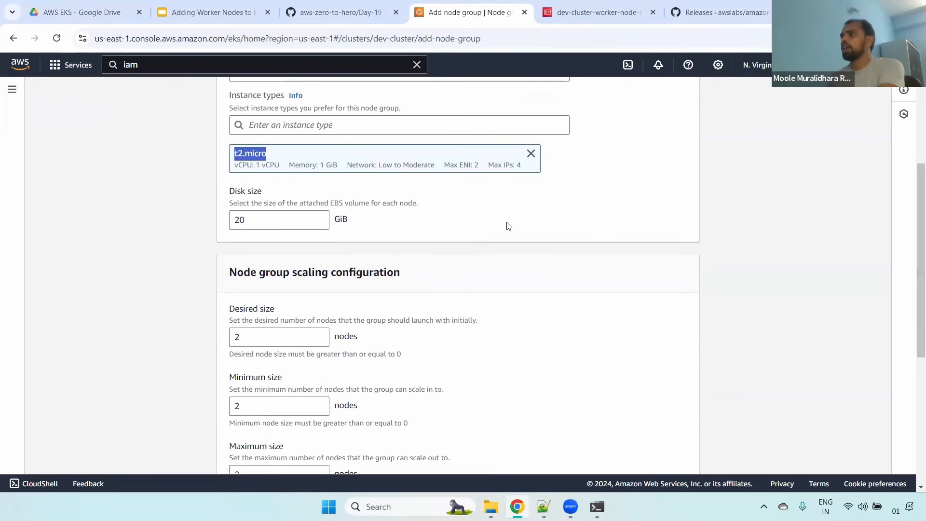
drag(231, 194, 271, 190)
double_click(254, 225)
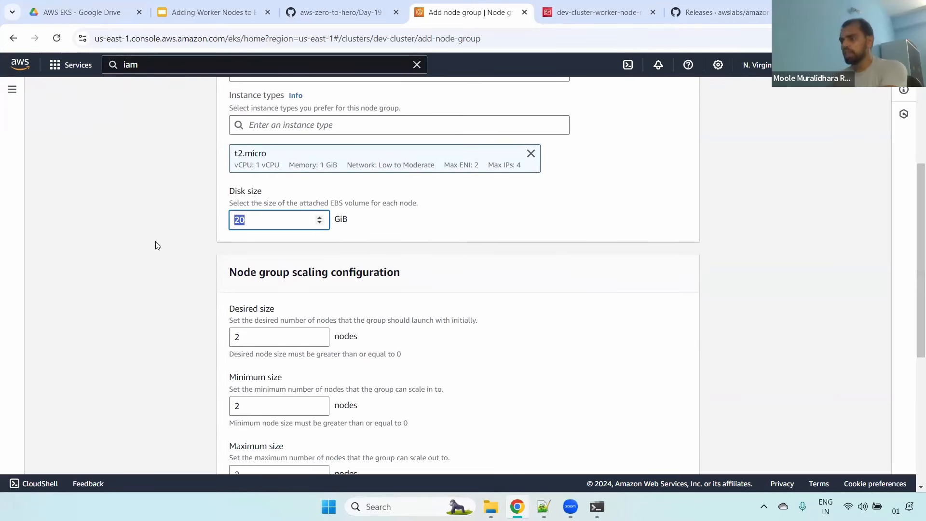
text(50)
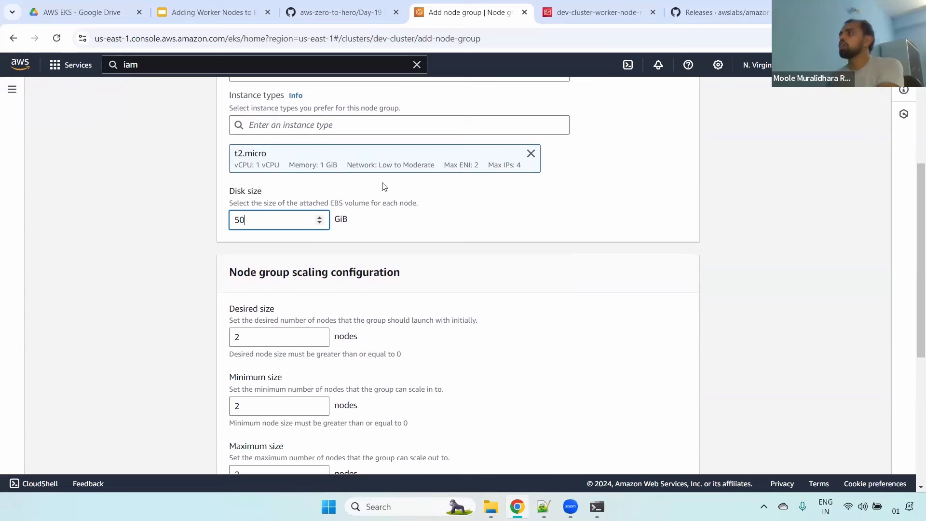
drag(378, 203, 449, 207)
drag(308, 220, 150, 223)
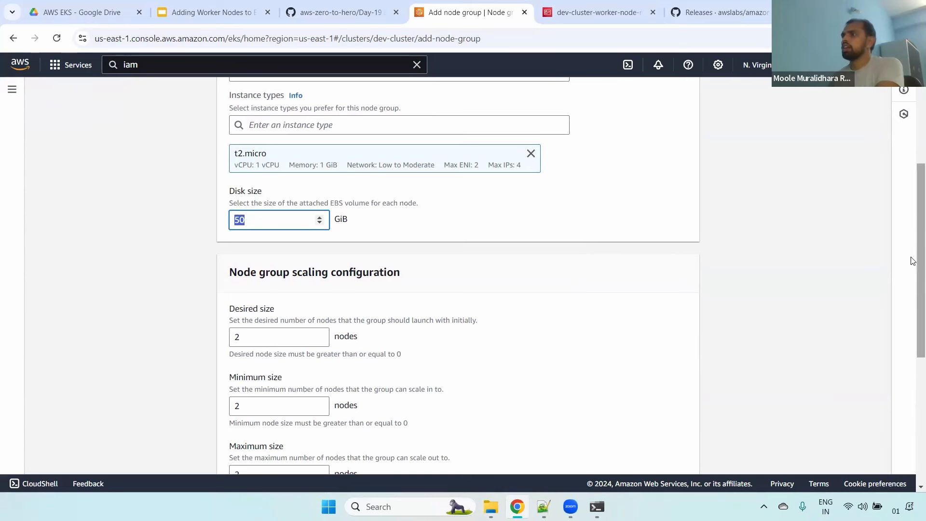
Examine the desired, minimum and maximum size settings in the node group scaling configuration
scroll(913, 261, down, 2)
drag(230, 185, 447, 184)
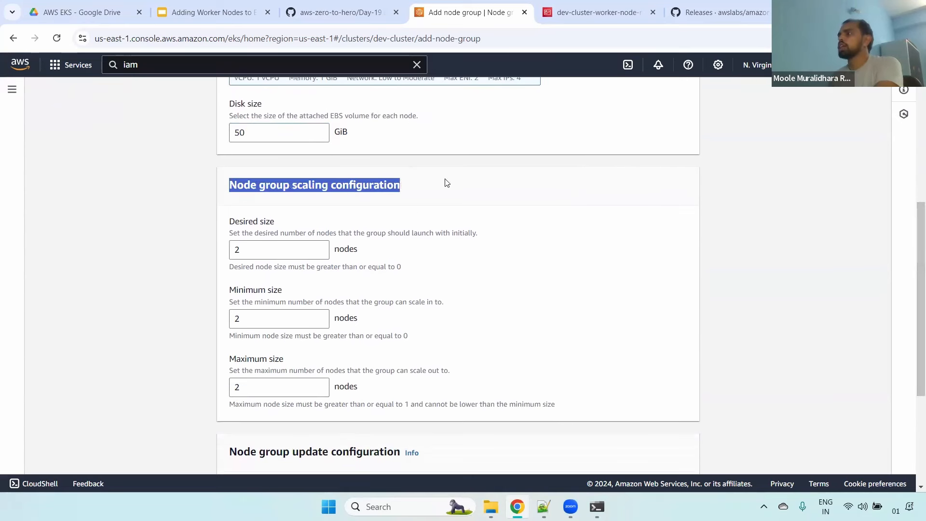
scroll(914, 270, down, 1)
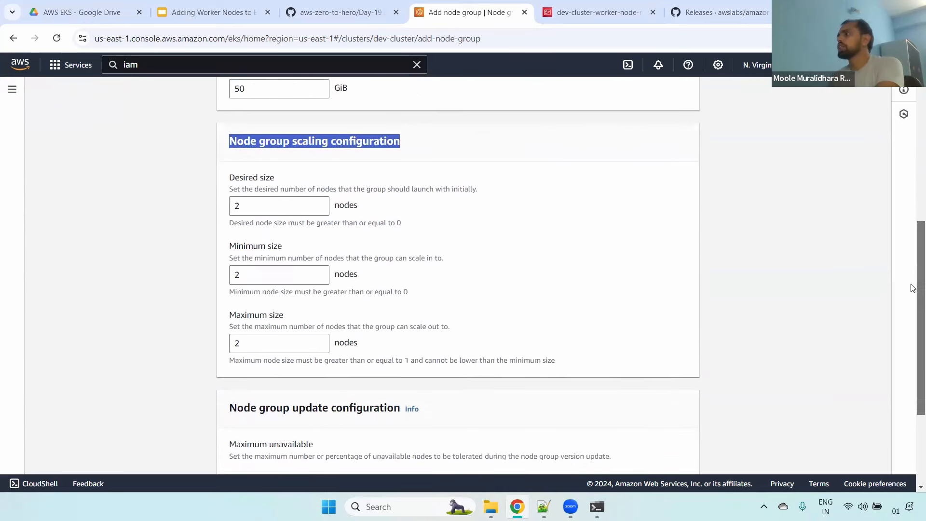
triple_click(256, 170)
drag(222, 239, 304, 240)
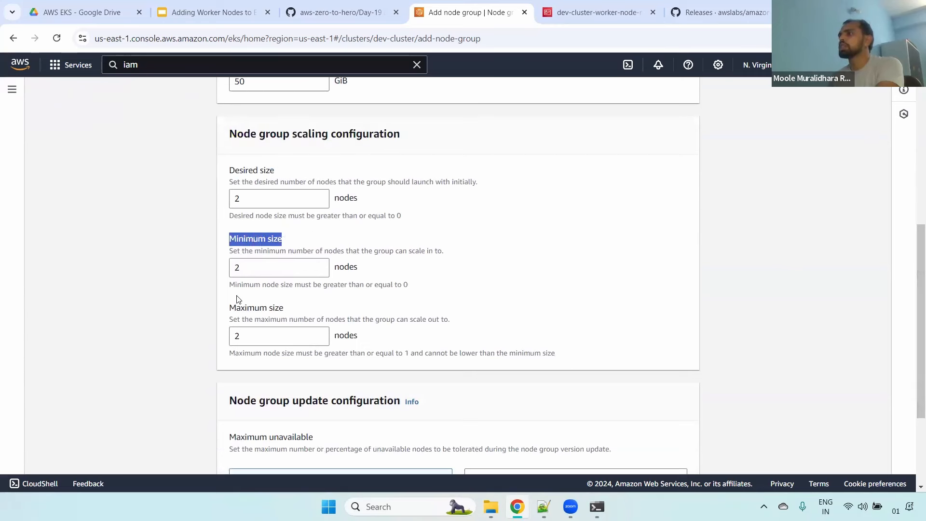
drag(227, 307, 343, 313)
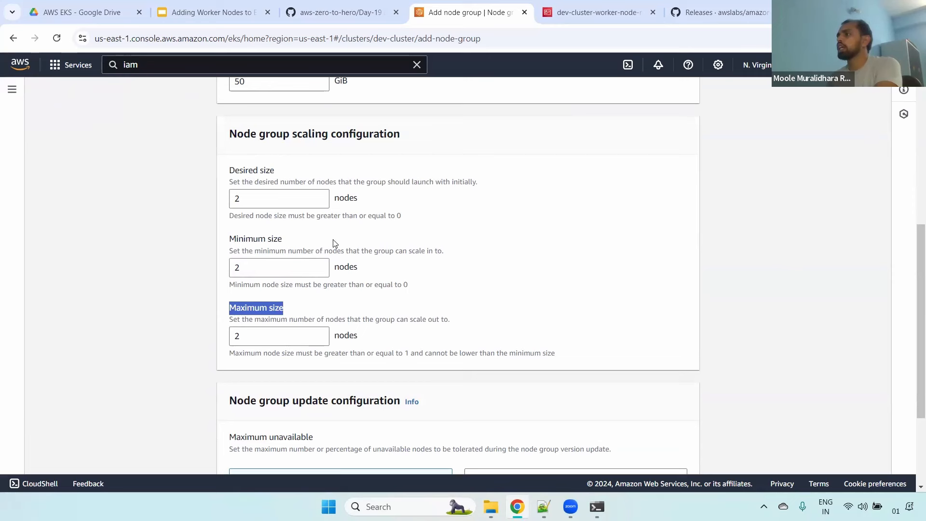
drag(228, 239, 323, 239)
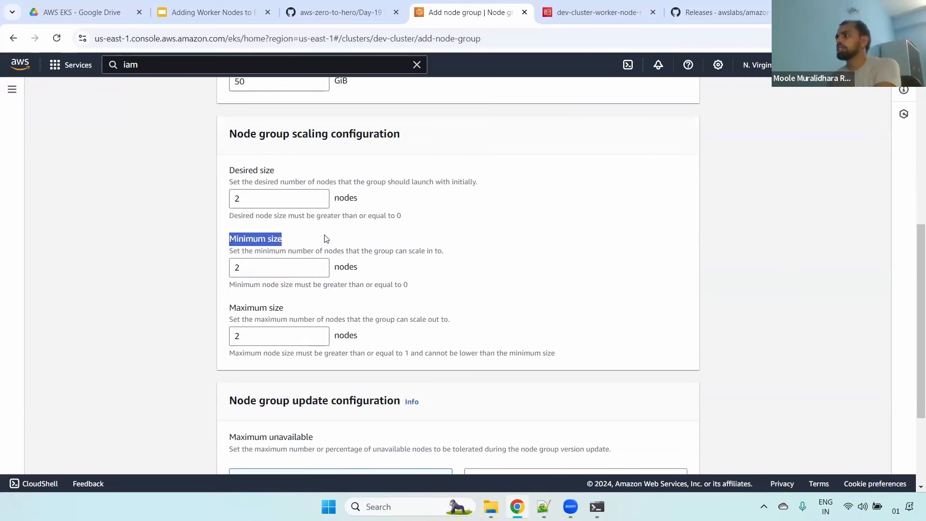
click(230, 240)
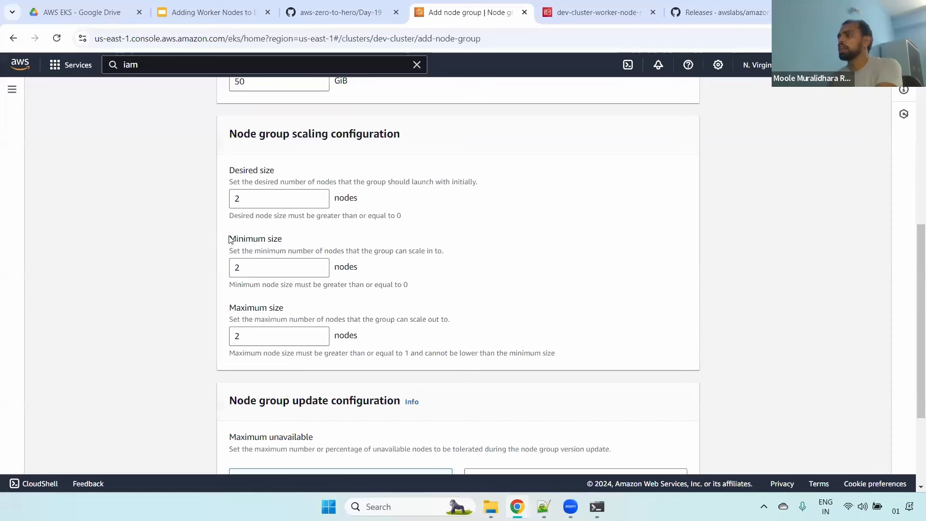
drag(231, 239, 186, 271)
drag(231, 173, 292, 173)
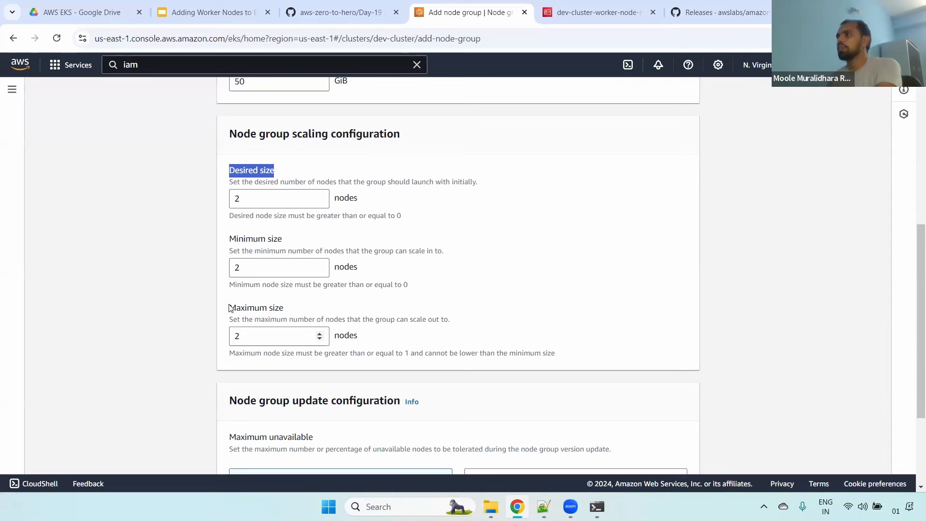
Set the node group's maximum size to 5 nodes and its desired size to 3 nodes
drag(231, 308, 325, 312)
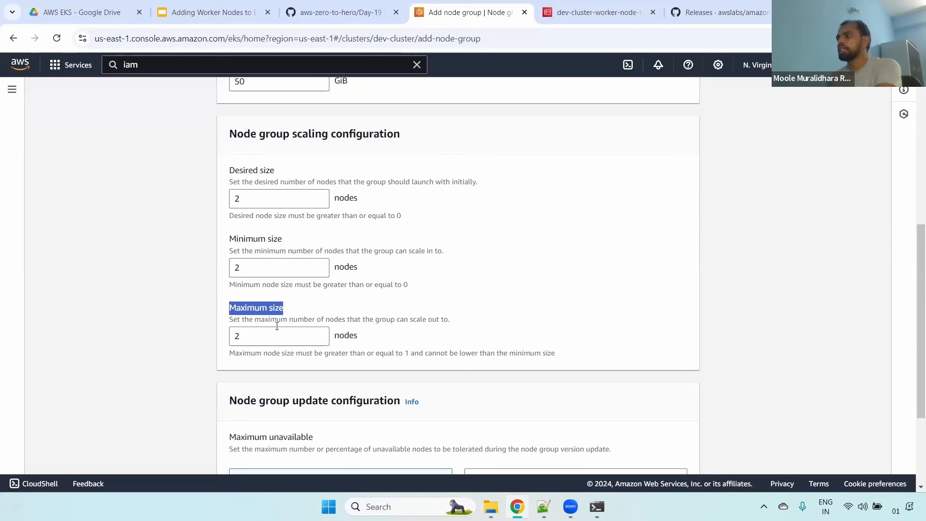
click(318, 336)
key(ctrl+a)
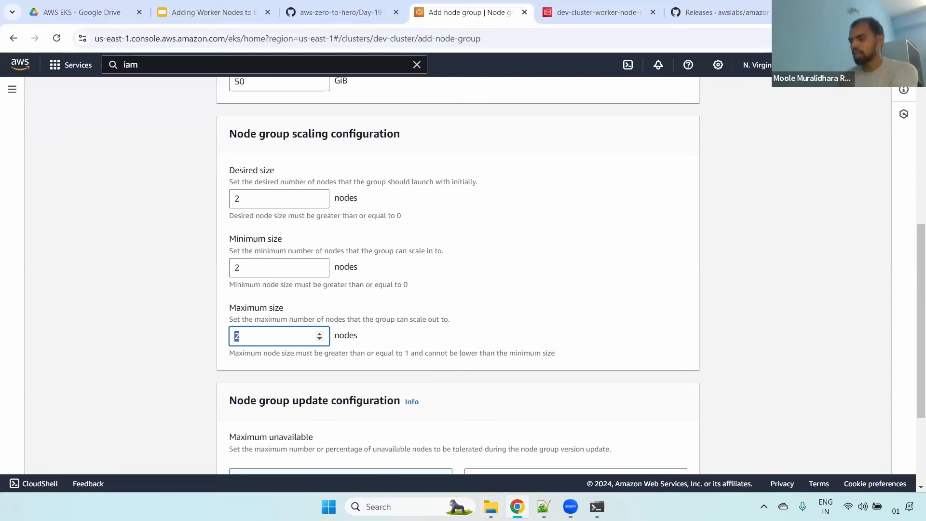
text(5)
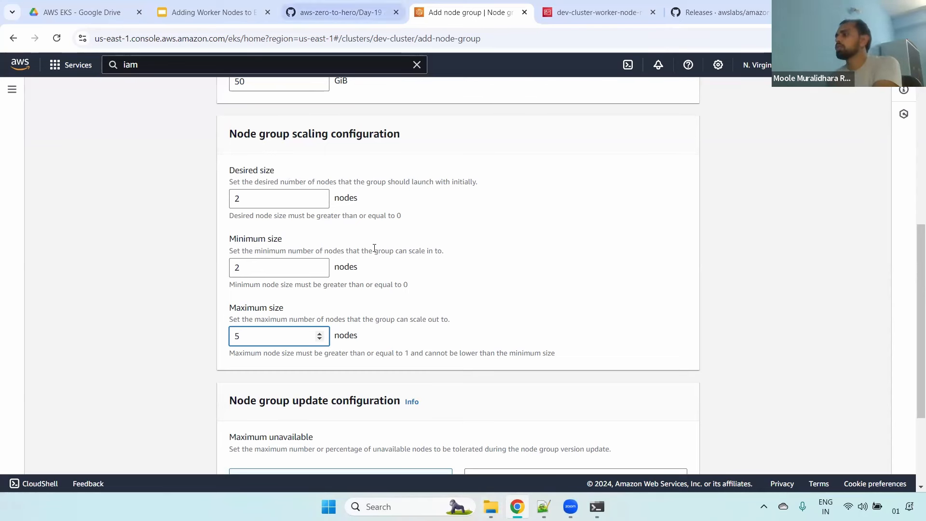
drag(269, 200, 193, 198)
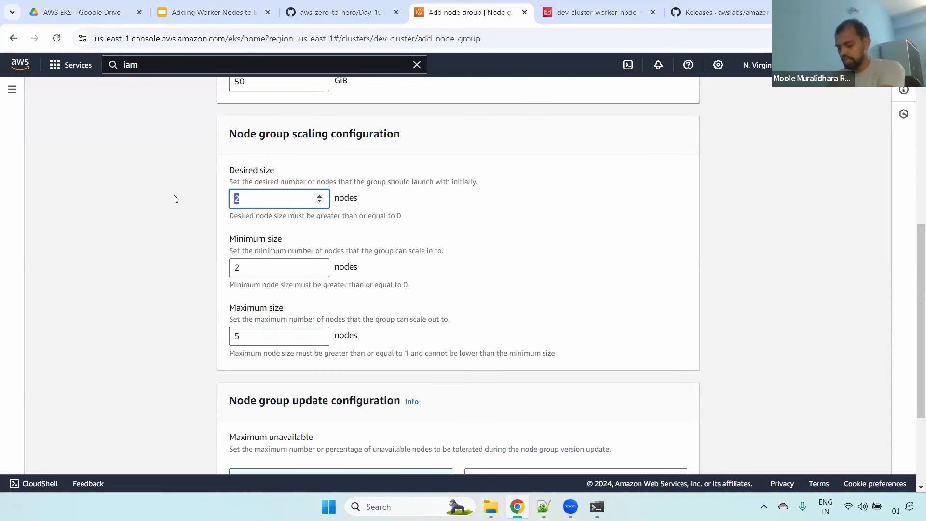
text(3)
drag(226, 238, 297, 246)
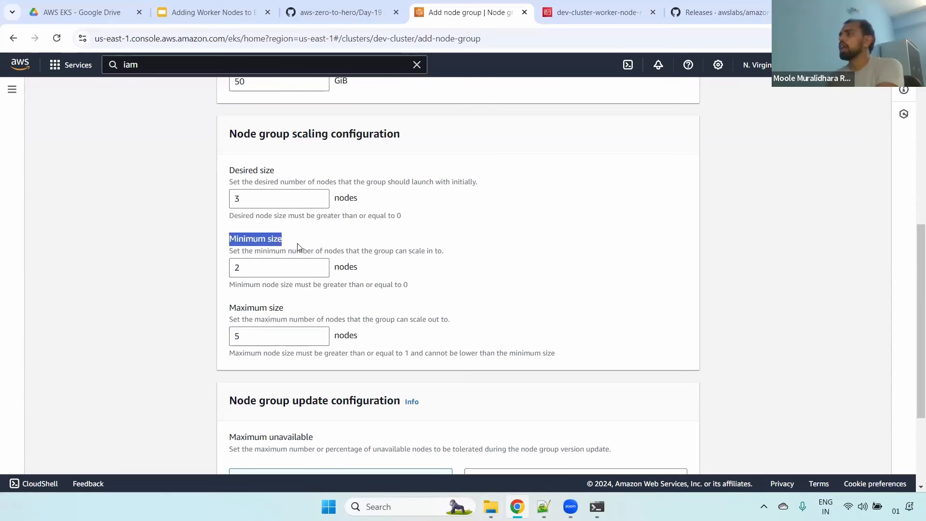
triple_click(263, 237)
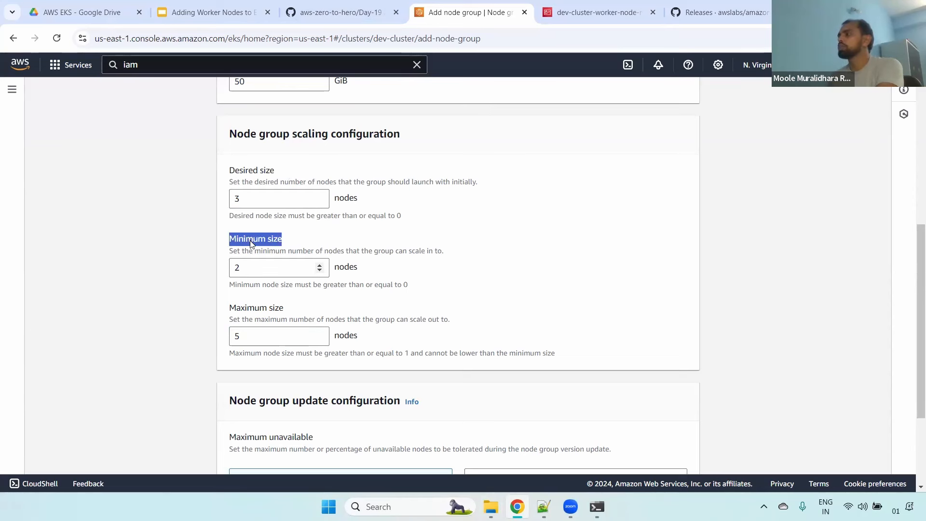
drag(229, 170, 288, 175)
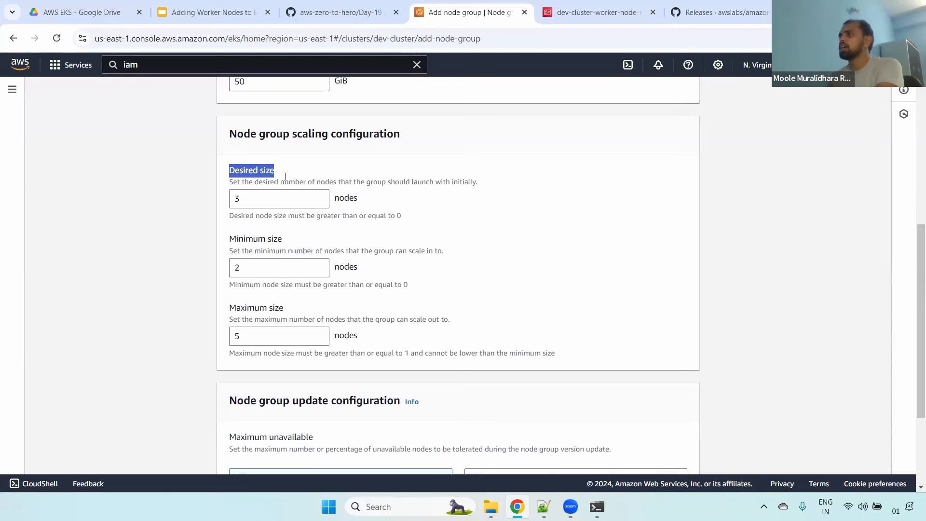
key(Tab)
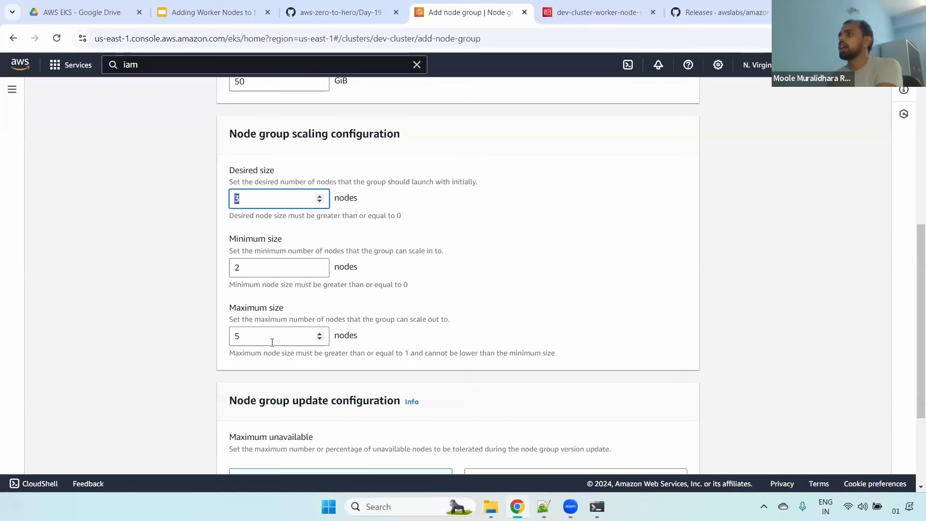
drag(228, 309, 320, 332)
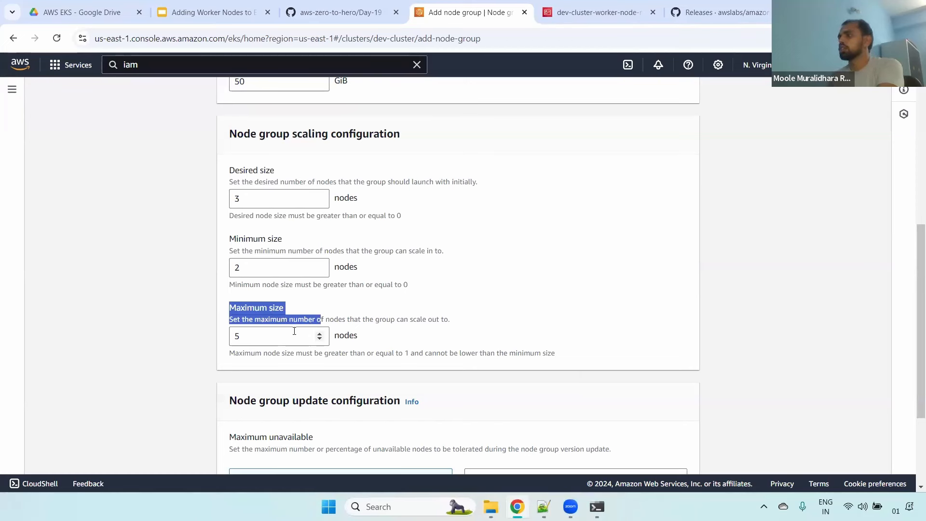
Examine the maximum unavailable setting for node group updates, comparing the Percentage and Number options and leaving Number selected
drag(913, 332, 914, 408)
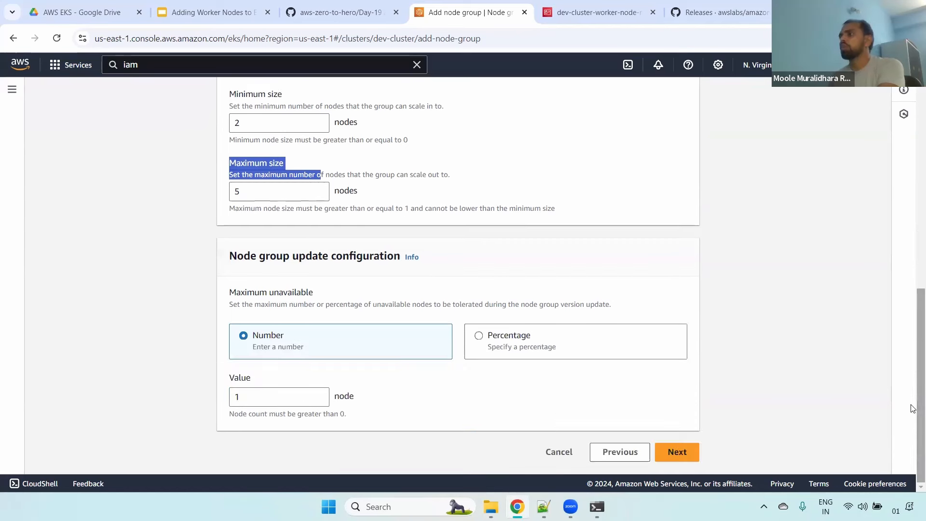
drag(221, 253, 408, 257)
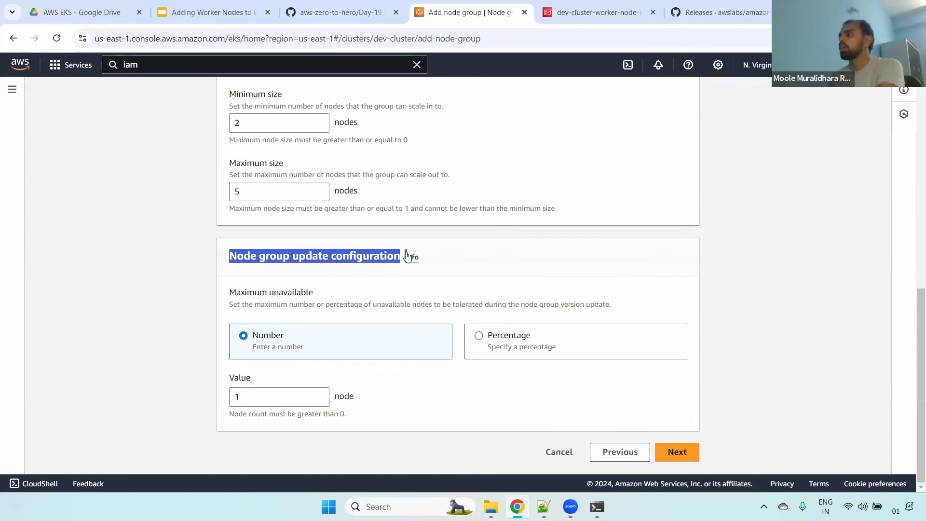
drag(227, 293, 332, 291)
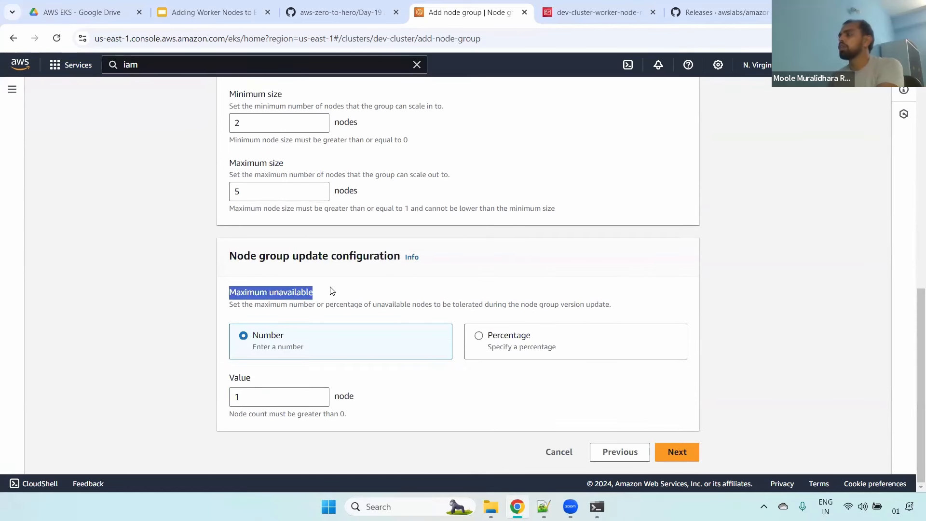
drag(522, 304, 614, 305)
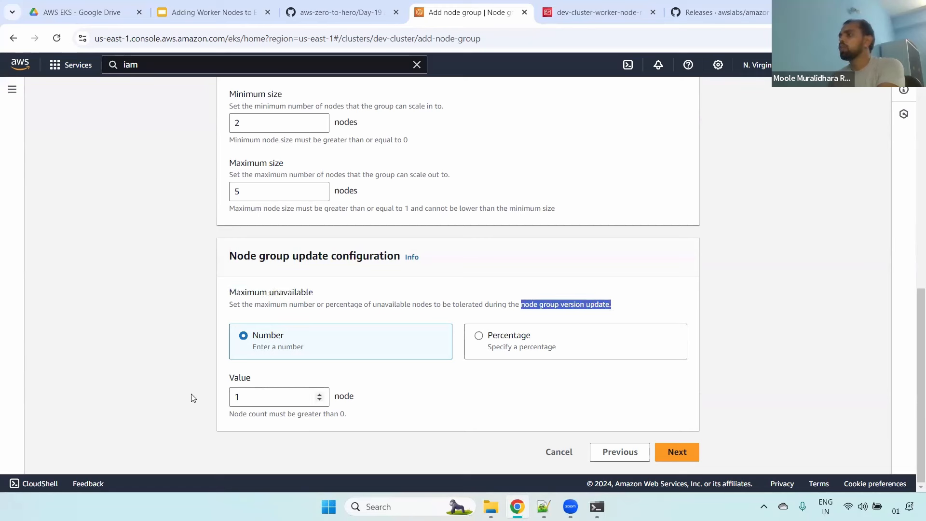
key(Tab)
click(570, 334)
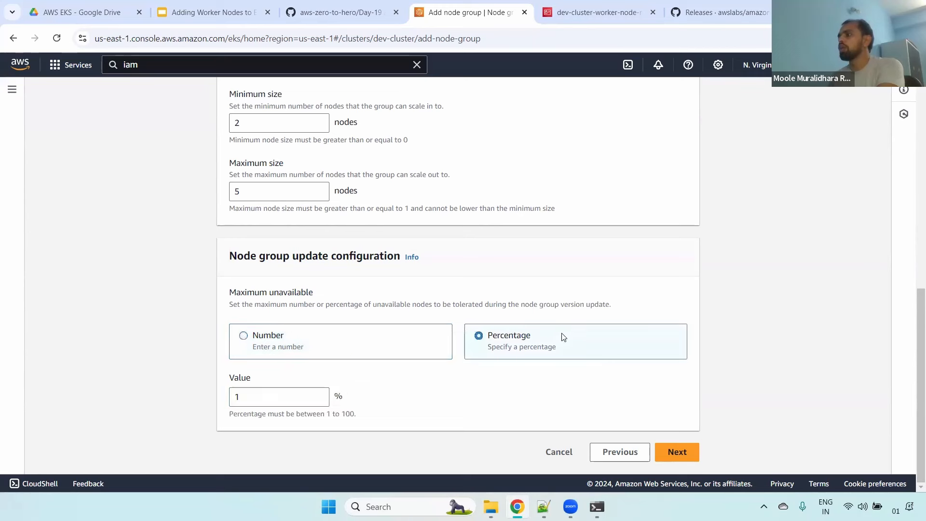
click(257, 336)
click(229, 397)
key(ctrl+a)
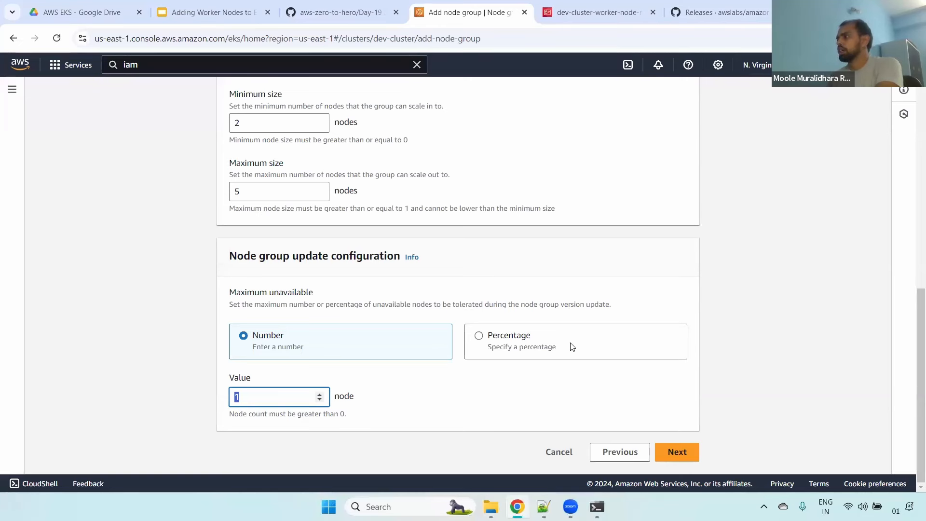
Keep the maximum unavailable value at 1 node, continue to the networking settings and check the selected Dev-public-subnet-1a and Dev-public-subnet-1b subnets
drag(231, 377, 273, 381)
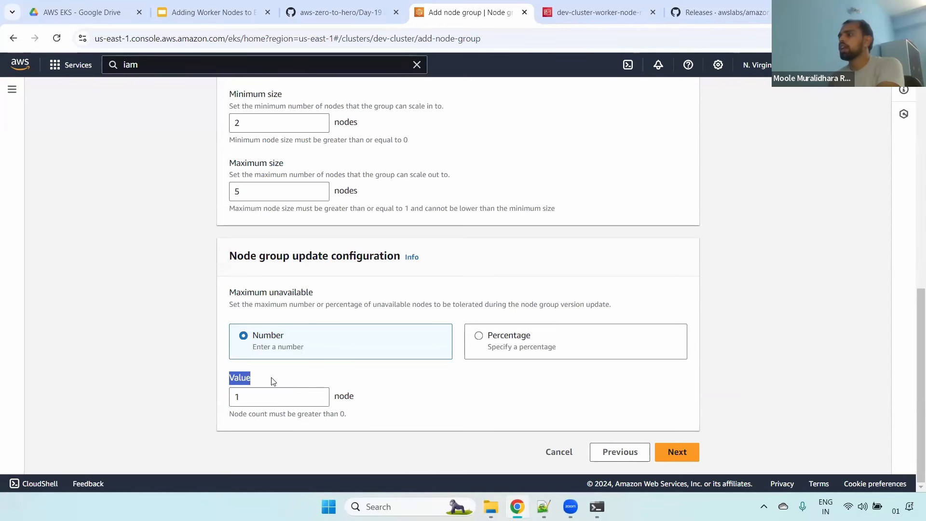
click(681, 450)
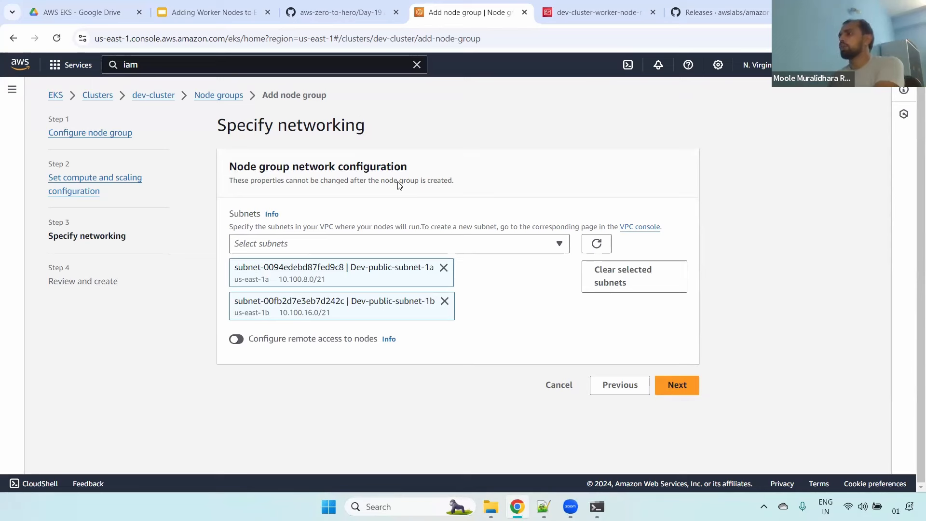
drag(353, 267, 431, 268)
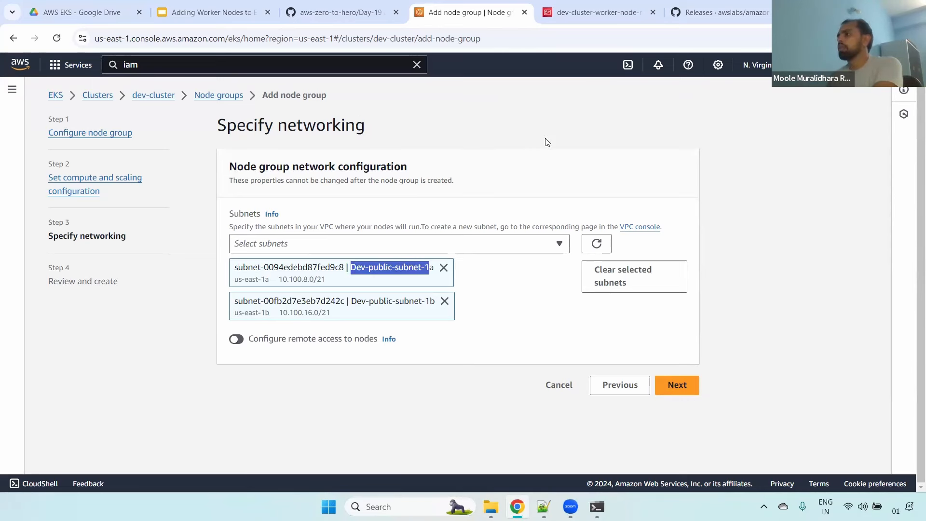
triple_click(370, 271)
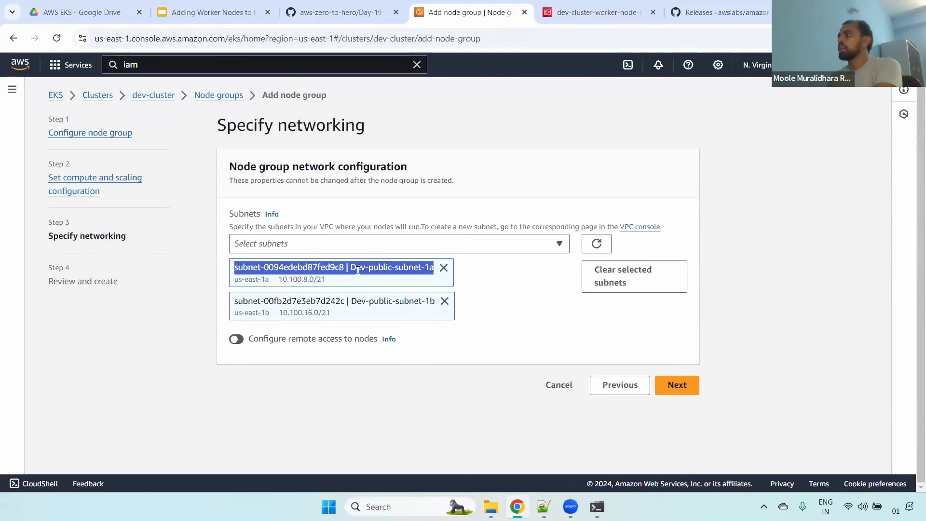
drag(350, 268, 439, 277)
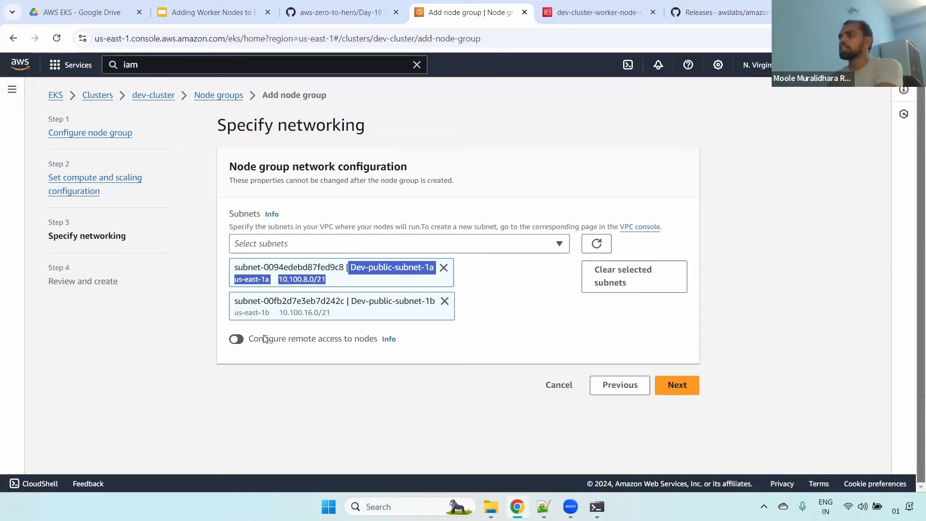
Enable remote access to the nodes and choose dev as the EC2 key pair
drag(254, 339, 378, 341)
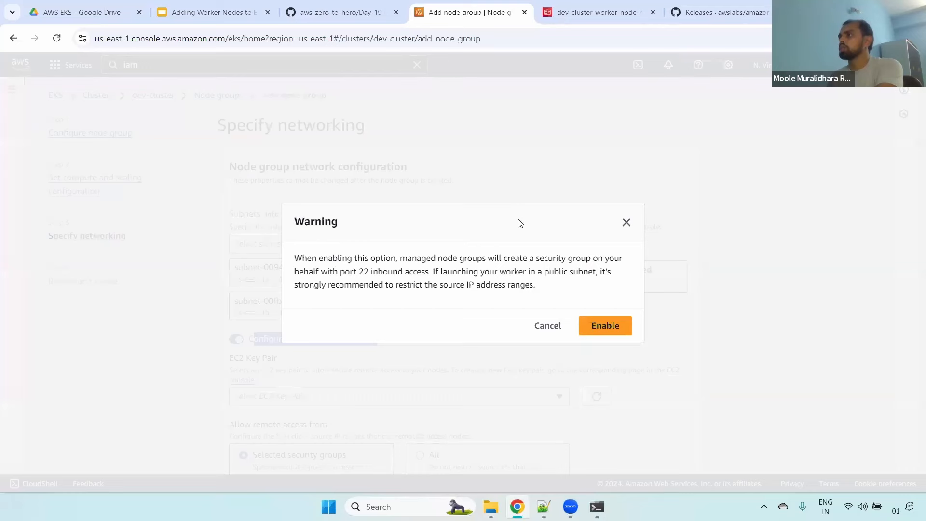
click(607, 328)
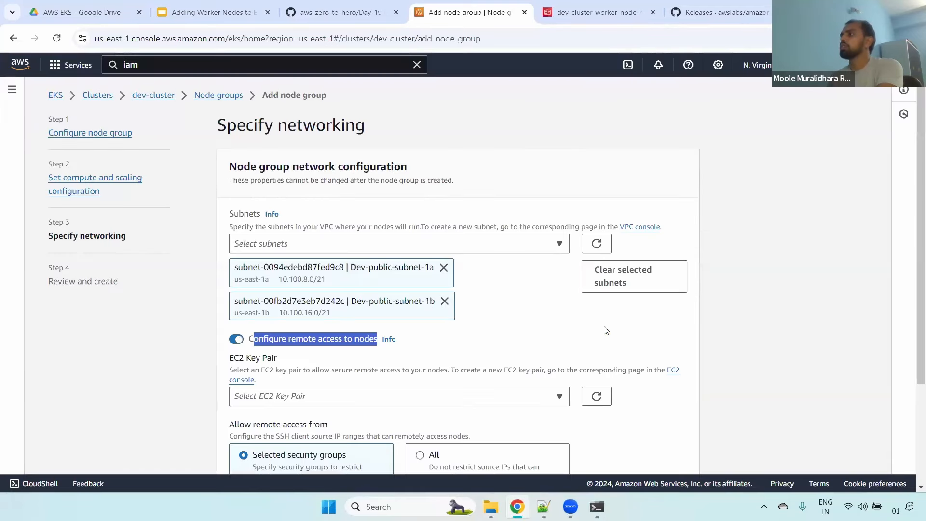
scroll(602, 297, down, 3)
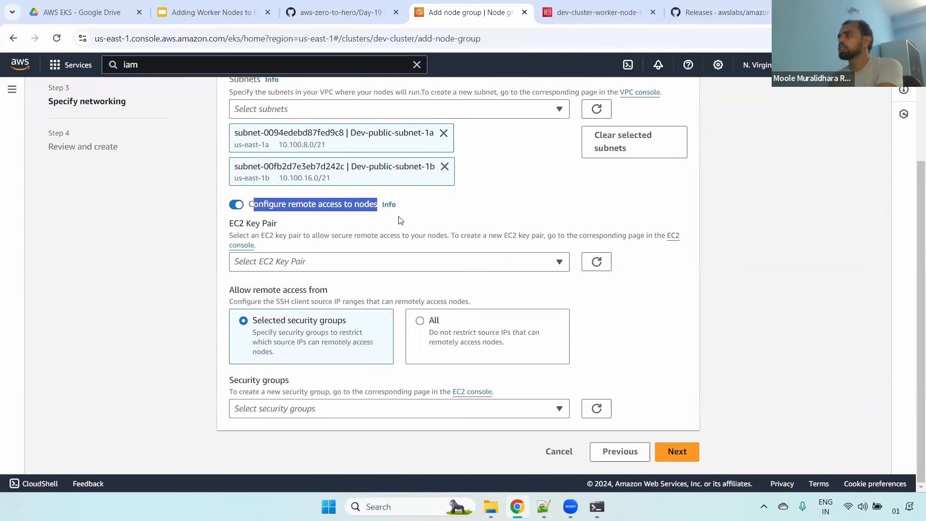
drag(230, 223, 288, 223)
click(233, 225)
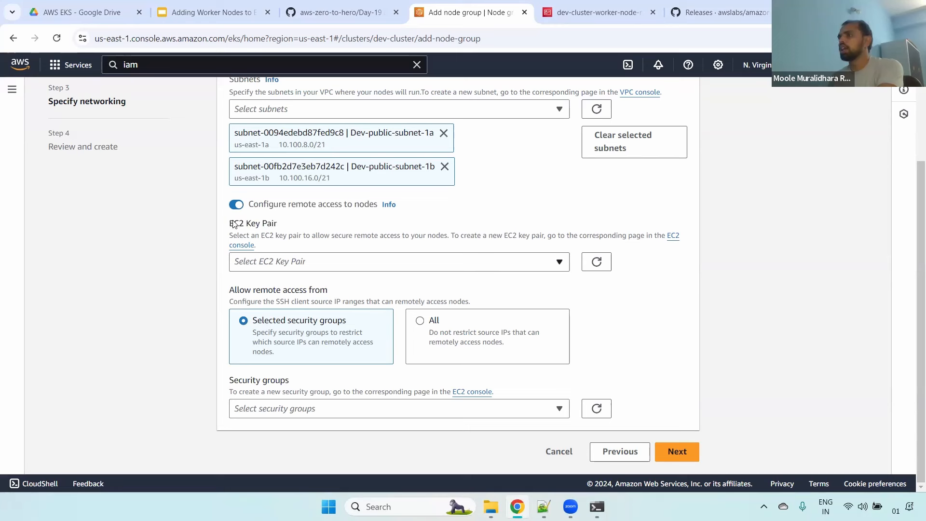
double_click(233, 224)
click(353, 266)
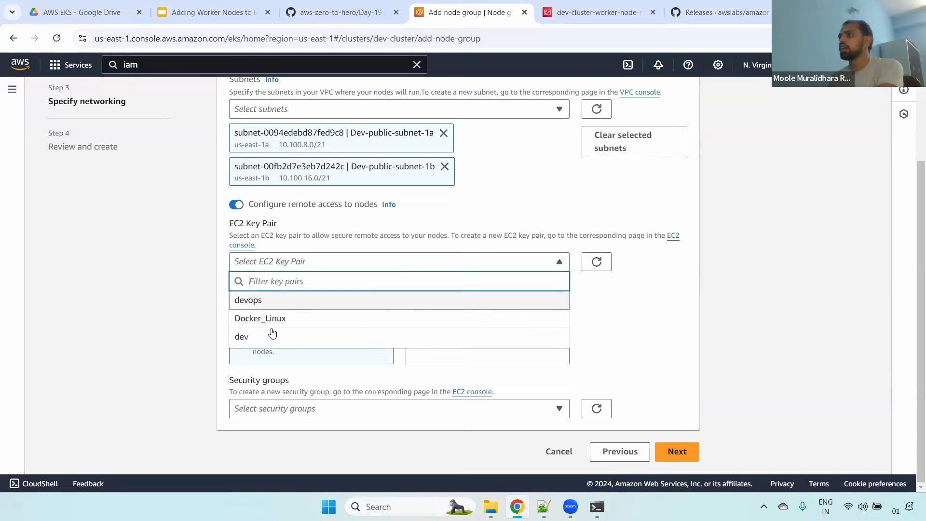
click(307, 337)
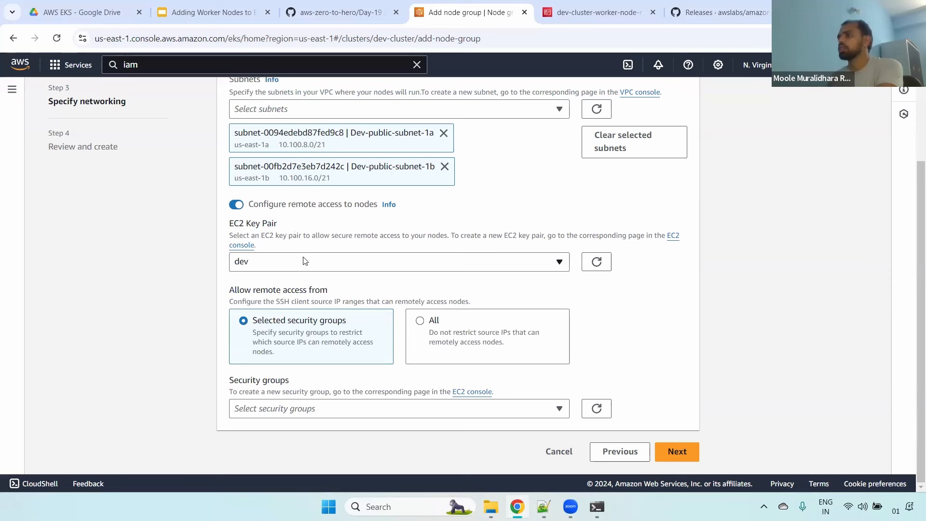
Allow remote access to the nodes from All instead of selected security groups, and continue to the review page
drag(227, 291, 326, 291)
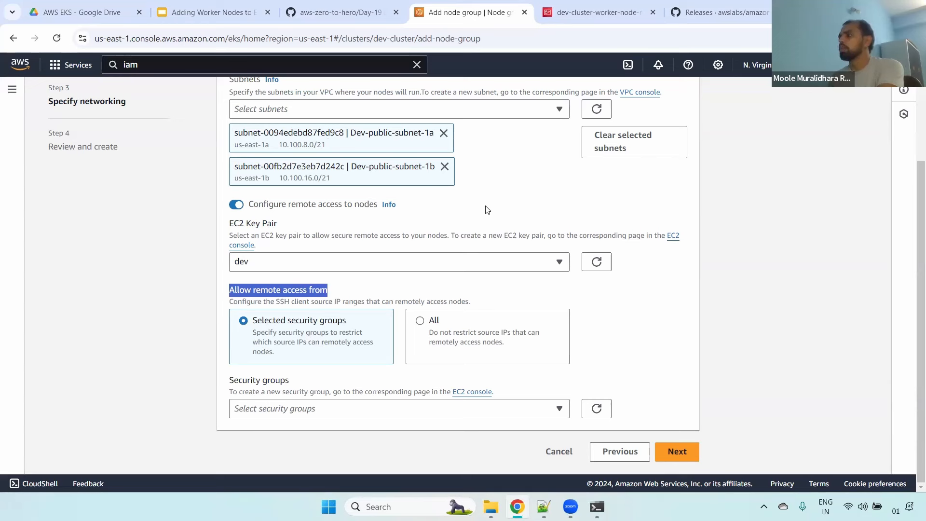
drag(252, 321, 353, 327)
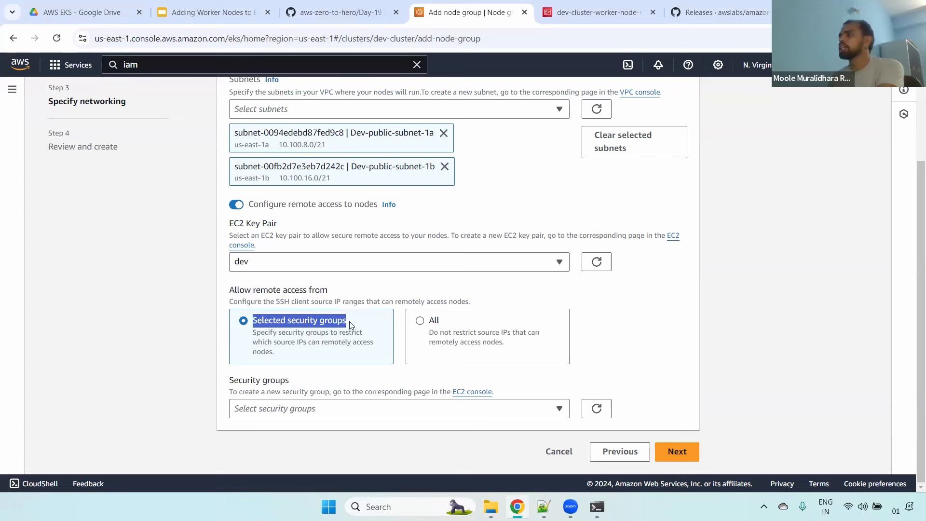
click(330, 408)
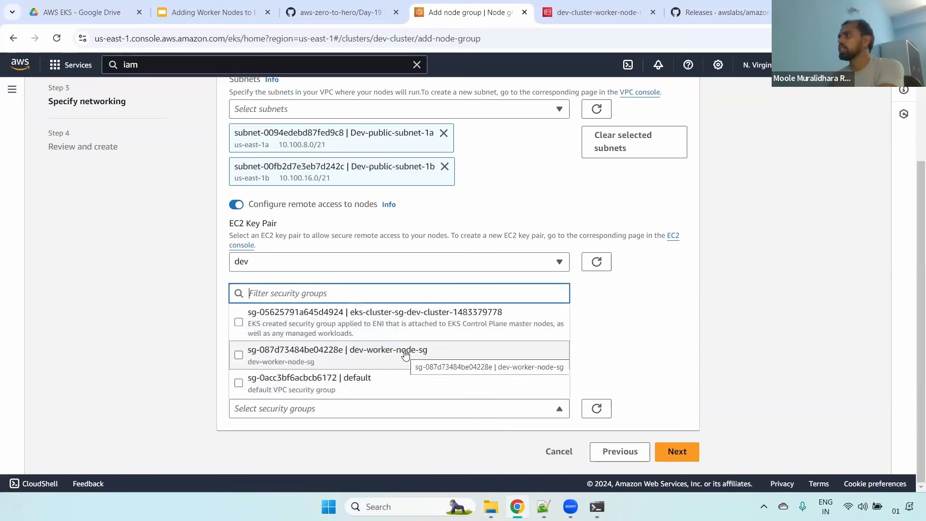
click(632, 357)
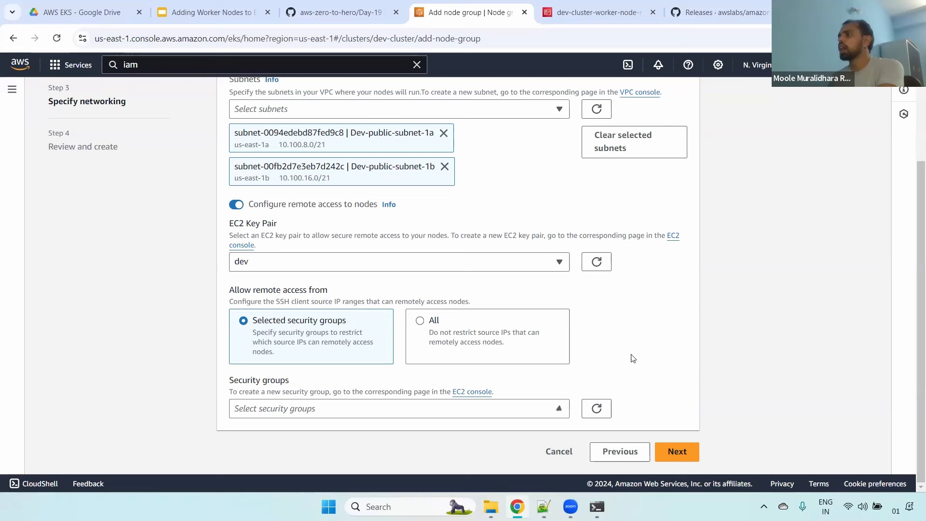
click(445, 319)
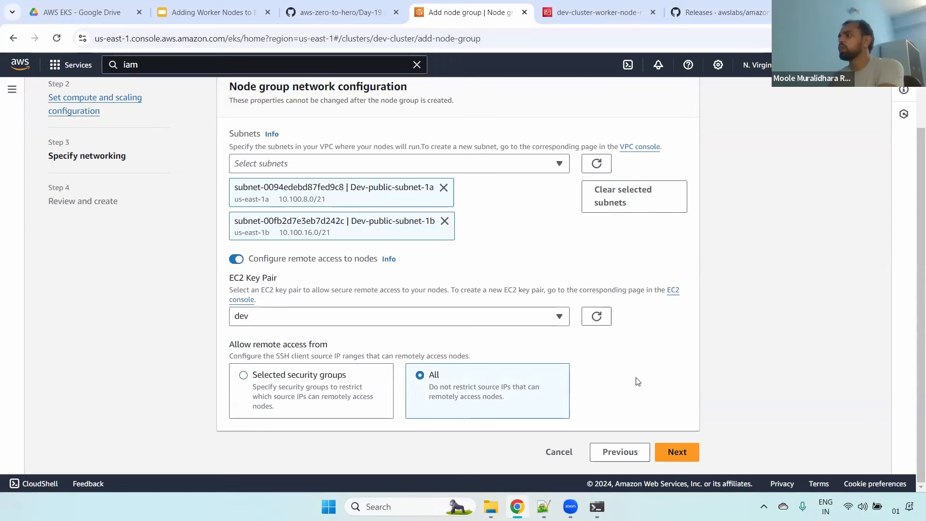
click(320, 387)
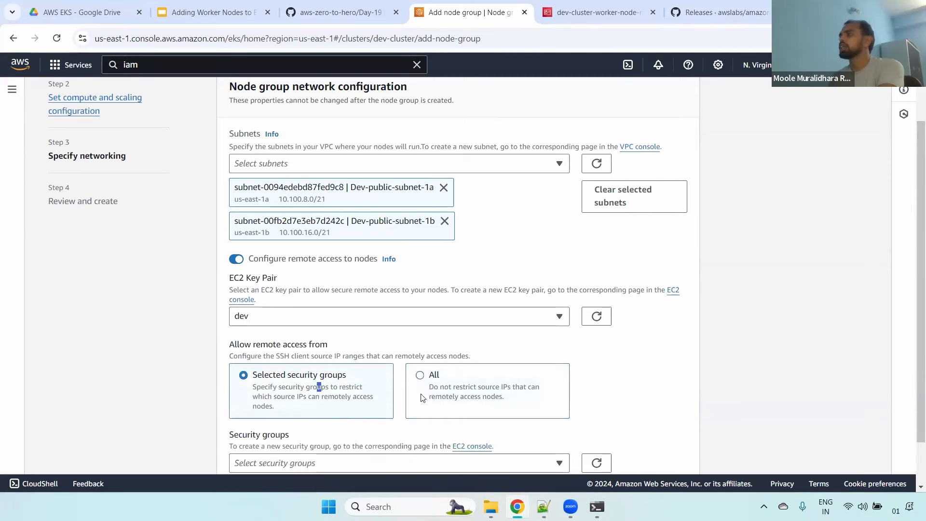
scroll(320, 387, down, 2)
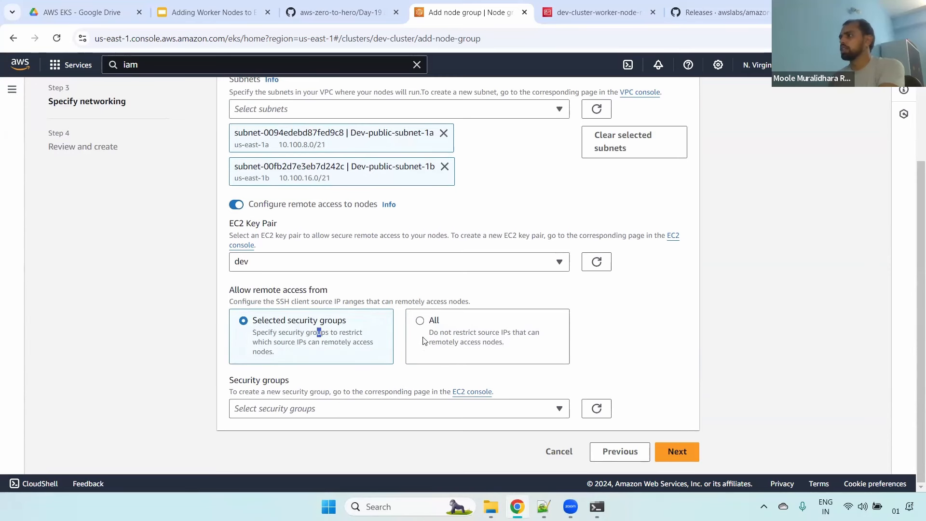
click(420, 321)
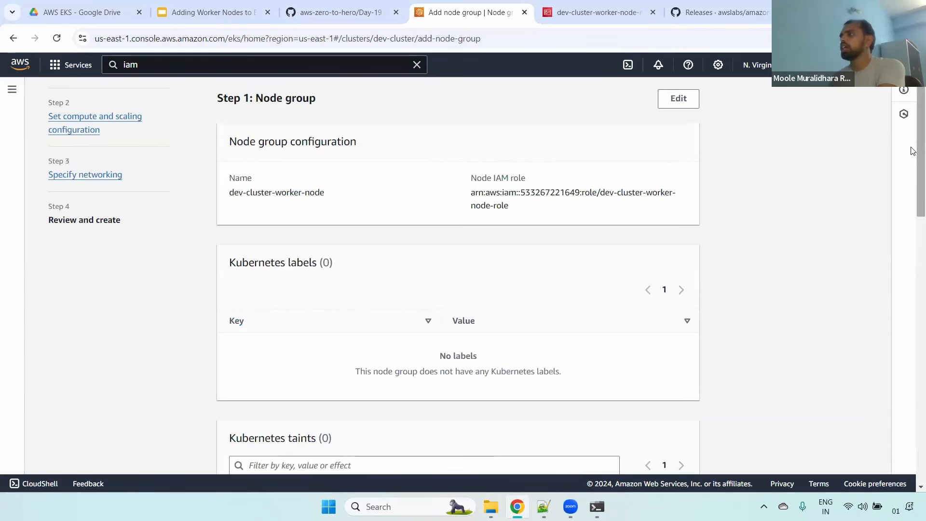
Review the node group's configuration, Kubernetes taints, tags, and compute and scaling settings before creation
drag(223, 97, 356, 99)
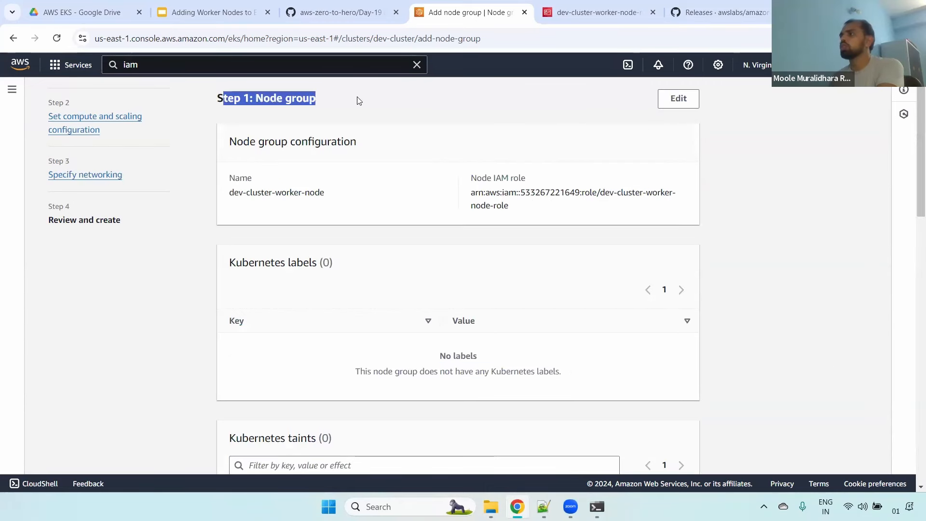
scroll(244, 197, down, 5)
drag(243, 195, 423, 221)
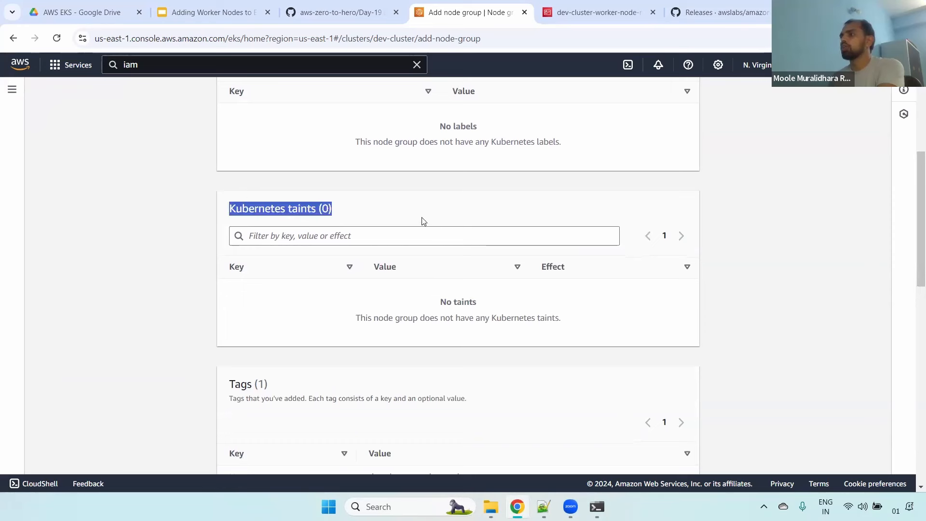
drag(914, 240, 913, 317)
drag(262, 234, 516, 236)
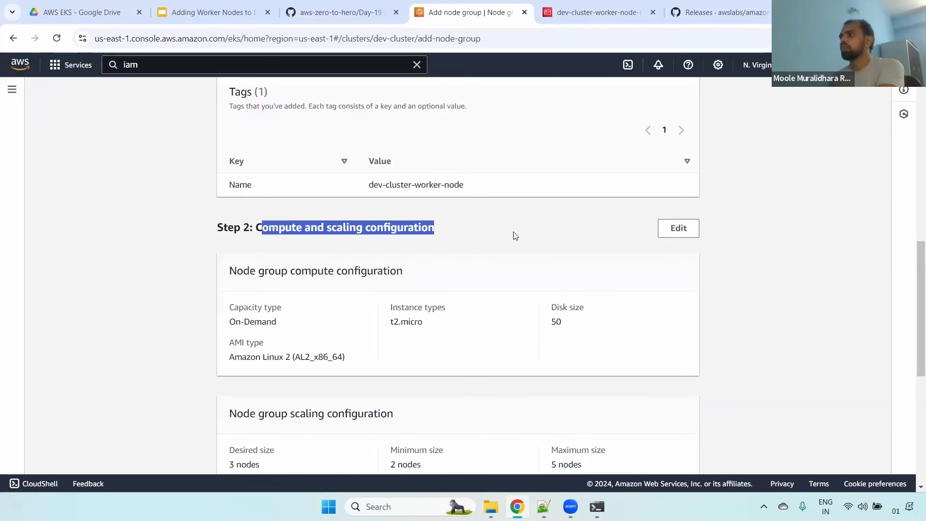
scroll(264, 148, down, 5)
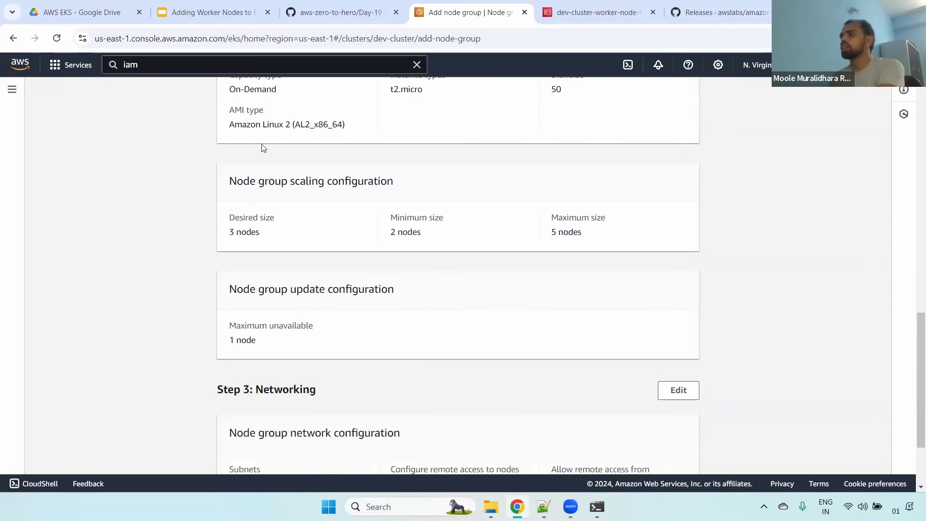
triple_click(347, 178)
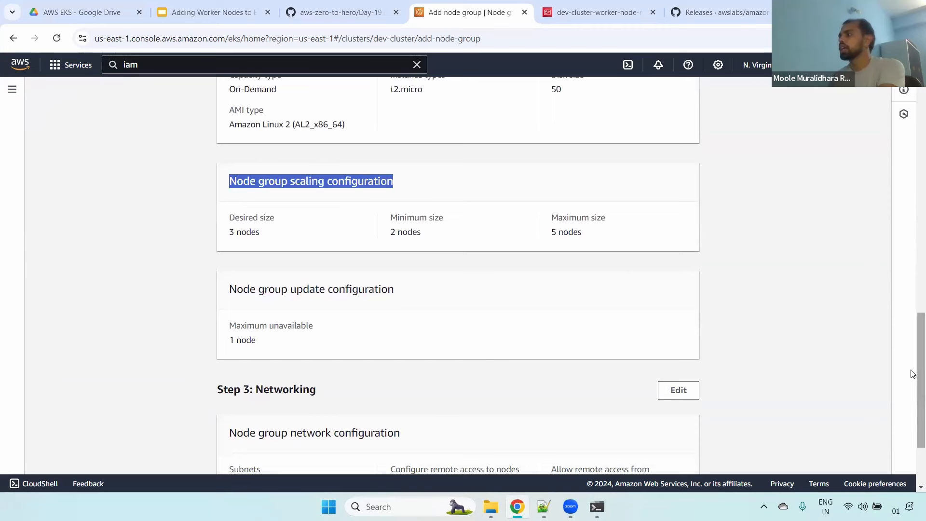
Review the networking settings in the node group summary and create the node group
scroll(912, 372, down, 3)
drag(244, 277, 497, 397)
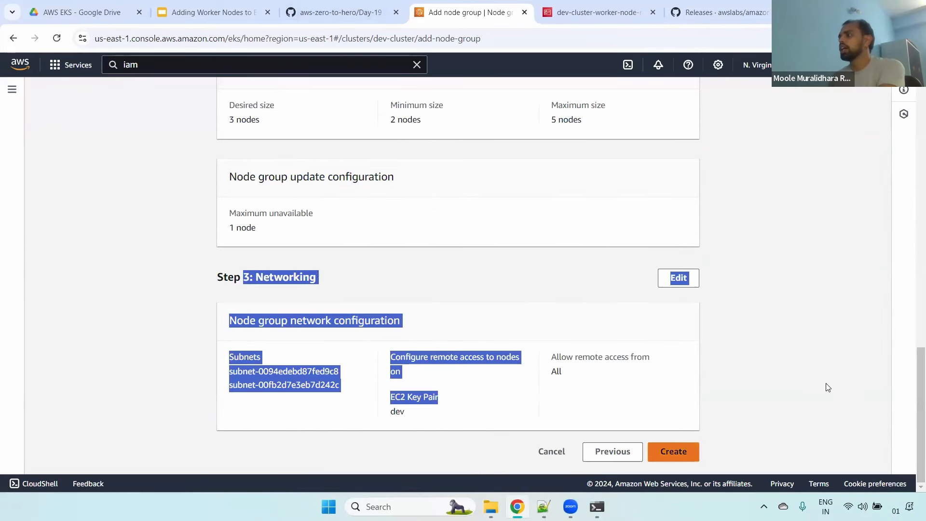
click(674, 452)
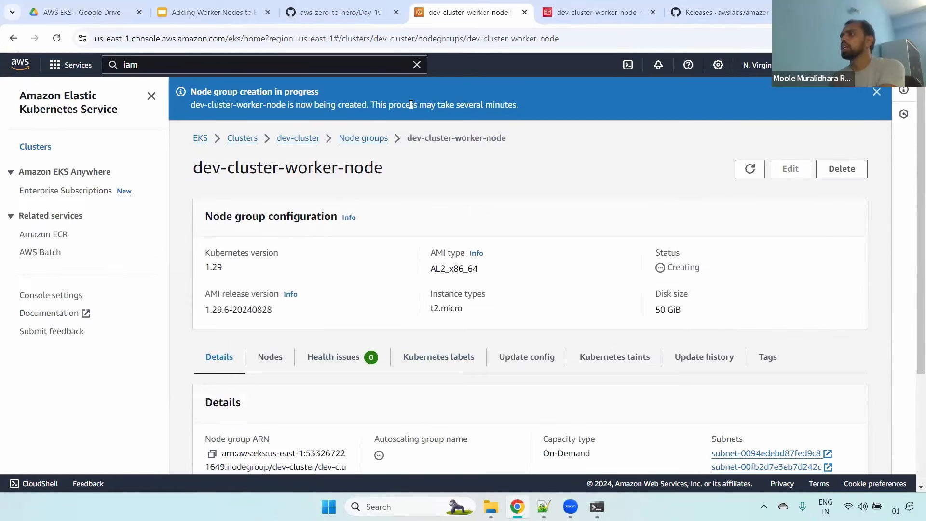
Open dev-cluster's compute resources and check the size, AMI release version, launch template and status of dev-cluster-worker-node
click(298, 139)
drag(919, 193, 911, 261)
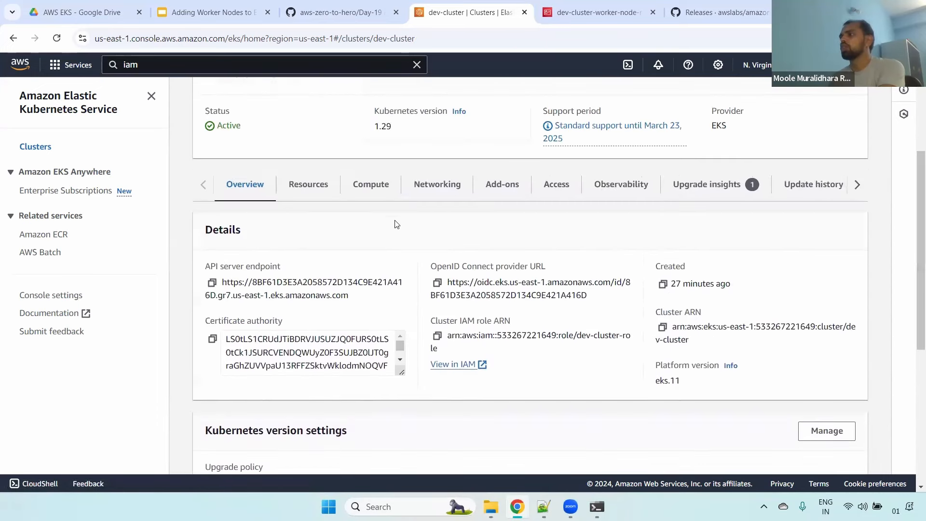
click(375, 189)
drag(920, 224, 909, 323)
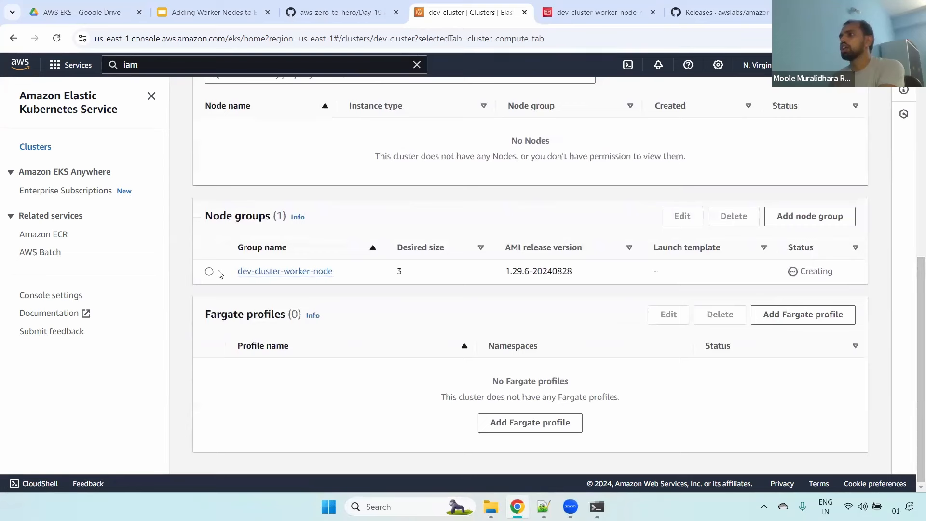
drag(221, 274, 454, 271)
triple_click(517, 271)
click(679, 276)
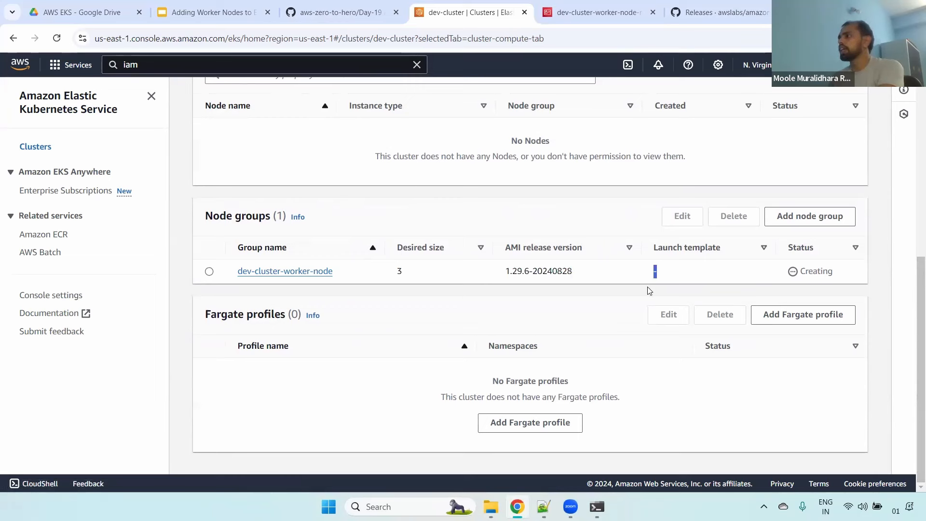
click(669, 275)
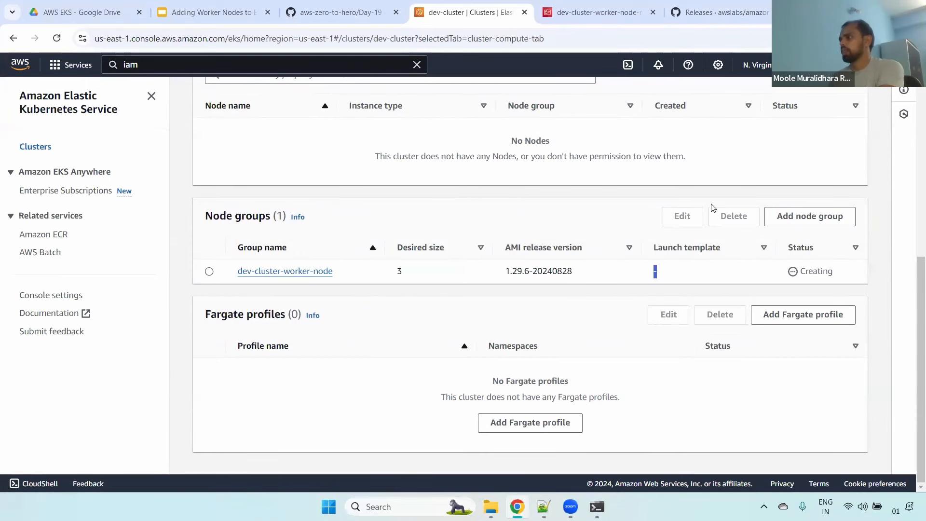
double_click(831, 271)
Reload the cluster page and check the node group's desired size and AMI release version again
click(56, 38)
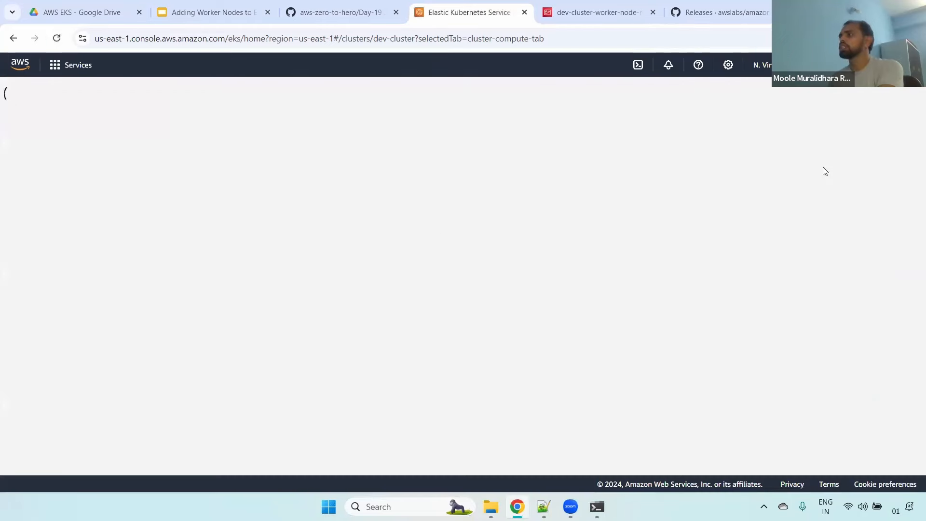
scroll(912, 198, down, 7)
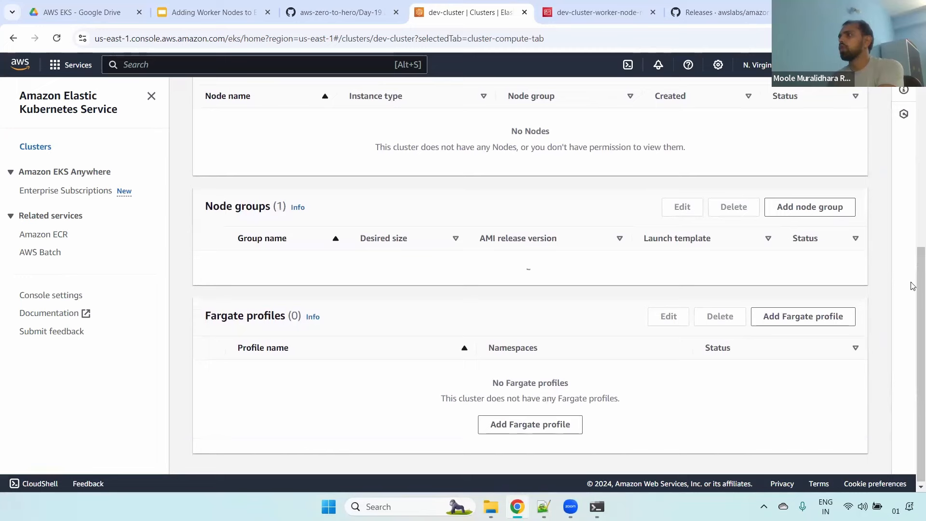
scroll(912, 286, up, 1)
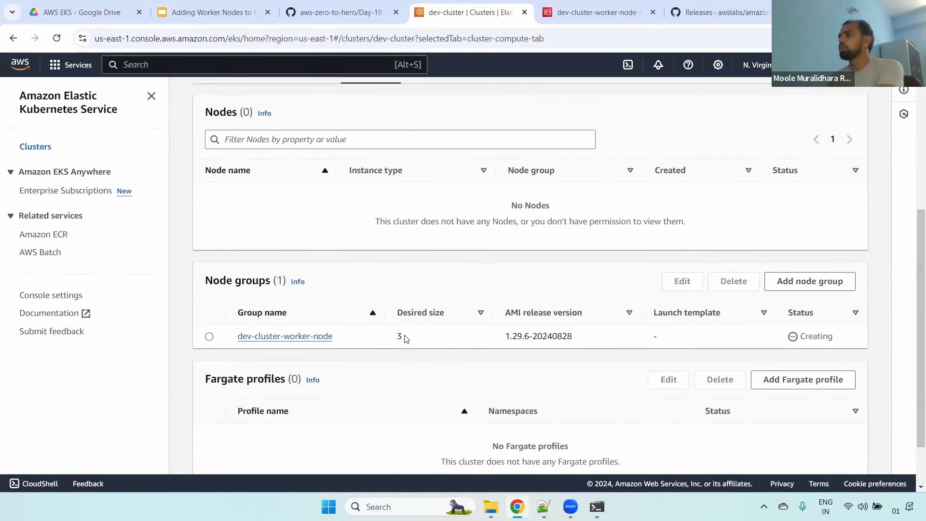
drag(396, 339, 458, 340)
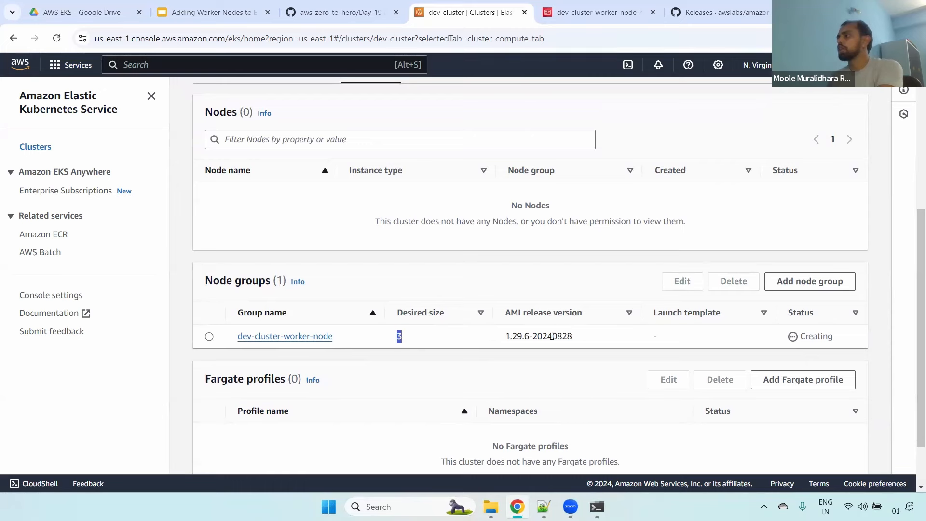
drag(573, 336, 505, 336)
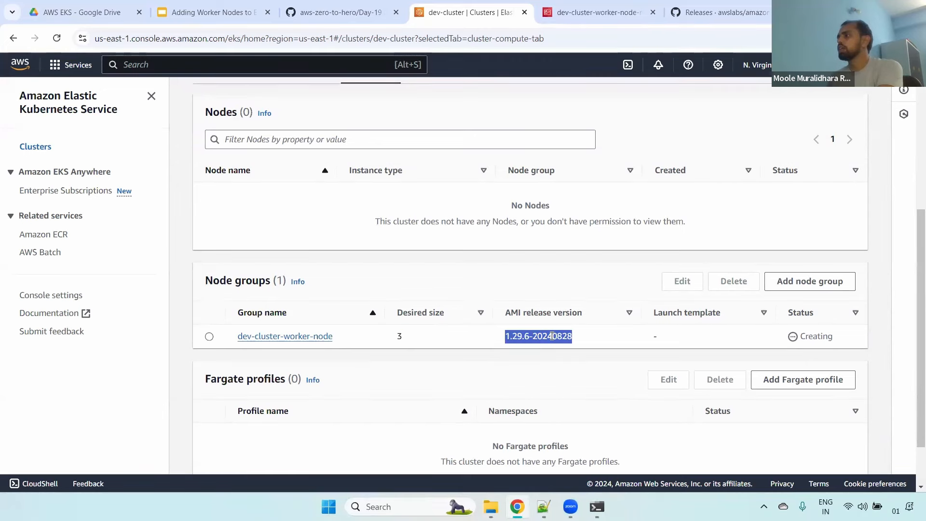
Open the dev-cluster-worker-node group and look over its configuration and creation status
click(285, 337)
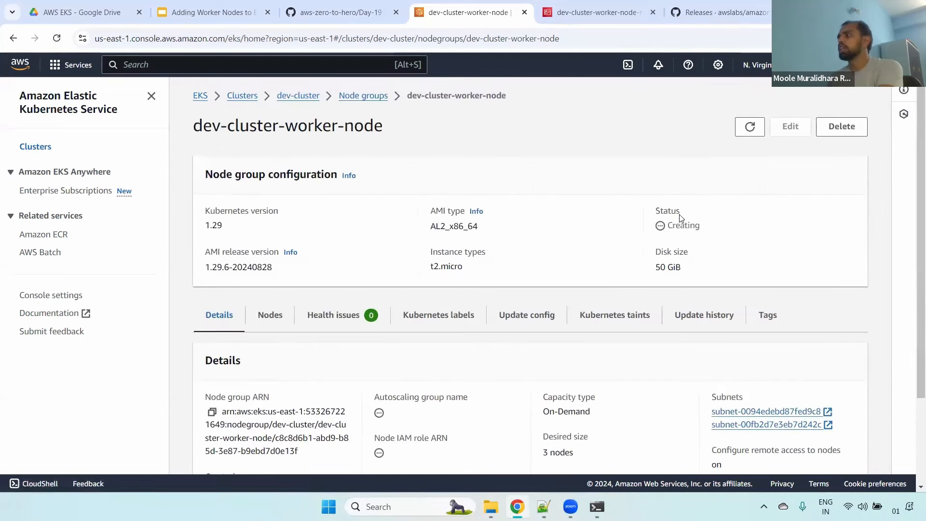
scroll(914, 300, down, 2)
scroll(914, 161, up, 2)
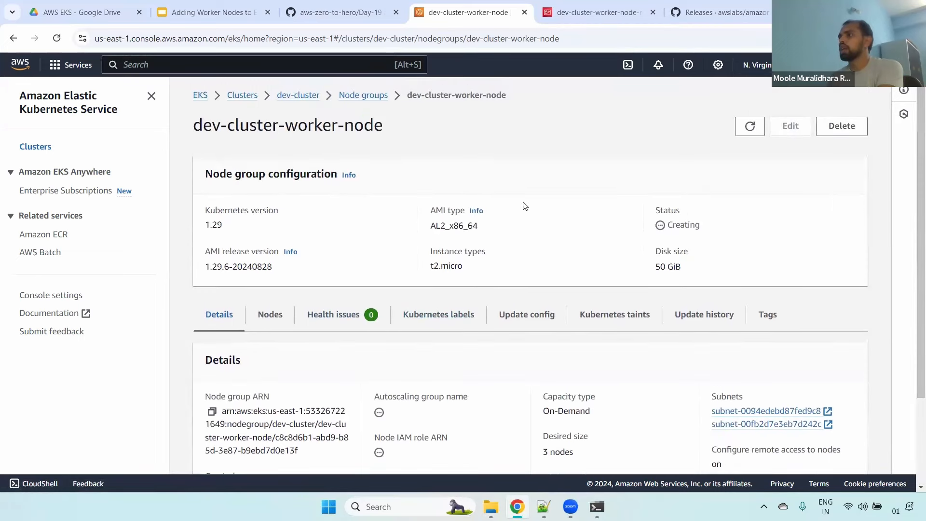
Return to dev-cluster's node groups and check the status of dev-cluster-worker-node
click(362, 98)
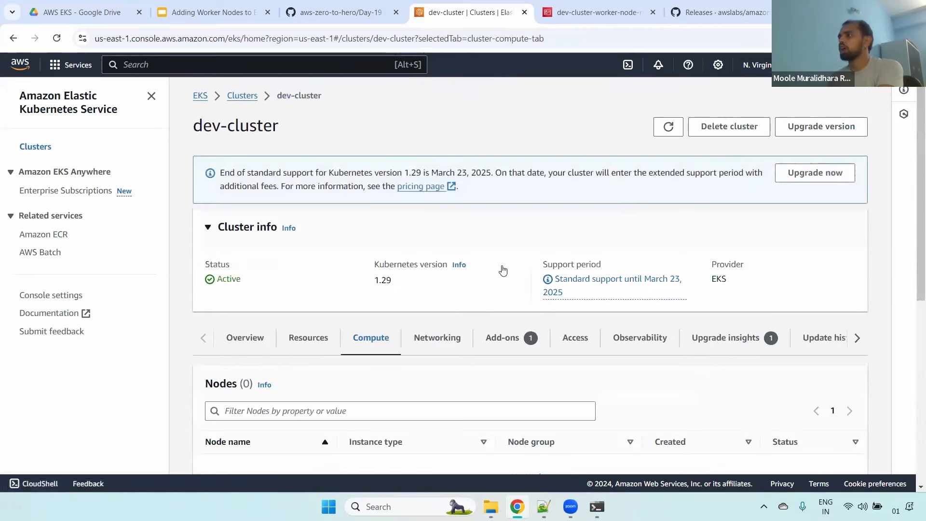
scroll(912, 290, down, 6)
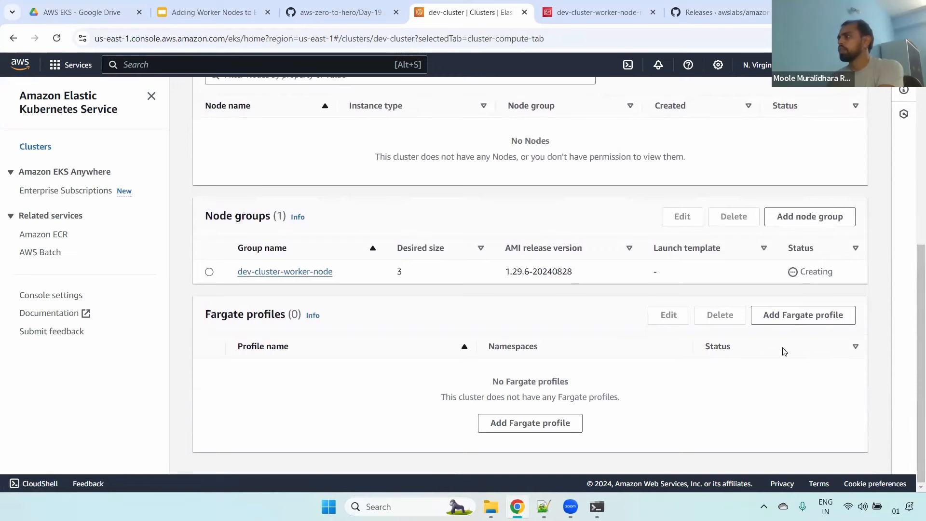
scroll(912, 338, down, 2)
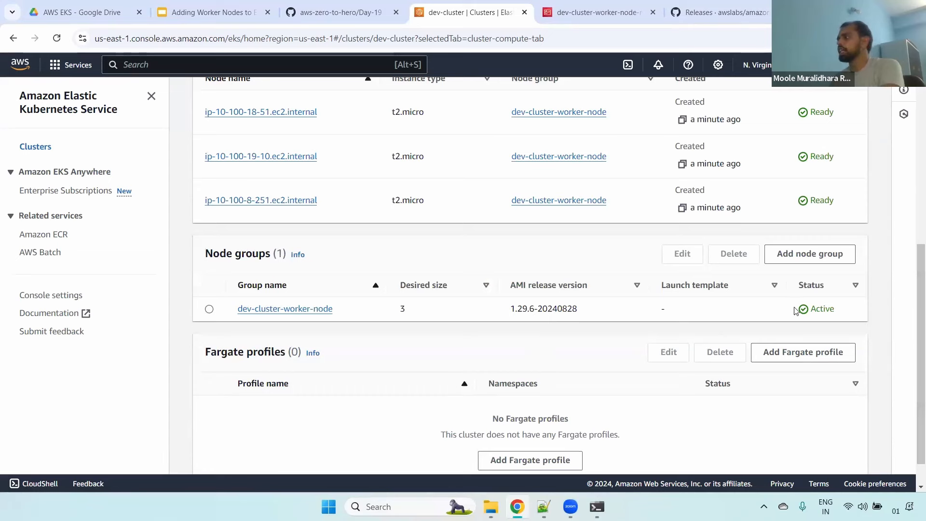
double_click(823, 309)
Examine the cluster's worker nodes, including their instance type, node group, creation time and status
scroll(494, 227, up, 1)
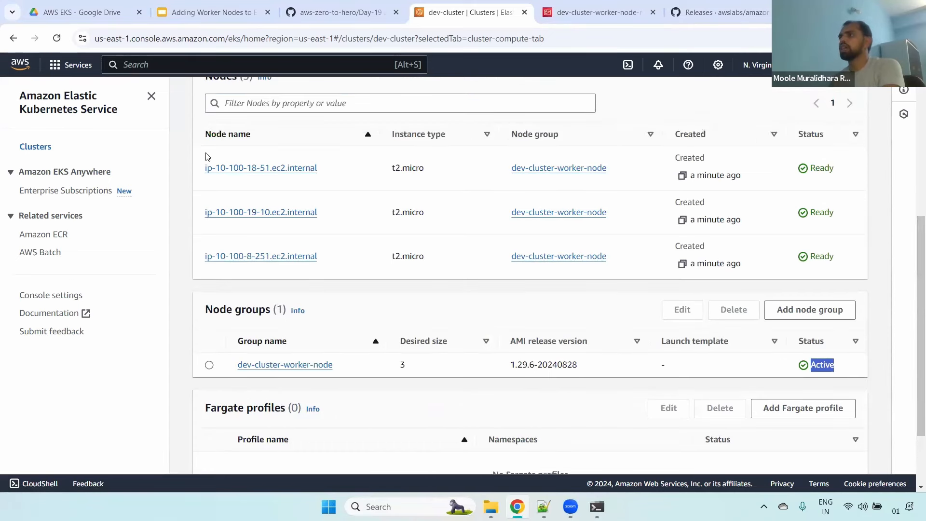
drag(207, 157, 884, 257)
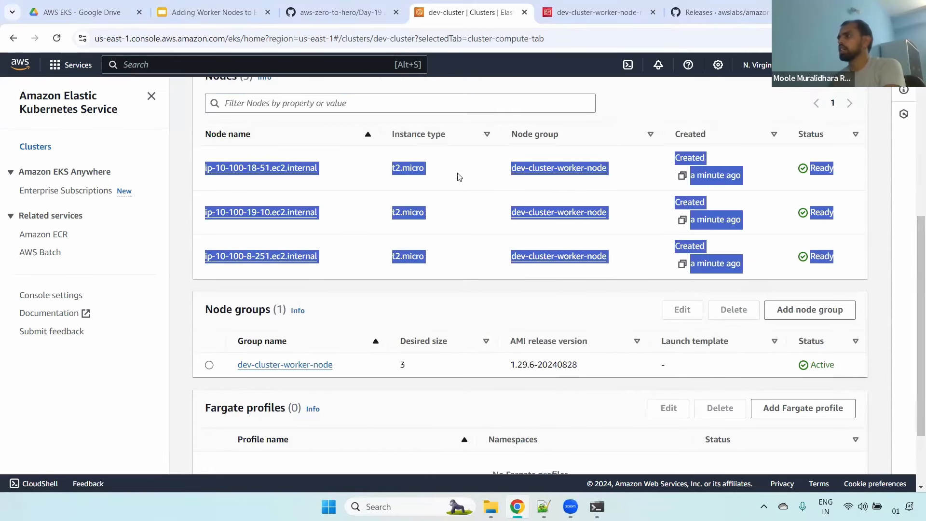
click(402, 170)
drag(632, 178, 467, 168)
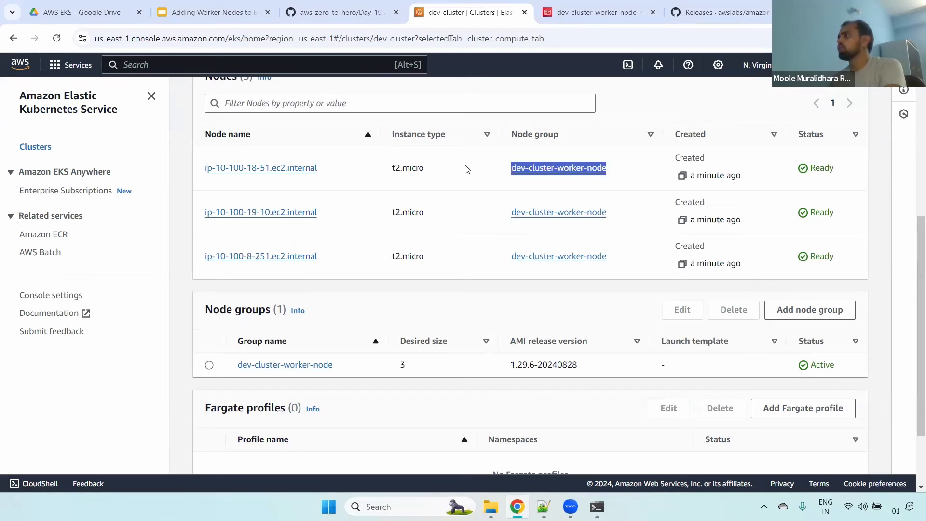
drag(675, 155, 753, 171)
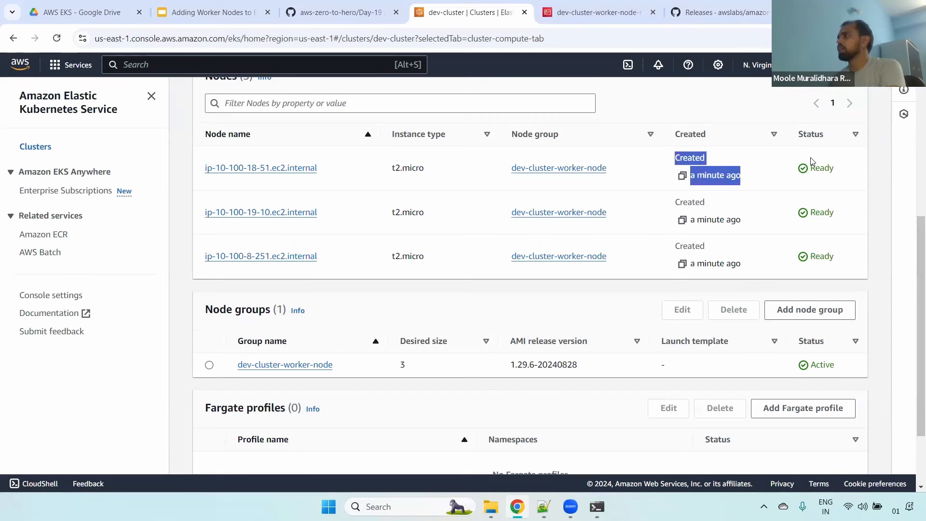
drag(826, 168, 816, 168)
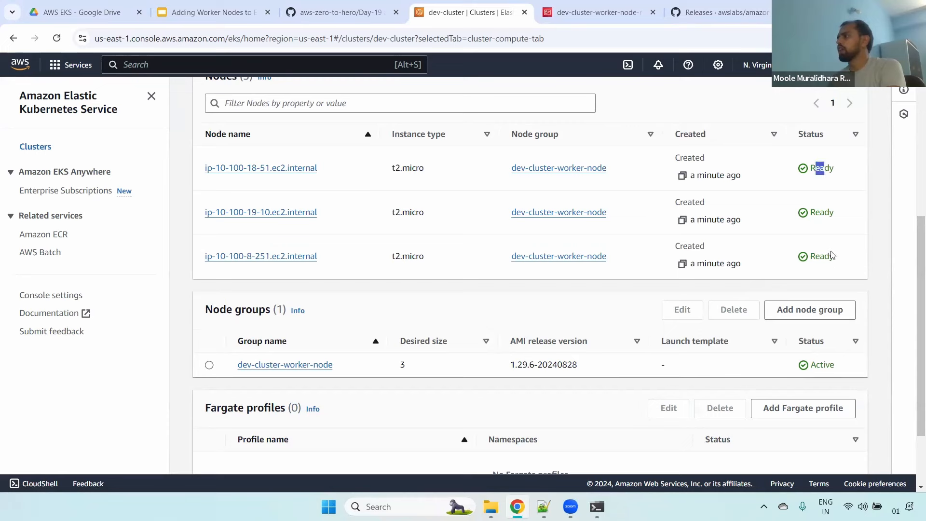
Open dev-cluster-worker-node and examine its Kubernetes version, AMI type and release, status, instance type and disk size
click(289, 365)
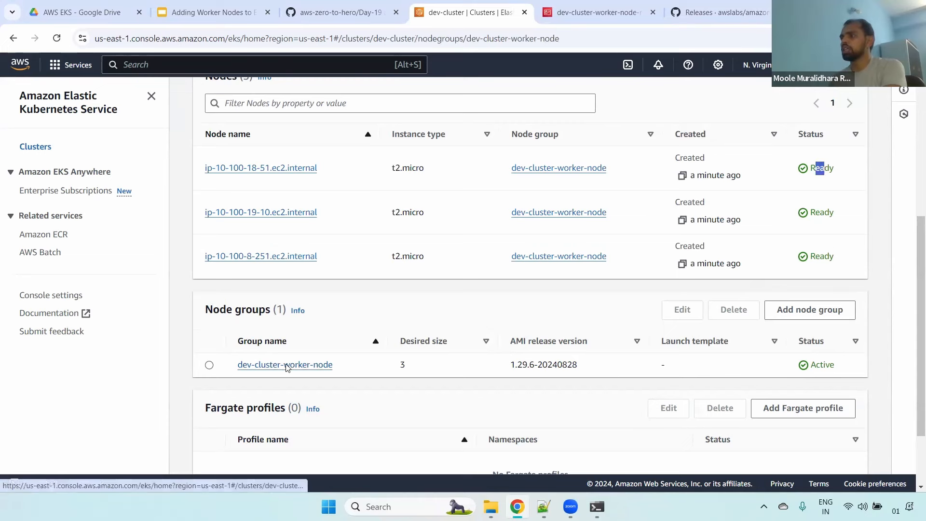
mouse_move(918, 178)
mouse_down()
mouse_move(911, 236)
mouse_move(911, 172)
mouse_up()
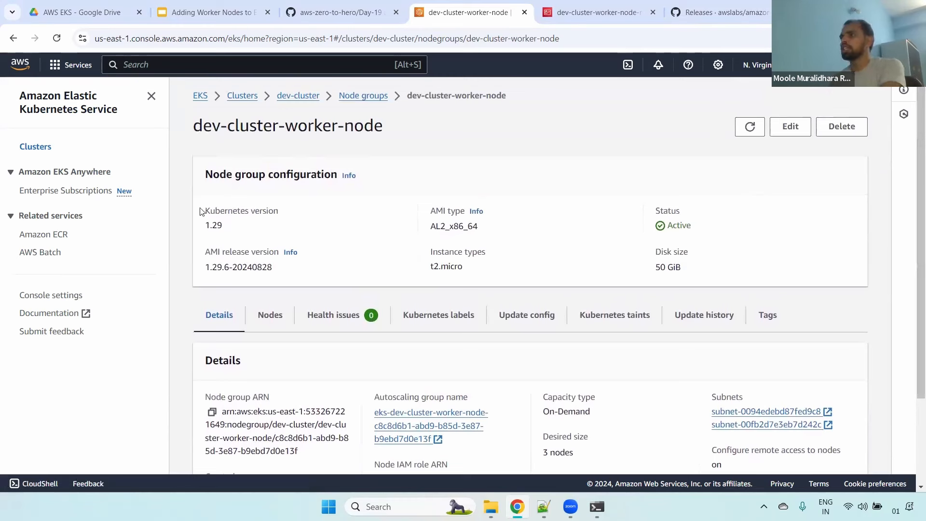
drag(203, 206, 257, 233)
drag(429, 206, 496, 232)
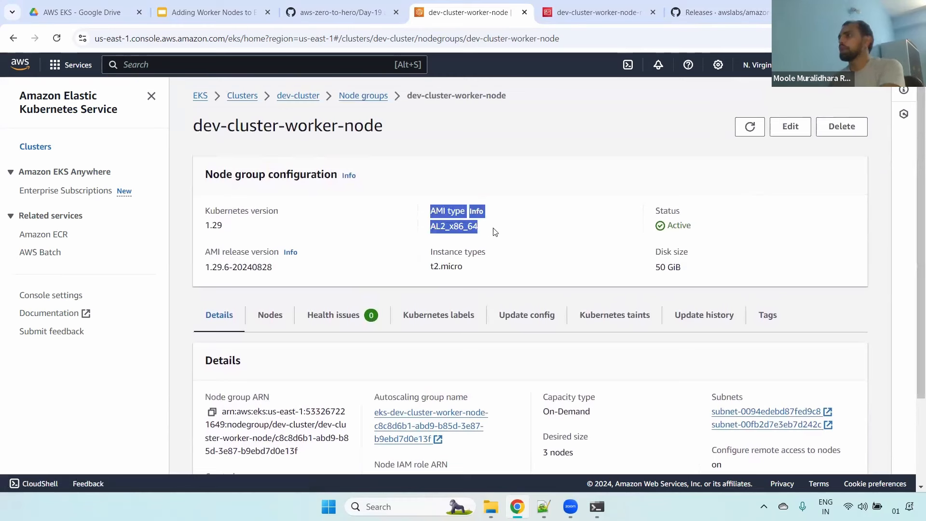
drag(653, 206, 711, 232)
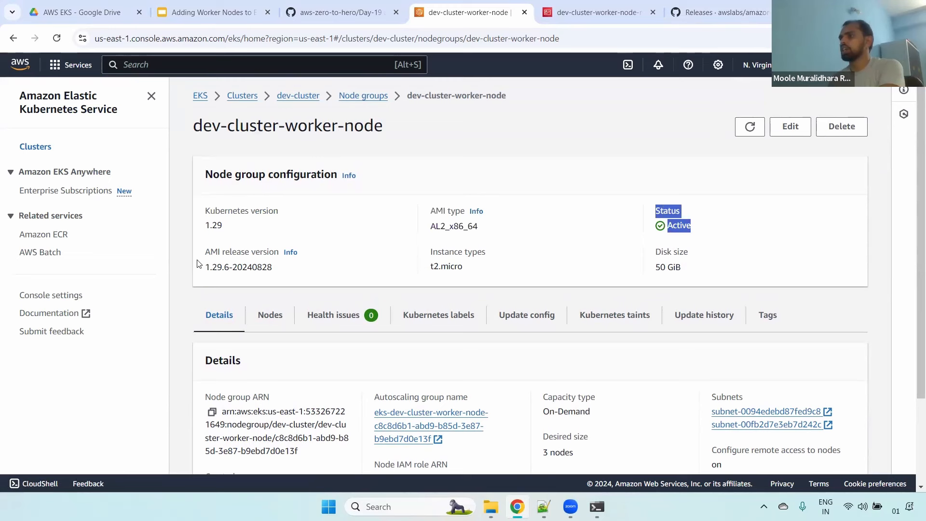
drag(198, 248, 285, 266)
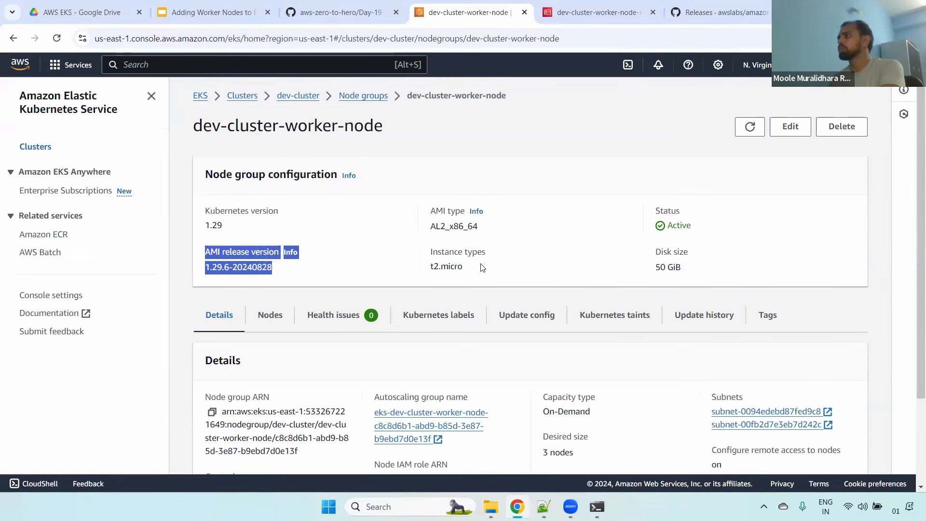
drag(432, 251, 463, 268)
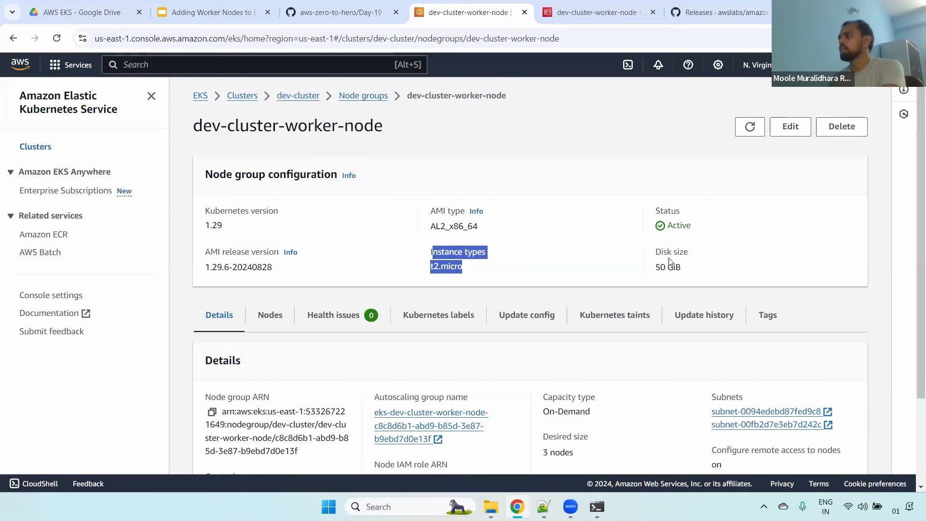
drag(654, 249, 720, 281)
Examine the node group's ARN, autoscaling group name and node IAM role ARN in its details
scroll(721, 281, down, 2)
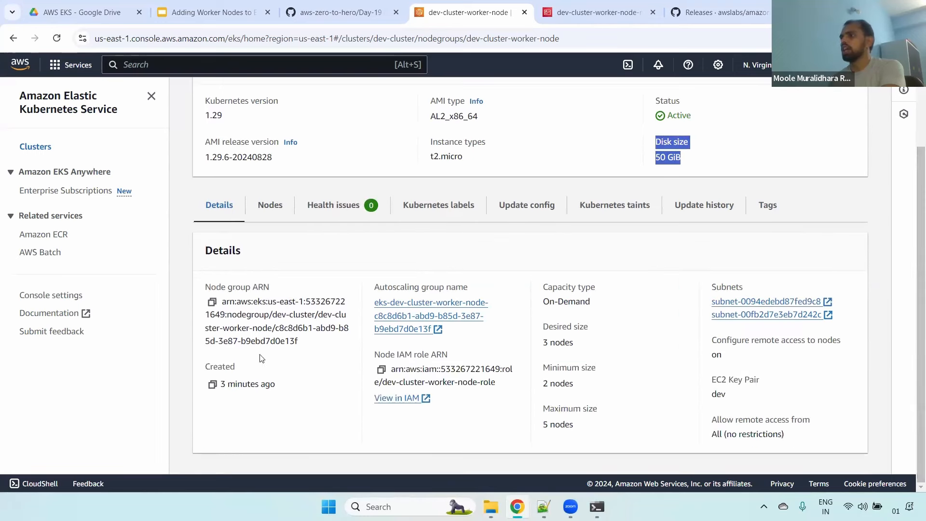
drag(211, 285, 262, 302)
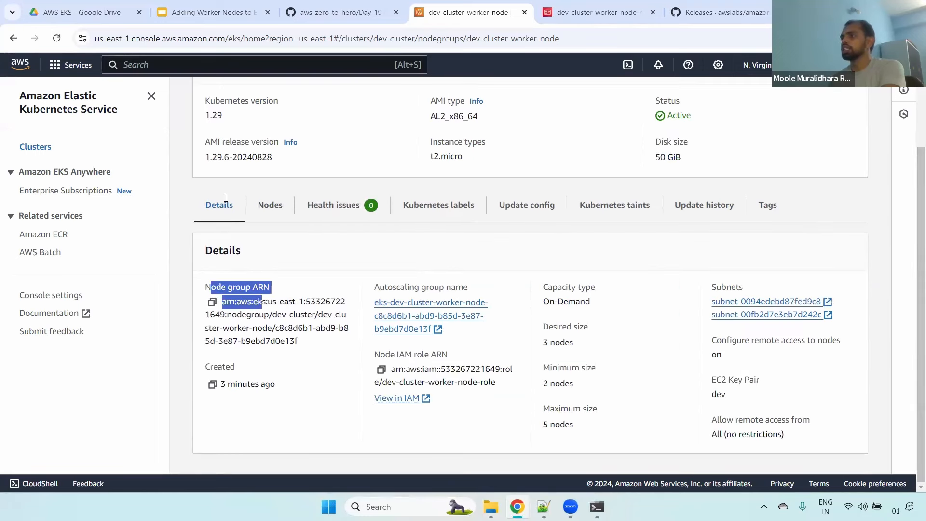
triple_click(236, 301)
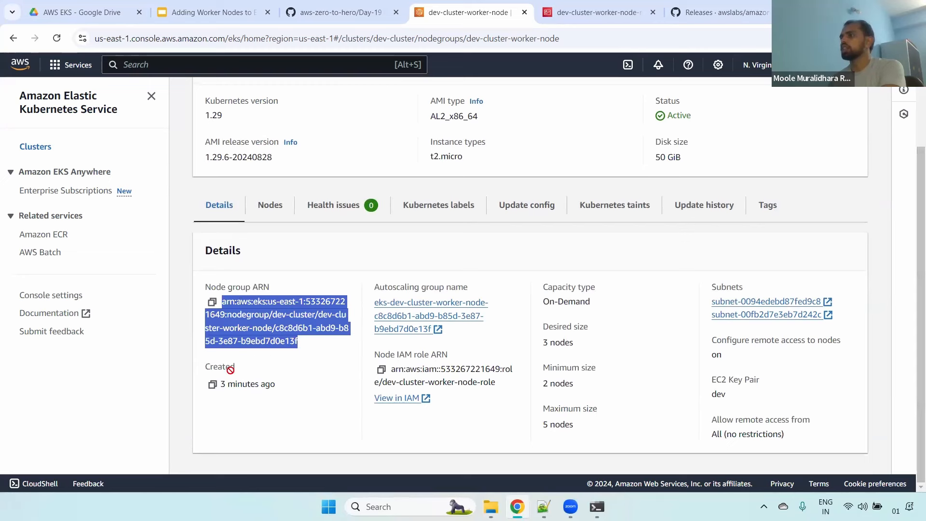
drag(372, 289, 495, 291)
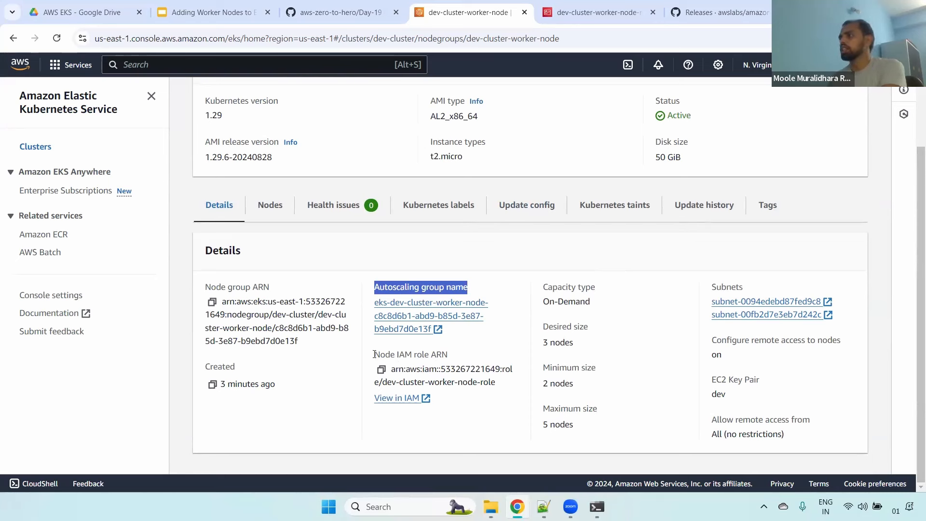
drag(371, 355, 458, 400)
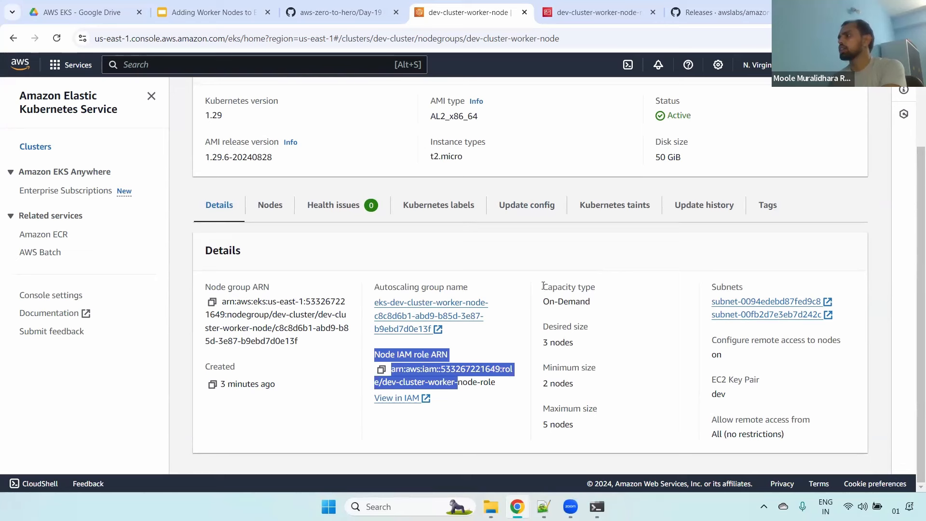
Examine the node group's capacity type, desired, minimum and maximum sizes, subnets and remote access setting
drag(544, 285, 608, 298)
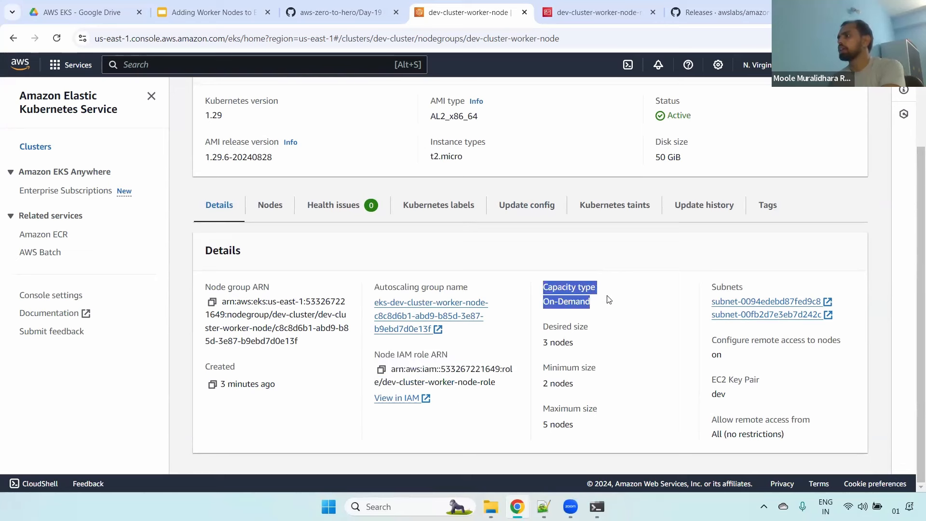
triple_click(572, 301)
drag(543, 324, 584, 343)
drag(542, 372, 563, 386)
drag(587, 430, 546, 409)
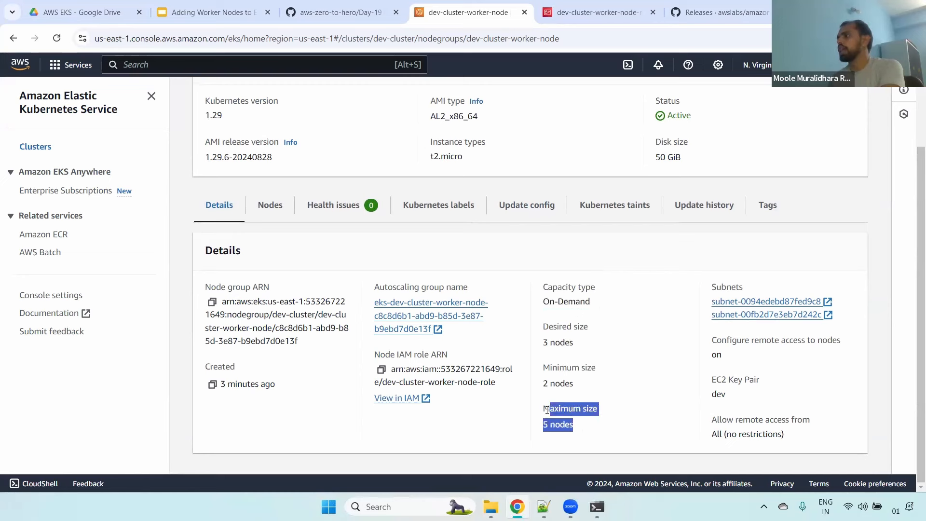
drag(713, 286, 844, 317)
drag(709, 339, 734, 355)
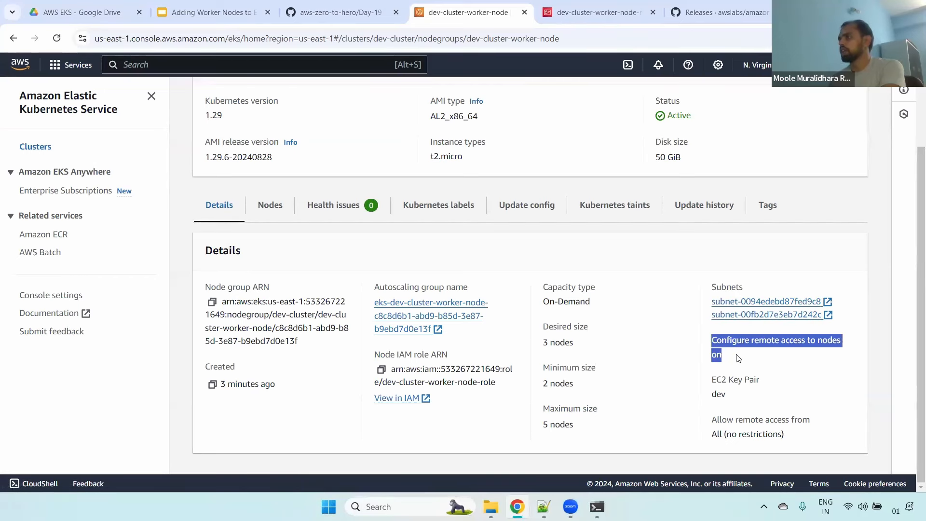
Examine dev-cluster-worker-node's nodes, reported health issues and Kubernetes labels
click(272, 205)
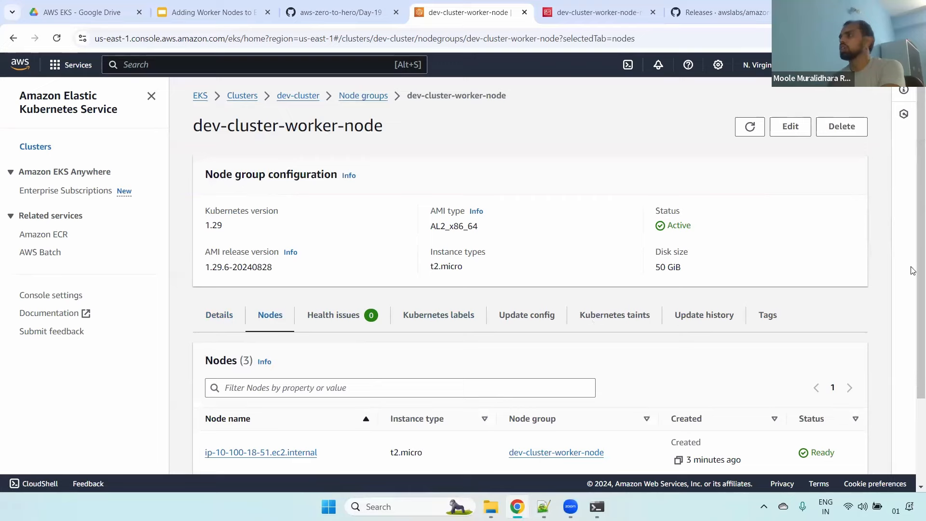
scroll(913, 270, down, 3)
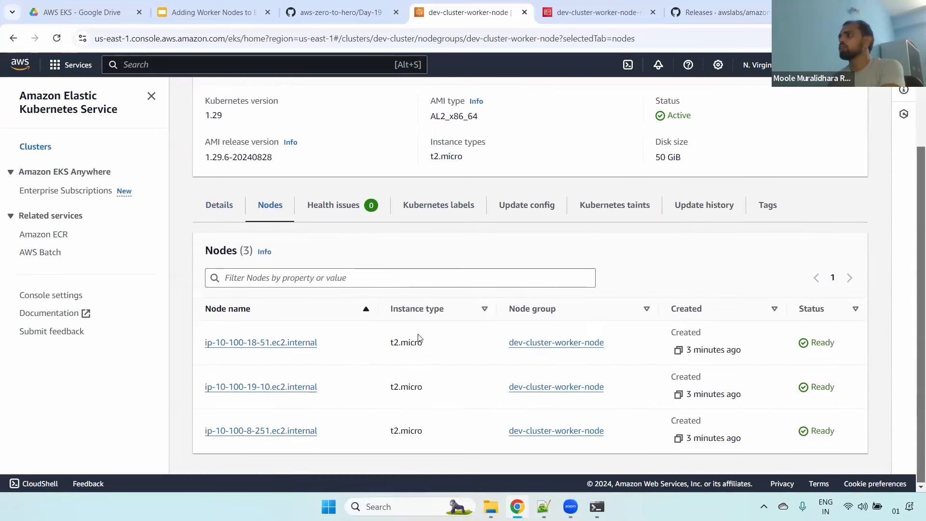
click(318, 205)
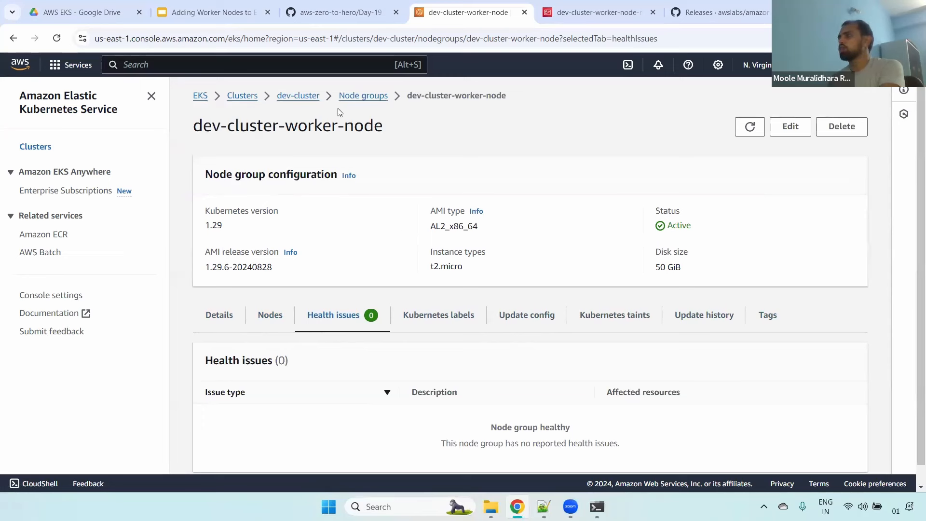
click(432, 316)
scroll(914, 311, down, 2)
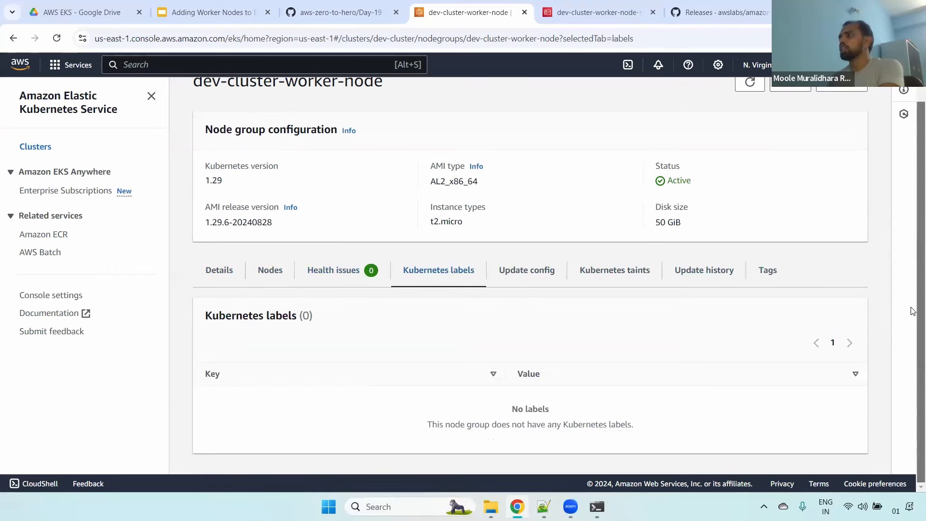
Examine the node group's maximum unavailable update setting and its Kubernetes taints
click(535, 274)
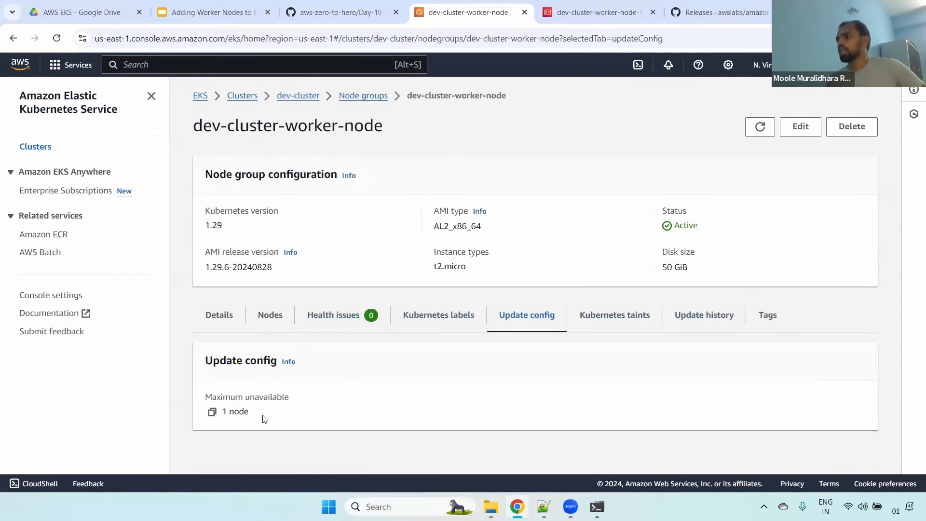
drag(205, 399, 266, 414)
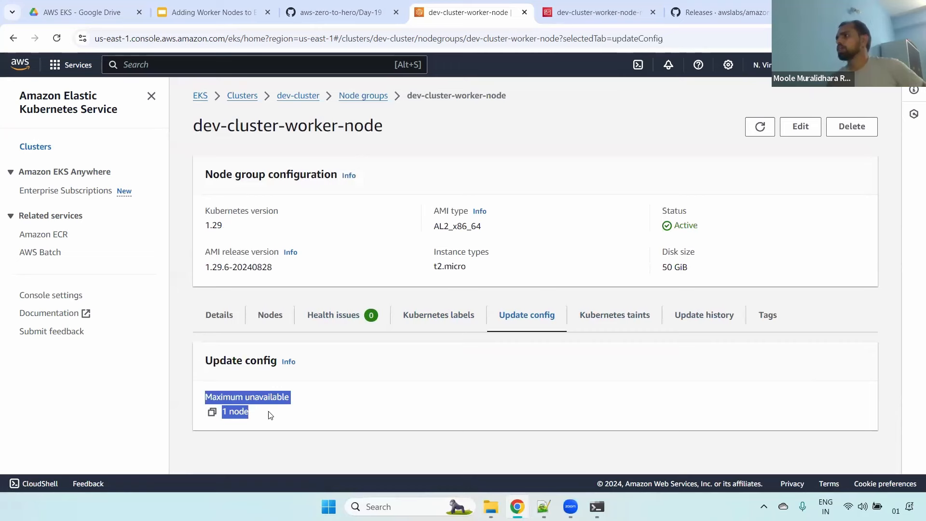
click(611, 317)
click(378, 356)
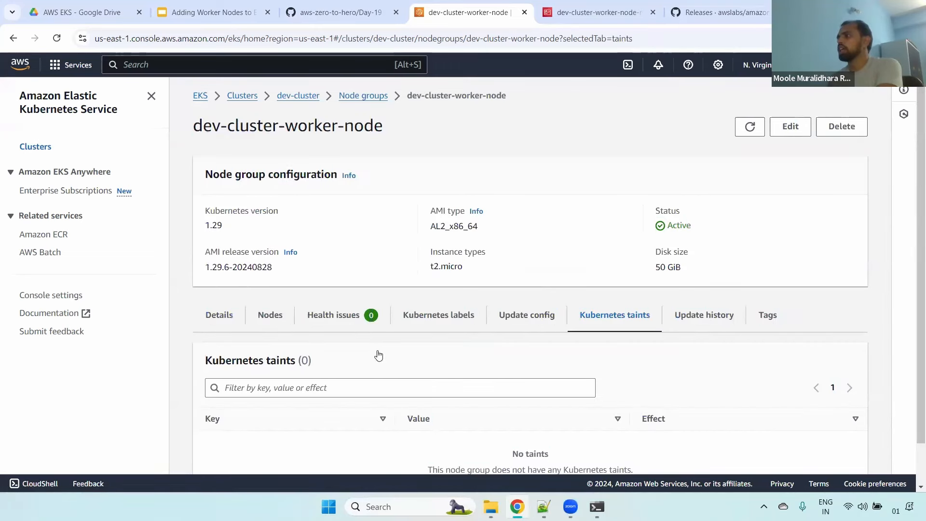
scroll(675, 328, down, 1)
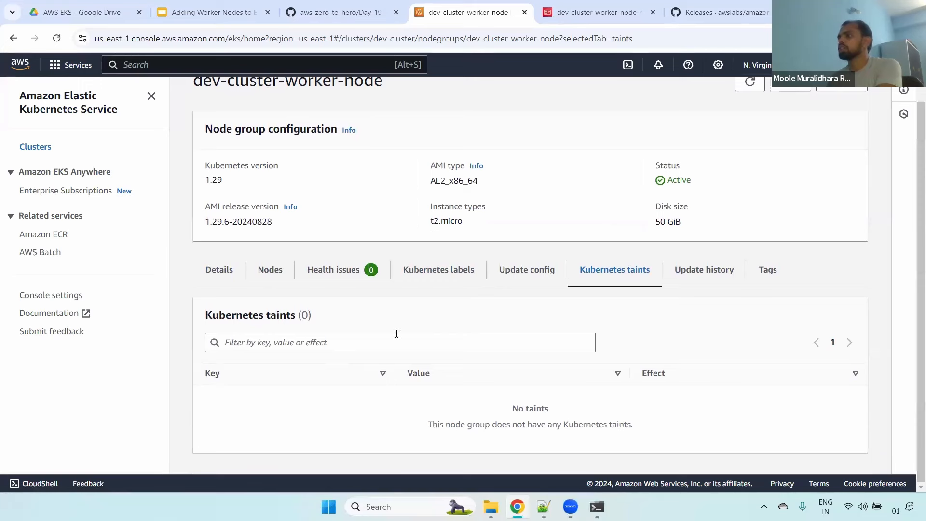
Examine the node group's update history columns and its tags
click(697, 270)
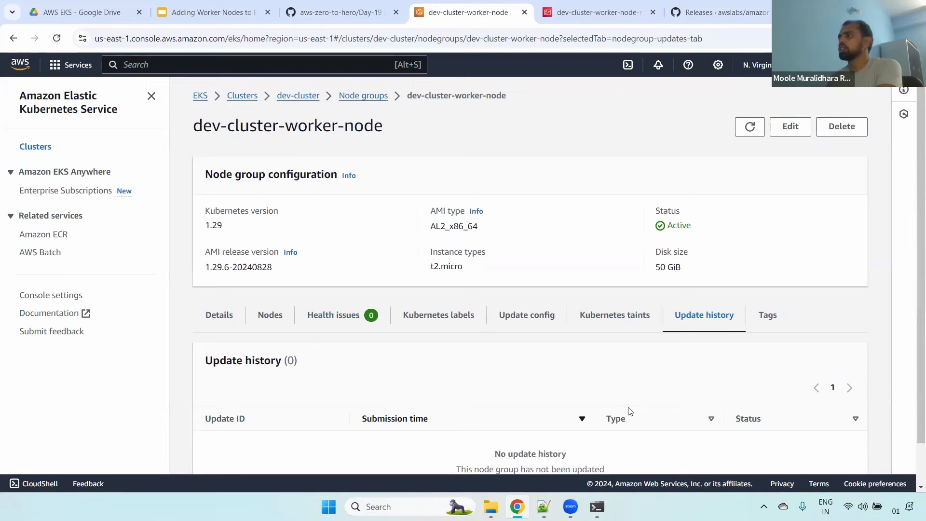
scroll(910, 275, down, 1)
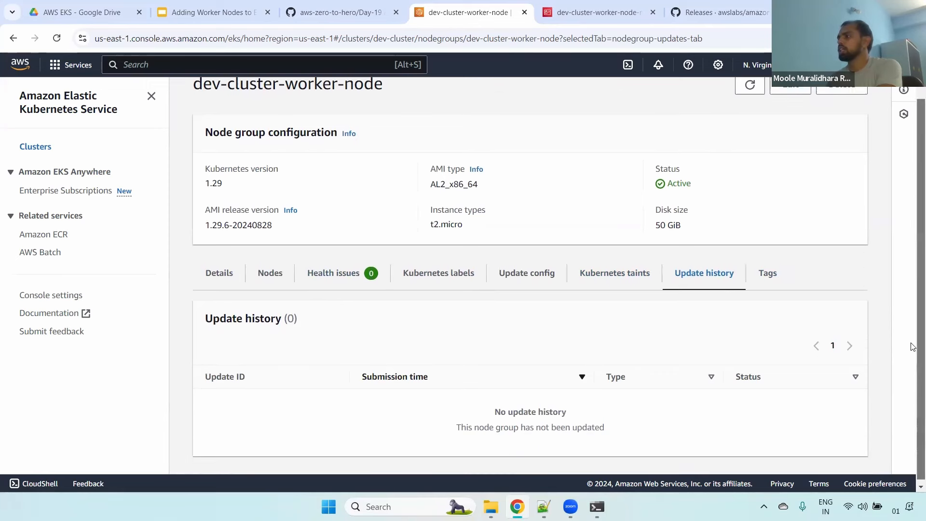
double_click(229, 378)
double_click(391, 373)
click(633, 377)
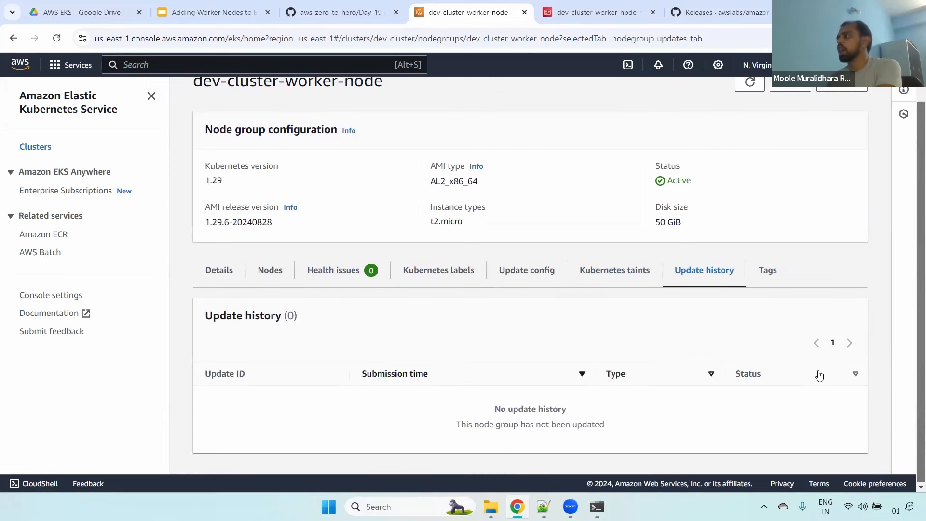
click(820, 376)
scroll(912, 295, up, 1)
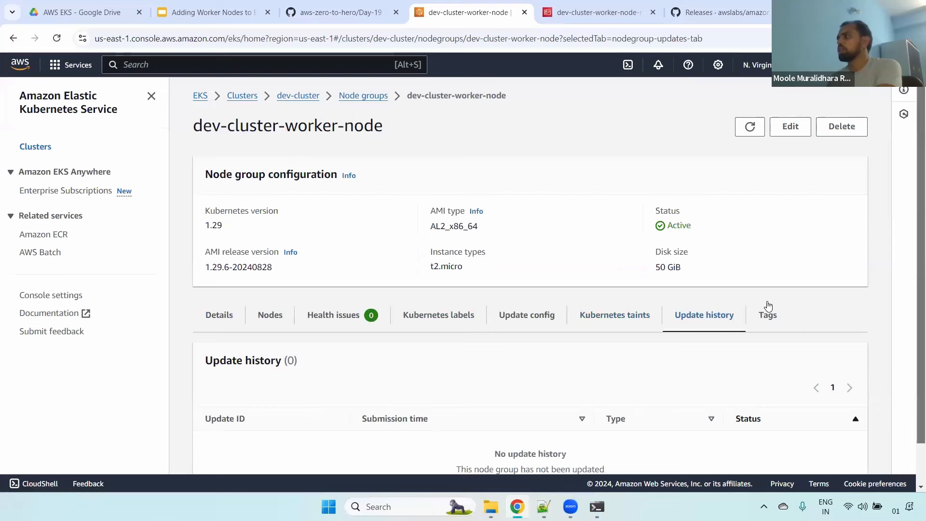
click(768, 314)
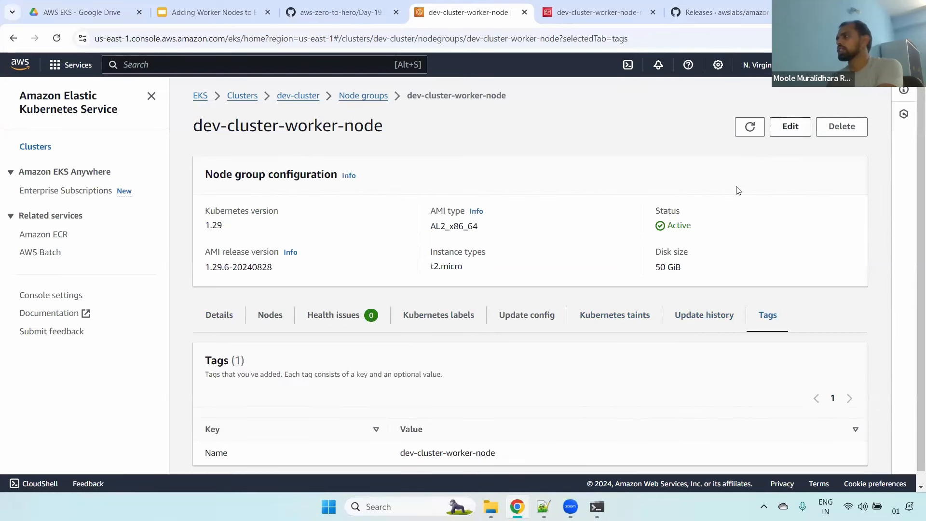
Open dev-cluster-worker-node for editing, examine its scaling, label, taint, tag and update settings, and leave without saving
click(788, 127)
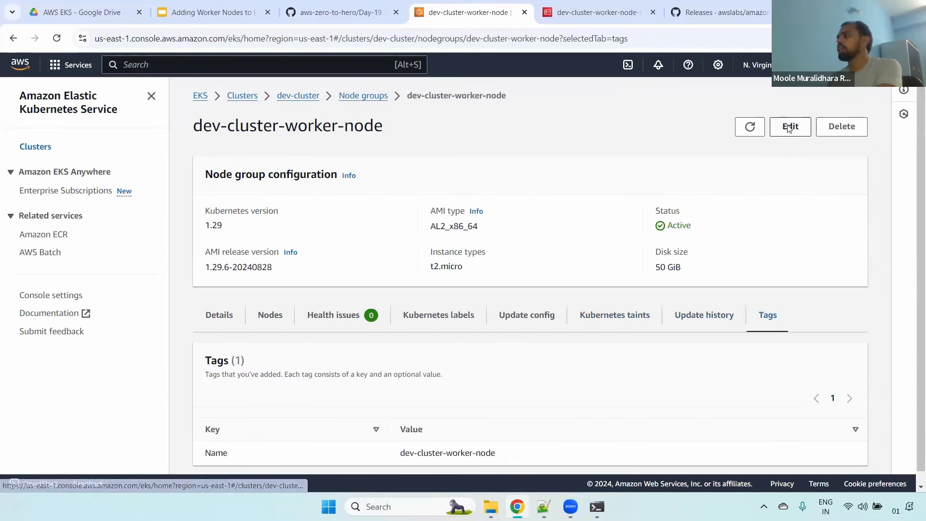
drag(58, 205, 117, 206)
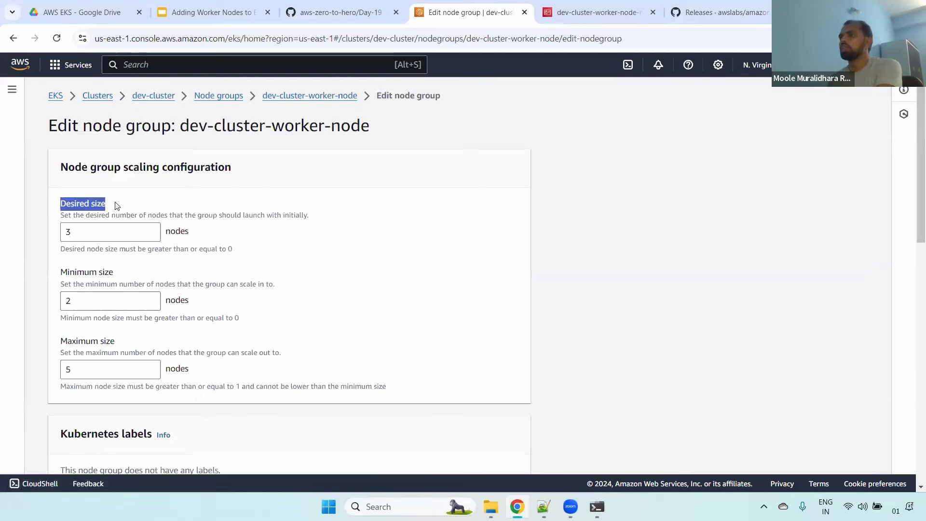
drag(116, 274, 58, 274)
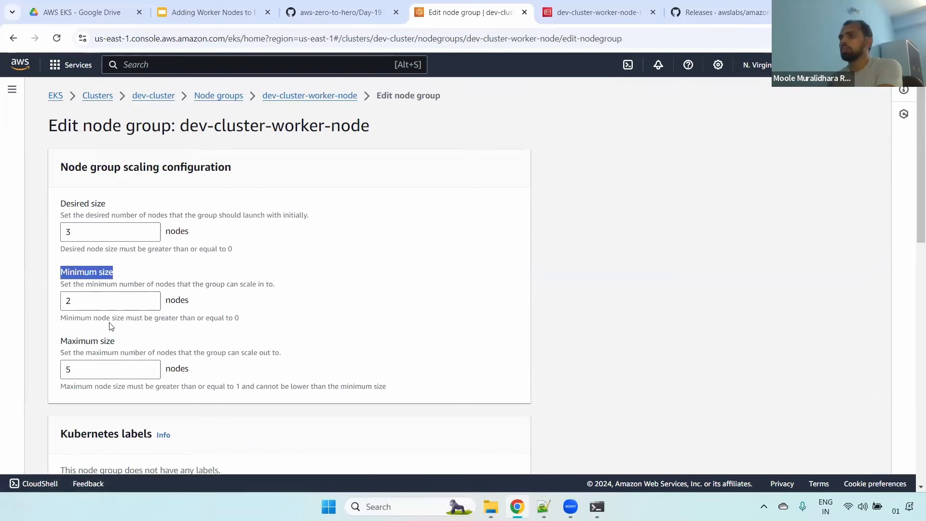
drag(78, 341, 251, 341)
click(913, 304)
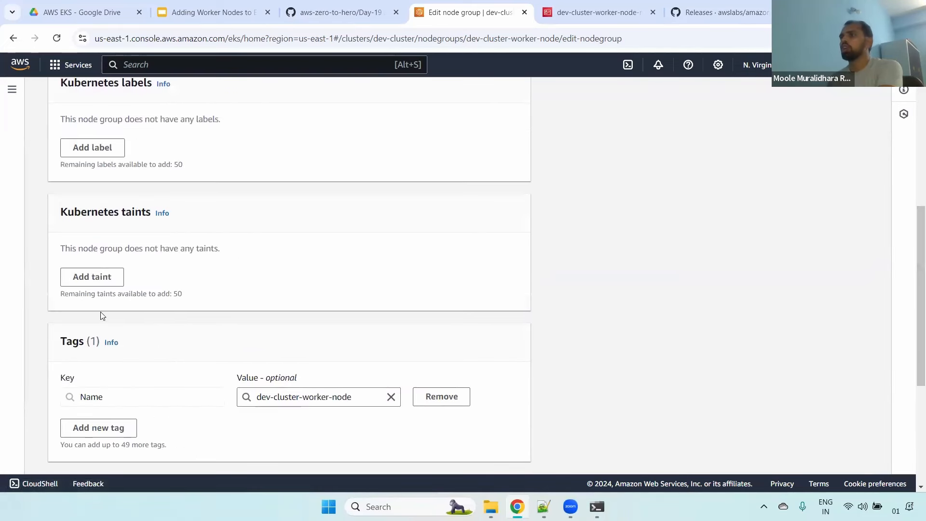
drag(58, 213, 150, 213)
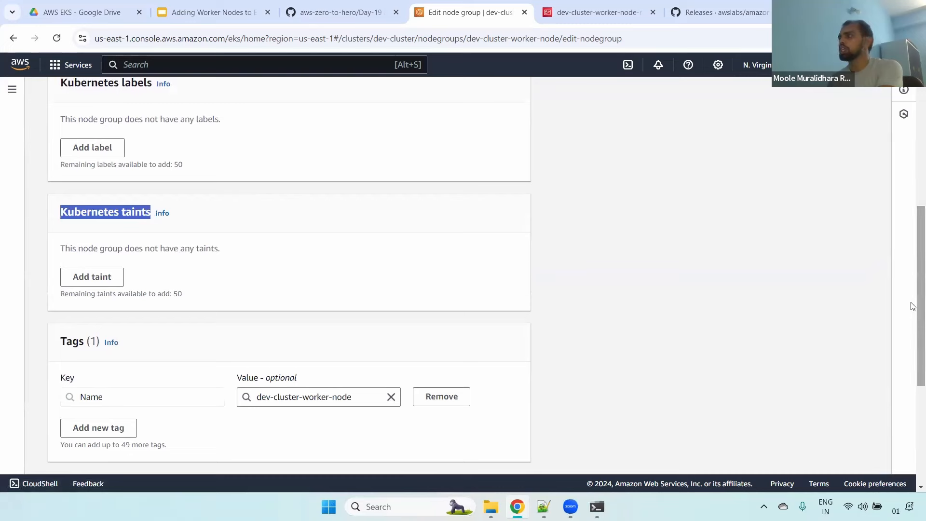
drag(912, 304, 913, 407)
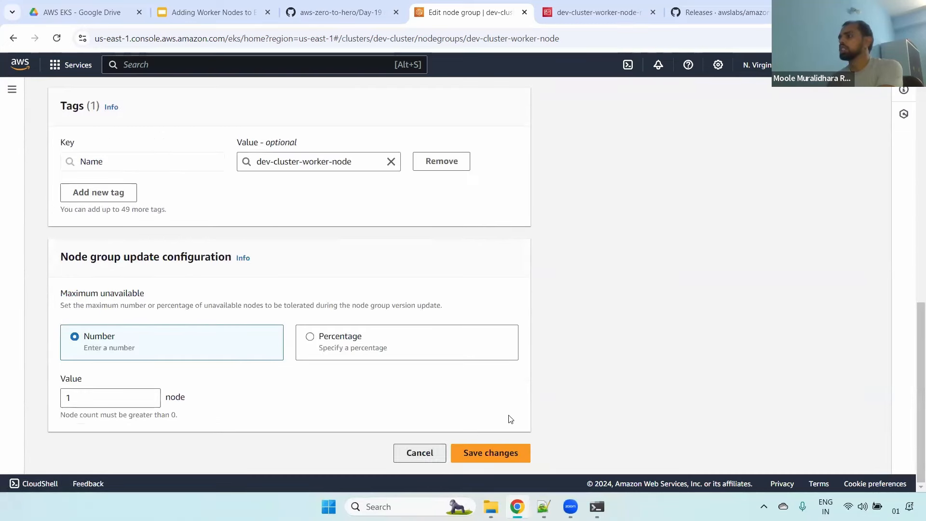
click(419, 453)
Open the node group's Auto Scaling group, and open that group's launch template in a separate browser tab
scroll(913, 237, down, 3)
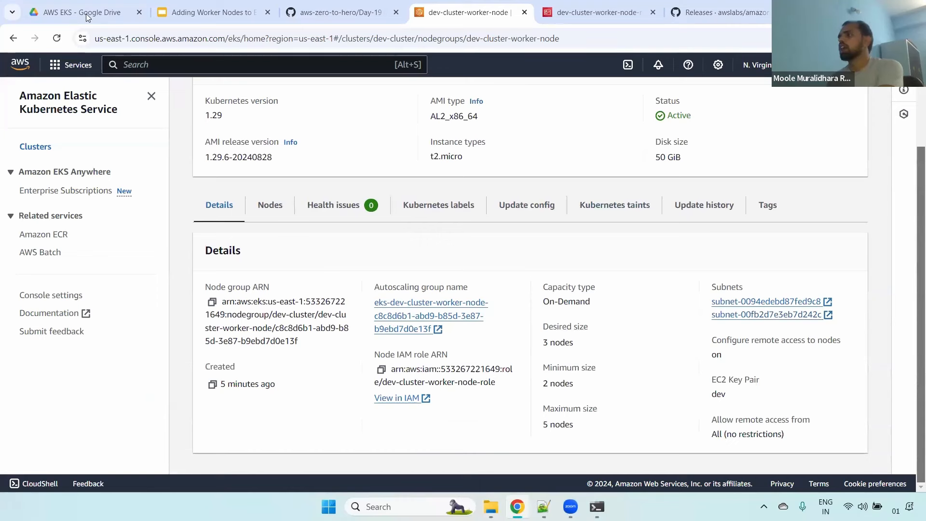
click(438, 330)
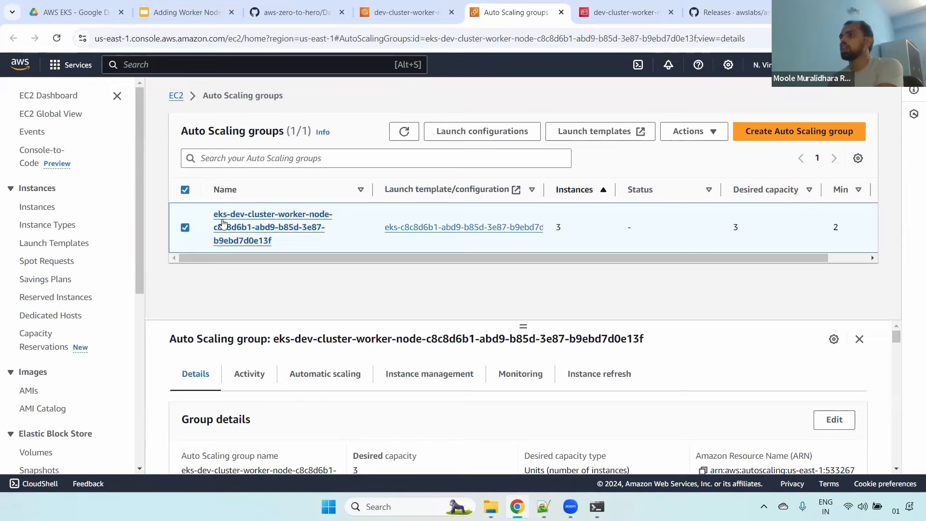
right_click(449, 229)
click(475, 240)
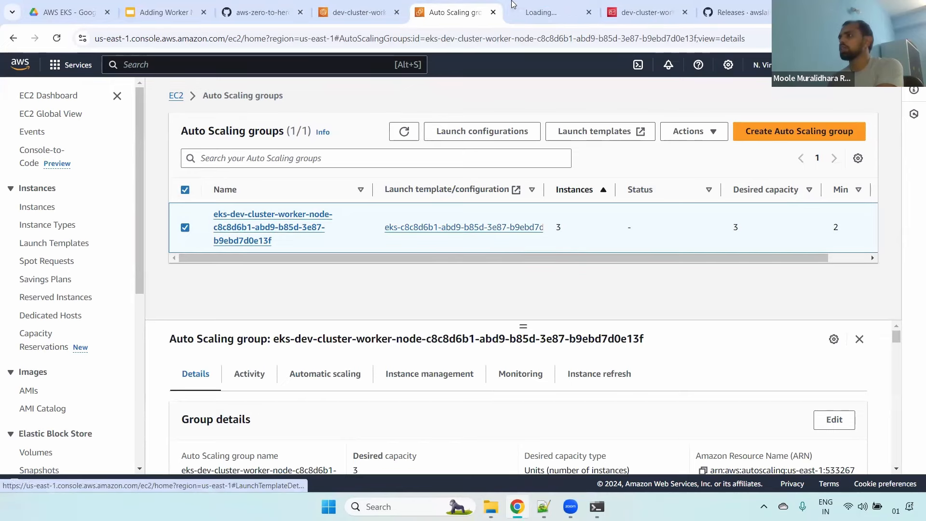
key(ctrl+Tab)
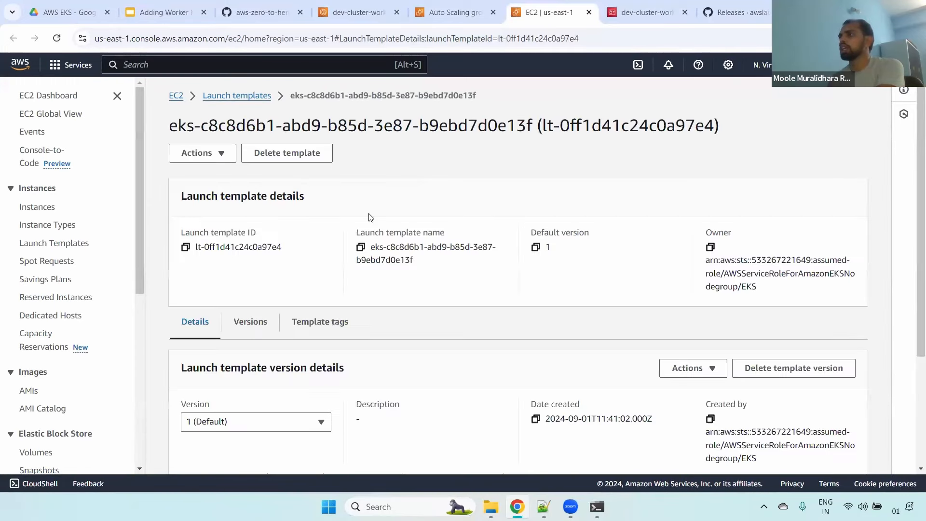
Examine the launch template's ID, instance type and AMI ID
drag(187, 229, 292, 242)
scroll(913, 204, down, 3)
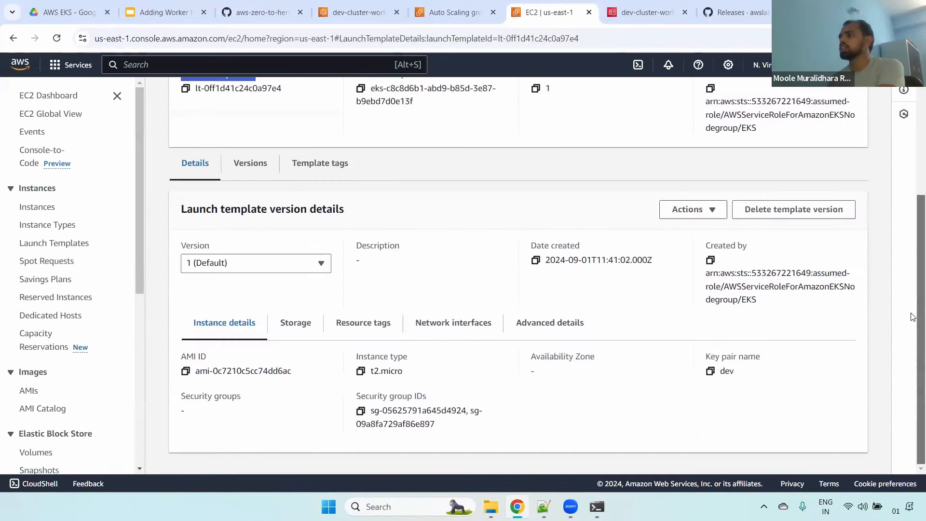
drag(360, 357, 419, 376)
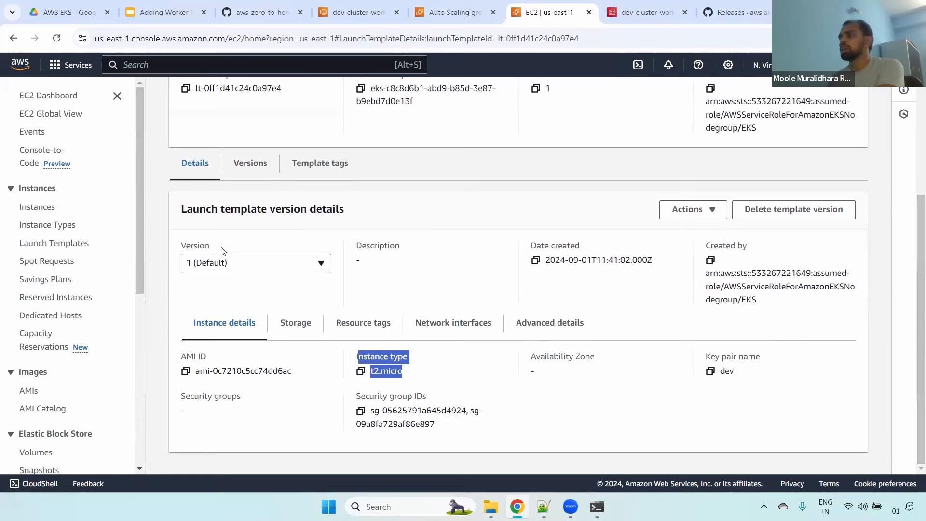
drag(181, 353, 303, 374)
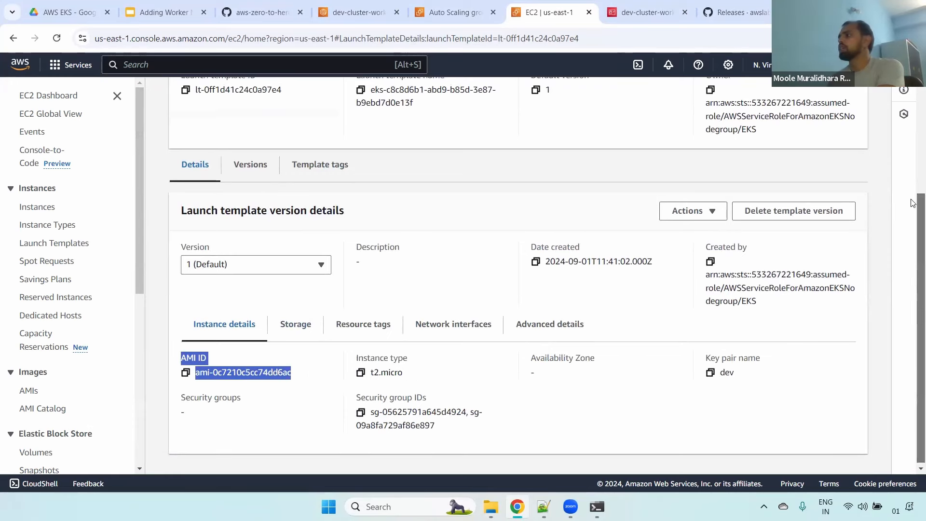
Review the launch template's version details, including the key pair name, and the template name in the page heading
scroll(914, 193, up, 3)
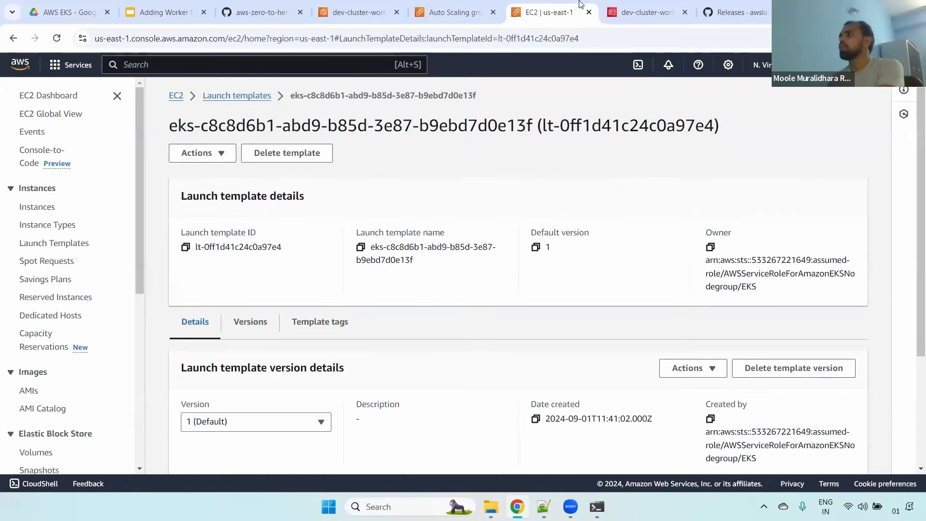
scroll(913, 249, down, 2)
scroll(914, 249, down, 2)
scroll(912, 253, up, 4)
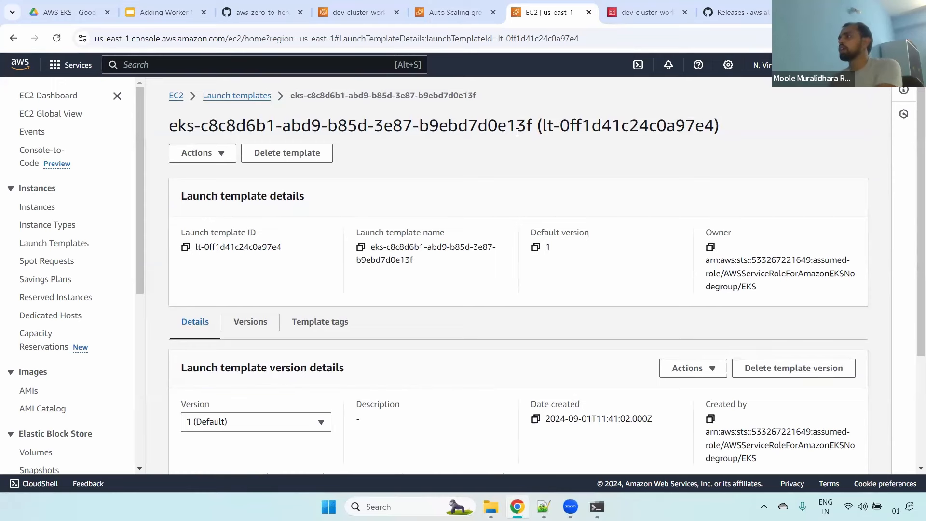
scroll(913, 313, down, 3)
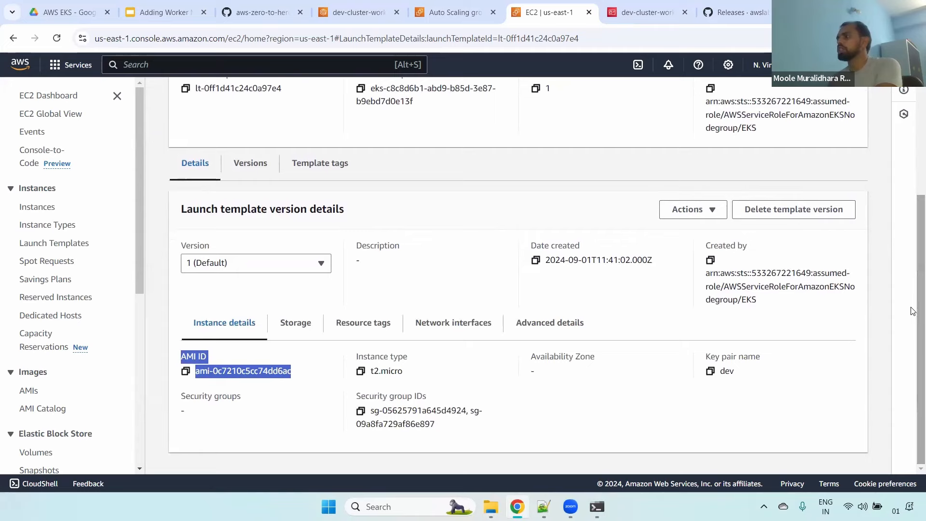
scroll(913, 302, up, 1)
scroll(912, 299, down, 1)
drag(711, 357, 763, 357)
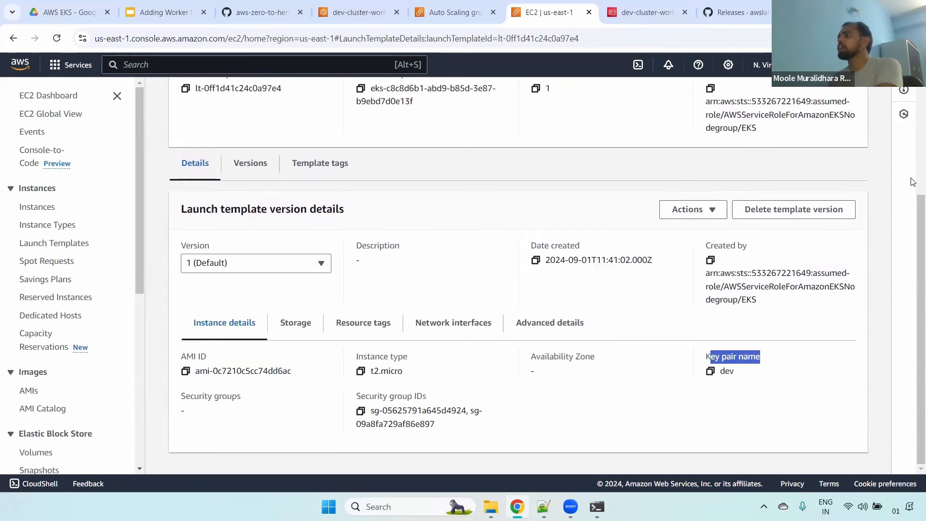
scroll(907, 159, up, 3)
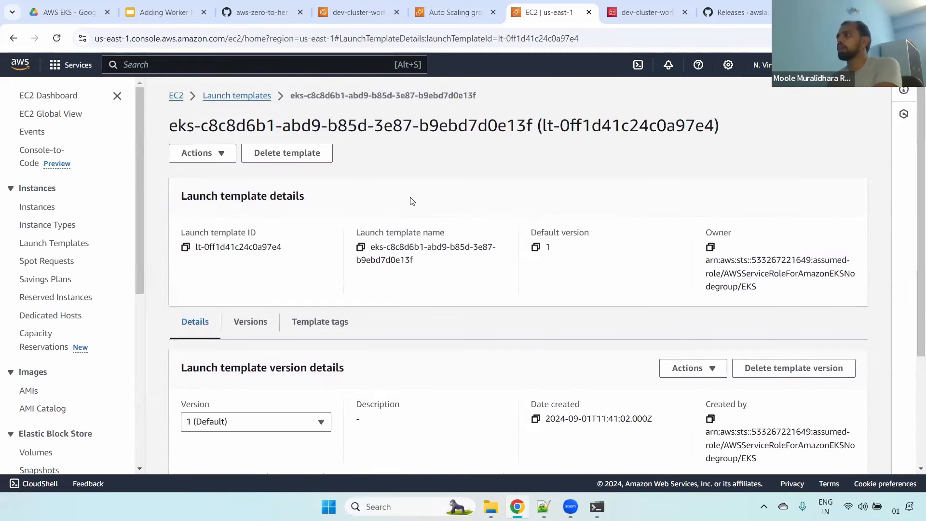
drag(292, 95, 739, 123)
triple_click(404, 125)
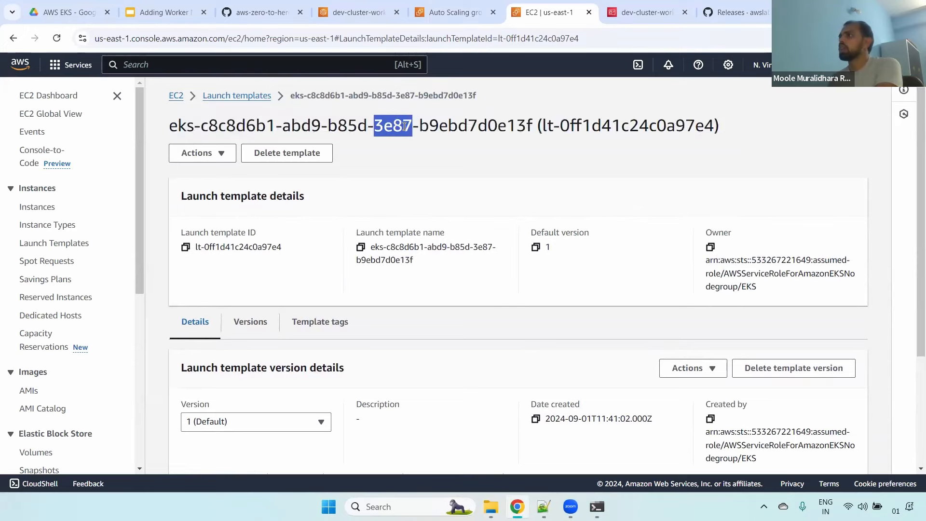
Return to the Auto Scaling group and examine its instance count and its desired and minimum capacity
click(449, 10)
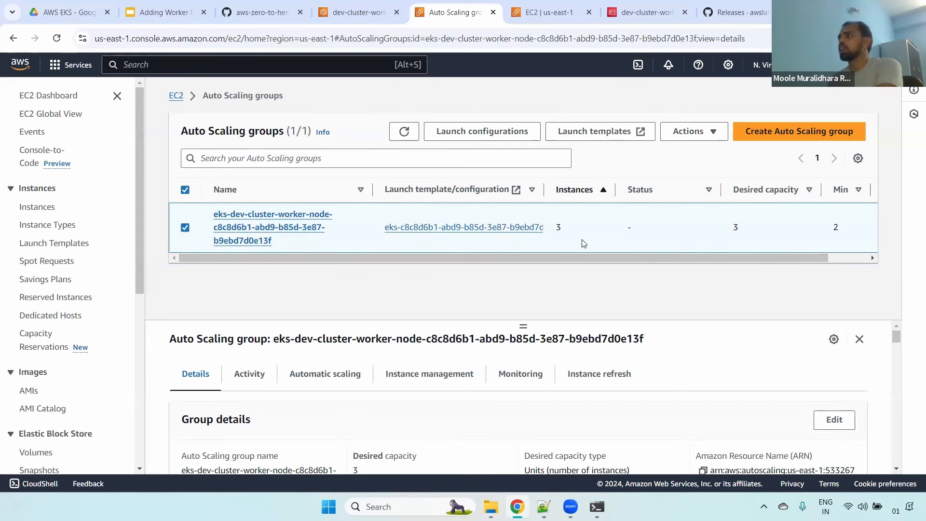
drag(556, 233, 574, 231)
drag(778, 261, 819, 260)
drag(688, 232, 728, 235)
drag(789, 231, 846, 227)
mouse_move(897, 339)
mouse_down()
mouse_move(899, 415)
mouse_move(895, 333)
mouse_up()
Open the EC2 instances list in the launch template's browser tab
key(ctrl+Tab)
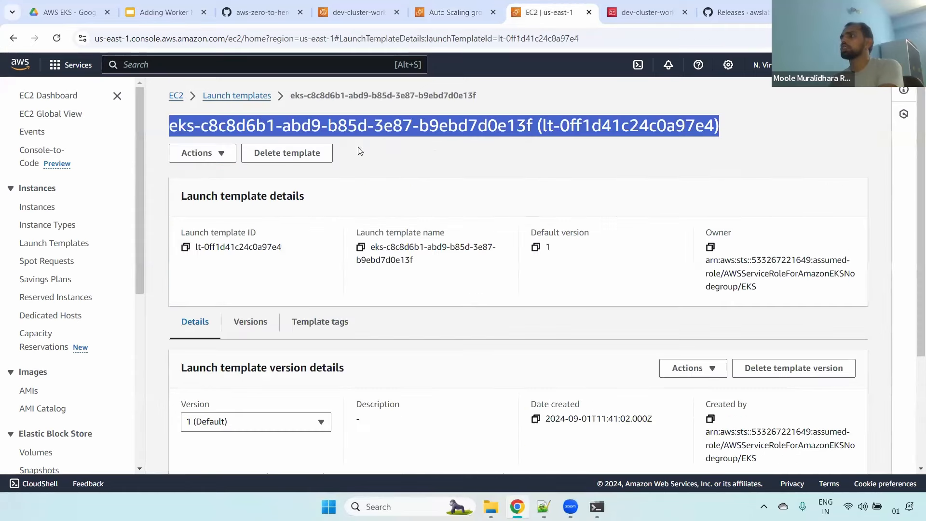
click(41, 208)
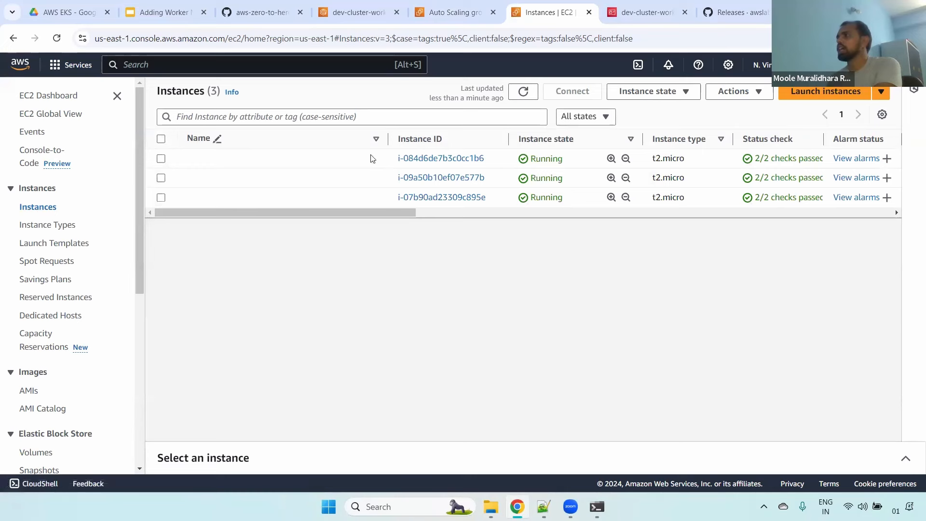
Select the first listed instance, enlarge its details pane and examine its storage, including the attached volume's size and encryption
click(162, 159)
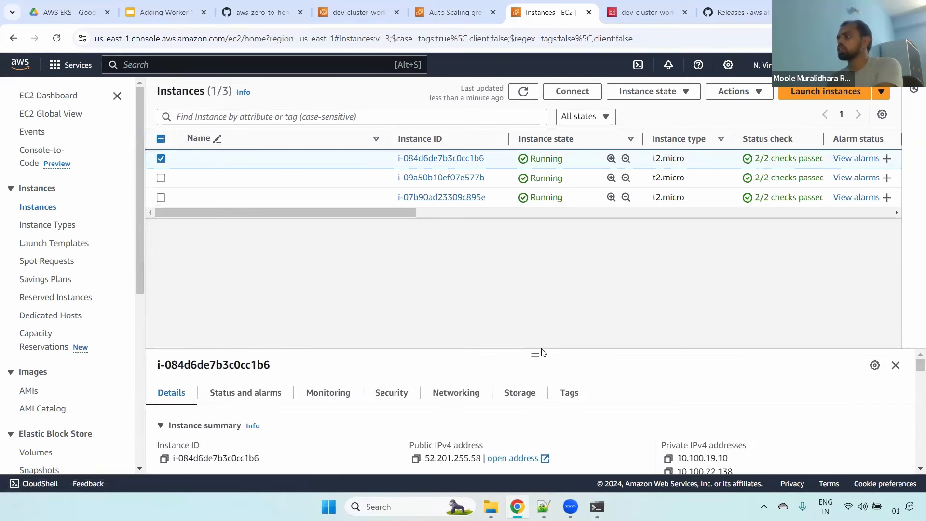
drag(536, 355, 538, 237)
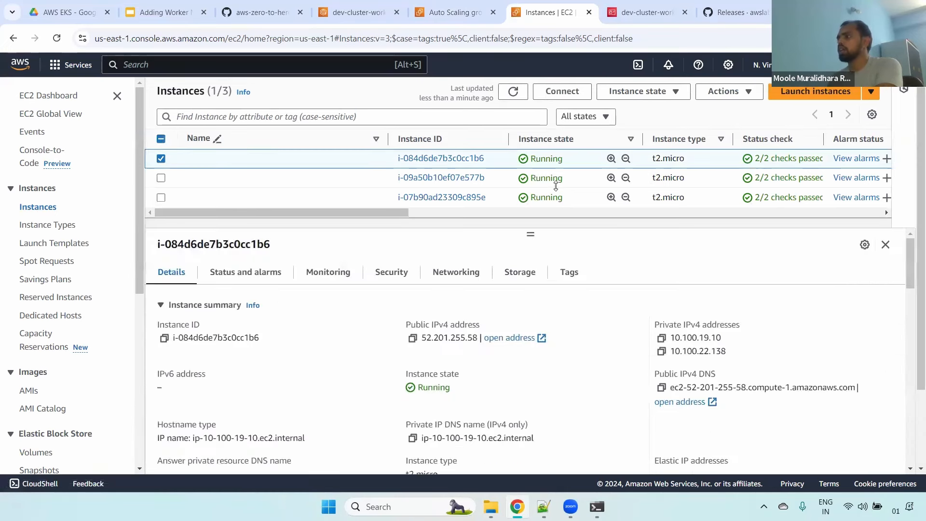
click(508, 275)
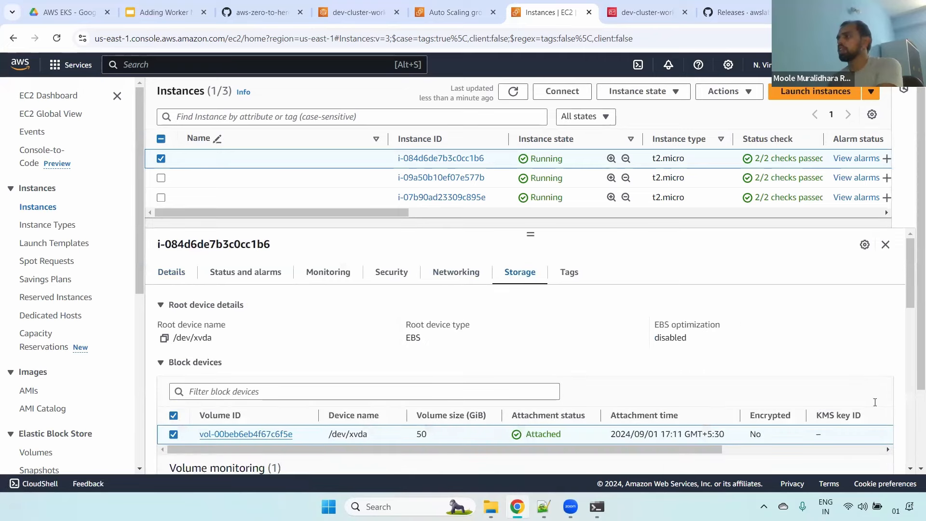
double_click(422, 435)
scroll(296, 448, right, 3)
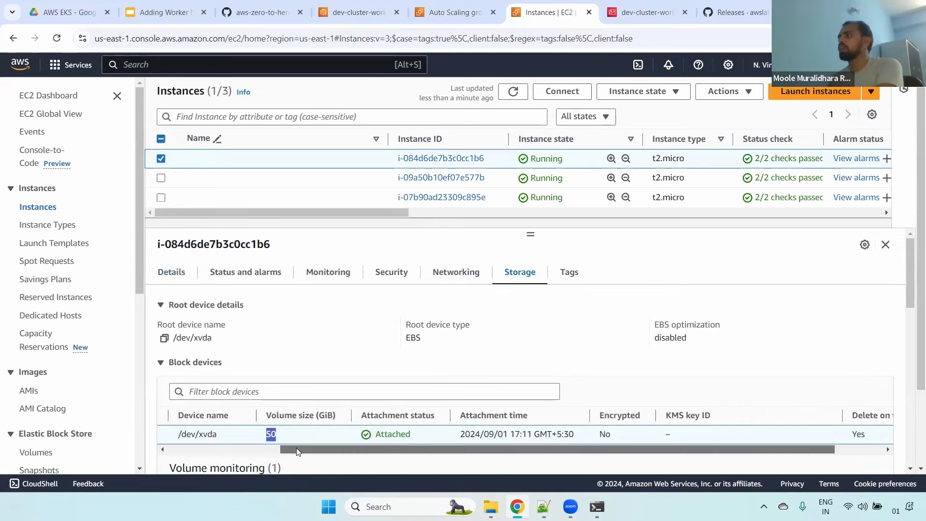
scroll(297, 450, right, 2)
scroll(296, 448, left, 5)
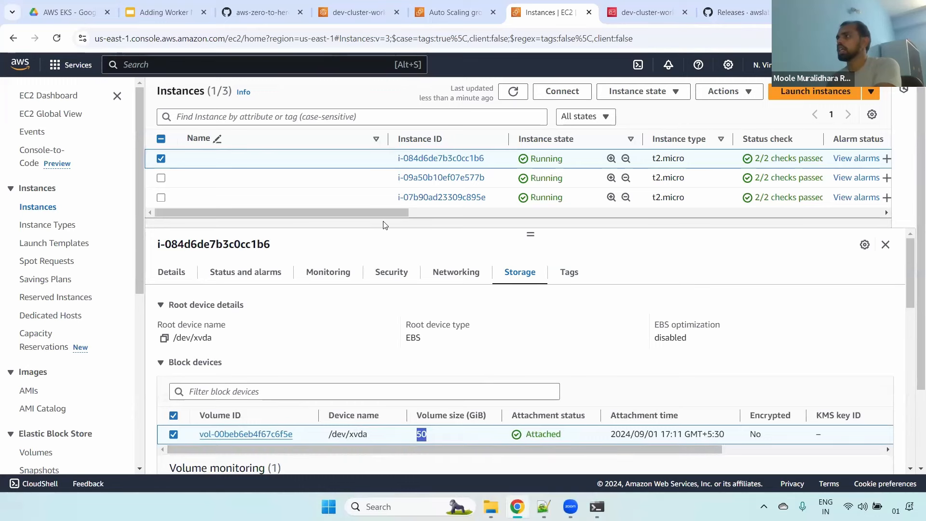
drag(750, 434, 762, 434)
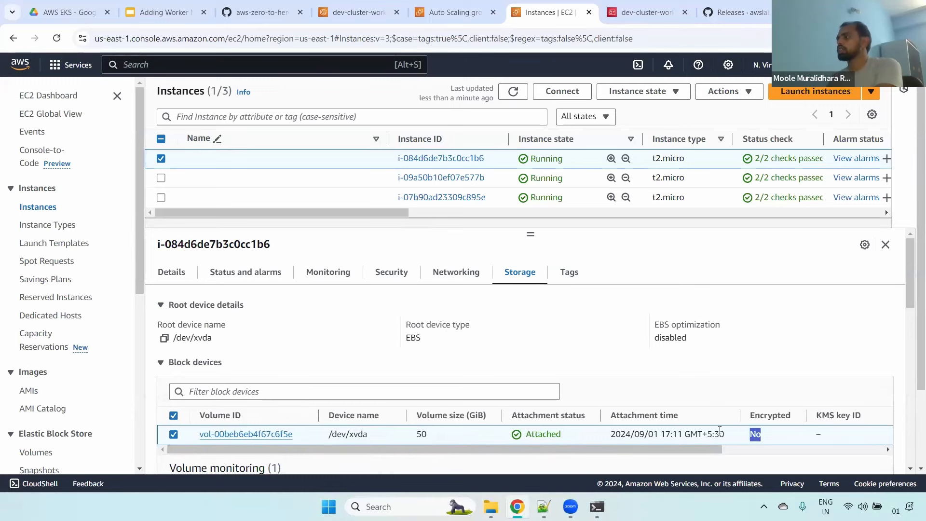
drag(417, 434, 427, 434)
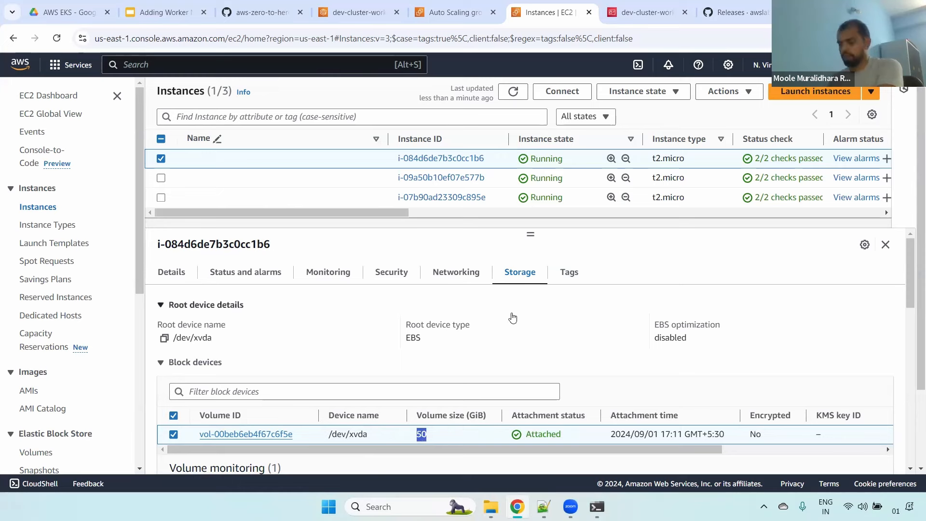
Review the selected instance's networking details, status checks and attached security groups
click(456, 272)
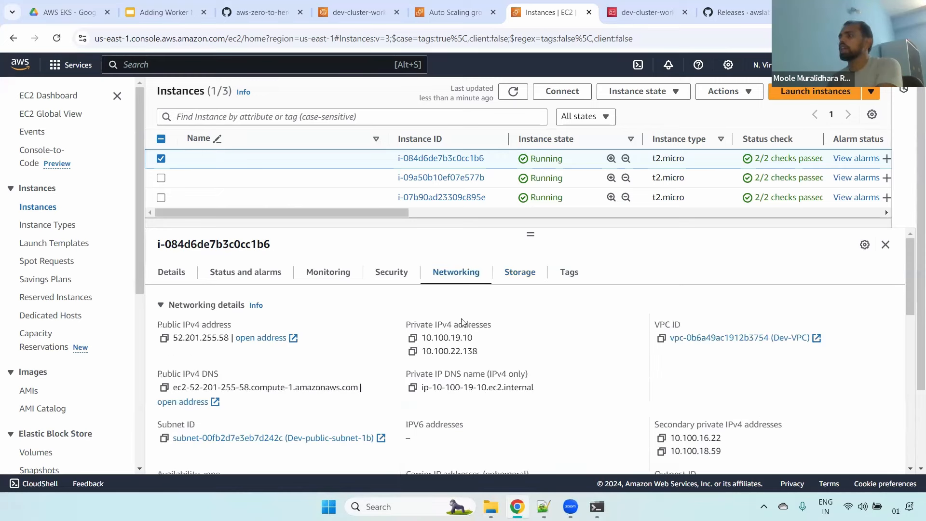
click(248, 273)
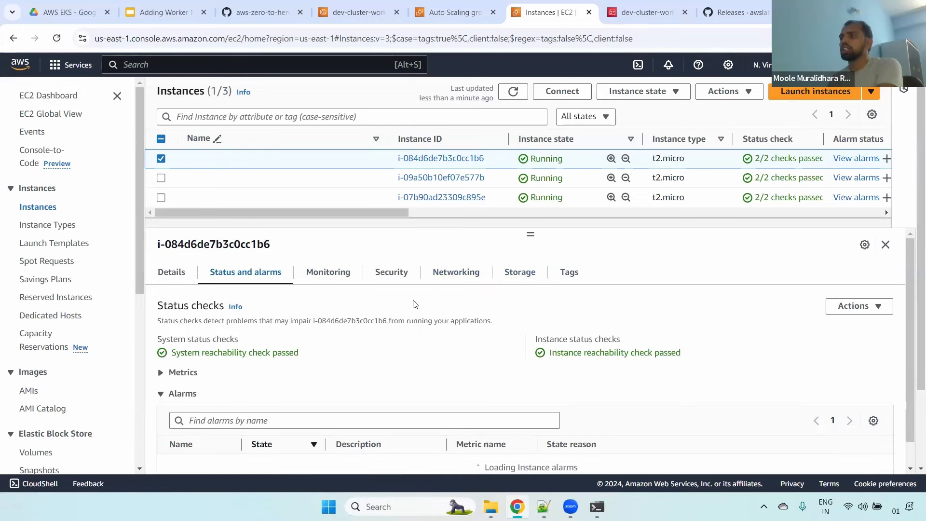
click(390, 274)
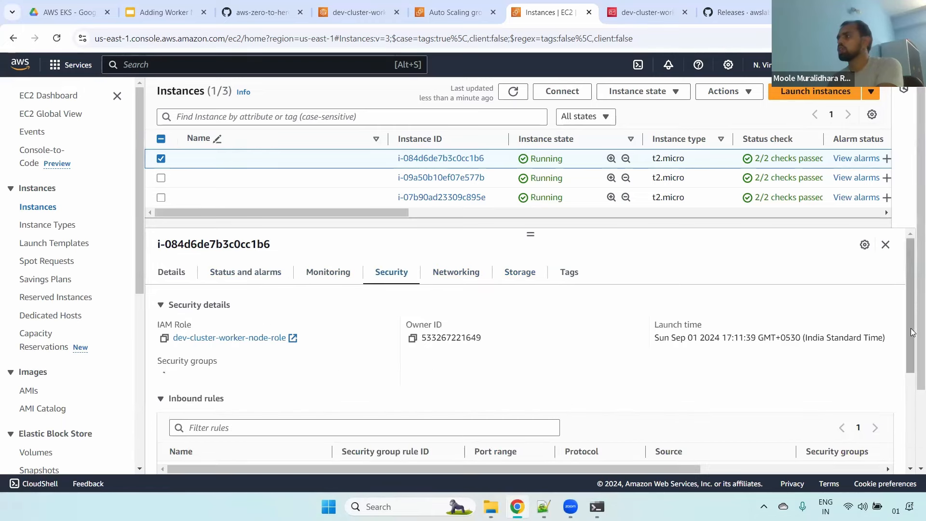
scroll(912, 332, down, 1)
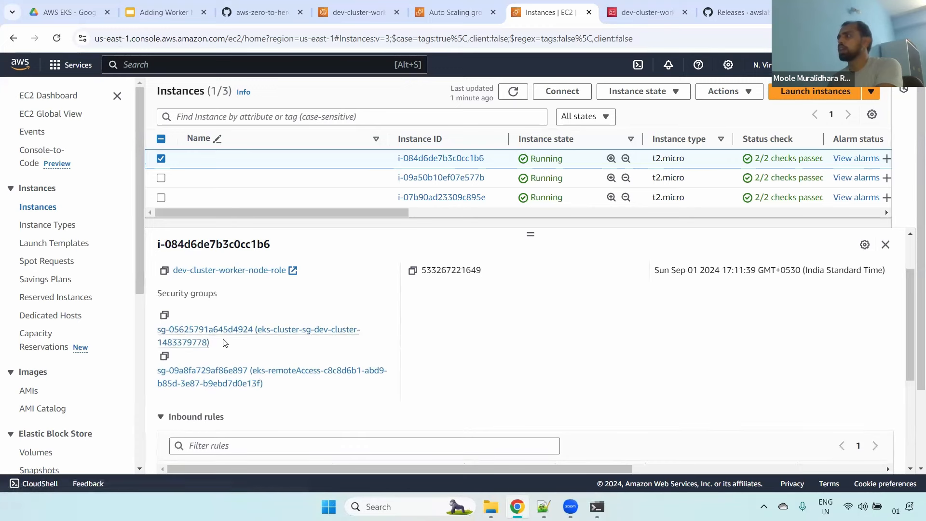
Open the eks-remoteAccess security group in a new browser tab and examine its inbound rule's port range and source
right_click(324, 376)
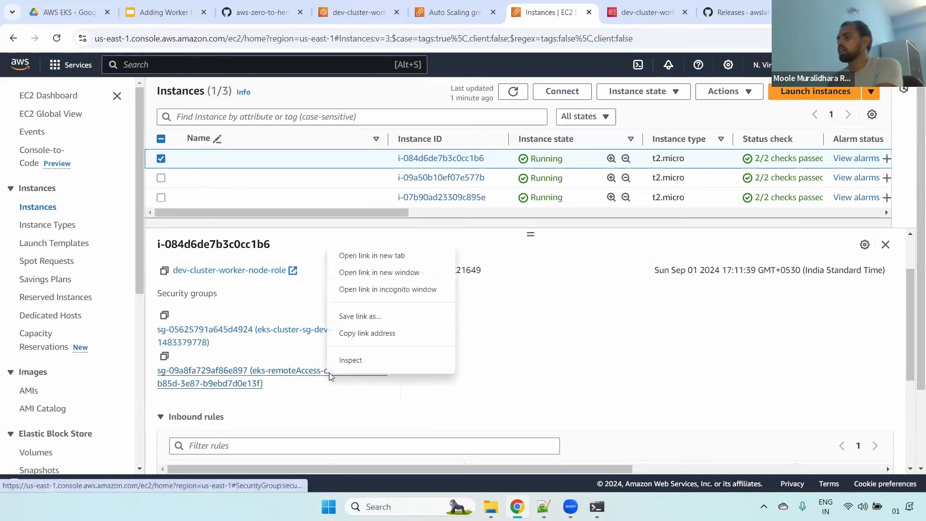
click(357, 256)
click(577, 12)
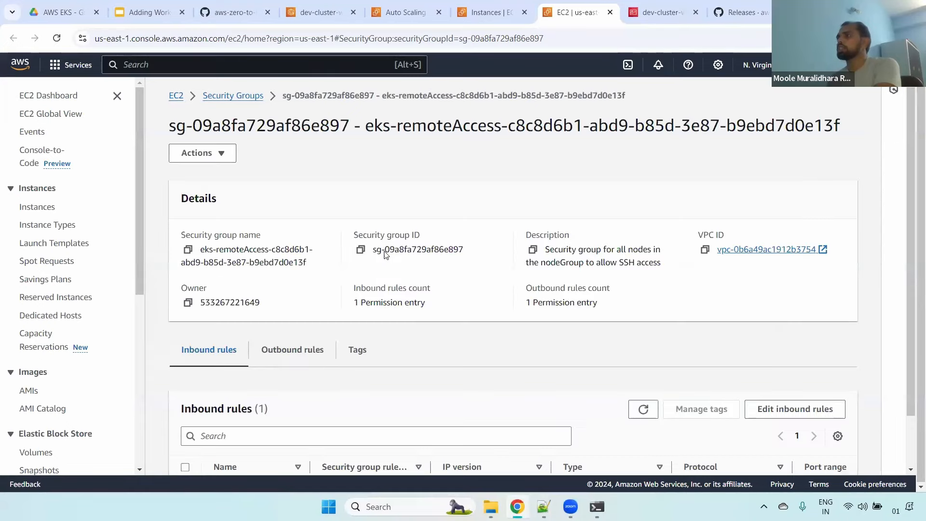
scroll(704, 418, down, 2)
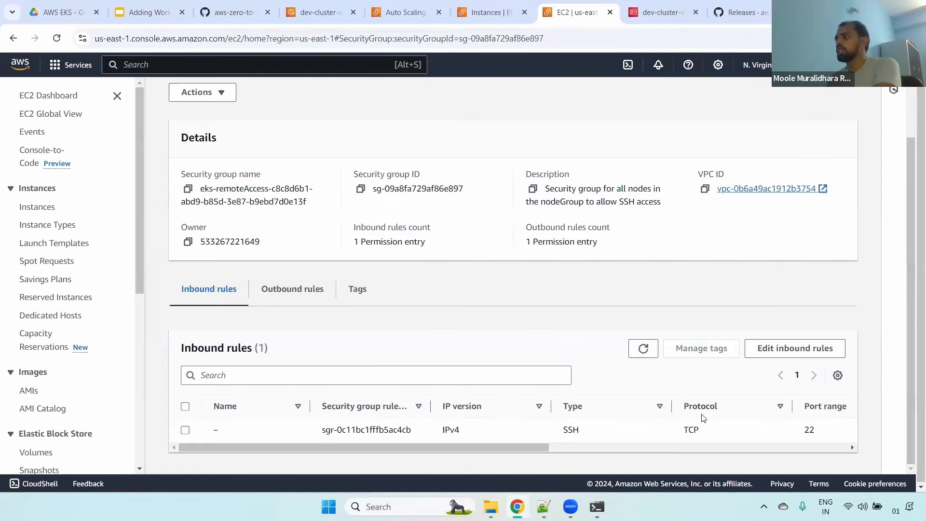
scroll(314, 451, right, 10)
scroll(314, 451, left, 4)
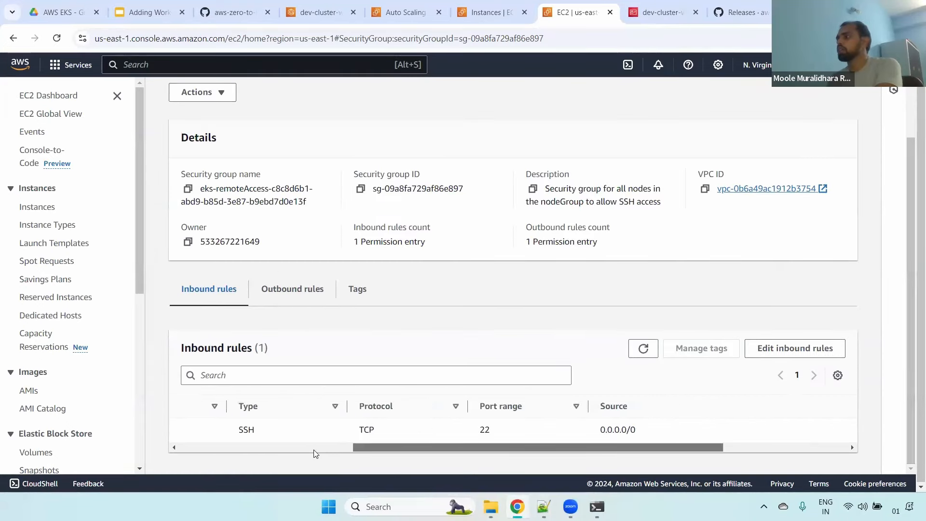
double_click(620, 430)
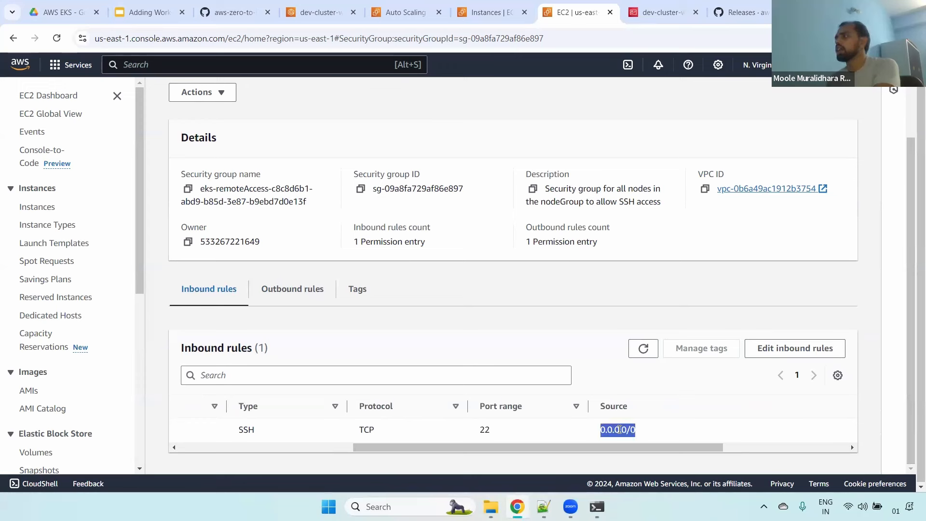
click(620, 430)
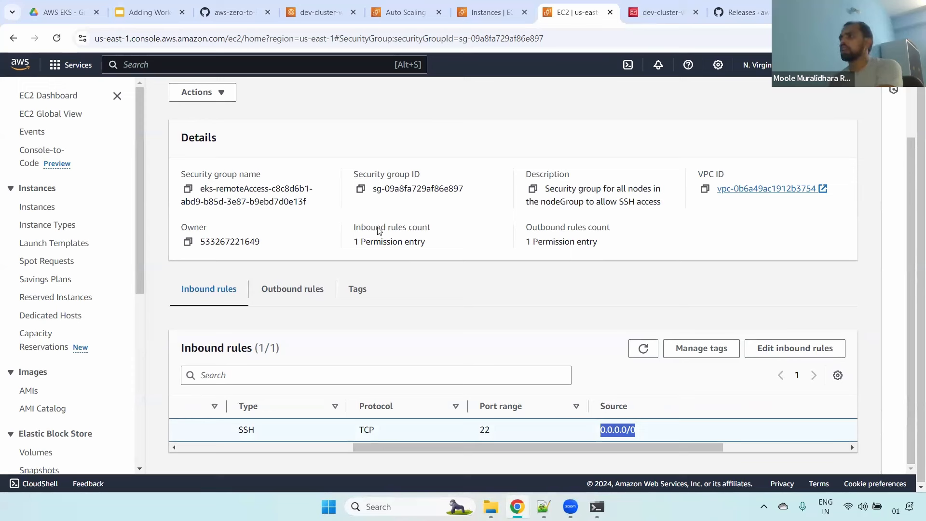
Return to the instance and open its eks-cluster-sg-dev-cluster security group in a new browser tab to examine its inbound rule's port range and source
click(405, 12)
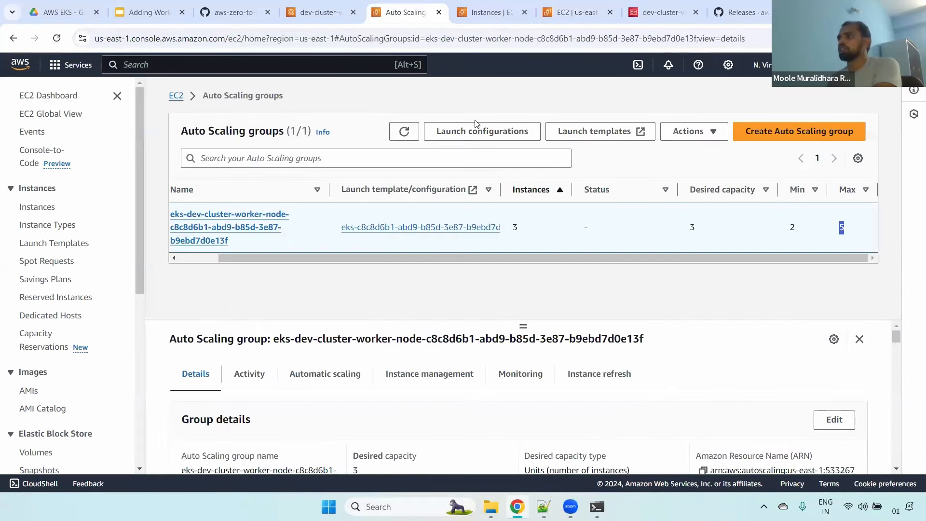
click(487, 11)
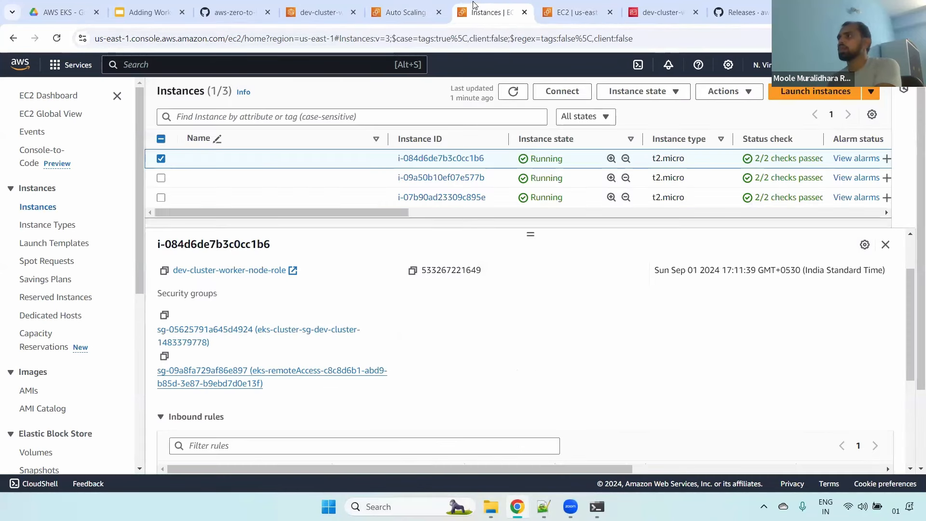
click(563, 6)
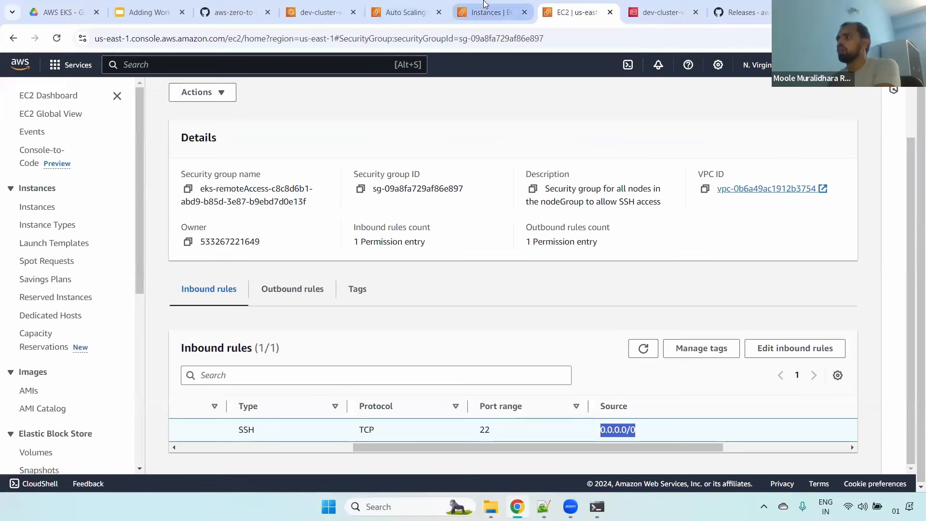
click(485, 5)
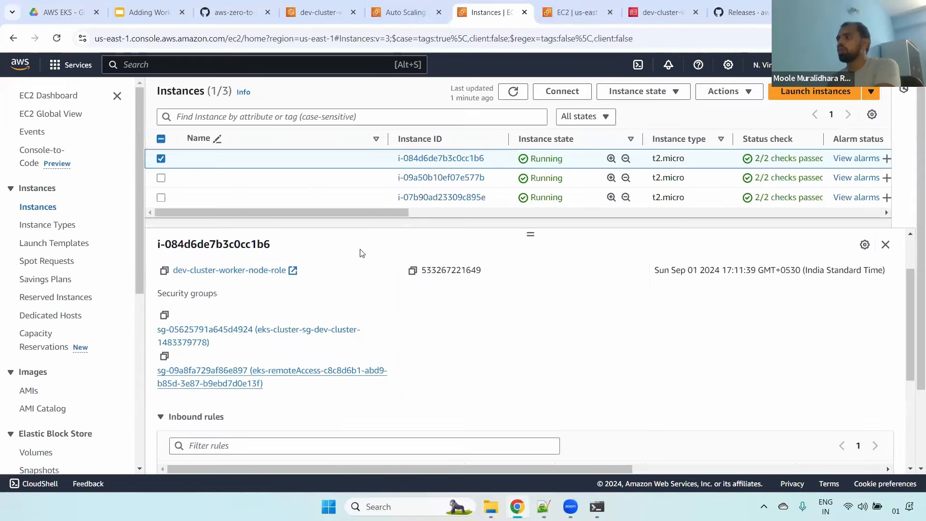
right_click(264, 332)
click(300, 341)
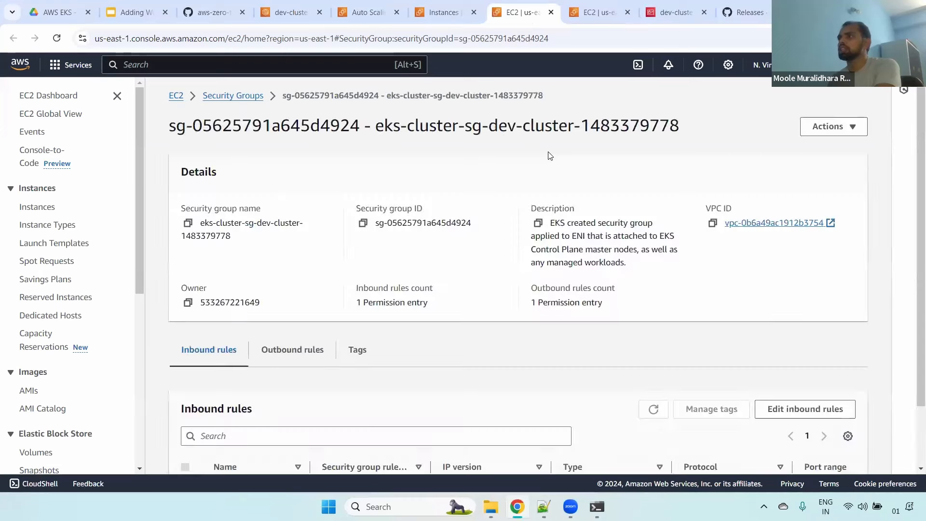
scroll(913, 212, down, 1)
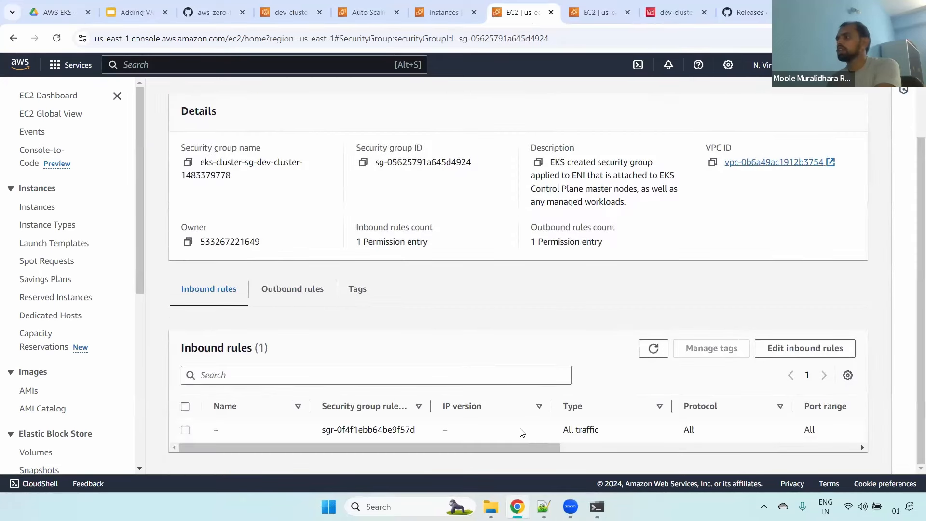
scroll(522, 433, right, 5)
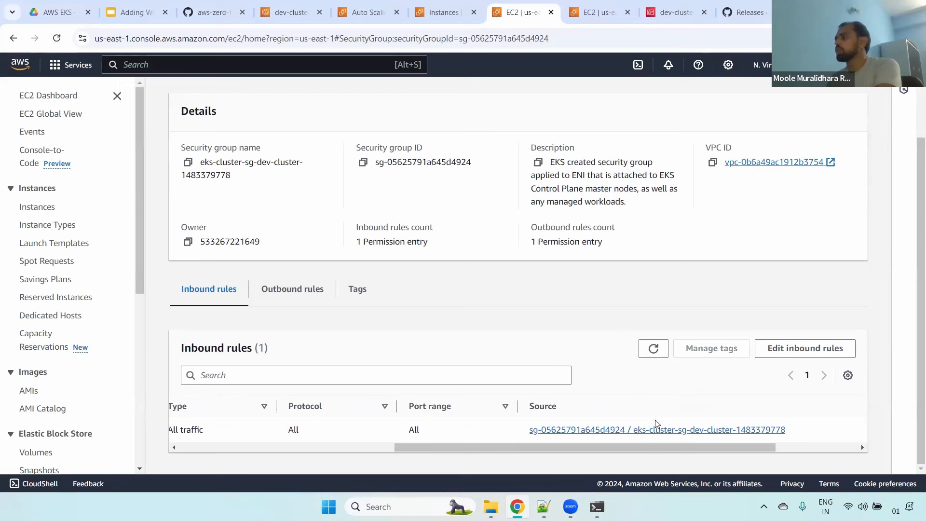
click(576, 431)
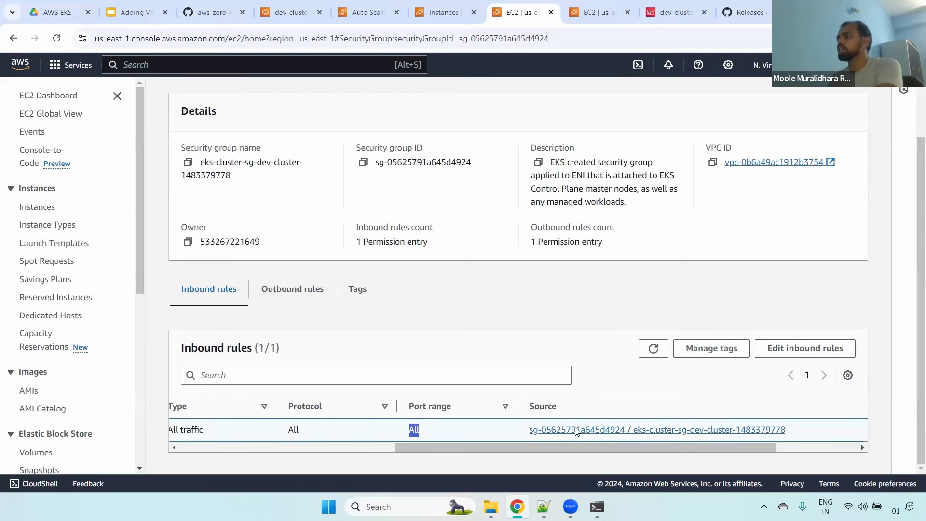
Read the cluster security group's description, and go back to the list of all security groups
click(558, 160)
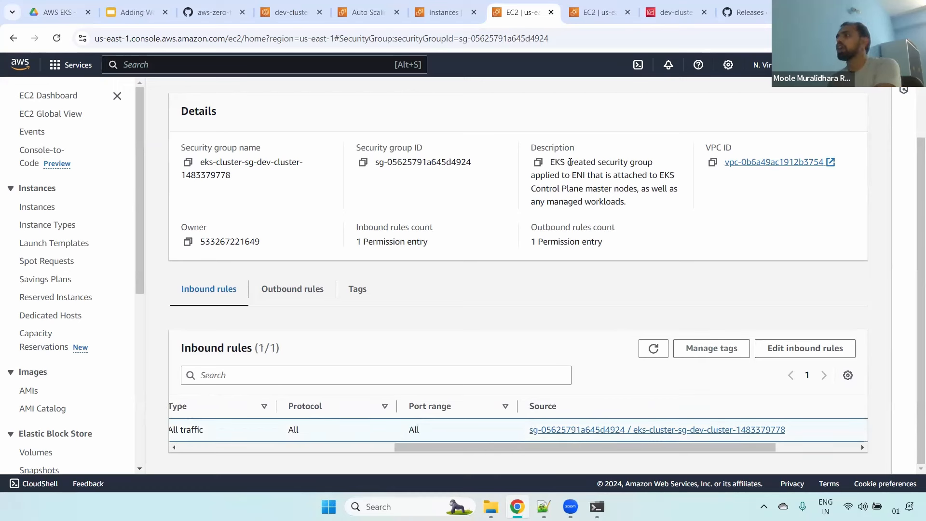
drag(646, 187, 658, 204)
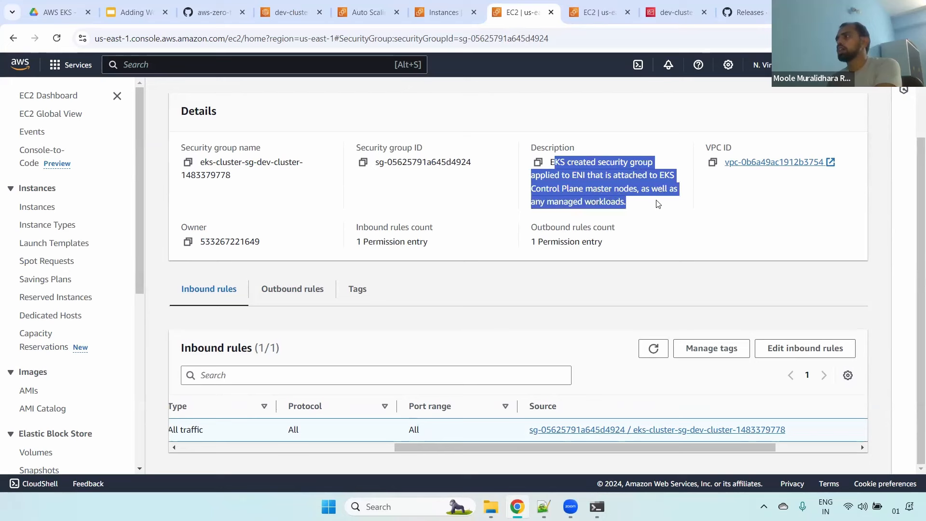
triple_click(628, 184)
double_click(604, 188)
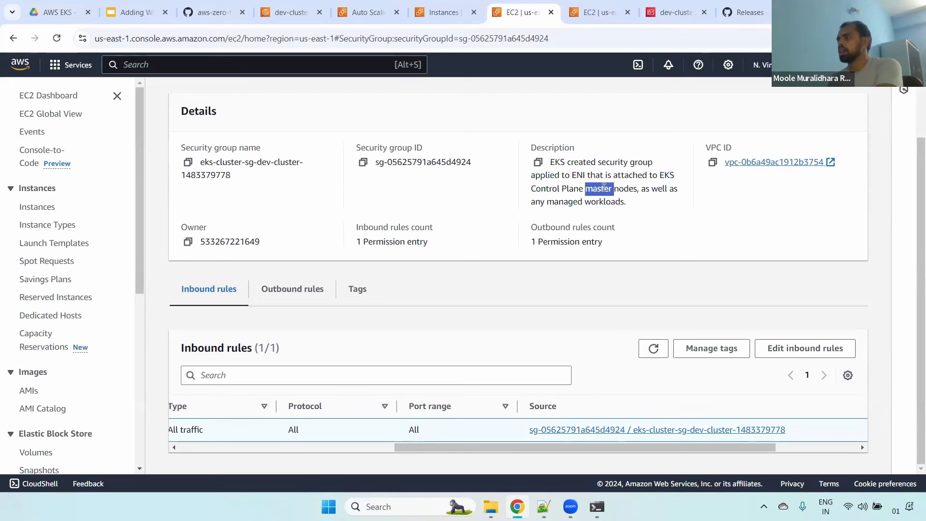
click(605, 187)
drag(565, 163, 613, 189)
drag(921, 215, 880, 149)
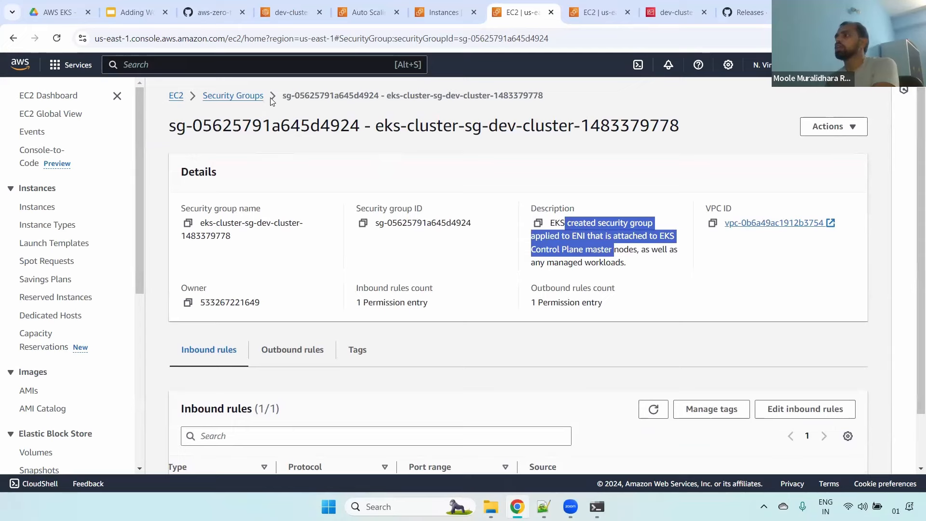
click(248, 95)
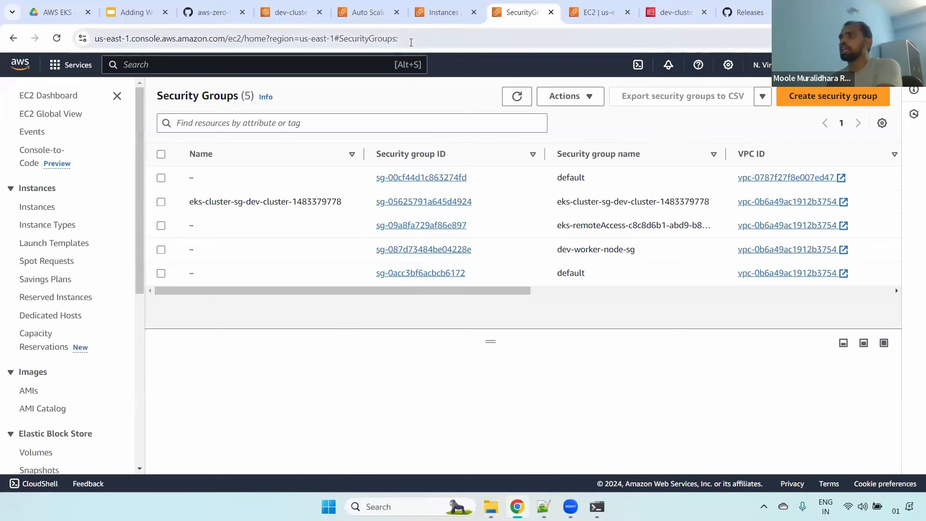
Return to the dev-cluster-worker-node node group page and review its configuration details and nodes list
click(368, 12)
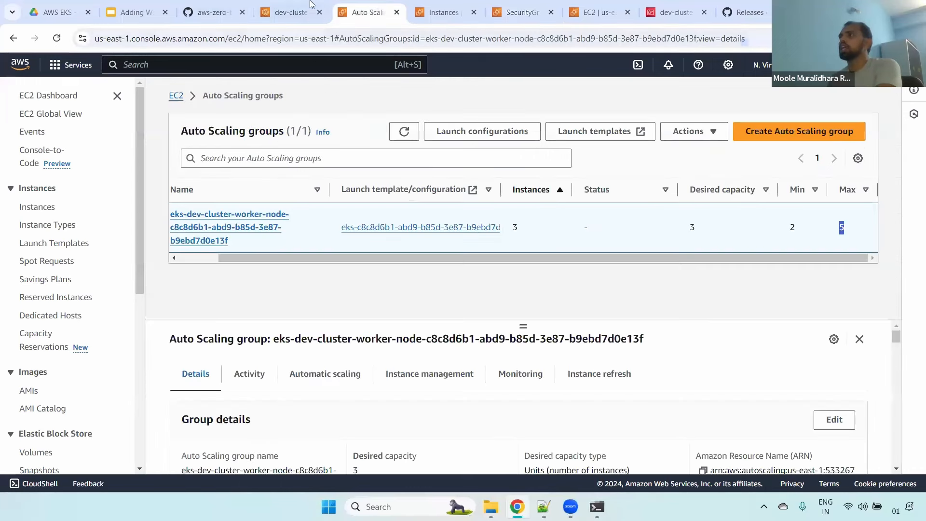
click(311, 7)
scroll(914, 157, up, 3)
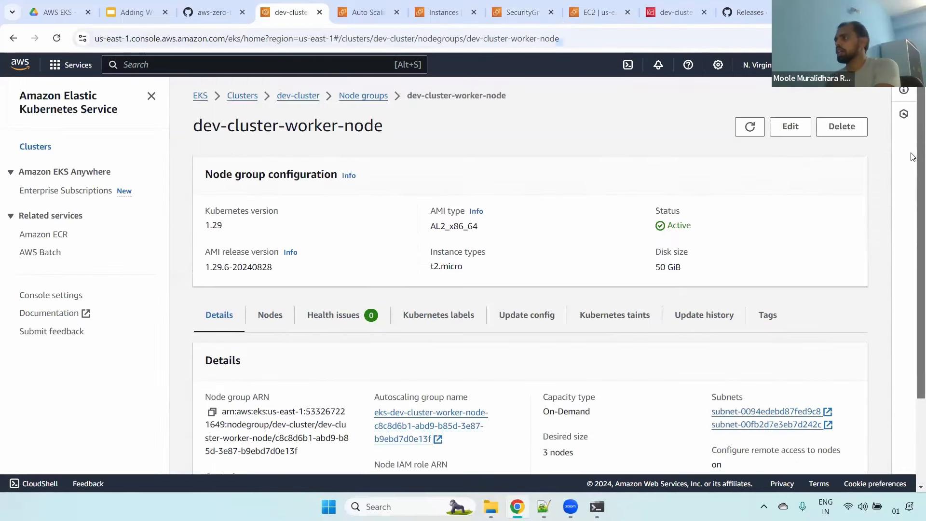
scroll(913, 157, down, 3)
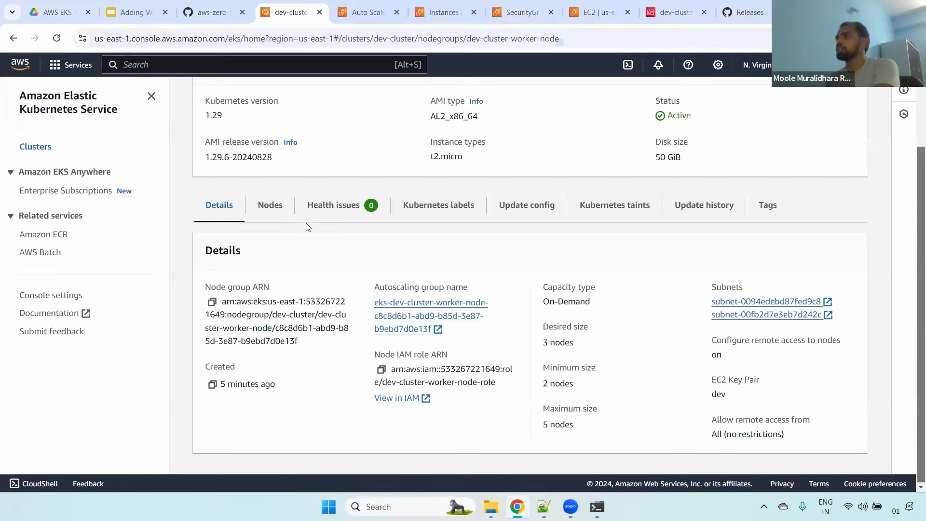
click(269, 208)
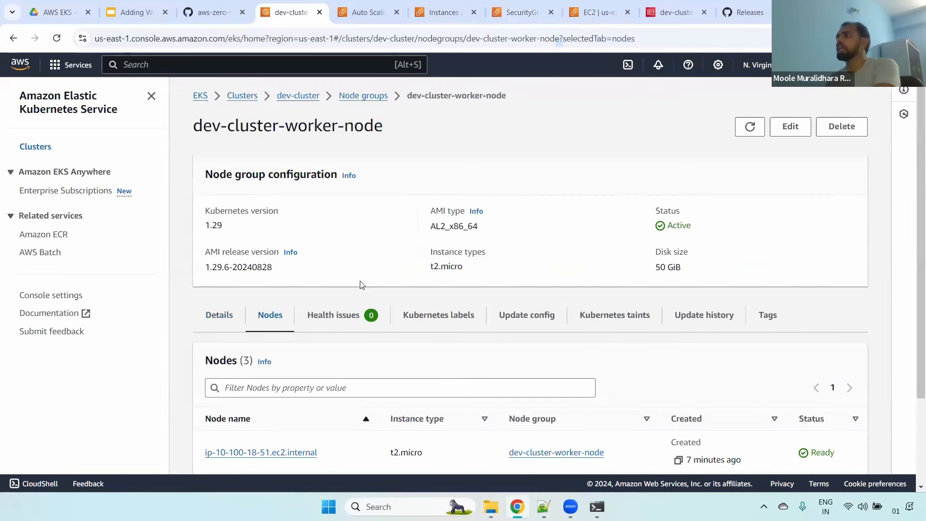
Go back to the Auto Scaling group and compare its instance count with its desired capacity
click(384, 5)
drag(510, 227, 731, 224)
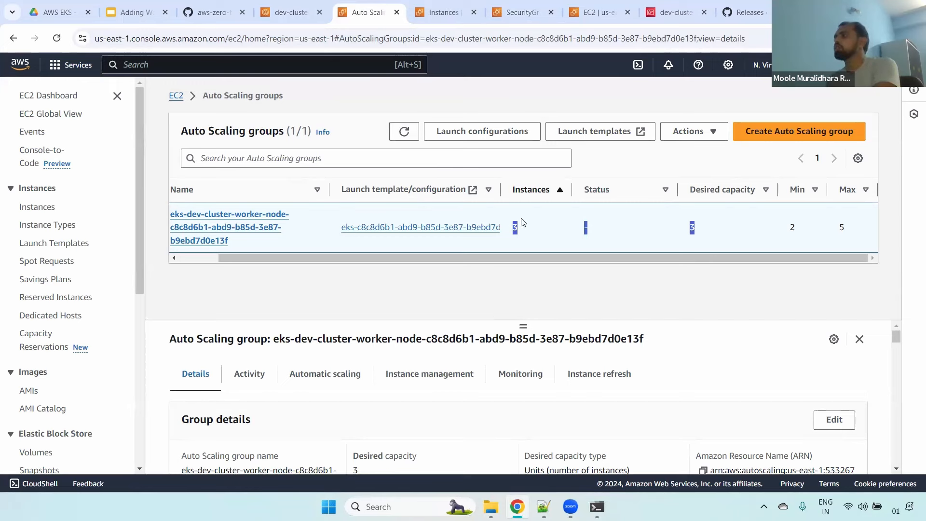
Enlarge the Auto Scaling group's details pane and review its group details and launch template information
drag(524, 325, 524, 276)
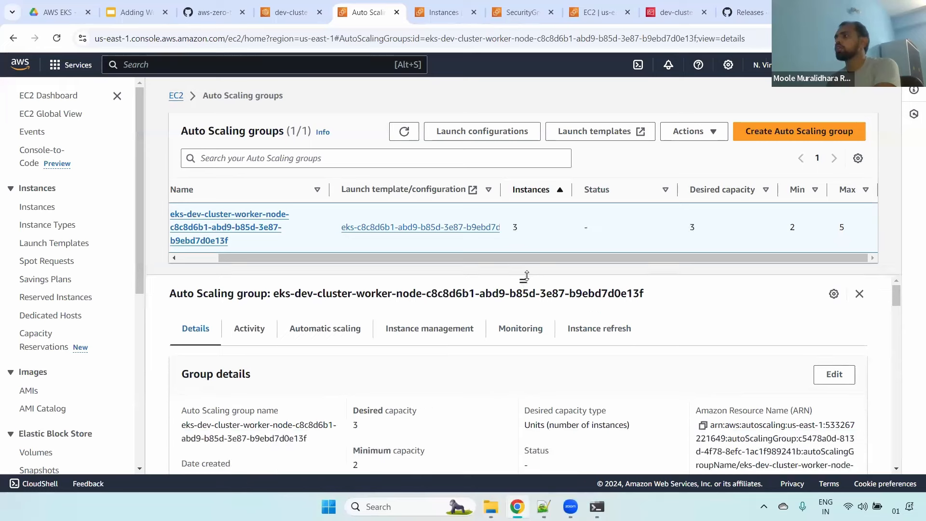
drag(888, 304, 888, 311)
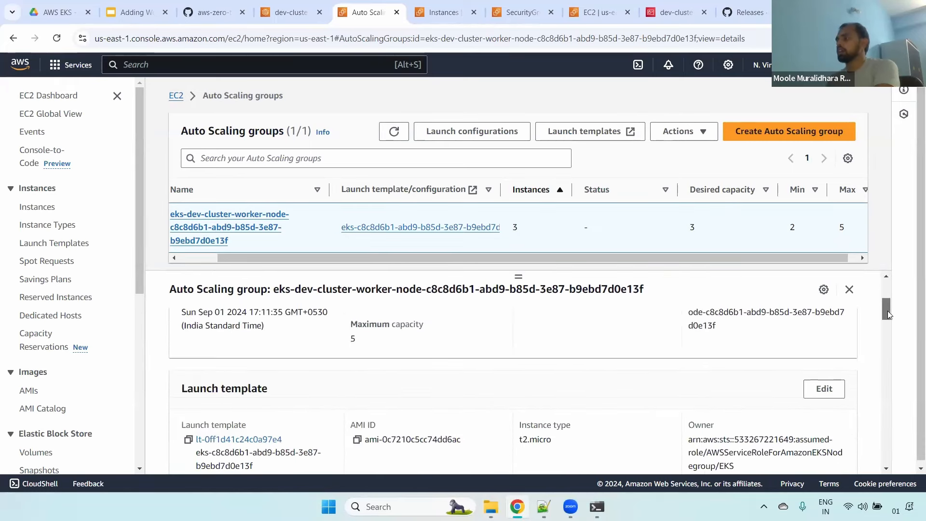
scroll(892, 313, up, 5)
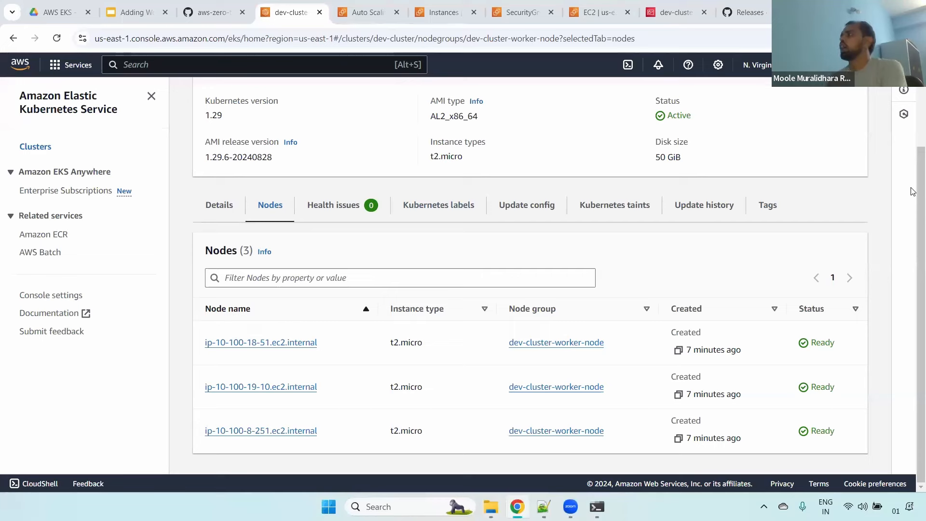
Go back to the dev-cluster page and check the dev-cluster-worker-node node group's status in the compute details
scroll(913, 195, up, 3)
click(375, 97)
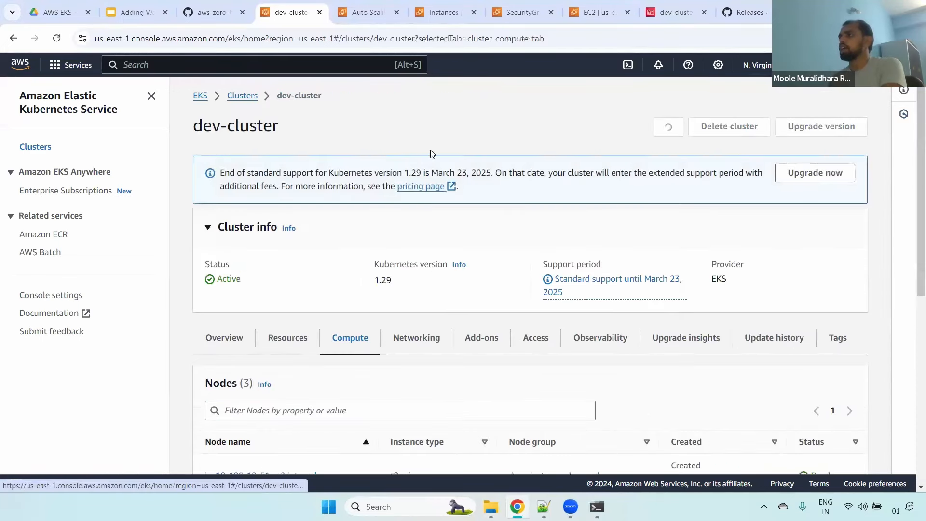
scroll(870, 233, down, 3)
scroll(870, 233, down, 4)
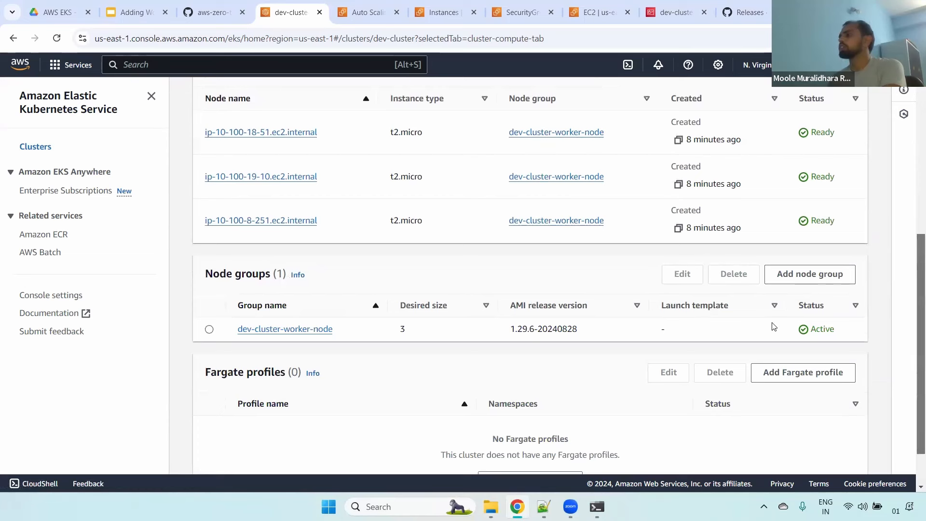
drag(811, 330, 838, 335)
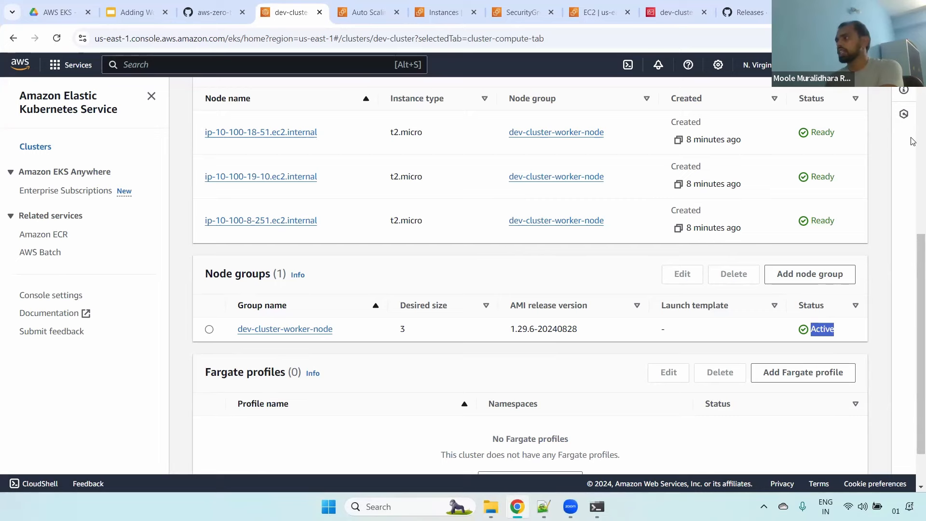
scroll(913, 127, up, 4)
scroll(913, 126, up, 3)
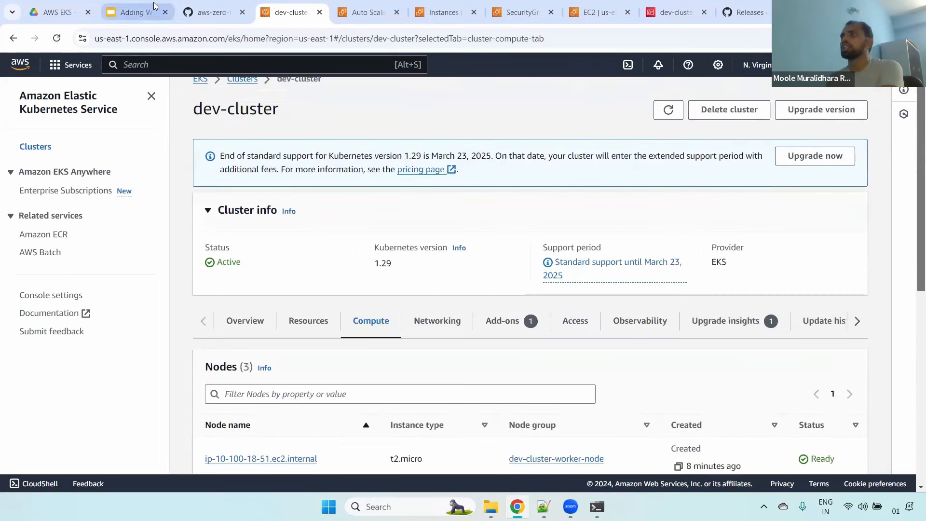
Glance at the presentation and Auto Scaling group, and return to dev-cluster to look over its cluster info and nodes
click(137, 12)
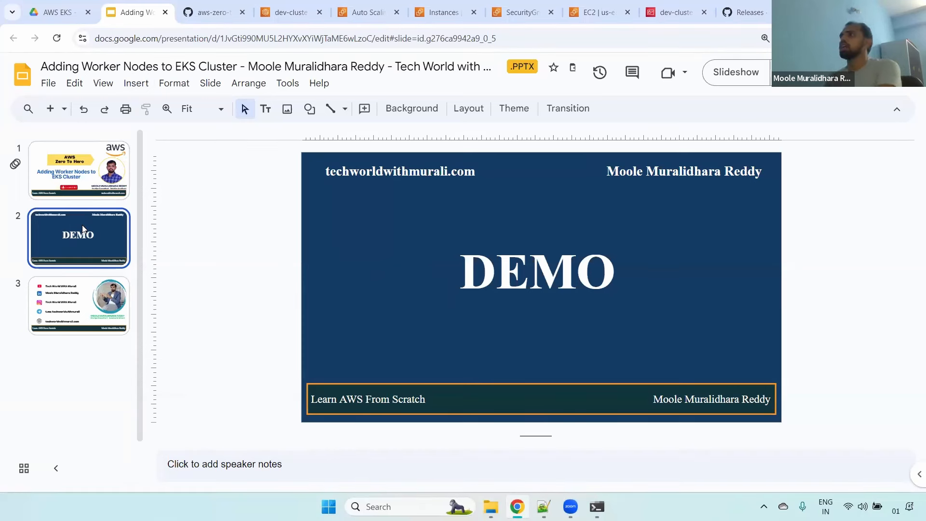
click(367, 12)
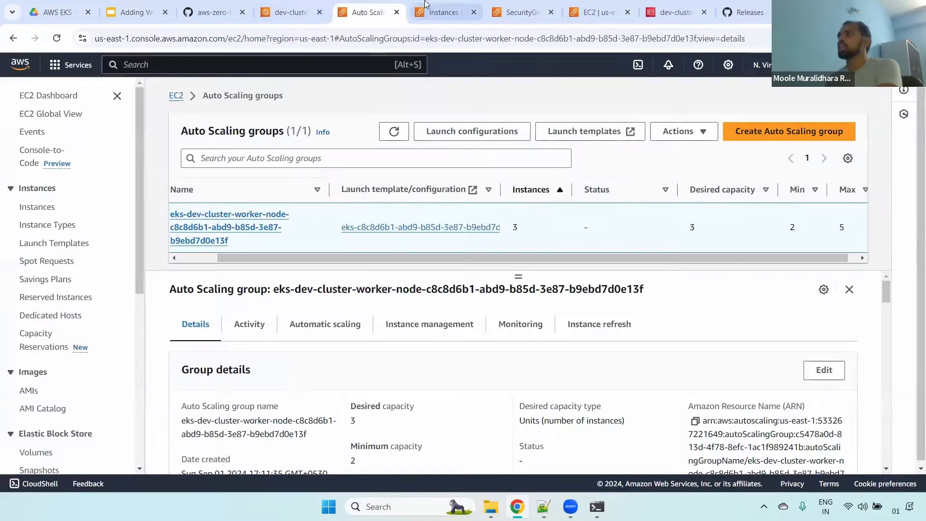
click(286, 6)
scroll(913, 231, down, 3)
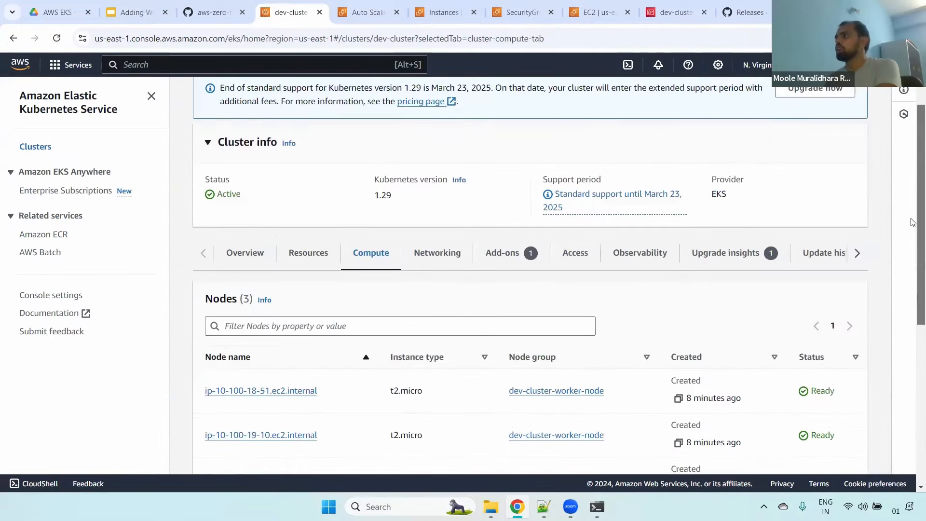
scroll(913, 243, down, 1)
scroll(913, 241, up, 1)
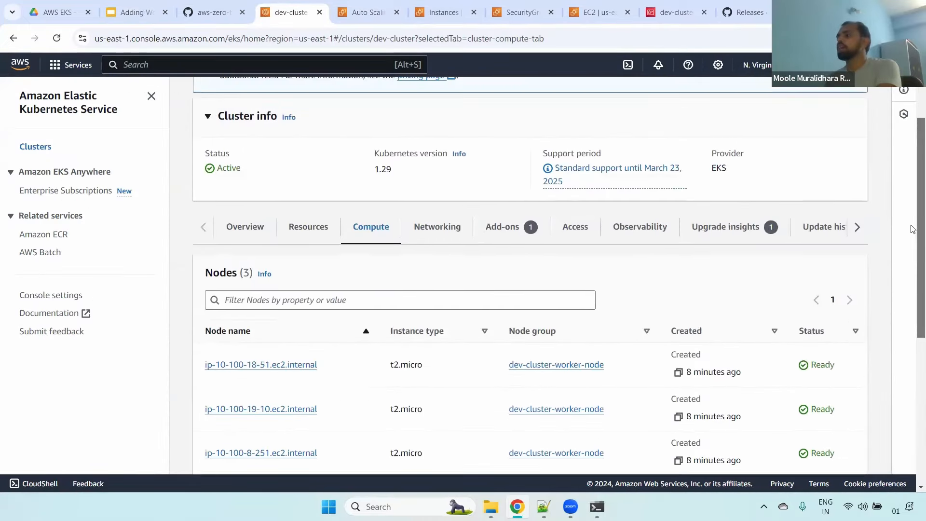
scroll(912, 284, down, 3)
scroll(905, 217, up, 5)
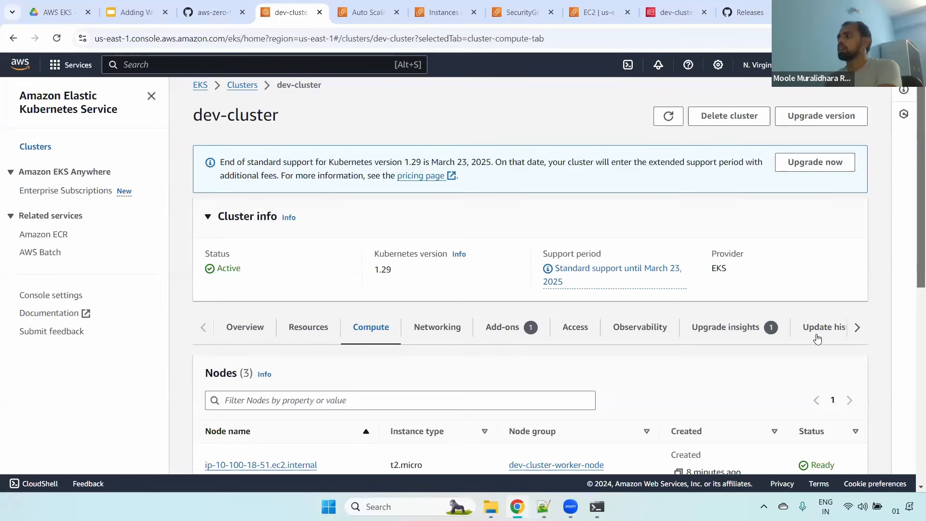
Review the add-ons installed on dev-cluster, including Amazon VPC CNI and kube-proxy
scroll(914, 251, down, 2)
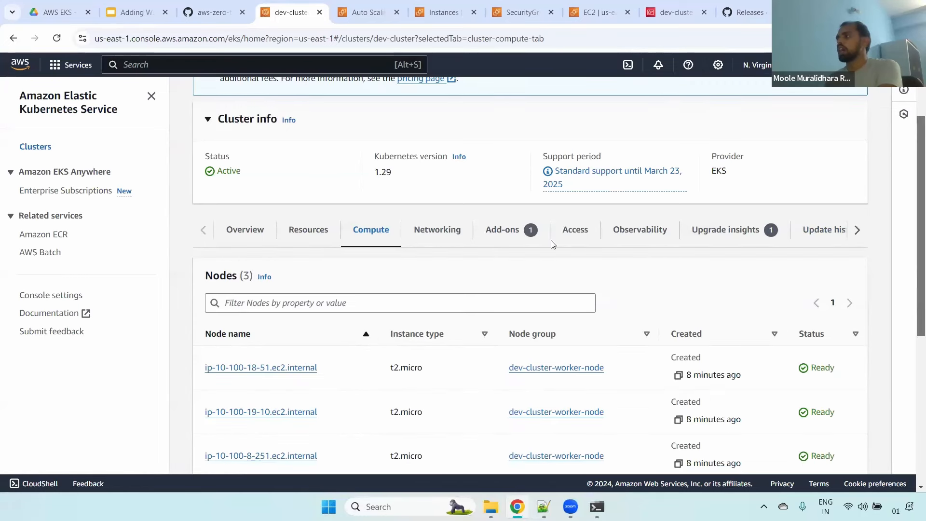
click(502, 230)
scroll(913, 350, down, 3)
scroll(869, 211, down, 5)
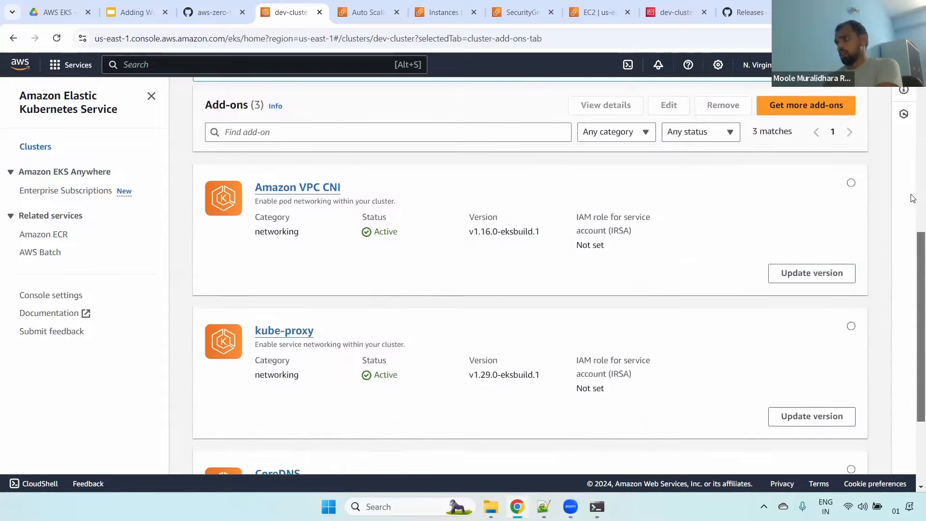
scroll(871, 208, up, 8)
Review dev-cluster's access configuration, IAM access entries, Pod Identity associations and OIDC identity providers
click(579, 341)
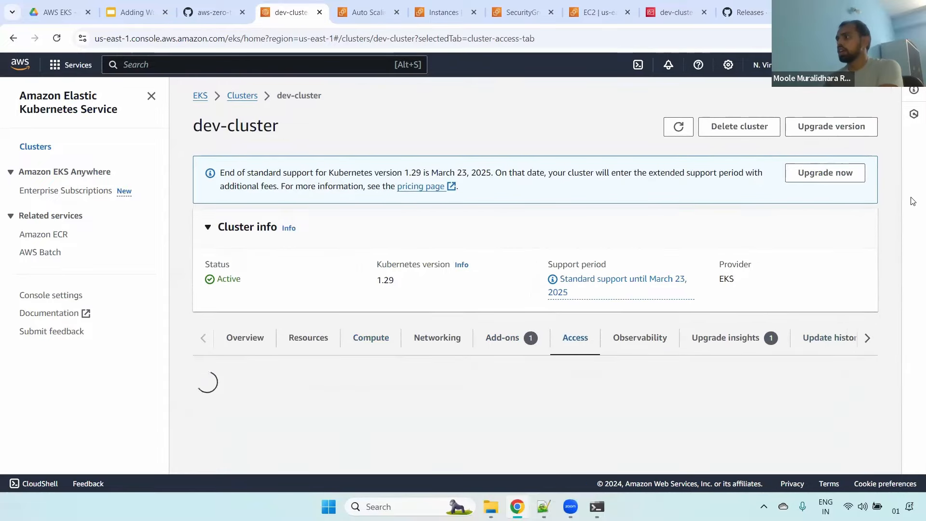
scroll(914, 398, down, 9)
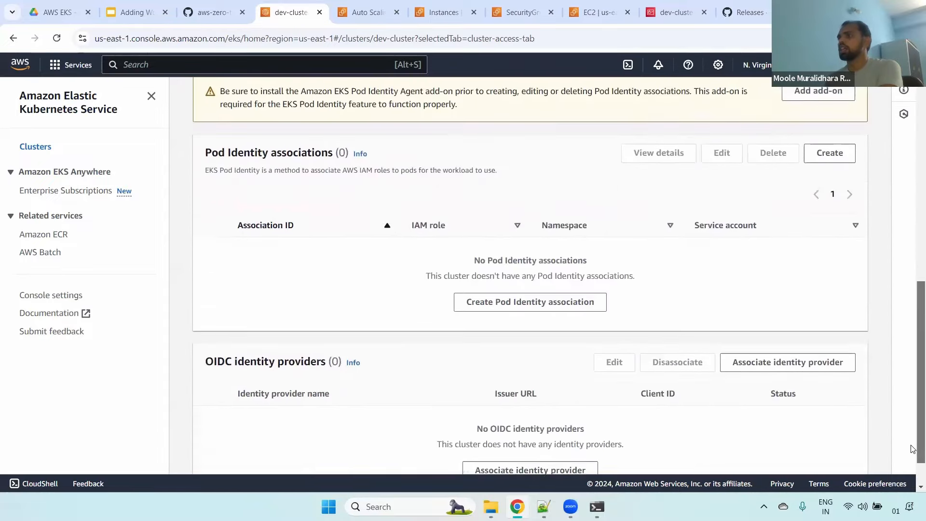
scroll(913, 294, up, 7)
scroll(913, 295, down, 4)
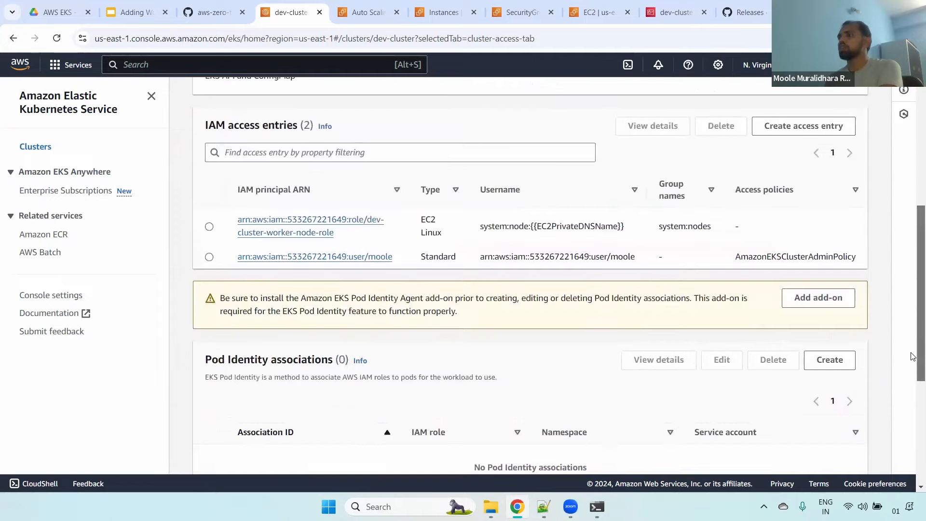
scroll(914, 356, up, 7)
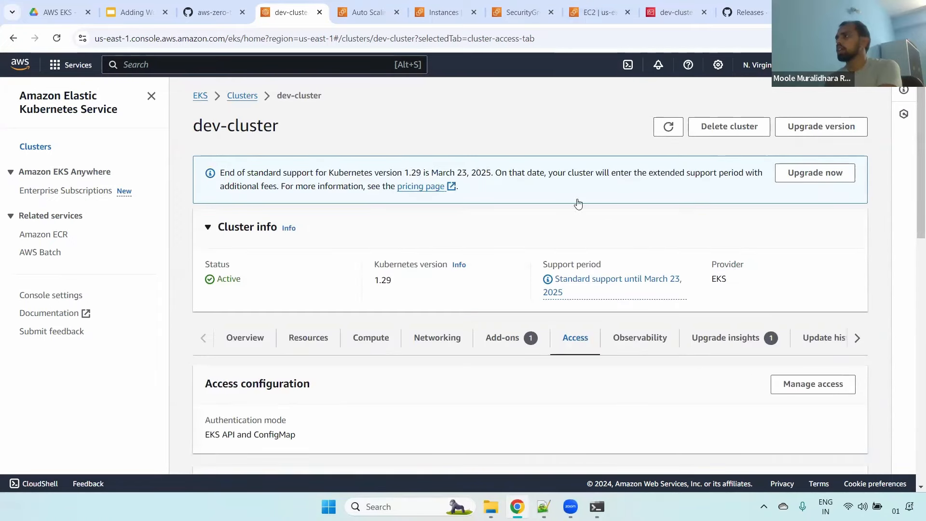
Search the AWS services for CloudWatch from the security groups page and open its overview
click(550, 6)
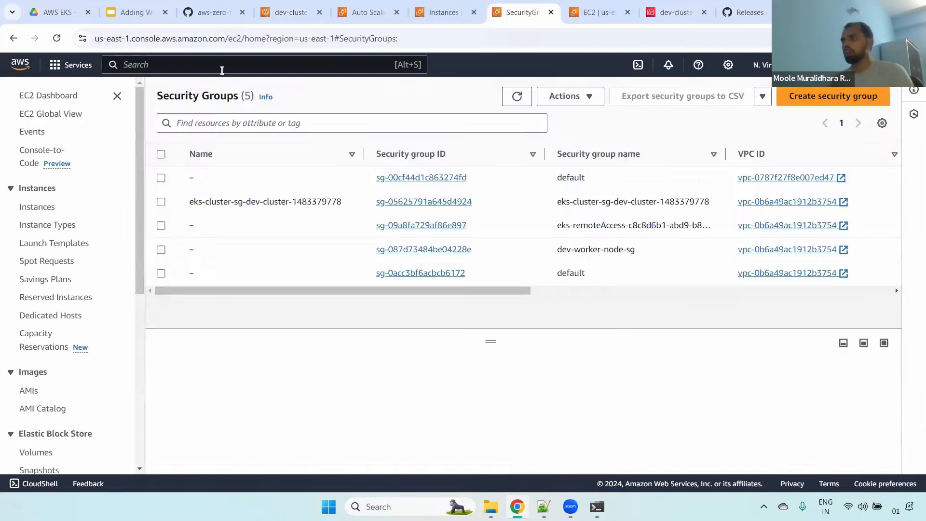
click(221, 67)
text(clodu)
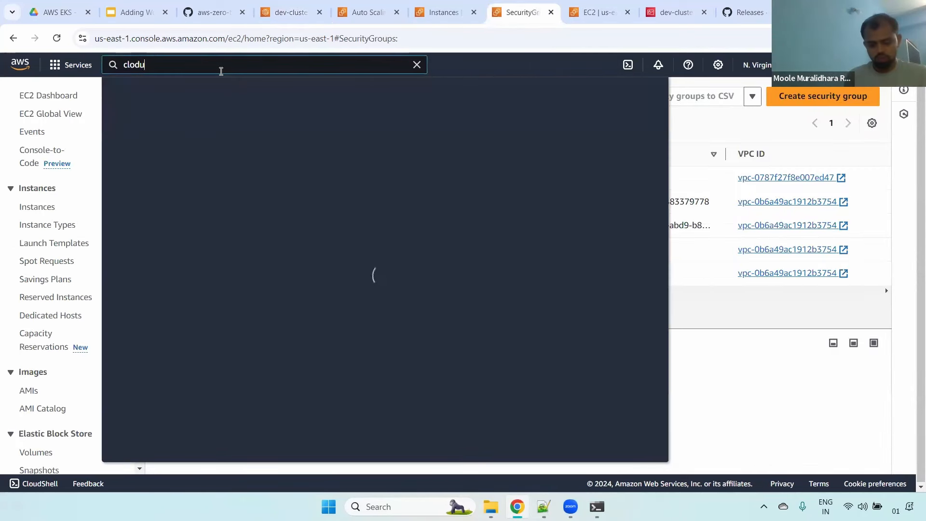
text(watch)
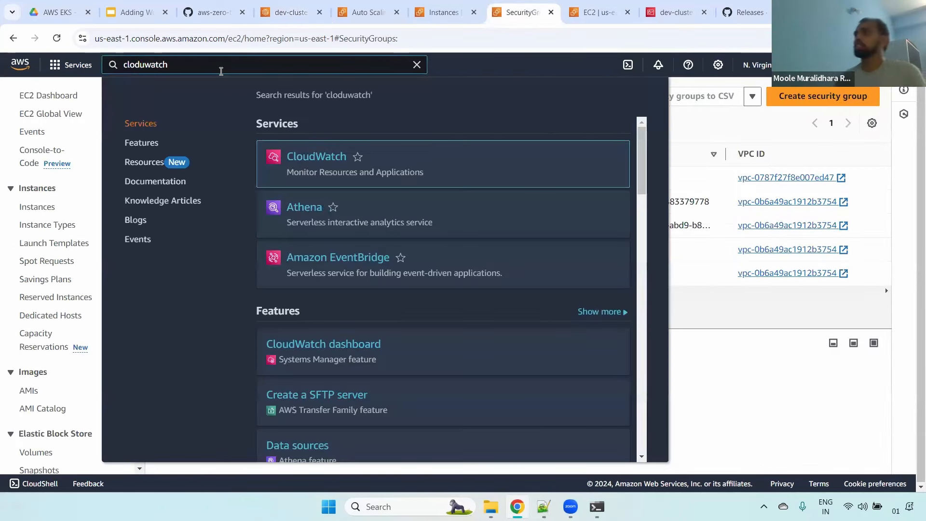
click(314, 155)
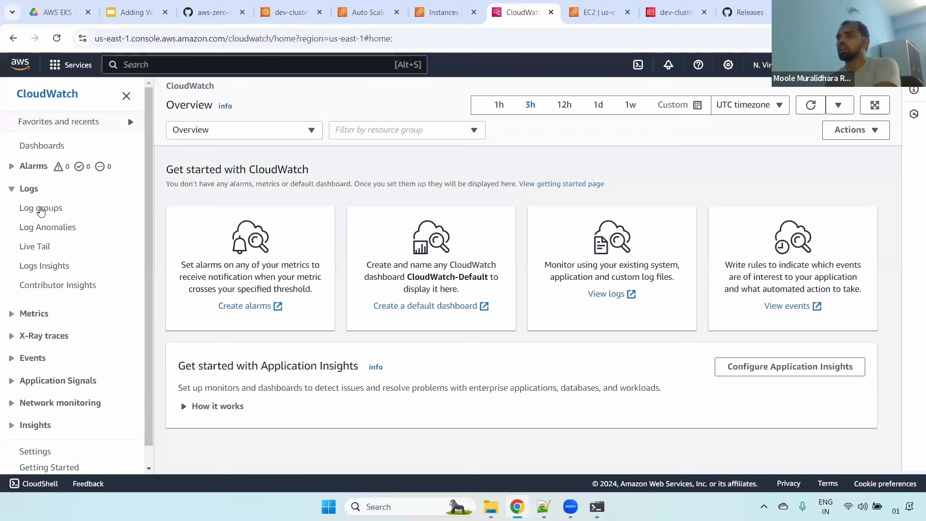
Open the /aws/eks/dev-cluster/cluster log group and examine the log events of its most recent kube-apiserver stream
click(41, 208)
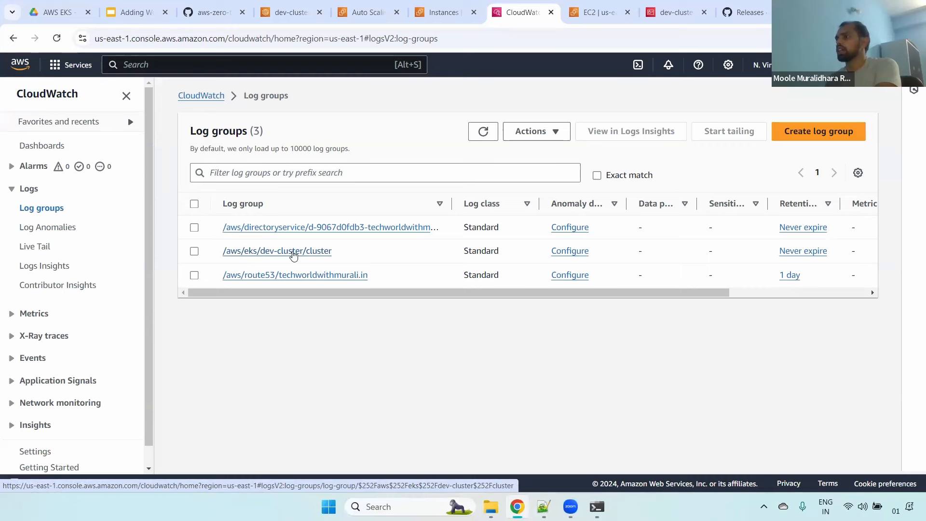
click(293, 252)
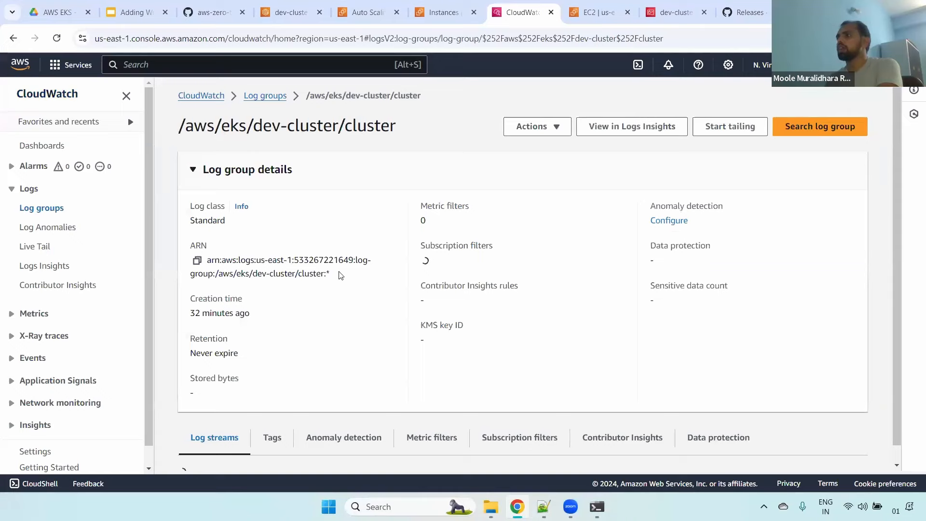
scroll(342, 275, down, 7)
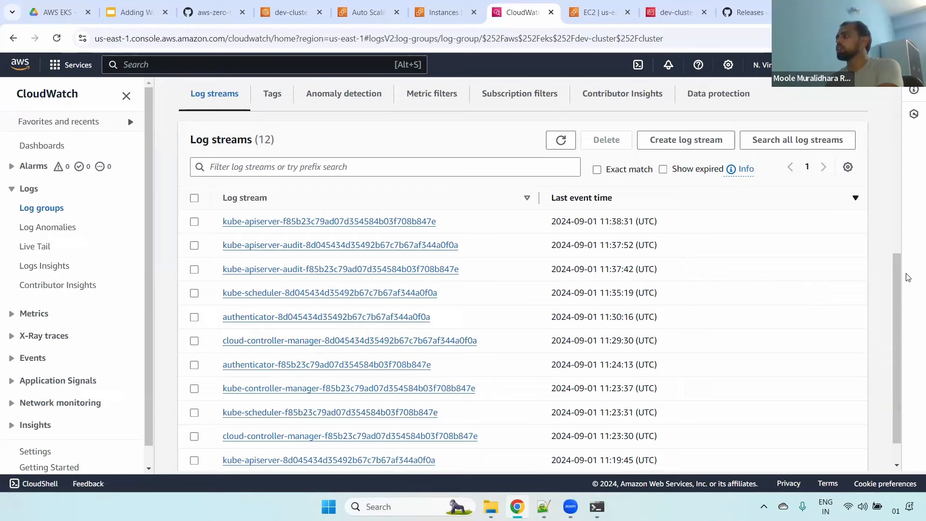
scroll(914, 289, down, 1)
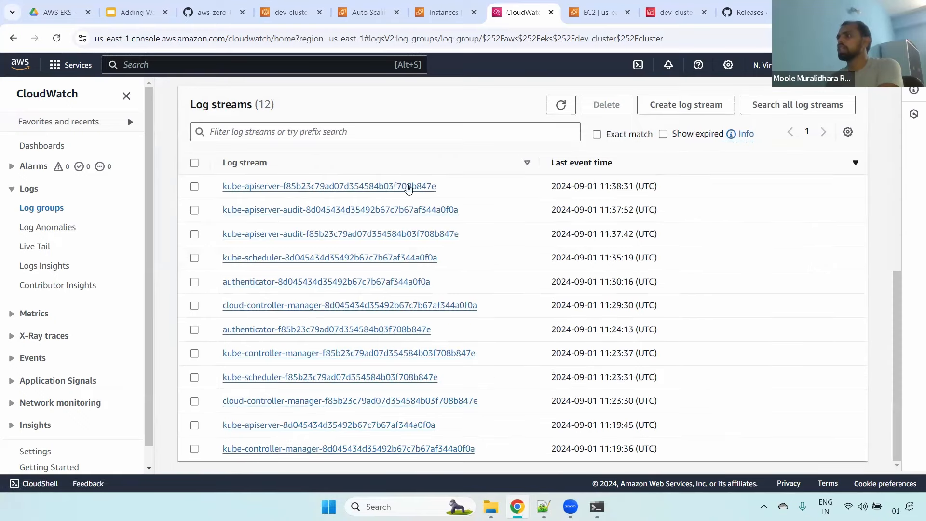
click(406, 187)
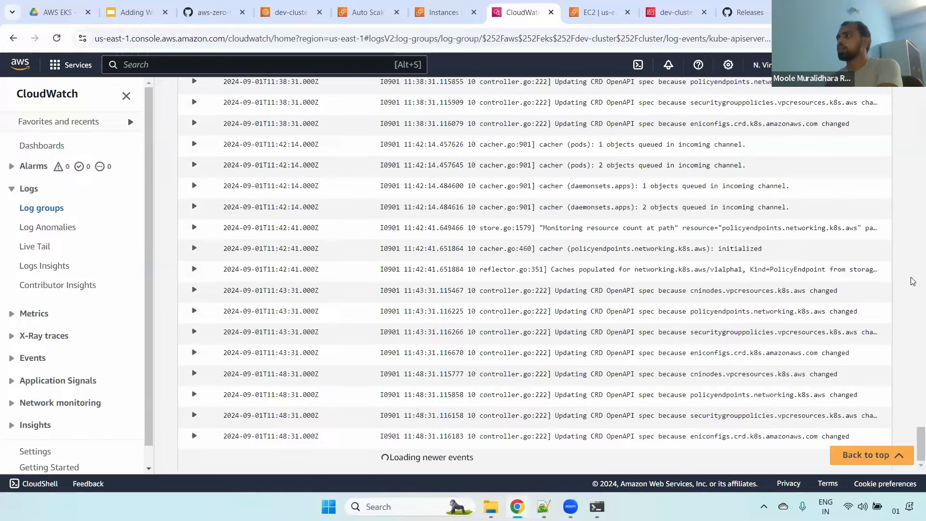
scroll(910, 113, up, 20)
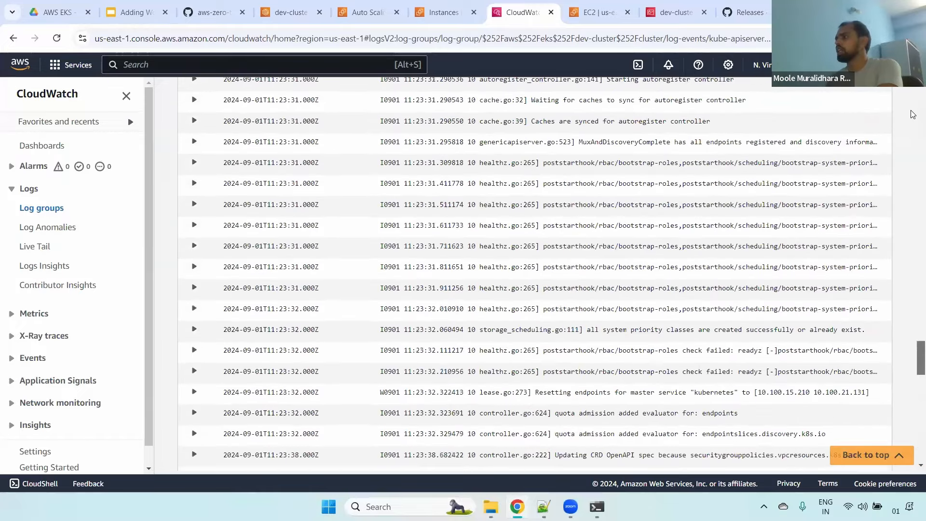
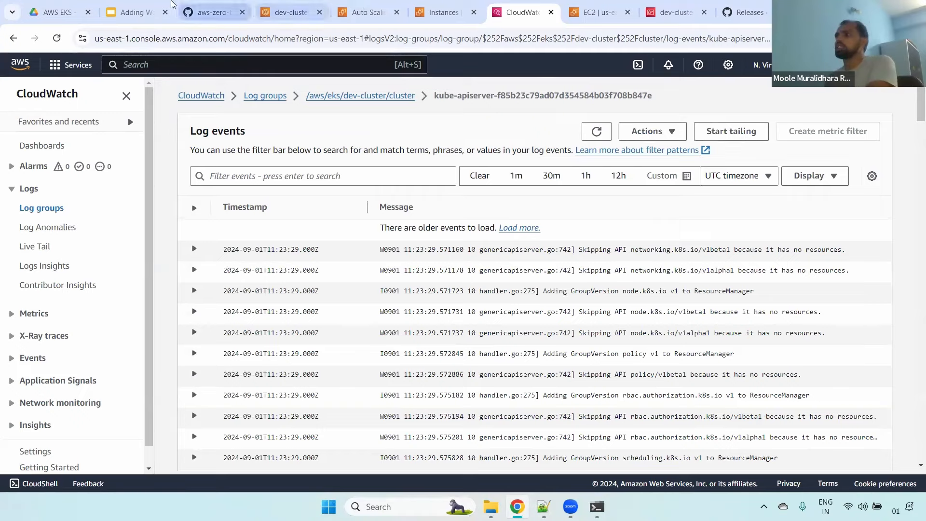
Leave the presentation slideshow and return to the dev-cluster page to highlight the cluster's name
click(143, 6)
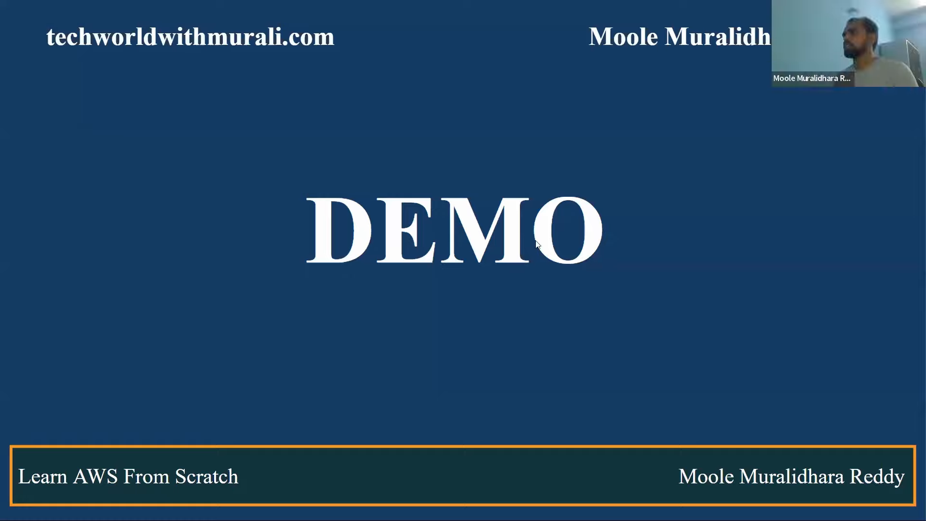
key(Escape)
click(524, 5)
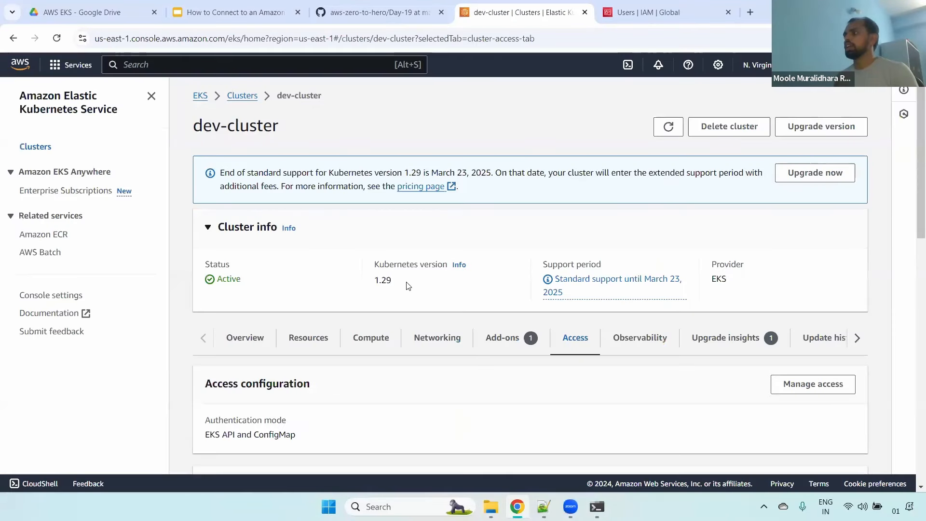
drag(193, 126, 280, 128)
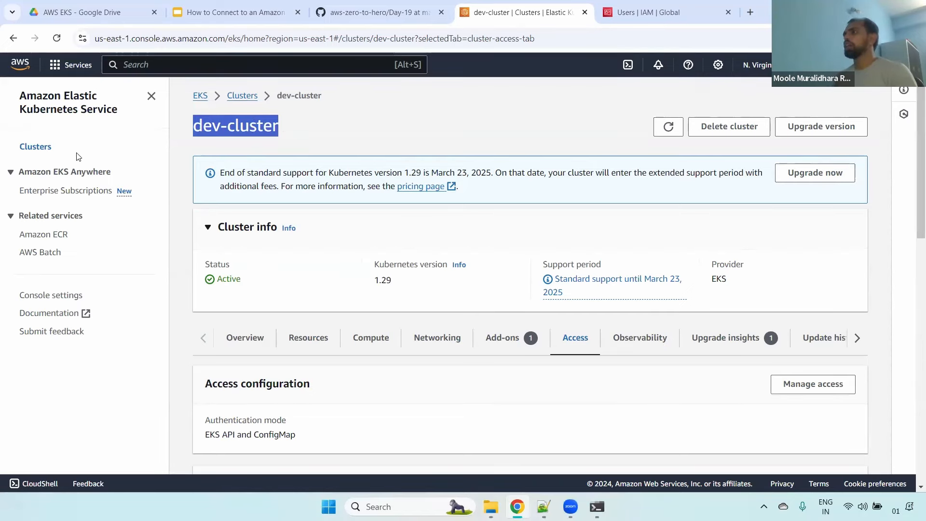
Switch to the Command Prompt window opened in the Downloads folder
key(alt+Tab)
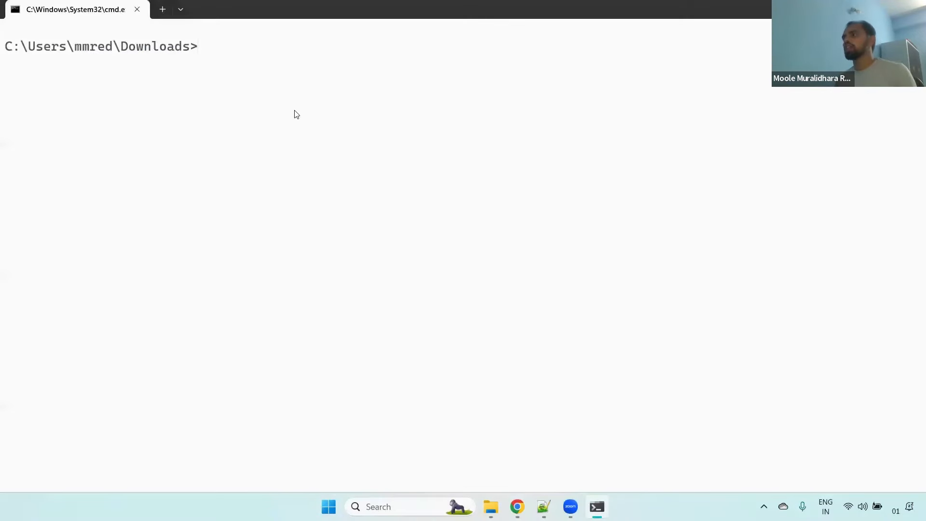
key(alt+Tab)
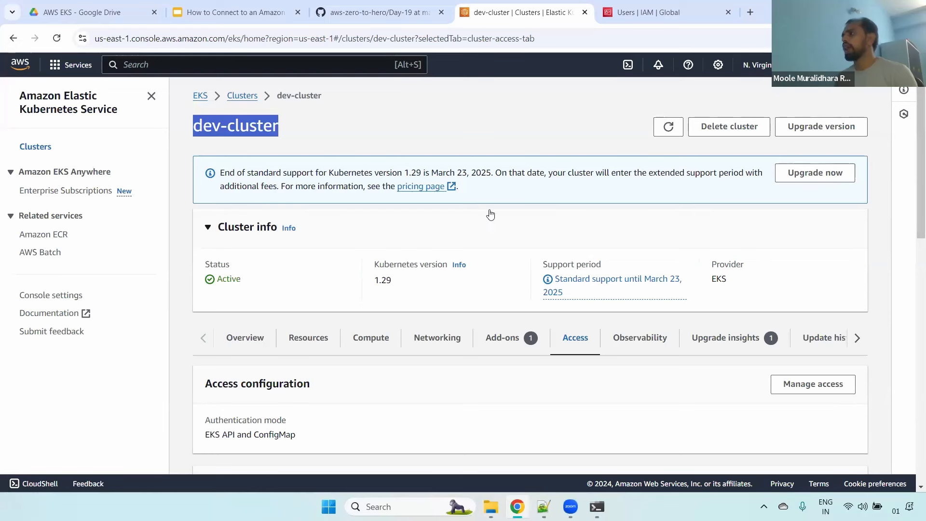
key(alt+Tab)
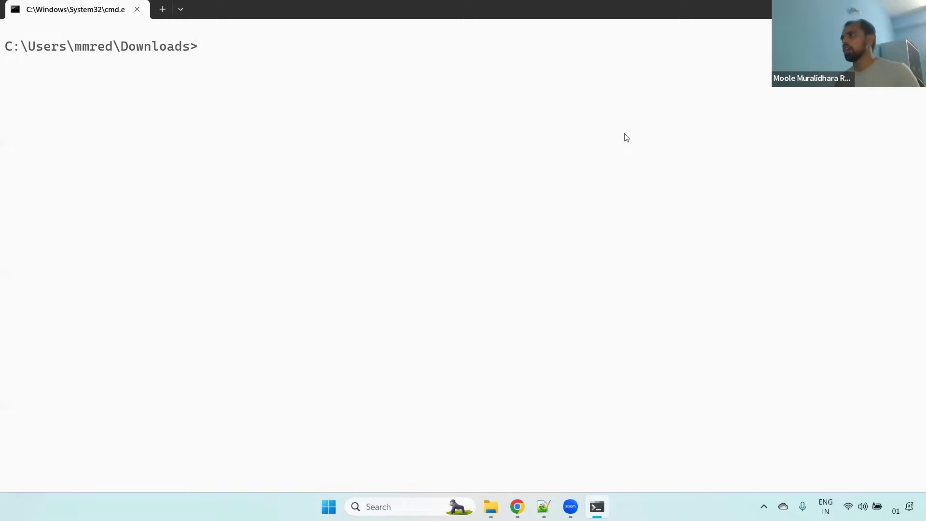
Switch to the browser's GitHub Day-19 guide and highlight the access key requirement in Step 8 on configuring the AWS CLI
key(alt+Tab)
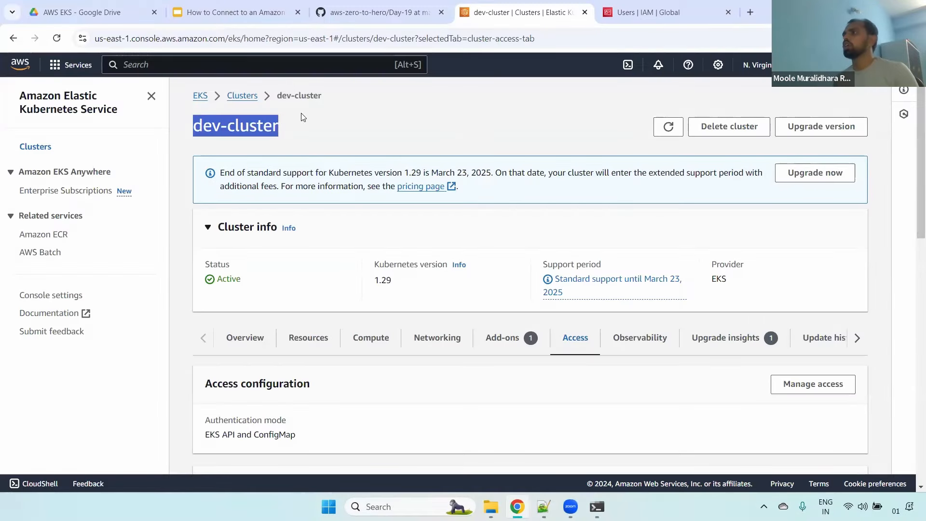
click(374, 12)
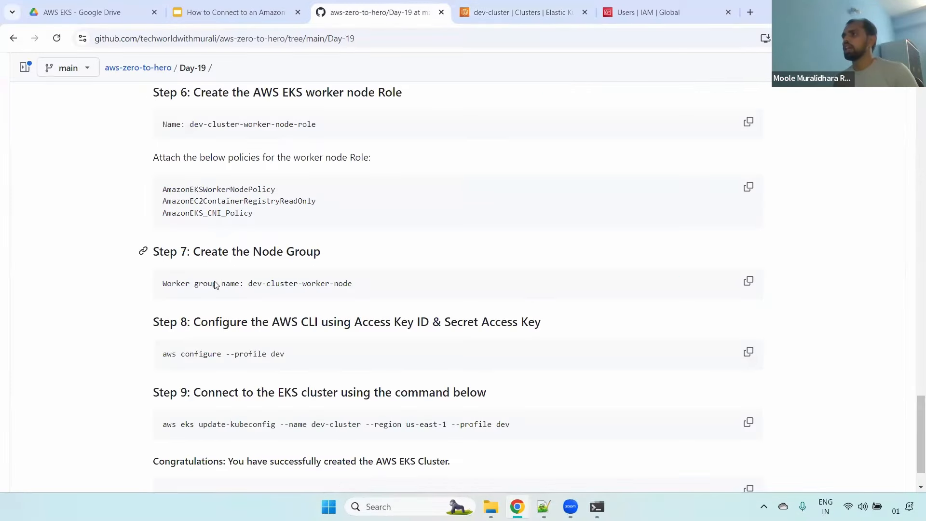
drag(914, 410, 914, 440)
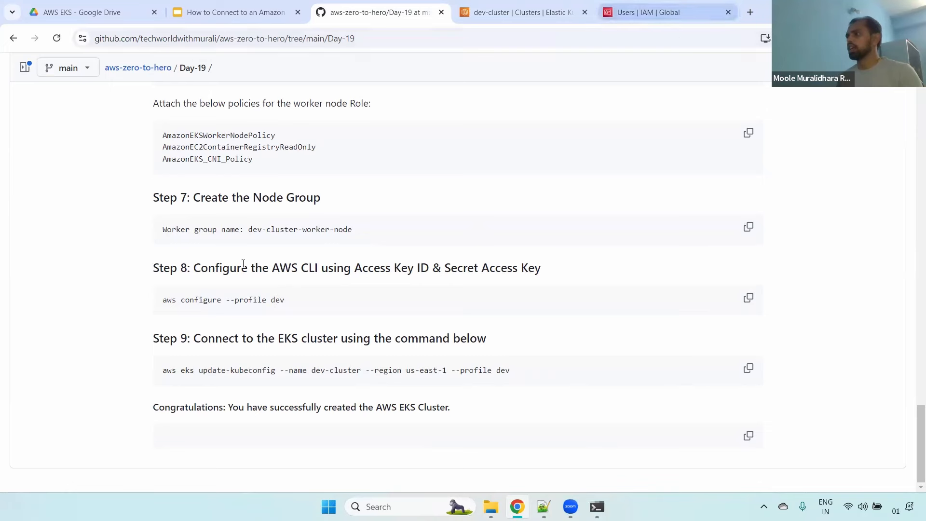
drag(363, 265, 565, 268)
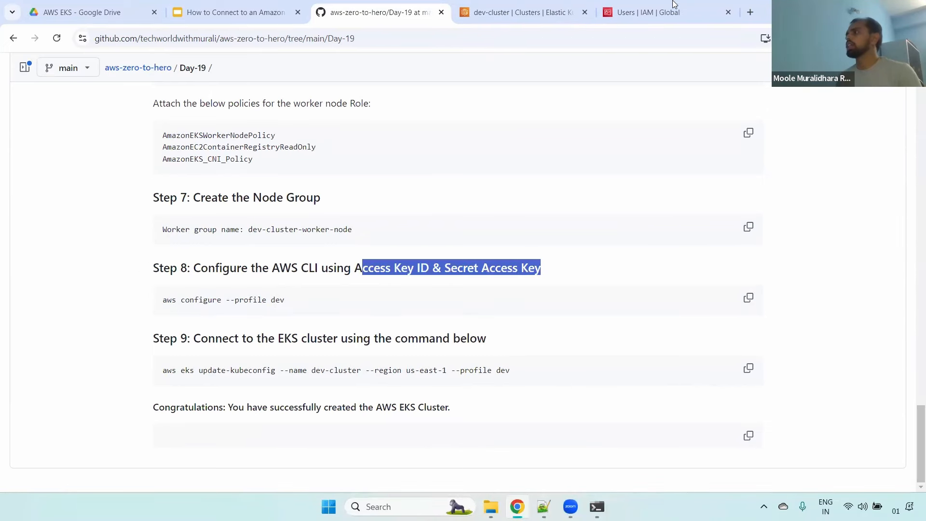
Open the first-listed IAM user's security credentials and locate the Access keys section
click(674, 8)
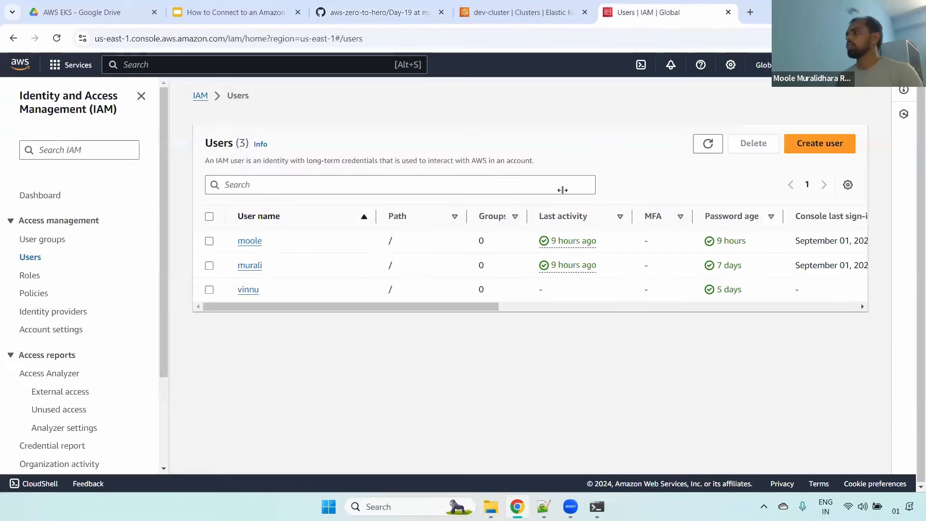
click(247, 242)
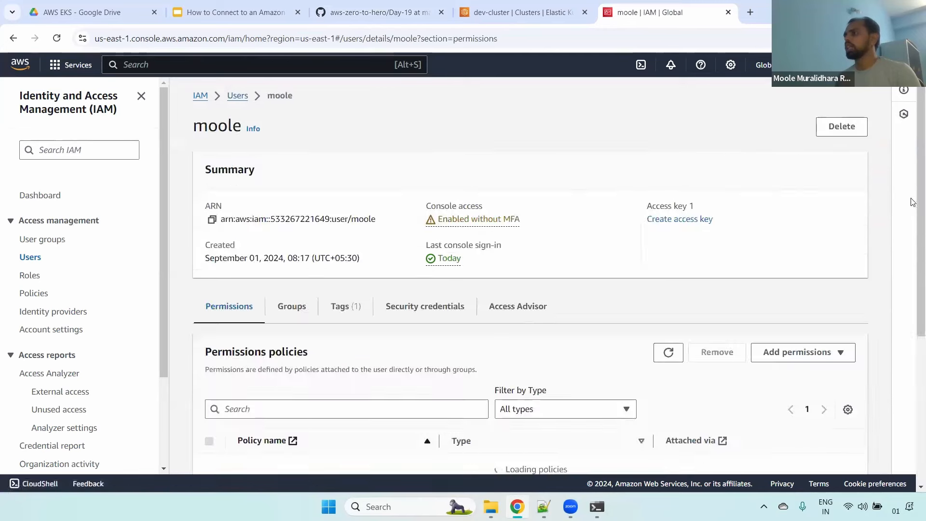
scroll(568, 181, down, 4)
click(425, 118)
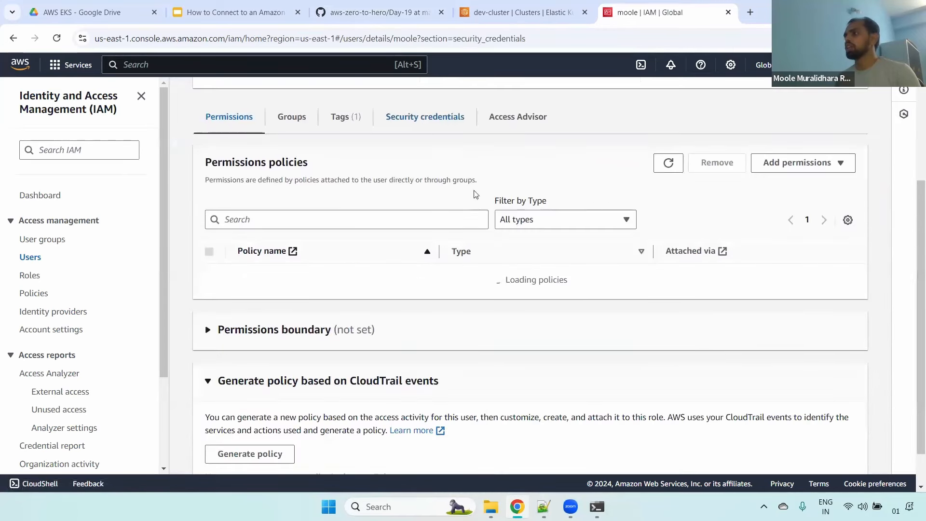
drag(914, 193, 913, 280)
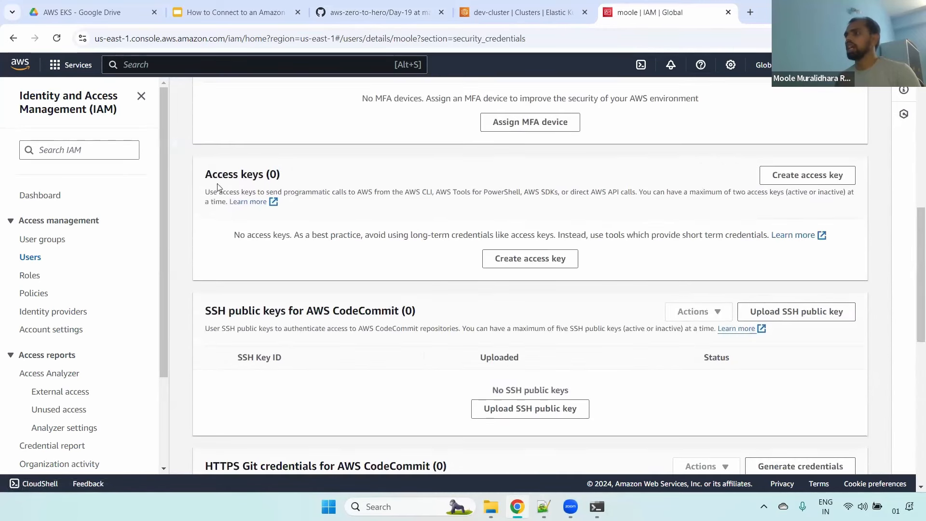
drag(212, 175, 263, 175)
Create an access key for the Command Line Interface (CLI) use case, acknowledging the recommendation and leaving the description tag empty
click(530, 258)
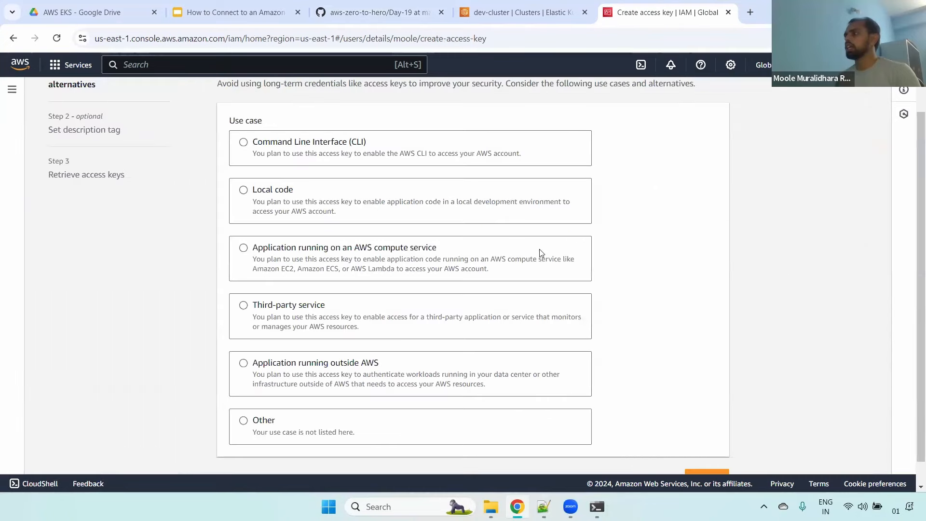
click(313, 148)
drag(913, 190, 913, 284)
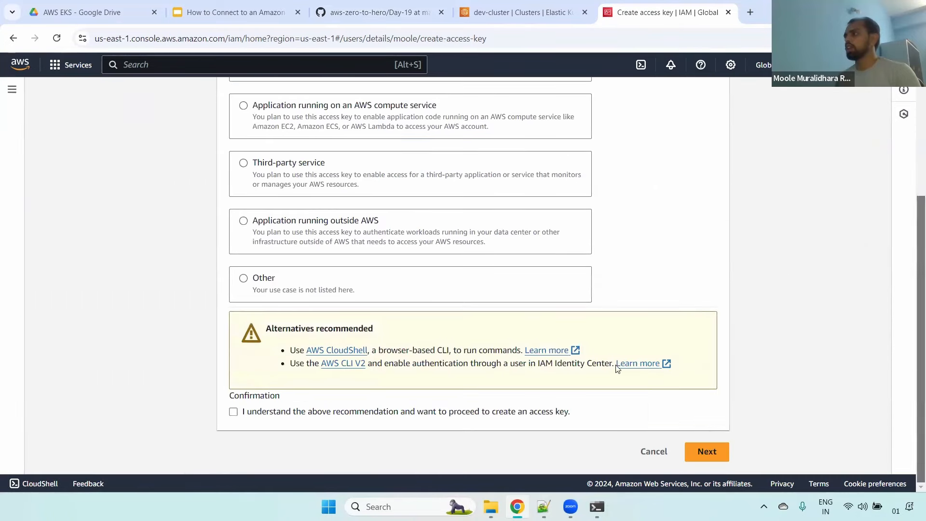
click(233, 411)
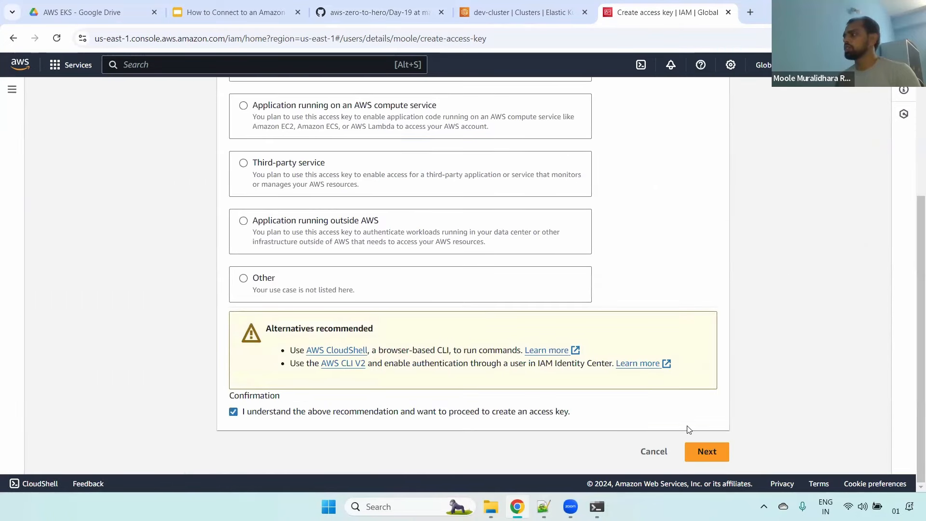
click(695, 448)
click(682, 269)
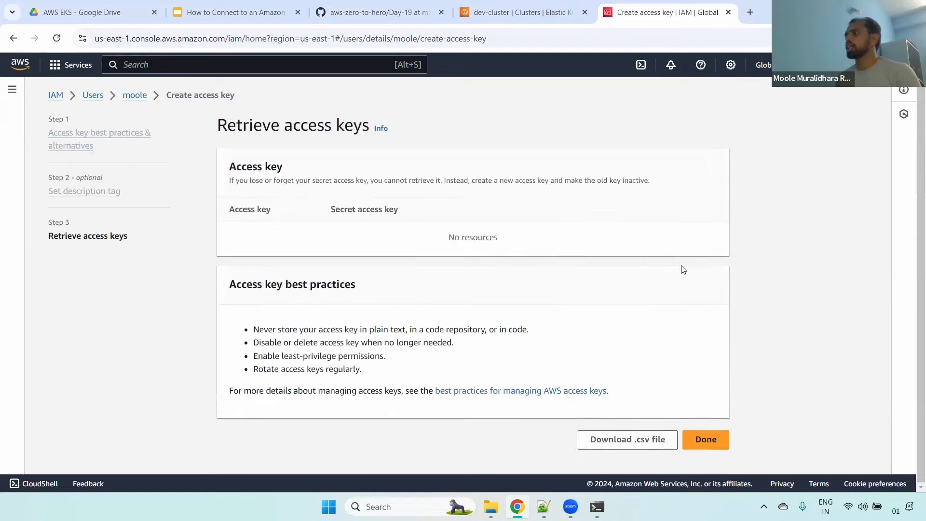
Copy the new access key ID and paste it below the existing text in the Notepad++ note new 269
click(236, 257)
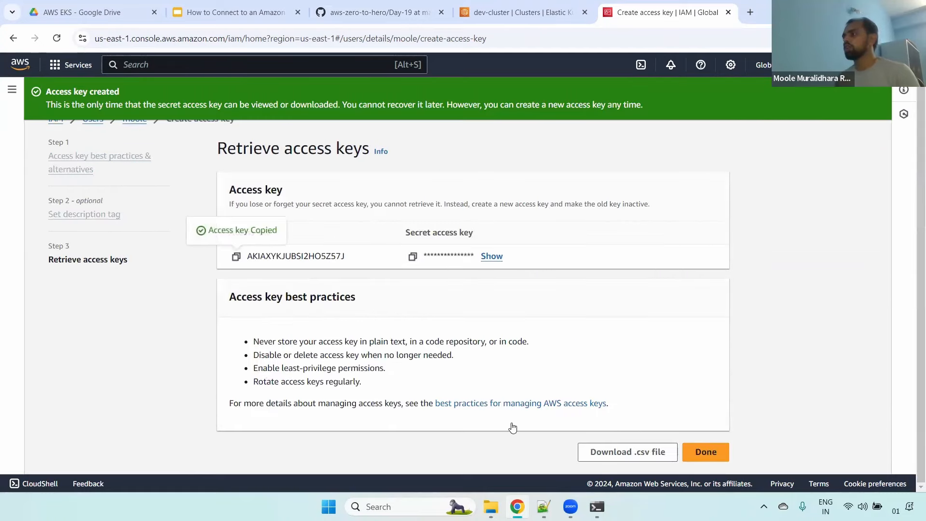
key(alt+Tab)
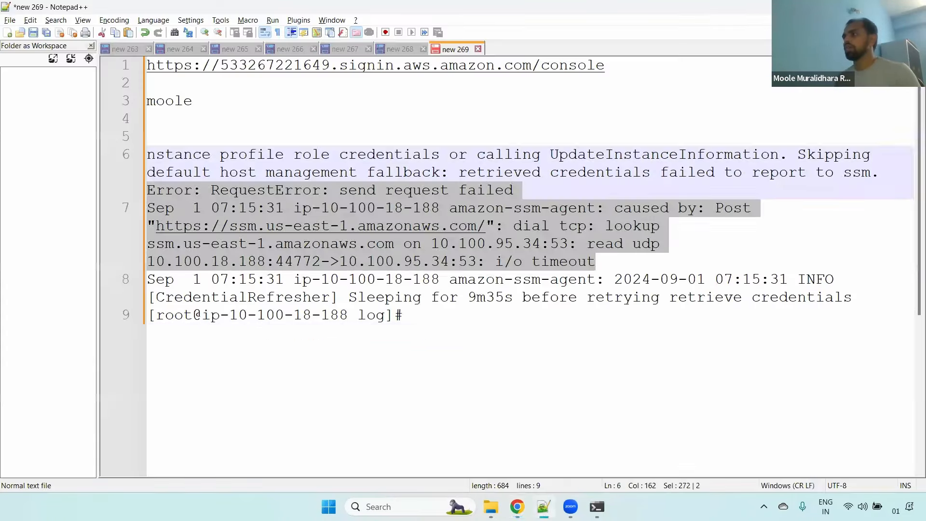
click(526, 355)
key(Return)
key(Return)
key(Return)
key(Return)
key(Return)
key(Return)
key(Return)
key(Return)
key(Return)
key(Return)
key(Return)
key(Return)
key(Return)
key(Return)
key(Return)
key(Return)
key(Return)
key(Return)
key(Return)
key(Return)
key(Return)
key(Return)
key(Return)
key(Return)
click(224, 154)
key(ctrl+v)
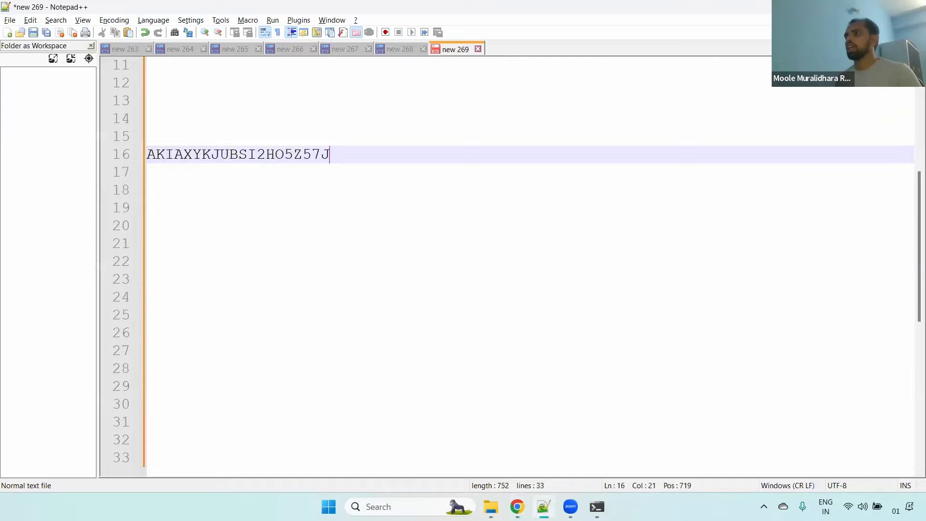
key(Return)
key(Return)
Copy the secret access key from the IAM page and paste it below the access key ID in the Notepad++ note
key(alt+Tab)
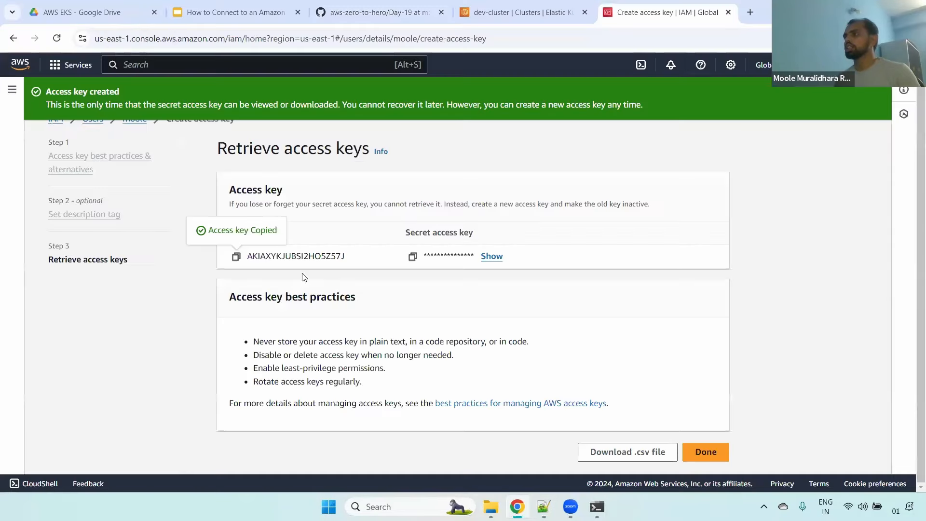
click(412, 257)
key(alt+Tab)
key(Return)
key(ctrl+v)
key(Return)
key(Return)
key(Return)
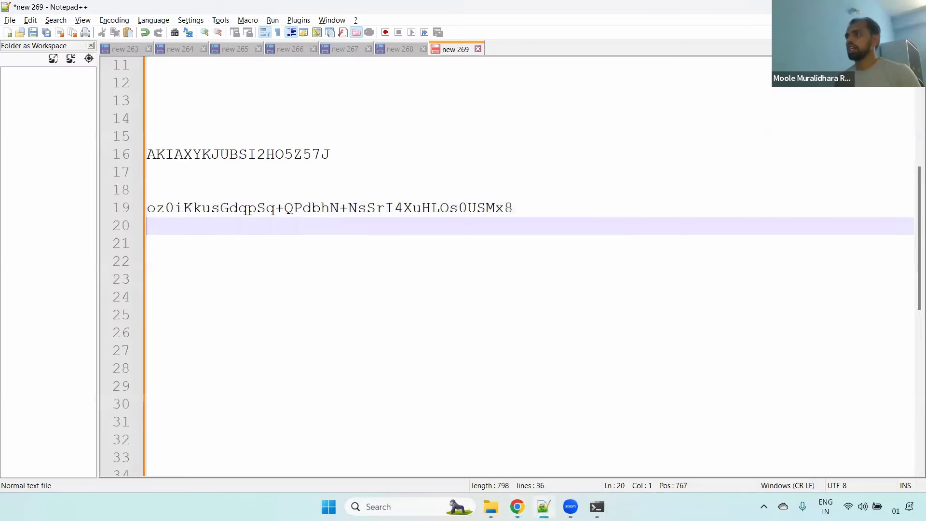
Copy the column heading "Access key" from the IAM page and add it as a label above the access key ID in Notepad++
key(alt+Tab)
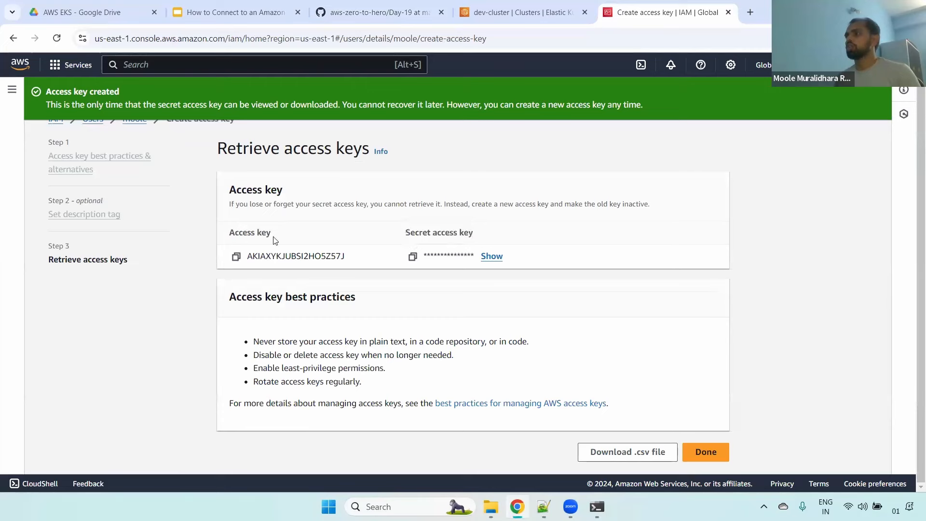
drag(229, 233, 287, 237)
key(ctrl+c)
key(alt+Tab)
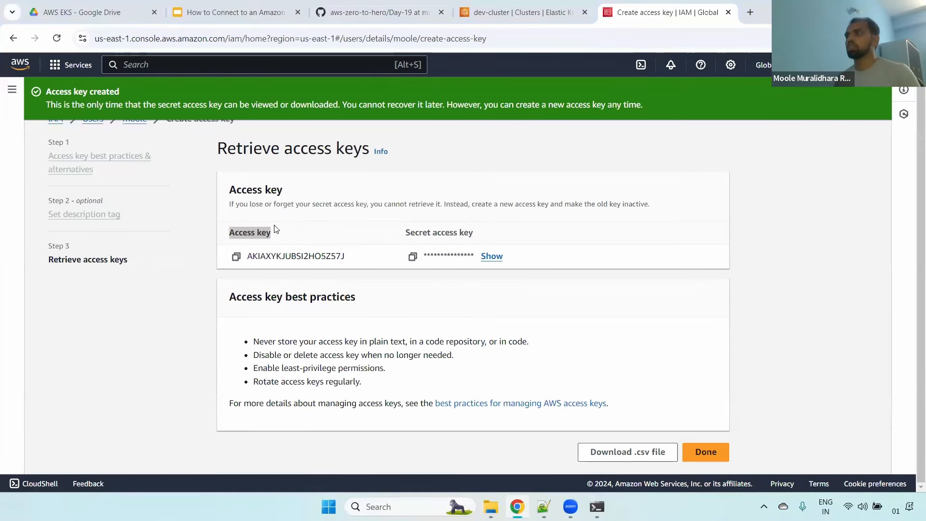
click(198, 137)
key(ctrl+v)
key(Return)
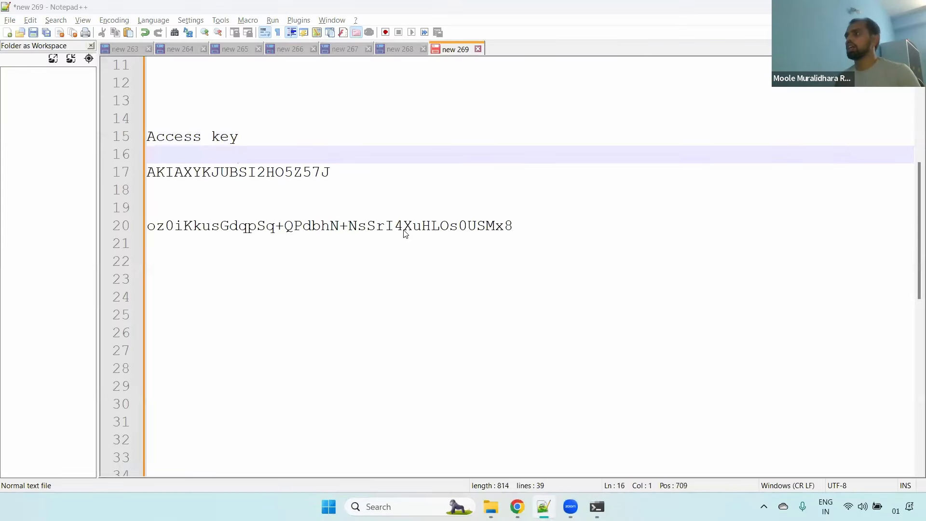
Copy the column heading "Secret access key" from the IAM page and add it as a label above the secret in Notepad++
key(alt+Tab)
drag(406, 233, 476, 240)
key(ctrl+c)
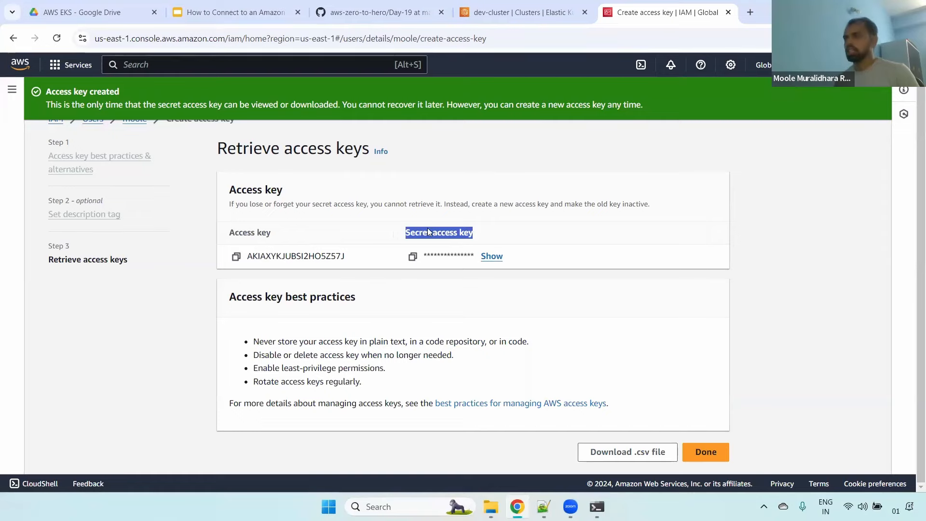
key(alt+Tab)
click(182, 203)
key(ctrl+v)
key(Return)
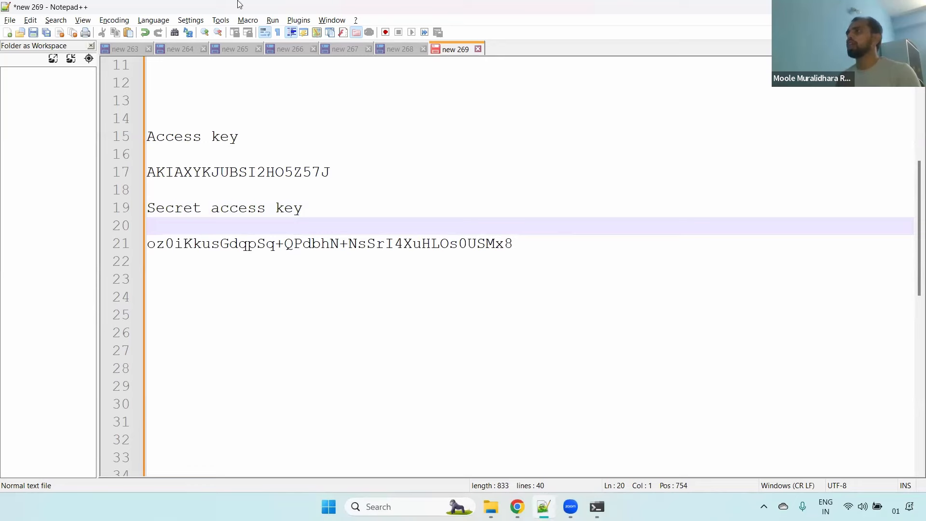
Return to the GitHub Day-19 guide in the browser and highlight parts of the Step 8 command aws configure --profile dev
key(alt+Tab)
key(ctrl+Tab)
drag(217, 301, 292, 303)
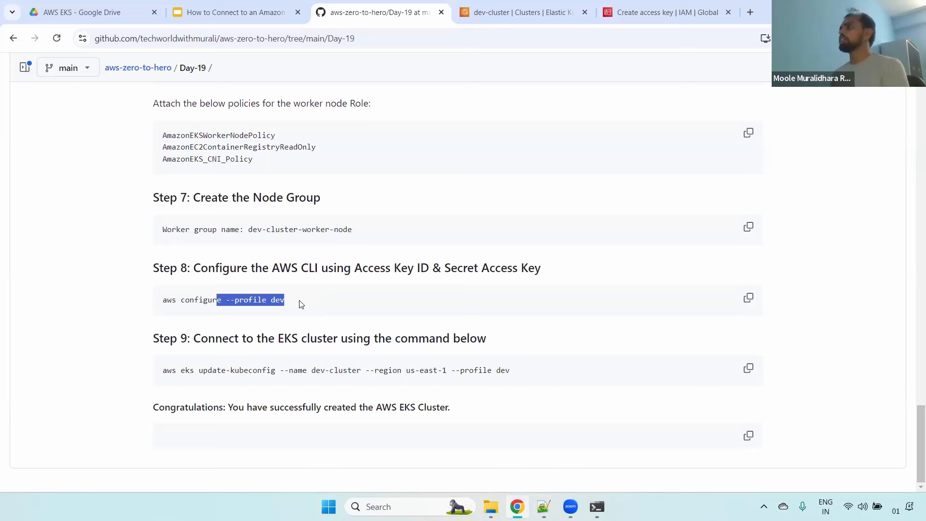
double_click(193, 297)
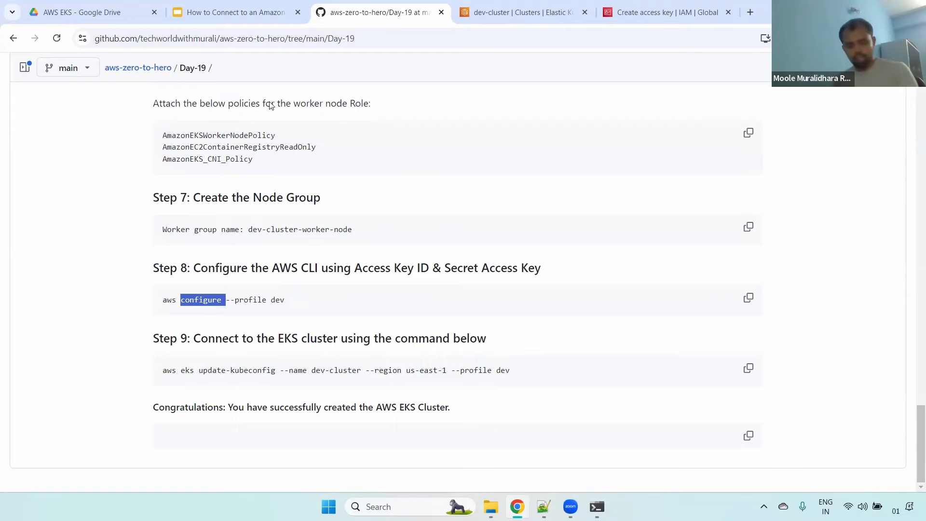
Switch to Command Prompt and run aws configure --profile dev
key(alt+Tab)
text(aws configure)
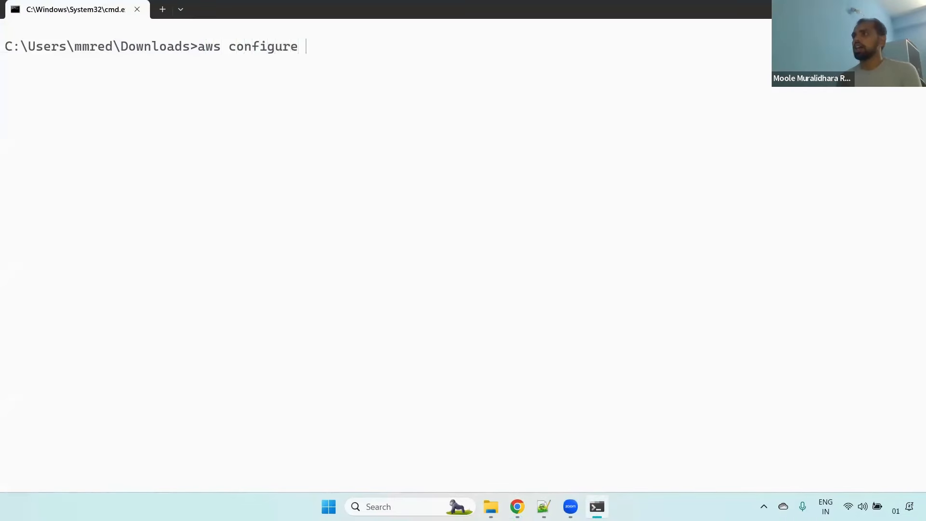
text( --prof)
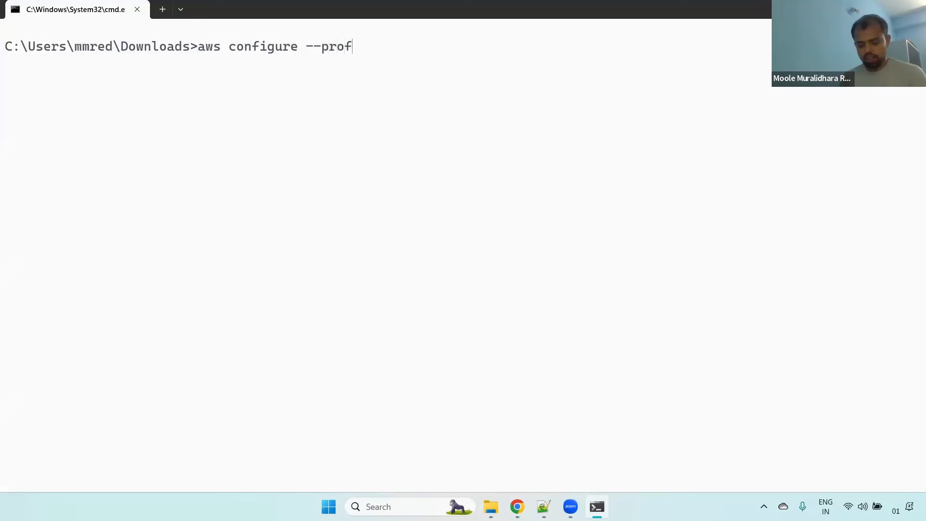
text(ile dev)
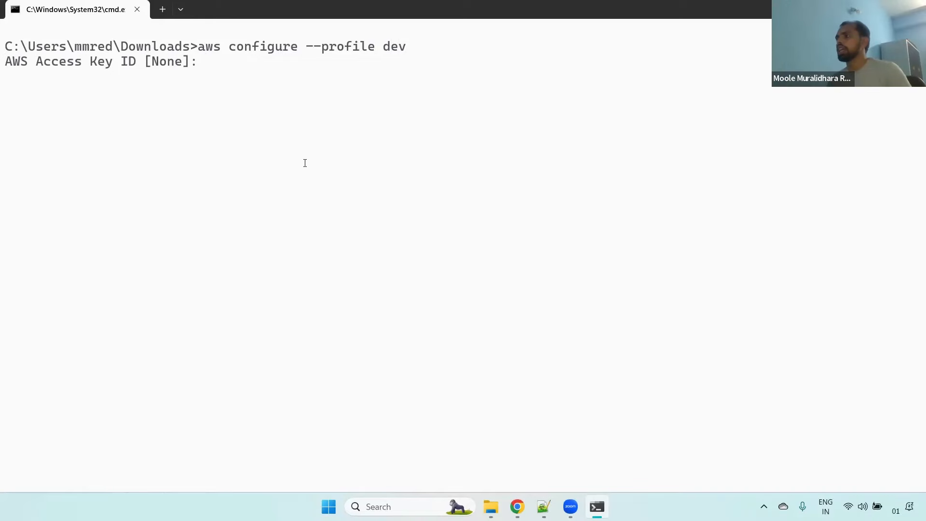
Copy the access key ID from the Notepad++ note and enter it as the AWS Access Key ID in Command Prompt
key(alt+Tab)
drag(330, 172, 146, 173)
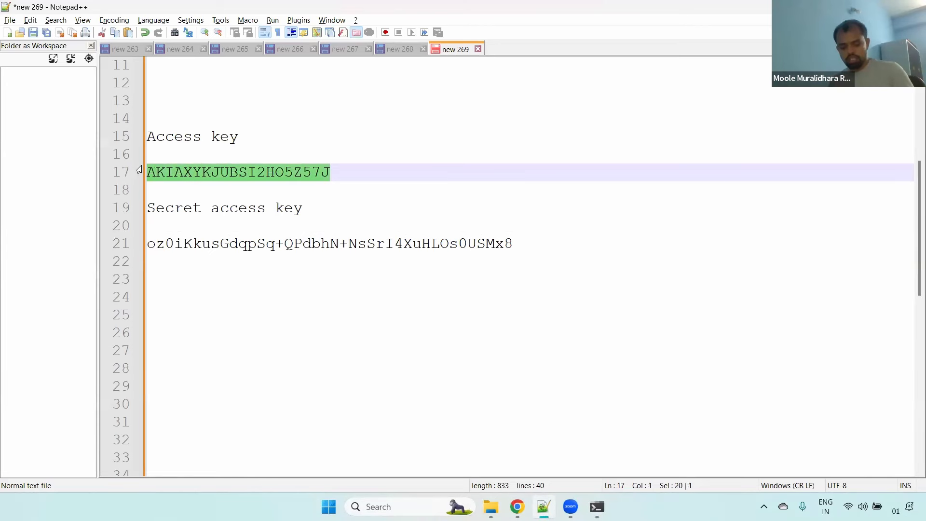
key(ctrl+c)
key(alt+Tab)
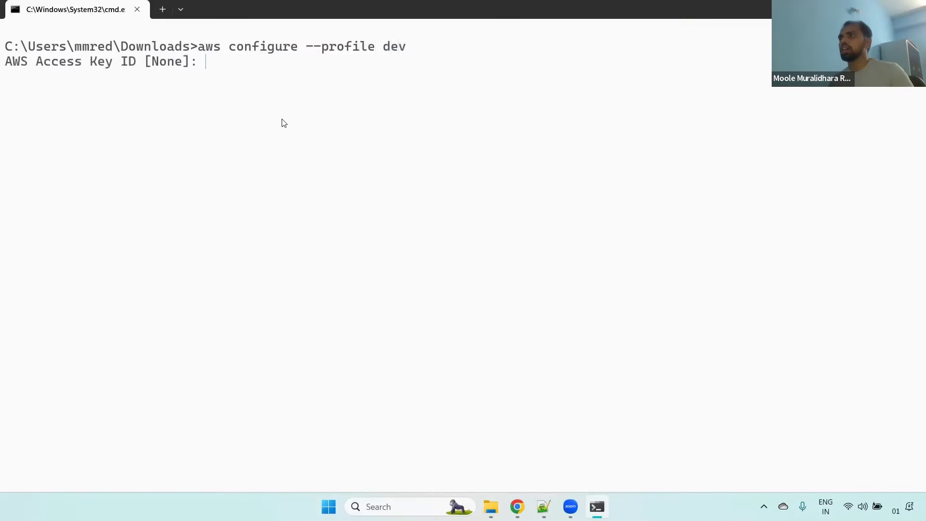
key(ctrl+v)
key(Return)
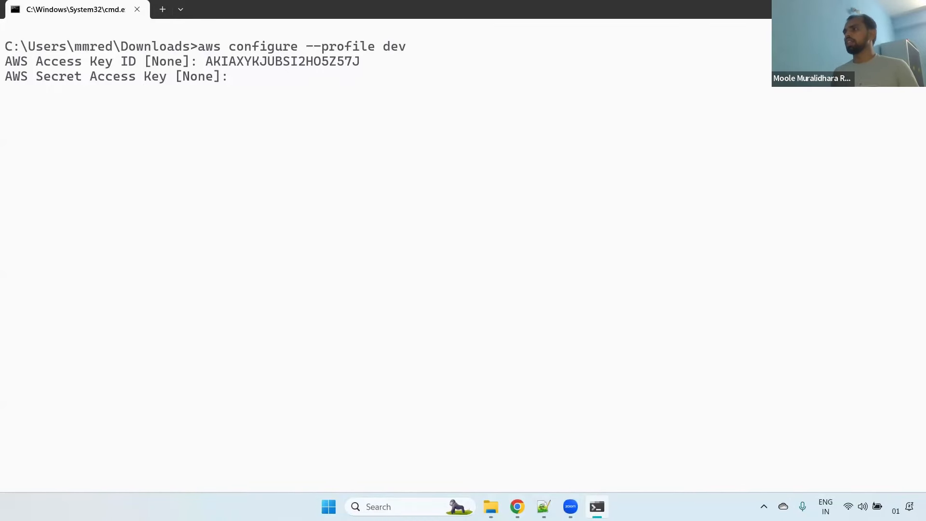
Copy the secret access key from the Notepad++ note and enter it as the AWS Secret Access Key in Command Prompt
key(alt+Tab)
drag(521, 244, 131, 247)
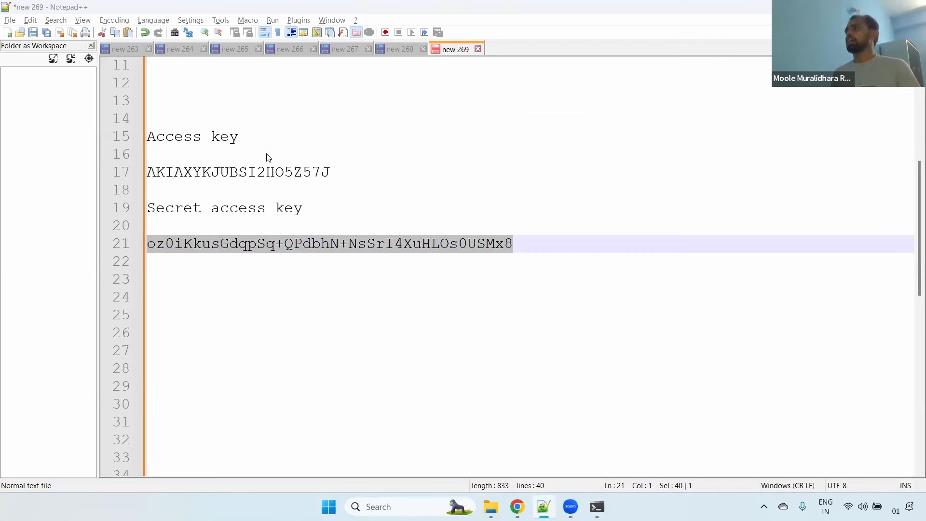
key(alt+Tab)
key(ctrl+v)
key(Return)
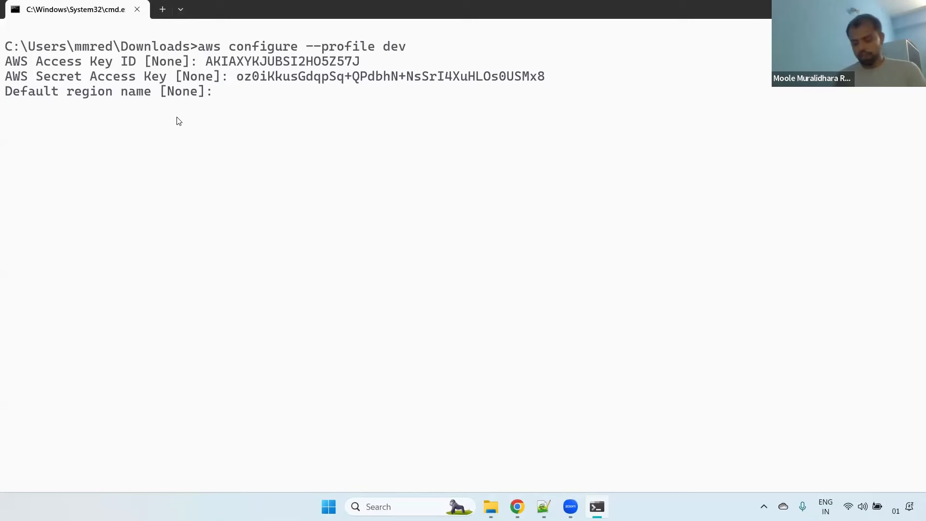
Set the dev profile's default region to us-east-1 and leave the default output format empty
text(us-east-)
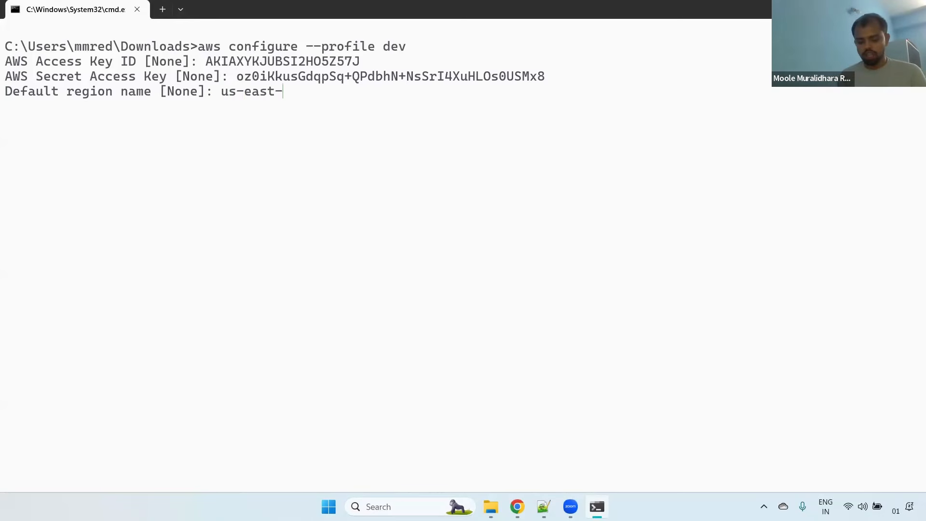
text(1)
key(Return)
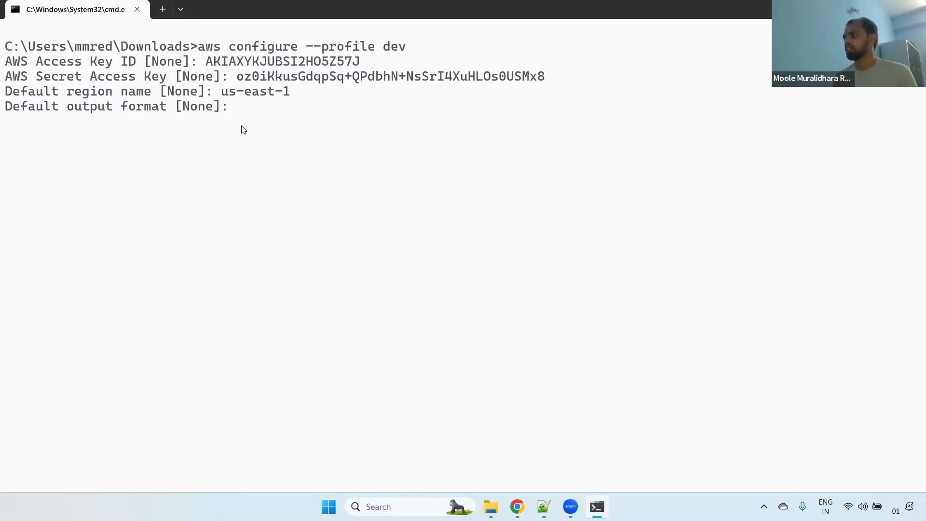
key(Return)
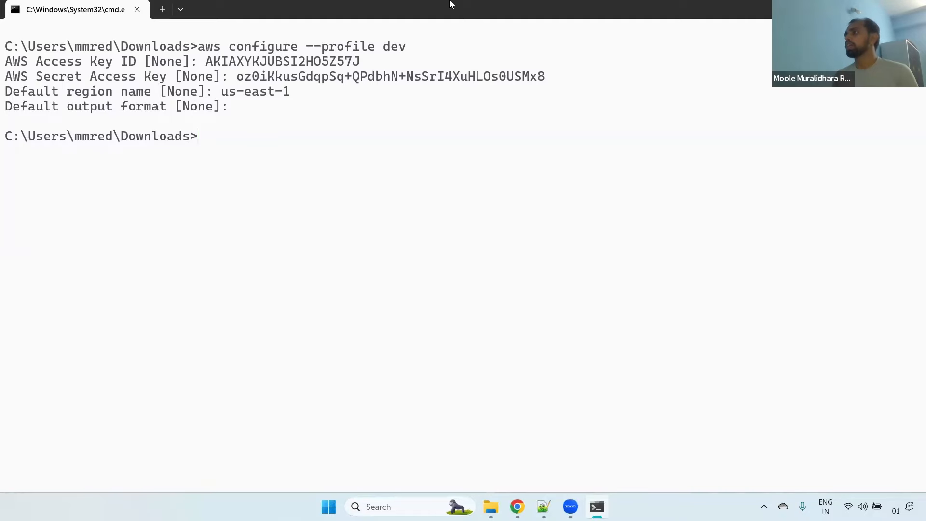
Switch to Chrome, finish the access key creation, and review the IAM user's attached permissions policies
key(alt+Tab)
click(636, 3)
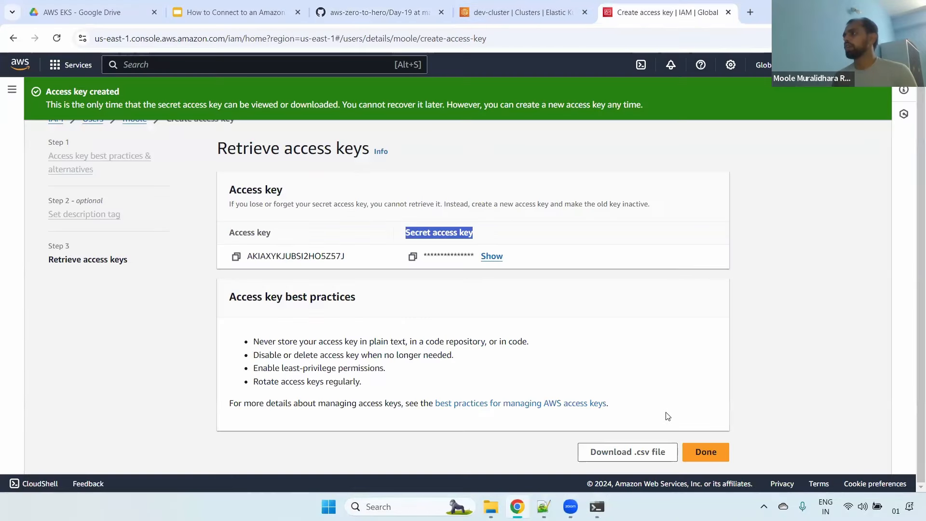
click(704, 452)
click(590, 314)
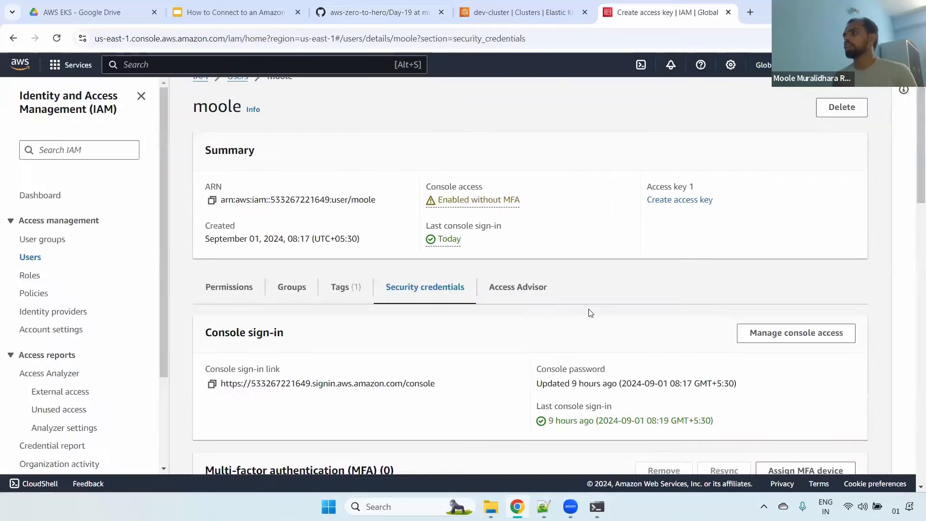
click(231, 298)
scroll(913, 172, down, 3)
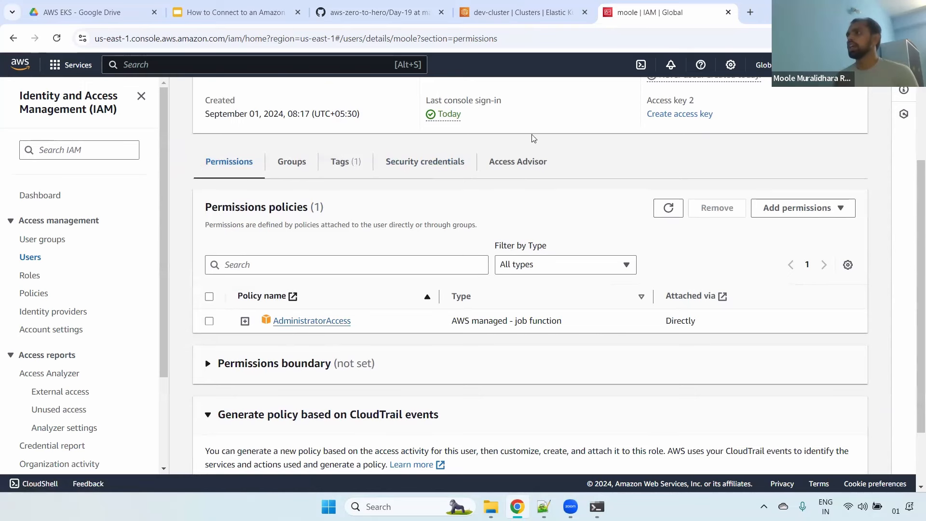
key(alt+Tab)
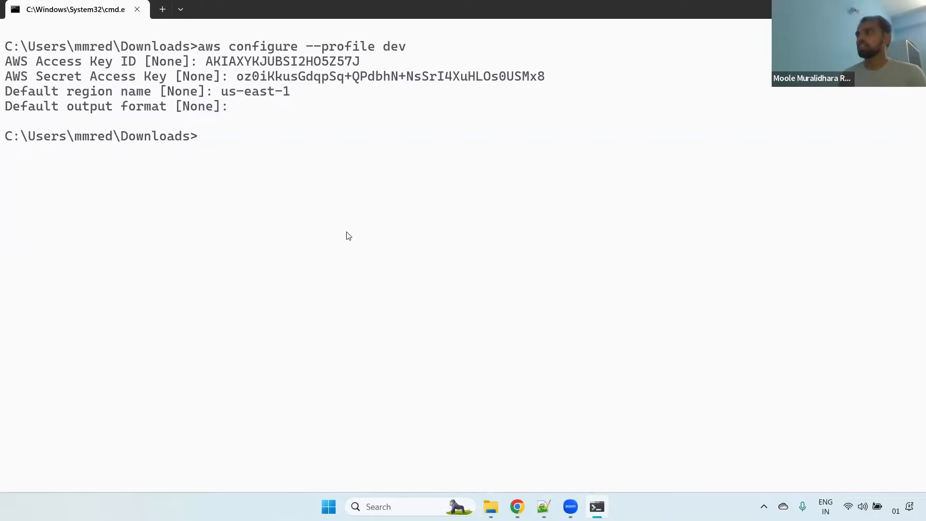
Examine the Step 9 command for connecting to the EKS cluster in the GitHub Day-19 guide, including its name, region and profile options
key(alt+Tab)
click(365, 4)
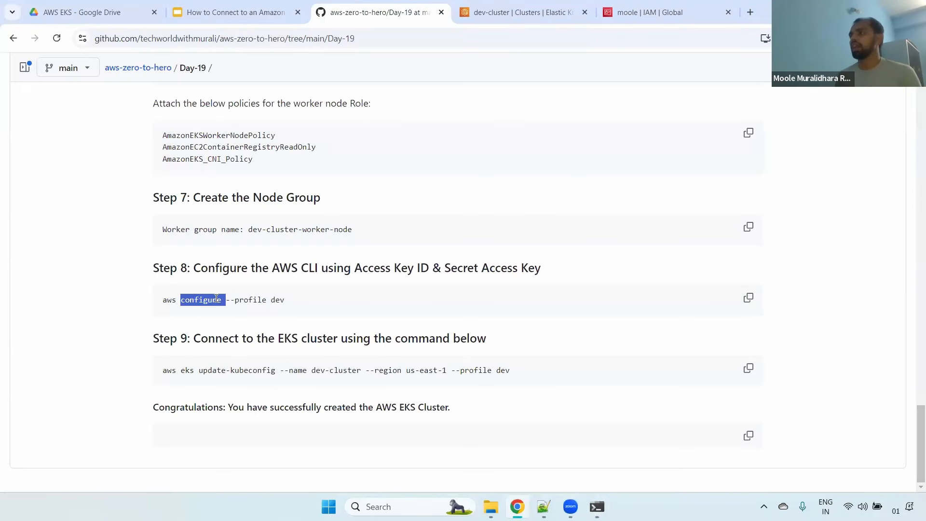
double_click(174, 370)
click(215, 369)
double_click(222, 370)
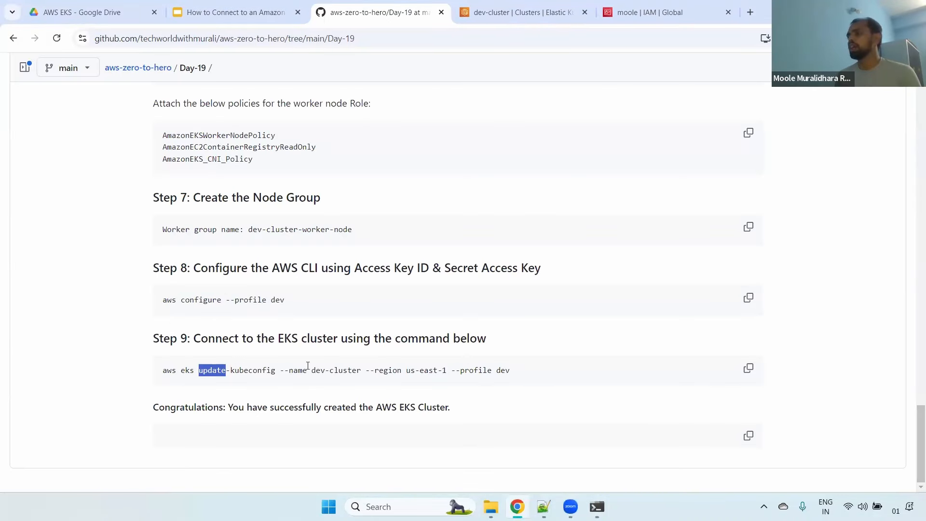
double_click(292, 370)
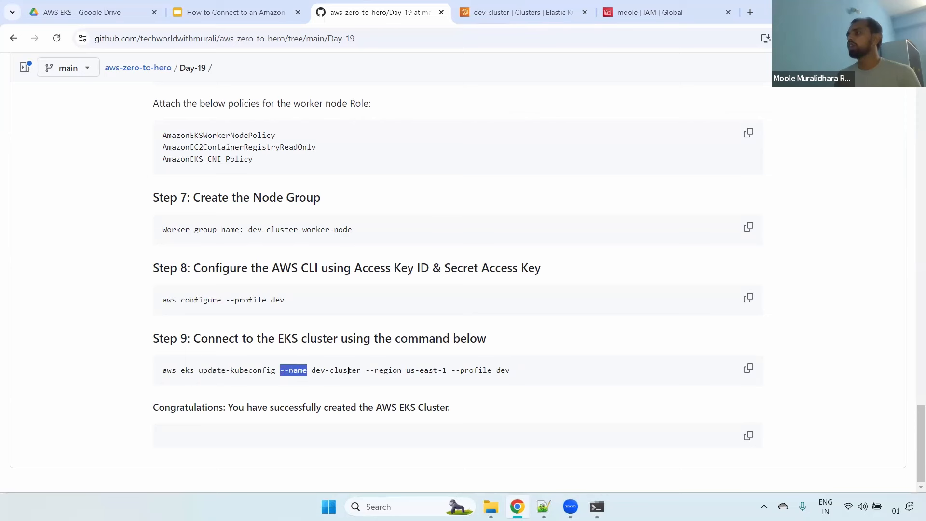
drag(311, 370, 361, 370)
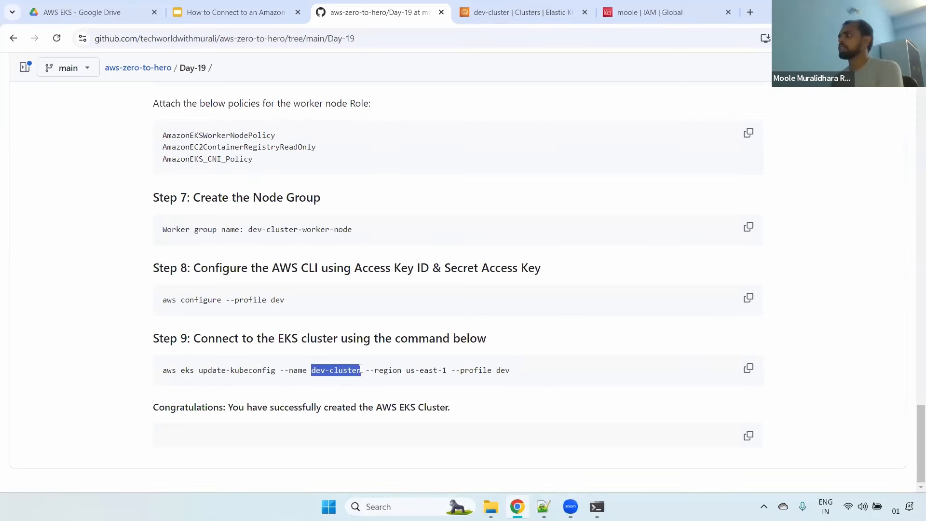
drag(372, 370, 448, 370)
click(428, 370)
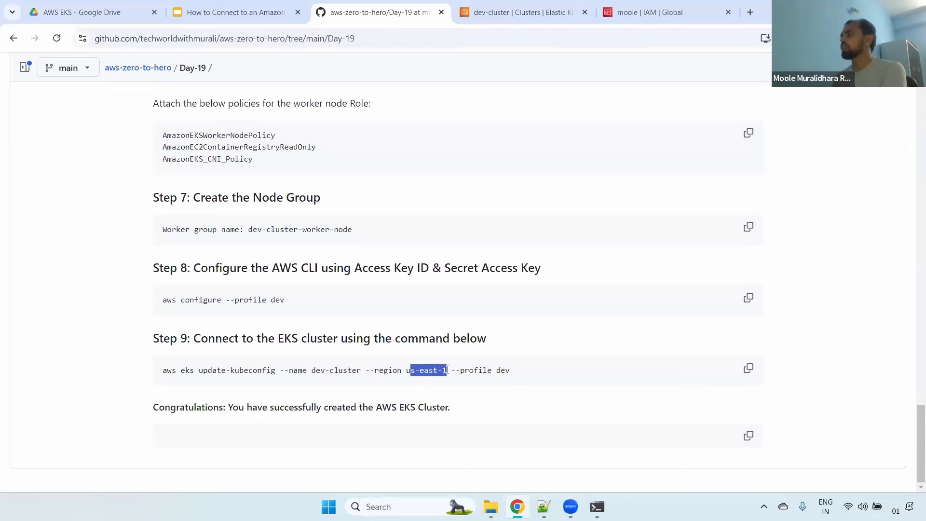
drag(457, 370, 513, 373)
double_click(502, 371)
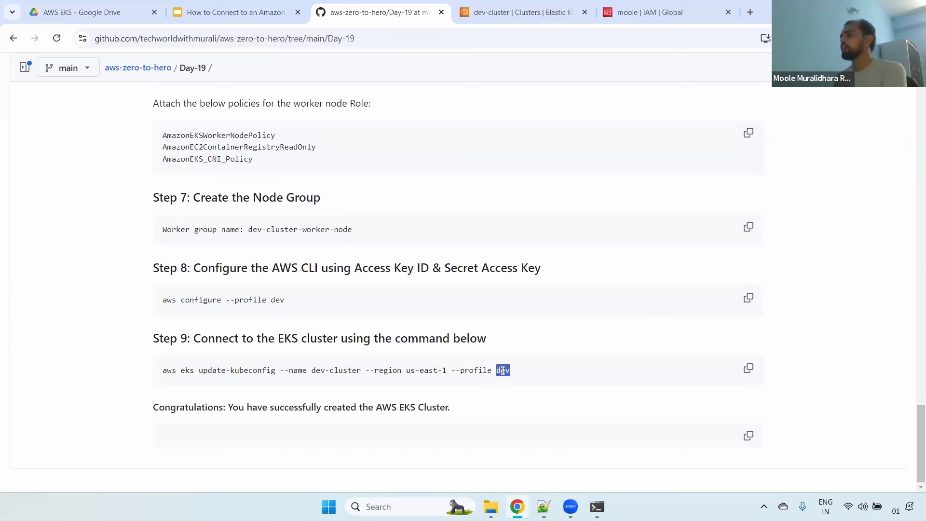
triple_click(503, 371)
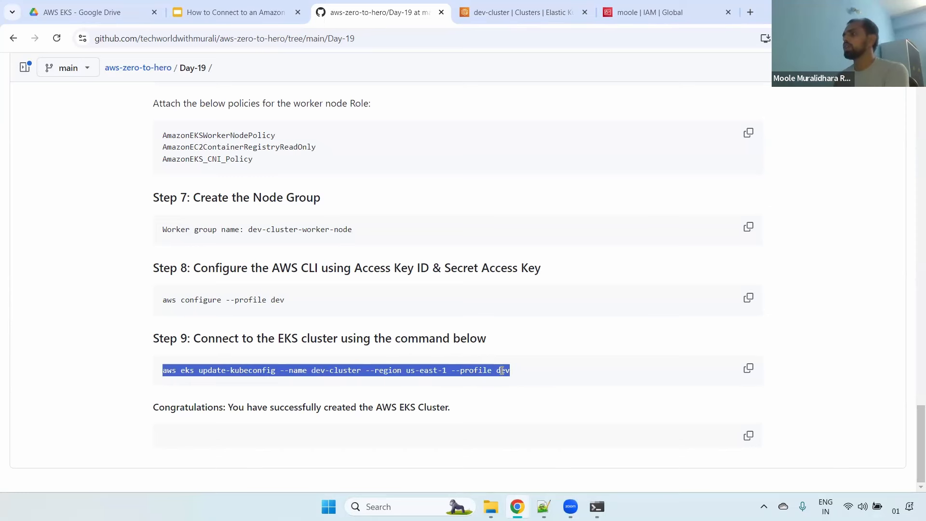
click(212, 370)
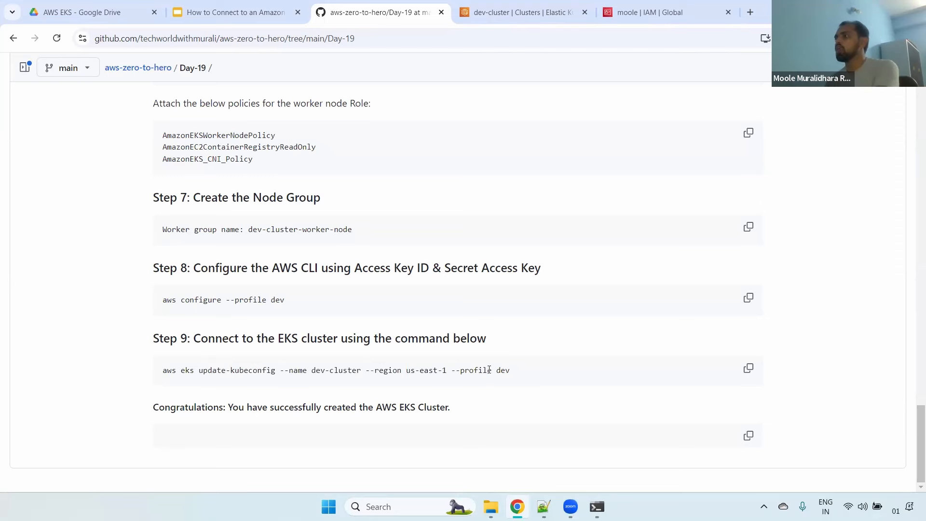
drag(490, 370, 519, 370)
Switch to File Explorer and open the .aws folder inside the current Windows user's home folder
click(491, 507)
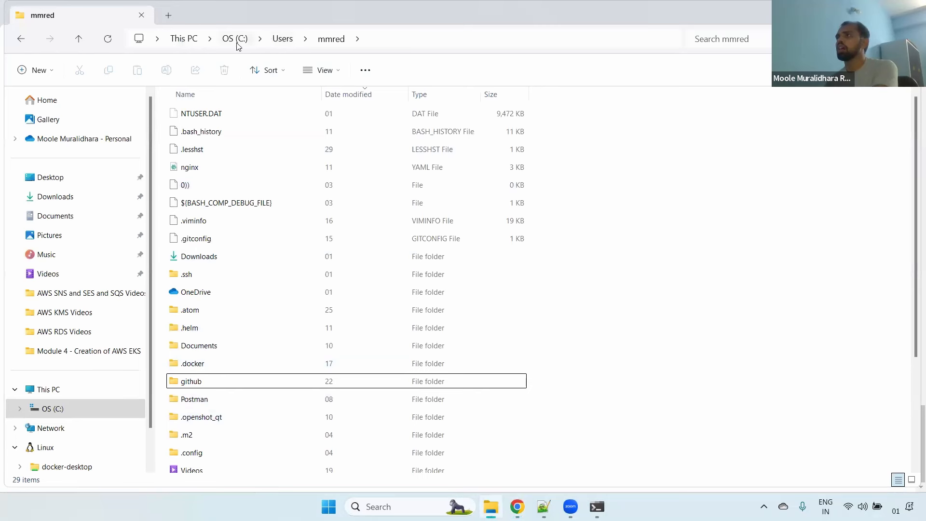
click(280, 40)
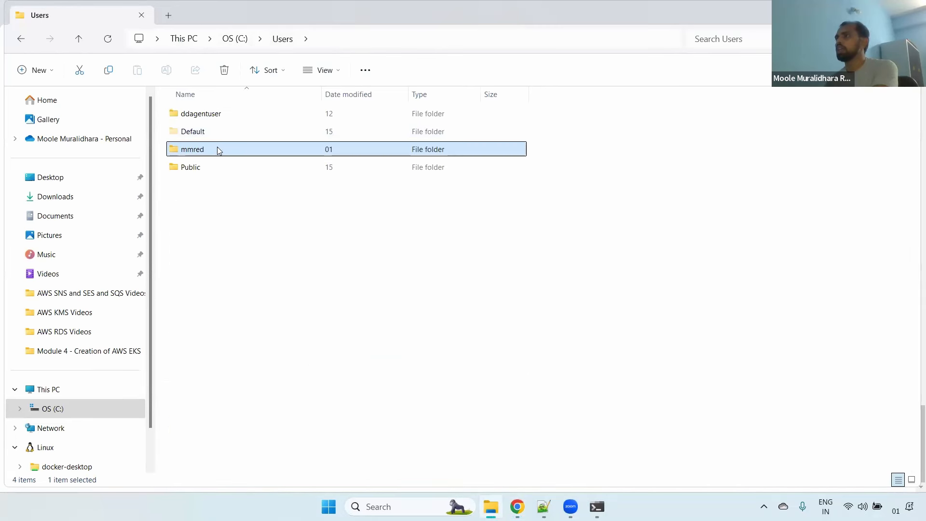
double_click(244, 149)
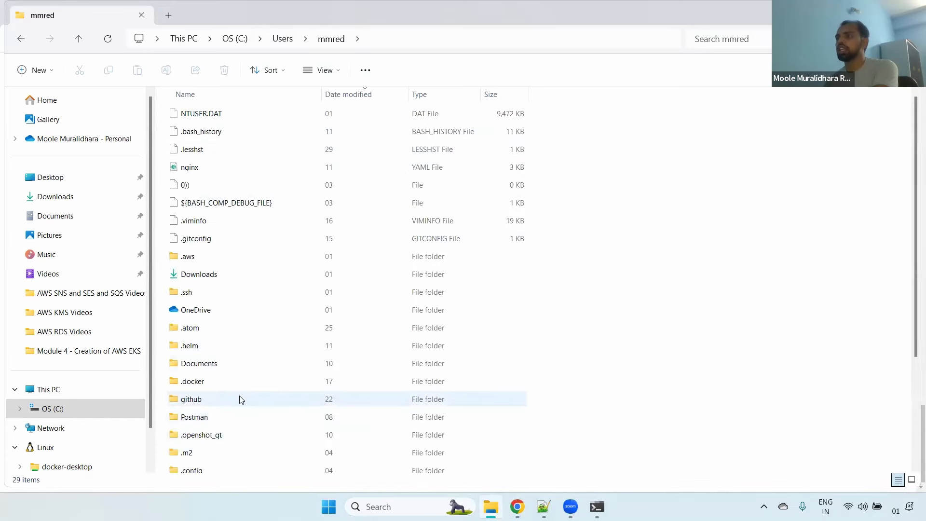
double_click(197, 257)
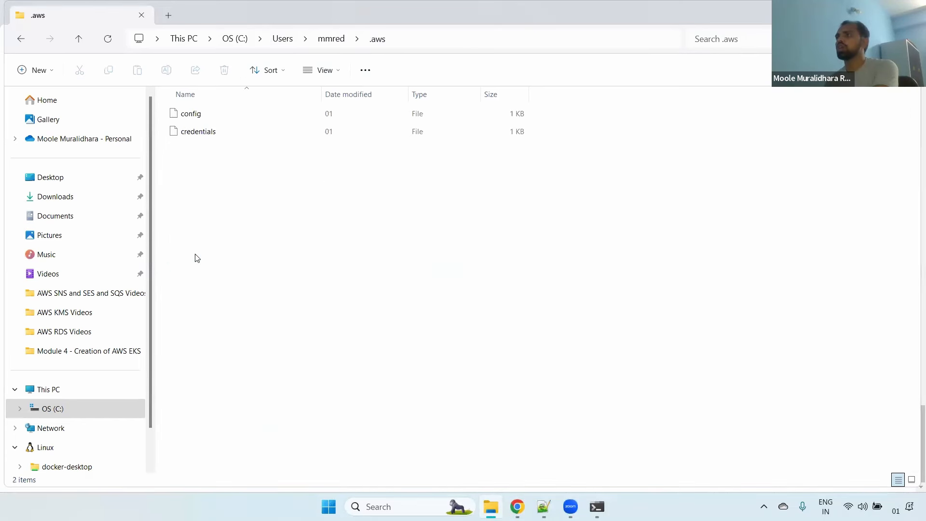
Open the credentials file in Notepad, maximize the window, and examine the dev profile's stored access key entries
click(214, 133)
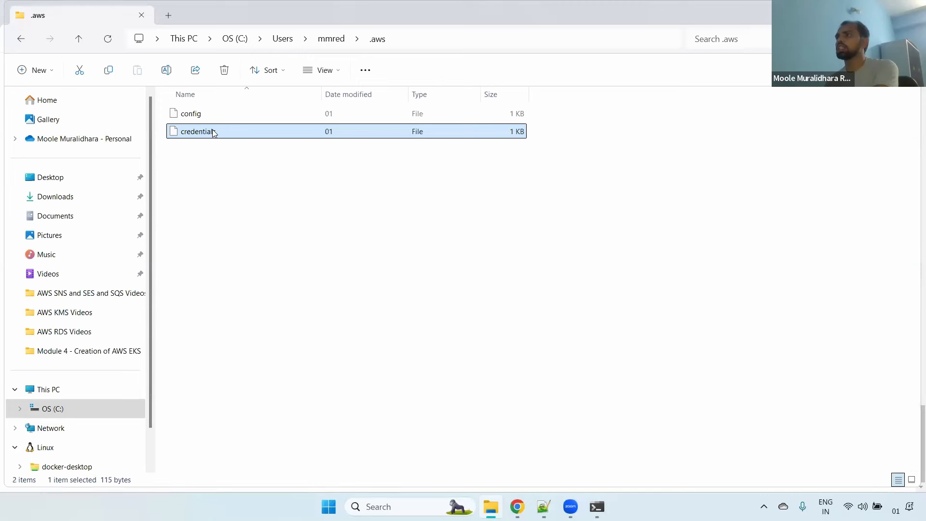
right_click(214, 133)
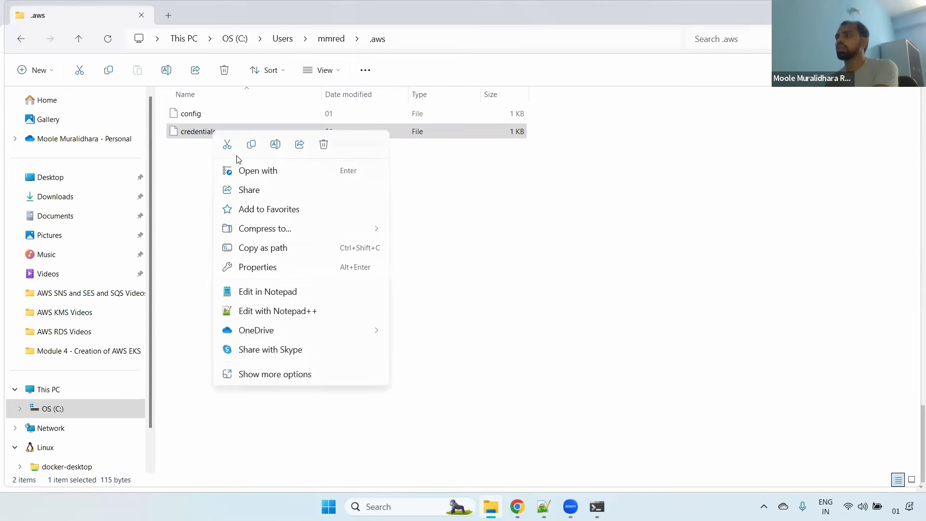
click(271, 293)
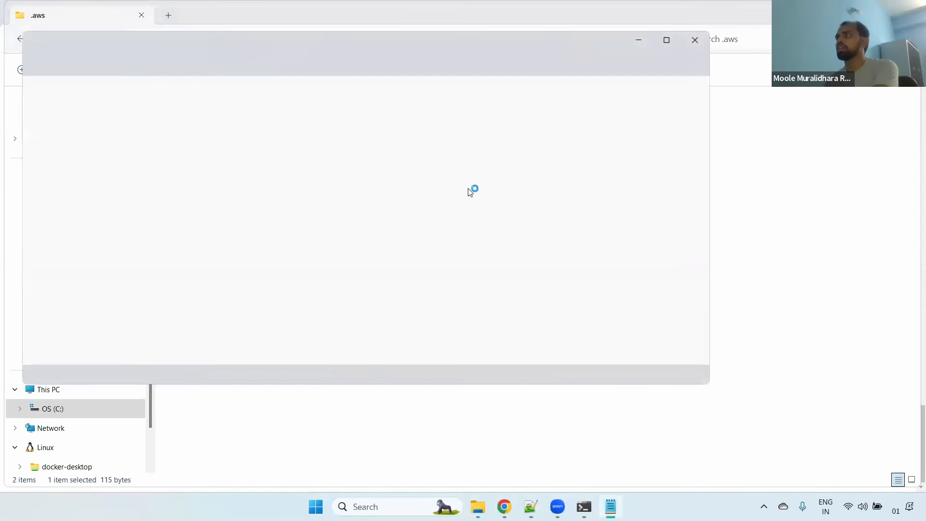
click(668, 39)
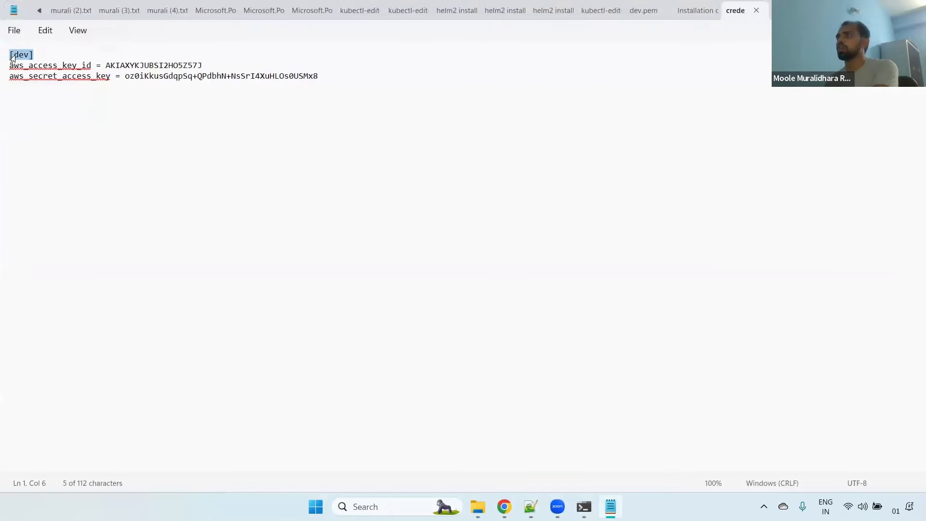
drag(338, 72, 1, 69)
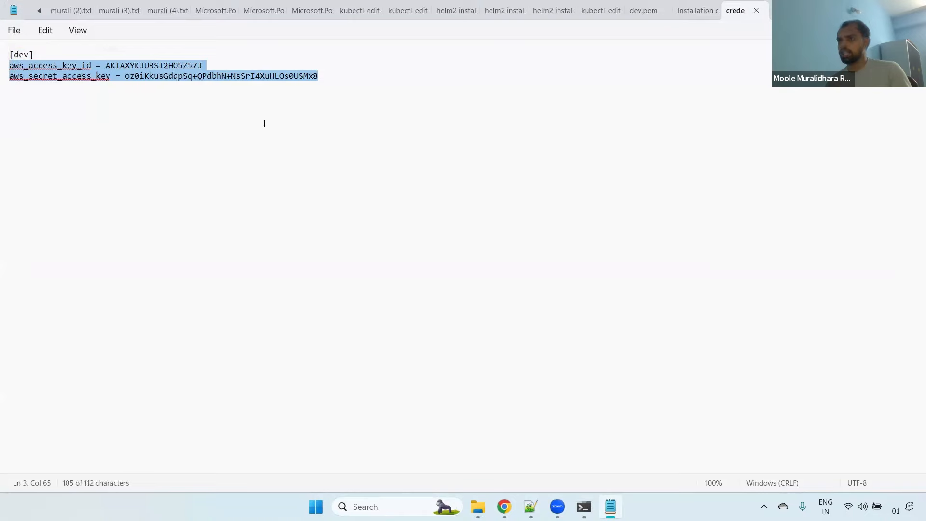
Open the config file from the .aws folder in Notepad and compare its dev profile and region entries with the credentials file
key(alt+Tab)
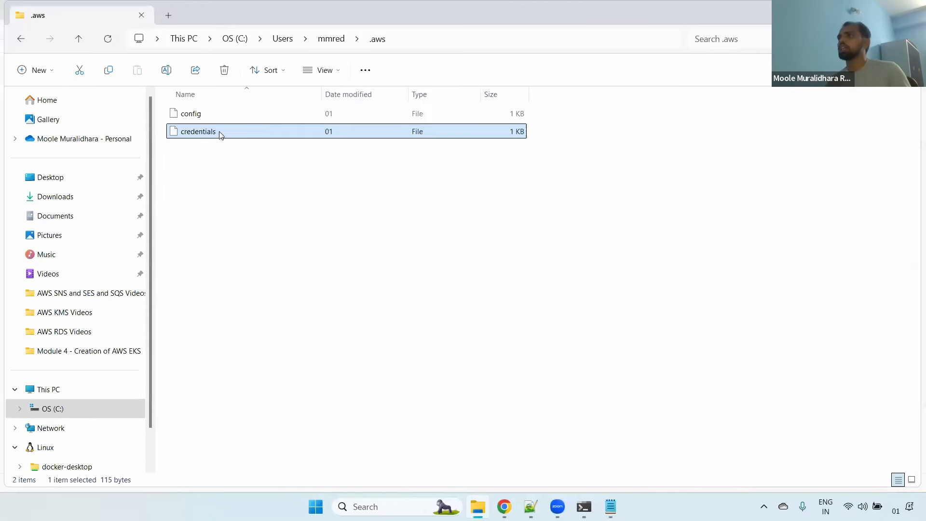
click(198, 113)
right_click(197, 113)
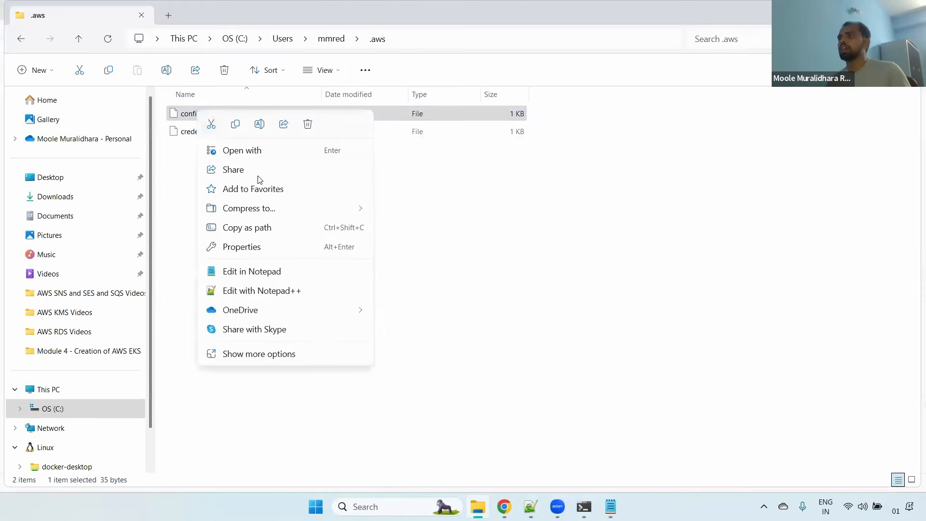
click(253, 270)
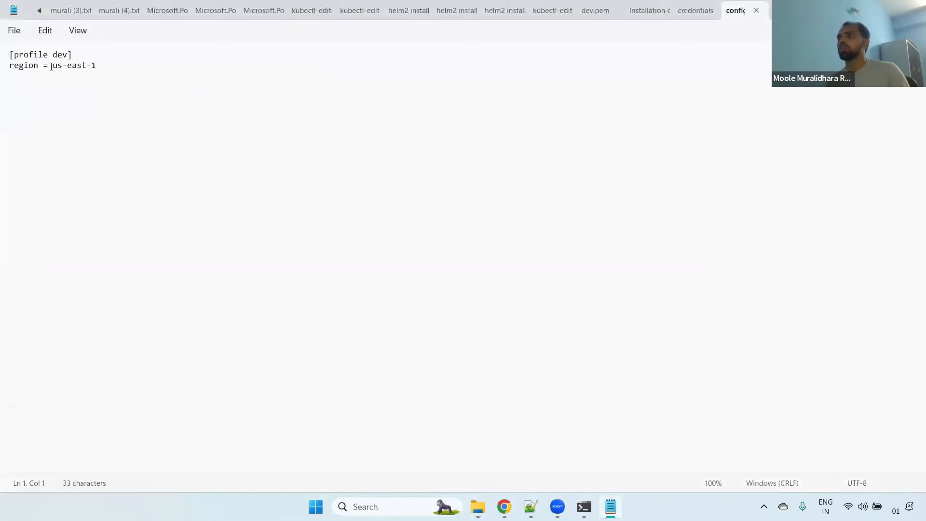
click(1, 56)
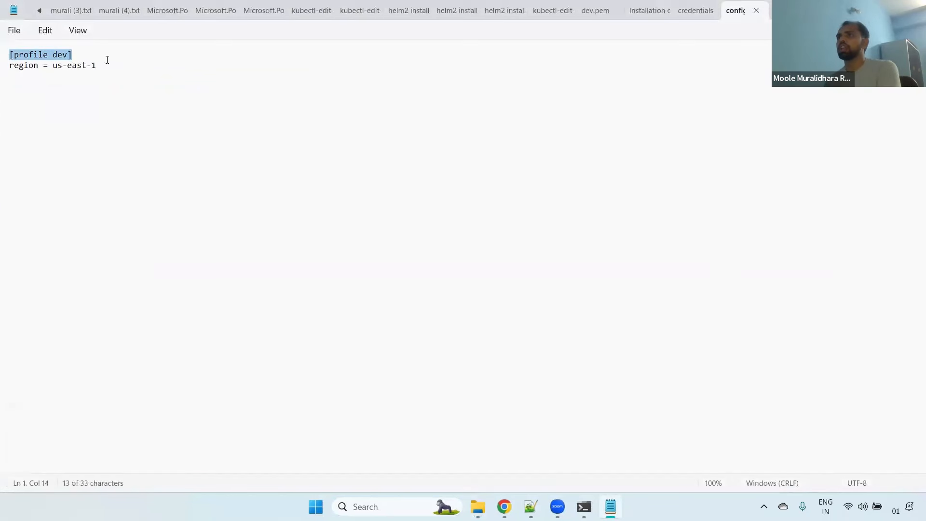
drag(107, 66, 6, 71)
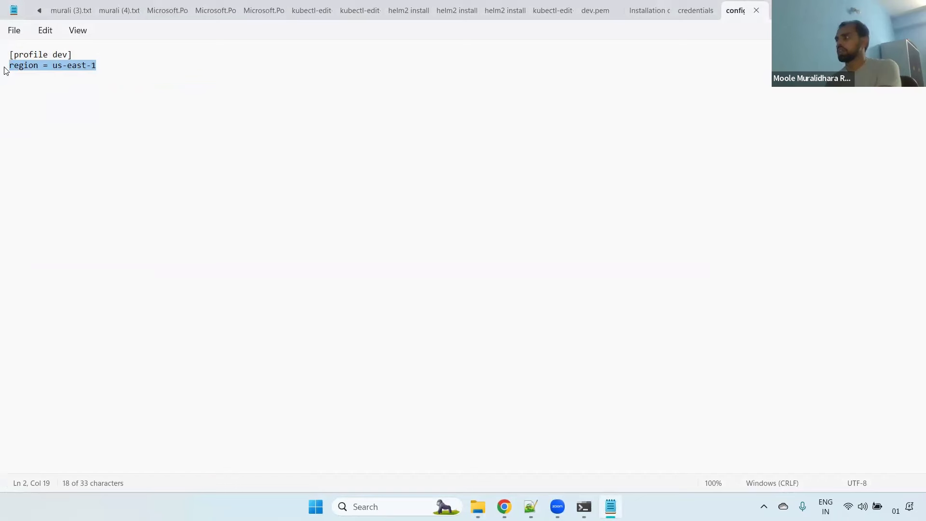
double_click(60, 54)
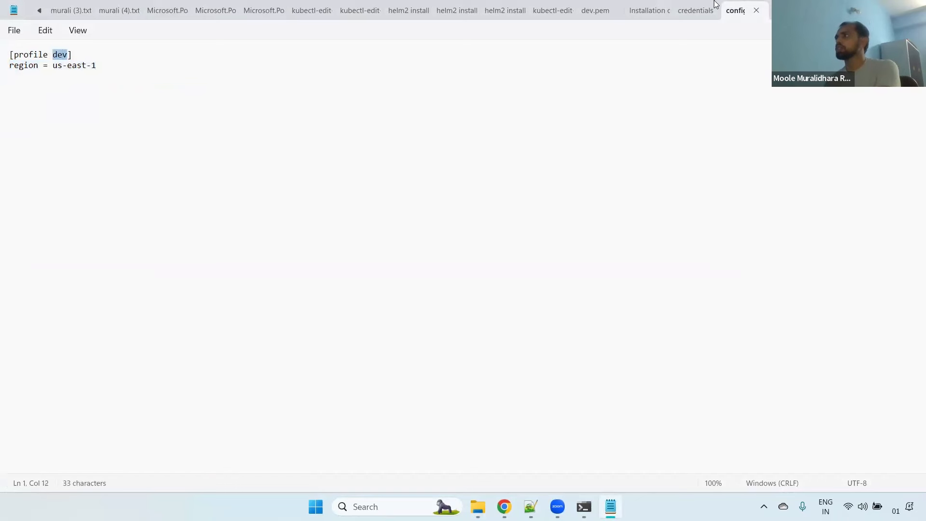
click(685, 10)
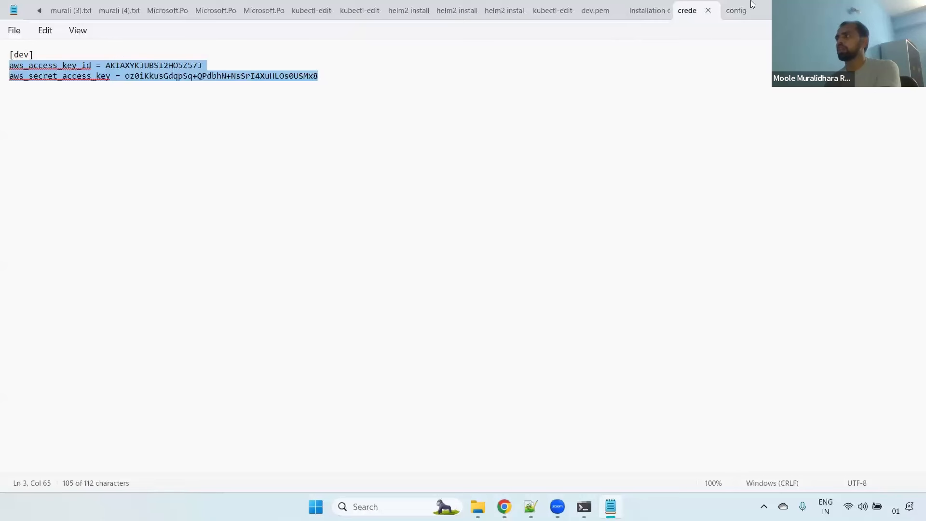
click(736, 10)
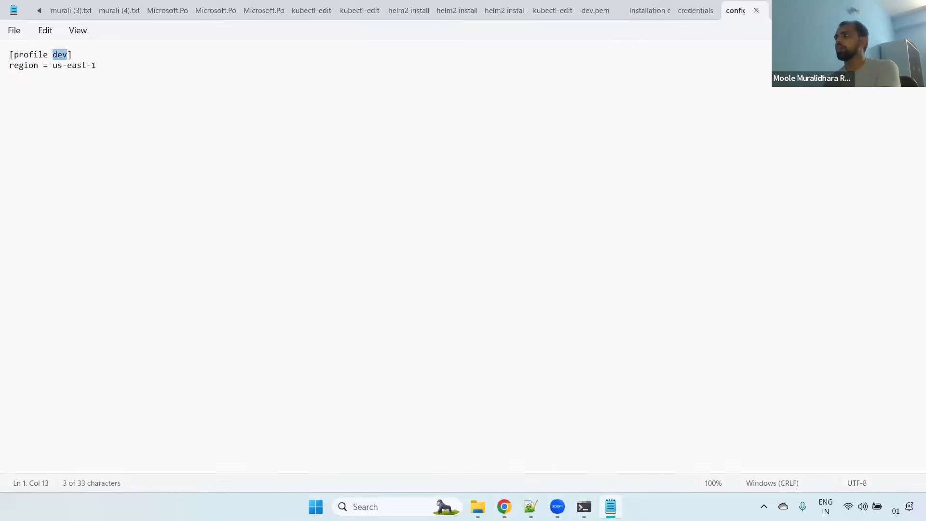
Switch to the command prompt and run aws eks update-kubeconfig --name dev-cluster --region us-east-1 --profile dev
key(alt+Tab)
text(aws)
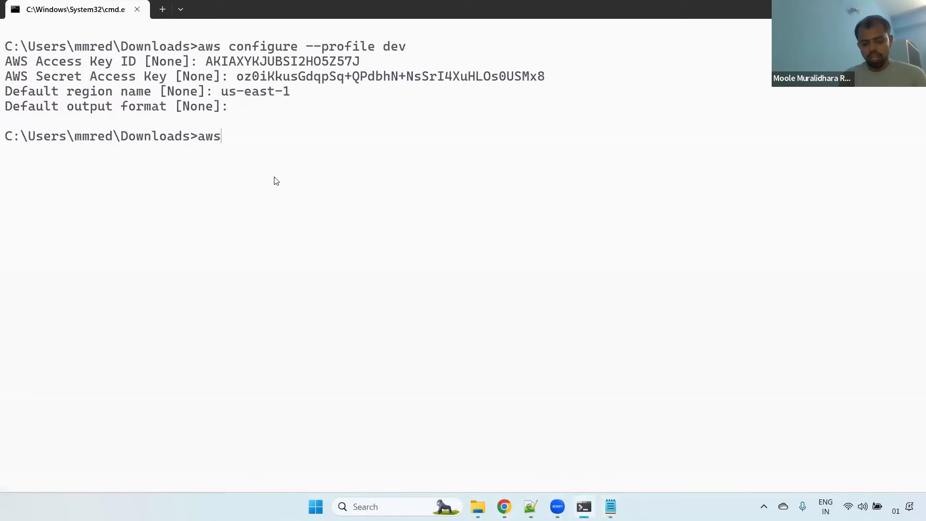
text( eks updsat)
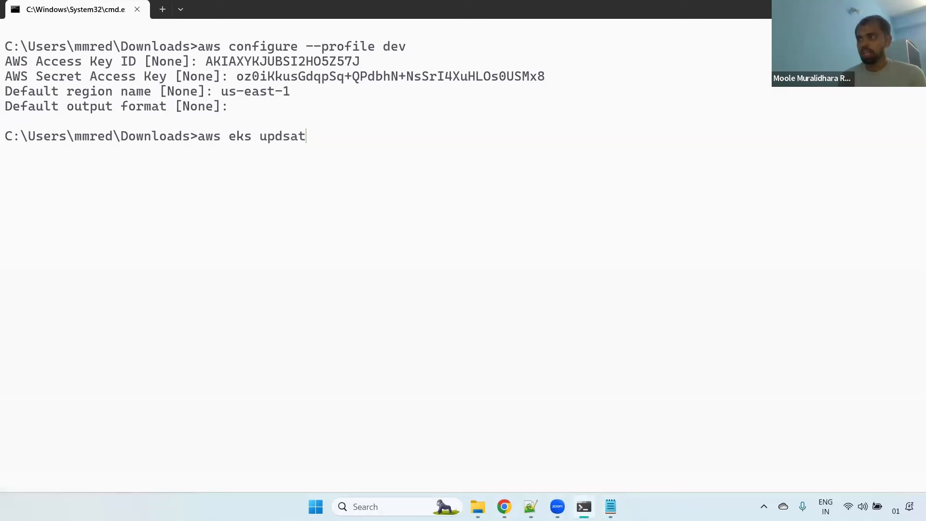
key(BackSpace)
key(BackSpace)
key(BackSpace)
text(at)
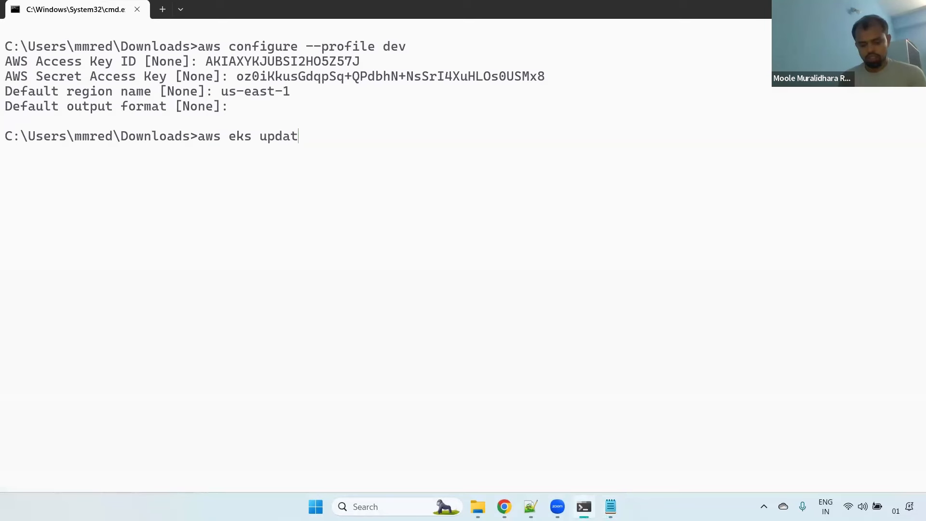
text(e-kubeconfig)
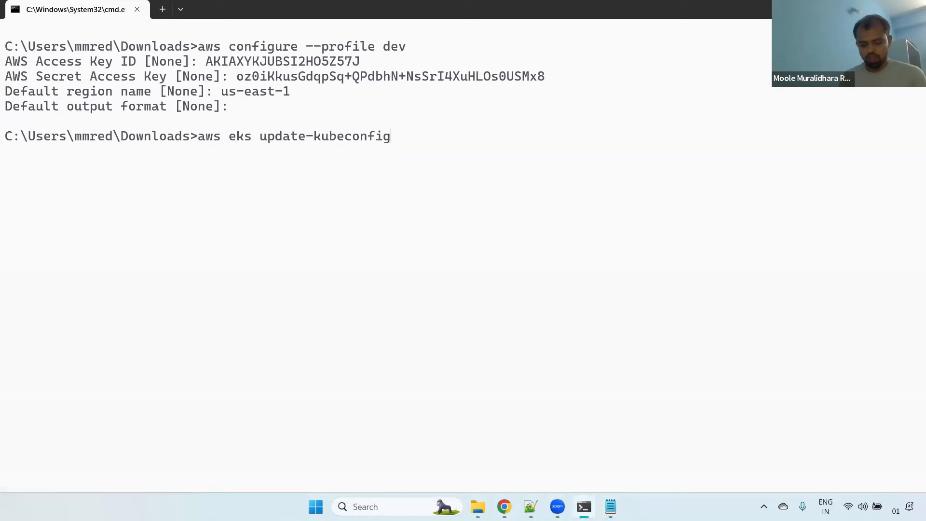
text( --name dev-)
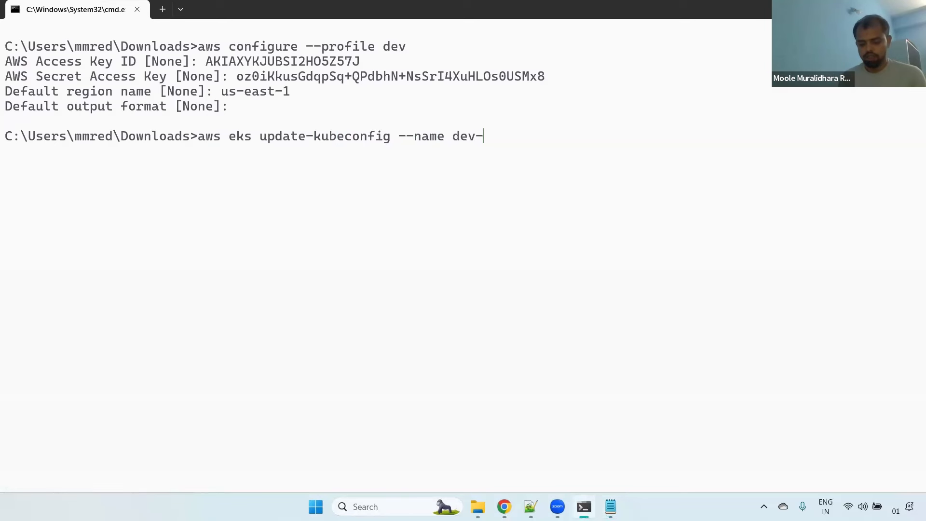
text(cluster --)
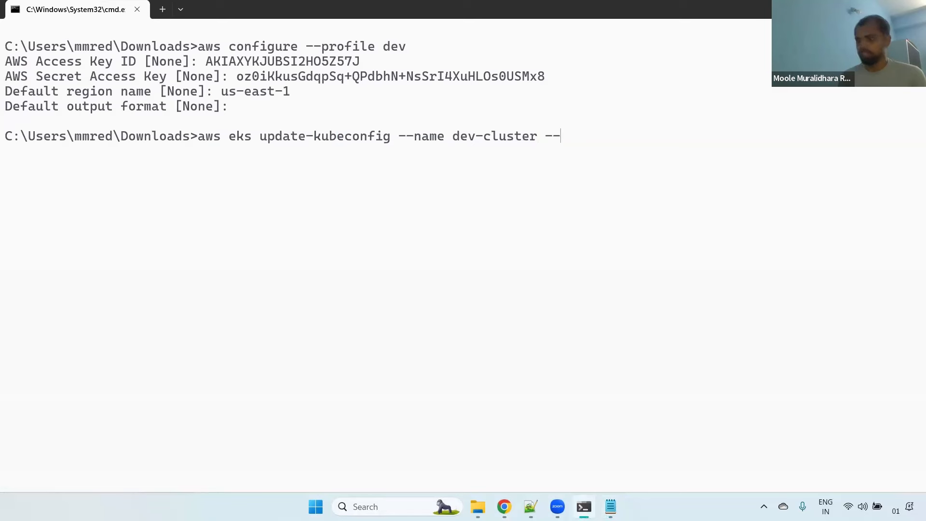
text(region )
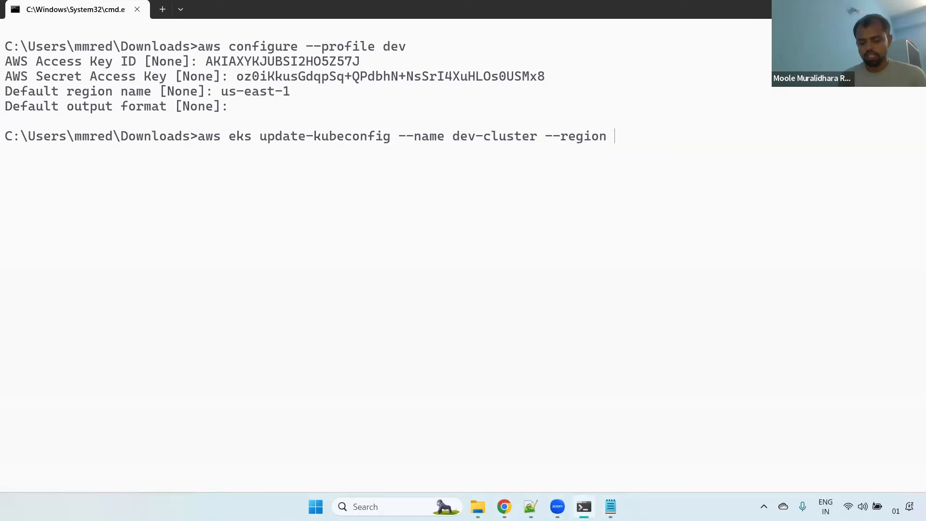
text(us-east-1)
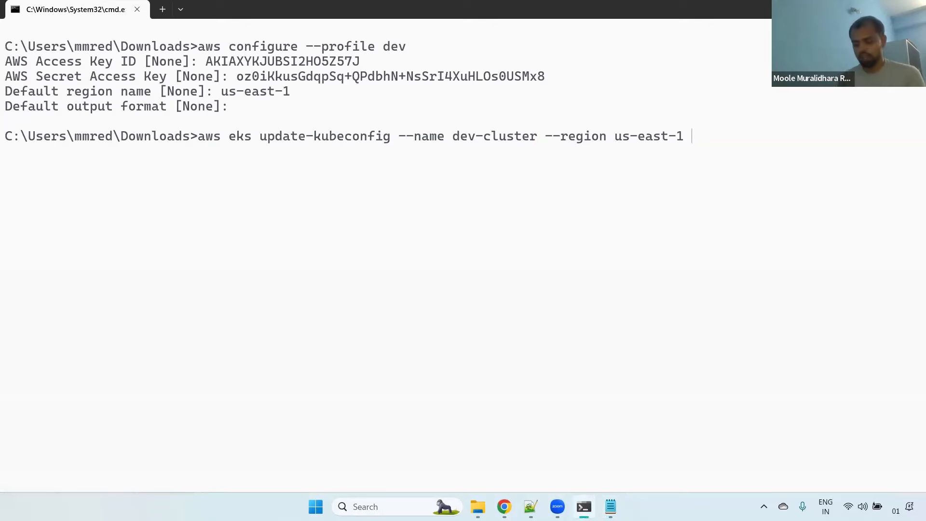
text( --pro)
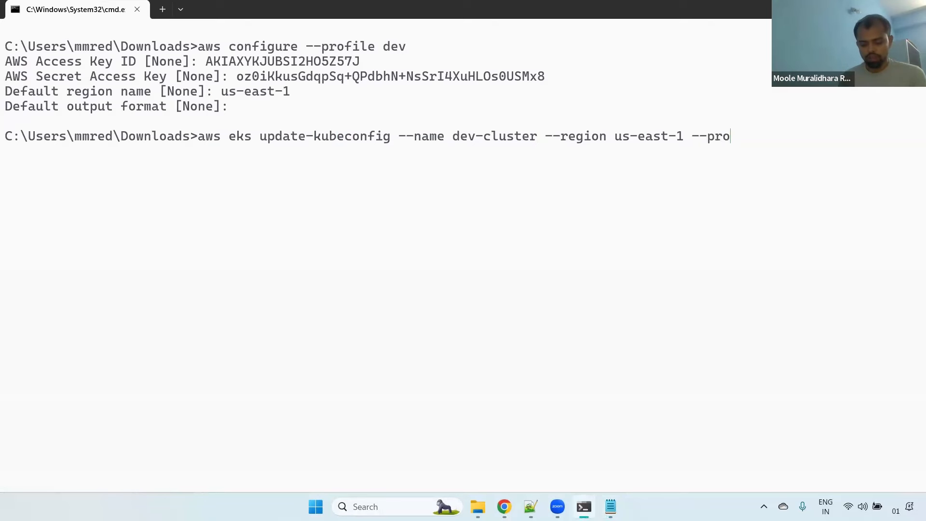
text(file dev)
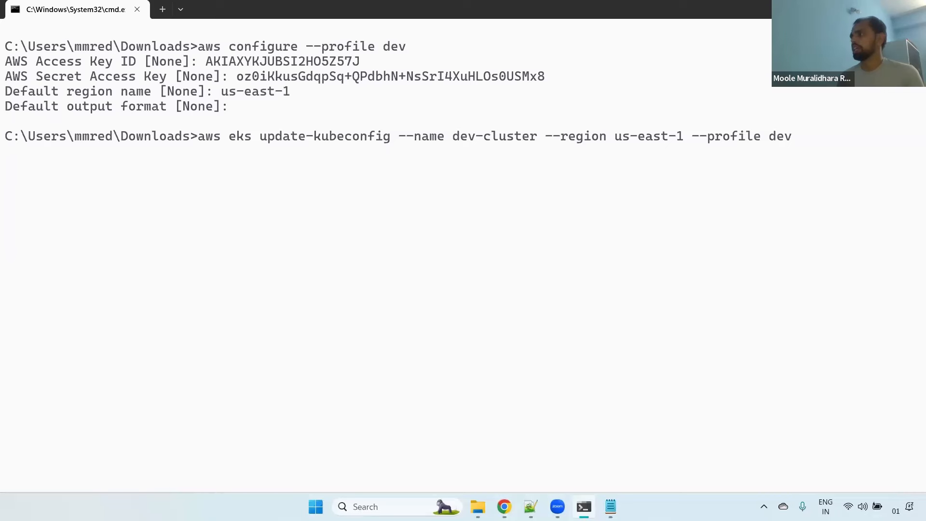
key(Return)
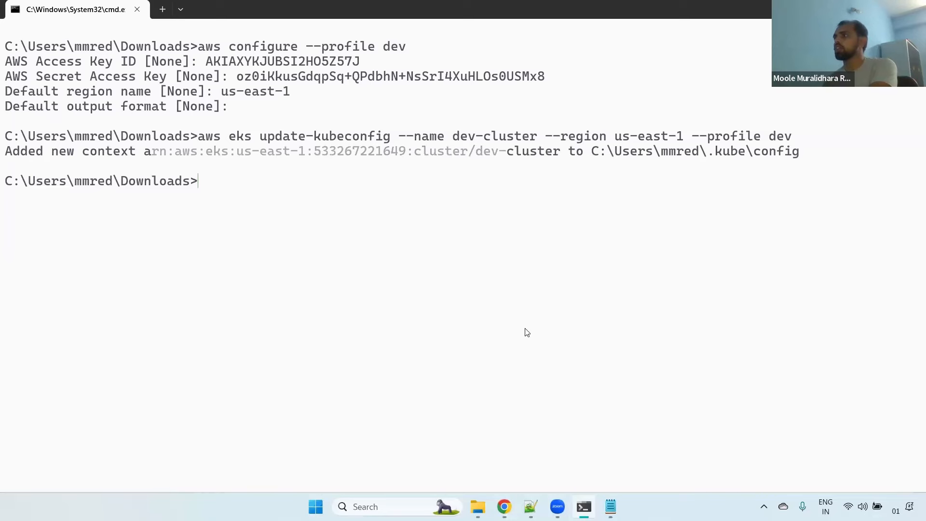
Compare the Cluster ARN in the dev-cluster overview in the EKS console with the context name in the command prompt output
key(alt+Tab)
click(545, 13)
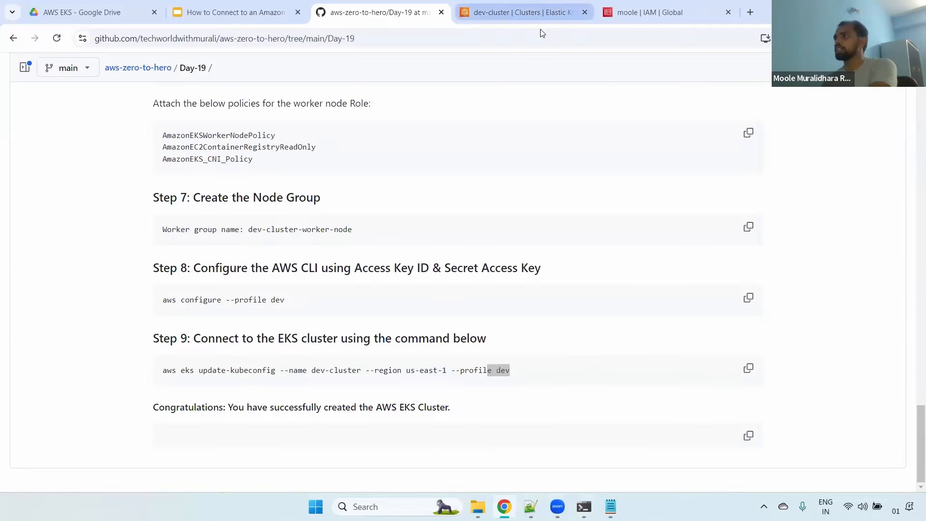
click(237, 341)
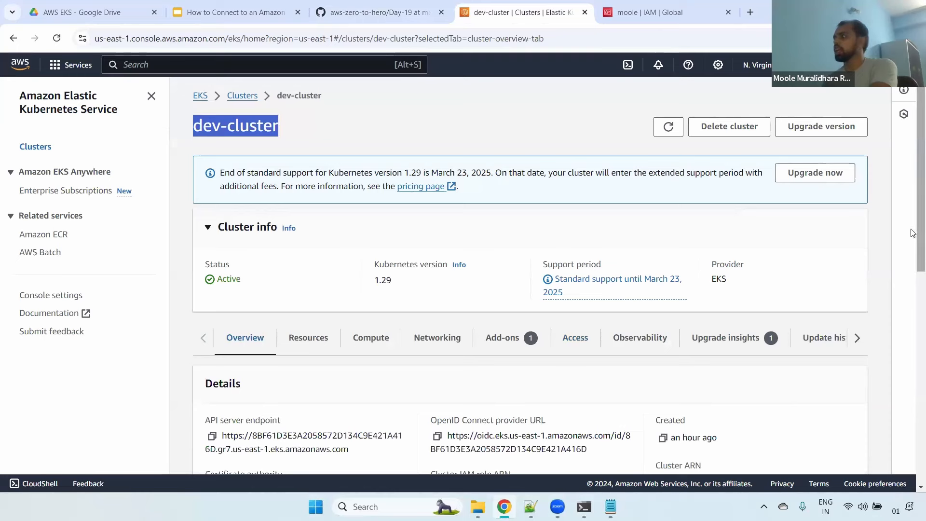
drag(913, 233, 913, 288)
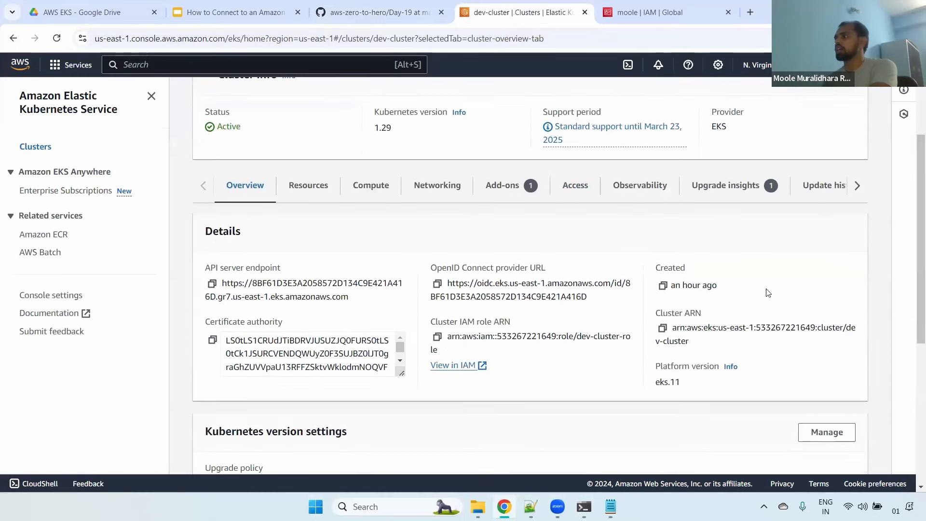
drag(673, 328, 843, 330)
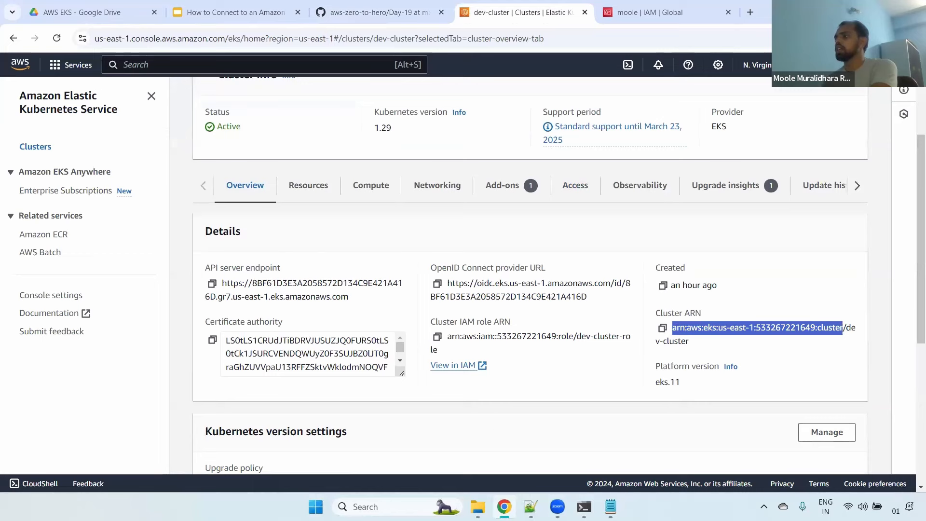
key(alt+Tab)
drag(329, 151, 517, 153)
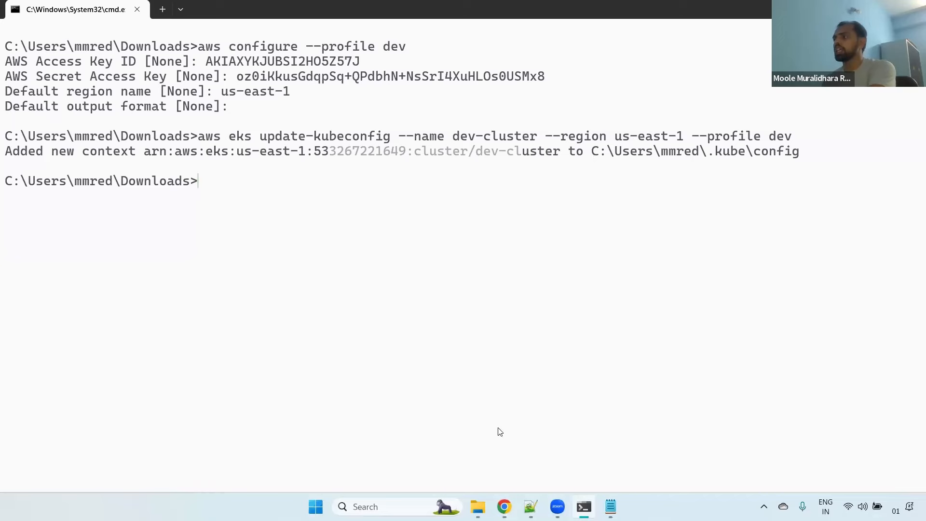
Switch to File Explorer and open the config file from the home folder's .kube folder in Notepad
key(alt+Tab)
click(341, 38)
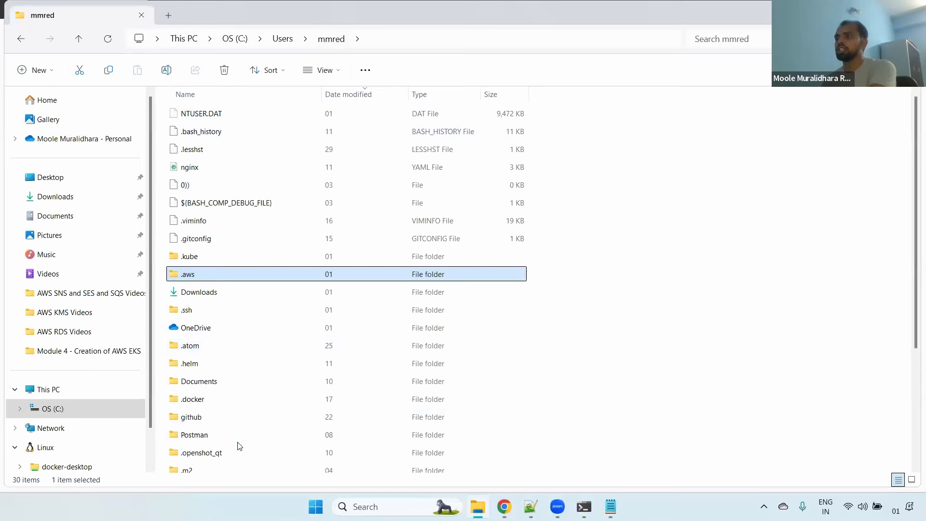
double_click(220, 257)
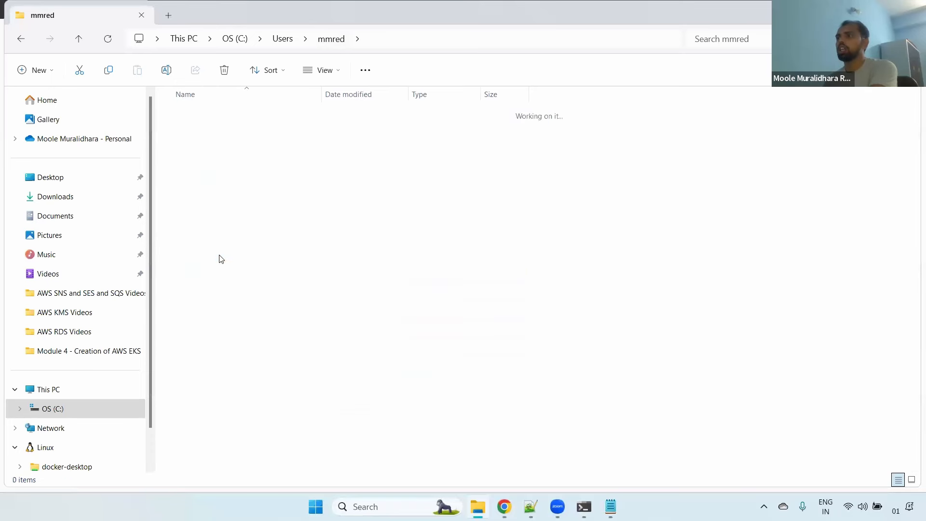
click(209, 118)
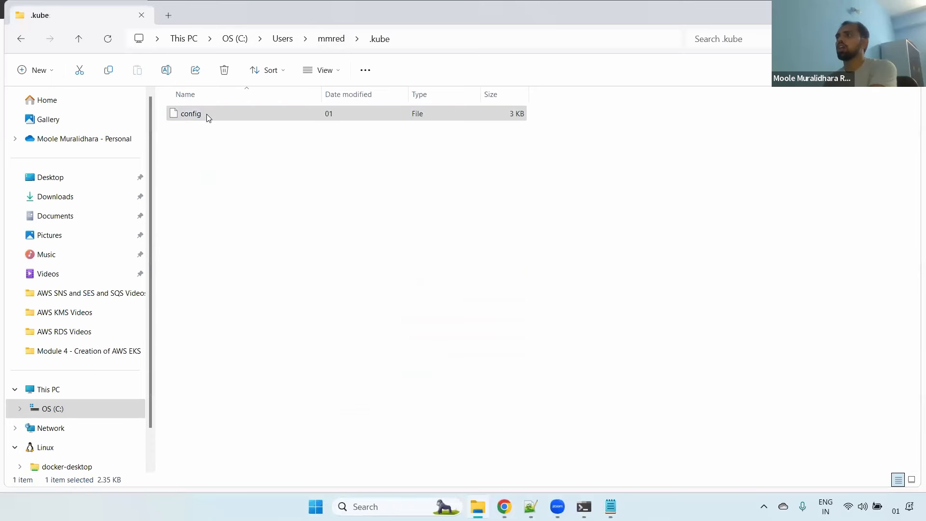
right_click(207, 117)
click(262, 275)
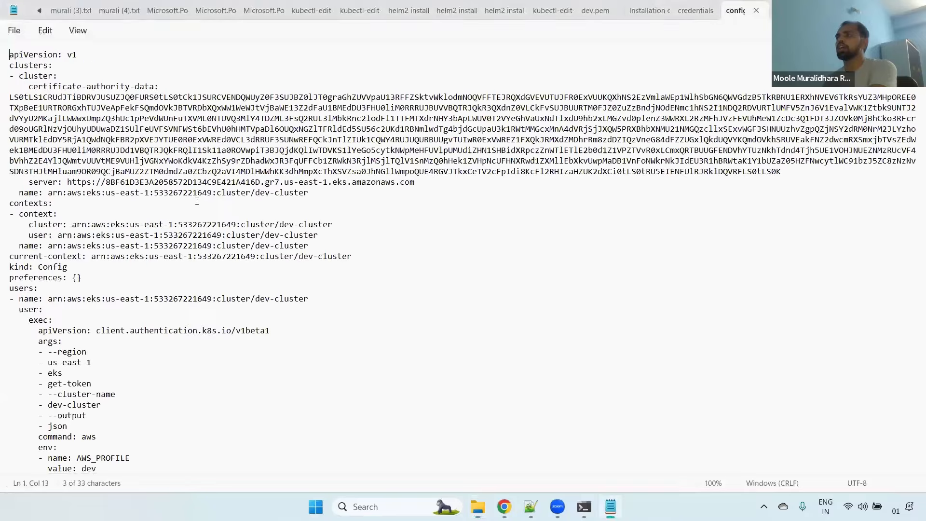
Compare the kubeconfig's certificate-authority-data with the Certificate authority value in dev-cluster's details in the EKS console
double_click(35, 55)
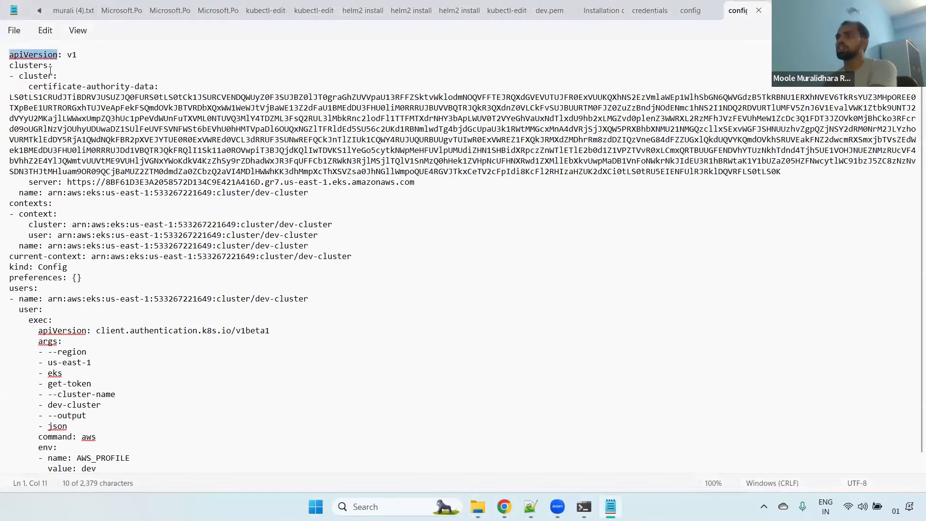
double_click(38, 67)
drag(29, 86, 384, 166)
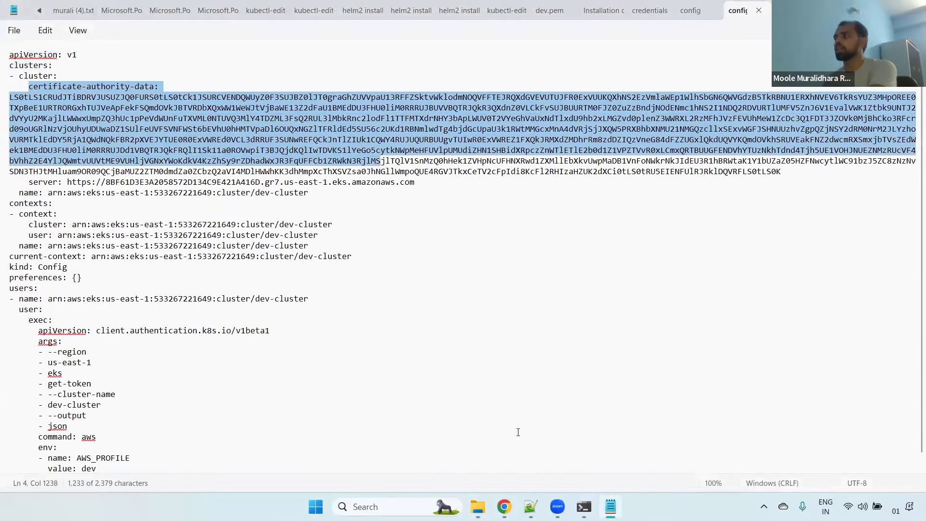
key(alt+Tab)
drag(227, 337, 457, 422)
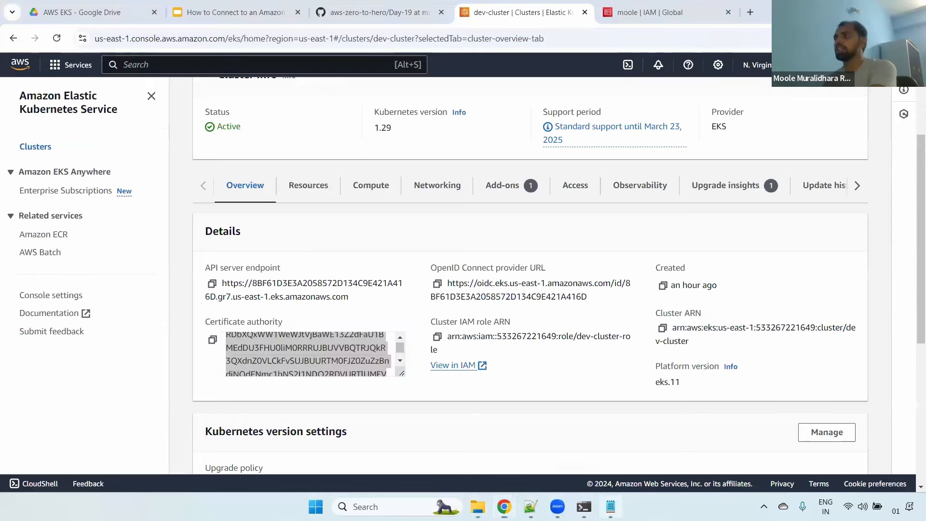
key(alt+Tab)
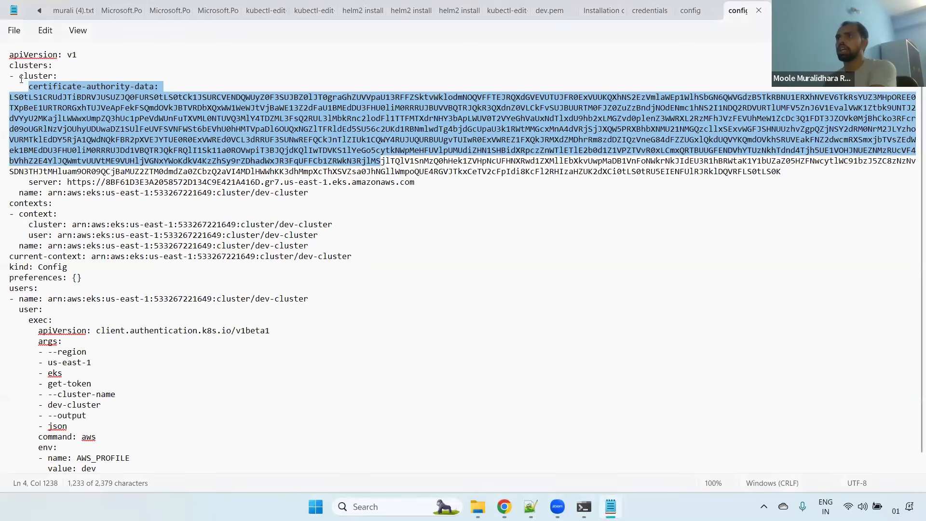
Examine the server endpoint, cluster name and contexts entries in the kubeconfig file
drag(24, 182, 429, 183)
double_click(25, 197)
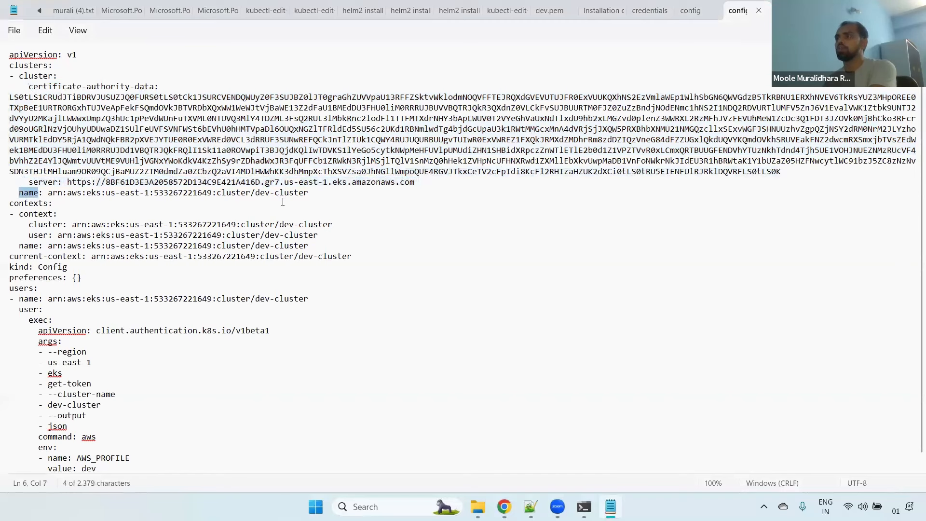
drag(310, 194, 320, 262)
double_click(29, 204)
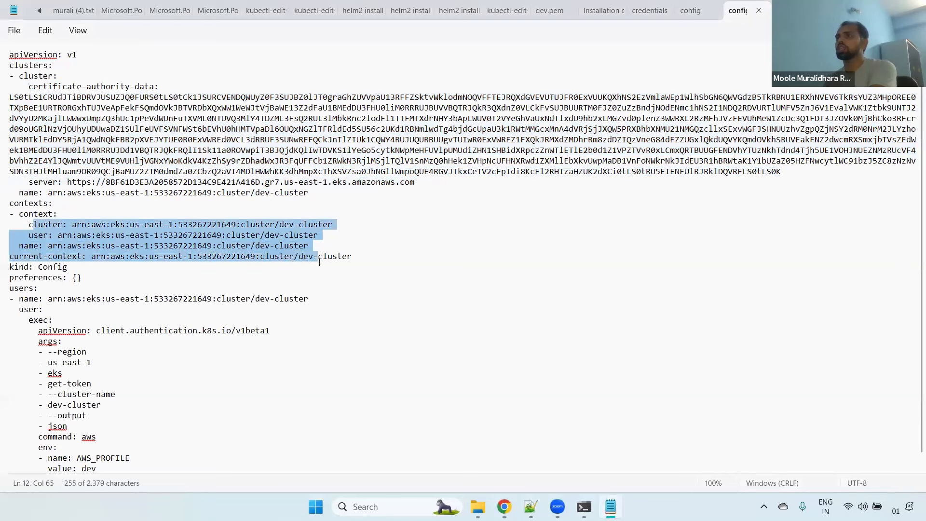
Examine the kubeconfig's users section, including the region, eks and cluster-name arguments and the AWS_PROFILE environment entry
scroll(482, 275, down, 1)
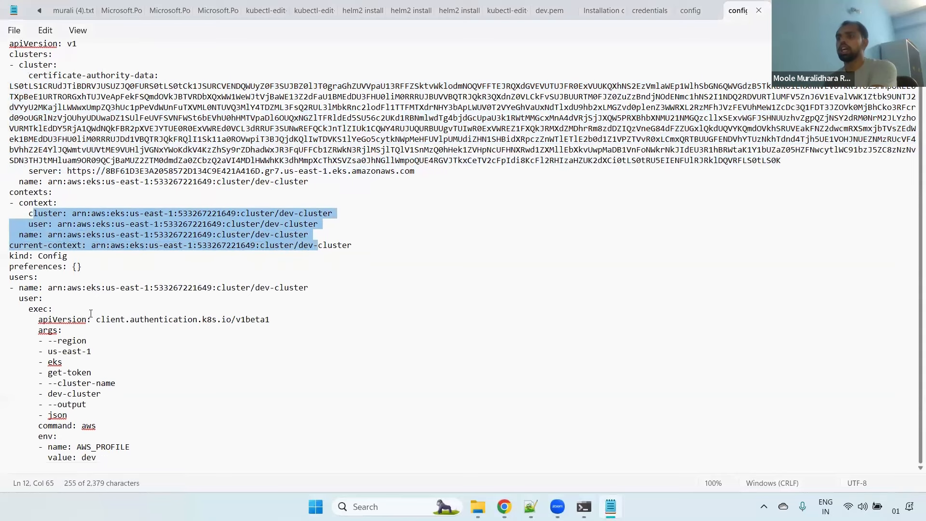
drag(57, 341, 125, 355)
double_click(53, 363)
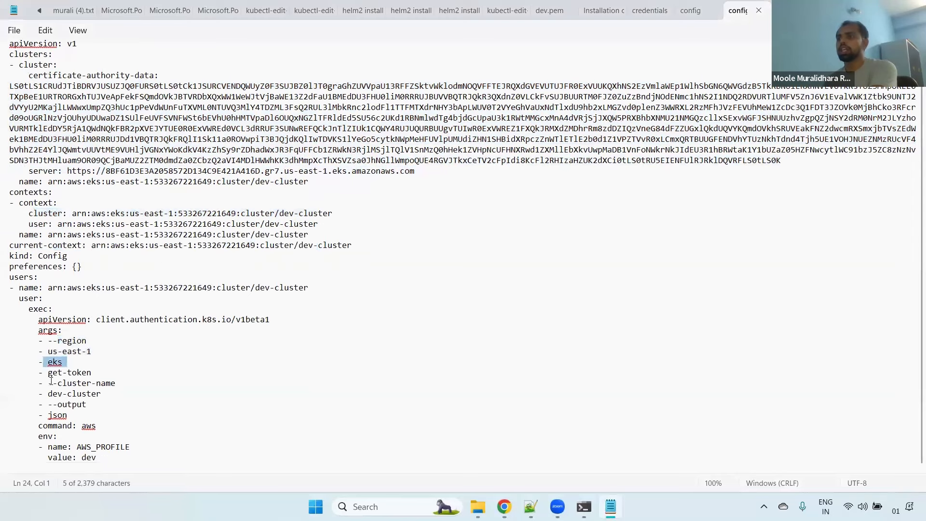
drag(48, 383, 157, 393)
drag(98, 458, 28, 417)
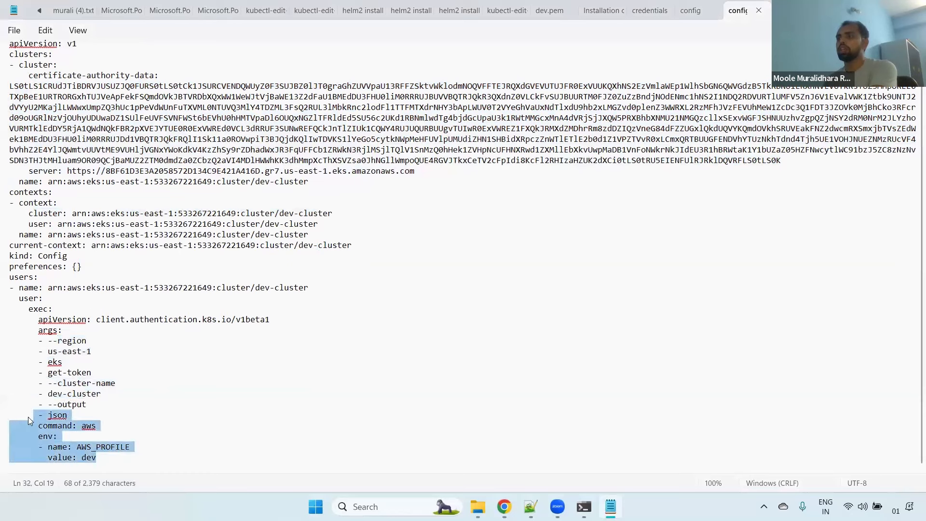
drag(108, 456, 24, 391)
drag(43, 462, 38, 447)
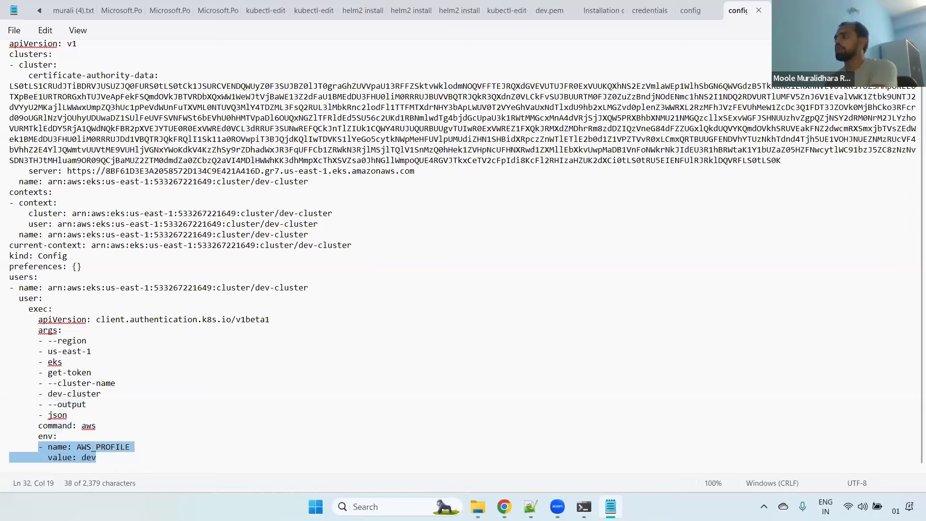
Switch to the command prompt and list the pods in the default namespace with kubectl get pods
key(alt+Tab)
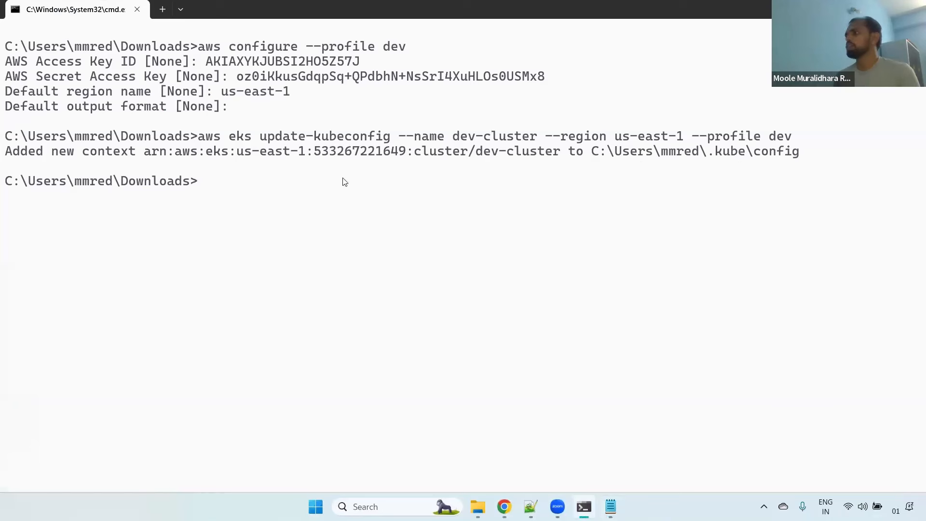
text(kubectl)
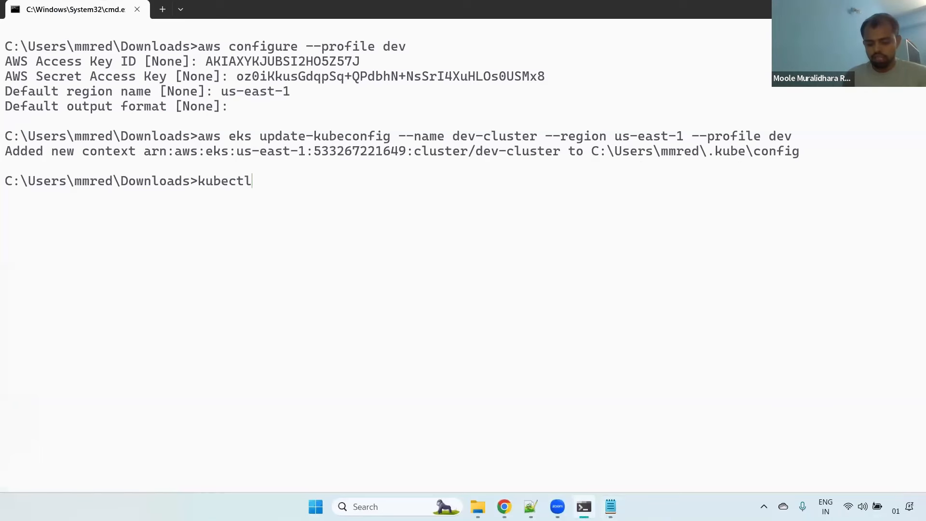
text( get pods)
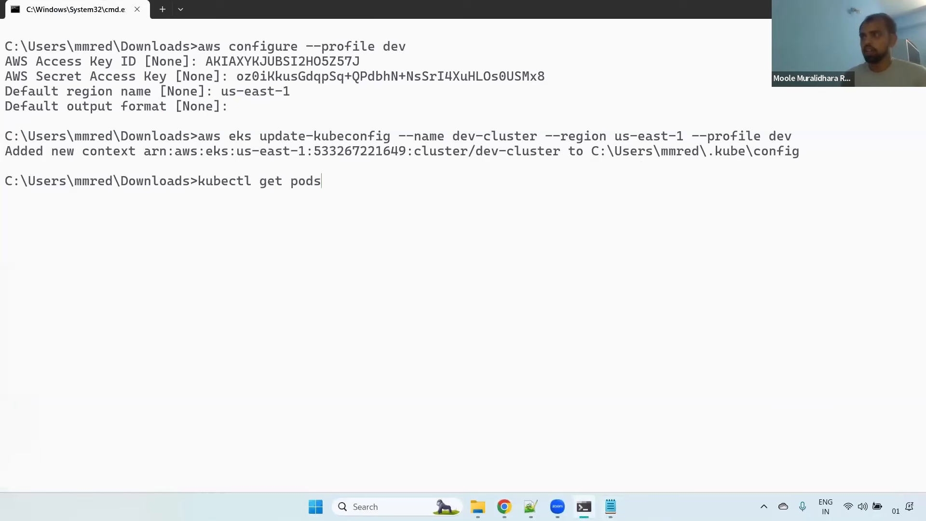
key(Return)
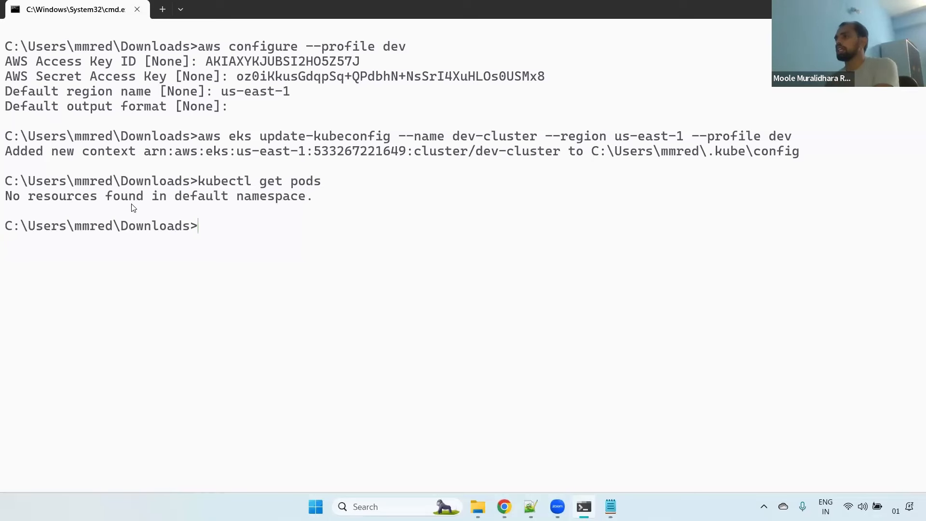
List the cluster's nodes with kubectl get nodes and review the name, status, roles, age and version columns
text(k)
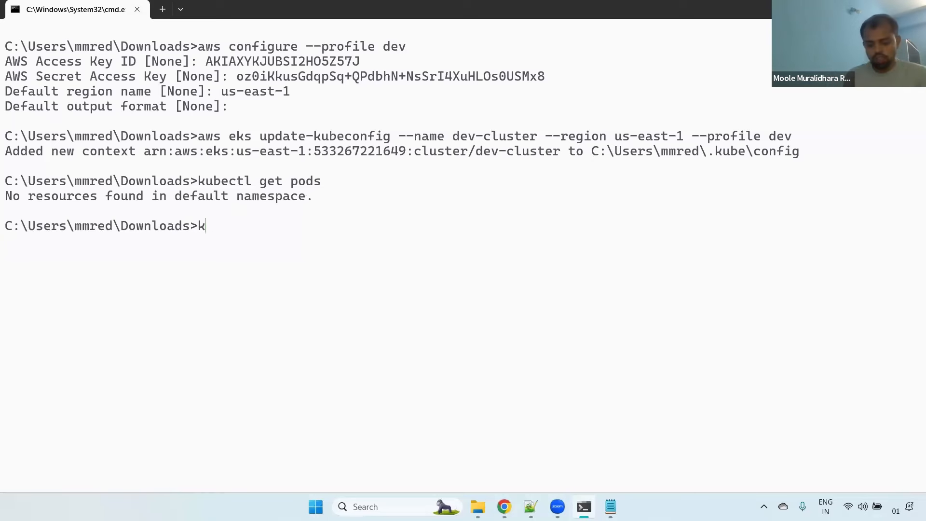
text(ubectl get nodes)
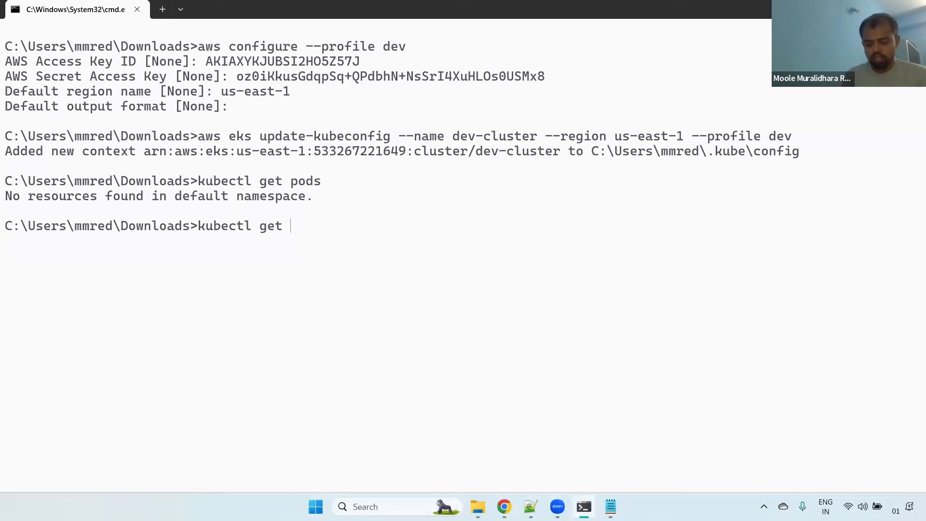
key(Return)
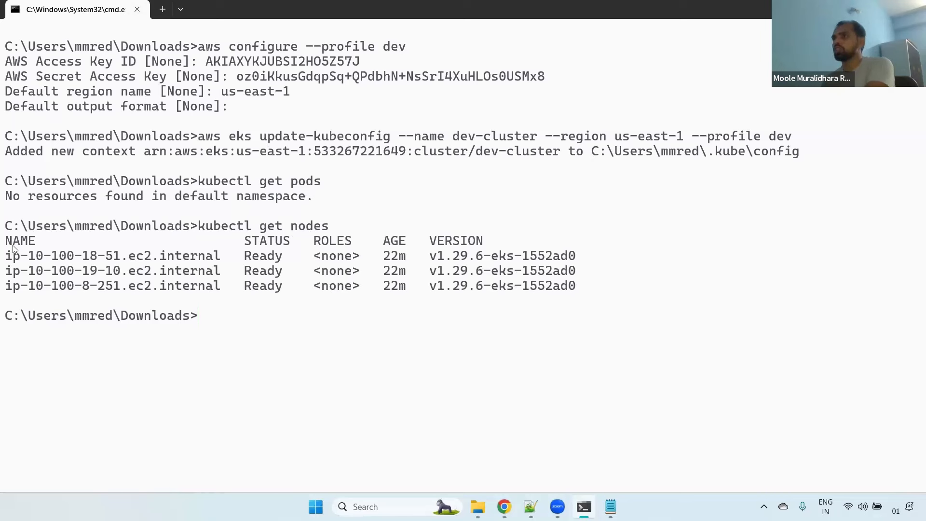
drag(23, 244, 607, 285)
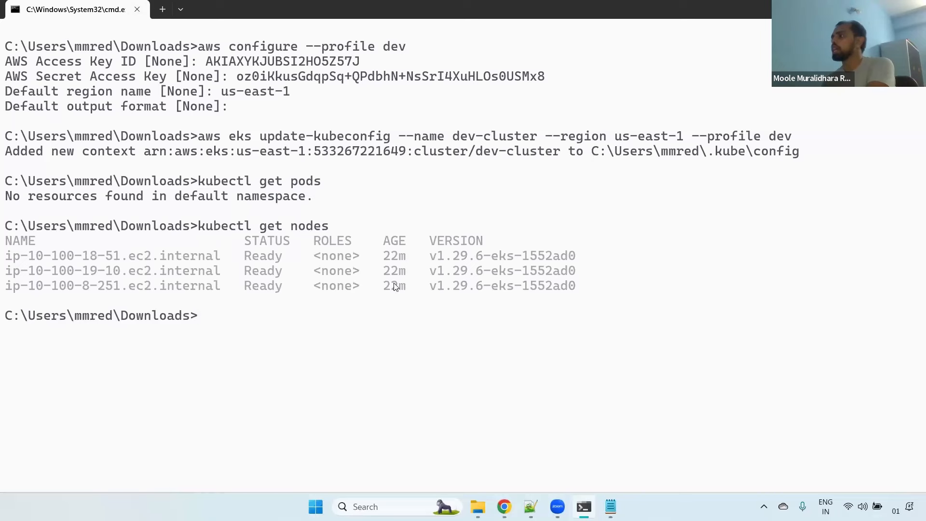
click(45, 256)
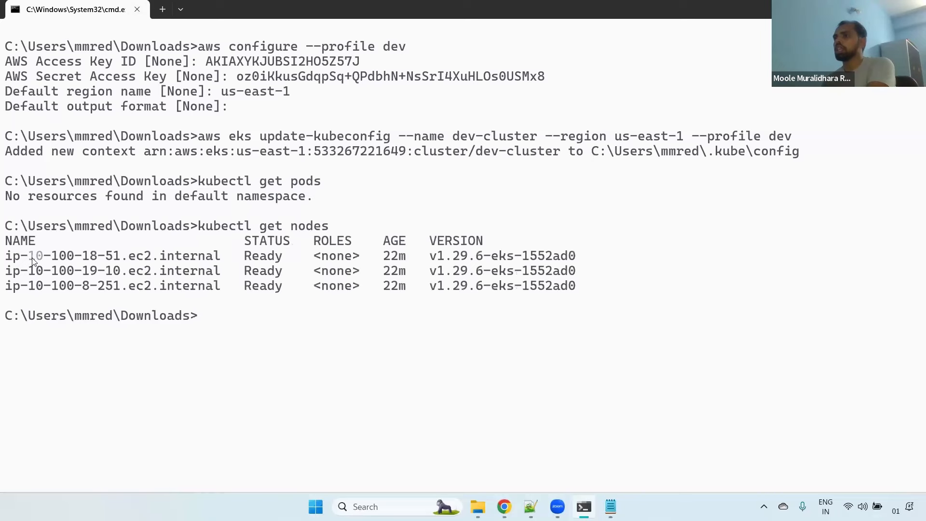
double_click(267, 256)
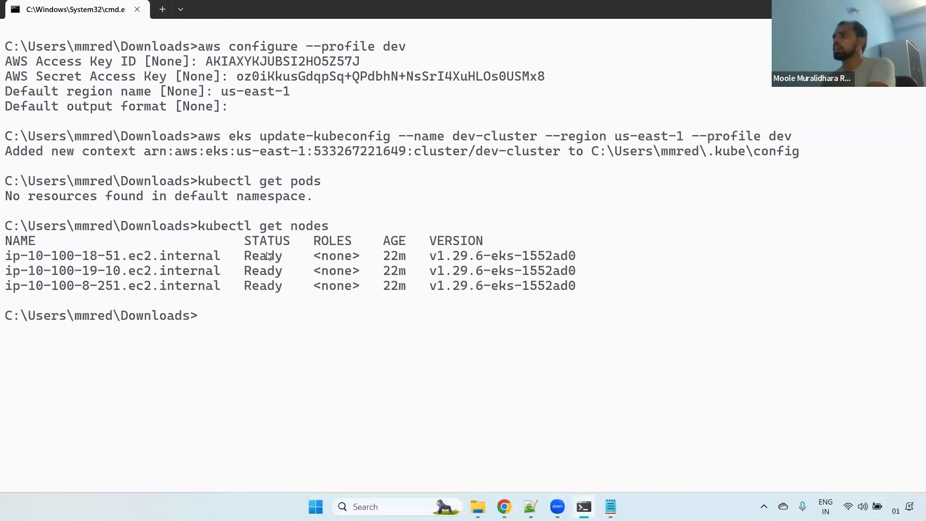
double_click(269, 256)
double_click(321, 241)
drag(397, 246, 521, 228)
drag(591, 302, 66, 255)
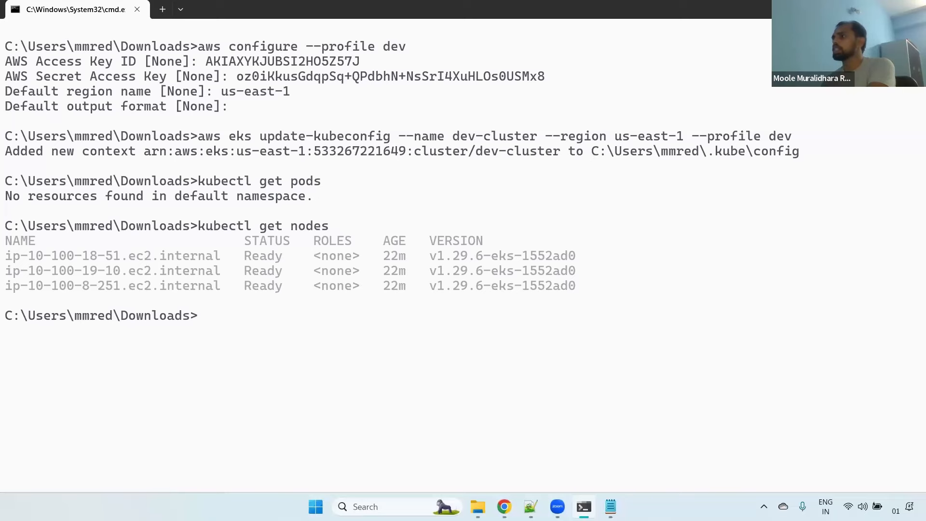
Switch to the EKS console and compare dev-cluster's compute nodes and node groups with the kubectl node list
key(alt+Tab)
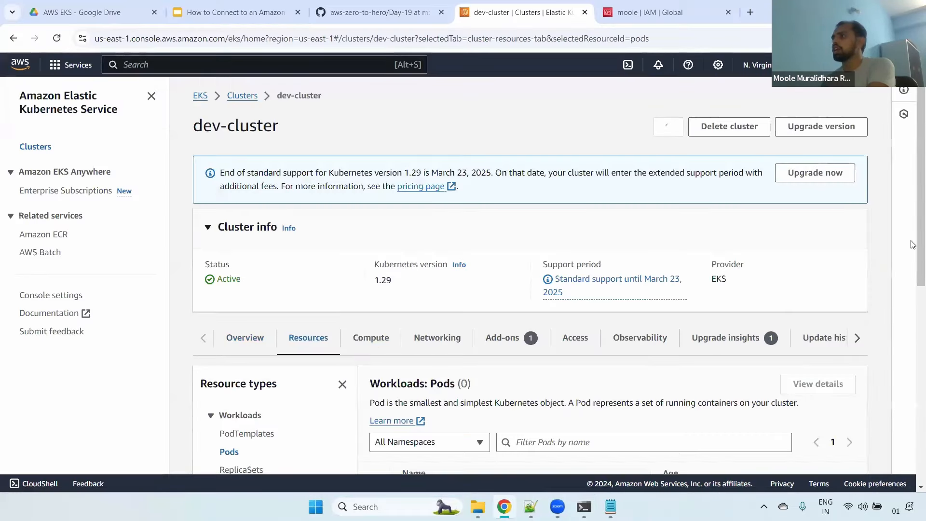
click(370, 336)
scroll(912, 342, down, 4)
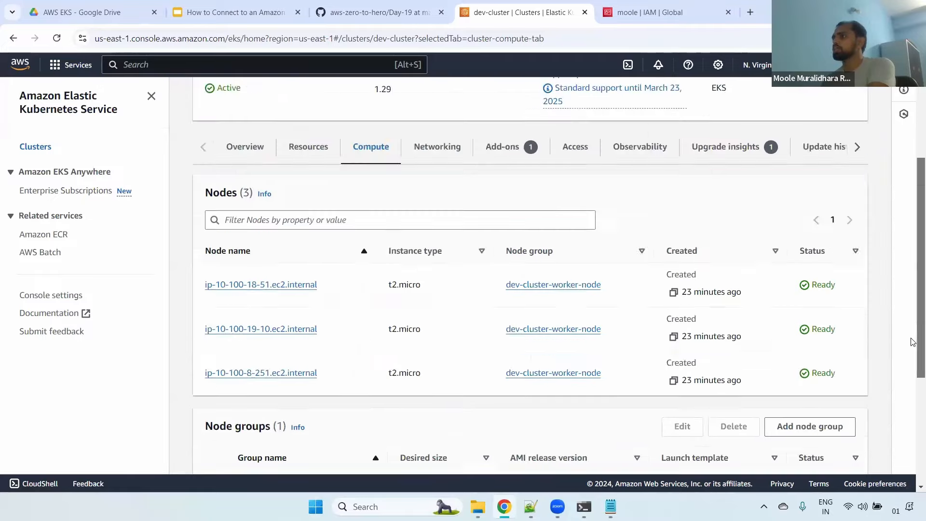
scroll(913, 342, down, 3)
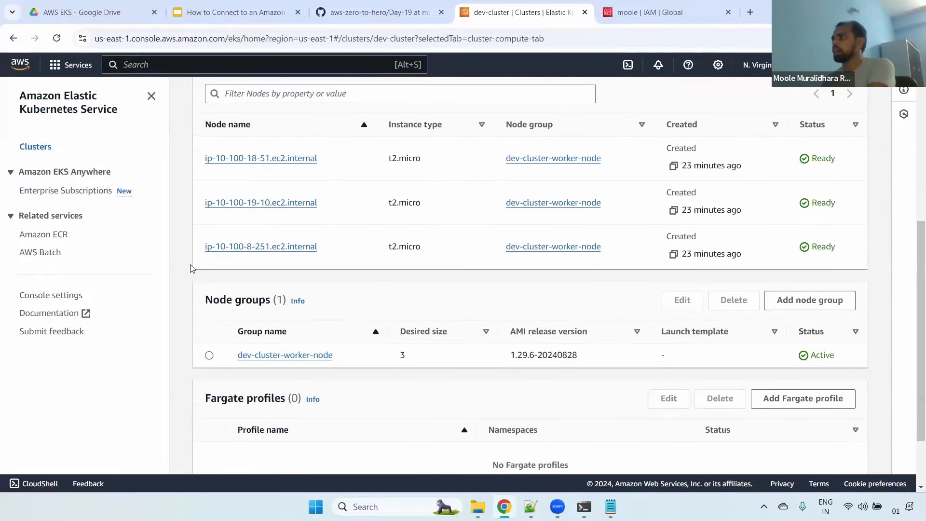
Return to the command prompt and review the kubectl get pods command together with the kubeconfig file path
key(alt+Tab)
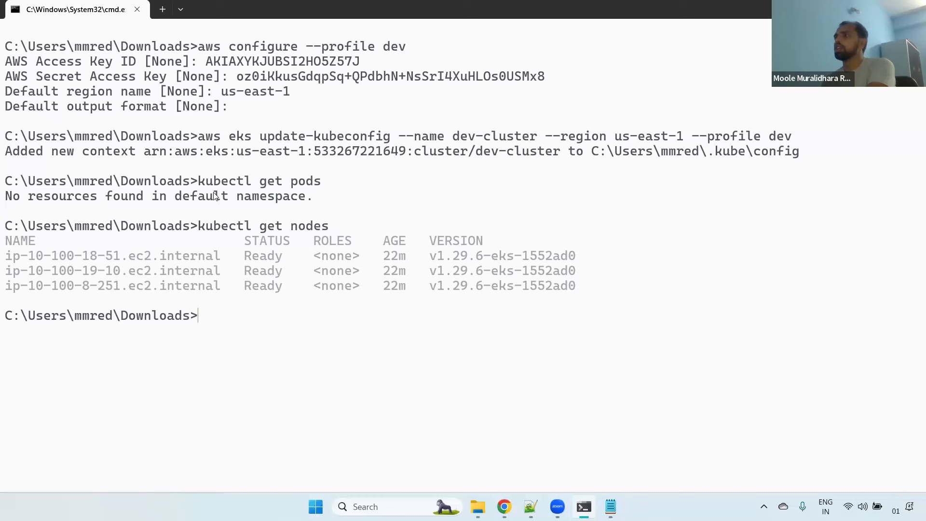
drag(203, 182, 246, 184)
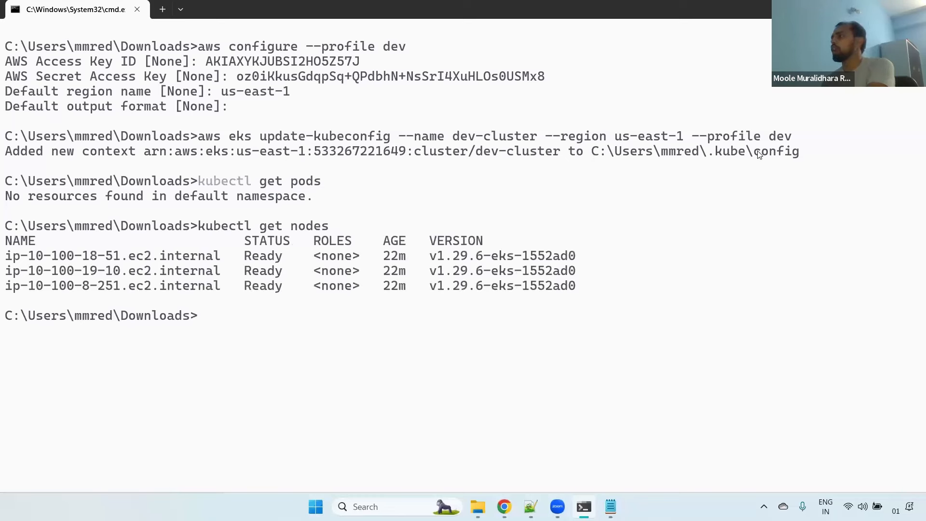
drag(755, 153, 811, 153)
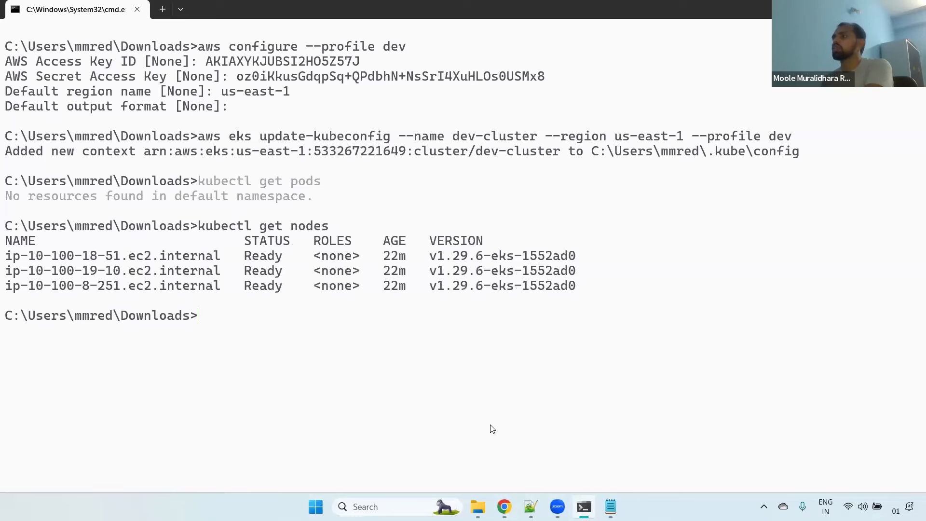
key(alt+Tab)
click(246, 6)
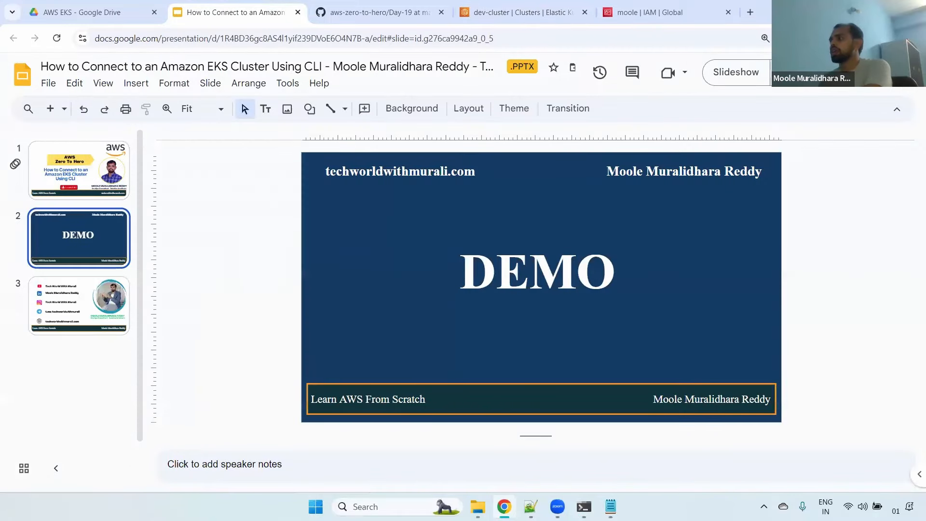
click(581, 506)
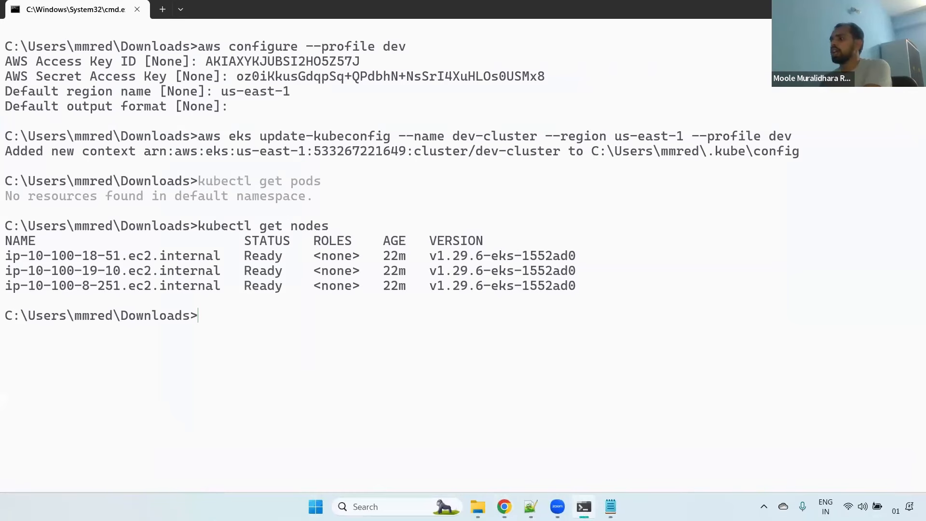
key(alt+Tab)
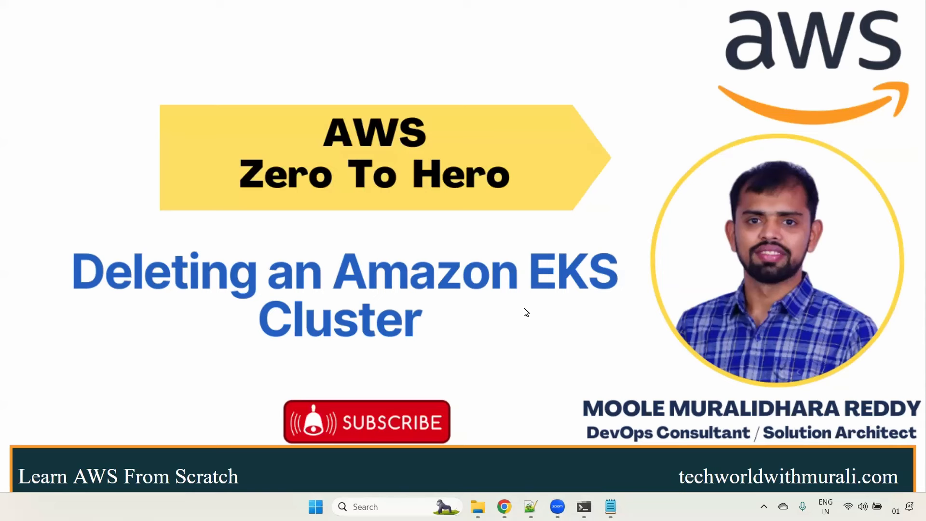
click(583, 320)
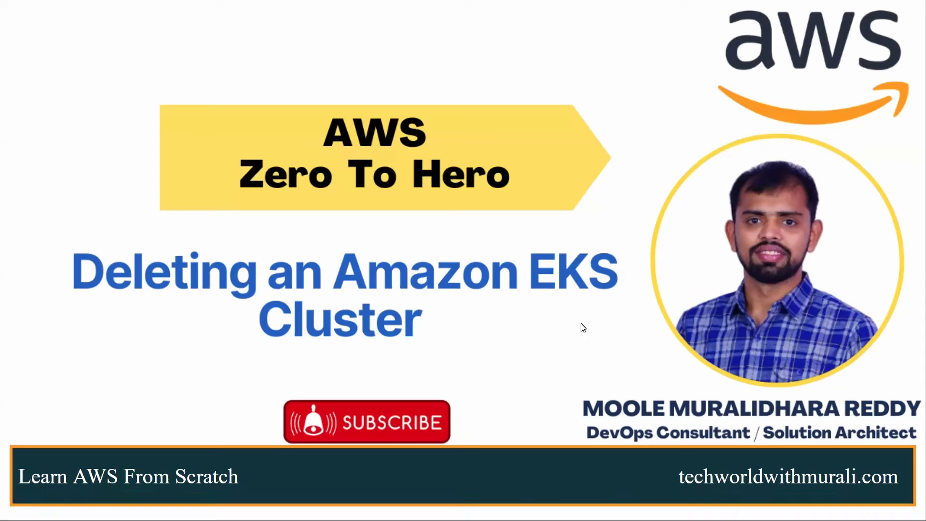
click(607, 334)
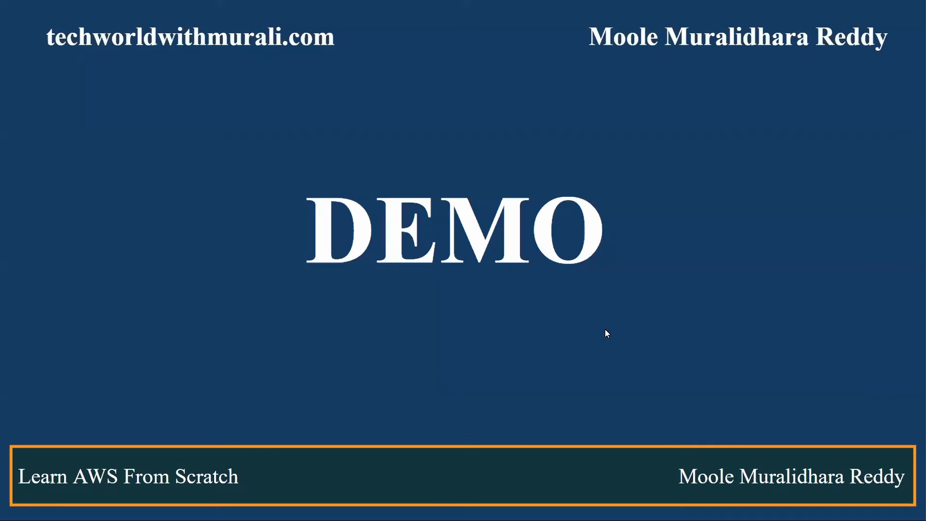
key(Escape)
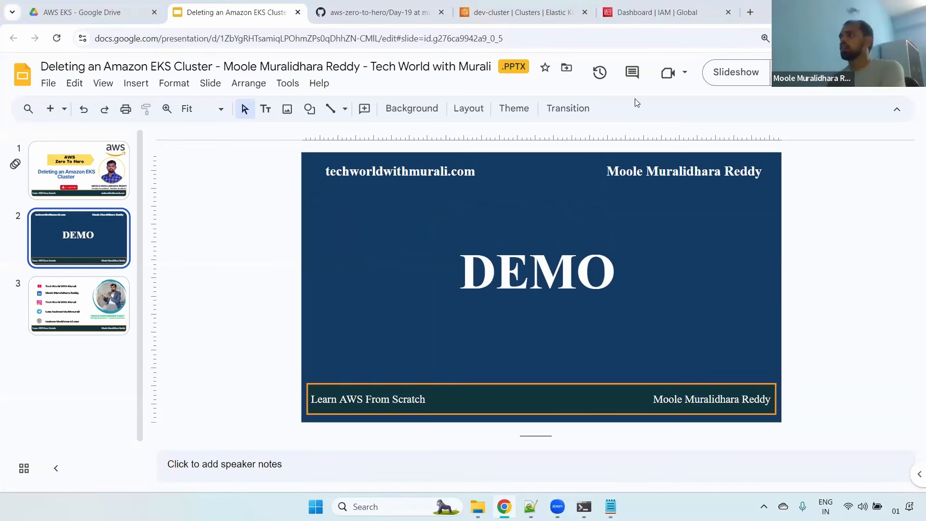
Return to the EKS clusters list in the browser and try to delete dev-cluster, entering dev-cluster as the confirmation name
click(554, 7)
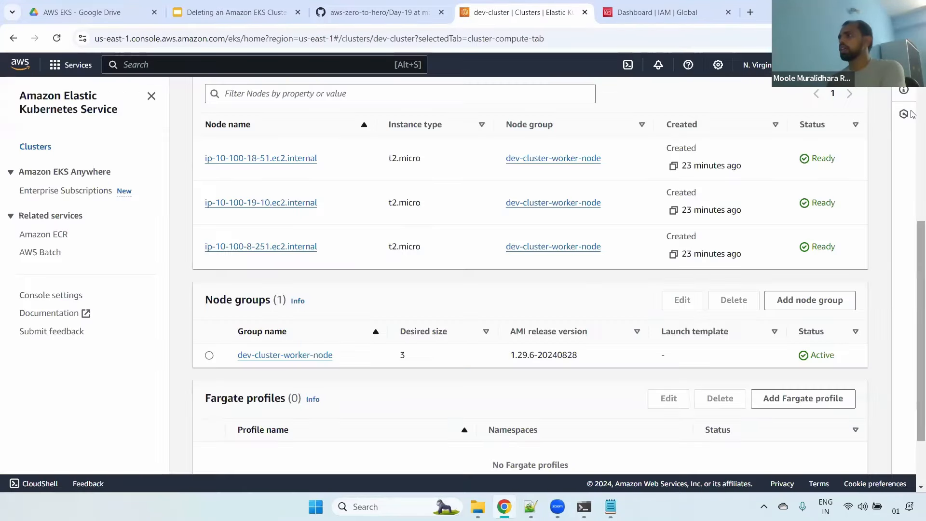
scroll(913, 211, up, 5)
click(242, 95)
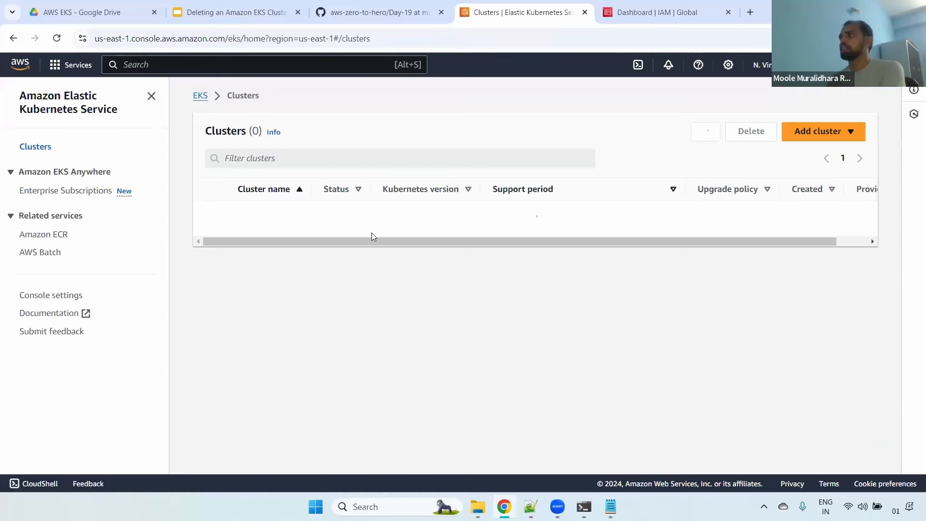
click(209, 214)
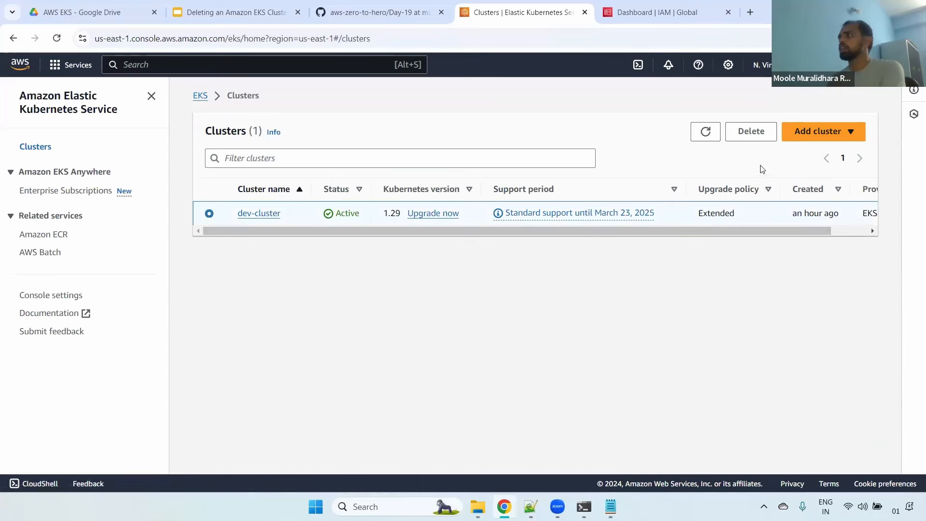
click(755, 133)
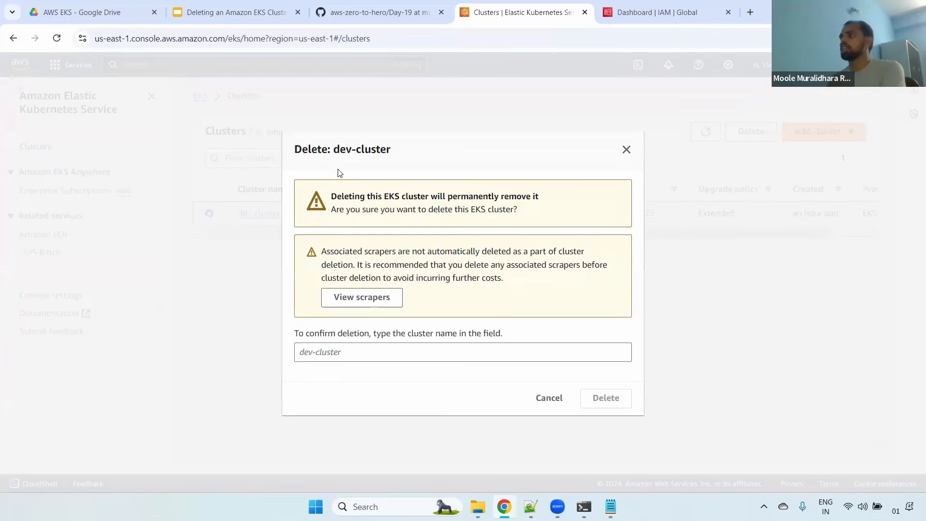
drag(340, 149, 391, 153)
key(ctrl+c)
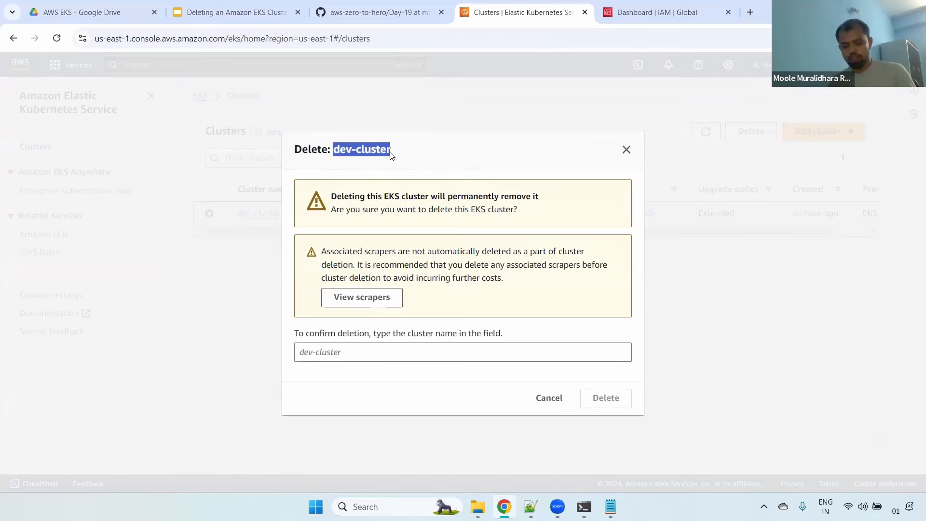
click(328, 355)
key(ctrl+v)
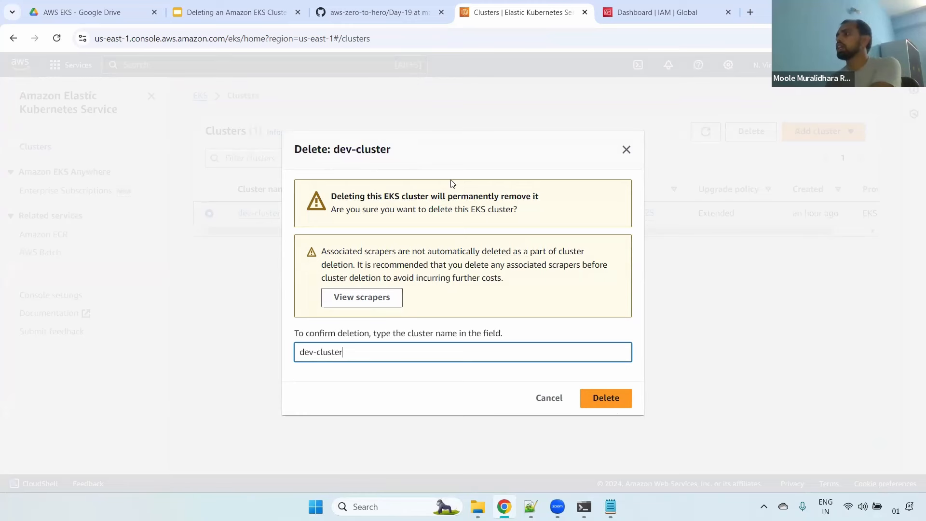
key(Return)
drag(333, 125, 398, 126)
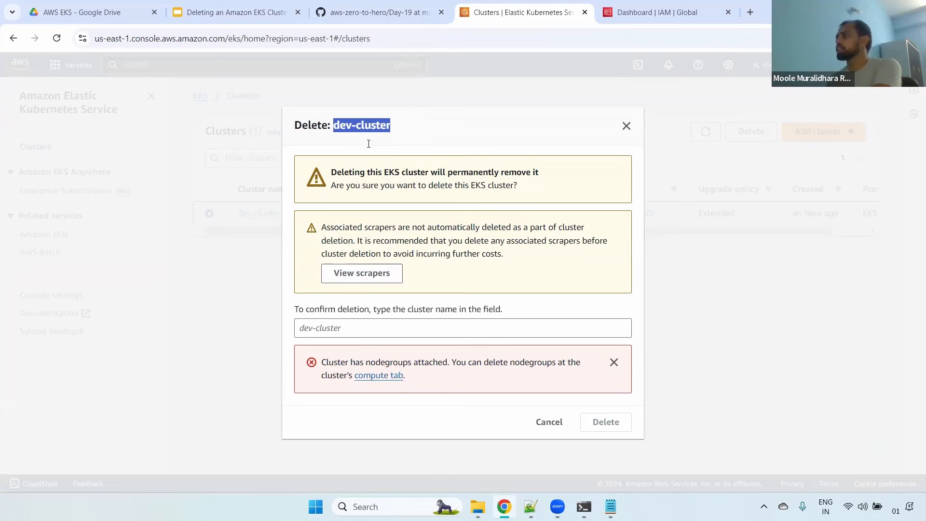
Open dev-cluster's compute details and delete the node group dev-cluster-worker-node, entering its name as the confirmation
click(384, 376)
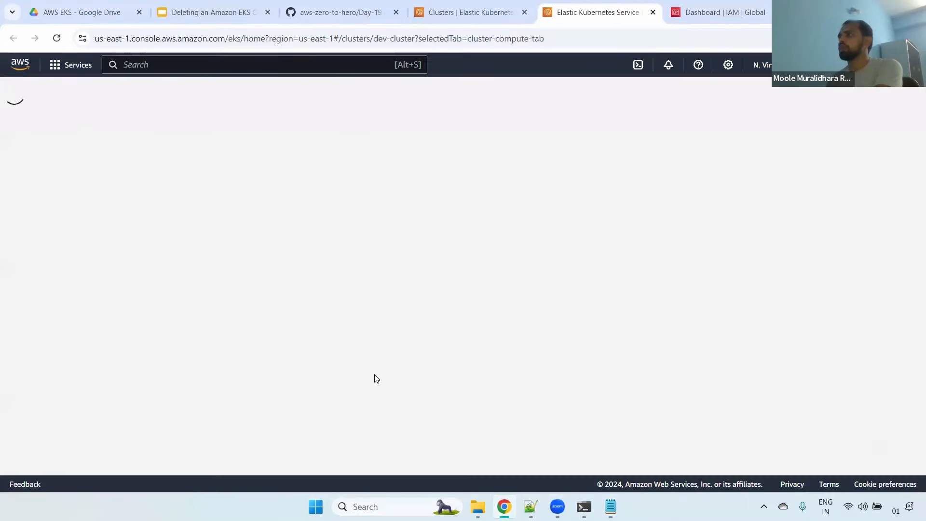
drag(919, 172, 912, 372)
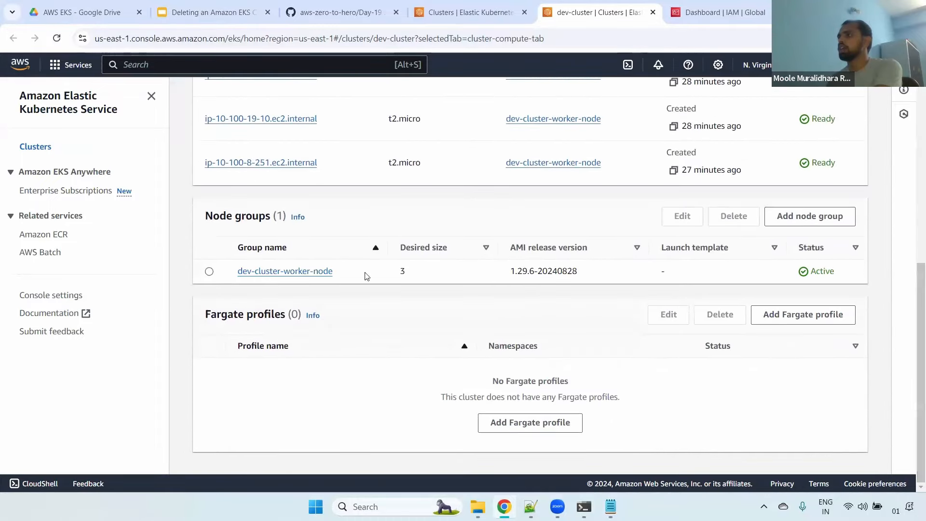
drag(207, 213, 288, 214)
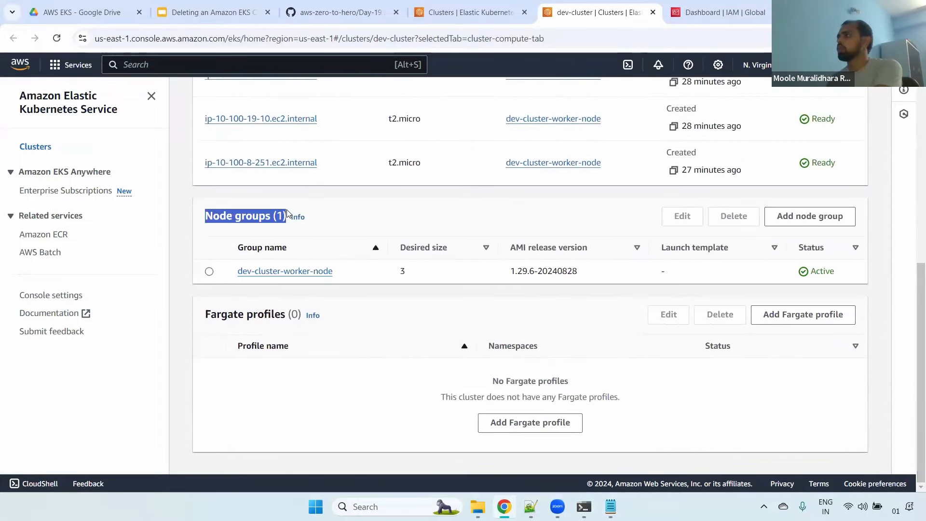
click(210, 272)
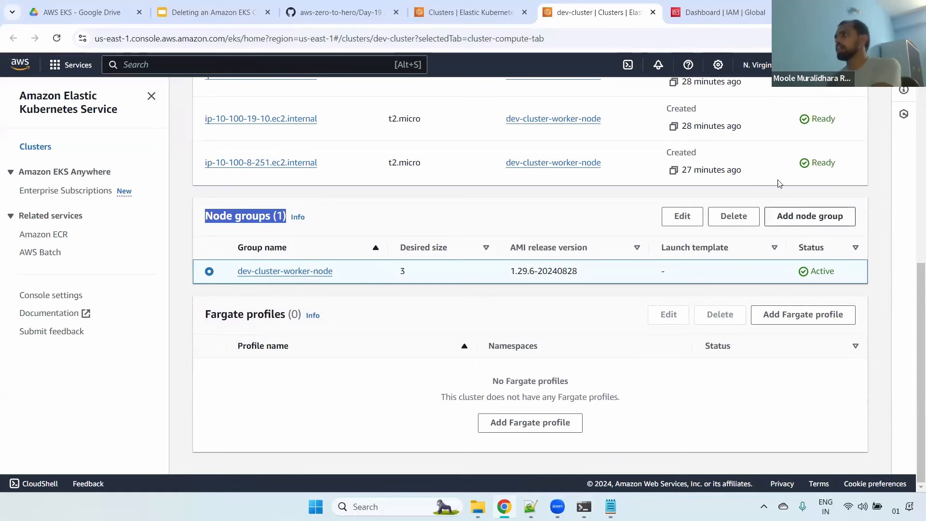
click(734, 216)
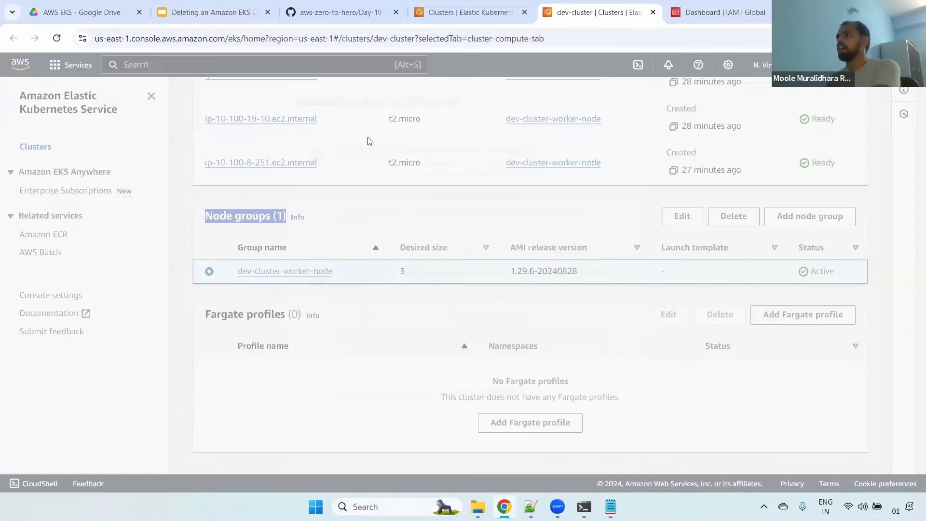
drag(335, 96, 474, 100)
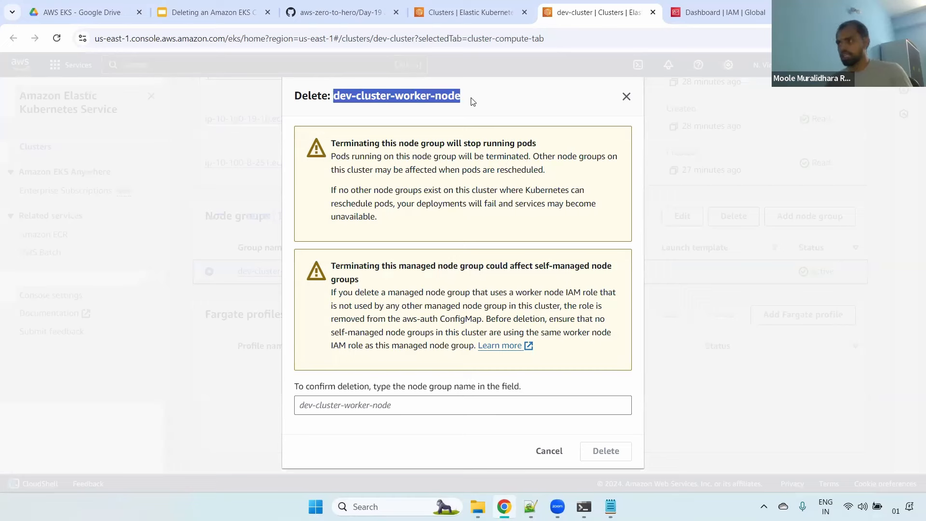
text(dev-cluster-worker-node)
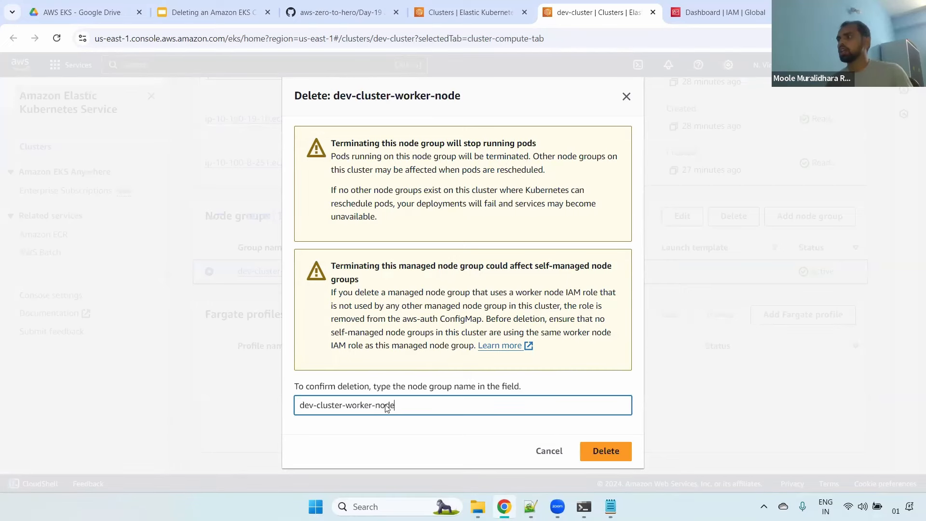
click(597, 454)
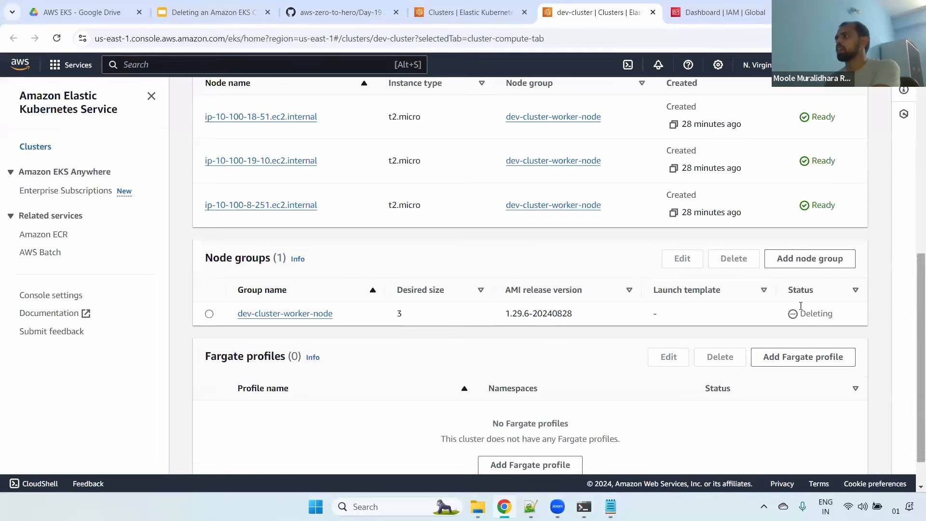
scroll(913, 260, up, 8)
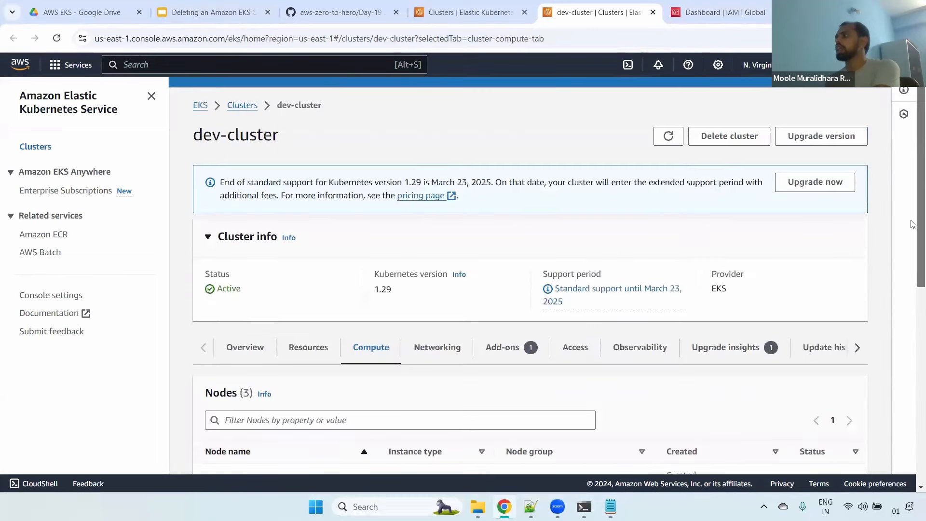
Reload dev-cluster's compute details to check the progress of the node group deletion
drag(914, 225, 913, 250)
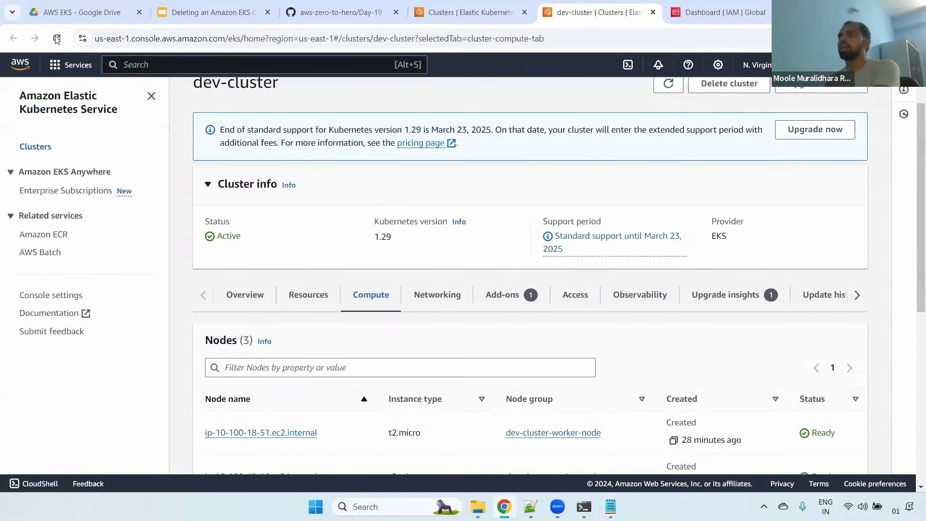
click(57, 38)
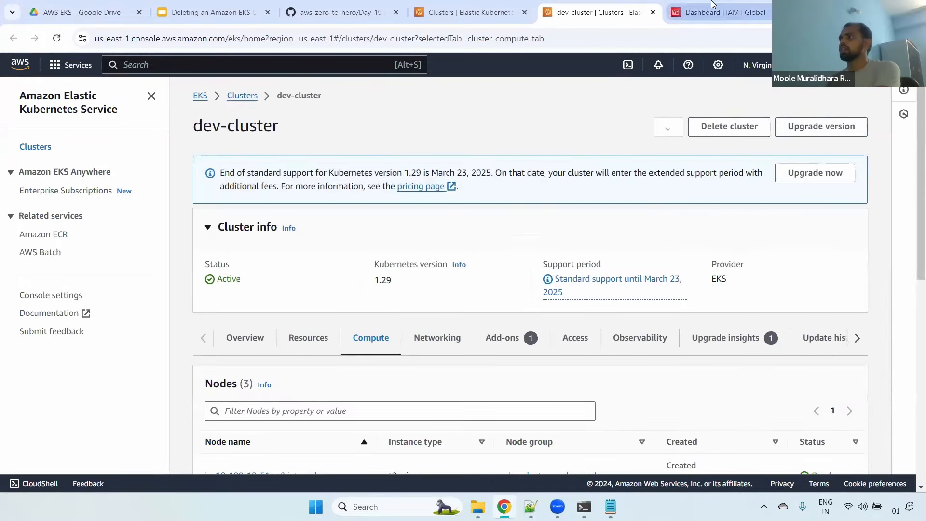
Find the CloudWatch service from the IAM dashboard and open its list of log groups
click(725, 12)
click(275, 57)
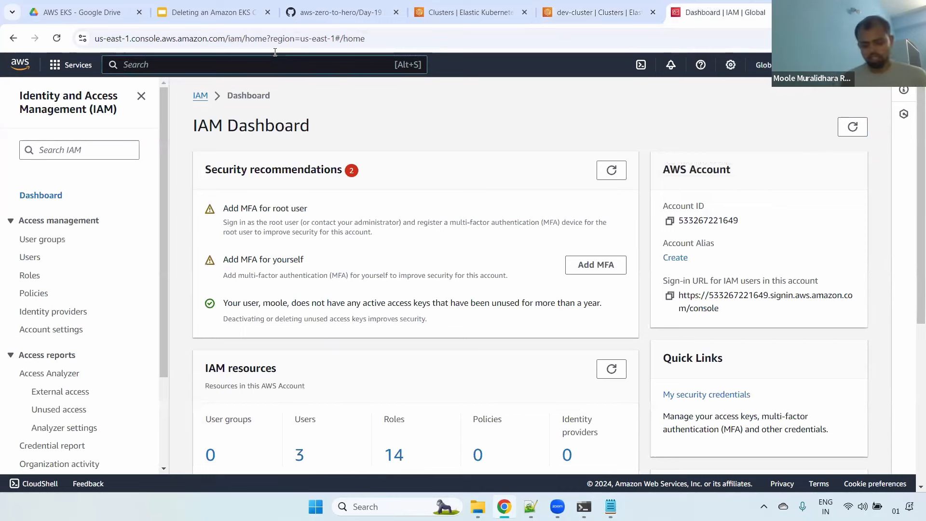
text(cloduwatch)
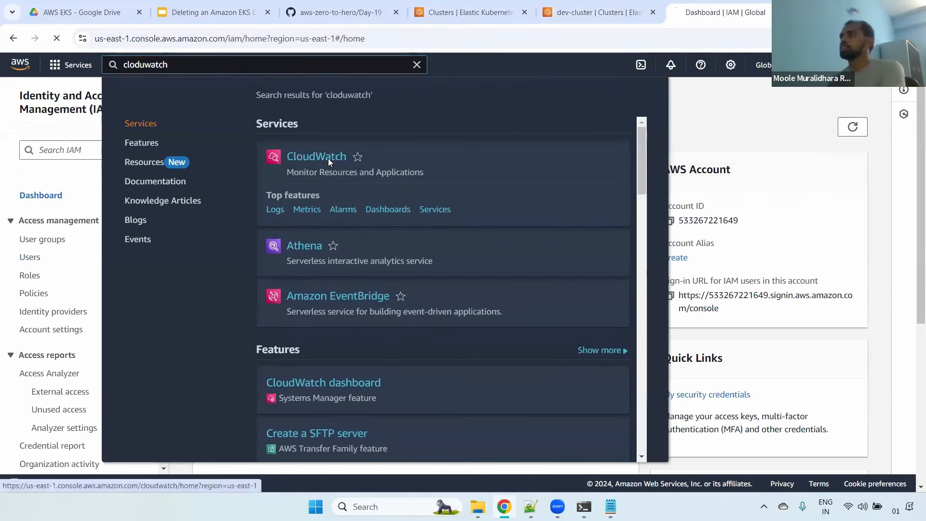
click(328, 158)
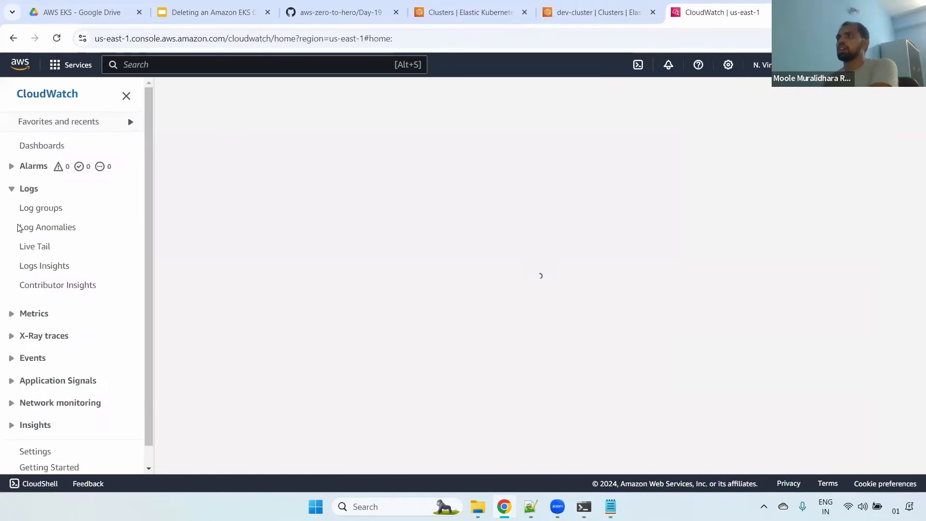
click(36, 207)
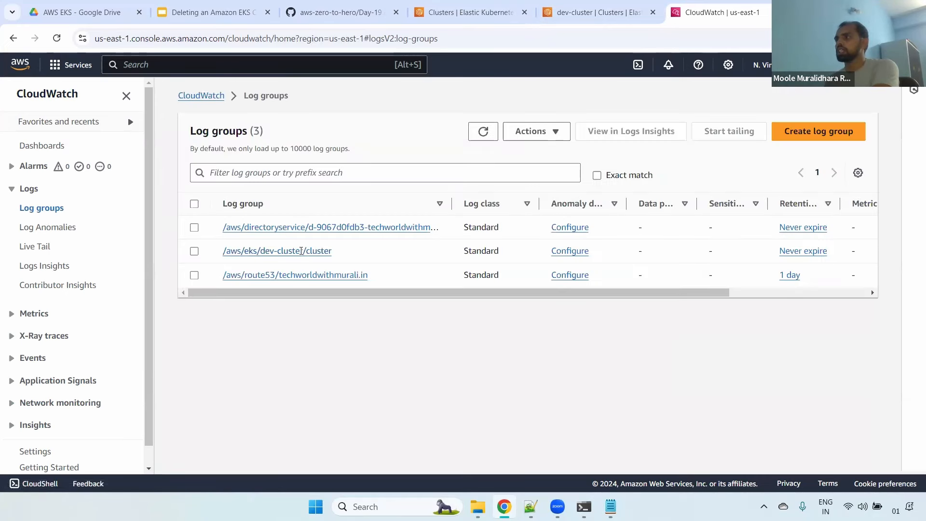
Delete the CloudWatch log group /aws/eks/dev-cluster/cluster and confirm the deletion
drag(332, 251, 246, 250)
click(195, 252)
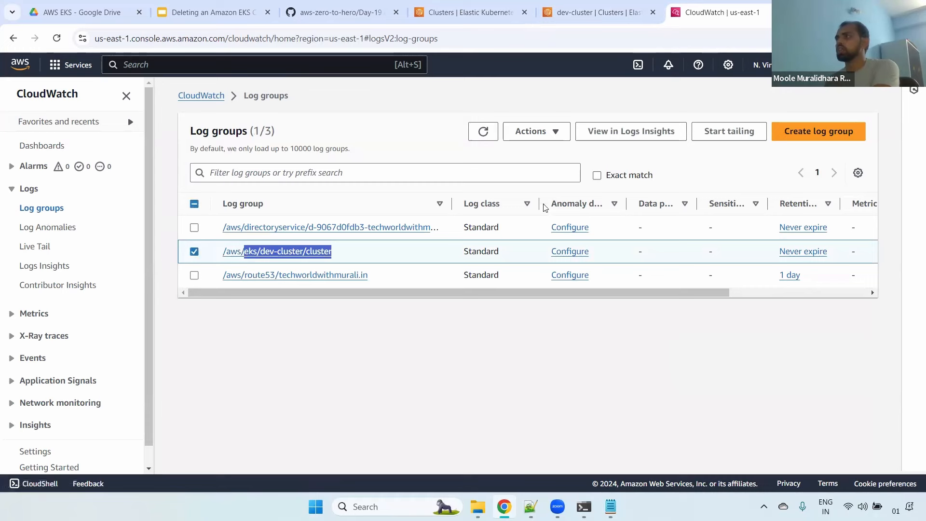
click(548, 133)
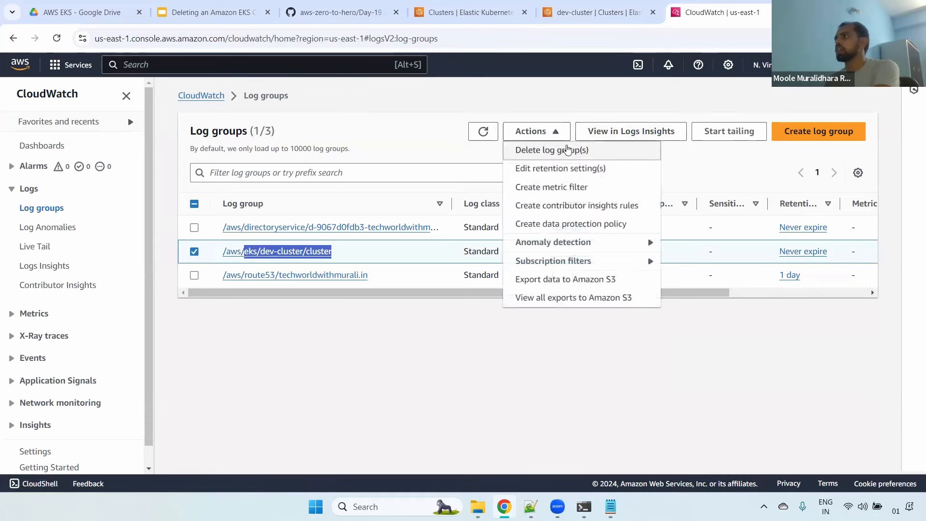
click(568, 150)
click(682, 327)
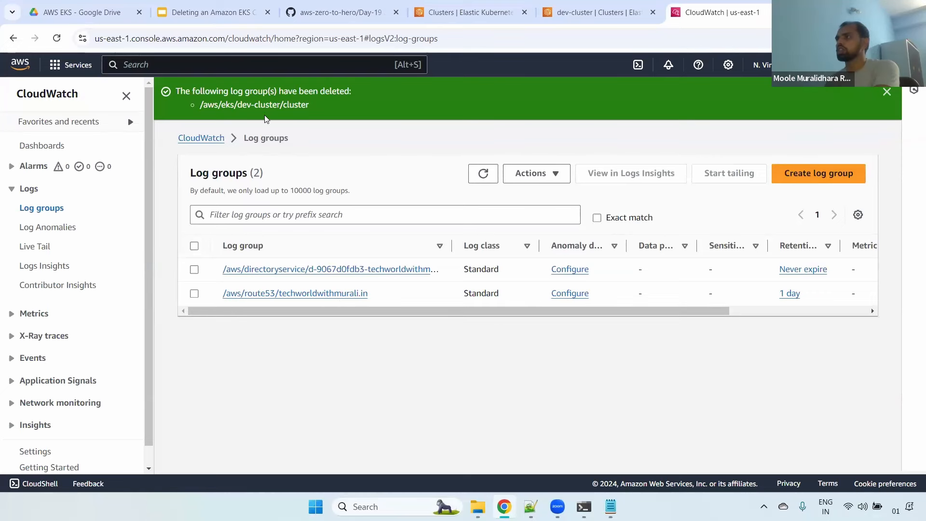
drag(209, 96, 380, 107)
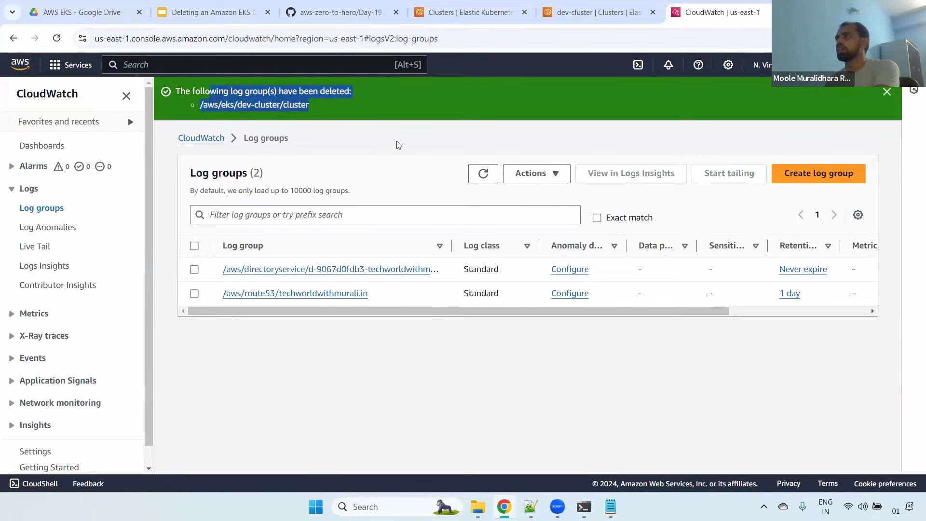
Return to dev-cluster's compute details, reload them, and examine the nodes and node groups sections
click(472, 12)
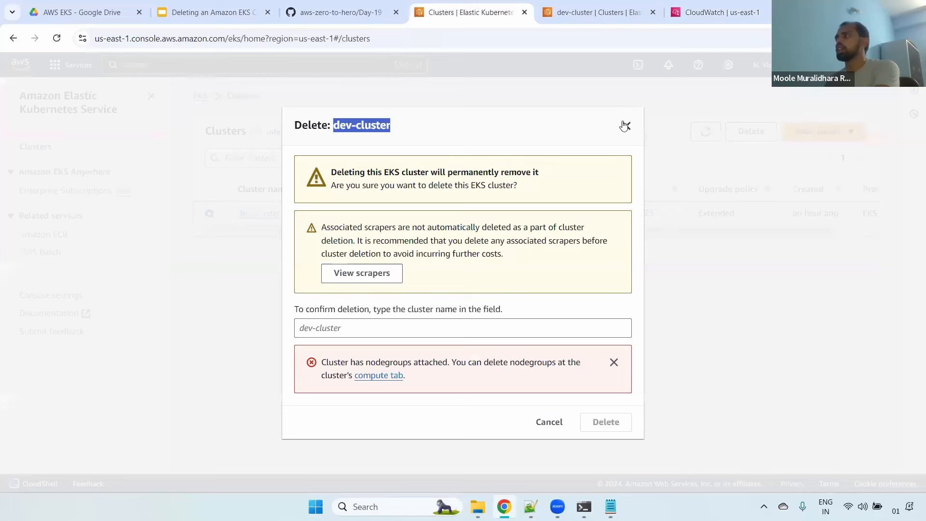
click(598, 12)
scroll(875, 346, down, 7)
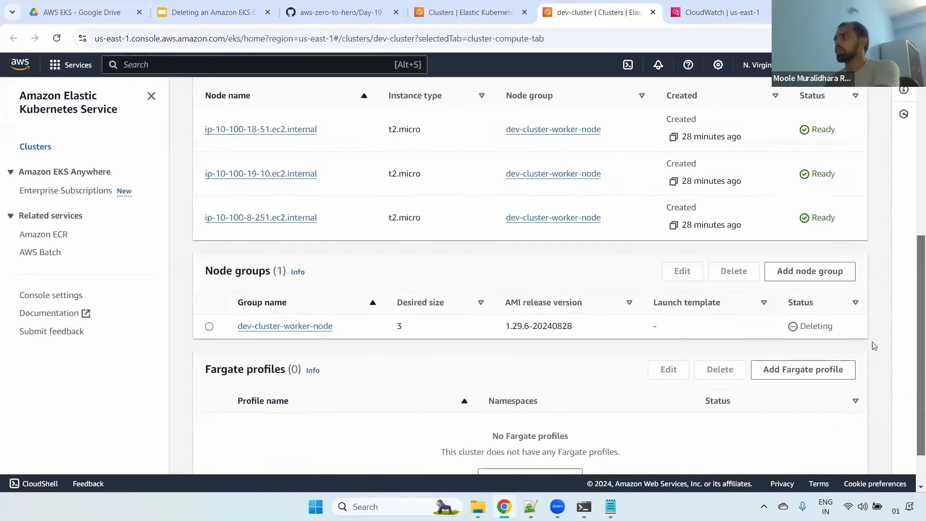
click(56, 39)
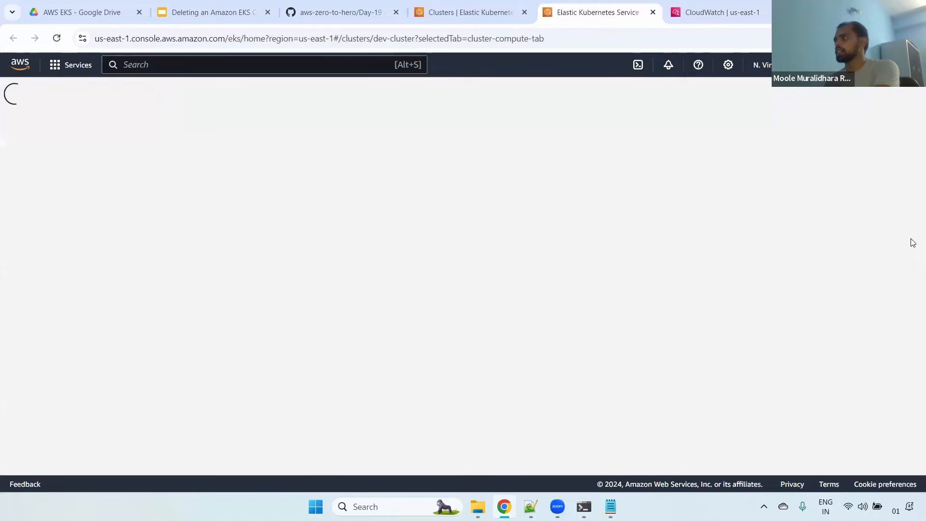
scroll(913, 311, down, 8)
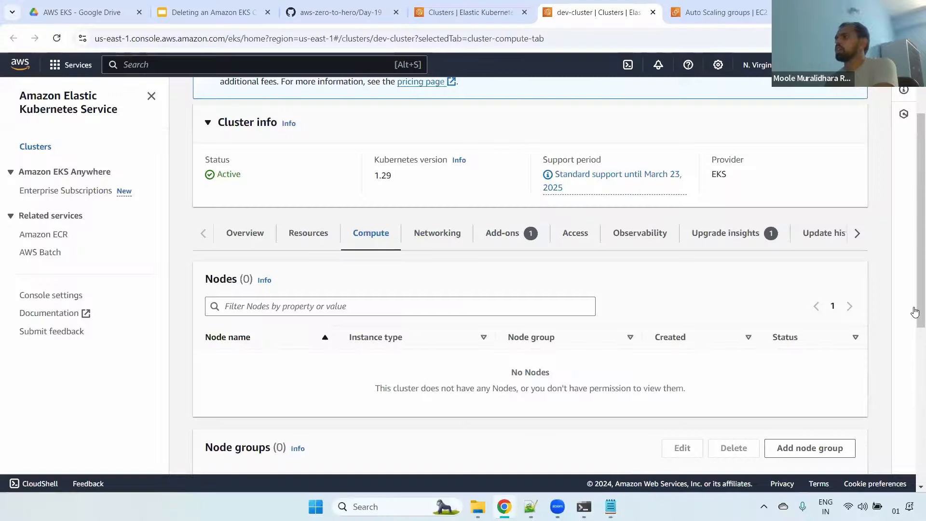
scroll(913, 311, down, 4)
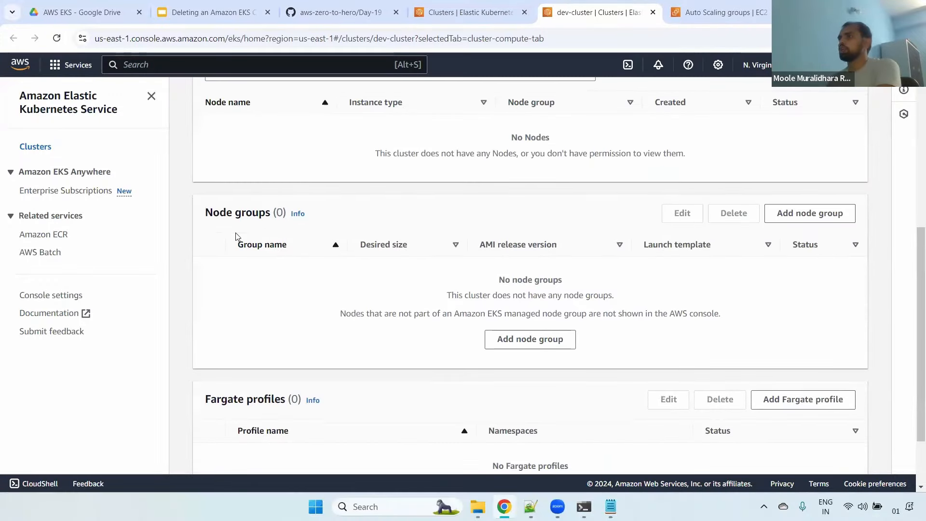
drag(212, 213, 298, 247)
drag(678, 346, 678, 346)
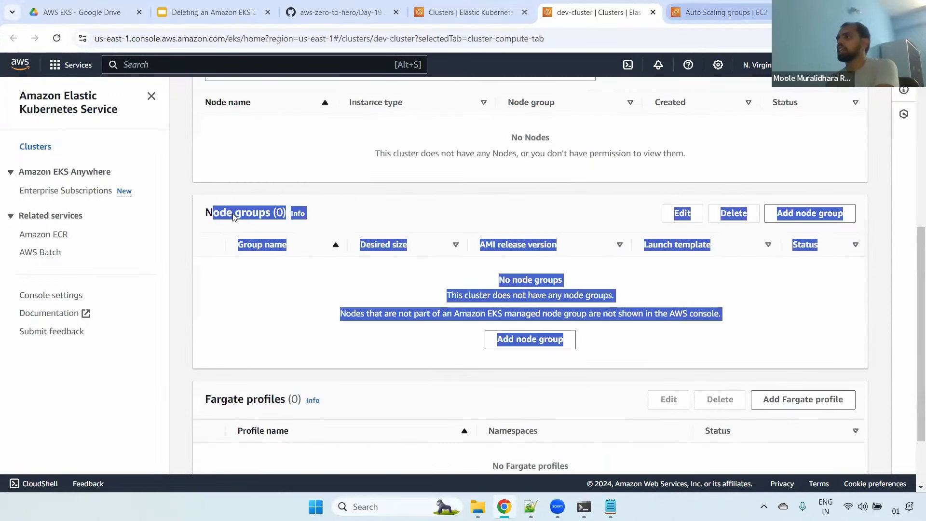
Check the EC2 Auto Scaling groups and launch templates for resources left over from the node group
click(706, 4)
drag(139, 273, 159, 124)
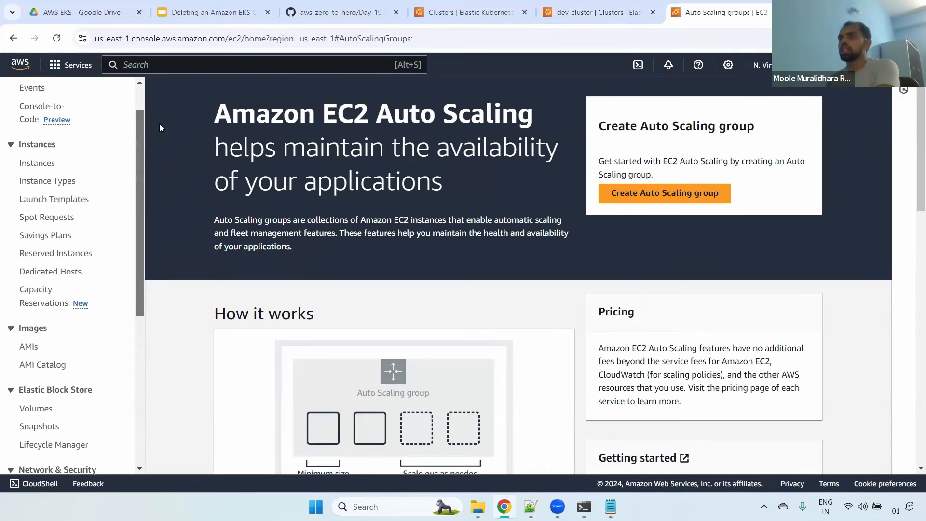
click(45, 199)
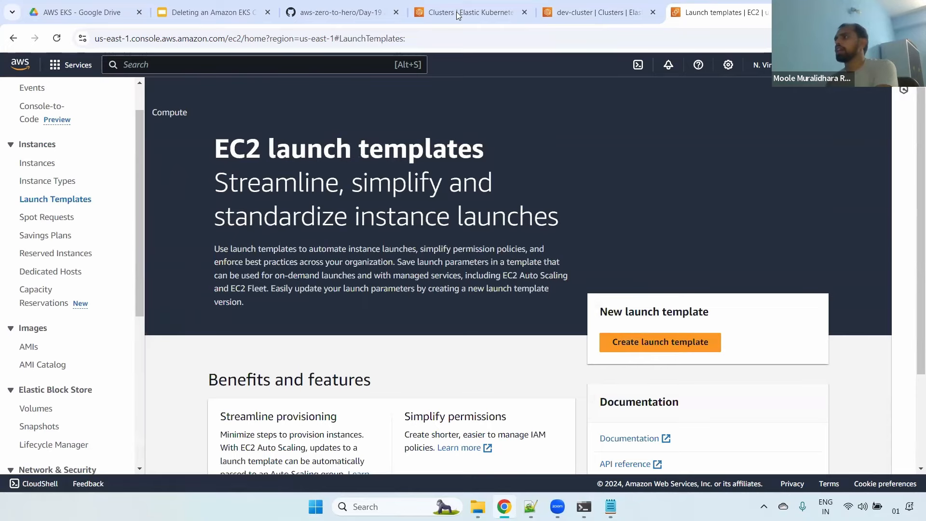
Delete dev-cluster from the refreshed EKS clusters list, entering dev-cluster as the confirmation name
key(ctrl+4)
click(627, 128)
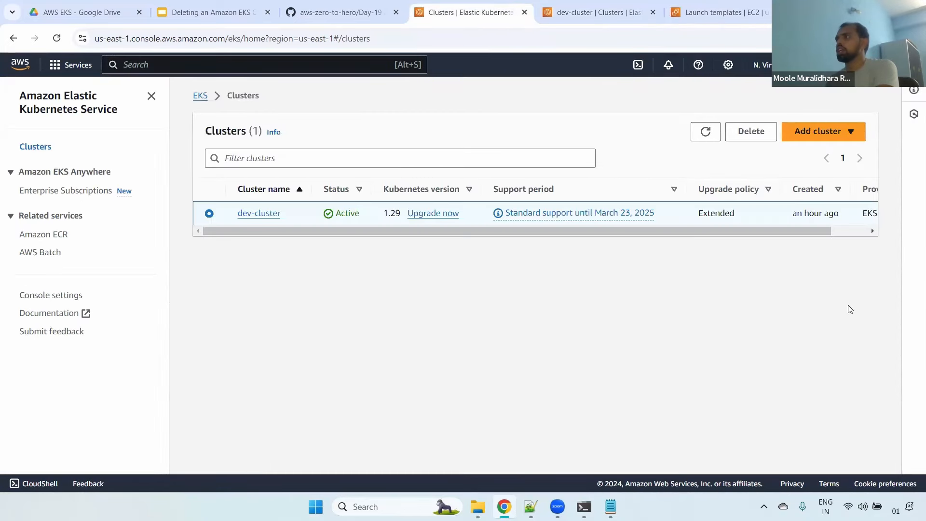
click(705, 132)
click(753, 132)
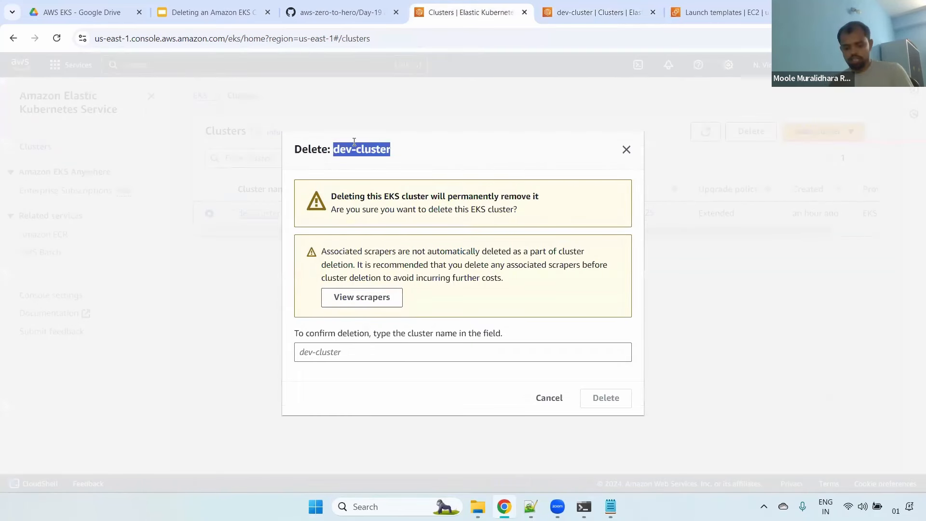
click(356, 349)
text(dev-cluster)
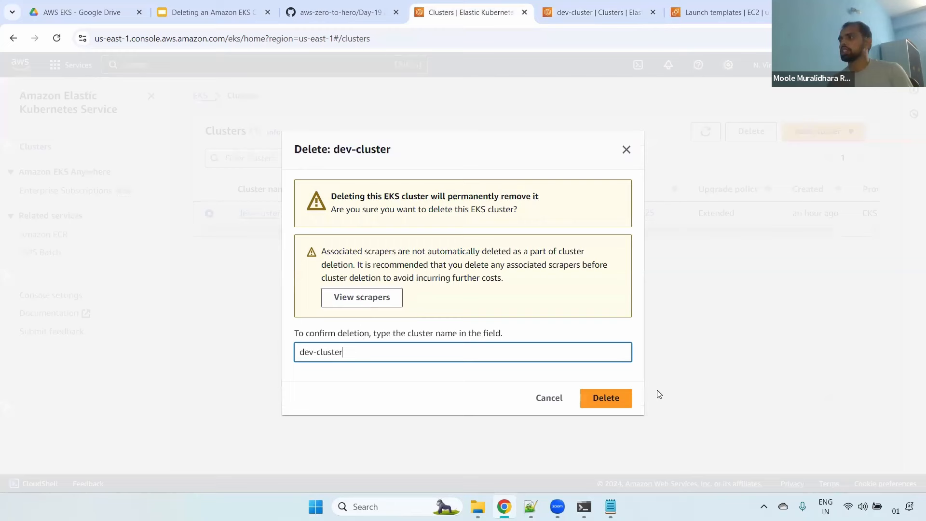
click(599, 397)
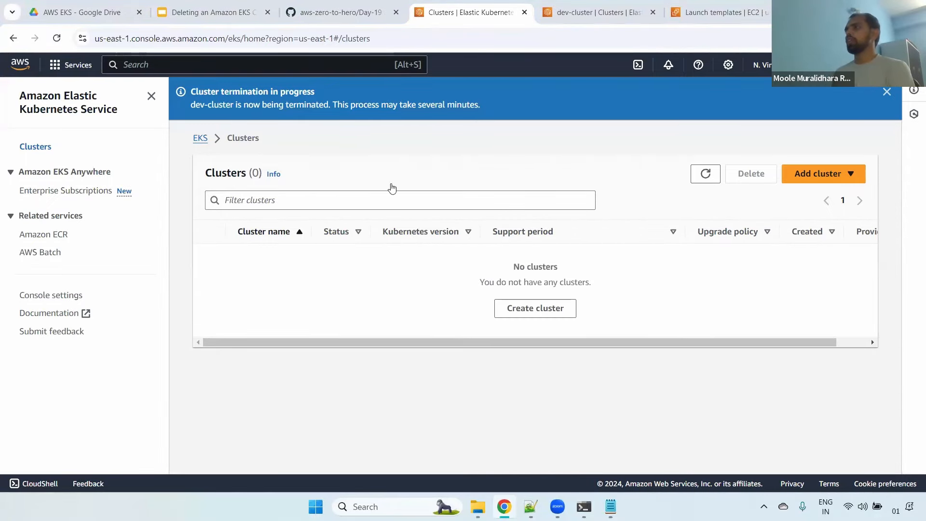
Switch to the presentation on deleting an Amazon EKS cluster
click(228, 6)
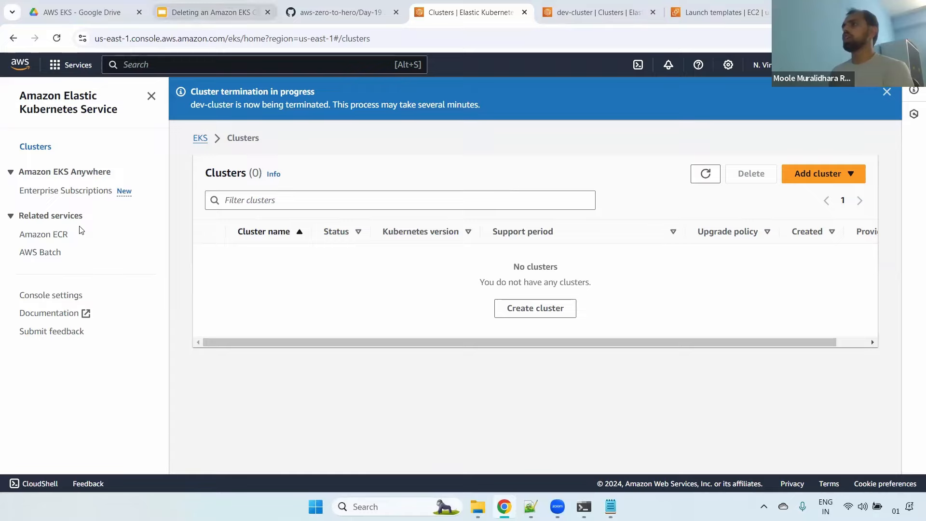